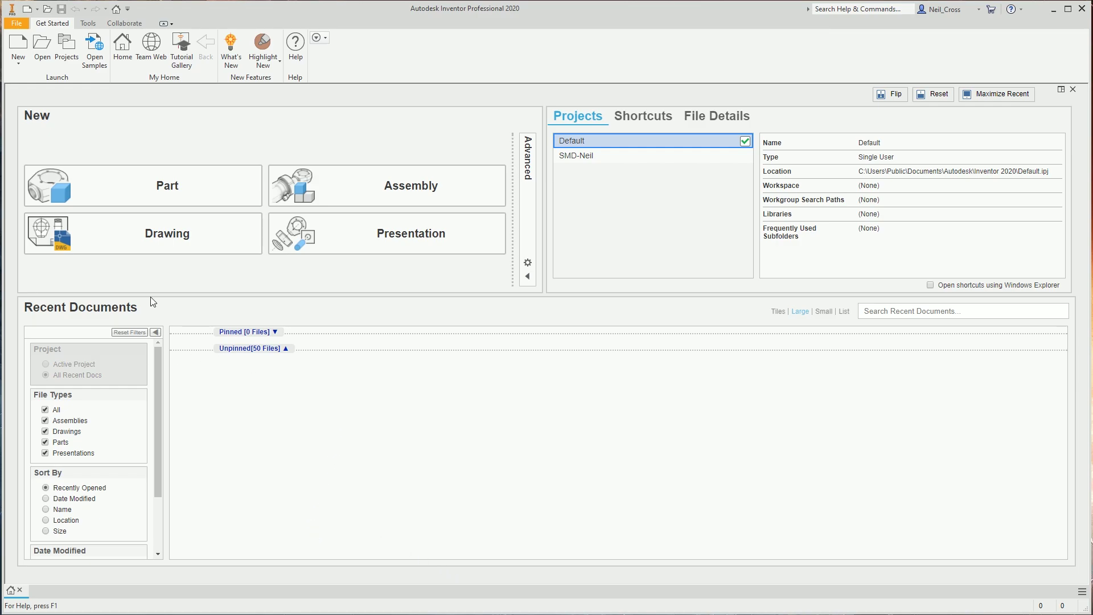
# Review the available projects and the active project's settings in the project manager, and close it
pyautogui.click(72, 60)
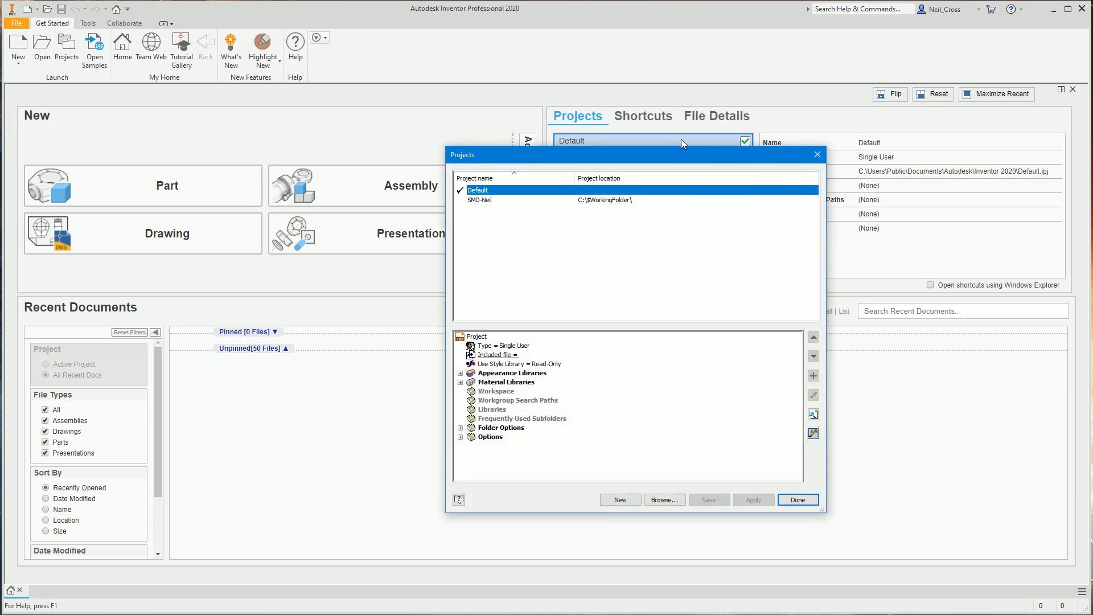
pyautogui.moveTo(681, 154); pyautogui.dragTo(416, 116)
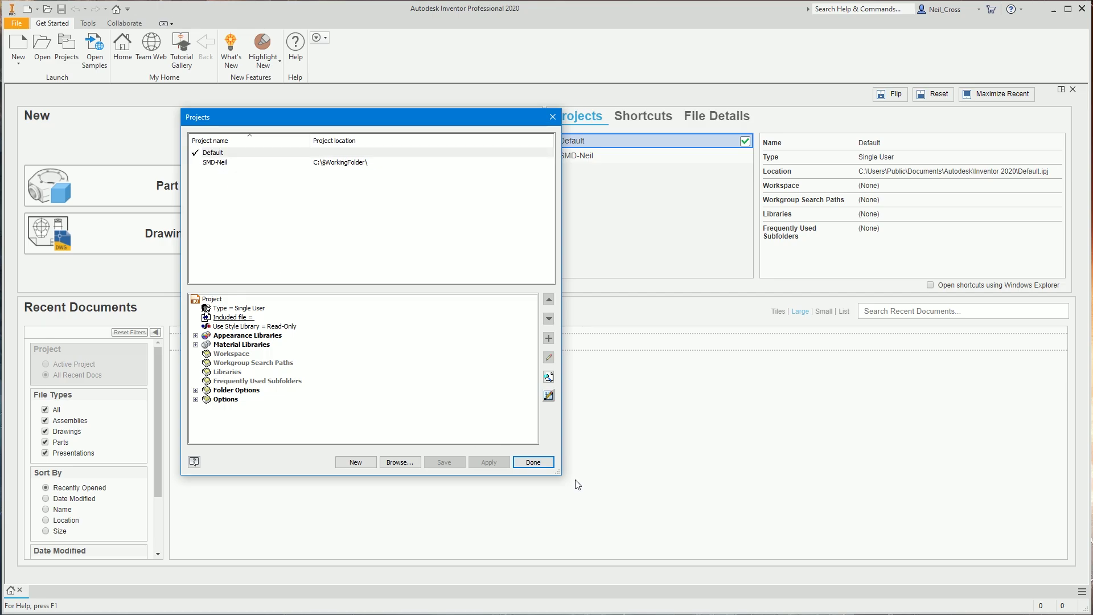
pyautogui.click(531, 463)
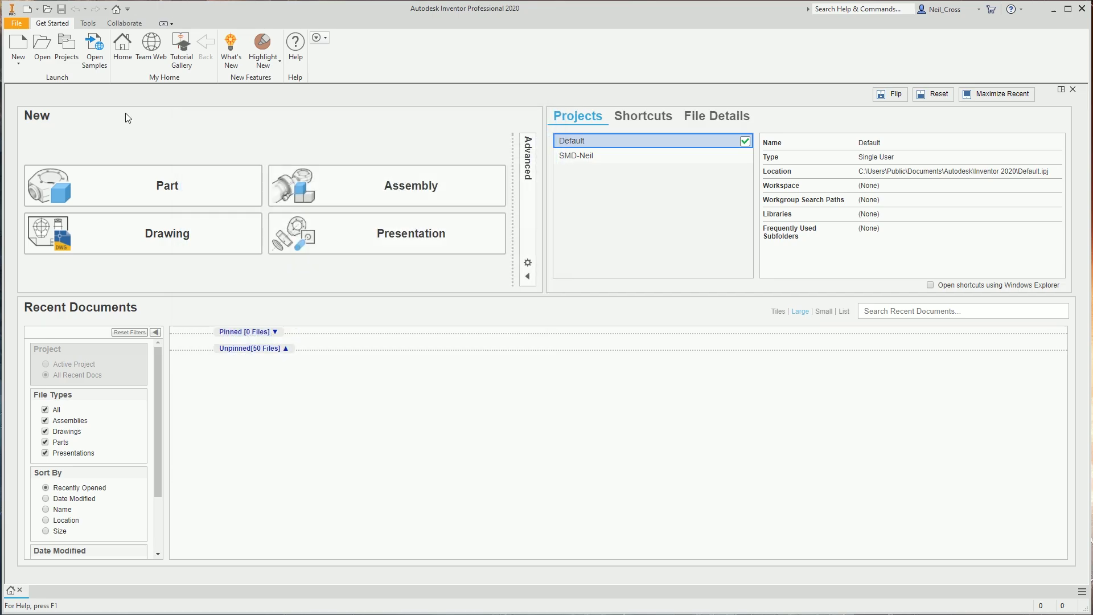
# Set the annotation scale to 1.5 in the general application options and apply the change
pyautogui.click(22, 25)
pyautogui.click(105, 334)
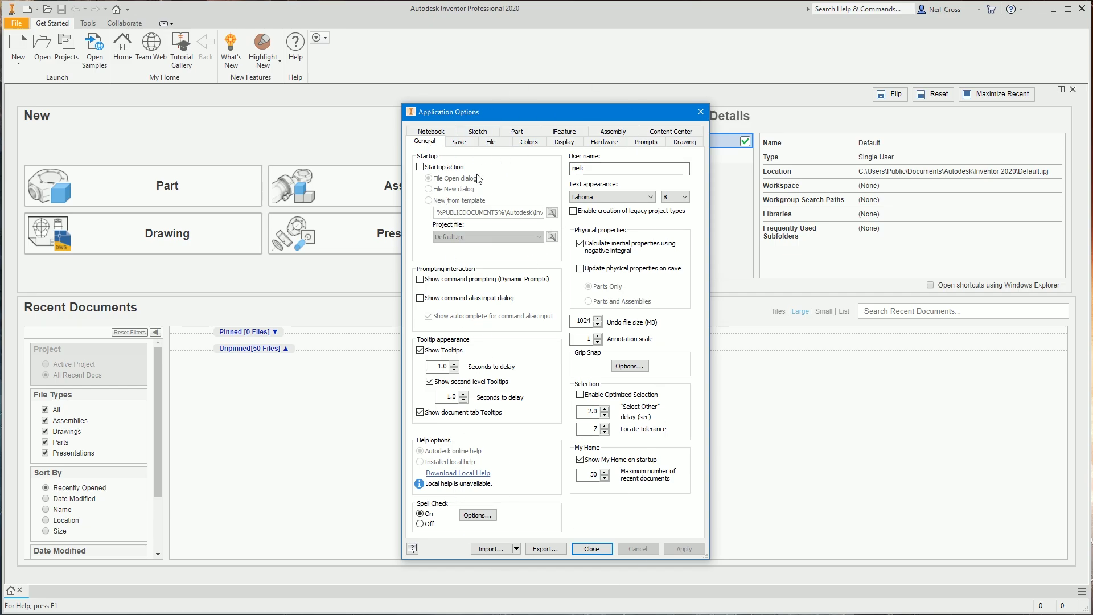
pyautogui.click(597, 335)
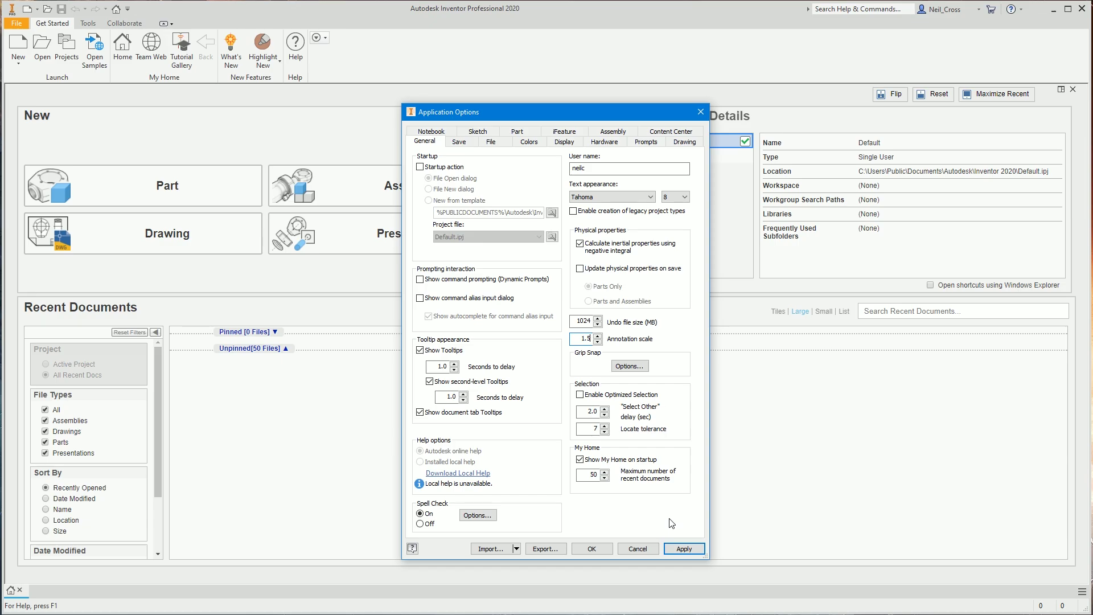
pyautogui.click(680, 549)
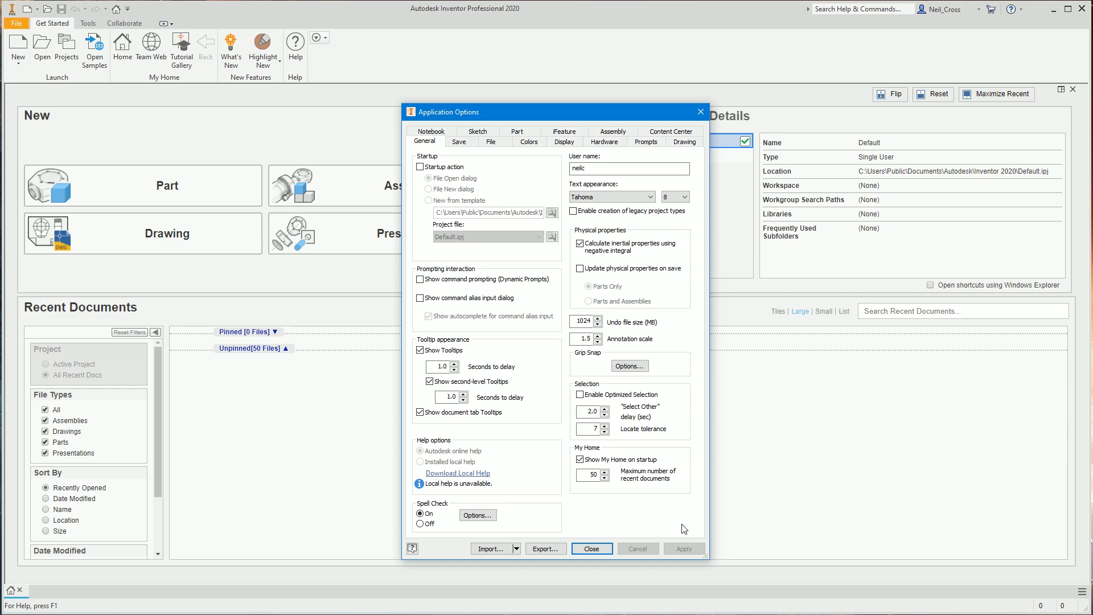
# Review the sketch, file and part application options, including the default template's measurement units and drawing standard, cancelling without changes
pyautogui.click(467, 133)
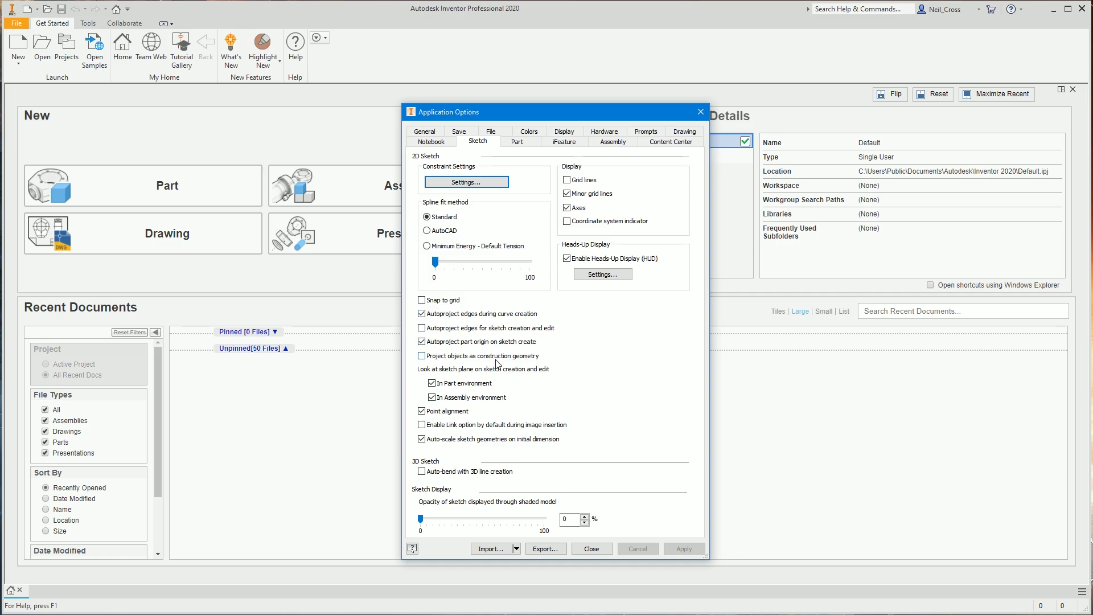
pyautogui.click(491, 132)
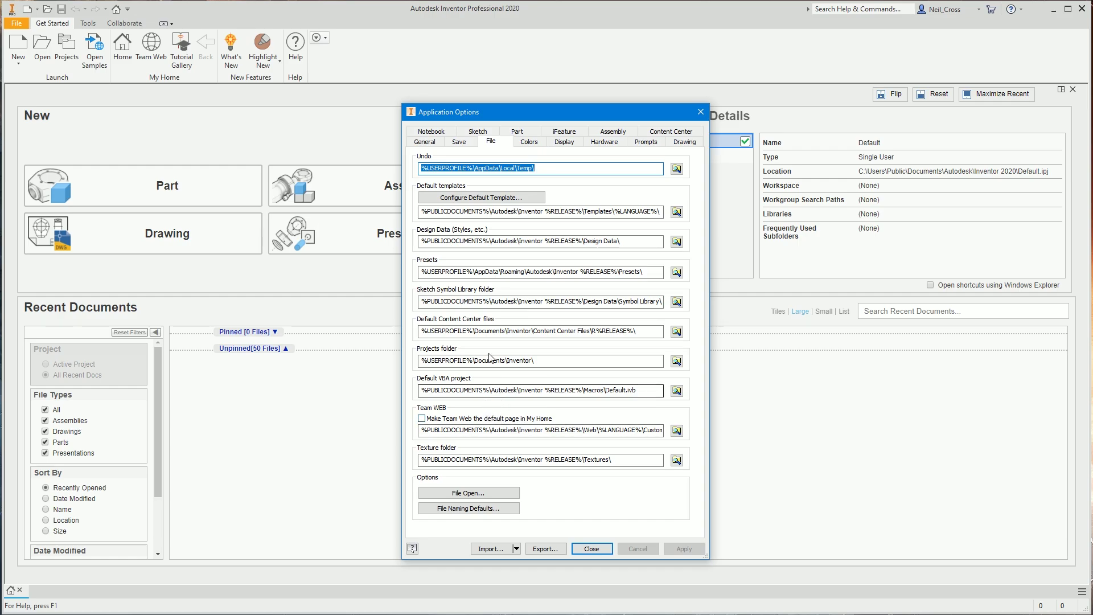
pyautogui.click(470, 199)
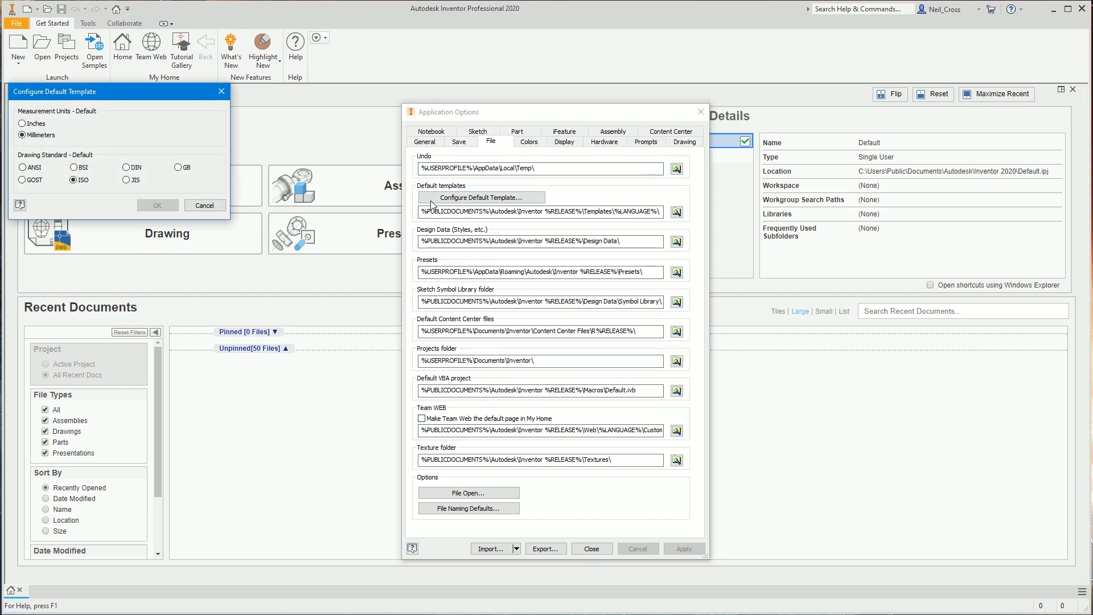
pyautogui.moveTo(148, 102); pyautogui.dragTo(292, 155)
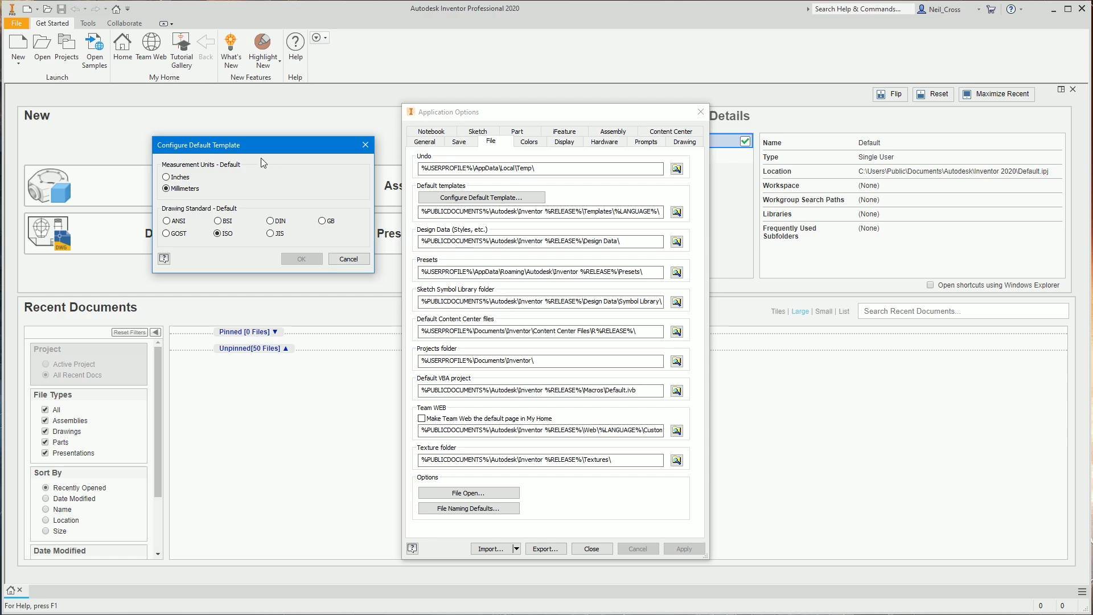
pyautogui.click(347, 259)
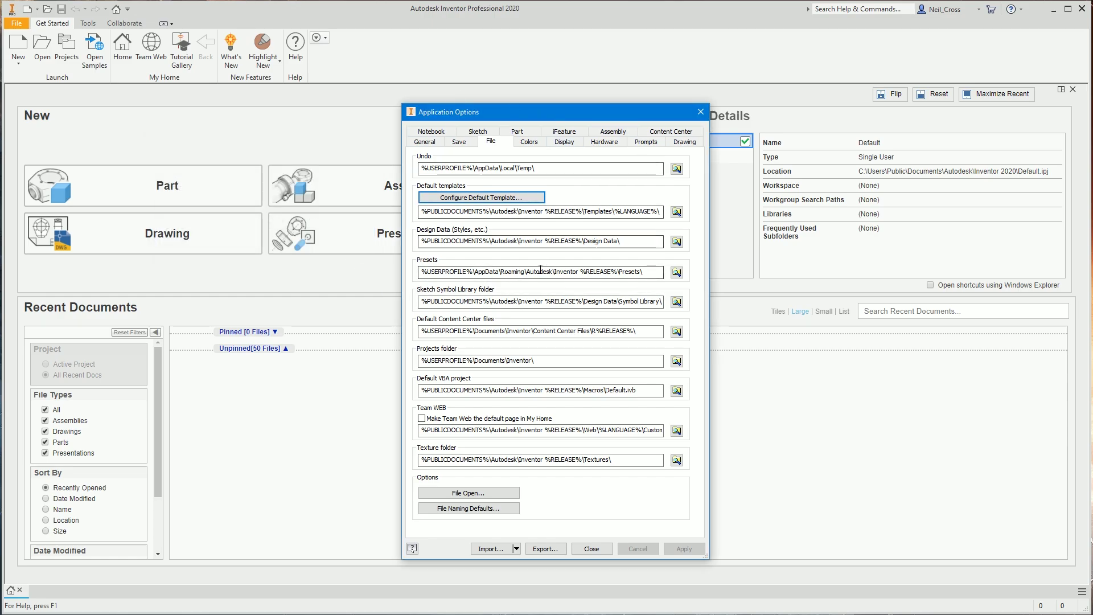
pyautogui.click(516, 132)
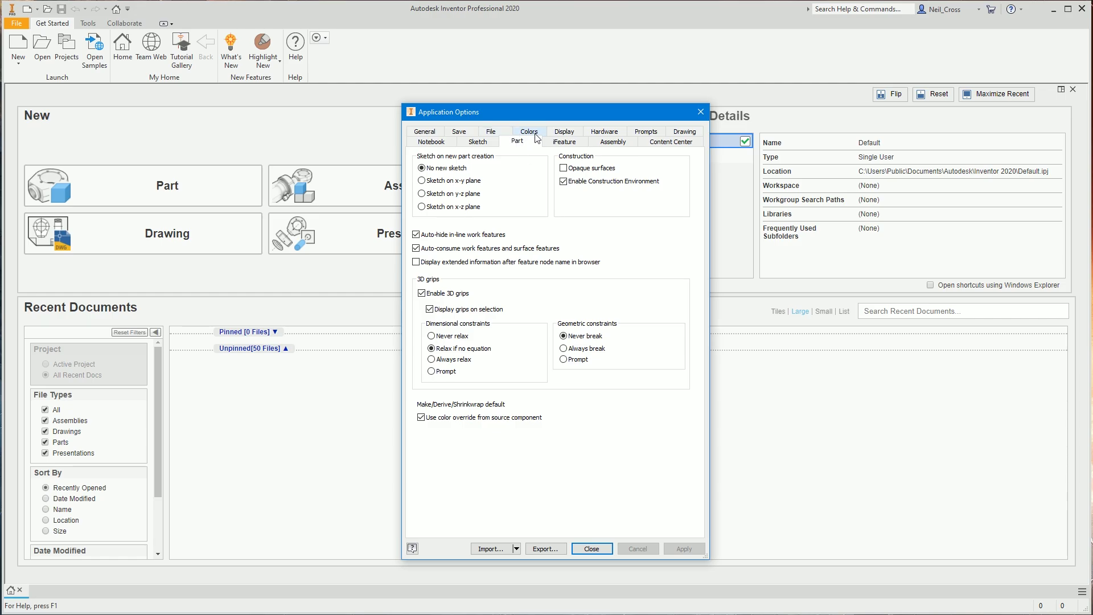
# Turn off Enhanced Highlighting in the application's color options and apply the change
pyautogui.click(535, 135)
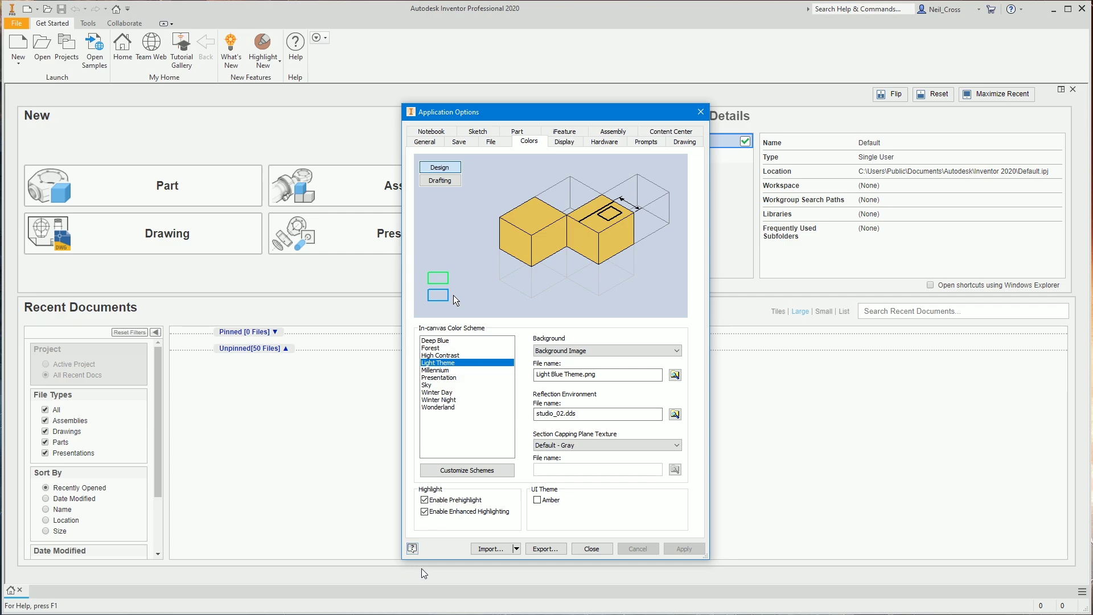
pyautogui.click(452, 516)
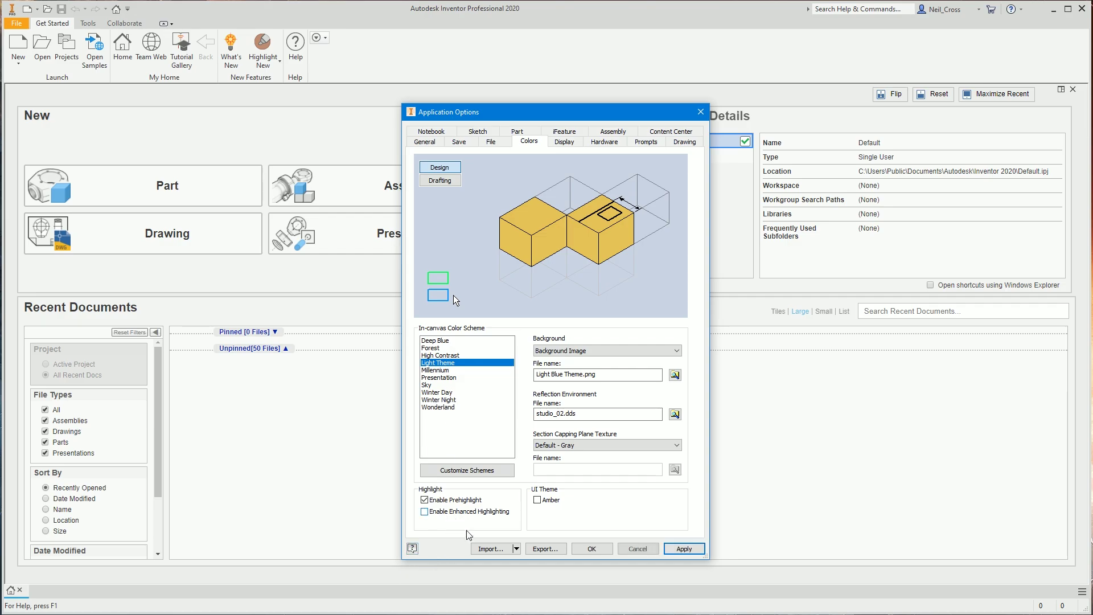
pyautogui.click(680, 549)
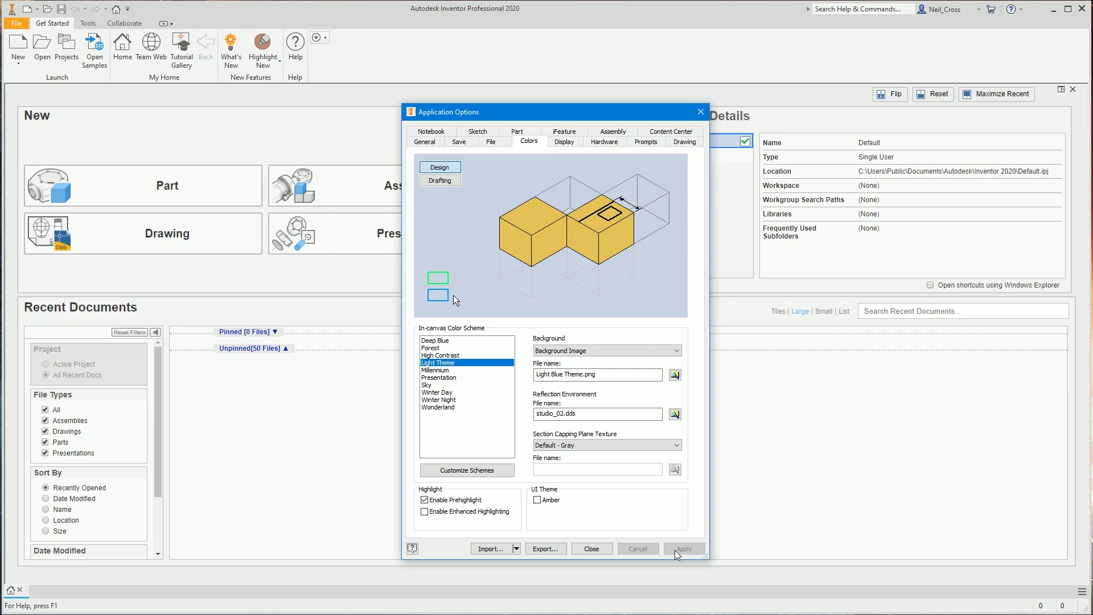
# Review the display, assembly, hardware and drawing application options
pyautogui.click(563, 142)
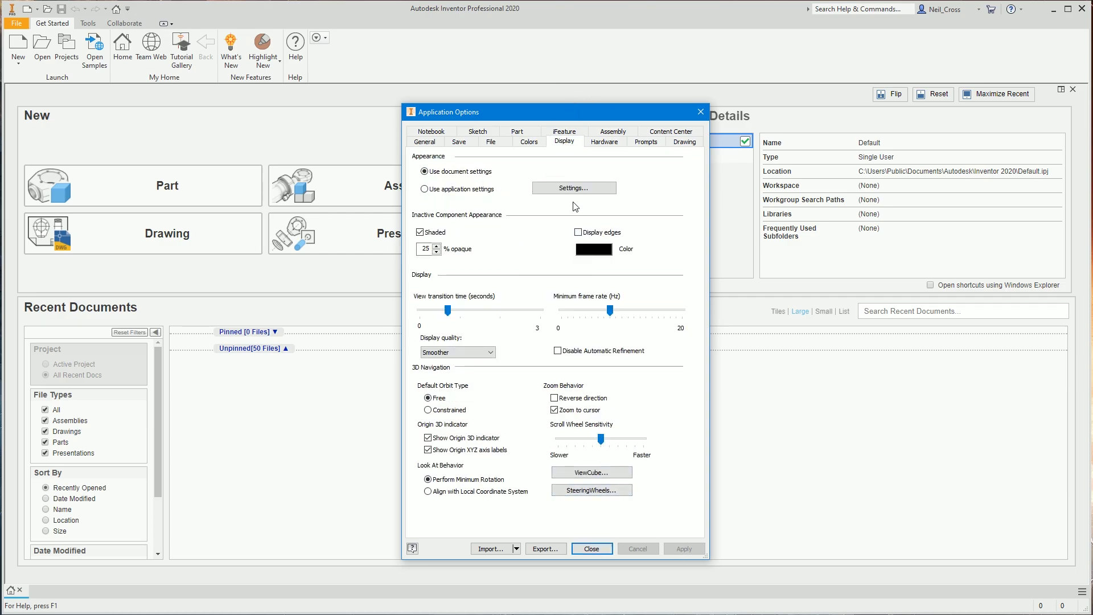
pyautogui.click(606, 134)
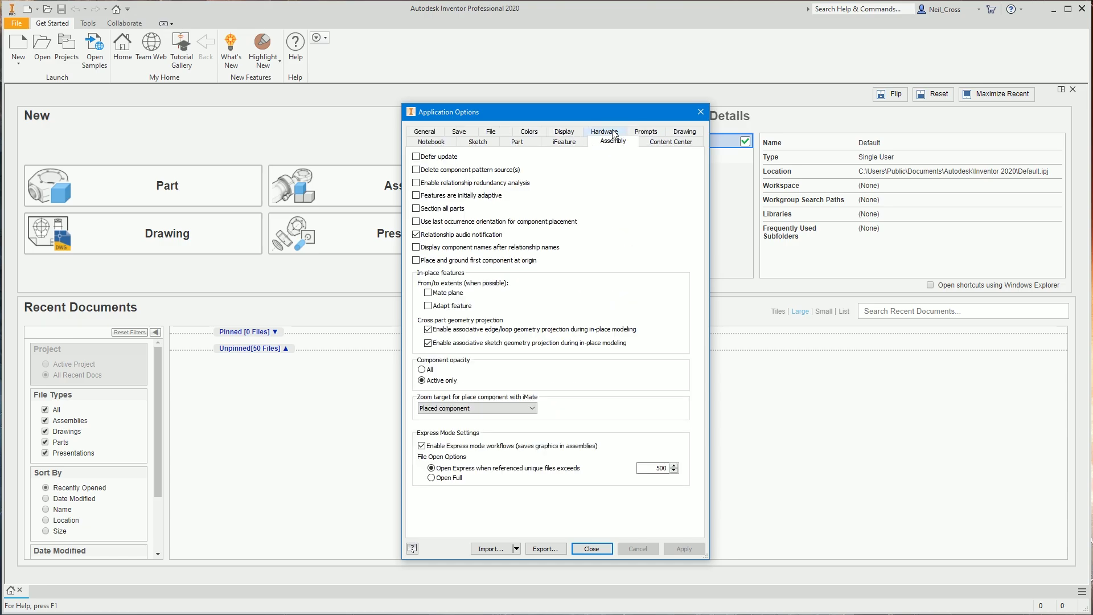
pyautogui.click(605, 132)
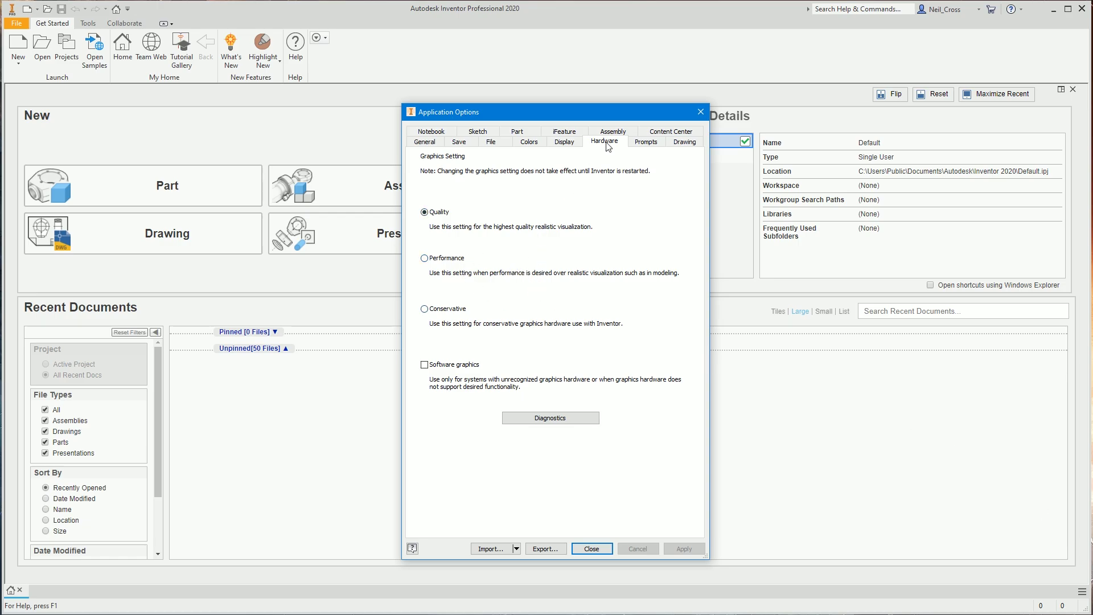
pyautogui.click(679, 147)
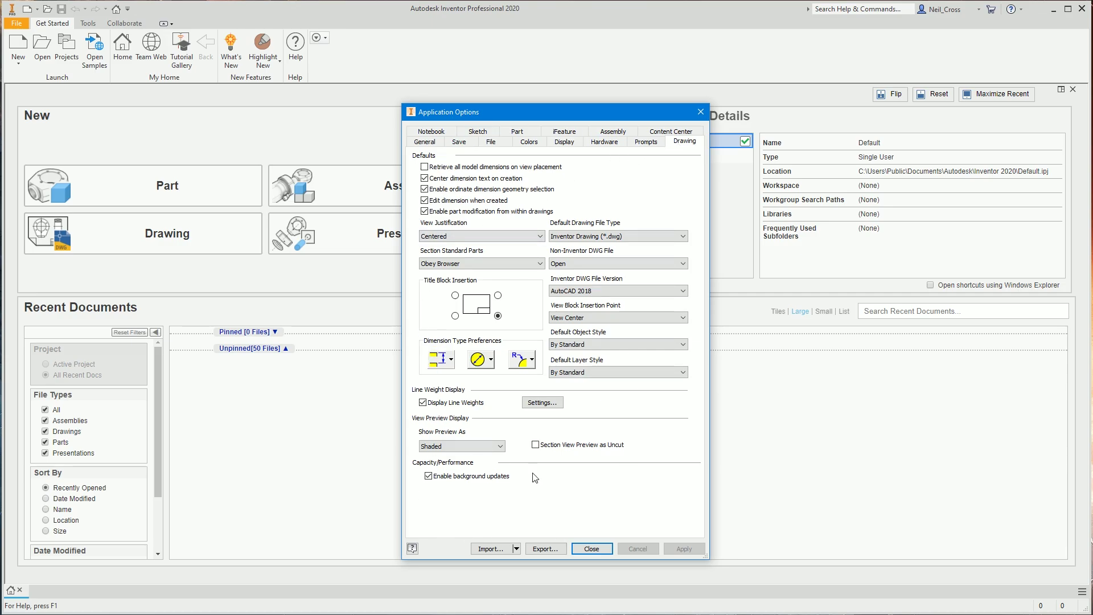
# Copy the Content Center libraries location from the application options and open that folder in File Explorer
pyautogui.click(672, 133)
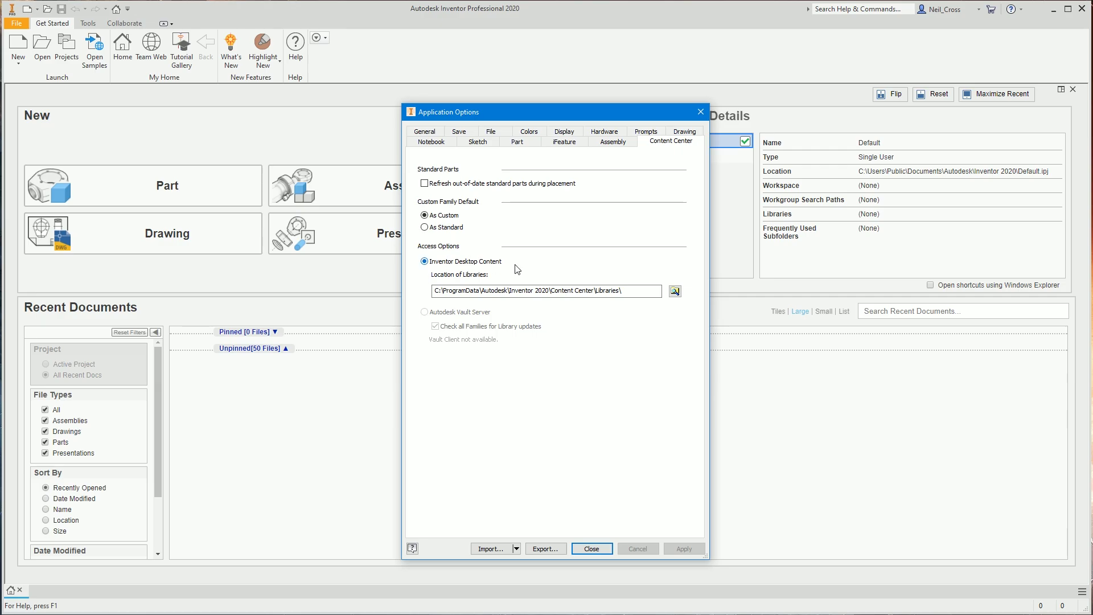
pyautogui.click(624, 291)
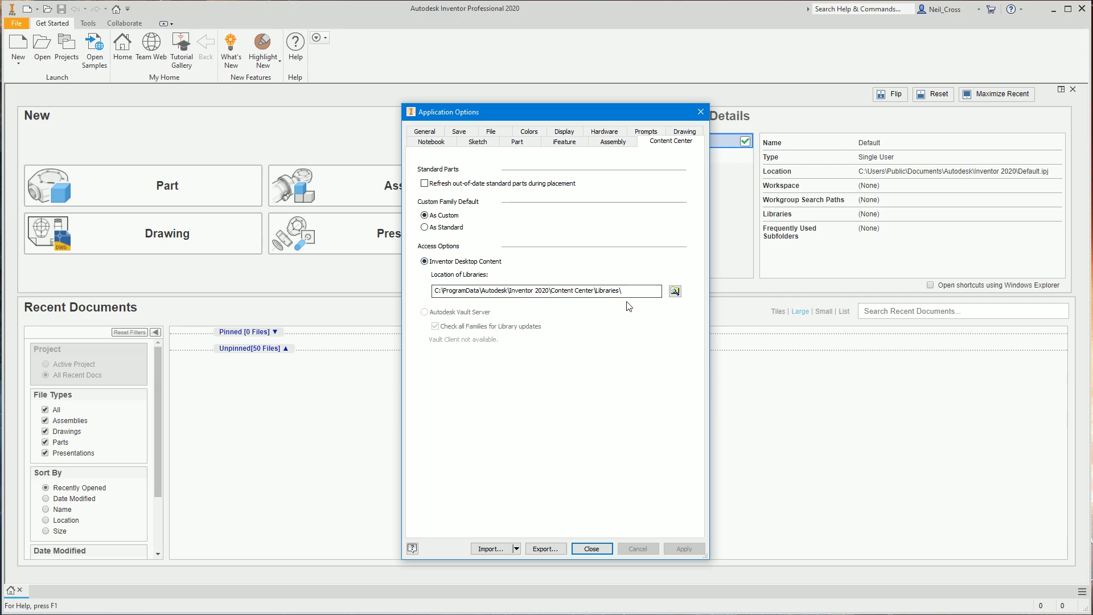
pyautogui.moveTo(622, 291); pyautogui.dragTo(434, 291)
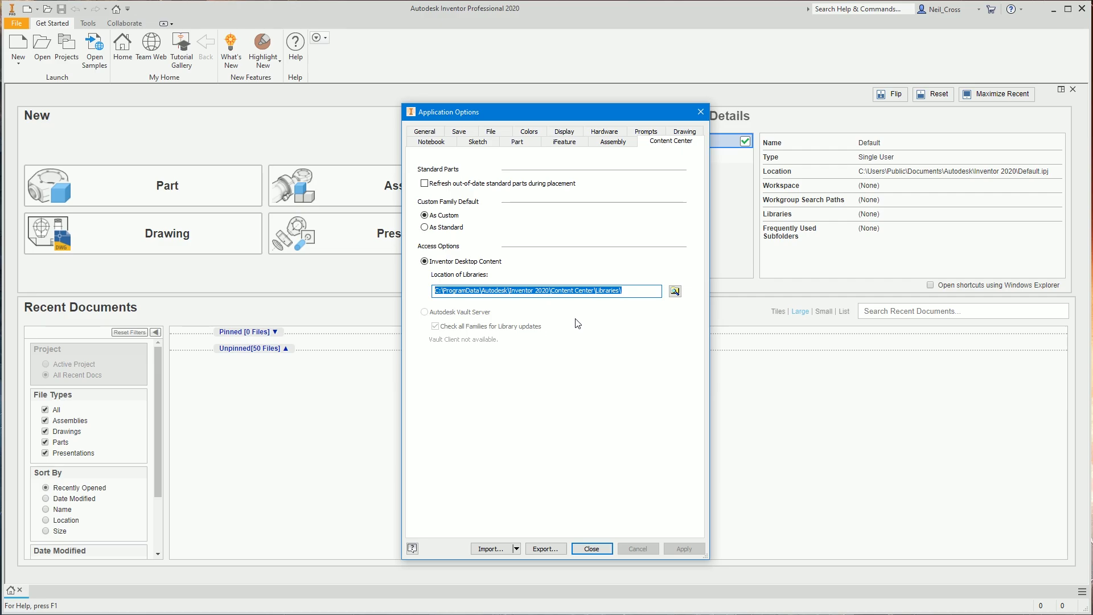
pyautogui.rightClick(571, 290)
pyautogui.press('super+e')
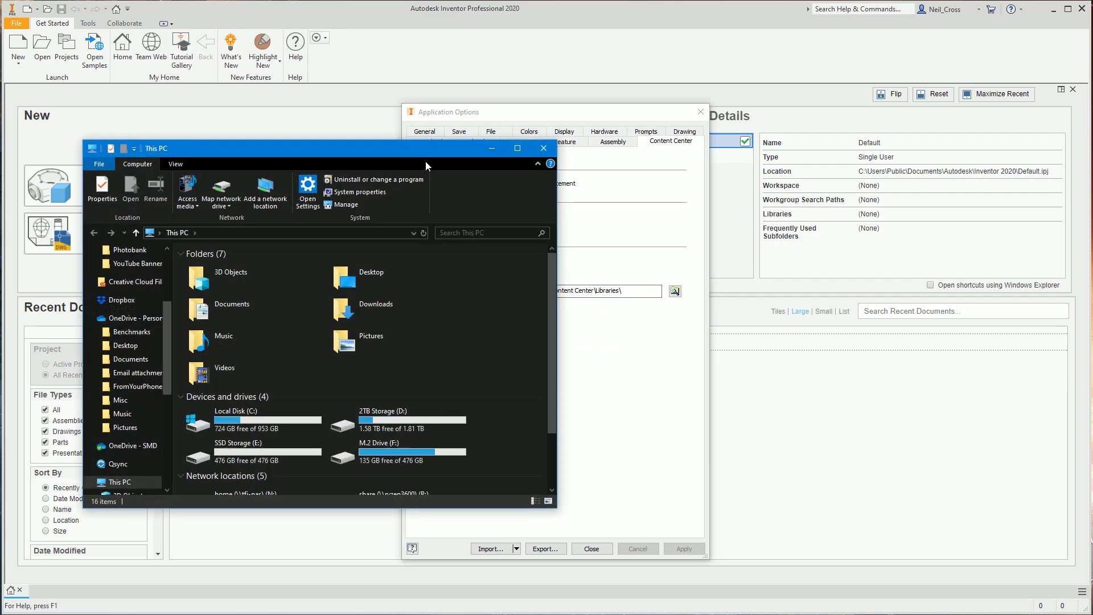
pyautogui.click(259, 235)
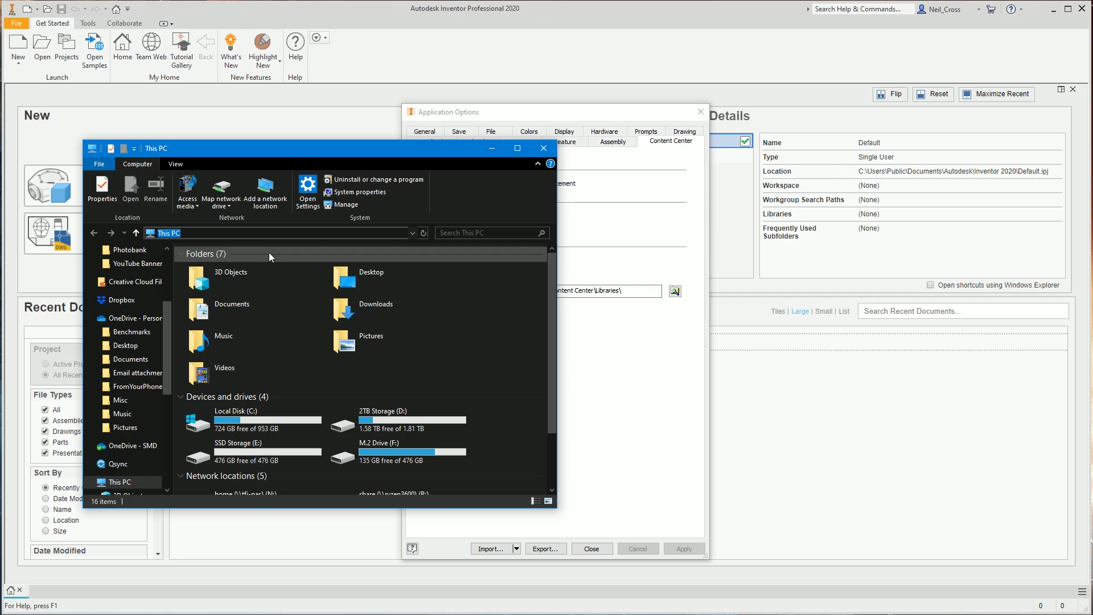
pyautogui.hotkey('ctrl', 'v')
pyautogui.press('Return')
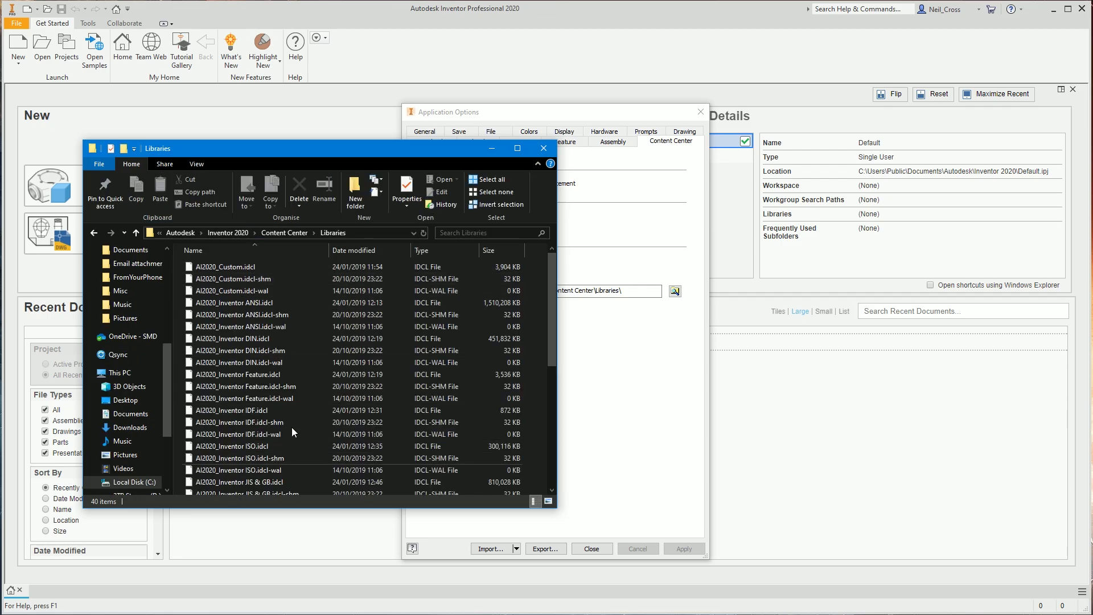
# Examine the Content Center library files in the folder, return to Inventor and close the application options
pyautogui.moveTo(550, 287); pyautogui.dragTo(547, 422)
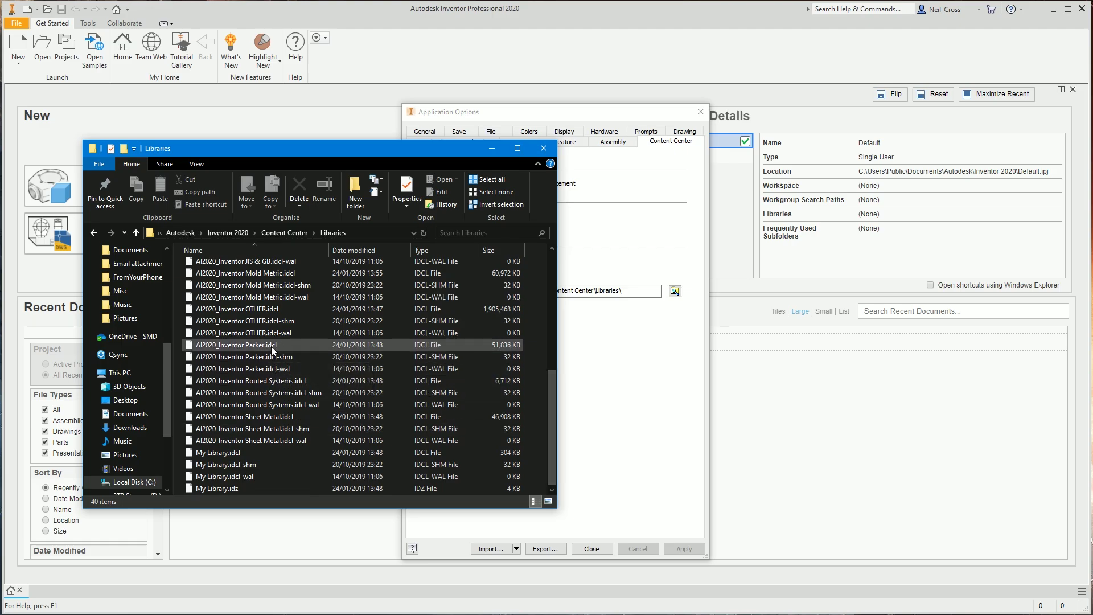
pyautogui.click(199, 164)
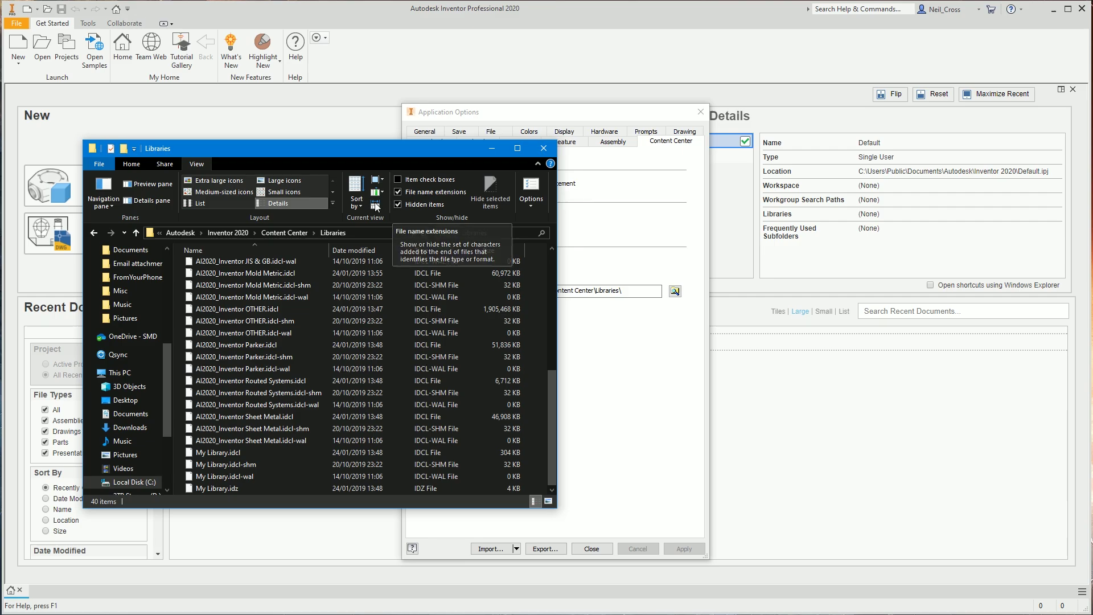
pyautogui.click(131, 164)
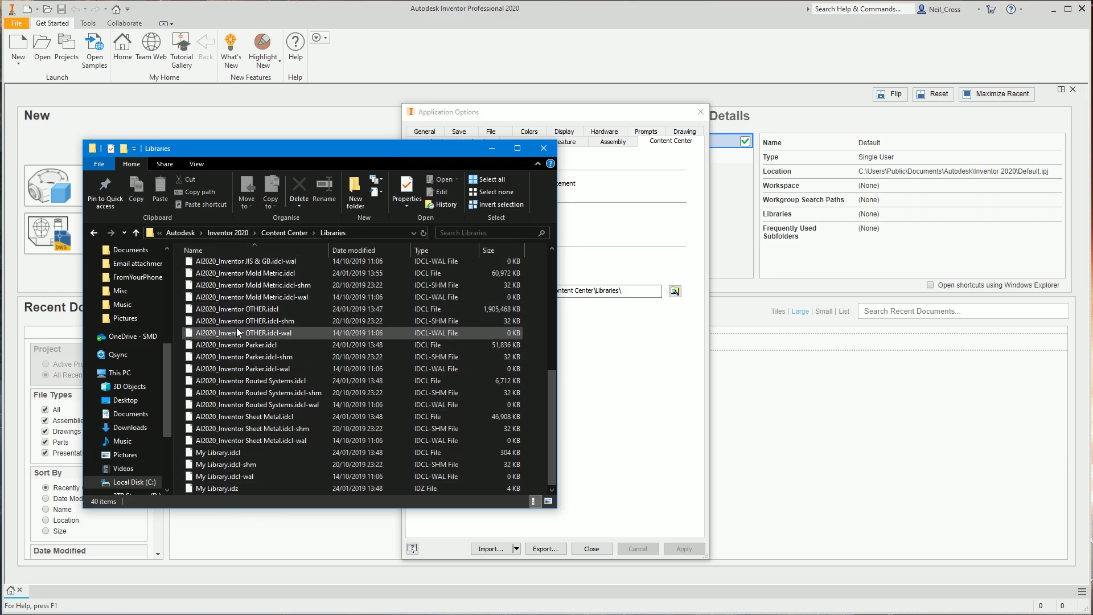
pyautogui.click(498, 119)
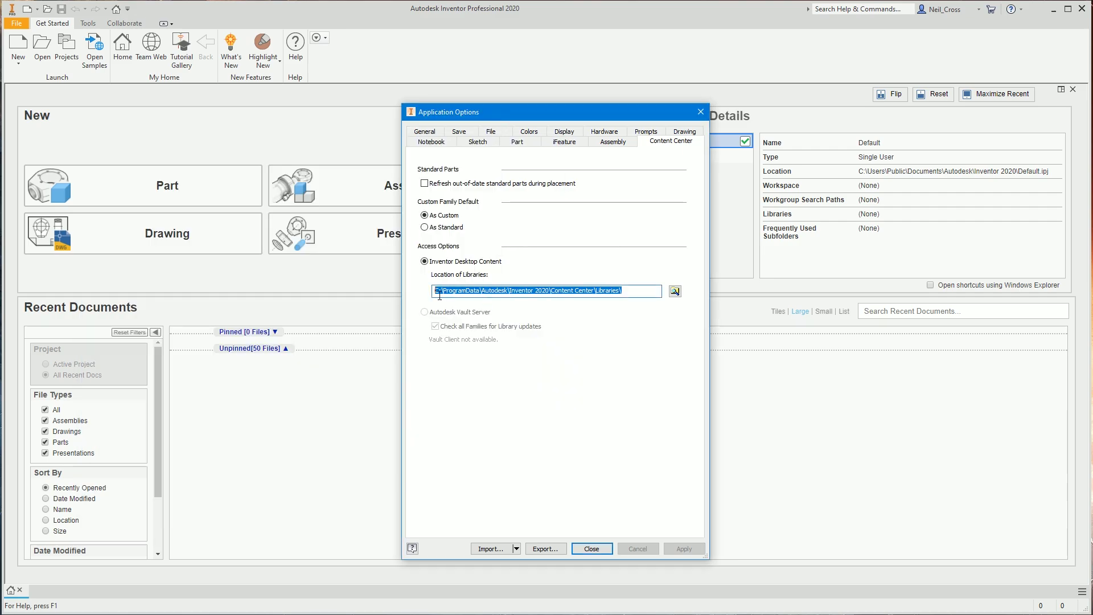
pyautogui.click(592, 550)
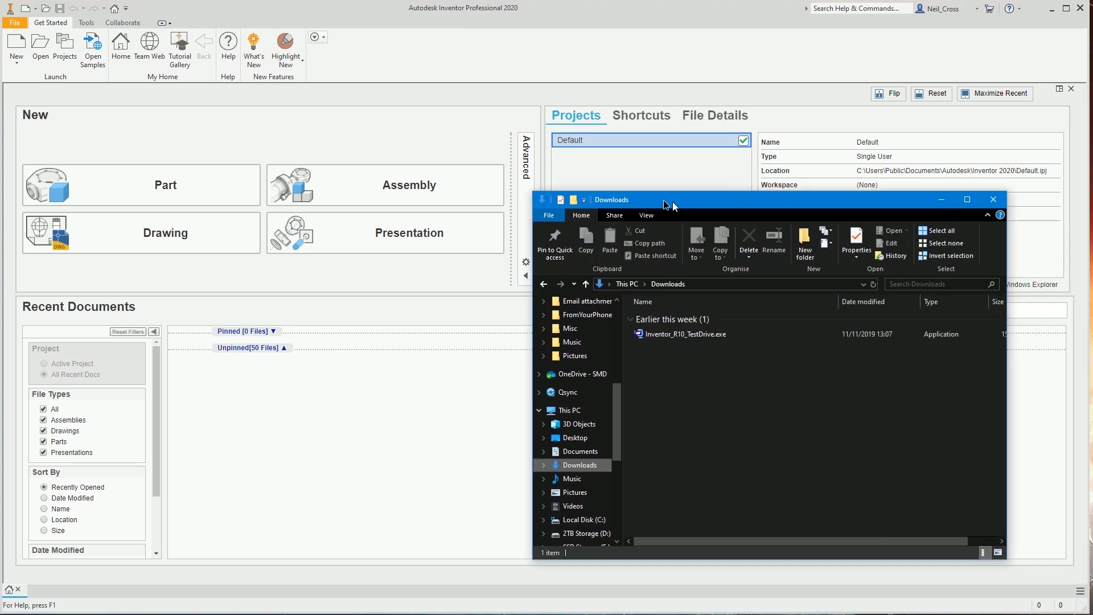
# Run Inventor_R10_TestDrive.exe from the Downloads folder and unzip all its files to c:\
pyautogui.moveTo(569, 196); pyautogui.dragTo(359, 122)
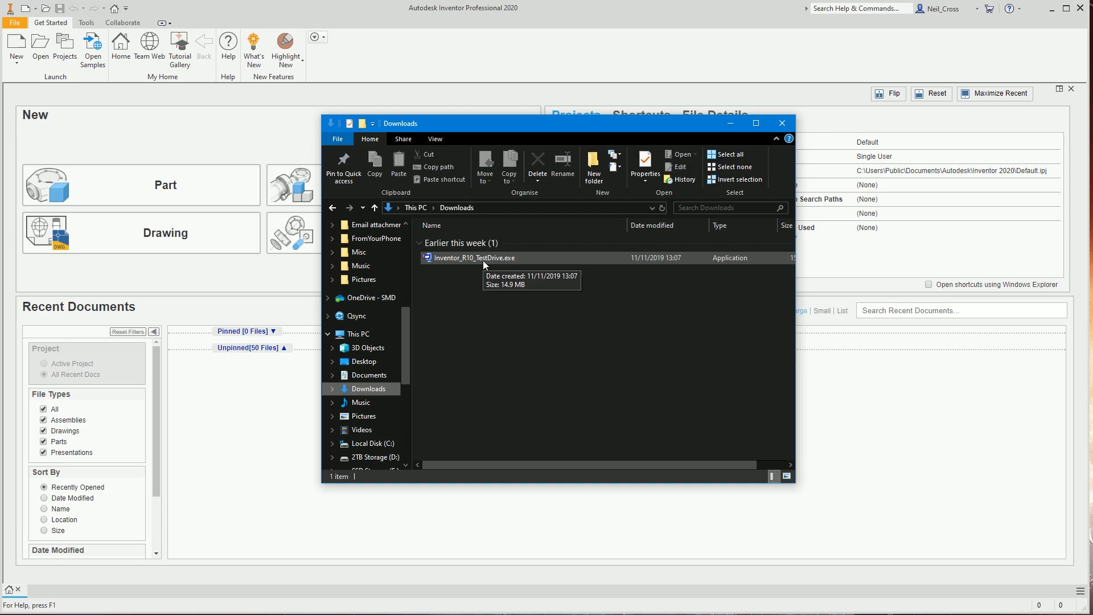
pyautogui.doubleClick(482, 257)
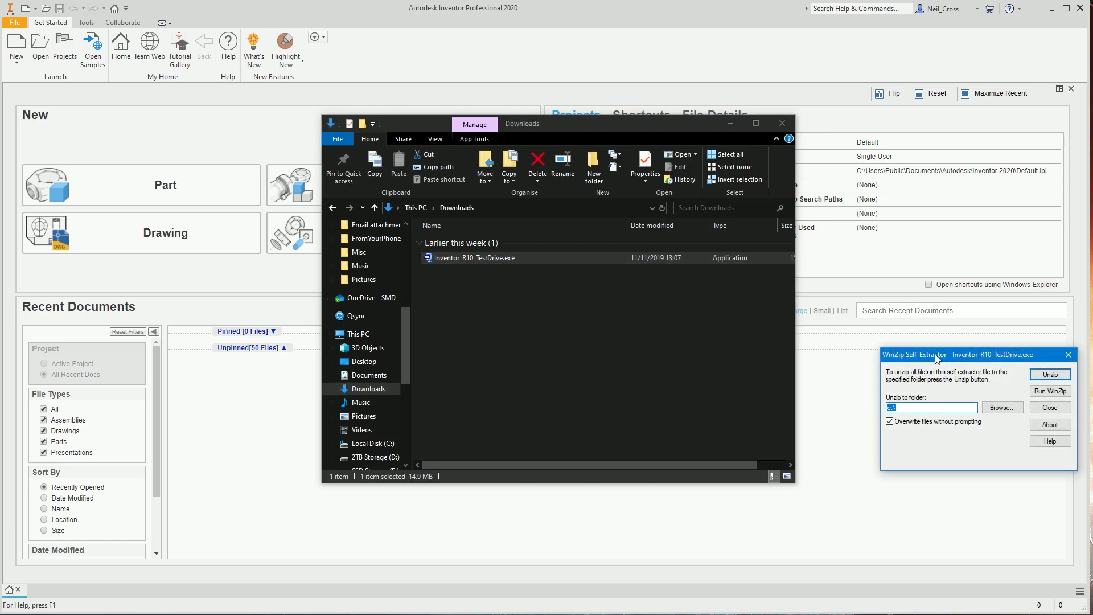
pyautogui.moveTo(937, 351); pyautogui.dragTo(470, 237)
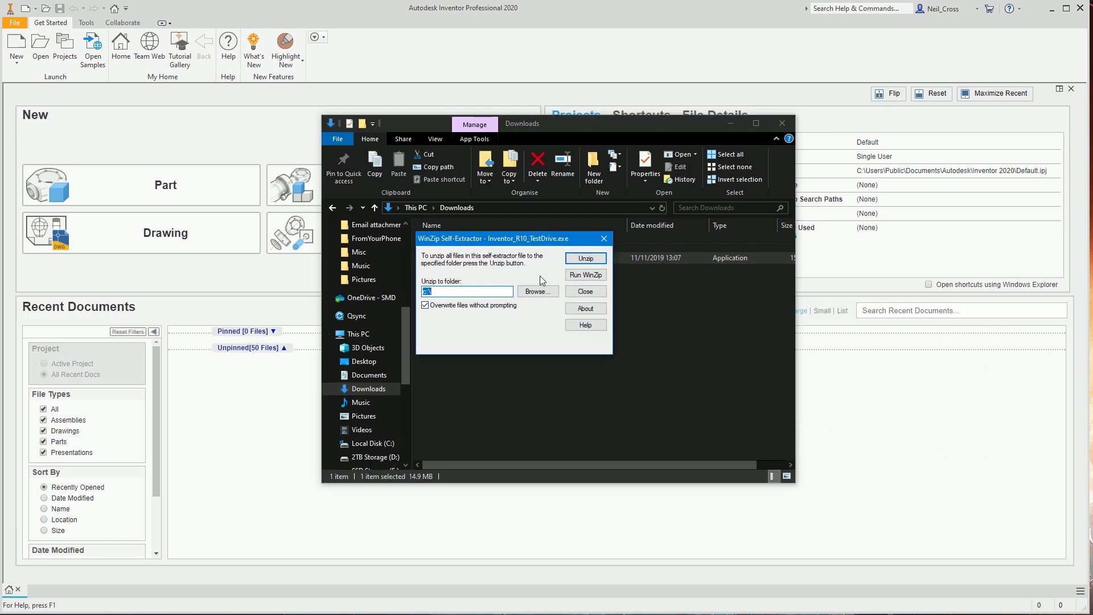
pyautogui.click(586, 258)
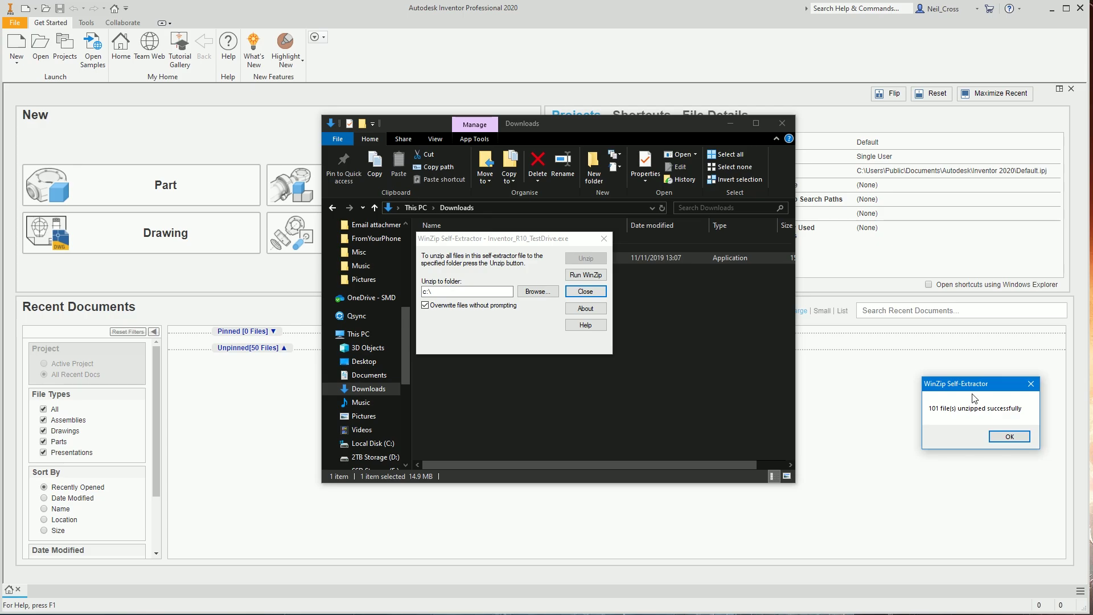
pyautogui.moveTo(968, 378); pyautogui.dragTo(558, 281)
pyautogui.click(588, 344)
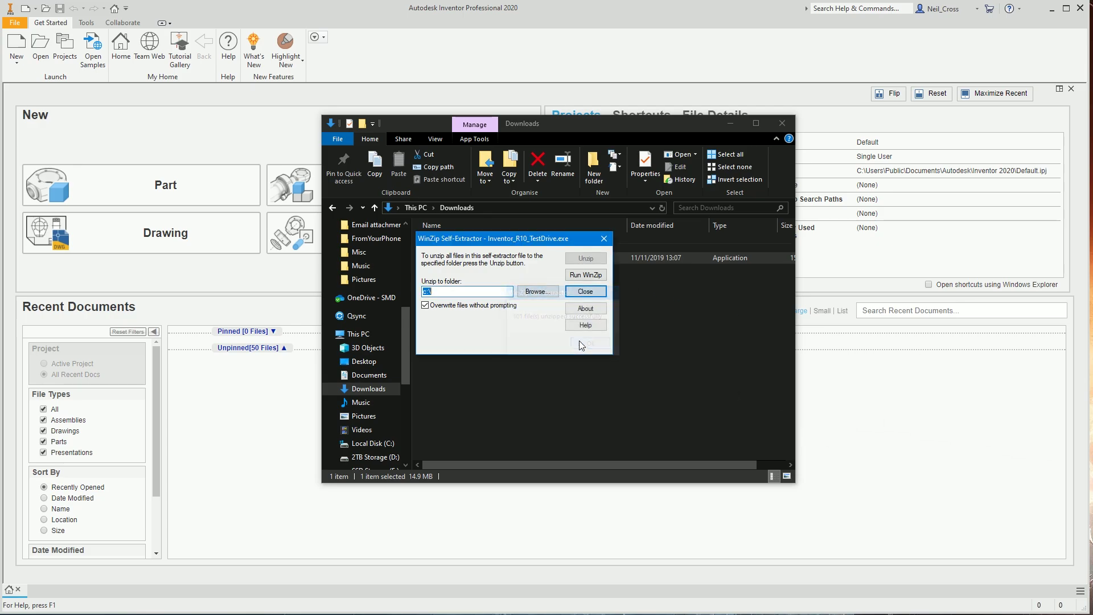
# Close the self-extractor and the Downloads folder, and load the Go_Cart.ipj project from C:\Inventor_R10_TestDrive in Inventor
pyautogui.click(593, 292)
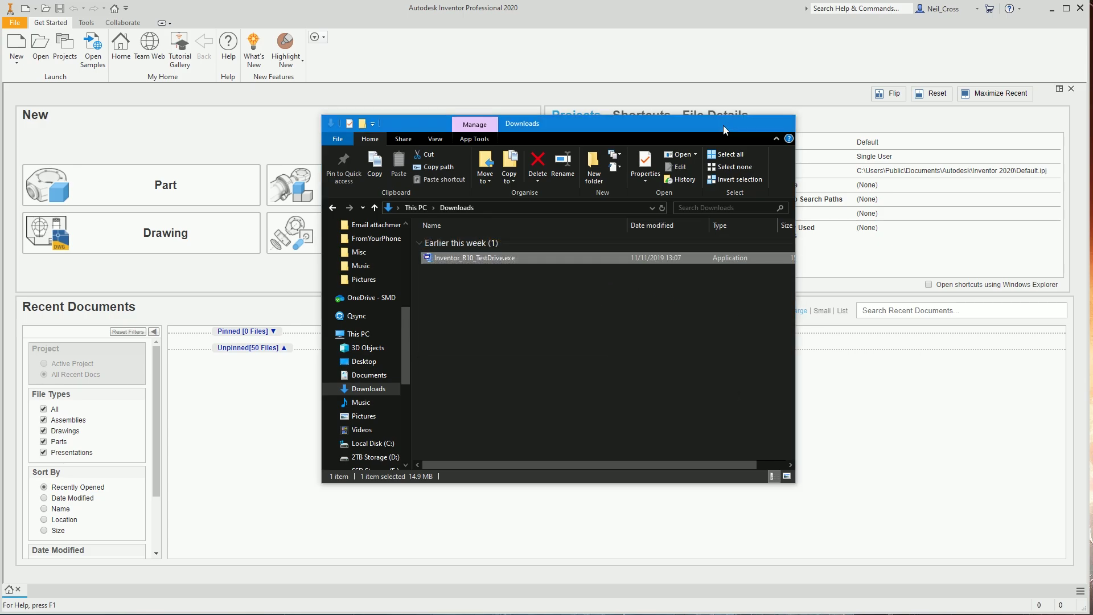
pyautogui.click(729, 123)
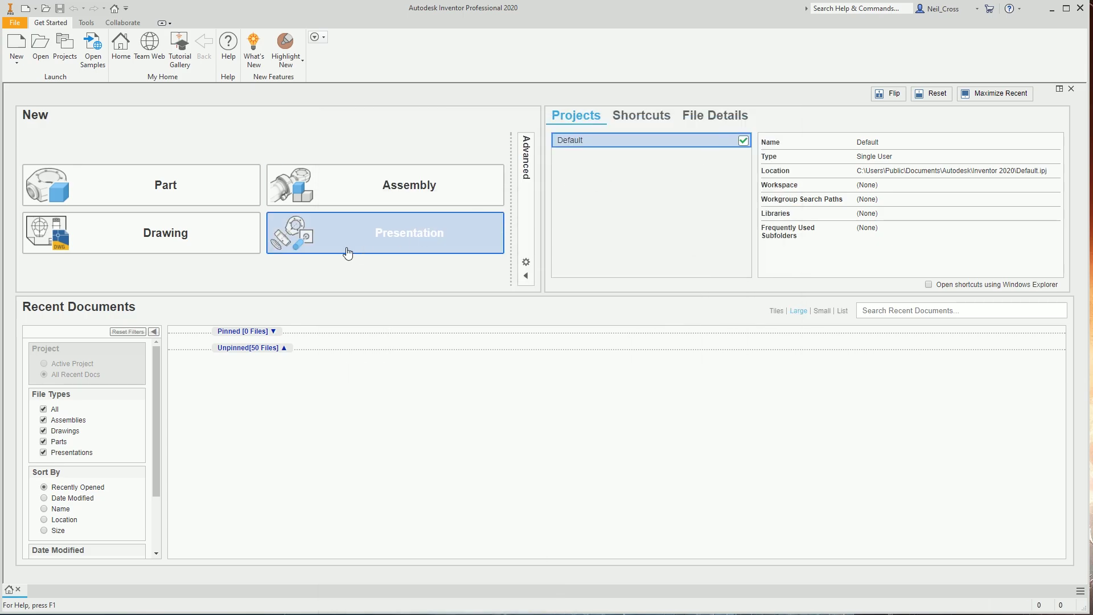
pyautogui.click(71, 63)
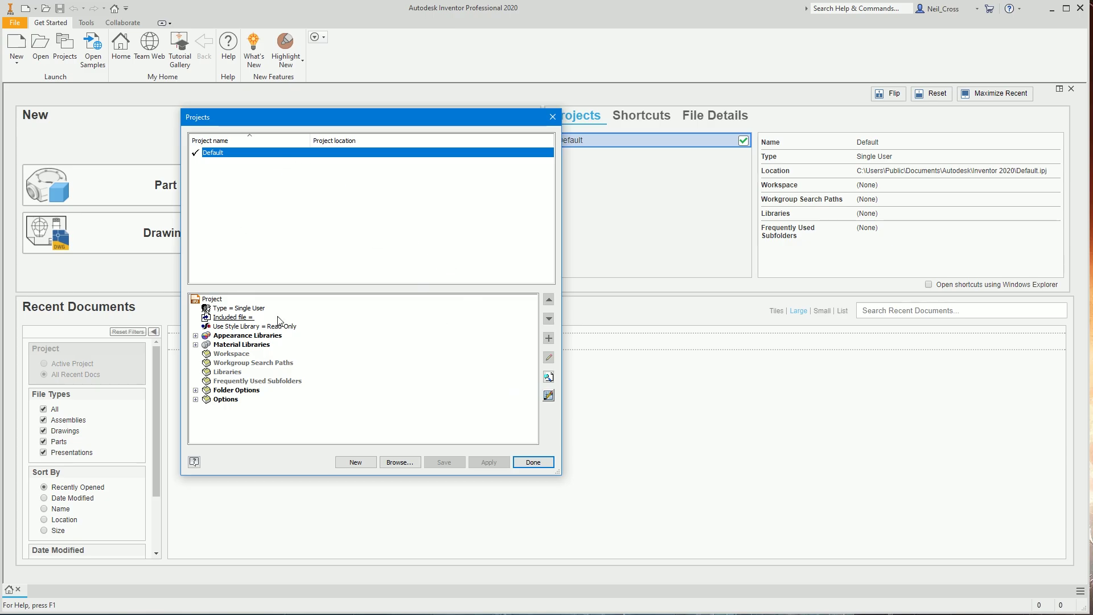
pyautogui.click(398, 461)
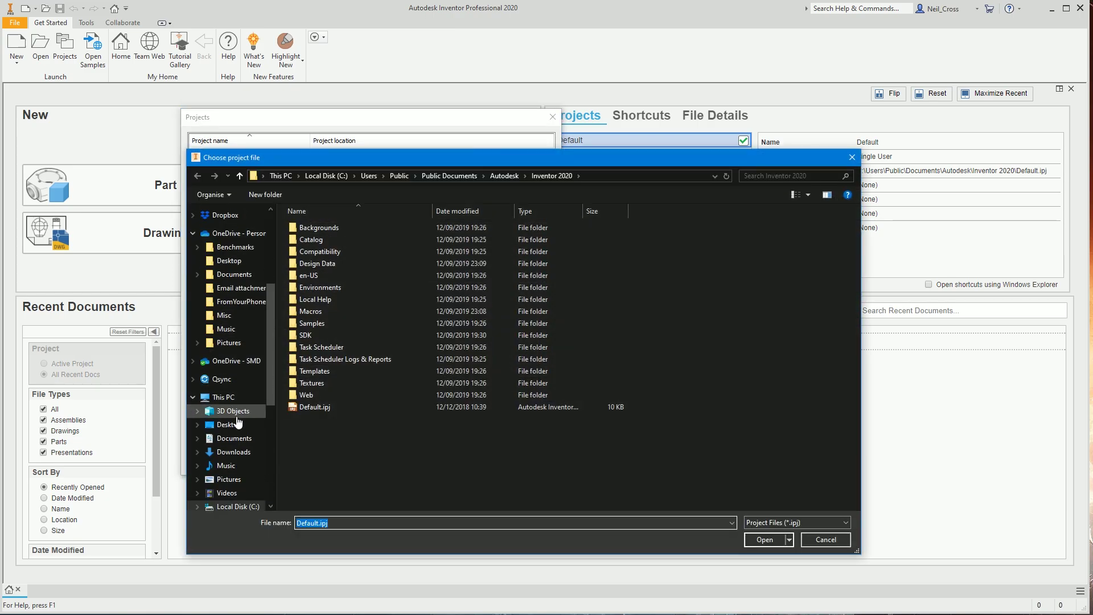
pyautogui.click(231, 397)
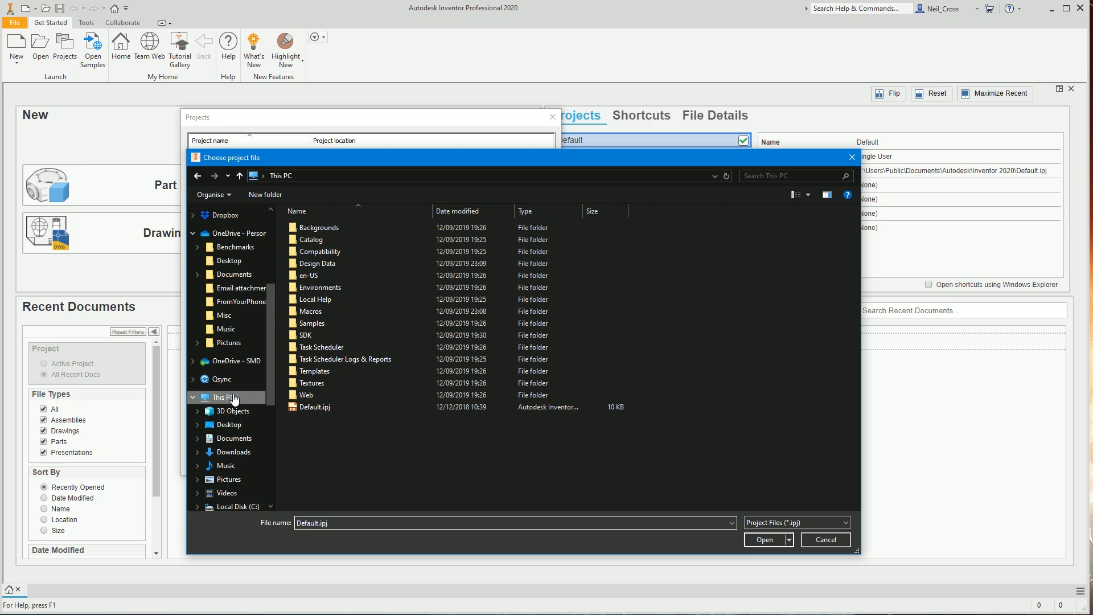
pyautogui.doubleClick(365, 351)
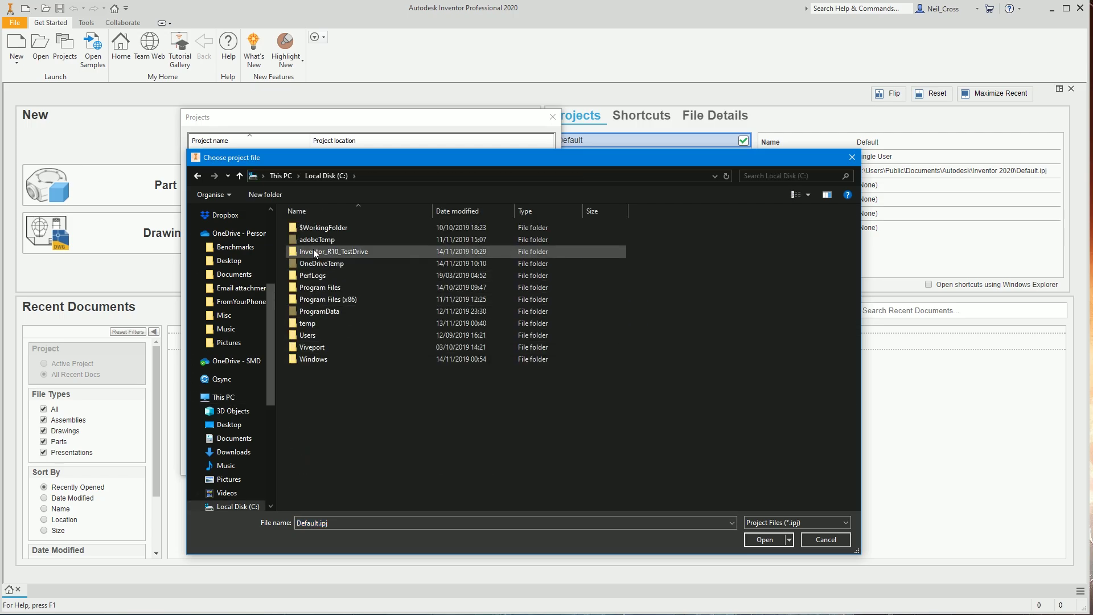
pyautogui.doubleClick(315, 252)
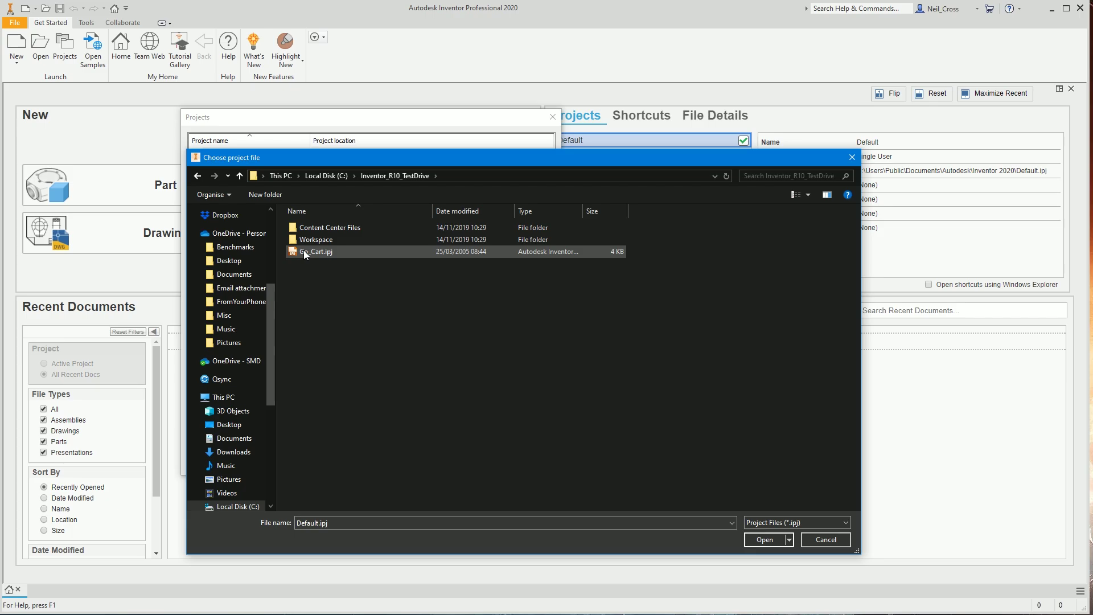
pyautogui.doubleClick(311, 251)
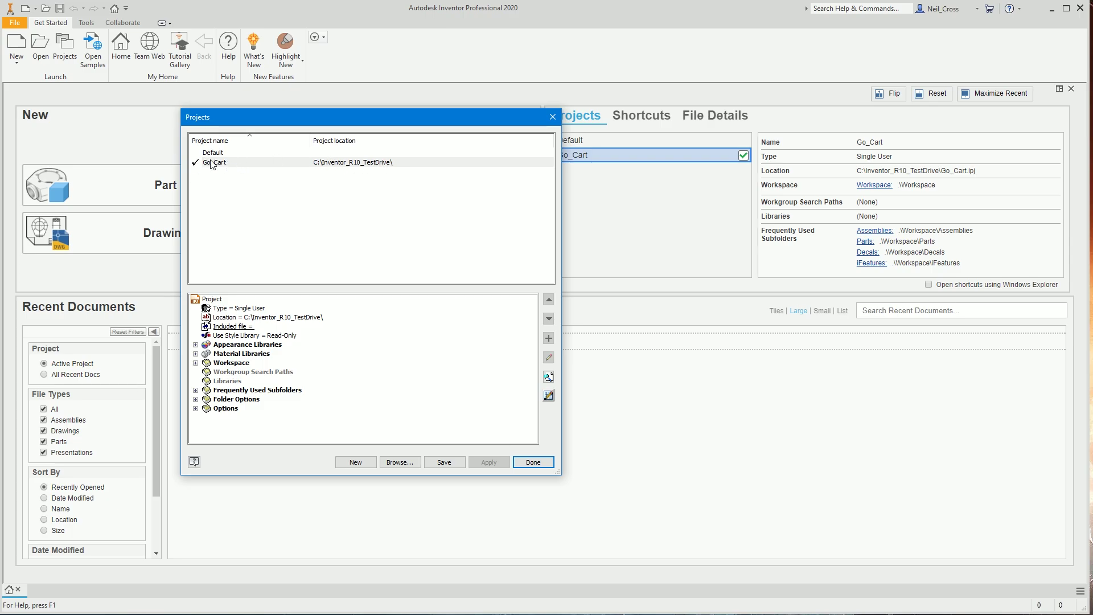
# In the Go_Cart project's Content Center configuration, enable the Inventor ANSI, DIN, Feature, IDF, ISO, JIS GB, Mold Metric and OTHER libraries
pyautogui.click(548, 396)
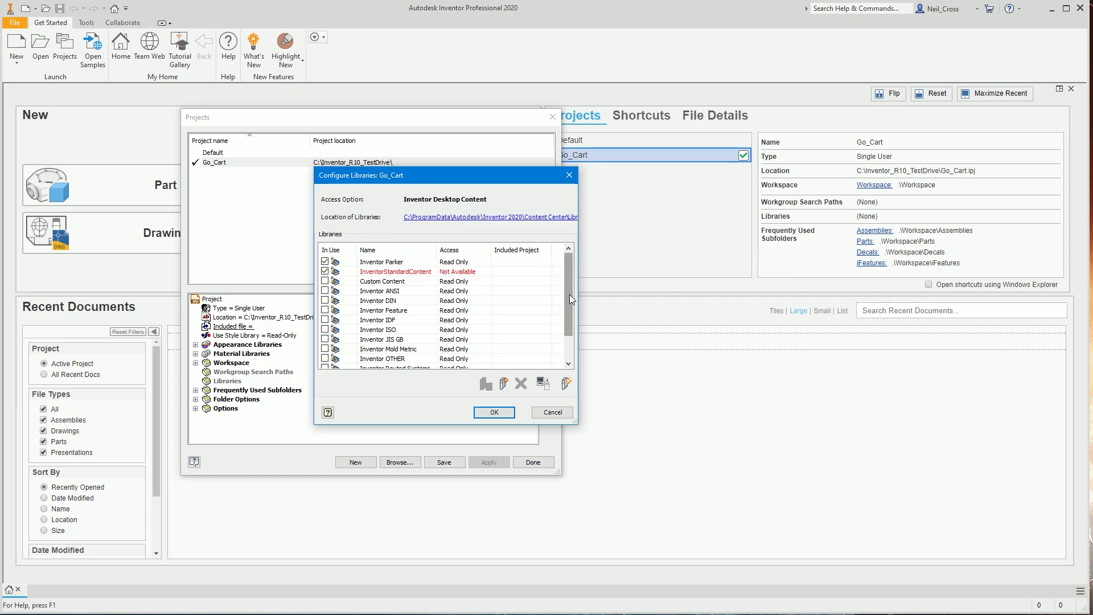
pyautogui.click(325, 300)
pyautogui.click(325, 291)
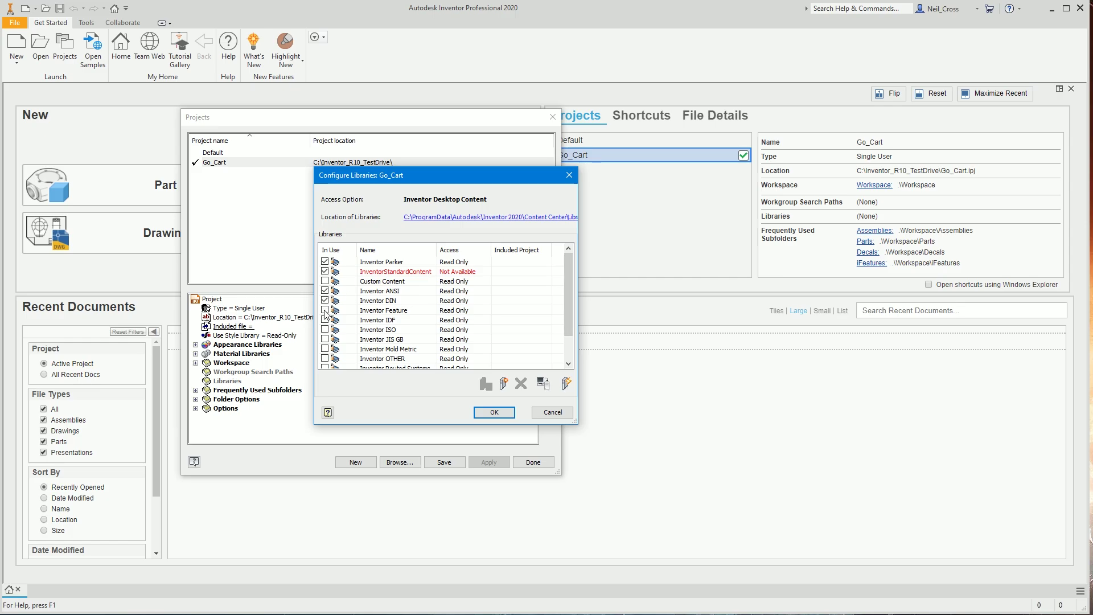
pyautogui.click(325, 311)
pyautogui.click(325, 320)
pyautogui.click(324, 331)
pyautogui.click(325, 329)
pyautogui.click(325, 340)
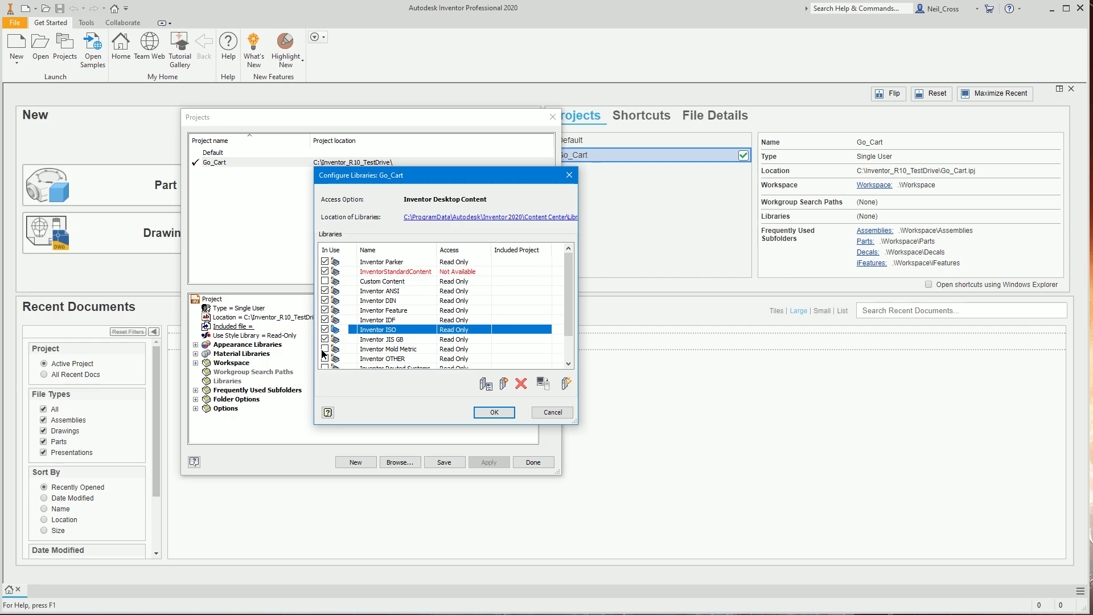
pyautogui.click(325, 349)
pyautogui.click(325, 358)
# Enable the Inventor Routed Systems, Inventor Sheet Metal and My Library libraries and accept the library configuration
pyautogui.scroll(-1, 327, 355)
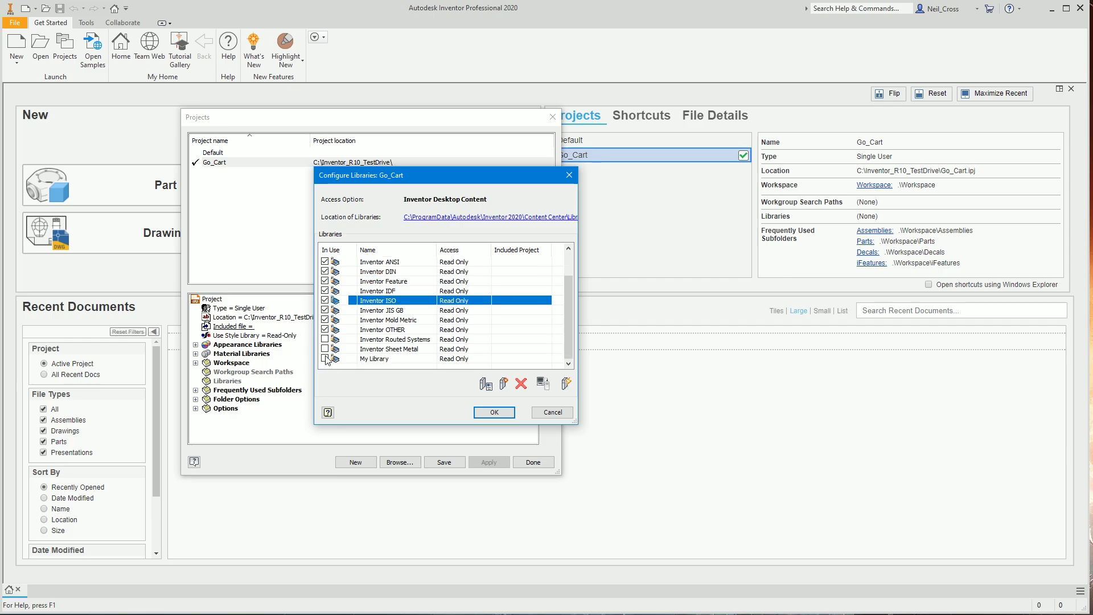
pyautogui.click(328, 339)
pyautogui.click(325, 349)
pyautogui.click(322, 360)
pyautogui.click(326, 358)
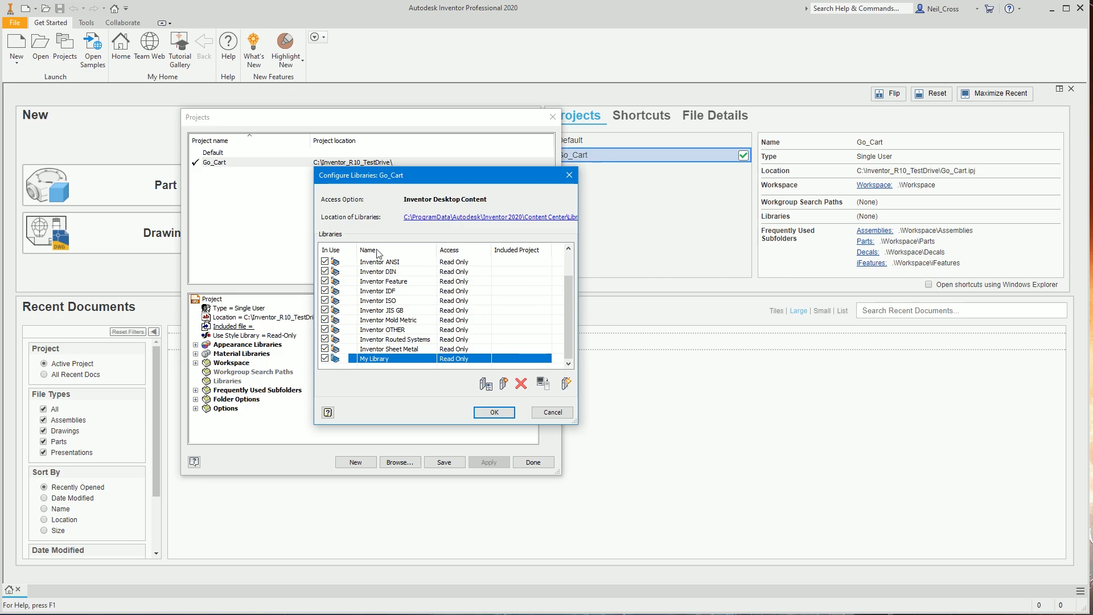
pyautogui.click(475, 411)
# Save the Go_Cart project, agree to migrate it to the current release, and close the project manager
pyautogui.click(439, 463)
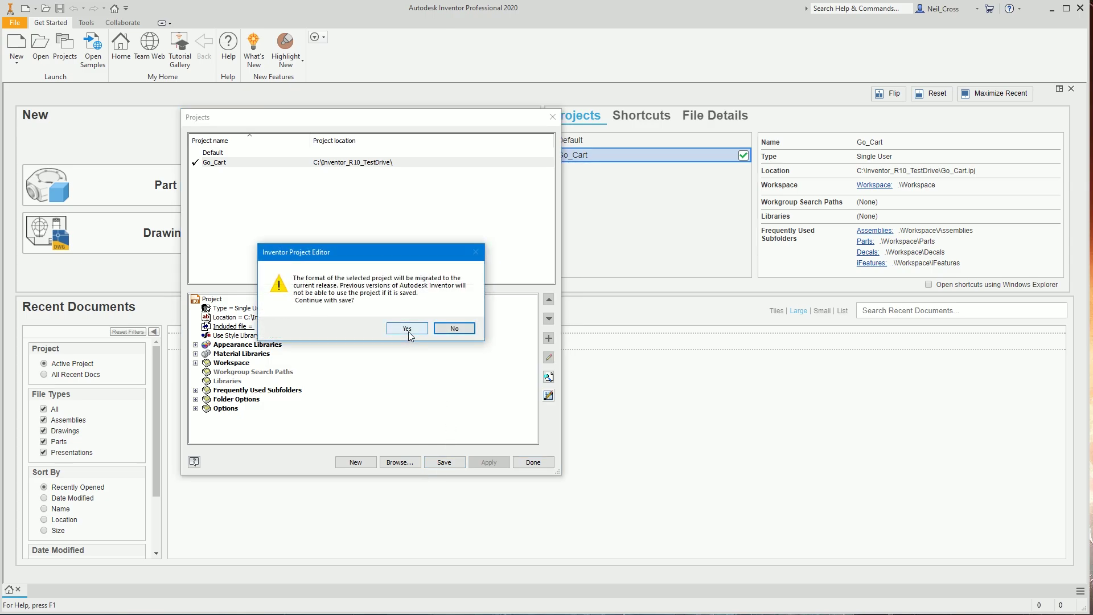
pyautogui.click(408, 330)
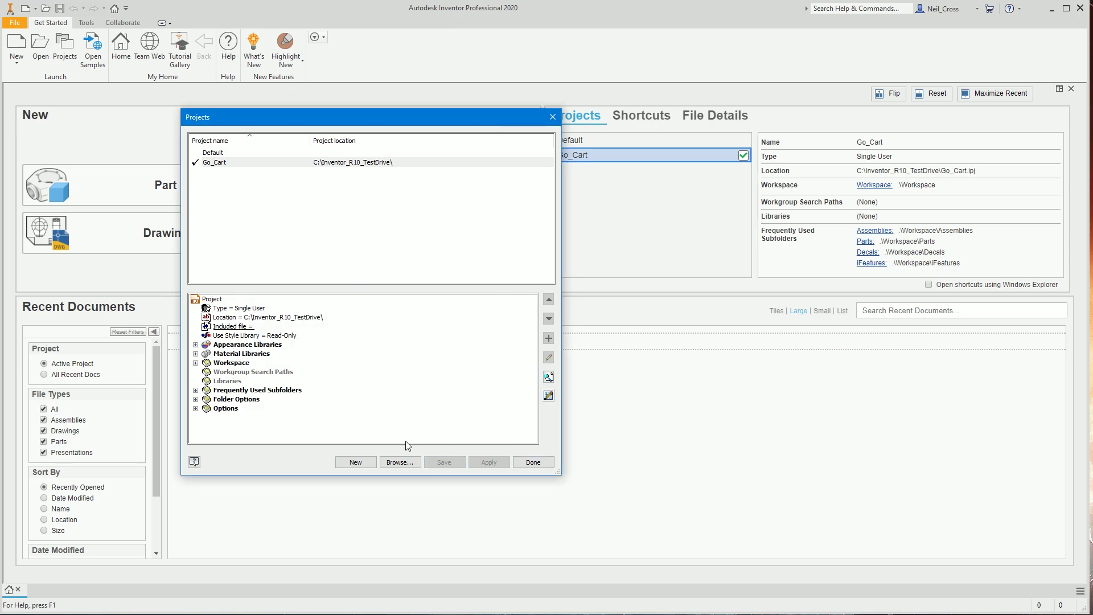
pyautogui.click(532, 463)
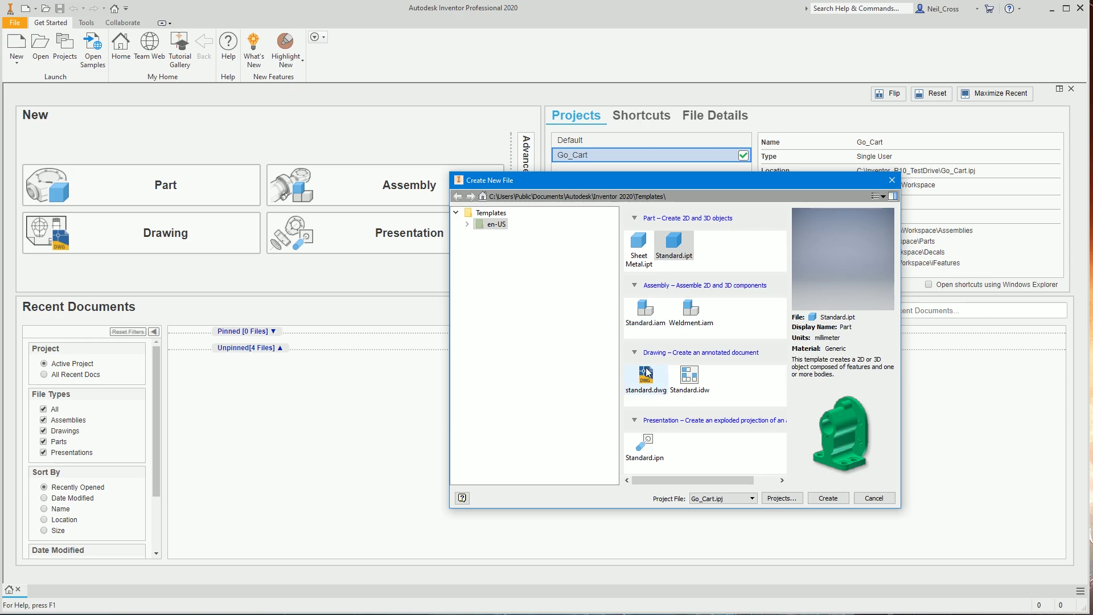
# Create a new part from the Standard.ipt template
pyautogui.click(645, 310)
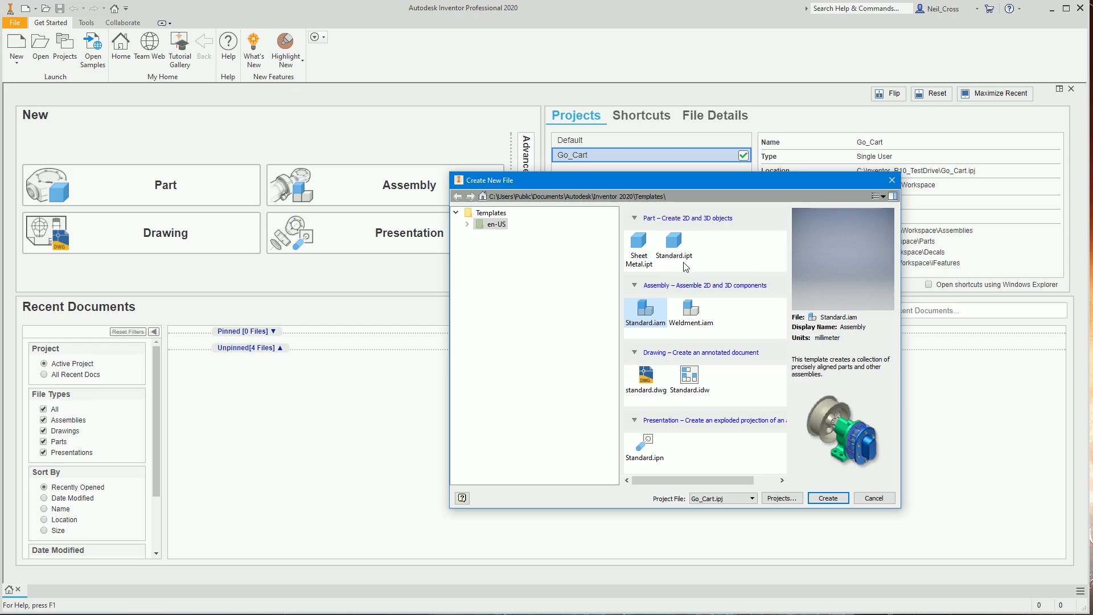
pyautogui.doubleClick(675, 245)
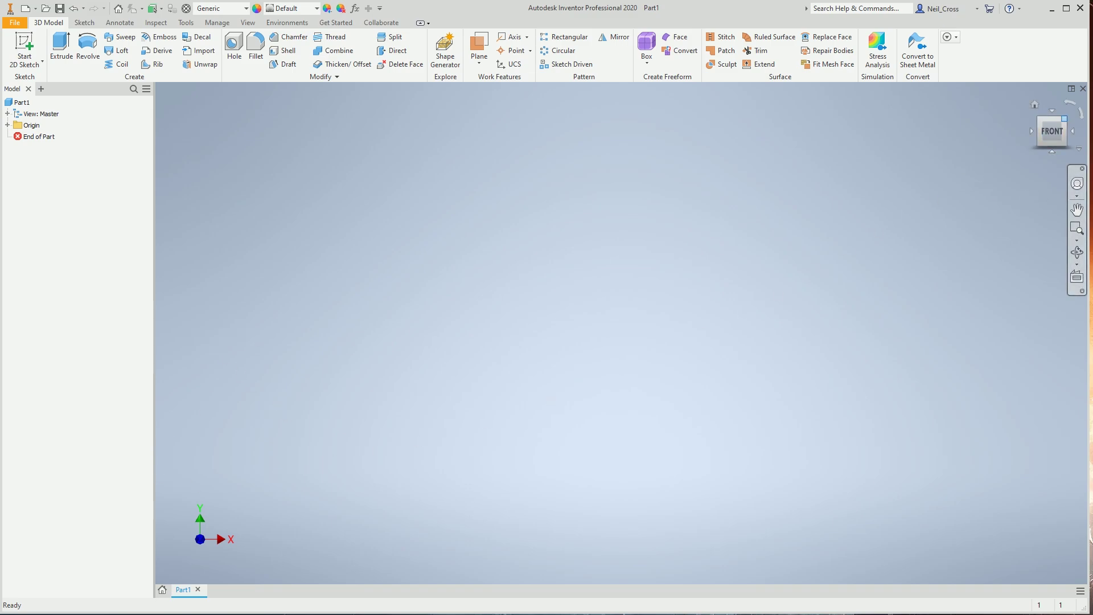
pyautogui.click(1038, 119)
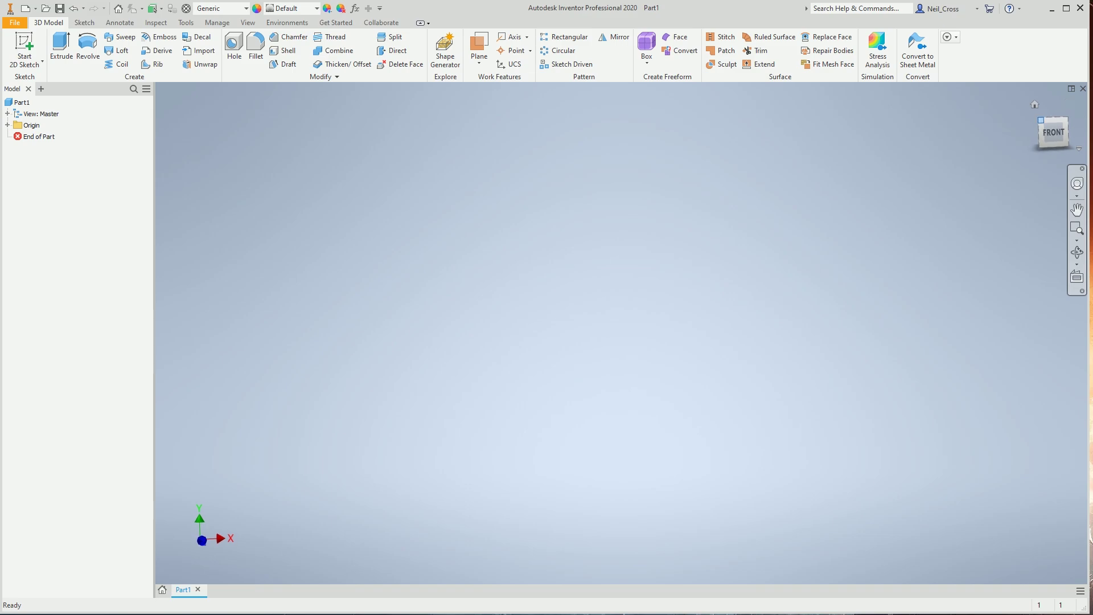
pyautogui.click(1060, 136)
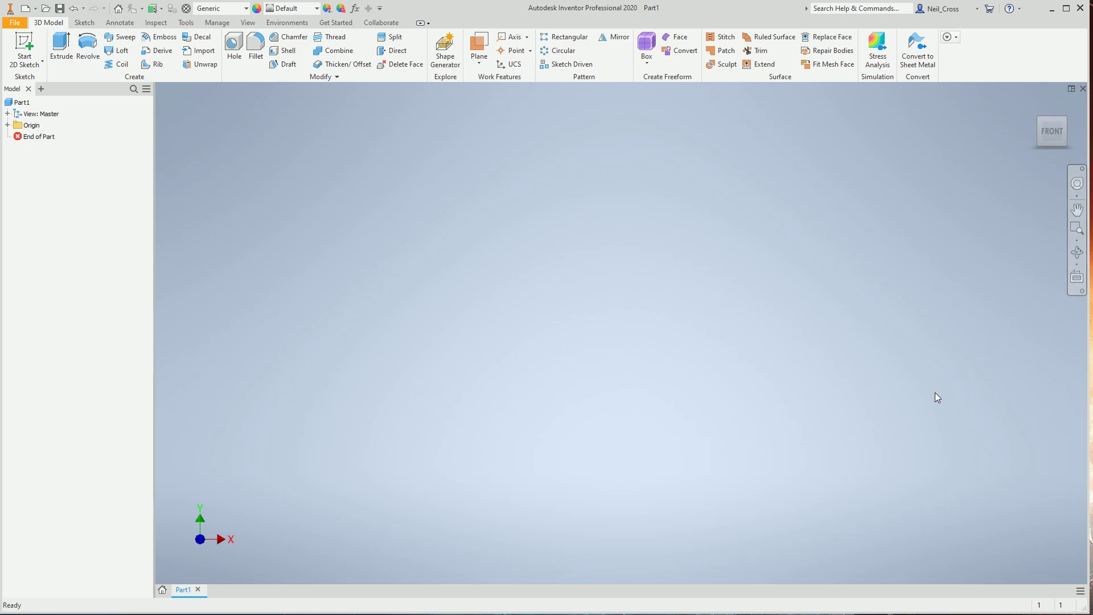
# Open the _Start_Go_Cart.iam assembly from the project workspace and update its components
pyautogui.click(46, 13)
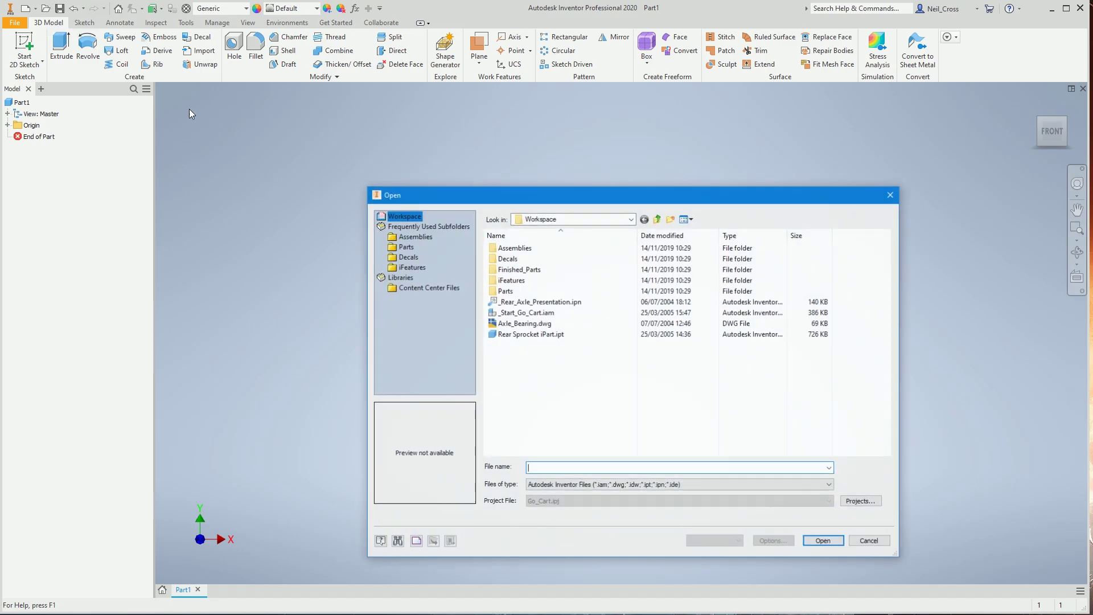
pyautogui.click(524, 314)
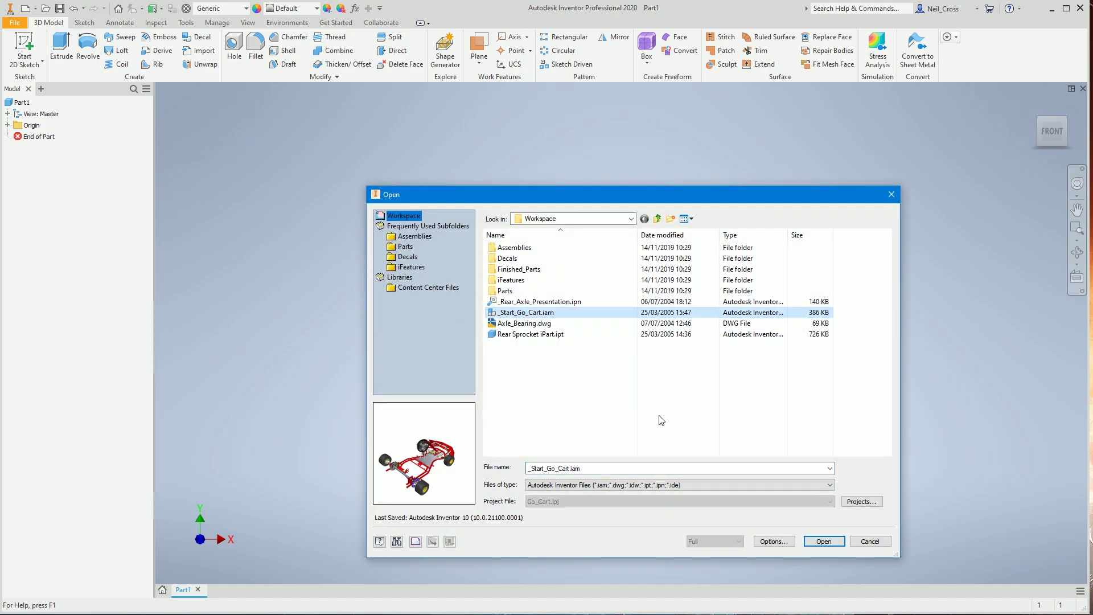
pyautogui.click(821, 543)
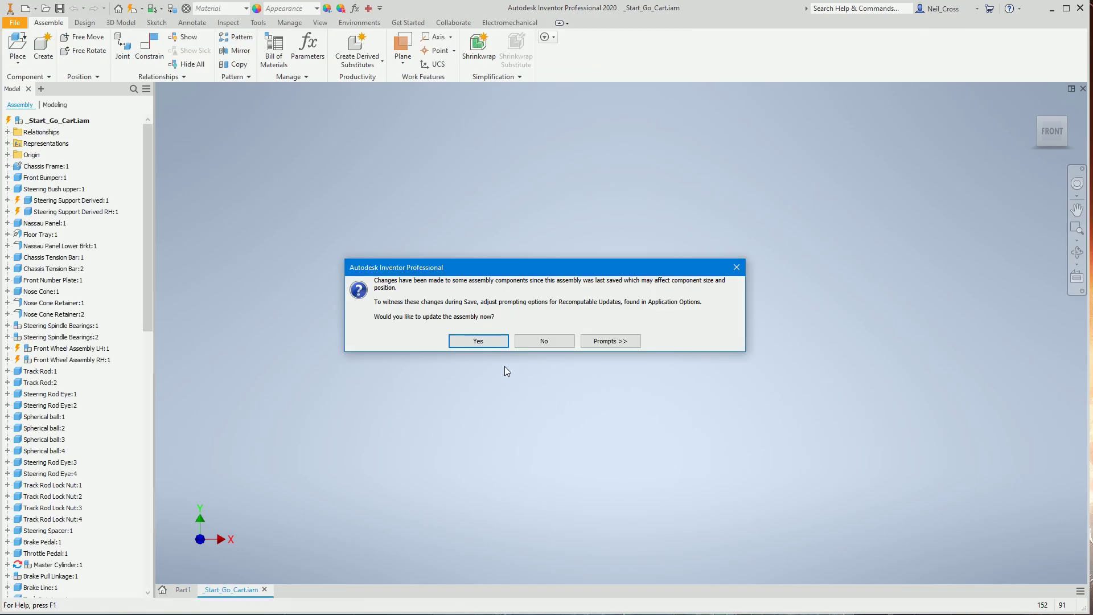
pyautogui.click(486, 341)
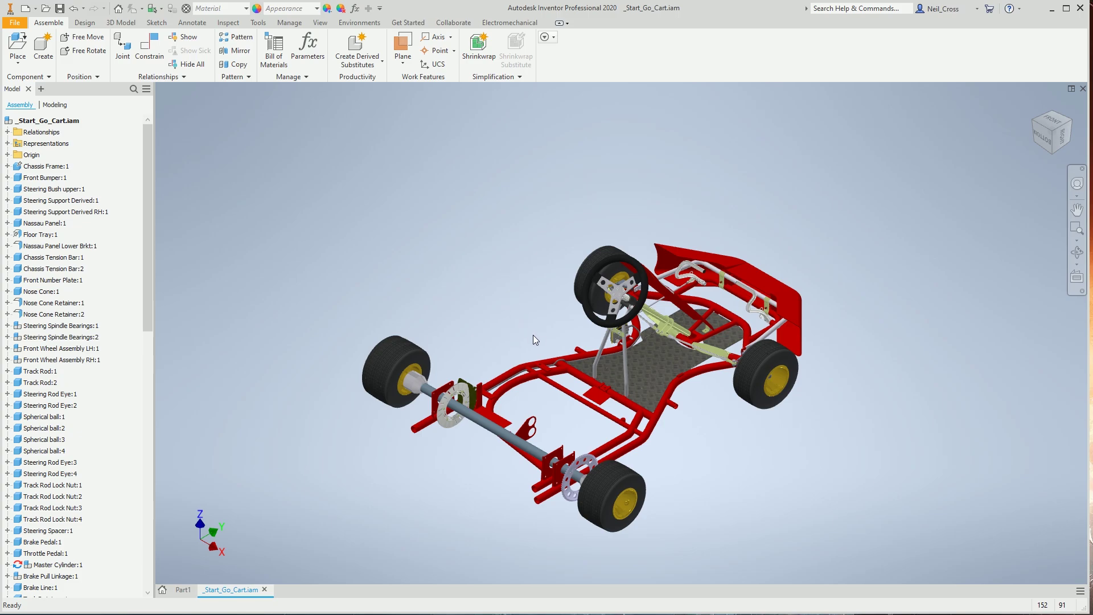
# Examine the go-cart assembly at different zoom levels, including a close-up of the floor tray and steering supports
pyautogui.scroll(3, 589, 371)
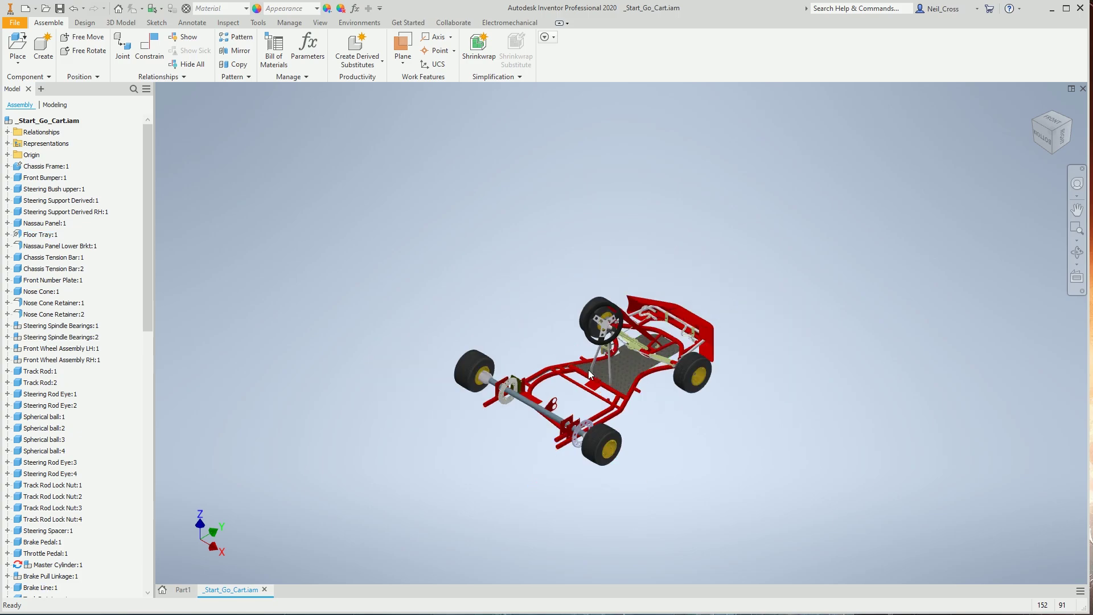
pyautogui.scroll(4, 589, 369)
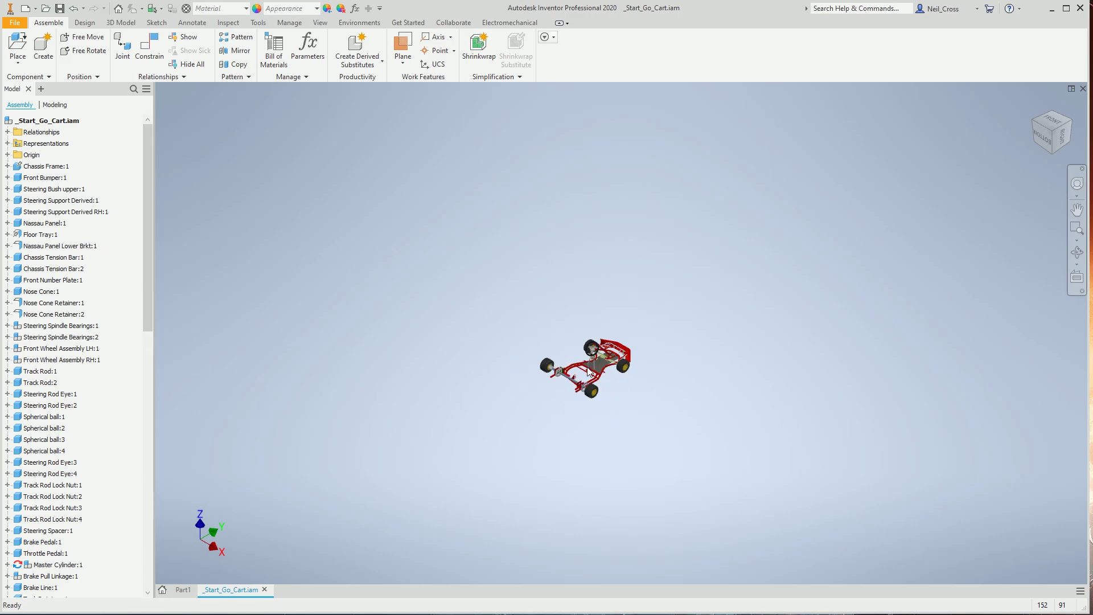
pyautogui.click(591, 370)
pyautogui.scroll(-7, 590, 367)
pyautogui.scroll(3, 589, 367)
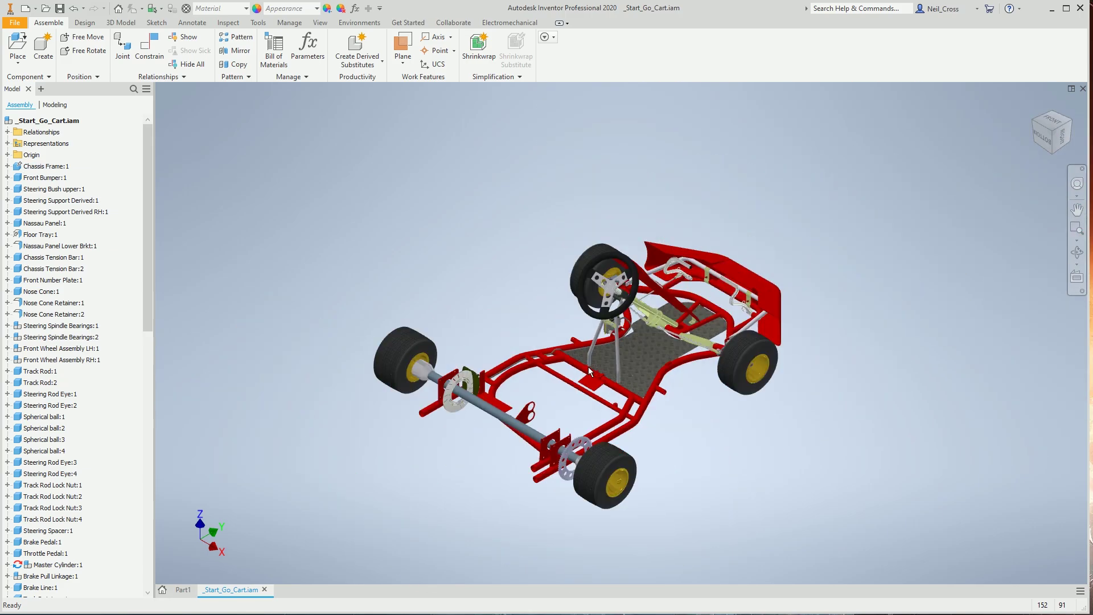
pyautogui.scroll(-2, 588, 366)
pyautogui.scroll(4, 589, 365)
pyautogui.scroll(-6, 587, 361)
pyautogui.scroll(6, 589, 362)
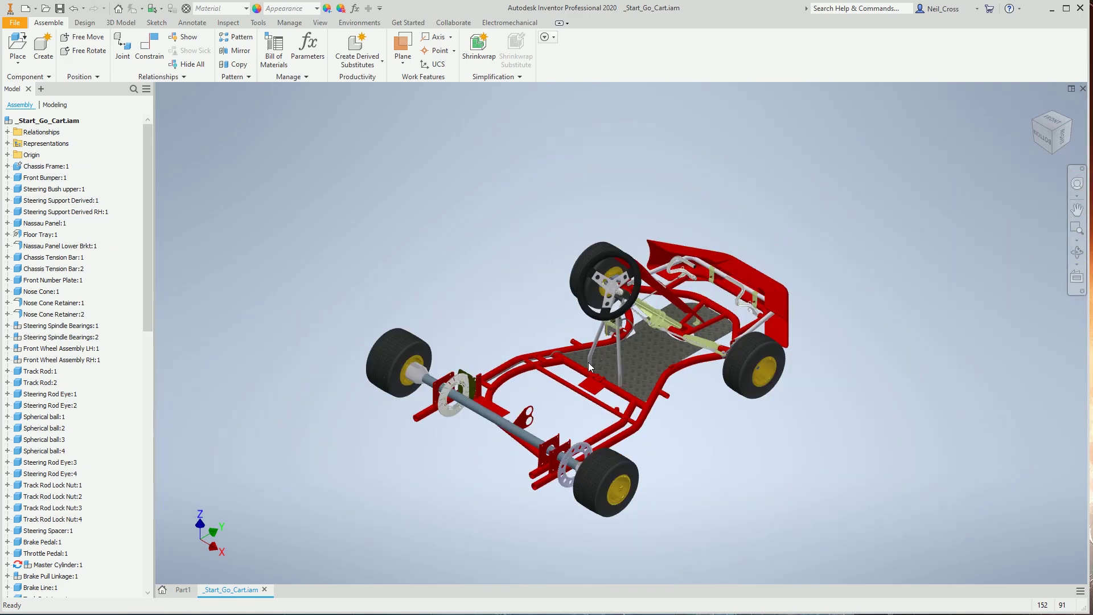
pyautogui.scroll(-4, 589, 363)
pyautogui.scroll(-6, 640, 340)
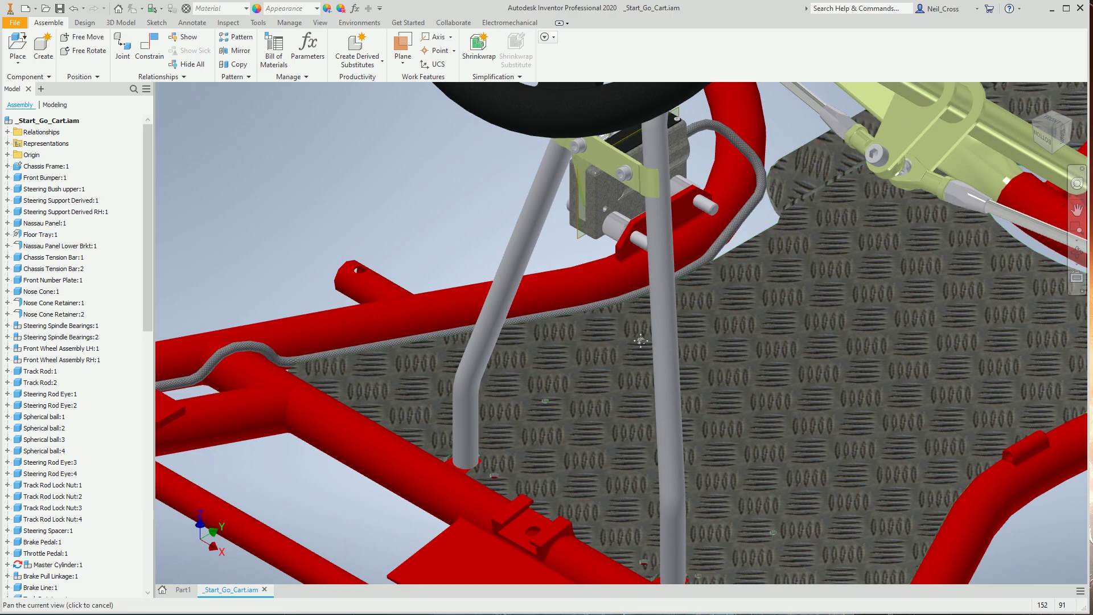
pyautogui.moveTo(641, 341)
pyautogui.mouseDown()
pyautogui.moveTo(494, 336)
pyautogui.moveTo(638, 335)
pyautogui.mouseUp()
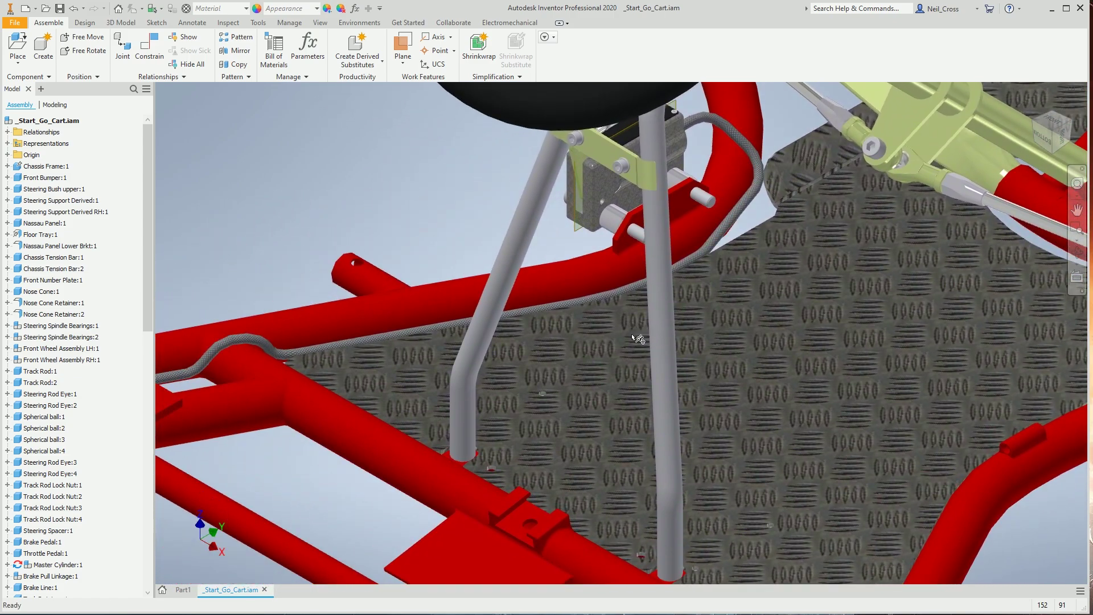
pyautogui.scroll(-10, 622, 343)
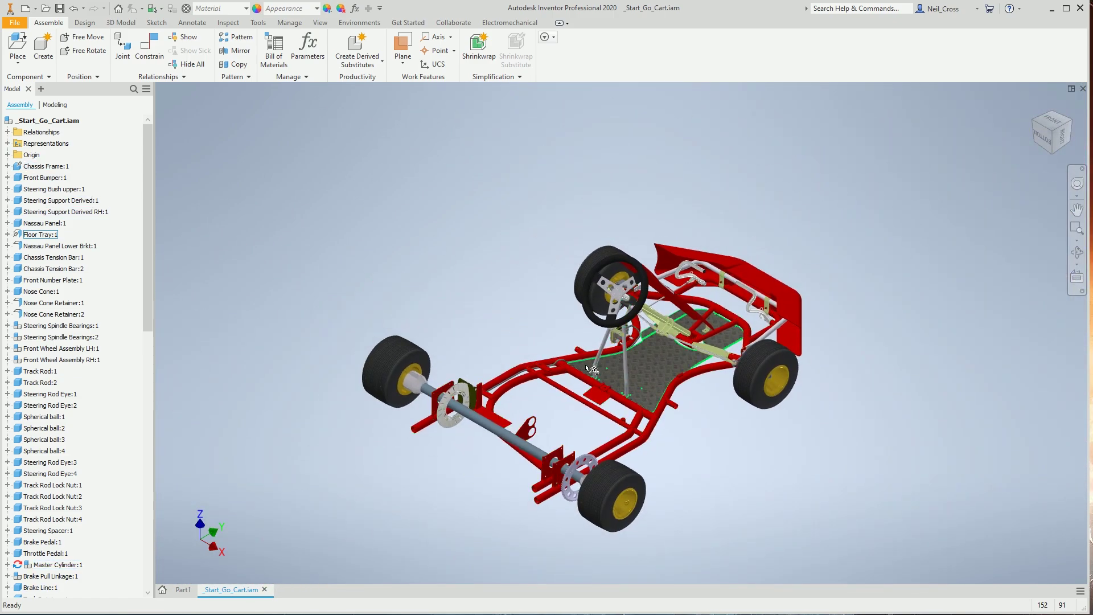
# Examine the go-cart assembly from several orbit angles, including the rear axle side and the nose cone with its number plate
pyautogui.press('F4')
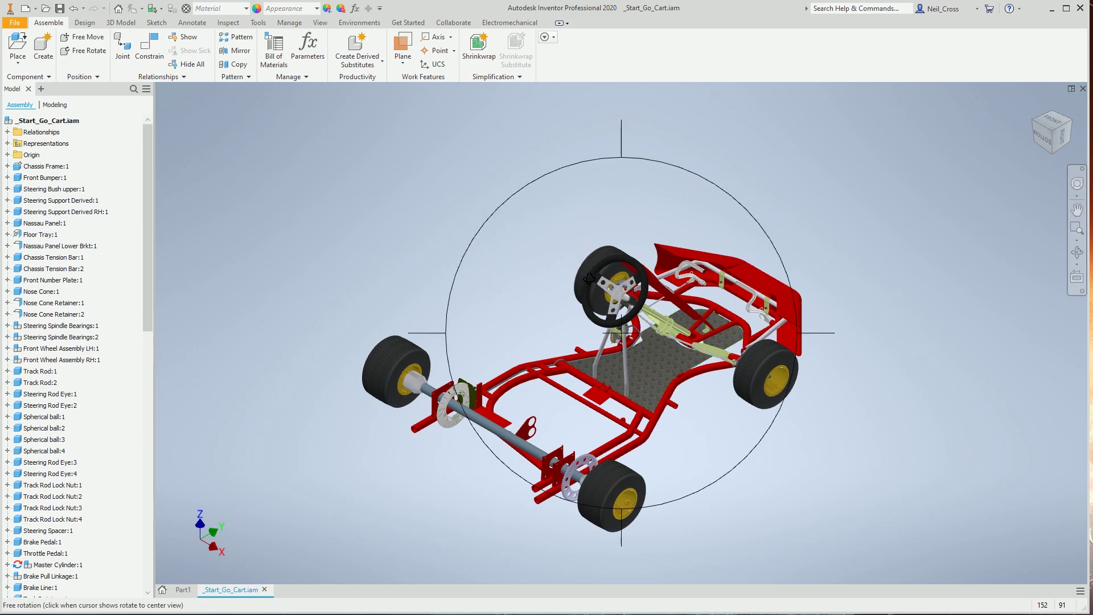
pyautogui.moveTo(657, 323); pyautogui.dragTo(661, 395)
pyautogui.press('Escape')
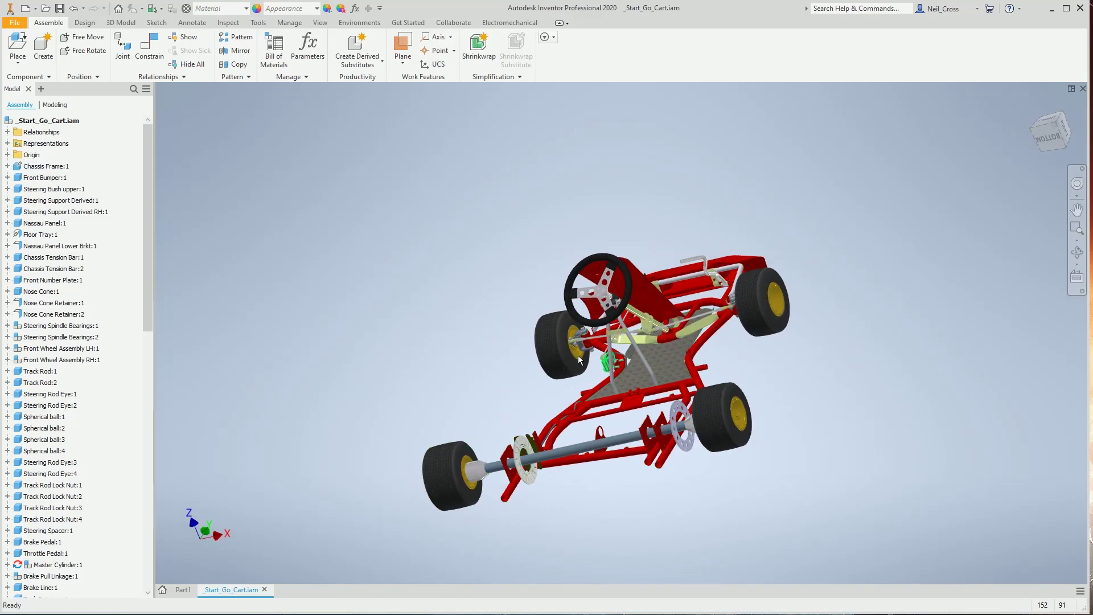
pyautogui.press('F4')
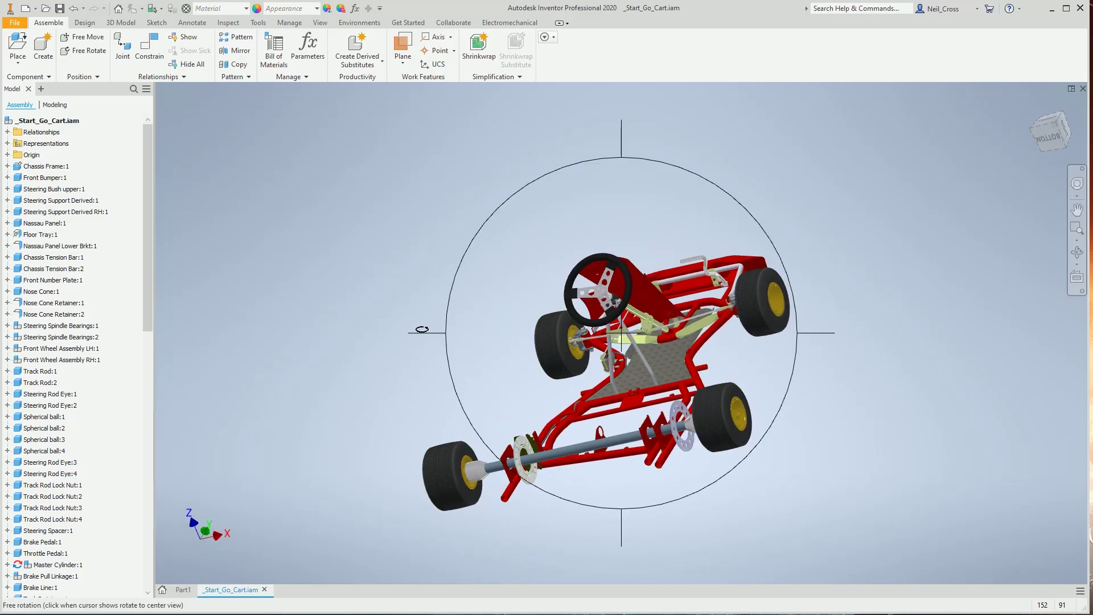
pyautogui.moveTo(631, 354); pyautogui.dragTo(563, 341)
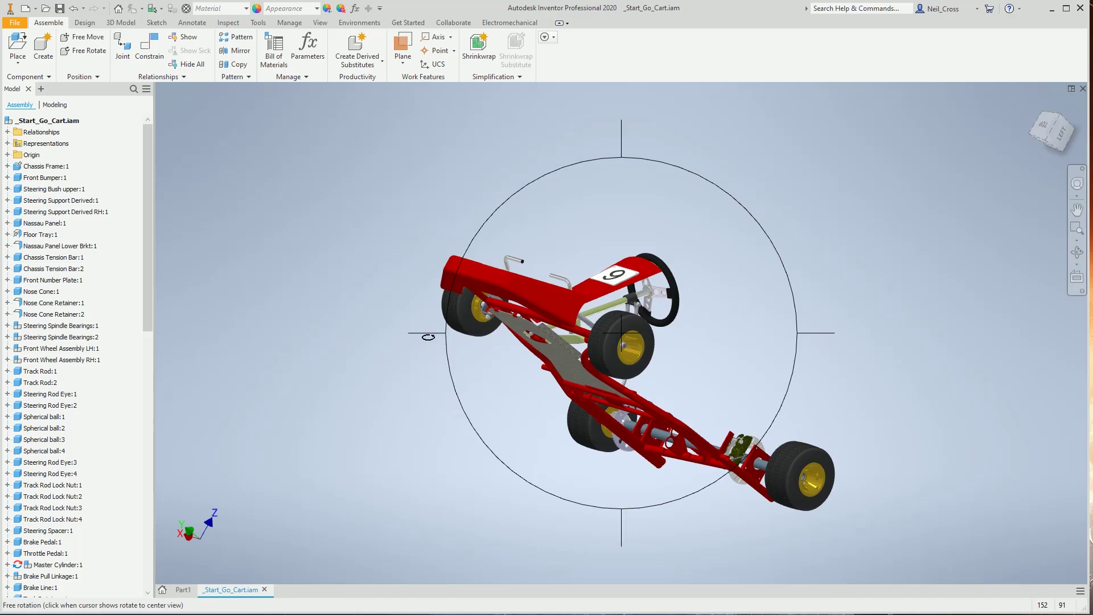
pyautogui.moveTo(620, 146); pyautogui.dragTo(676, 370)
pyautogui.press('Escape')
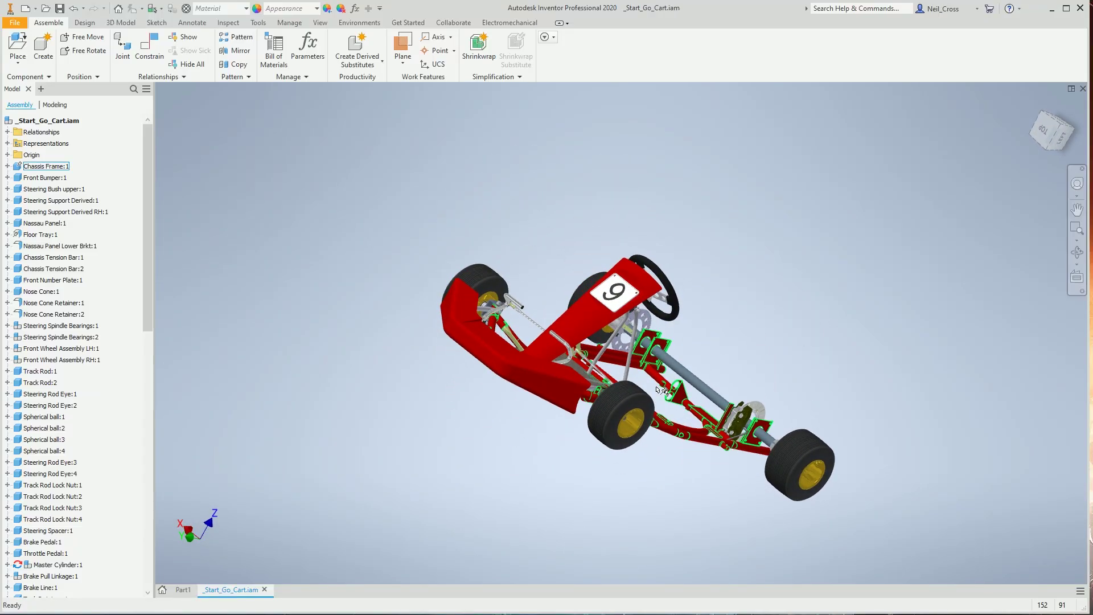
# Examine the go-cart from behind and zoom in on the master cylinder and steering linkage
pyautogui.keyDown('shift'); pyautogui.moveTo(674, 341); pyautogui.dragTo(615, 384, button='middle'); pyautogui.keyUp('shift')
pyautogui.scroll(5, 615, 384)
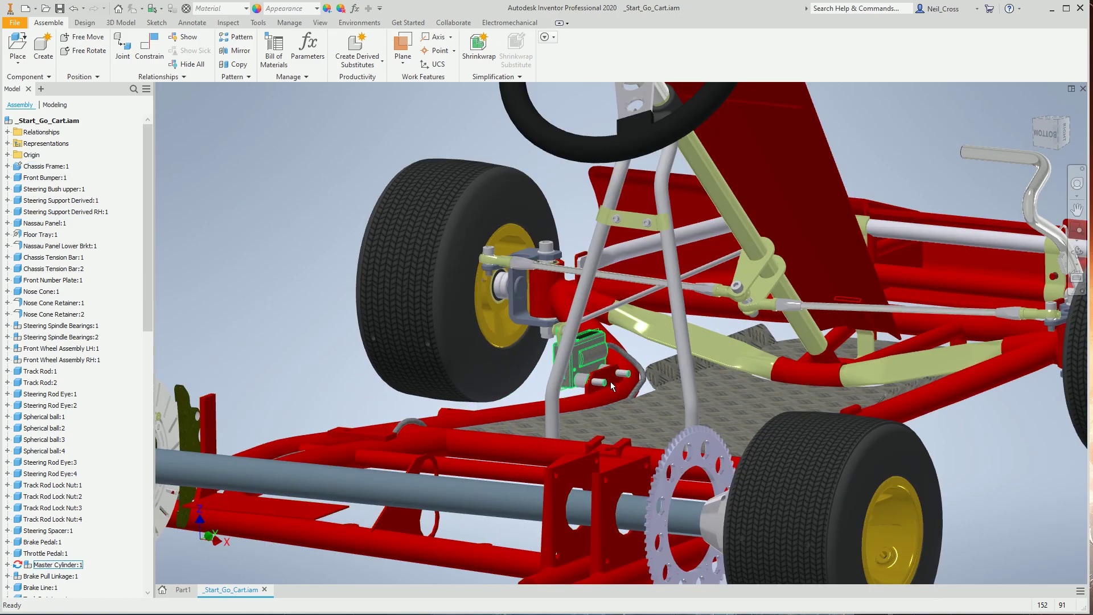
pyautogui.scroll(-5, 618, 387)
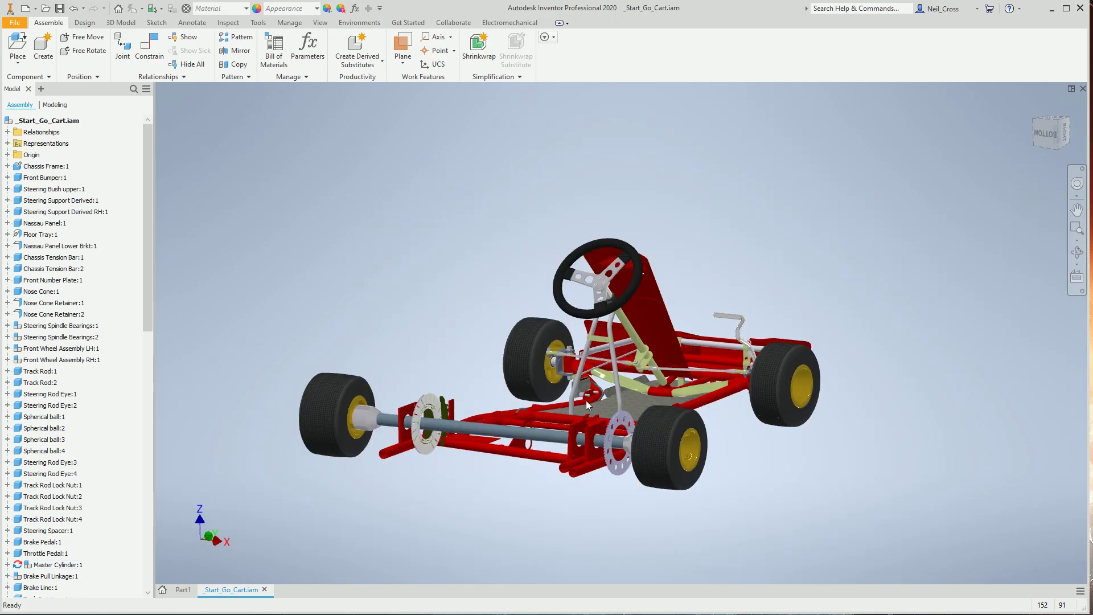
pyautogui.scroll(6, 586, 401)
pyautogui.moveTo(600, 389); pyautogui.dragTo(593, 305, button='middle')
pyautogui.scroll(-6, 594, 305)
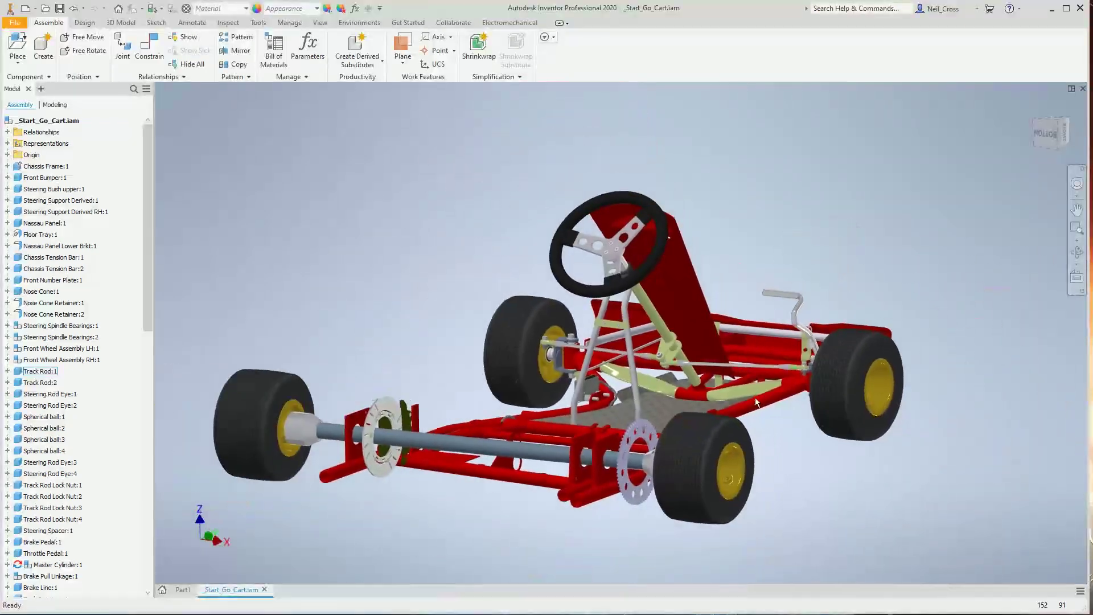
pyautogui.press('F4')
pyautogui.moveTo(753, 375); pyautogui.dragTo(698, 397)
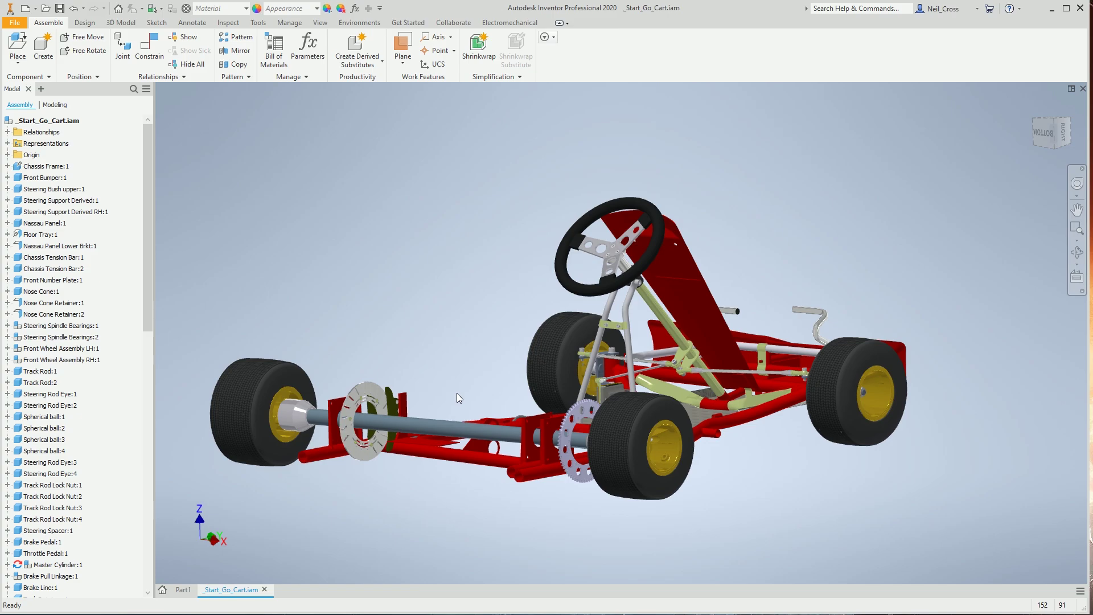
# Examine the rear wheel hub and axle in close-up from slightly different orbit angles
pyautogui.moveTo(336, 413); pyautogui.dragTo(561, 385, button='middle')
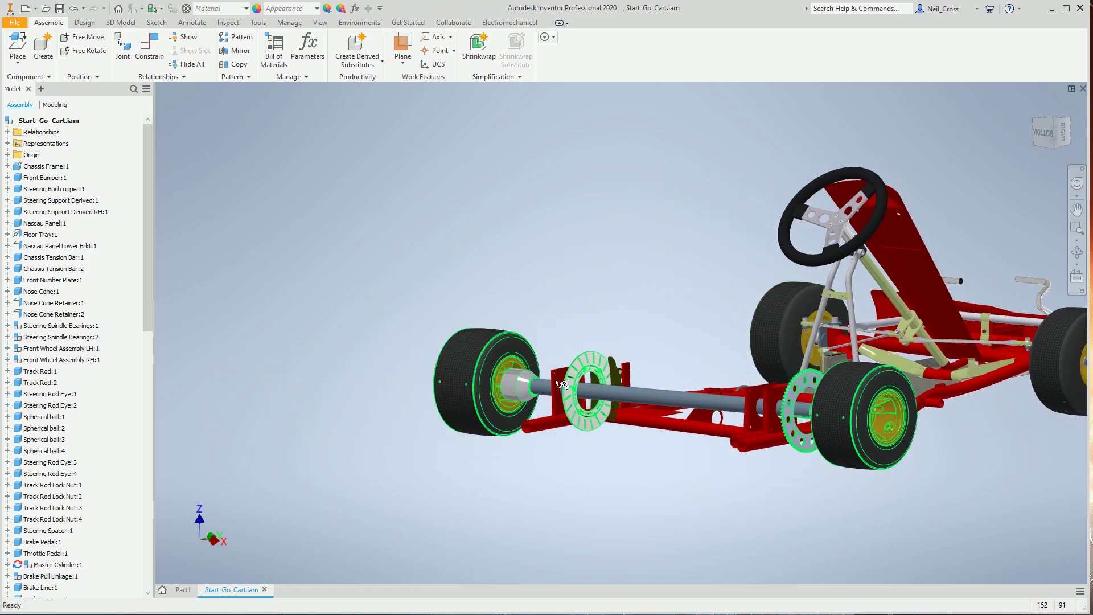
pyautogui.scroll(10, 501, 387)
pyautogui.press('F4')
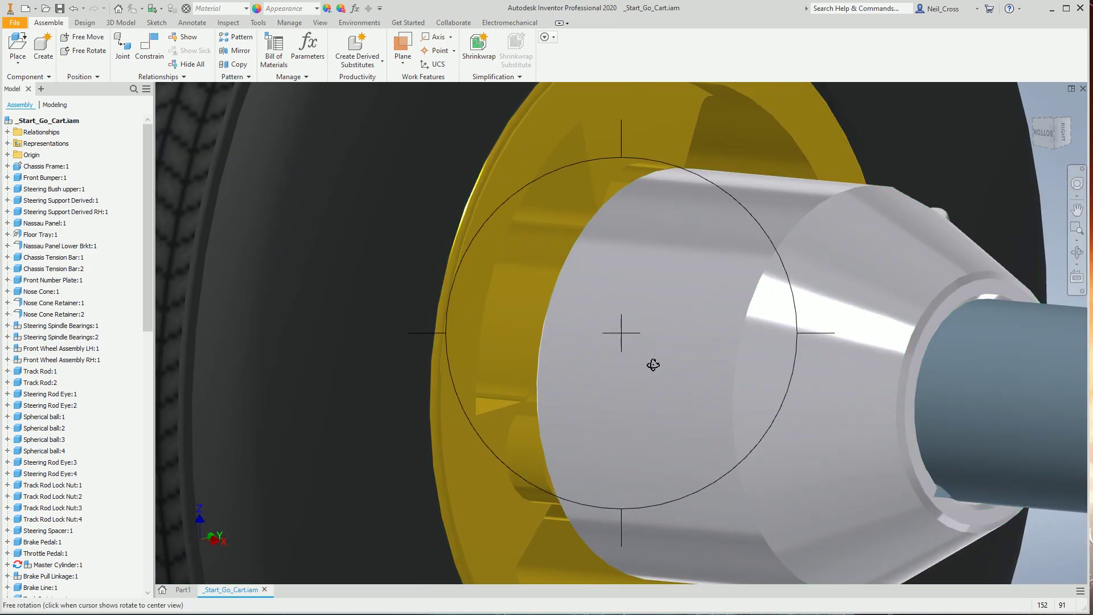
pyautogui.moveTo(653, 364); pyautogui.dragTo(623, 387)
pyautogui.press('Escape')
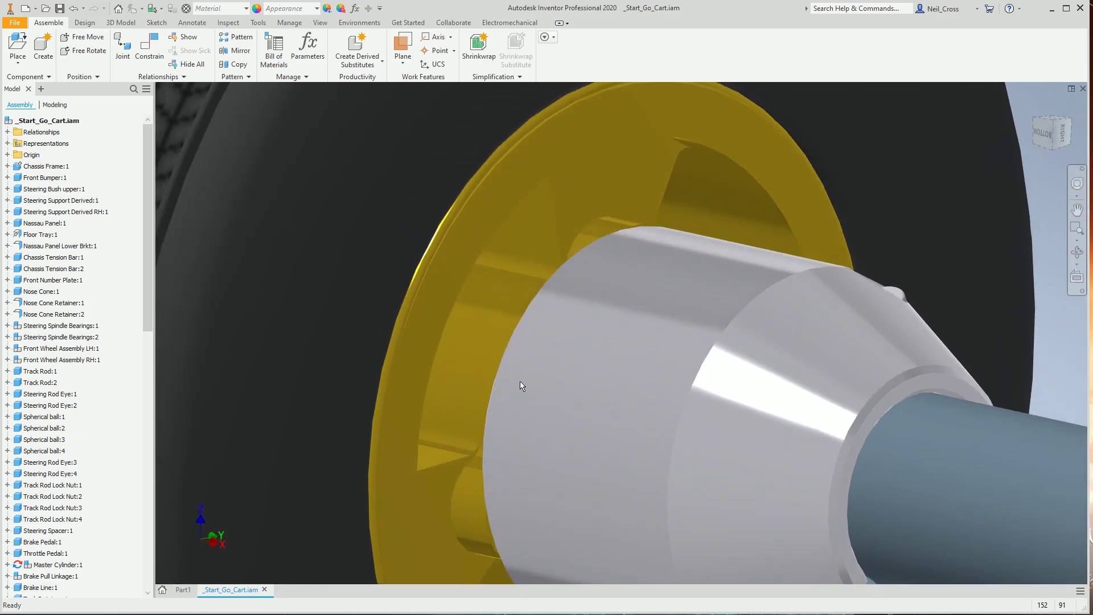
pyautogui.press('F4')
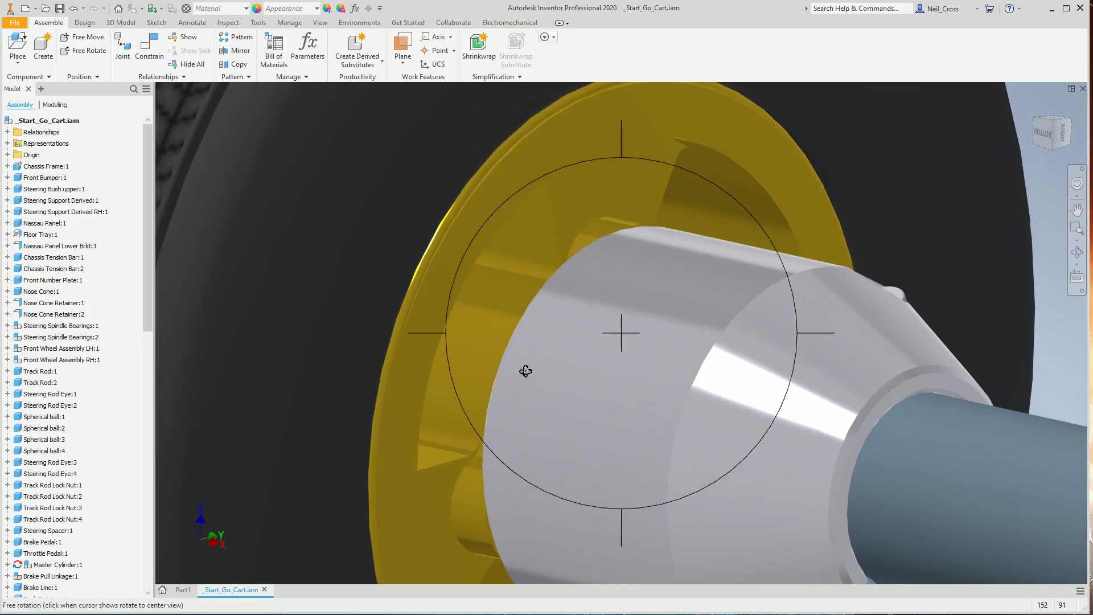
pyautogui.moveTo(520, 367); pyautogui.dragTo(623, 387)
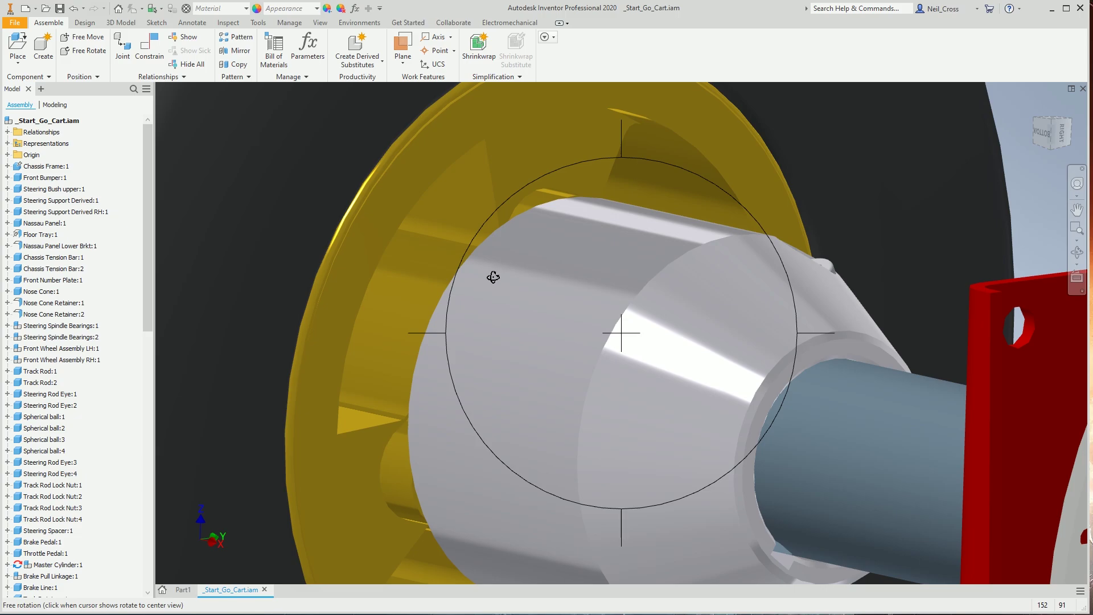
pyautogui.moveTo(493, 277); pyautogui.dragTo(586, 361)
pyautogui.scroll(-5, 586, 361)
pyautogui.press('Escape')
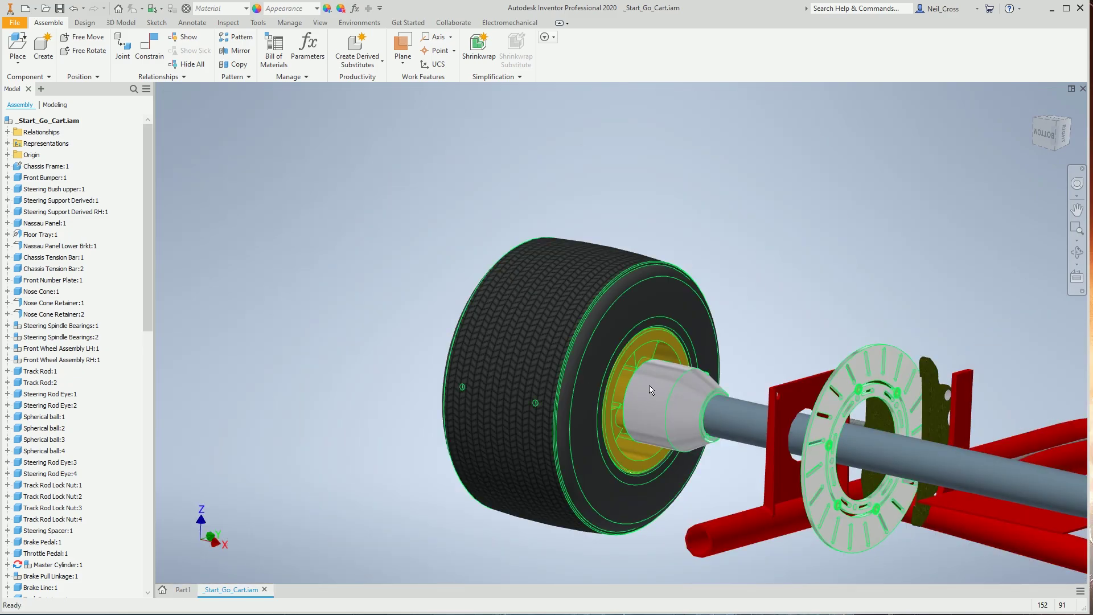
# Examine the throttle pedal and the rear brake disc in close-up, returning to the full go-cart view
pyautogui.scroll(-5, 651, 389)
pyautogui.moveTo(722, 366); pyautogui.dragTo(365, 324, button='middle')
pyautogui.scroll(5, 353, 320)
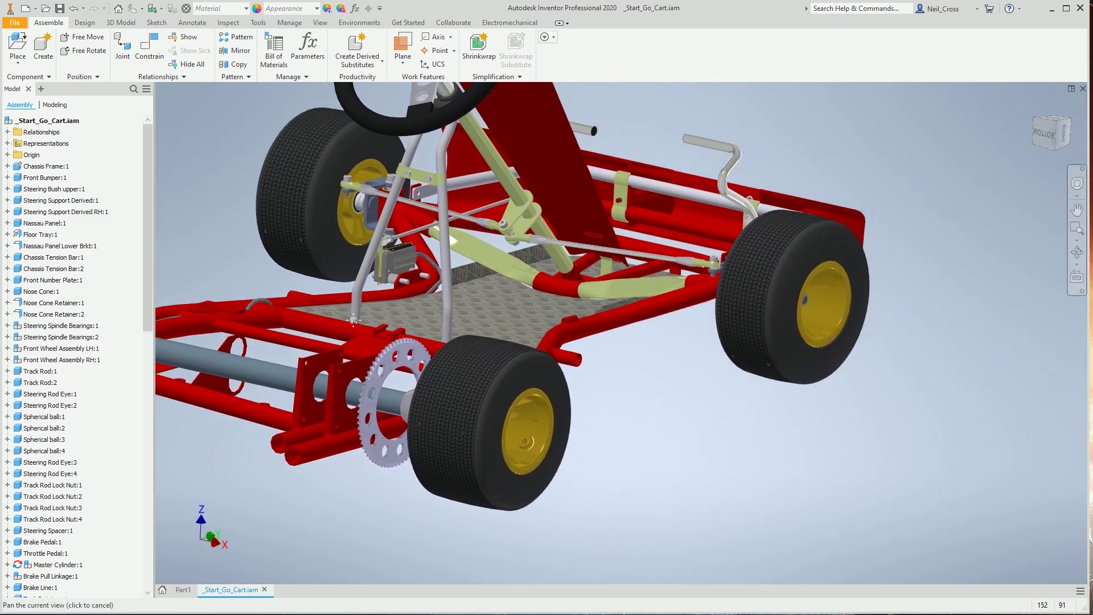
pyautogui.scroll(-4, 564, 321)
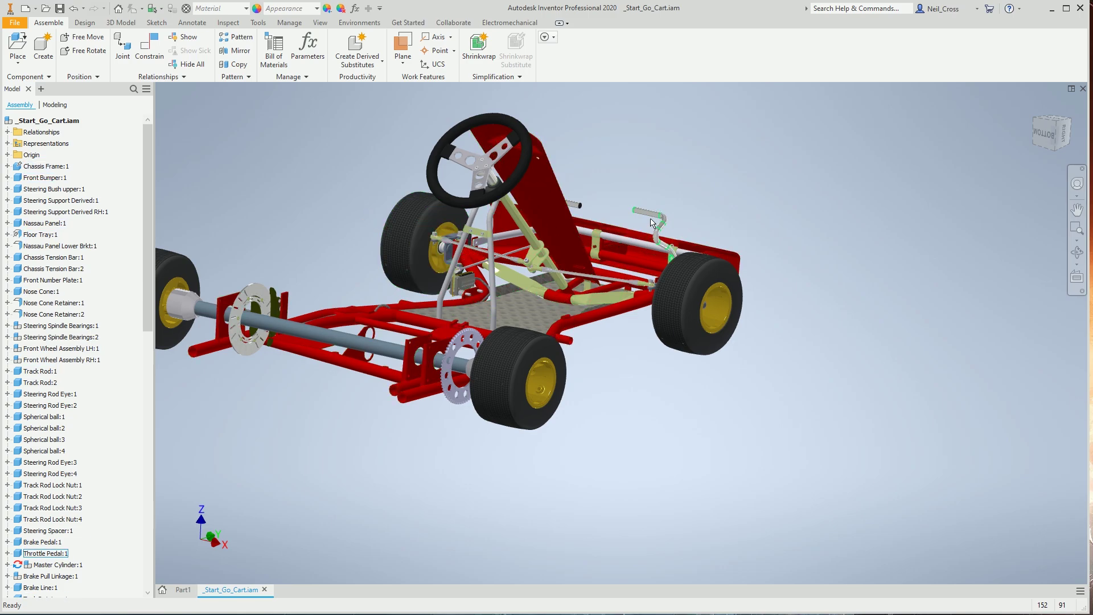
pyautogui.scroll(10, 652, 221)
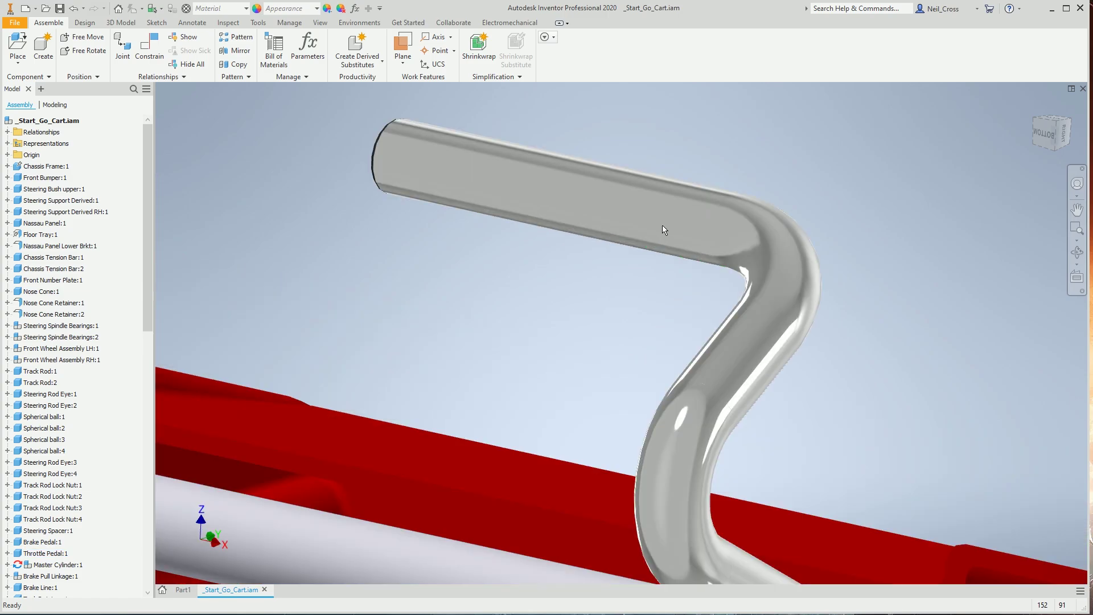
pyautogui.scroll(-10, 661, 233)
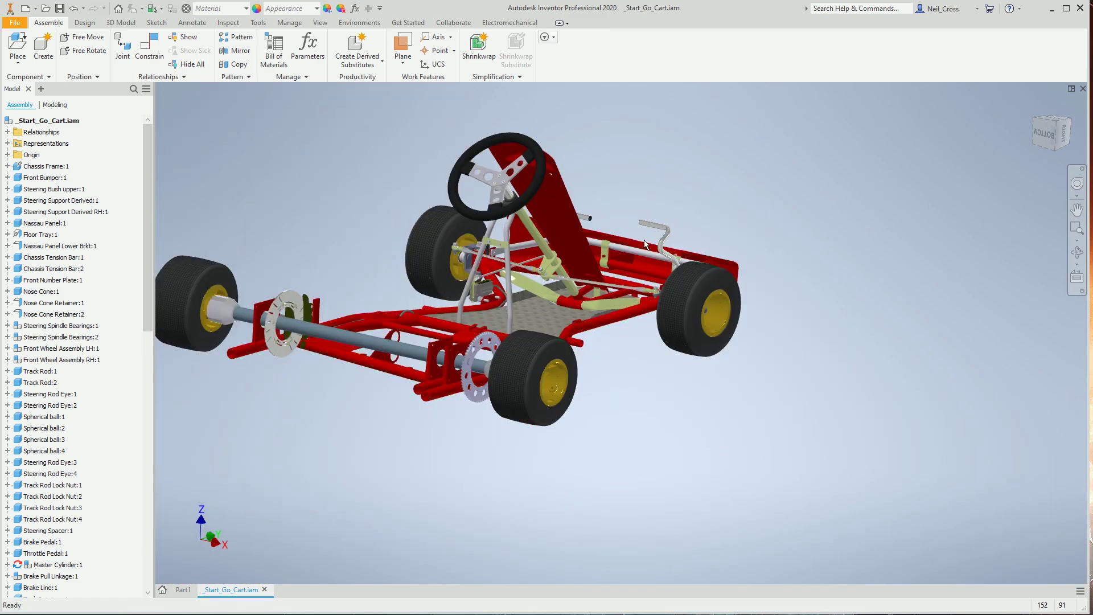
pyautogui.scroll(8, 276, 322)
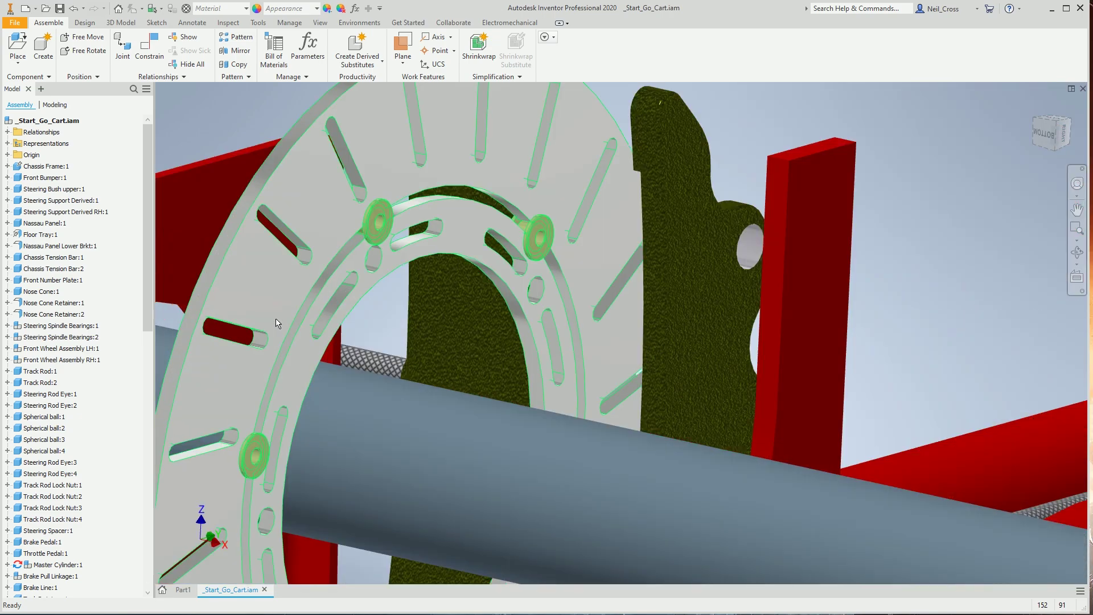
pyautogui.scroll(-8, 277, 322)
pyautogui.scroll(1, 658, 416)
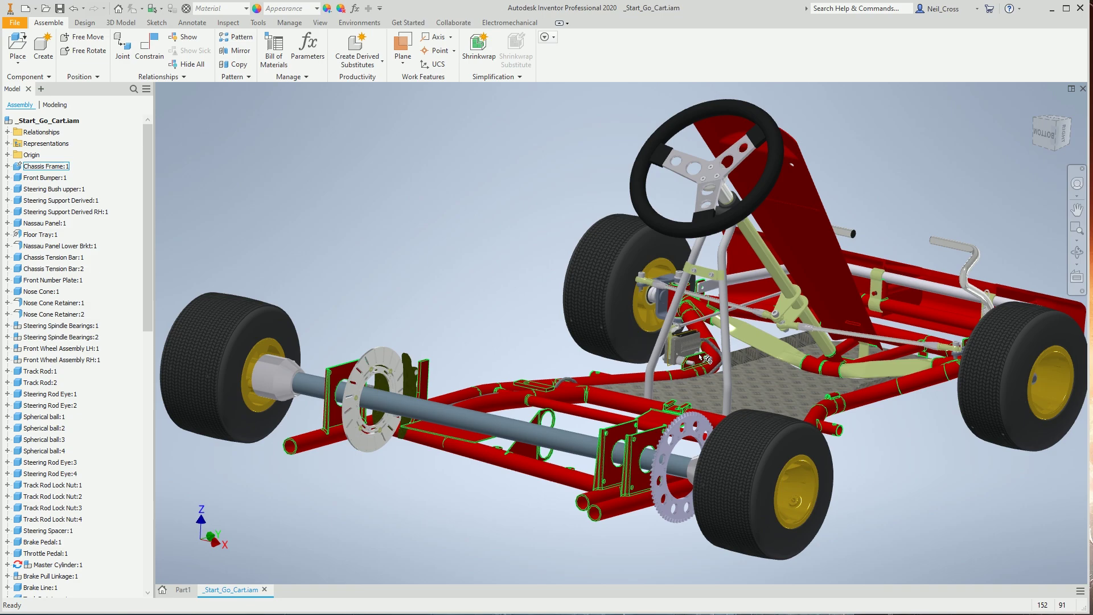
pyautogui.scroll(-3, 648, 361)
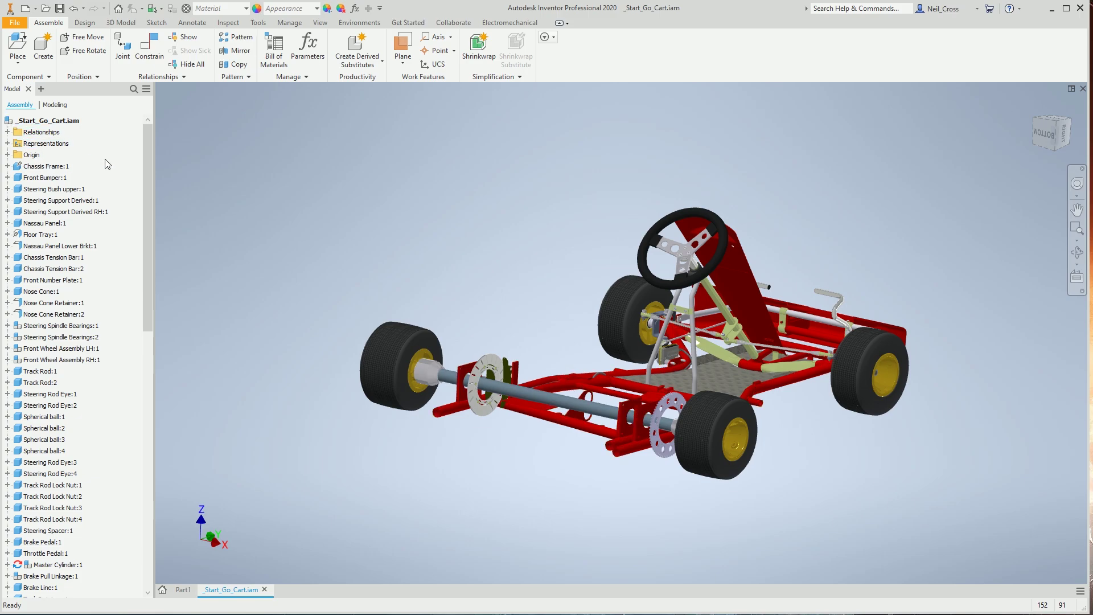
# Open Finished_Carrier.ipt from the Finished_Parts folder, inspect the carrier from another angle, and close the file
pyautogui.click(45, 8)
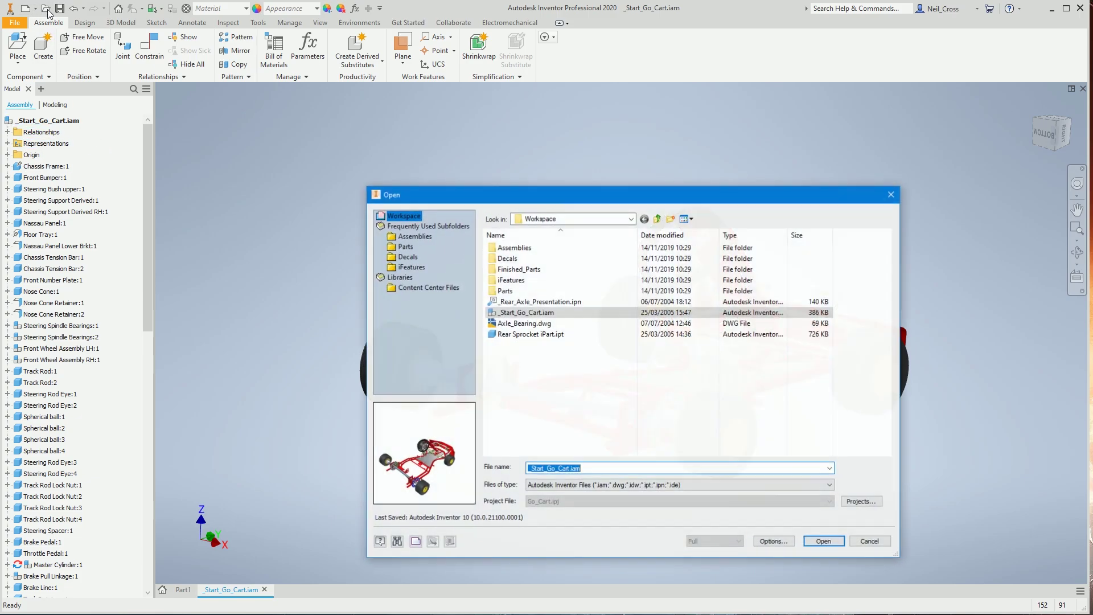
pyautogui.doubleClick(517, 270)
pyautogui.doubleClick(525, 270)
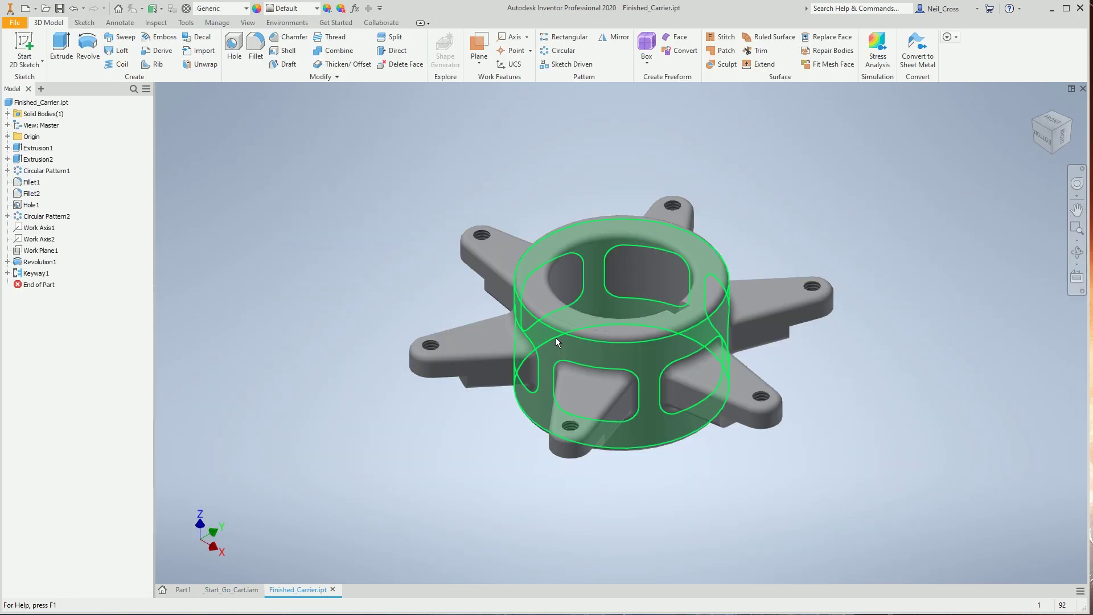
pyautogui.moveTo(621, 392)
pyautogui.keyDown('shift'); pyautogui.mouseDown(button='middle')
pyautogui.moveTo(600, 301)
pyautogui.moveTo(654, 360)
pyautogui.moveTo(630, 429)
pyautogui.moveTo(603, 310)
pyautogui.moveTo(675, 346)
pyautogui.moveTo(701, 341)
pyautogui.moveTo(659, 313)
pyautogui.moveTo(639, 317)
pyautogui.moveTo(630, 425)
pyautogui.moveTo(629, 383)
pyautogui.mouseUp(button='middle'); pyautogui.keyUp('shift')
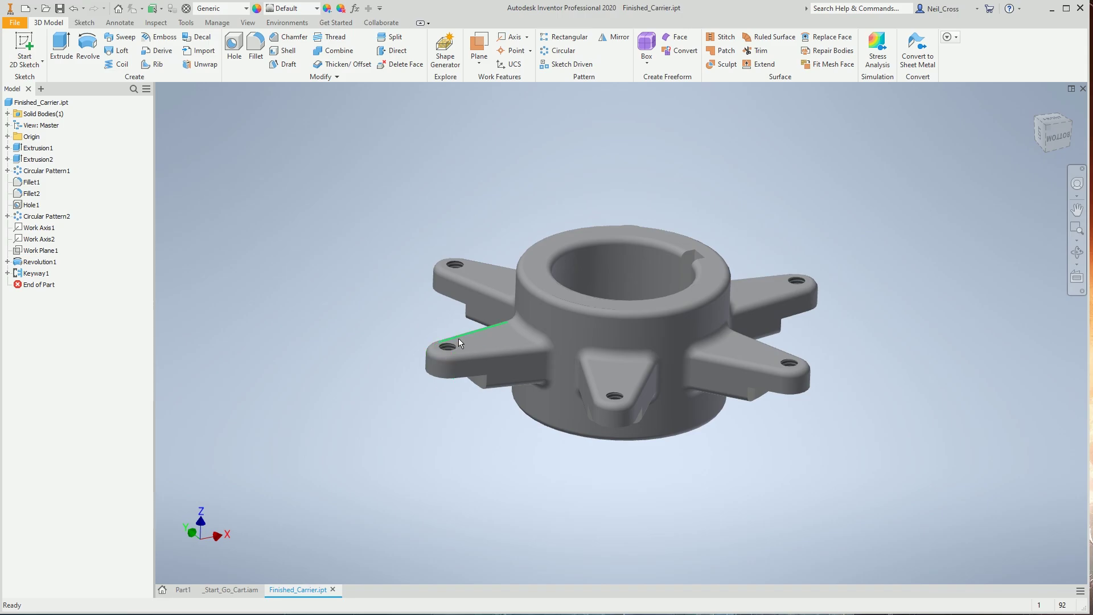
pyautogui.click(1082, 88)
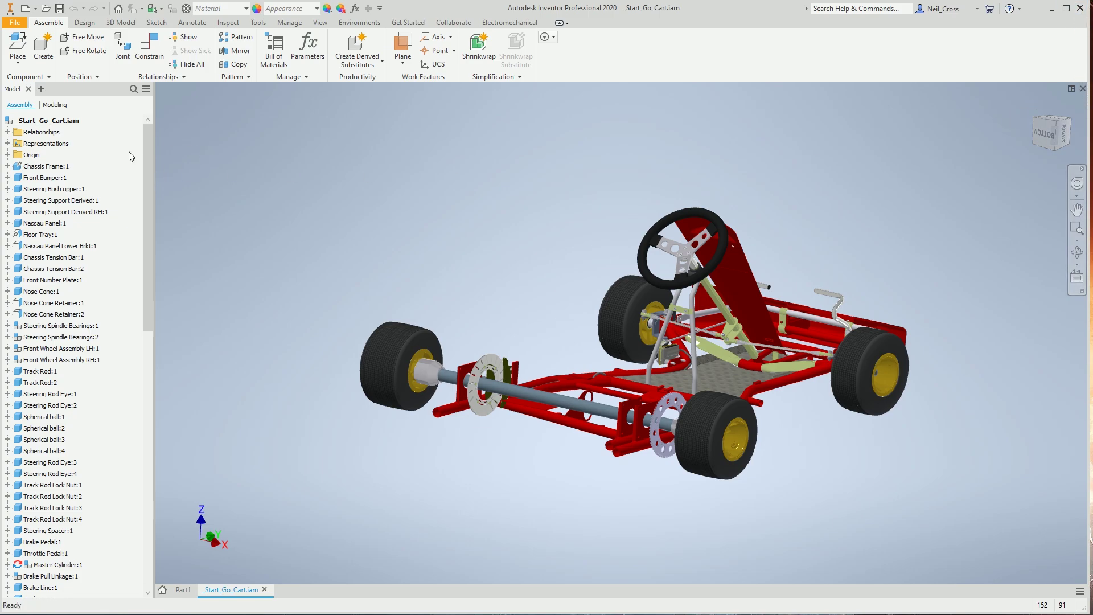
# Create a second new part from the Standard.ipt template and close the empty Part1 file
pyautogui.click(27, 9)
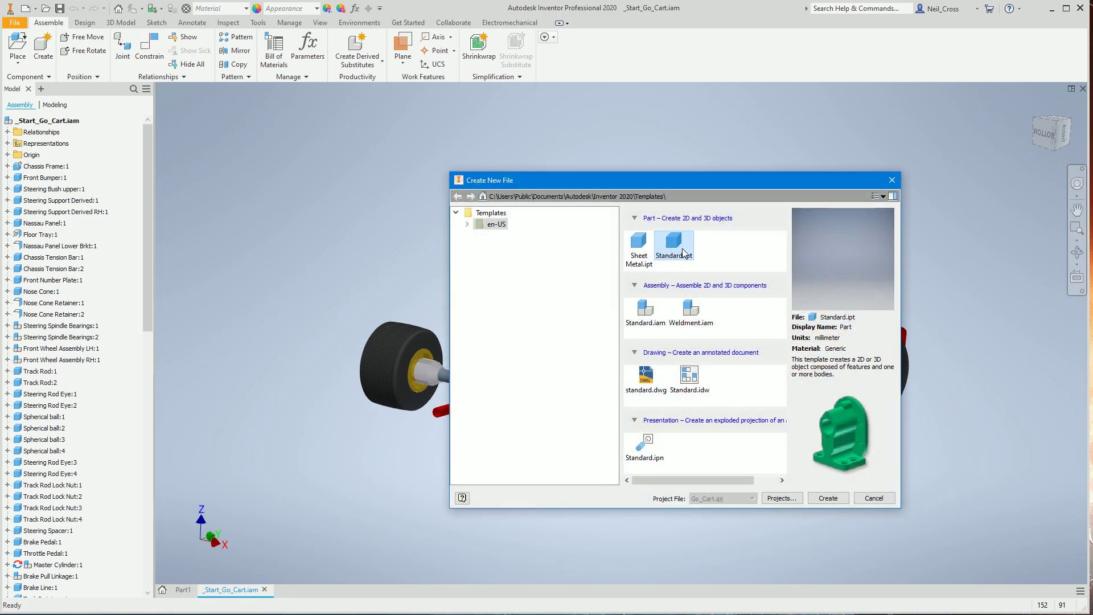
pyautogui.doubleClick(683, 256)
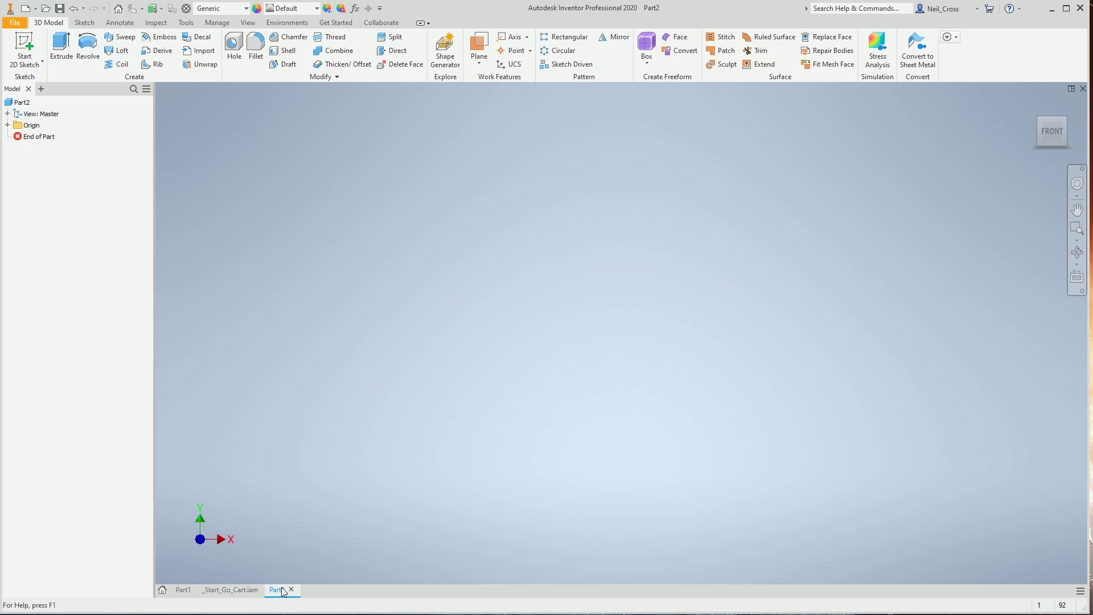
pyautogui.click(184, 590)
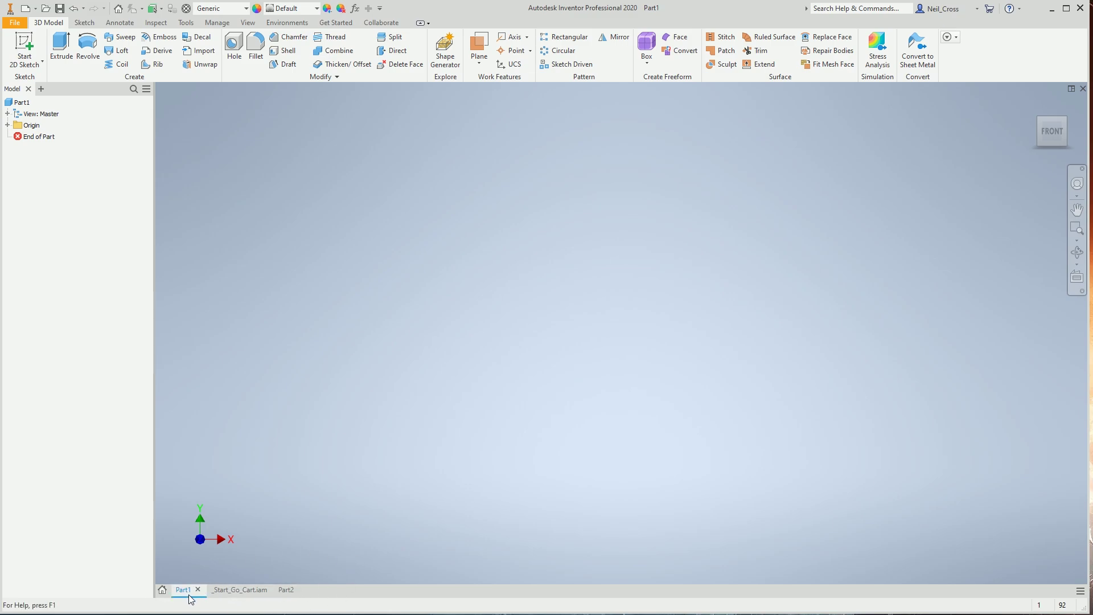
pyautogui.click(198, 589)
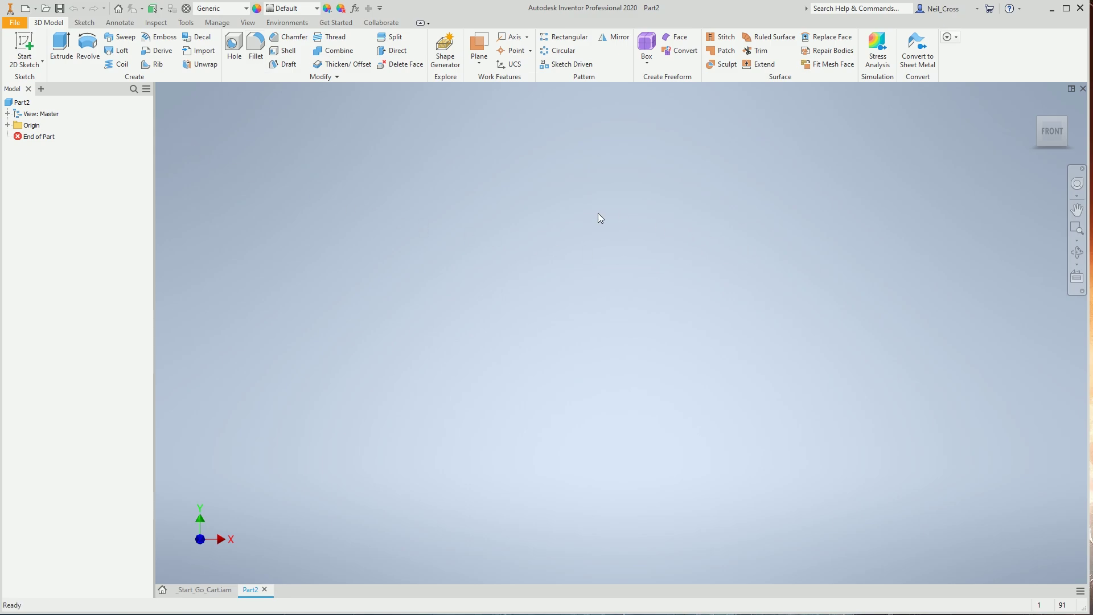
pyautogui.rightClick(415, 197)
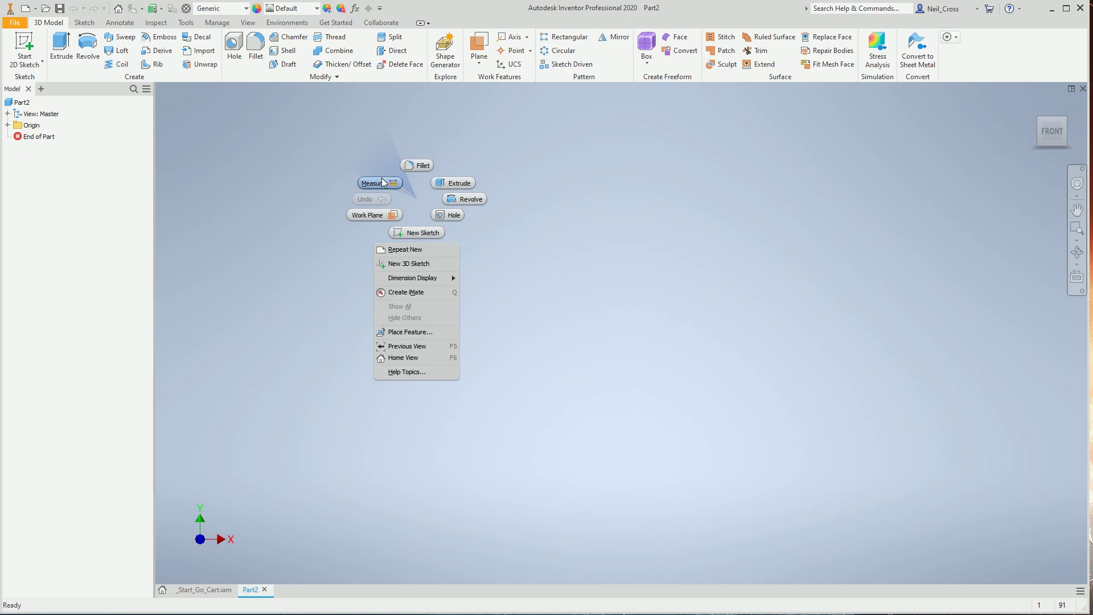
pyautogui.click(419, 211)
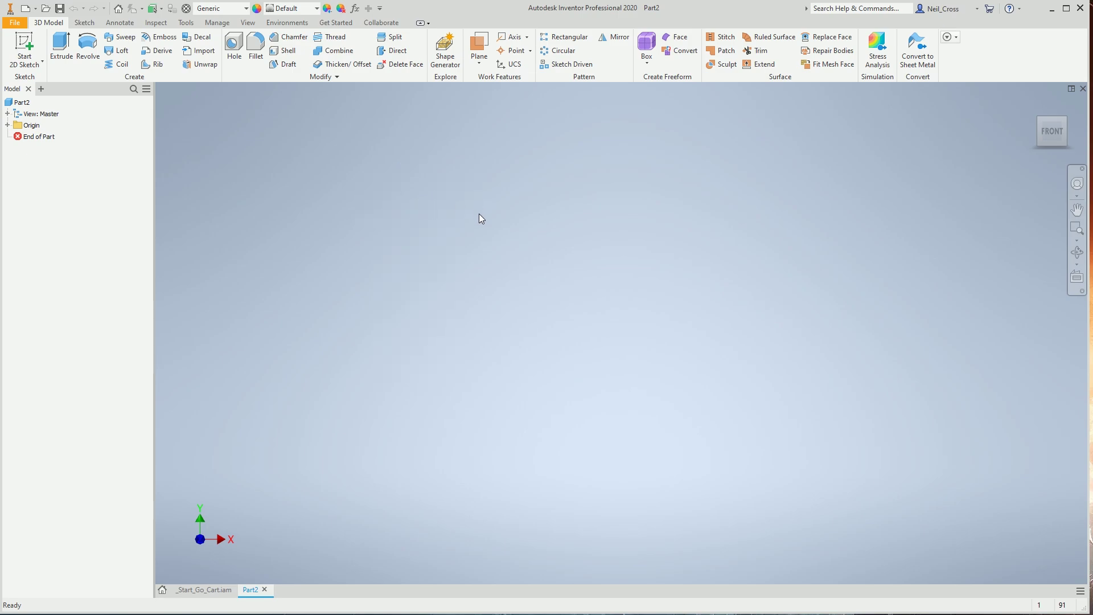
pyautogui.rightClick(561, 208)
pyautogui.click(563, 276)
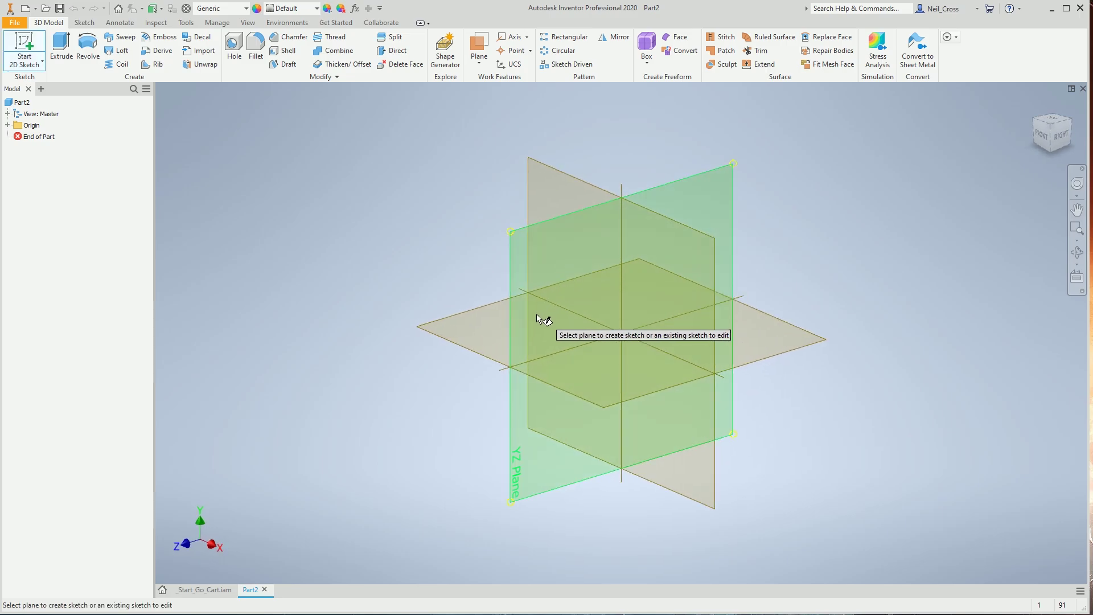
pyautogui.click(24, 48)
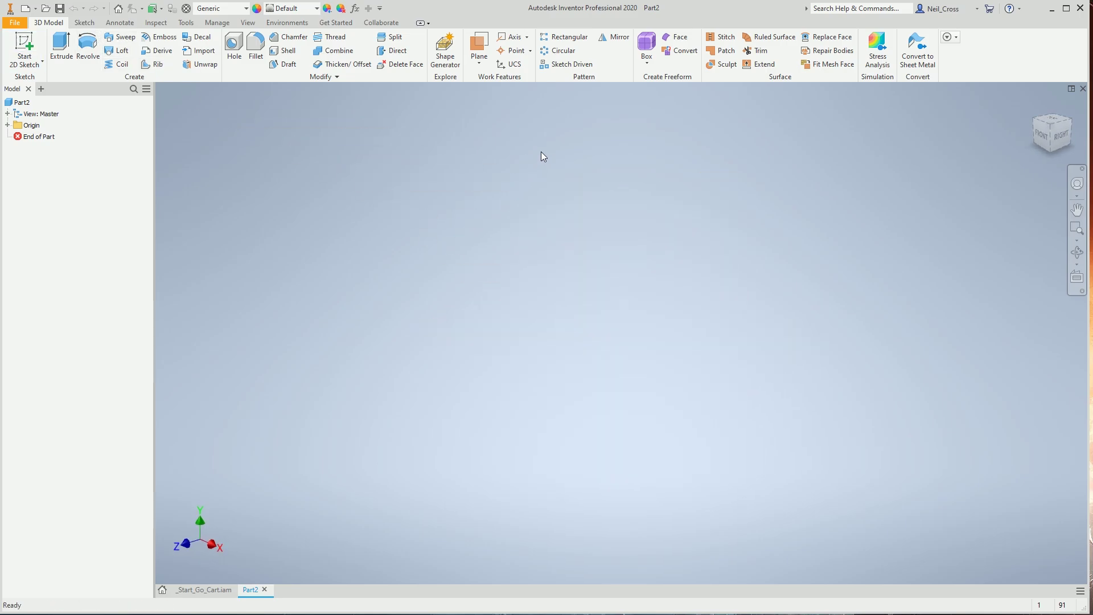
pyautogui.moveTo(542, 153); pyautogui.dragTo(538, 190, button='right')
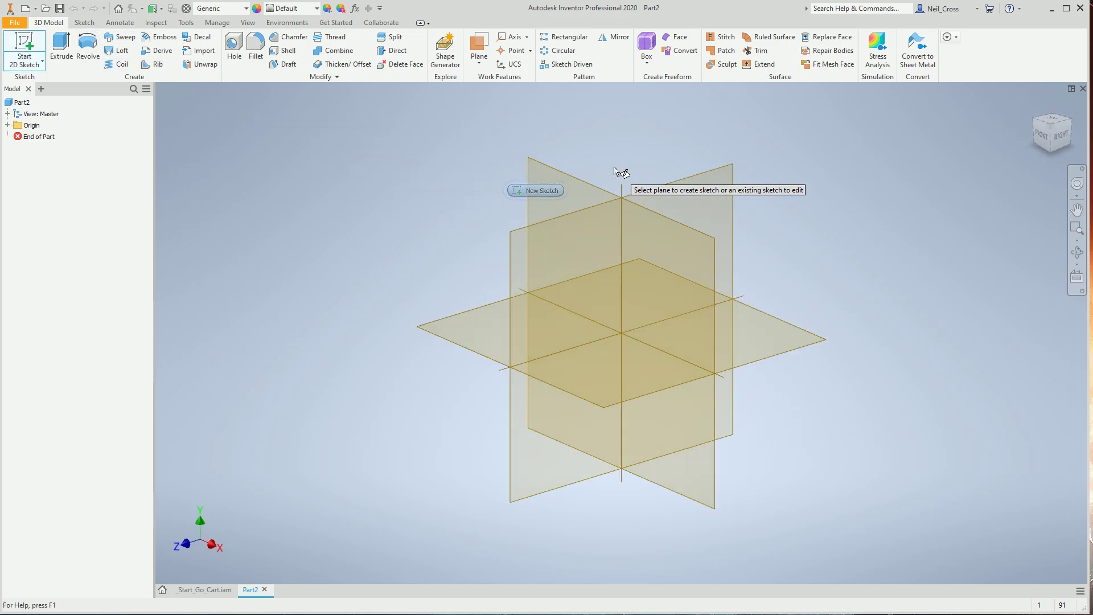
pyautogui.press('Escape')
pyautogui.moveTo(589, 136); pyautogui.dragTo(579, 183, button='right')
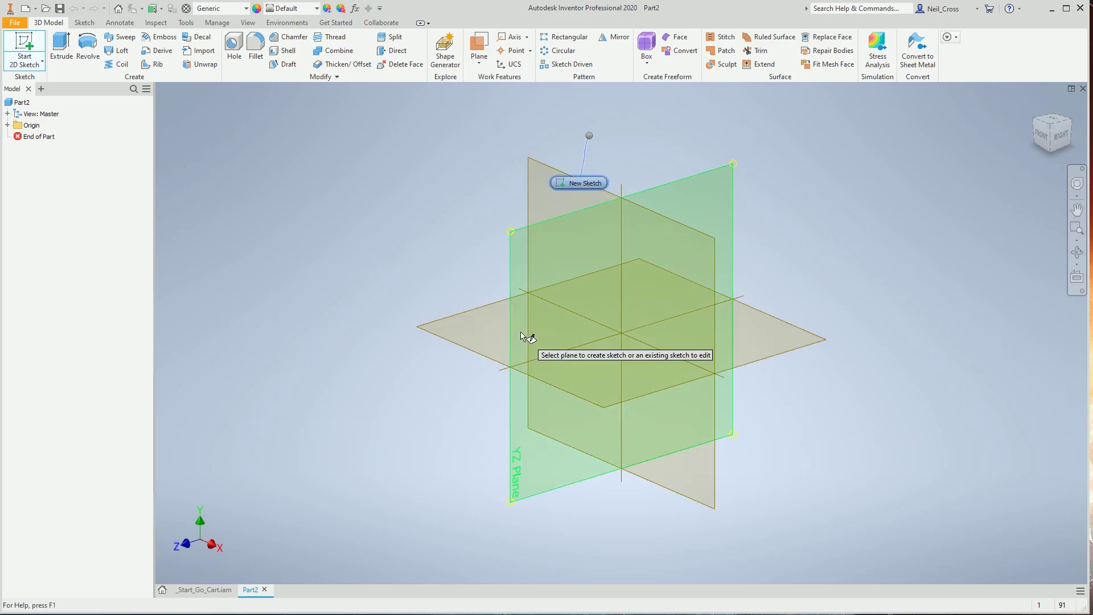
pyautogui.press('Escape')
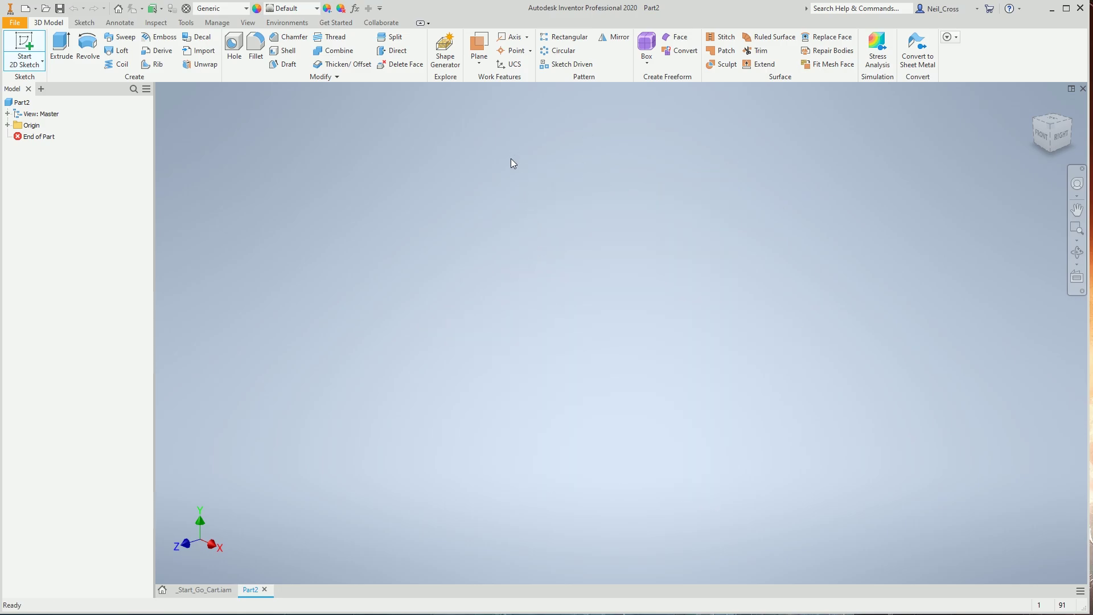
pyautogui.rightClick(513, 170)
pyautogui.click(516, 205)
pyautogui.rightClick(518, 143)
pyautogui.click(519, 174)
pyautogui.press('Escape')
# Start a sketch on the XY plane and draw a circle centred on the origin with diameter InnerDia=40mm
pyautogui.moveTo(521, 128); pyautogui.dragTo(504, 204, button='right')
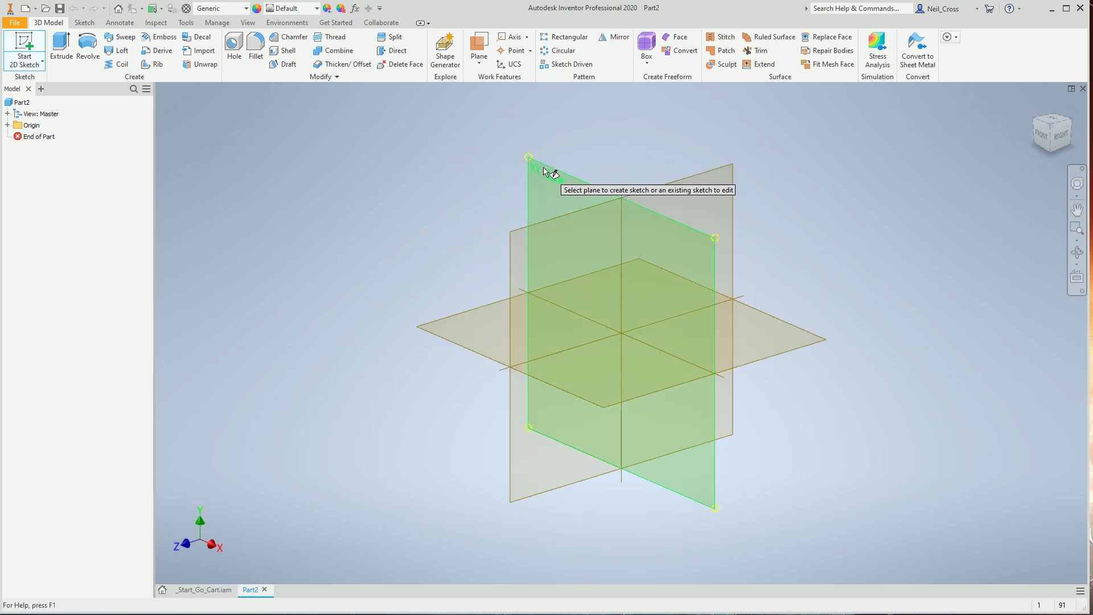
pyautogui.click(545, 169)
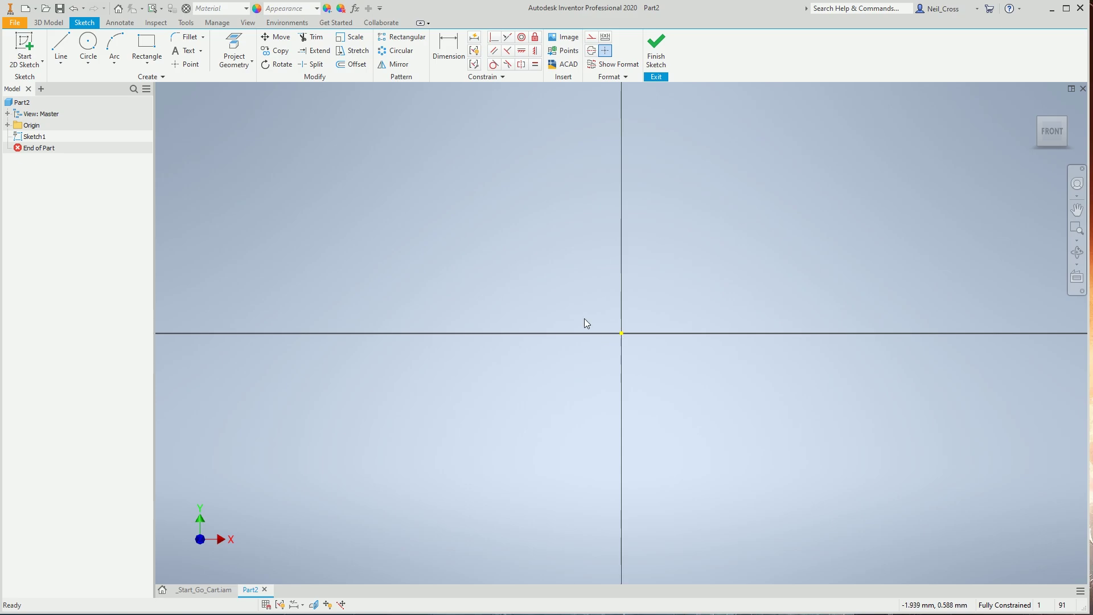
pyautogui.click(87, 45)
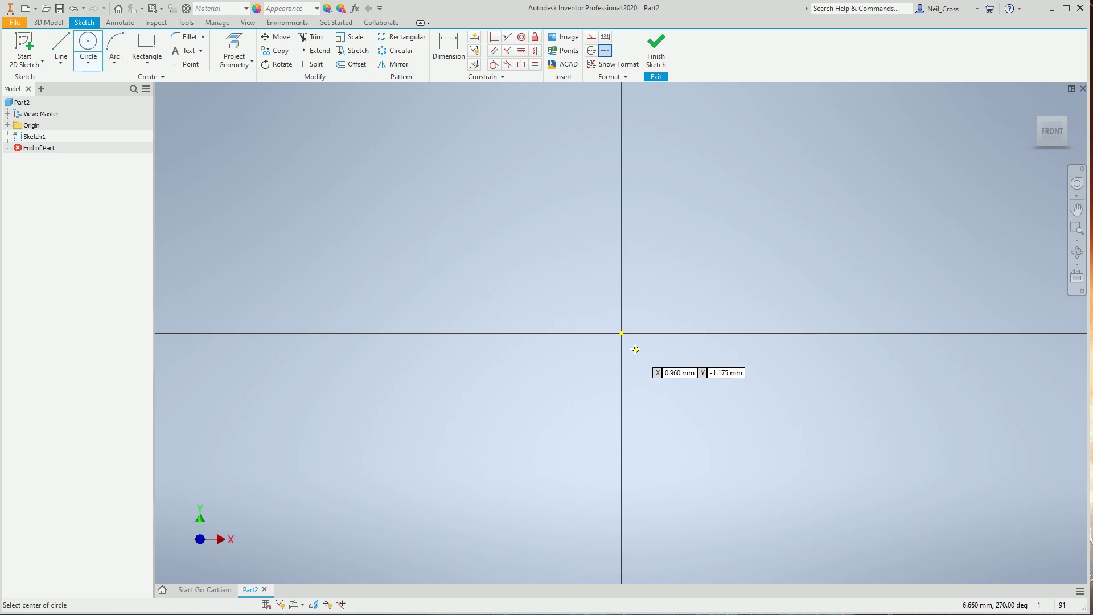
pyautogui.click(622, 332)
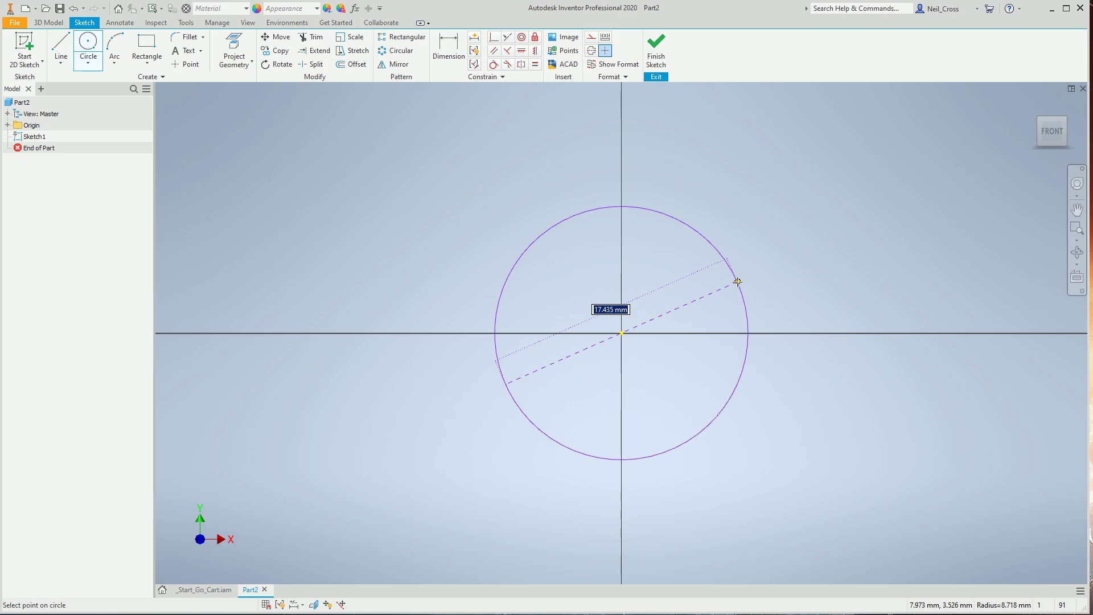
pyautogui.write('InnerDia=40mm')
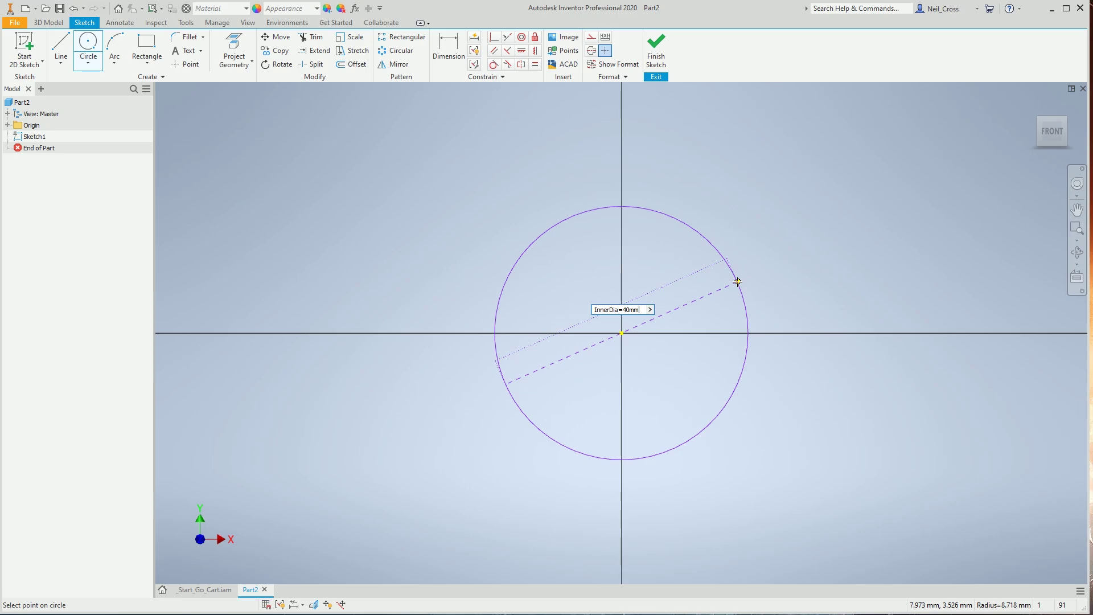
pyautogui.press('Return')
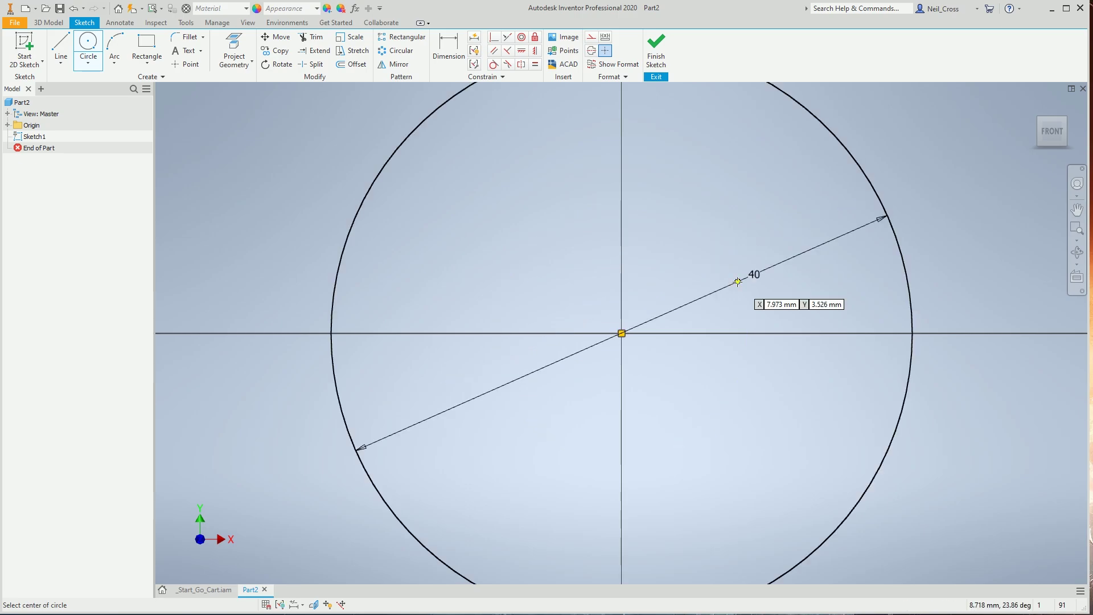
pyautogui.scroll(-2, 675, 331)
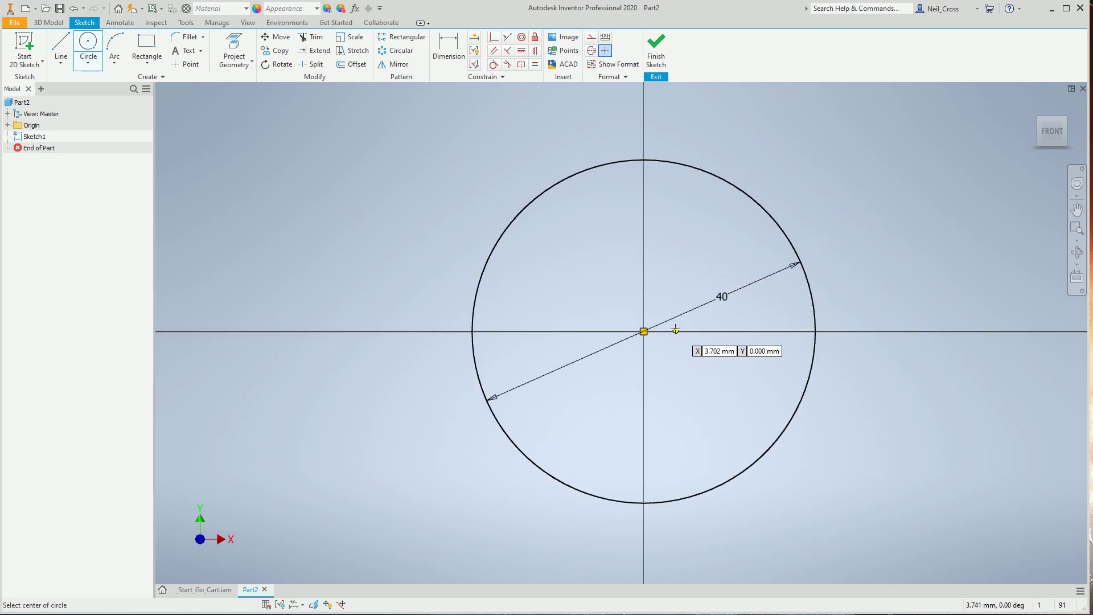
pyautogui.press('Escape')
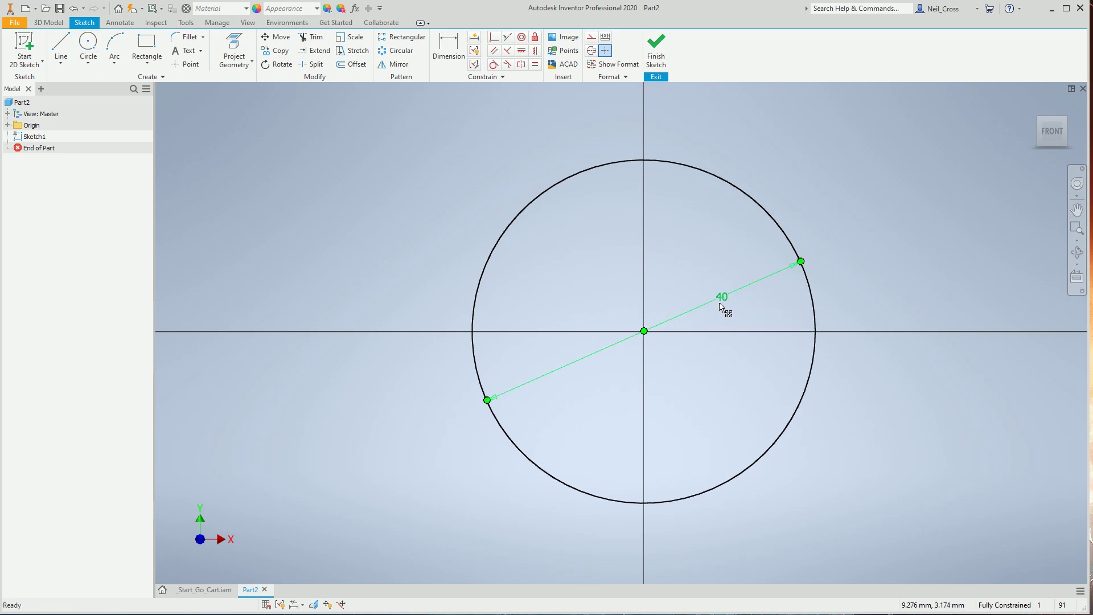
# Open the parameters table and set the InnerDia parameter to 50 mm
pyautogui.click(356, 9)
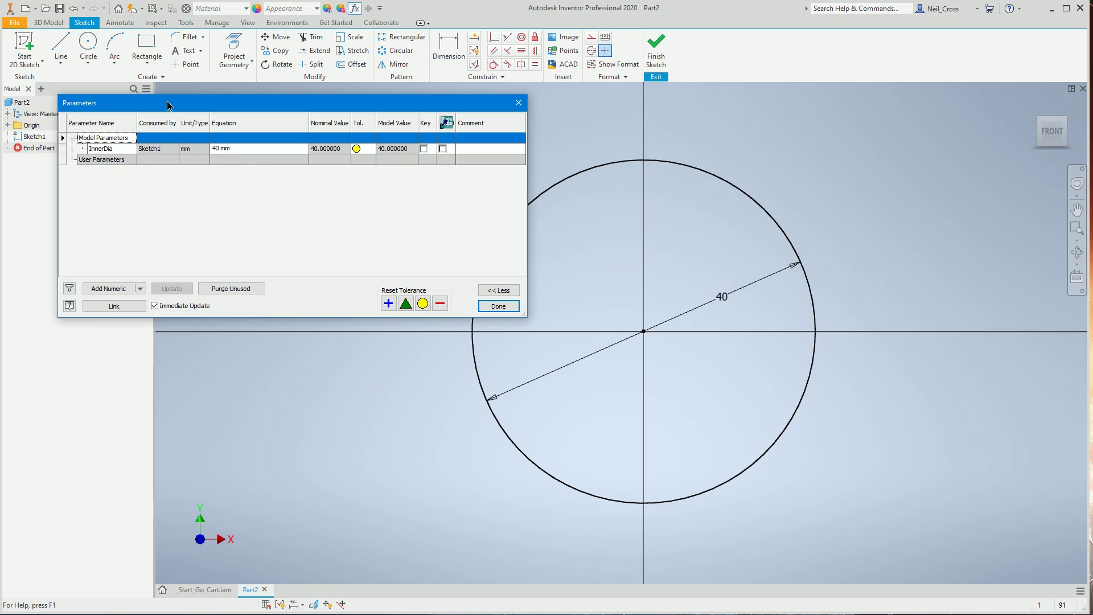
pyautogui.moveTo(159, 102); pyautogui.dragTo(168, 107)
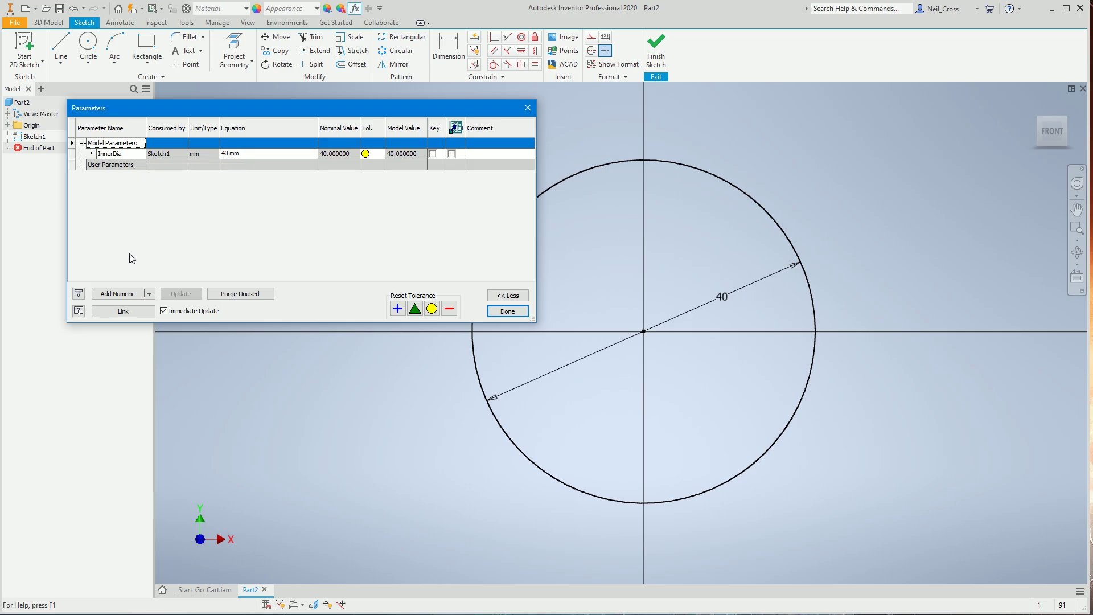
pyautogui.click(225, 154)
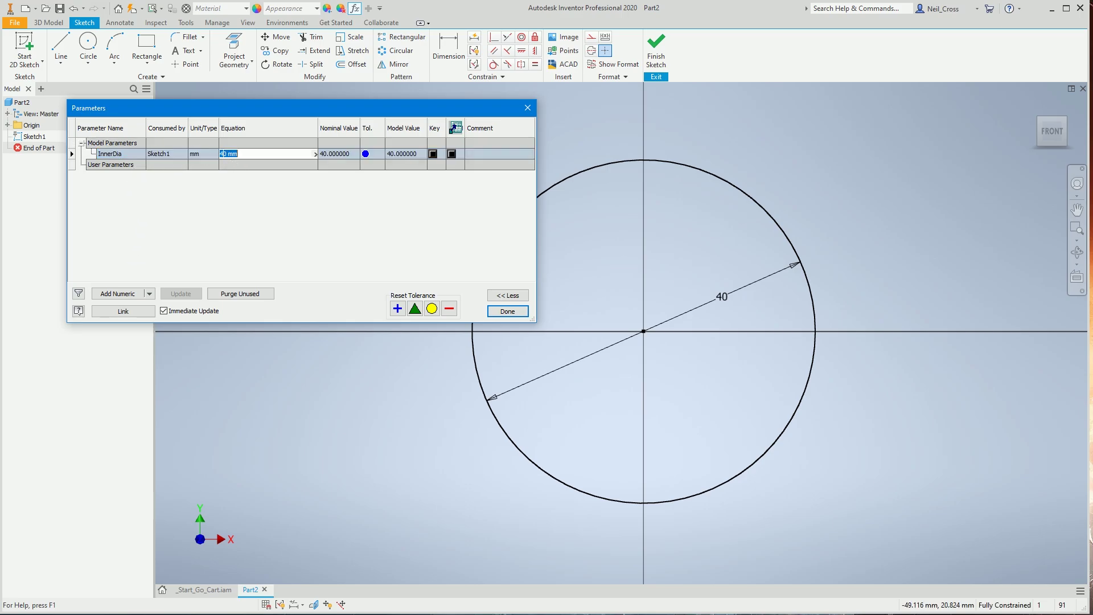
pyautogui.press('BackSpace')
pyautogui.write('5')
pyautogui.press('Return')
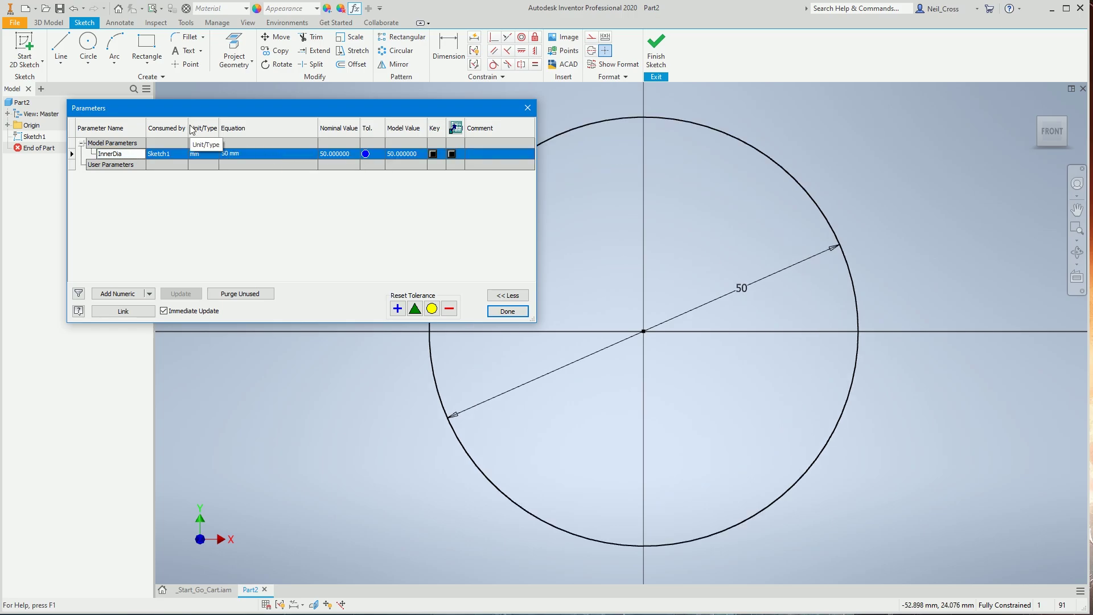
# Set the InnerDia parameter back to 40 mm and close the parameters table
pyautogui.click(224, 155)
pyautogui.press('BackSpace')
pyautogui.write('4')
pyautogui.press('Return')
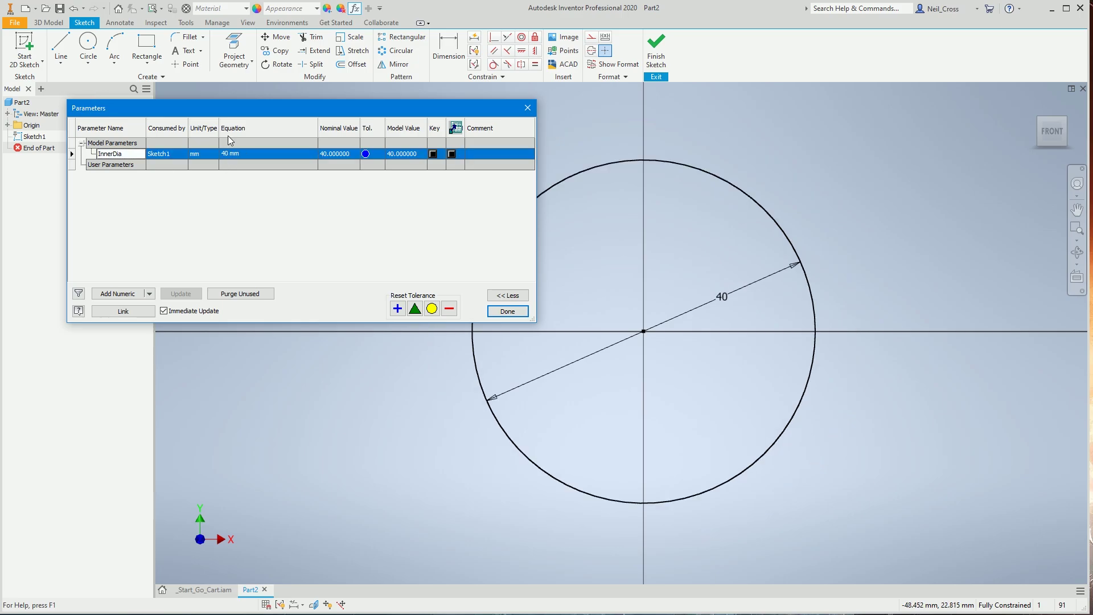
pyautogui.click(509, 313)
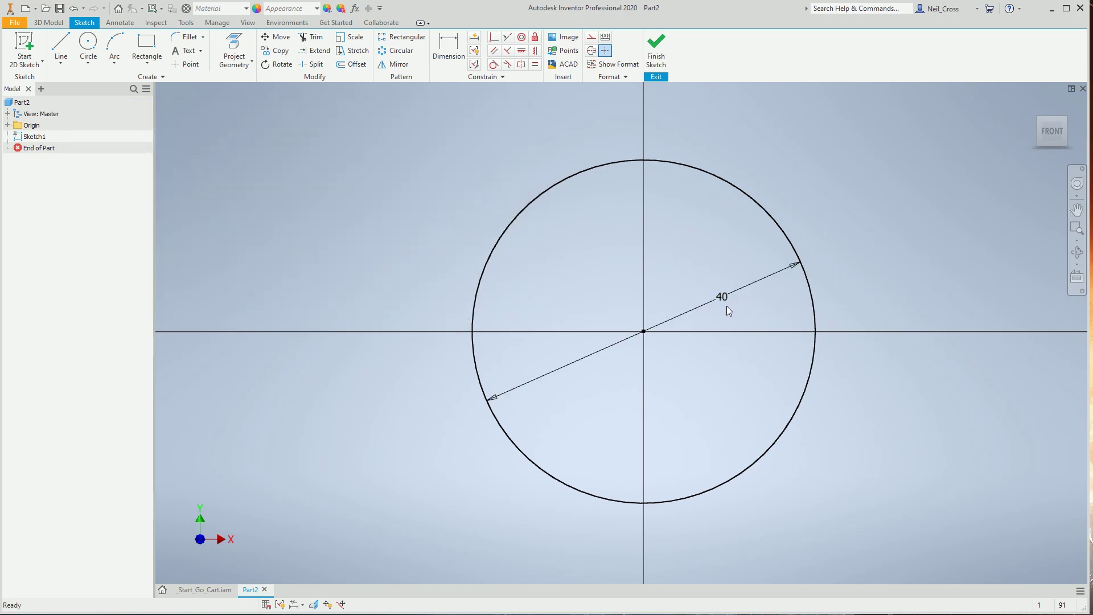
# Draw a larger circle concentric with the first one and resize it freehand to about 57 mm in diameter
pyautogui.click(95, 44)
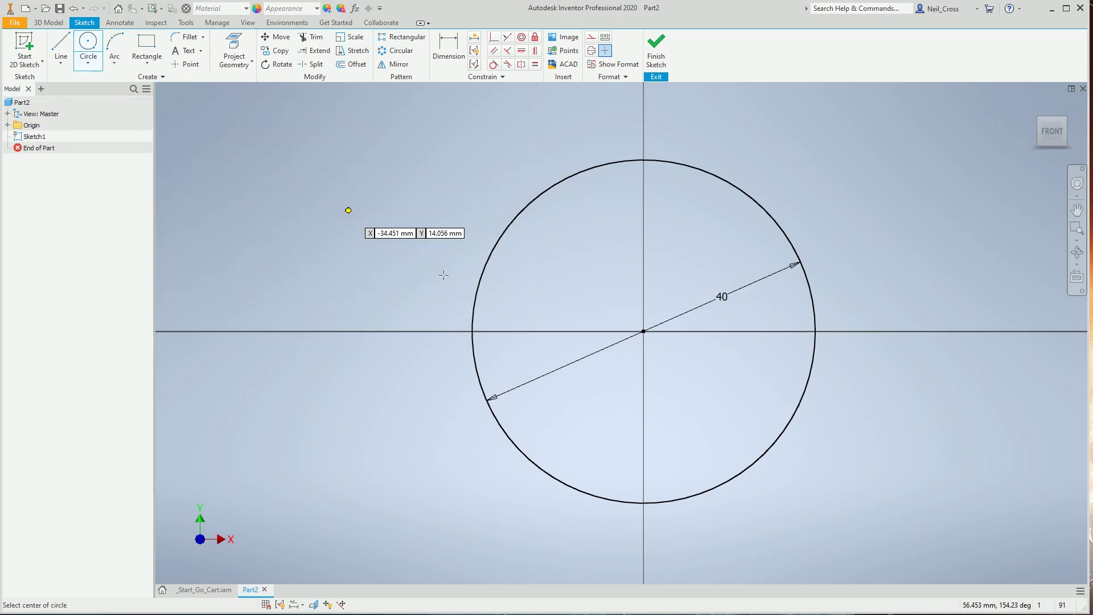
pyautogui.click(643, 331)
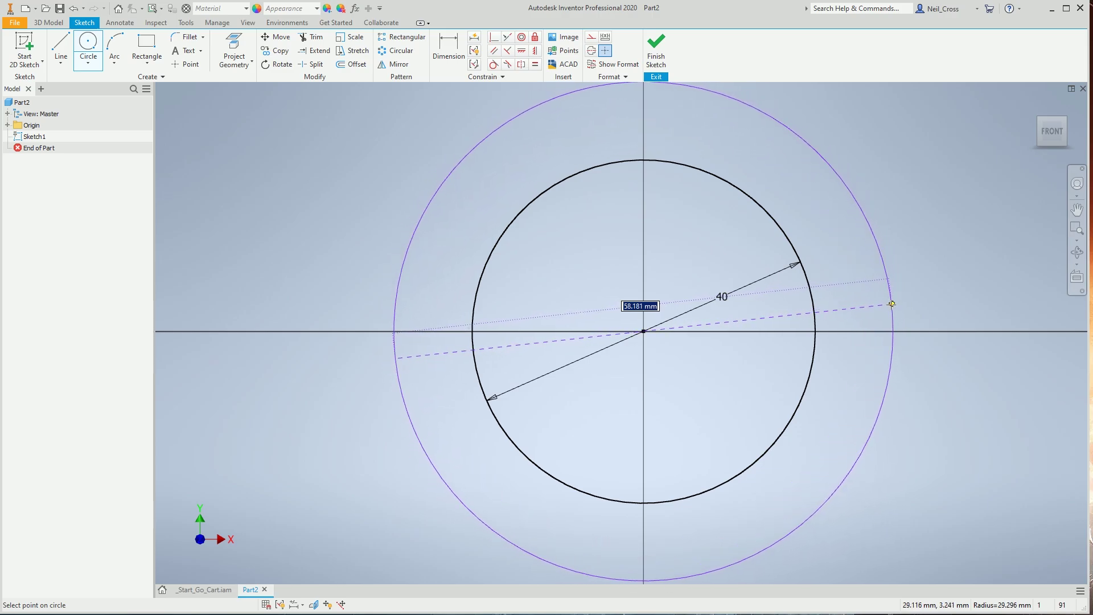
pyautogui.click(897, 312)
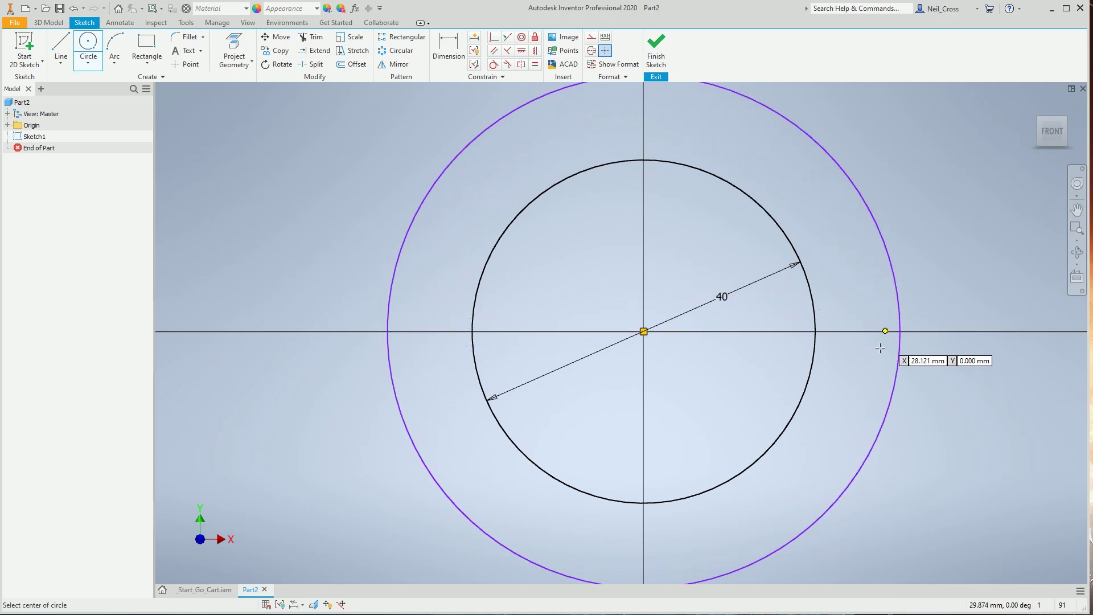
pyautogui.scroll(-2, 795, 434)
pyautogui.moveTo(796, 434); pyautogui.dragTo(750, 393, button='middle')
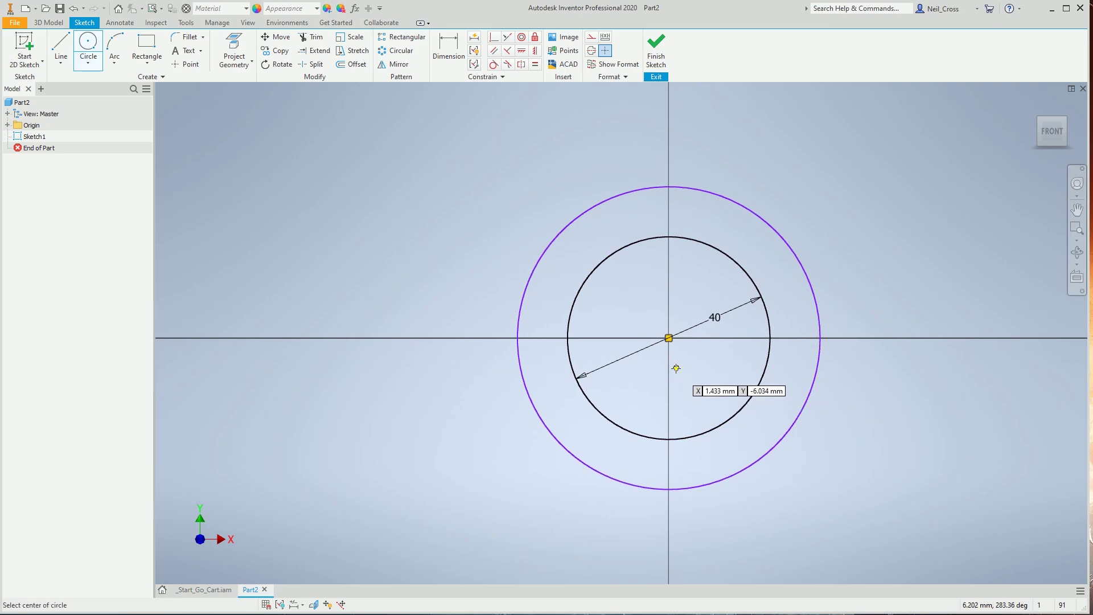
pyautogui.press('Escape')
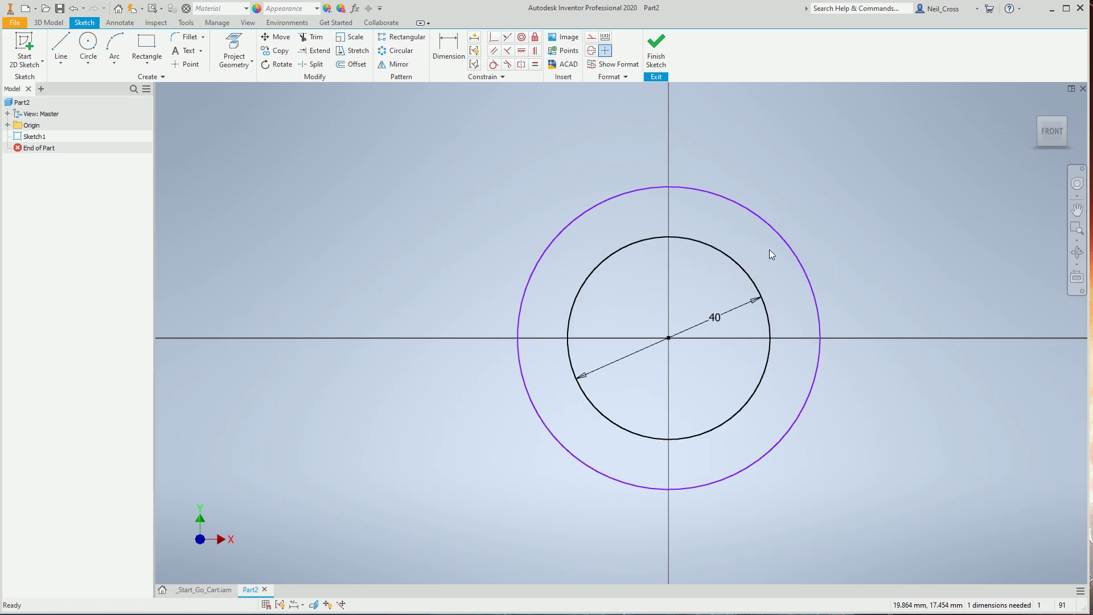
pyautogui.moveTo(784, 246)
pyautogui.mouseDown()
pyautogui.moveTo(822, 220)
pyautogui.moveTo(740, 267)
pyautogui.moveTo(797, 237)
pyautogui.moveTo(780, 250)
pyautogui.mouseUp()
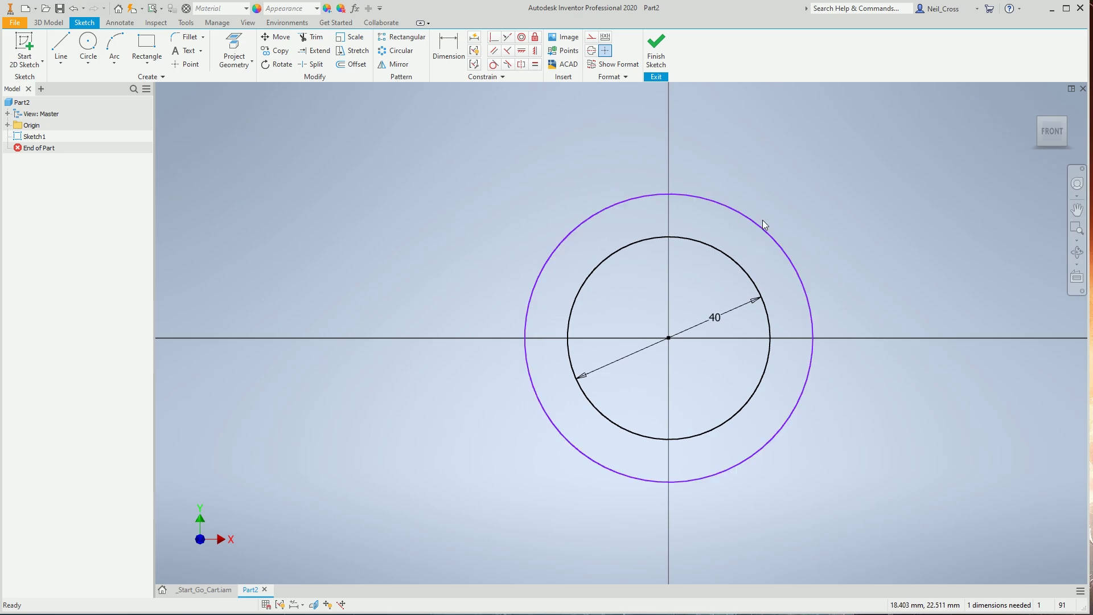
# Dimension the outer circle's diameter with the named equation OuterDia=InnerDia+20mm
pyautogui.click(452, 57)
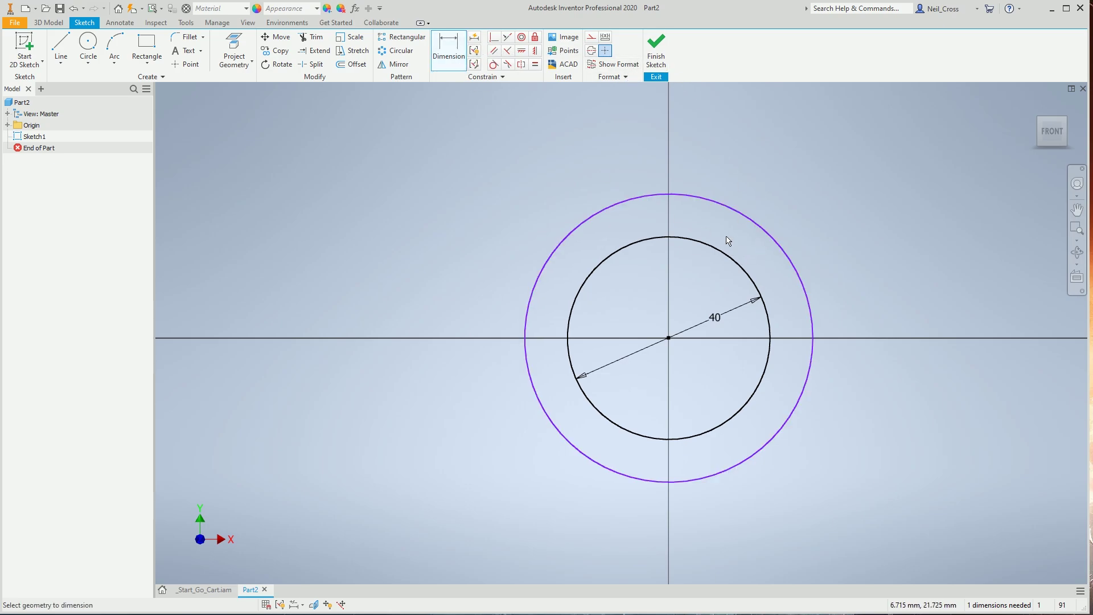
pyautogui.click(755, 227)
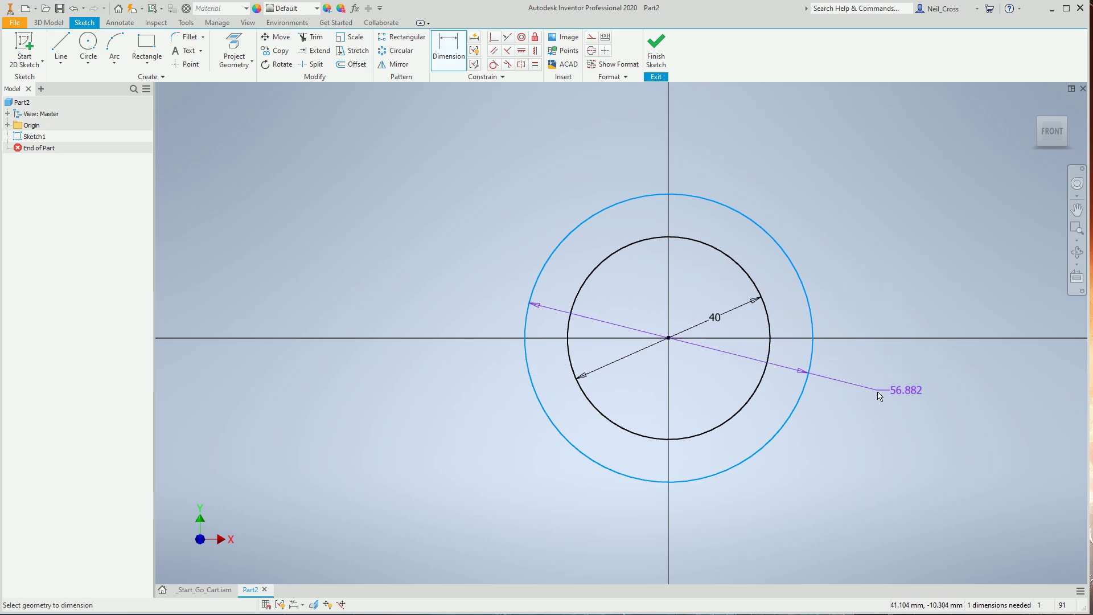
pyautogui.click(869, 399)
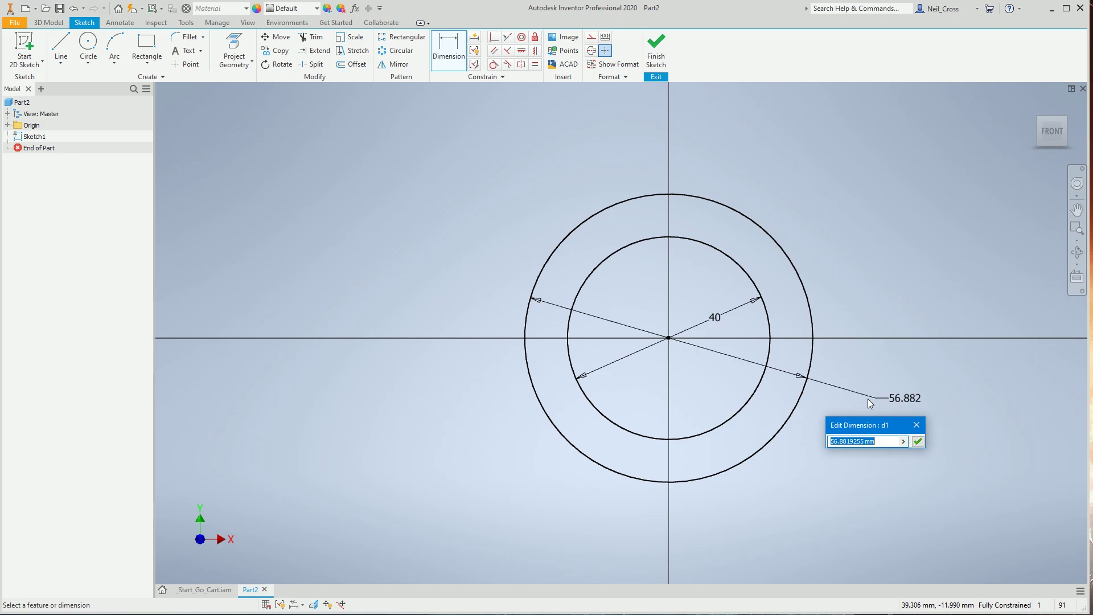
pyautogui.write('OuterD')
pyautogui.write('ia=Inner')
pyautogui.write('Dia+20mm')
pyautogui.press('Return')
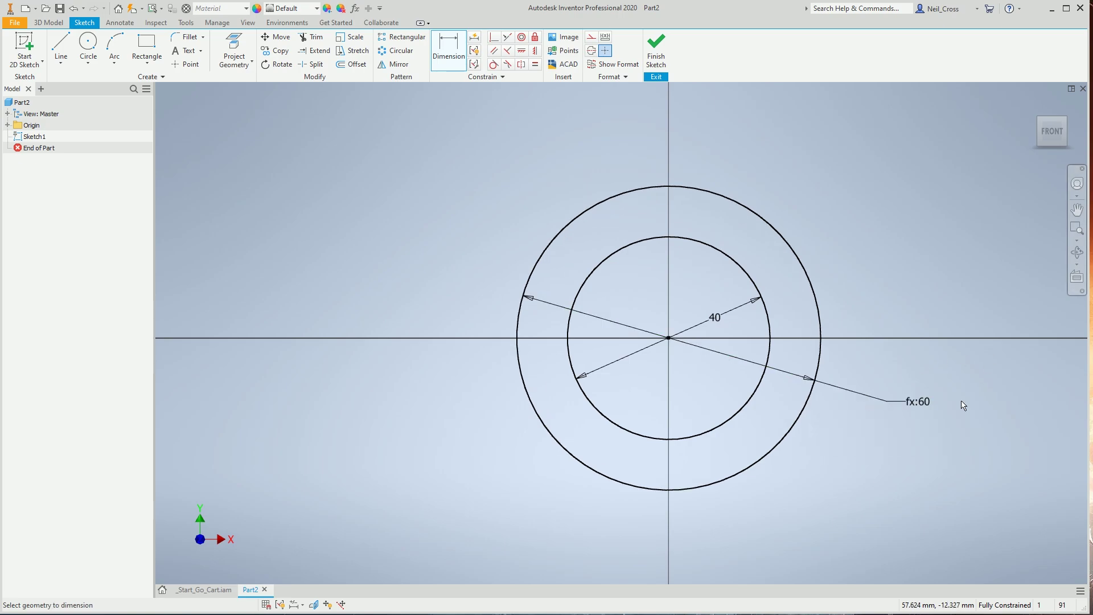
pyautogui.press('Escape')
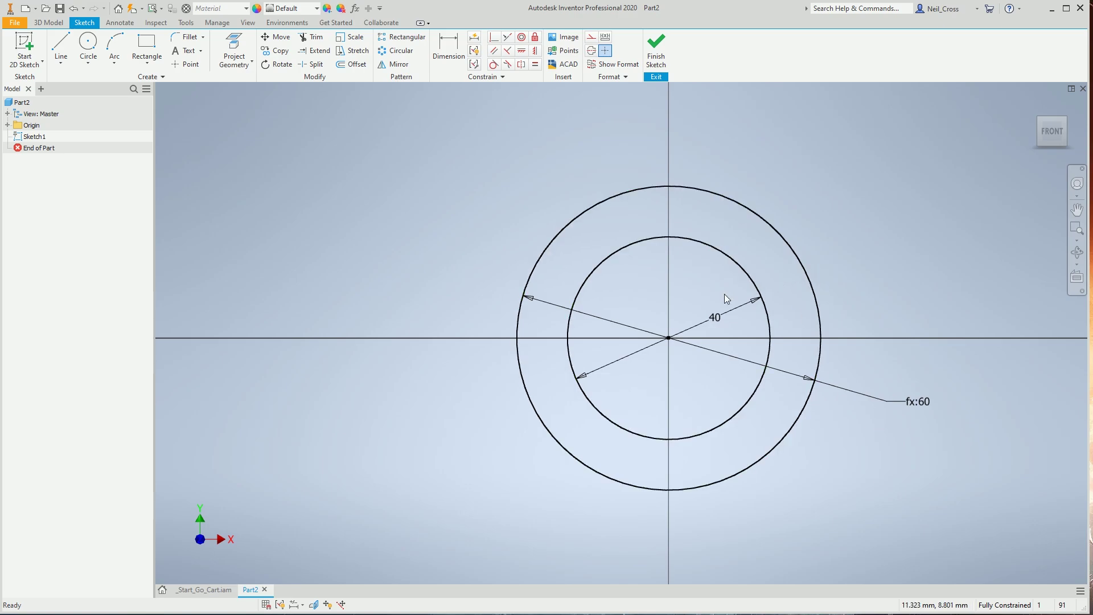
# Test the linked diameters by setting the inner circle's dimension to 60 mm and restoring it to 40 mm
pyautogui.doubleClick(716, 319)
pyautogui.write('60')
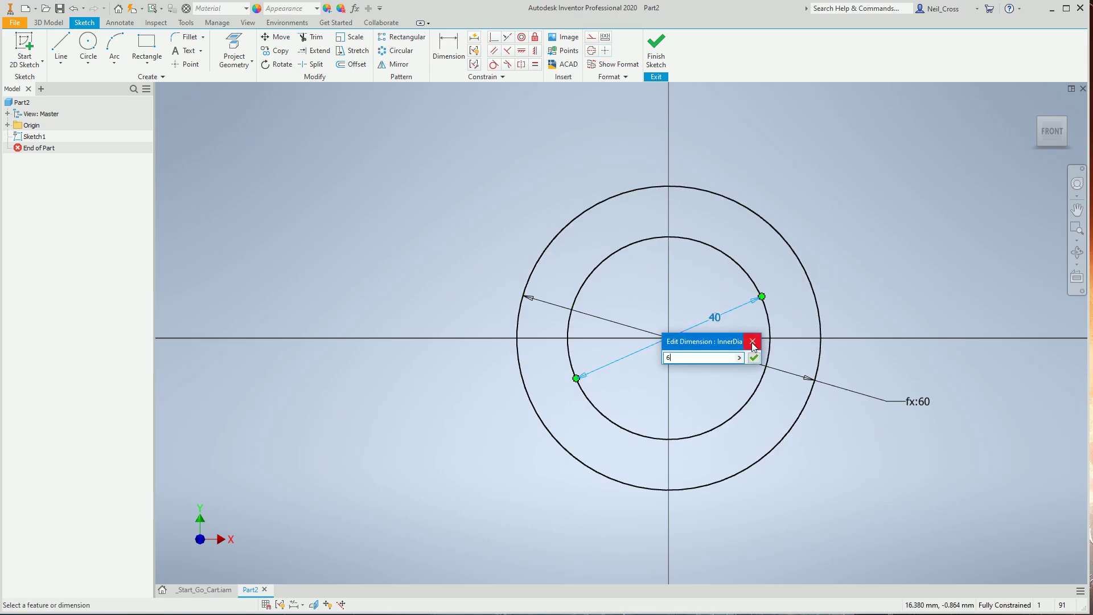
pyautogui.press('Return')
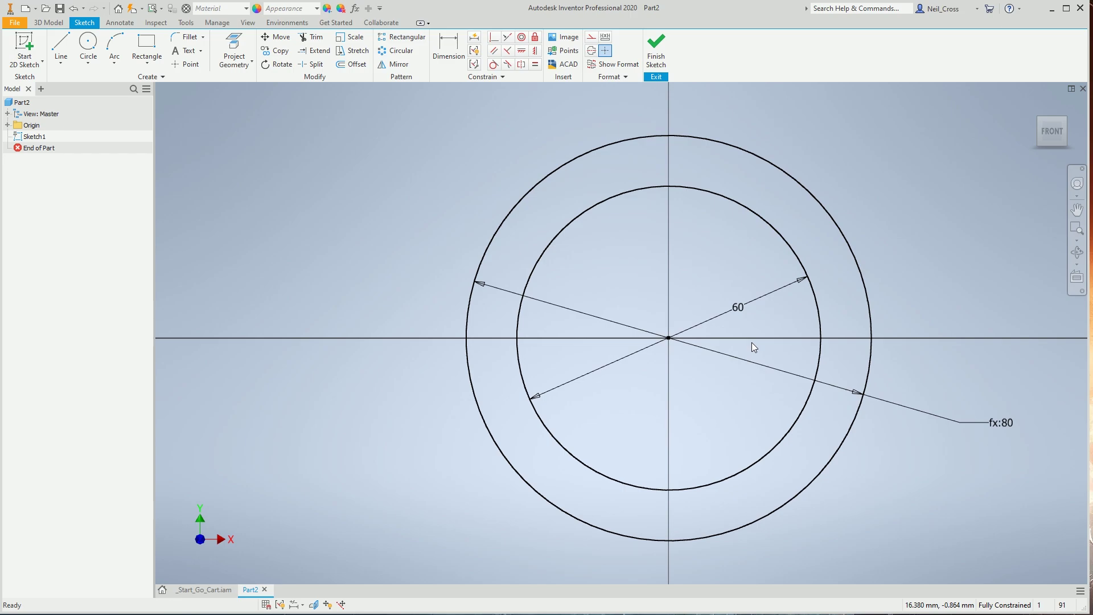
pyautogui.doubleClick(739, 306)
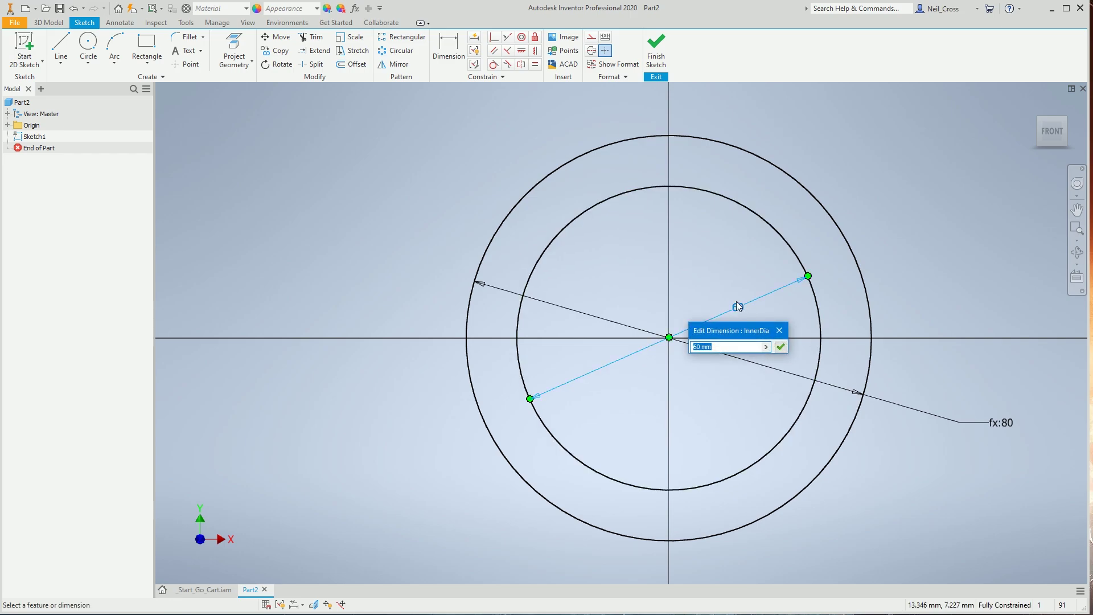
pyautogui.write('40')
pyautogui.press('Return')
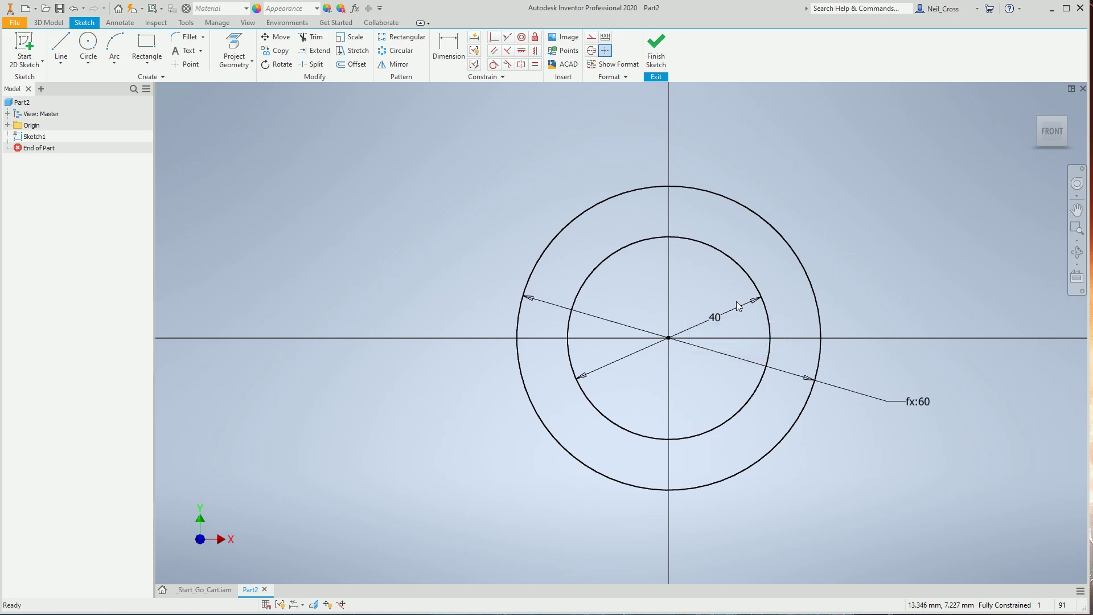
# Finish the sketch of the two concentric circles and inspect it from another angle
pyautogui.click(661, 52)
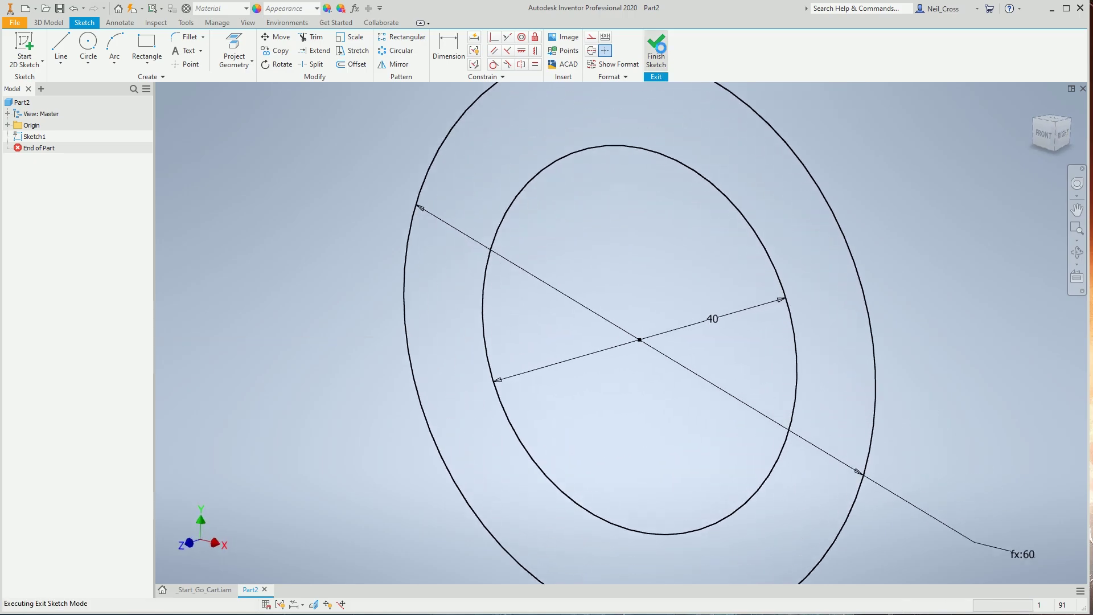
pyautogui.press('F4')
pyautogui.moveTo(646, 319)
pyautogui.mouseDown()
pyautogui.moveTo(702, 280)
pyautogui.moveTo(634, 139)
pyautogui.moveTo(634, 205)
pyautogui.moveTo(603, 222)
pyautogui.moveTo(648, 188)
pyautogui.moveTo(705, 237)
pyautogui.moveTo(681, 207)
pyautogui.moveTo(698, 268)
pyautogui.mouseUp()
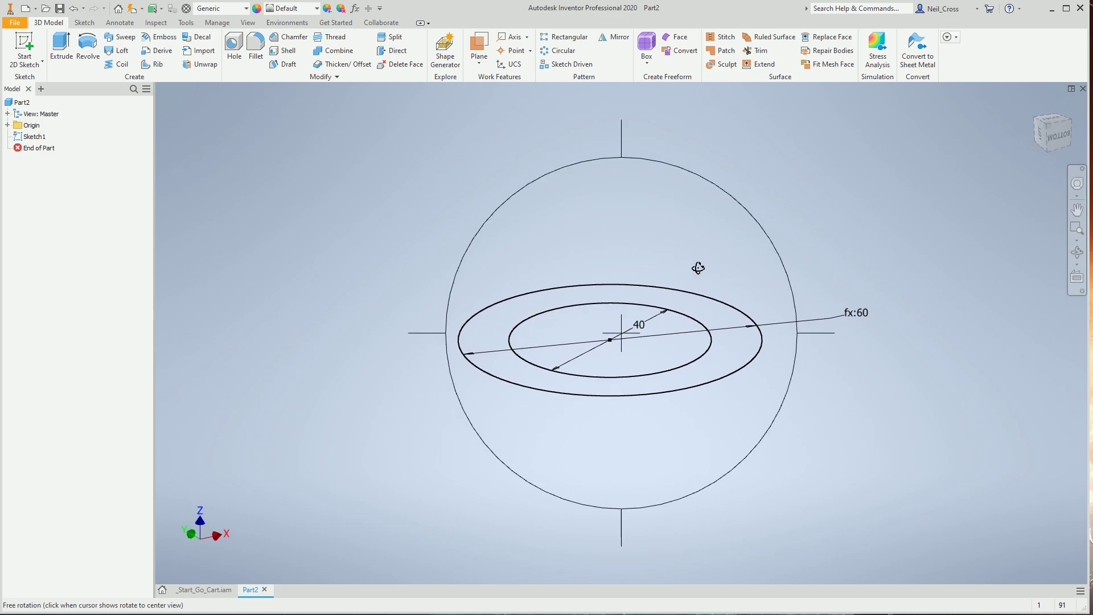
pyautogui.press('Escape')
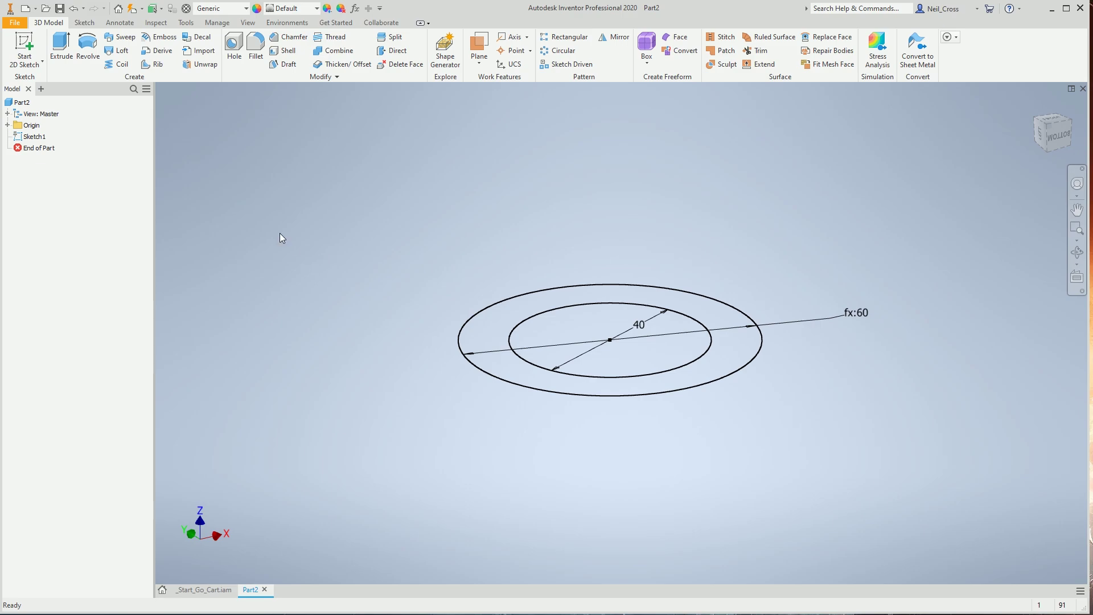
# Extrude the ring between the two circles symmetrically about the sketch plane, with the named distance Height=40mm
pyautogui.click(61, 62)
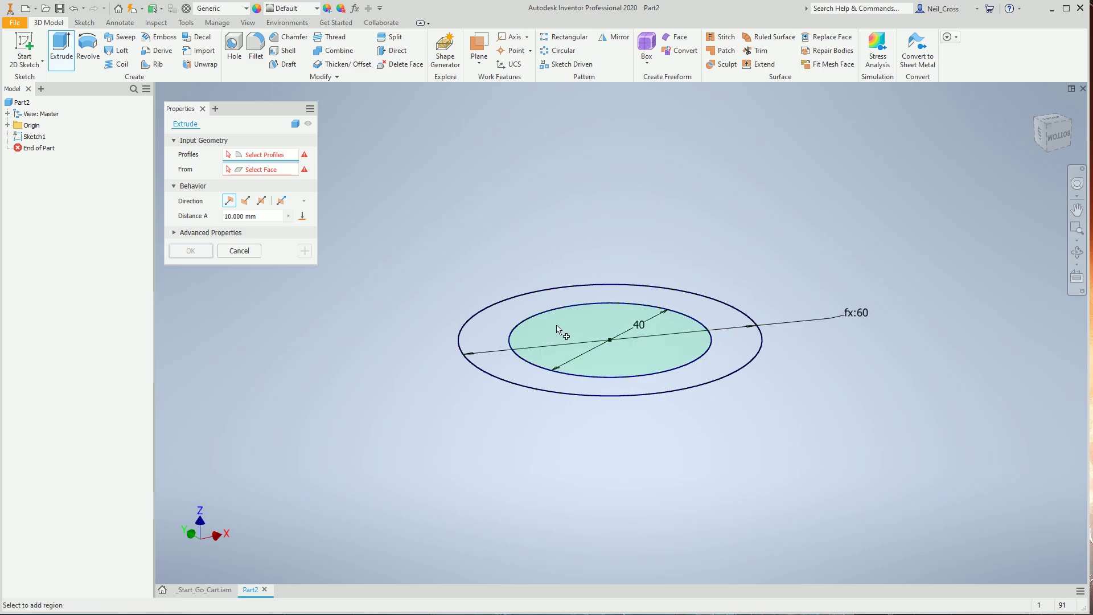
pyautogui.click(511, 317)
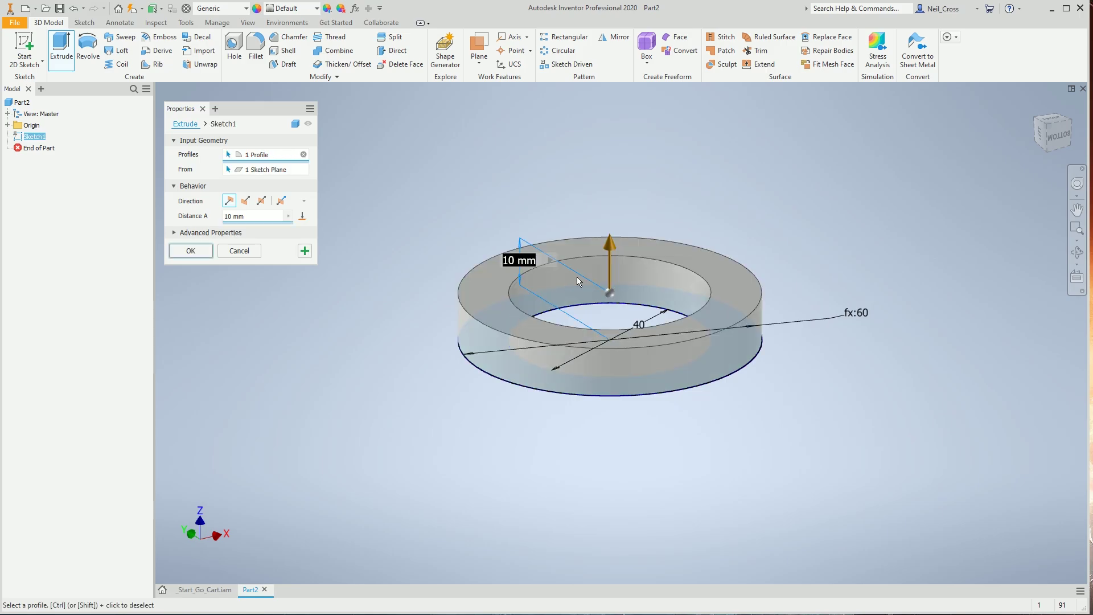
pyautogui.moveTo(609, 251); pyautogui.dragTo(613, 106)
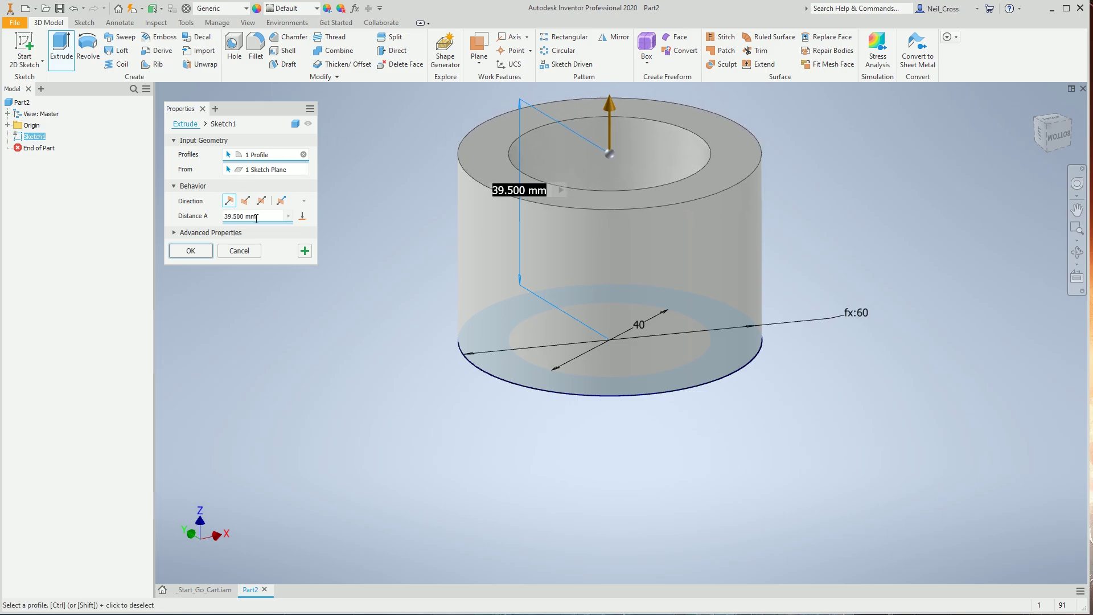
pyautogui.write('Heig')
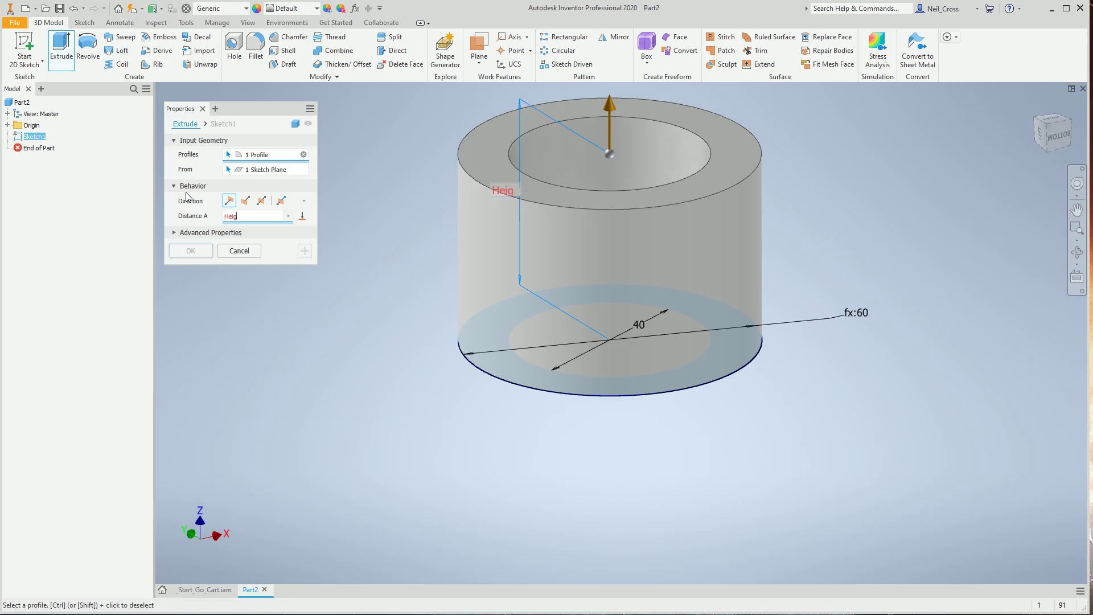
pyautogui.write('ht=40mm')
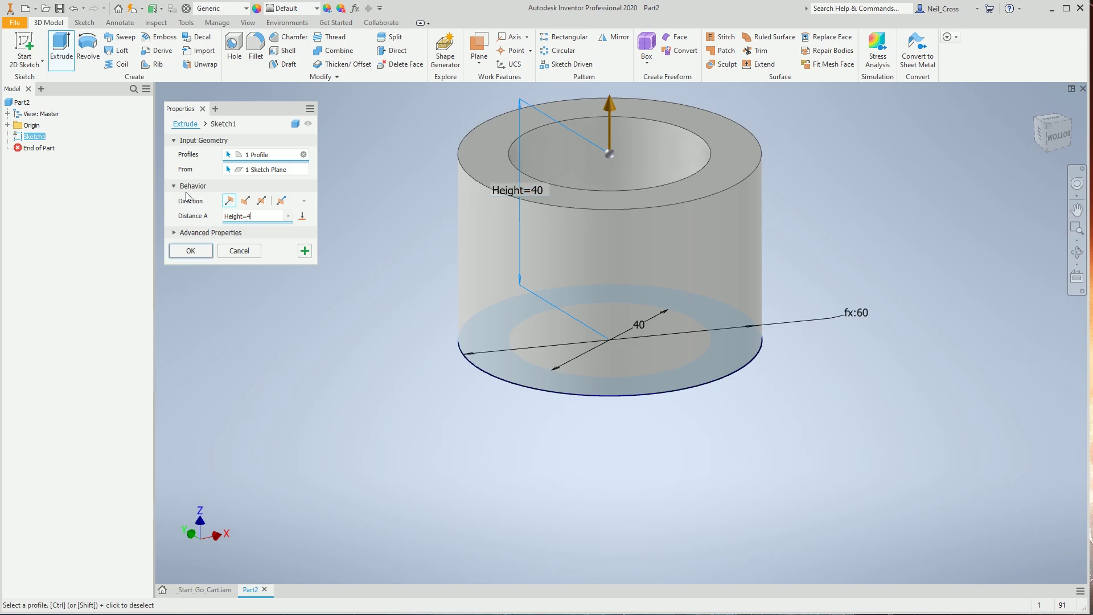
pyautogui.click(246, 202)
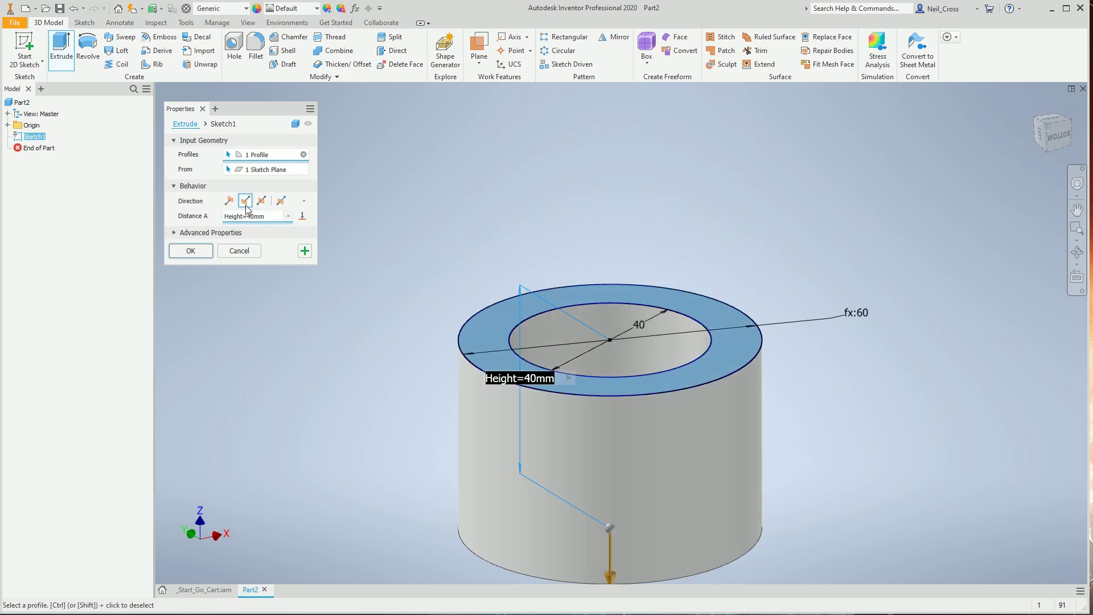
pyautogui.click(261, 200)
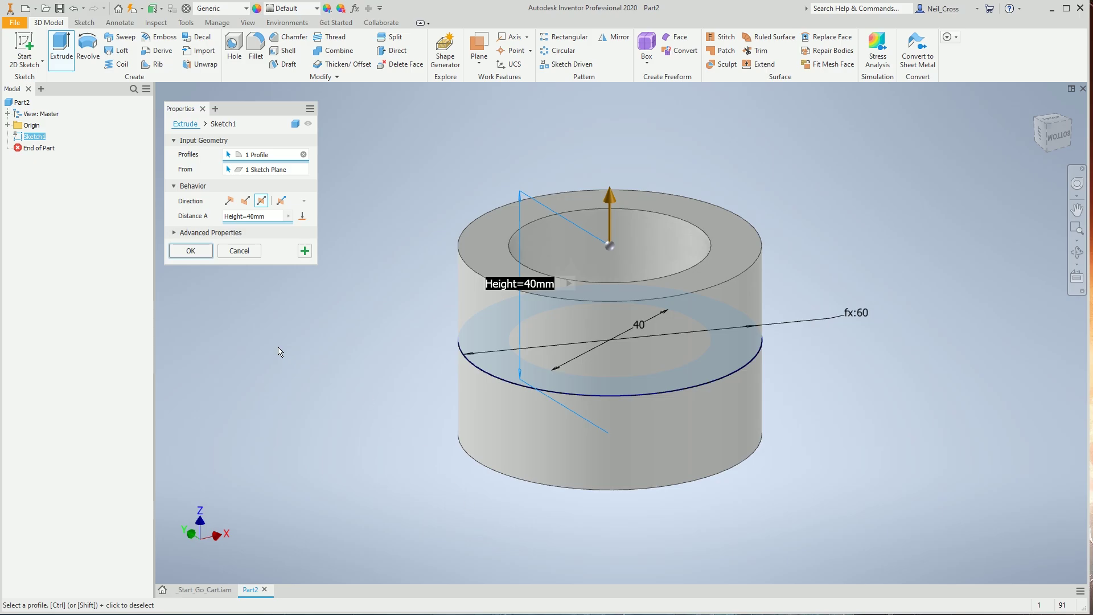
pyautogui.click(207, 252)
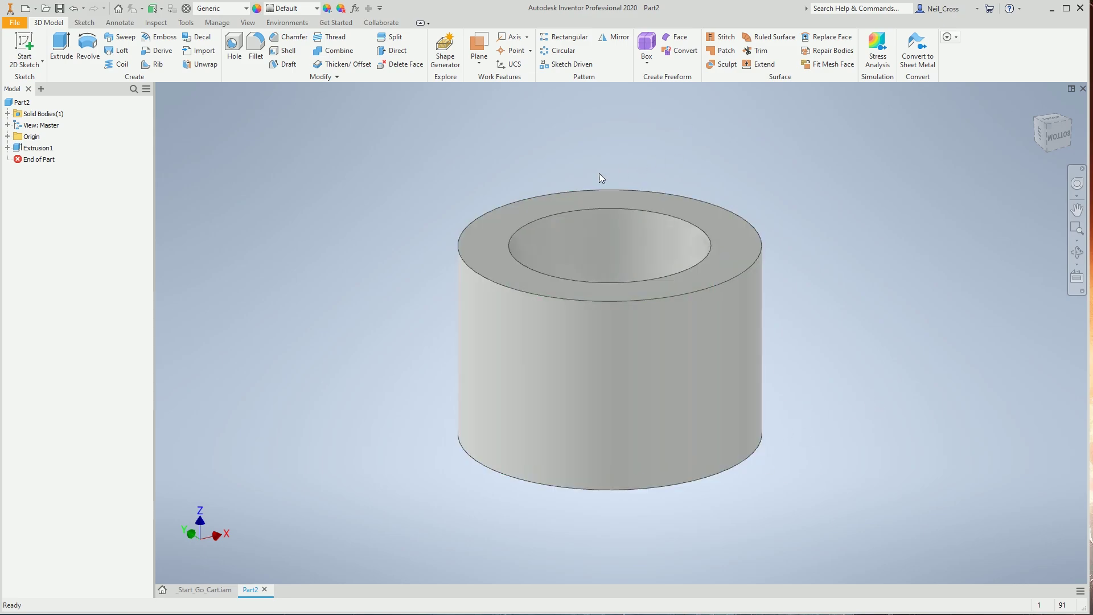
# Show the origin planes and inspect where the XY Plane passes through the extruded ring
pyautogui.press('s')
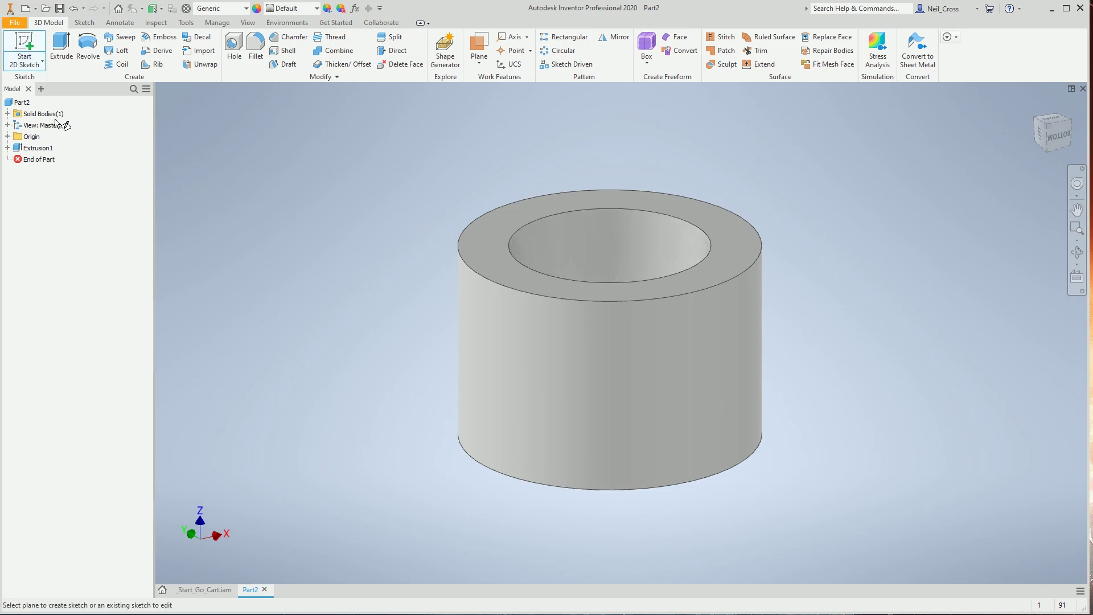
pyautogui.click(8, 137)
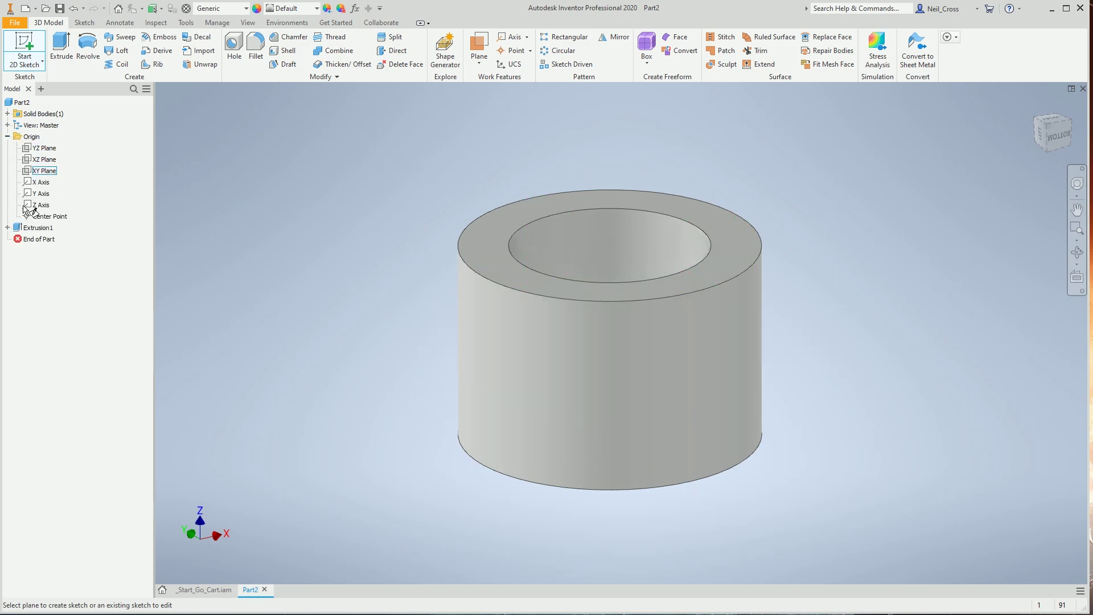
pyautogui.click(44, 170)
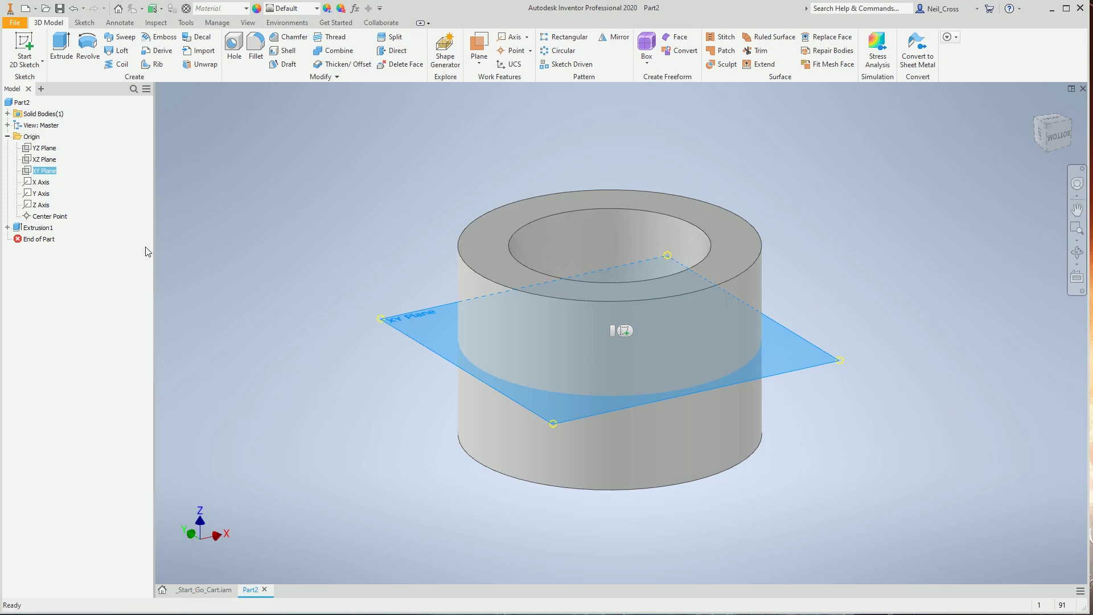
pyautogui.click(237, 204)
pyautogui.click(44, 170)
pyautogui.press('F4')
pyautogui.moveTo(627, 371); pyautogui.dragTo(532, 361)
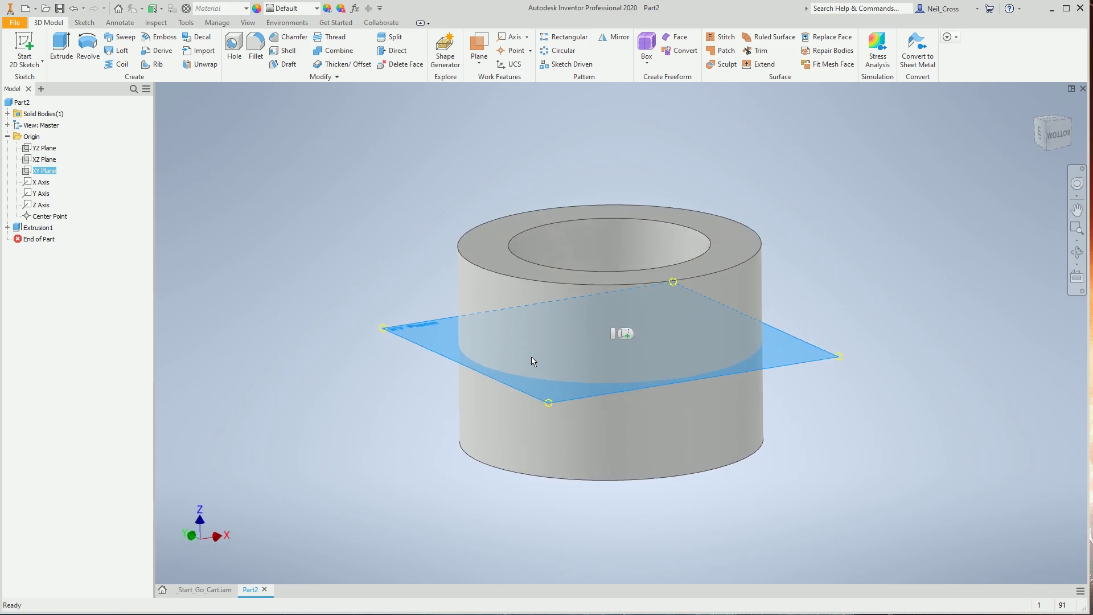
pyautogui.press('Escape')
pyautogui.click(342, 263)
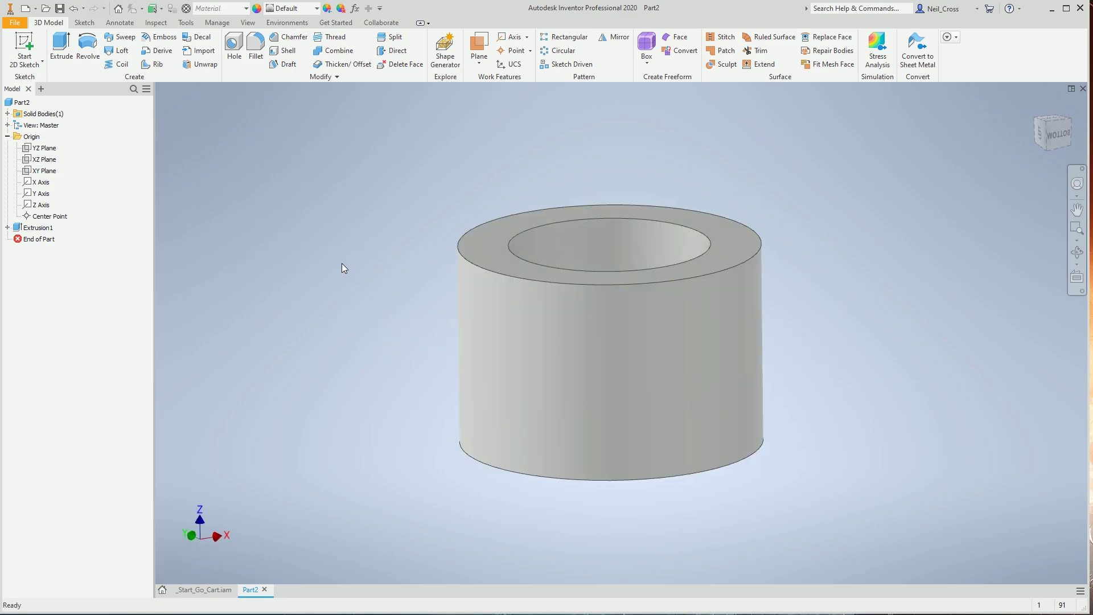
pyautogui.press('F4')
pyautogui.moveTo(557, 342); pyautogui.dragTo(570, 371)
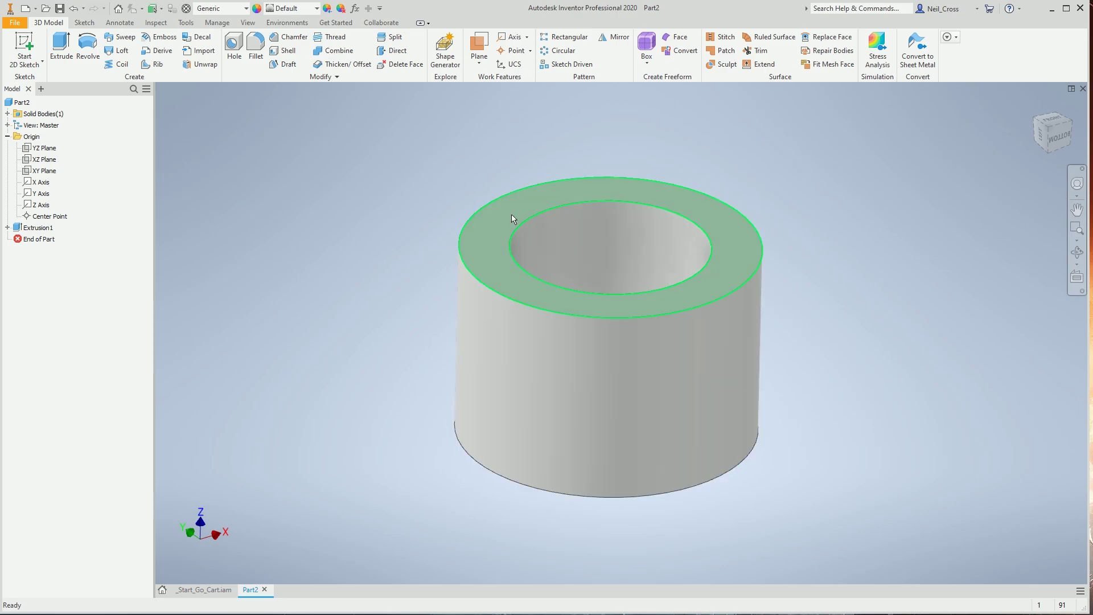
# Create a work plane midway between the ring's two flat end faces and undo it
pyautogui.click(478, 43)
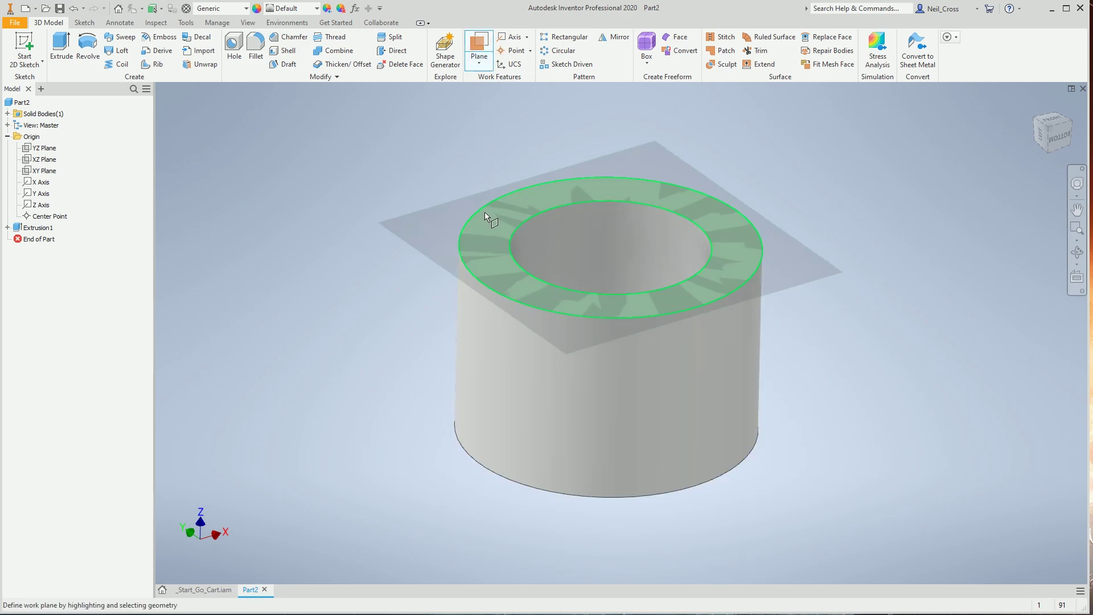
pyautogui.click(491, 241)
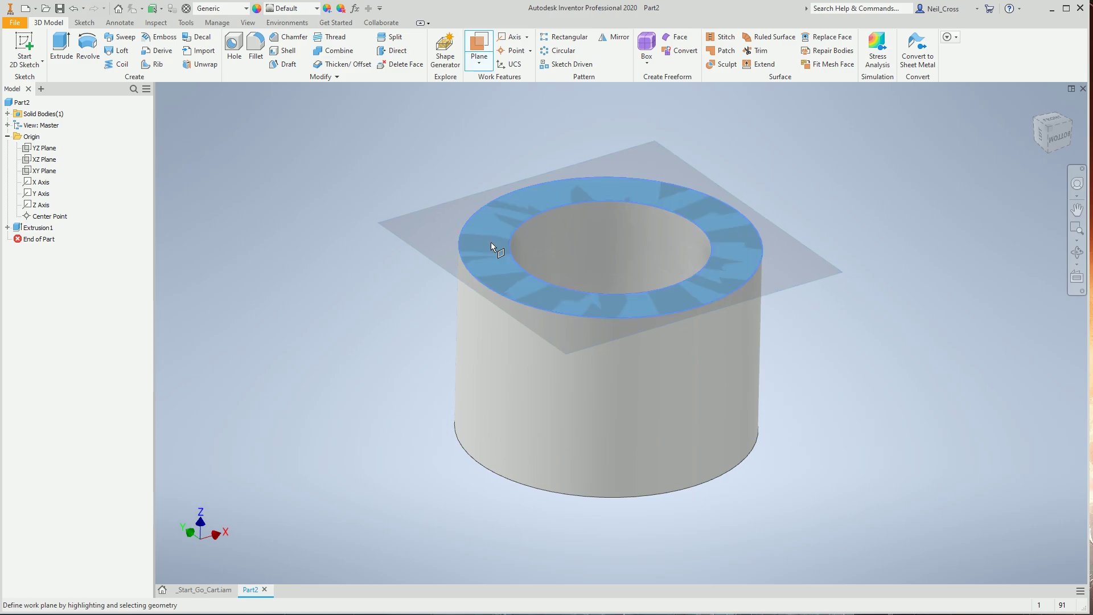
pyautogui.keyDown('shift'); pyautogui.moveTo(491, 241); pyautogui.dragTo(591, 317, button='middle'); pyautogui.keyUp('shift')
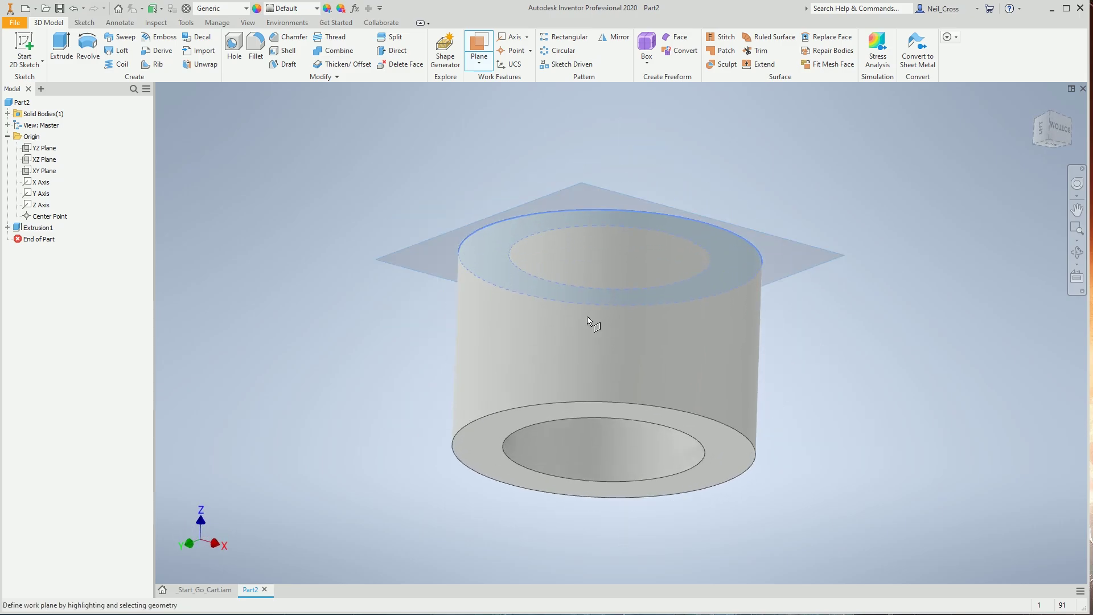
pyautogui.click(508, 422)
pyautogui.keyDown('shift'); pyautogui.moveTo(605, 390); pyautogui.dragTo(578, 442, button='middle'); pyautogui.keyUp('shift')
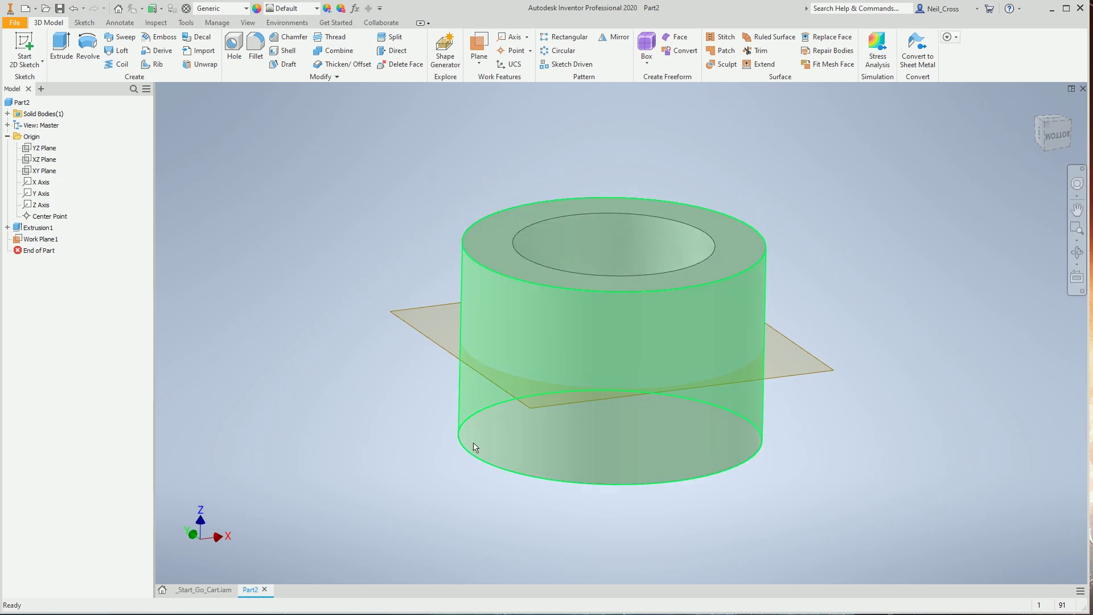
pyautogui.click(74, 10)
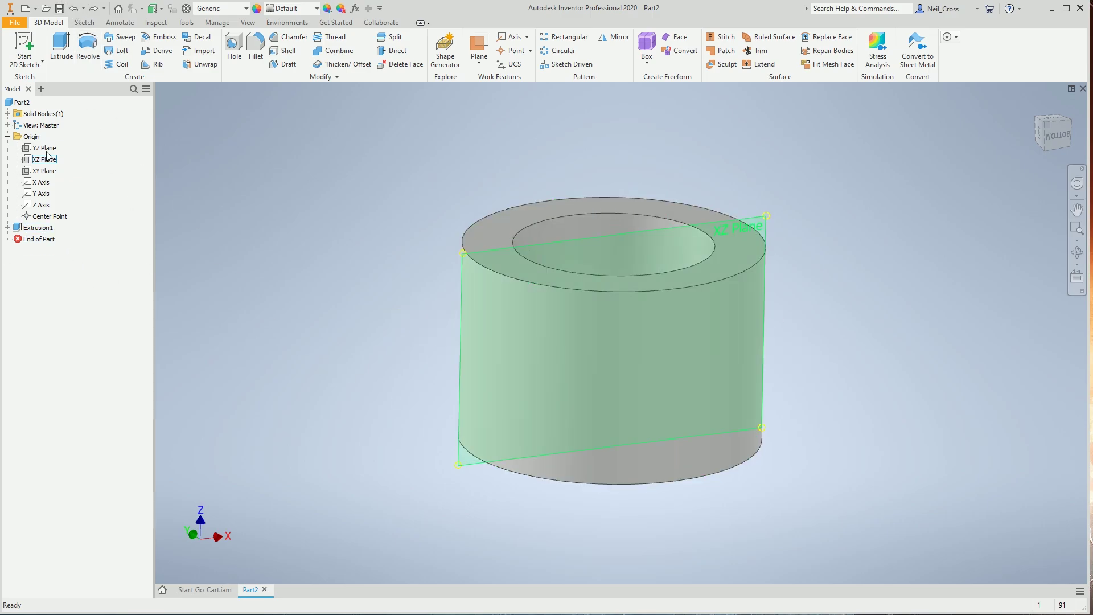
# Start a new sketch on the XY Plane and inspect its section through the ring from an angle and from the front
pyautogui.click(24, 48)
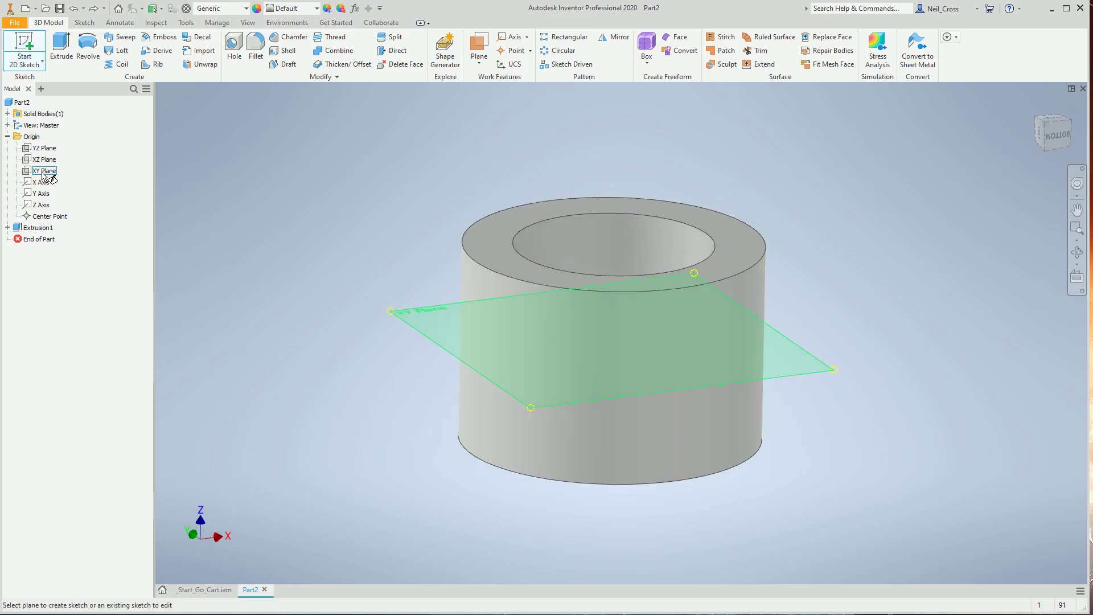
pyautogui.click(44, 171)
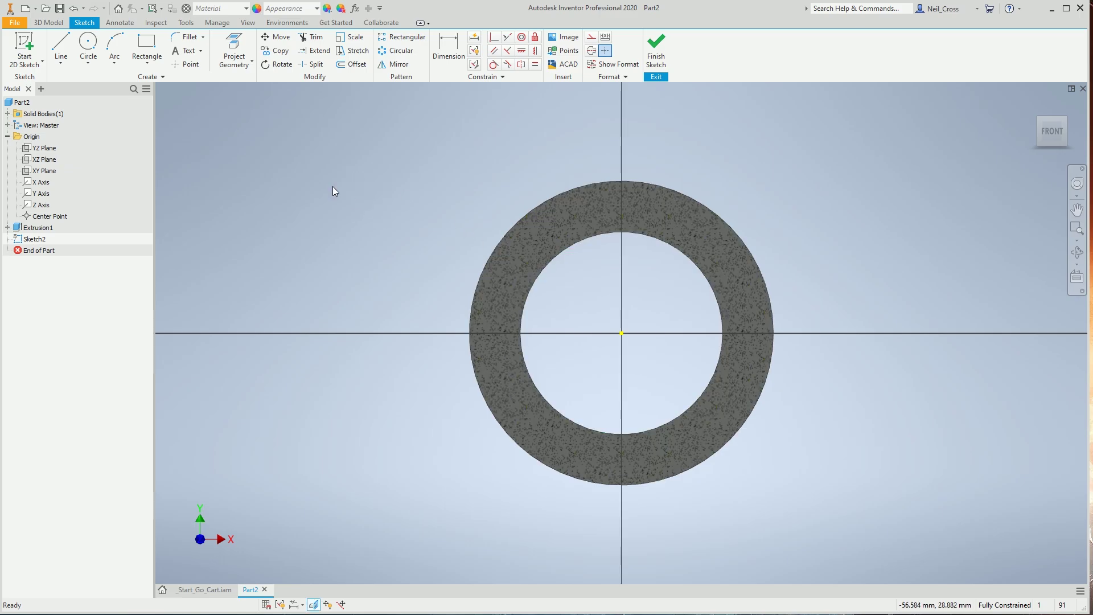
pyautogui.click(61, 49)
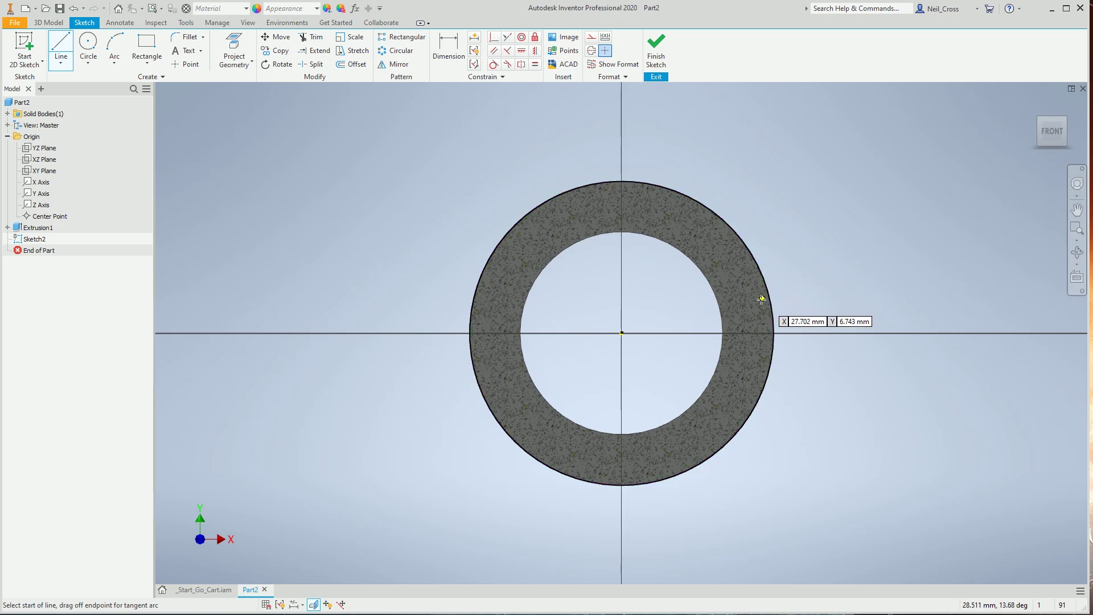
pyautogui.press('F4')
pyautogui.moveTo(732, 309); pyautogui.dragTo(665, 301)
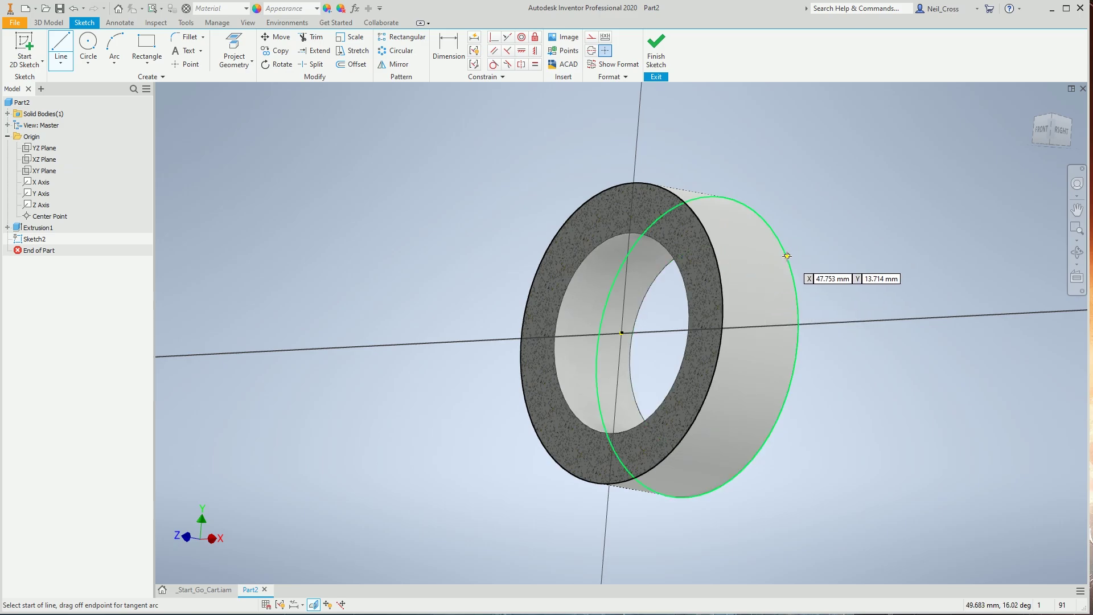
pyautogui.click(1041, 130)
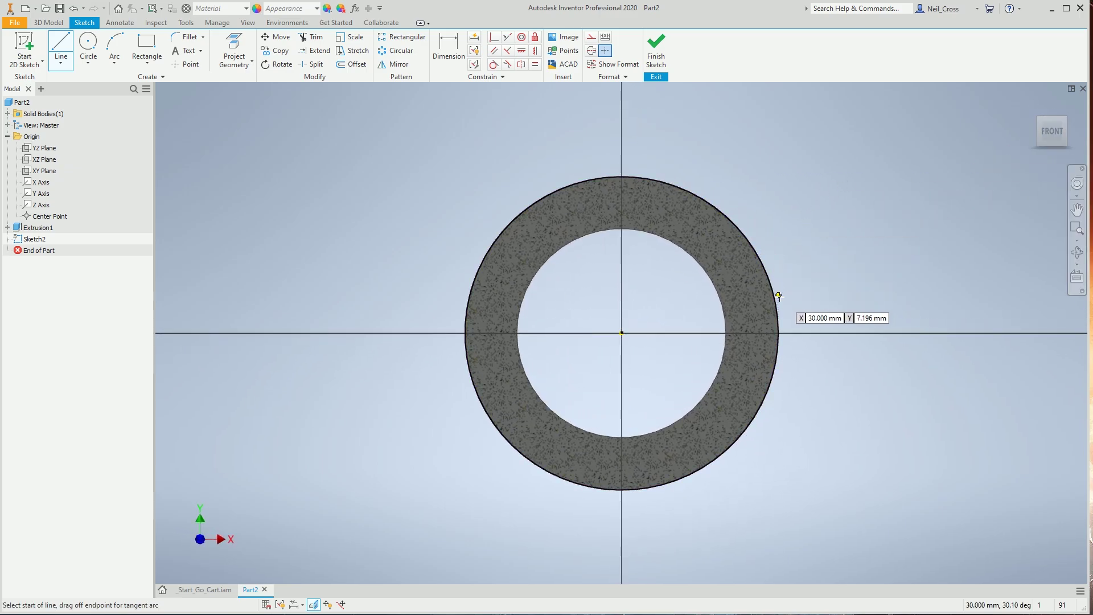
# Draw a tapered lug outline from the ring's outer edge: a line to about 60 mm from the vertical axis, a tangent end arc and a line back
pyautogui.click(769, 278)
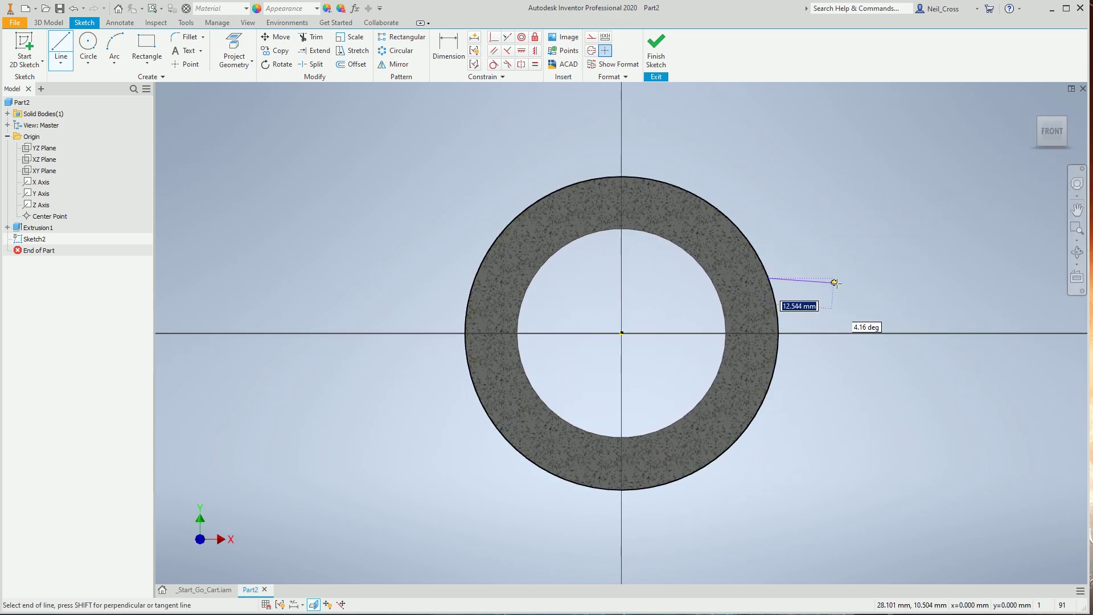
pyautogui.click(938, 311)
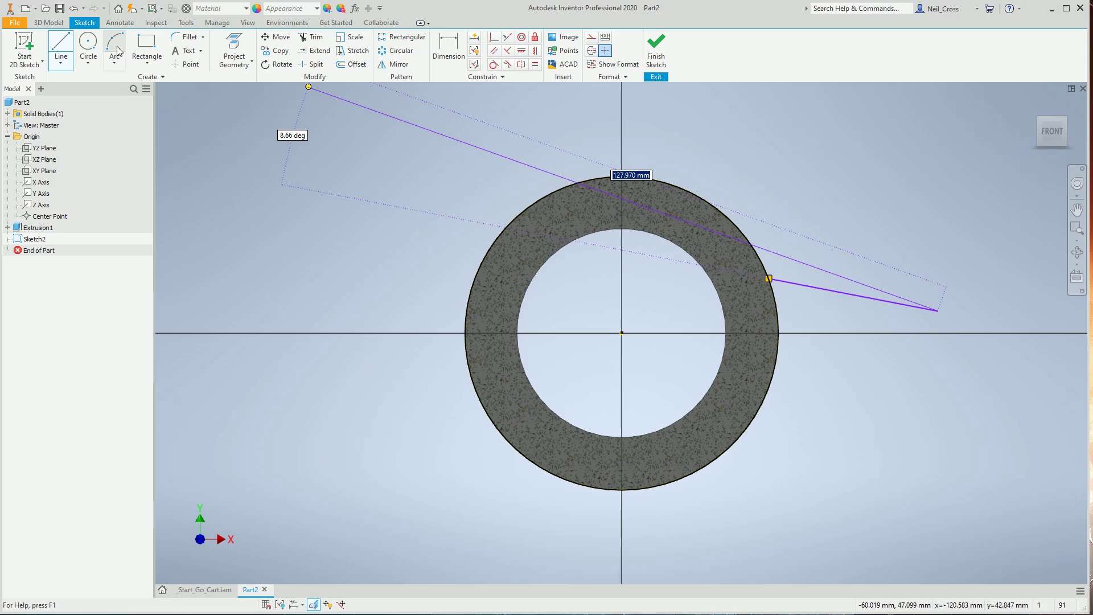
pyautogui.click(938, 310)
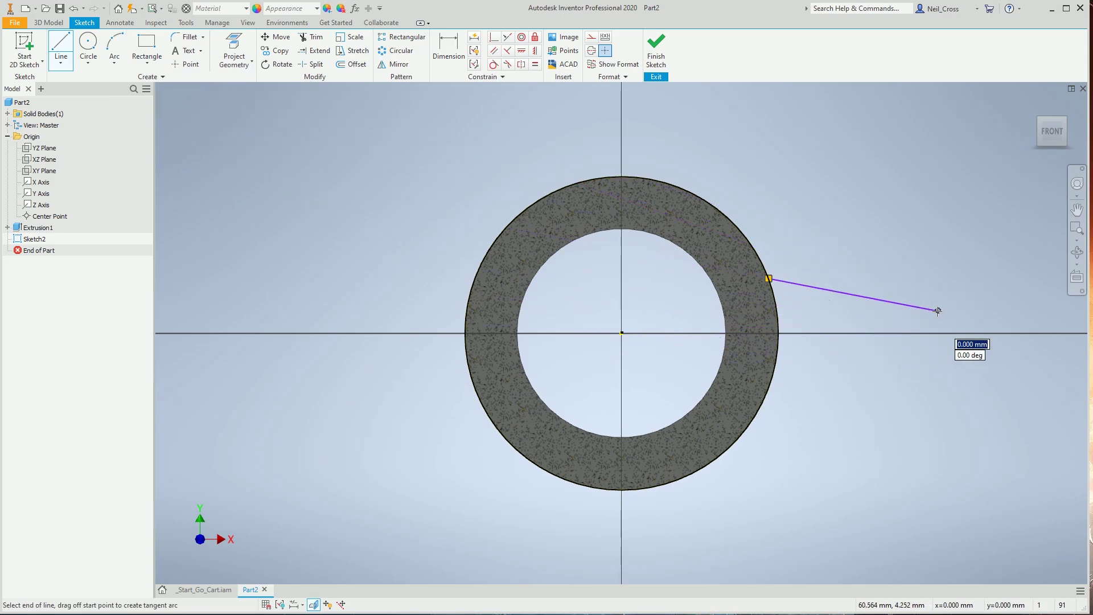
pyautogui.moveTo(939, 310); pyautogui.dragTo(938, 397)
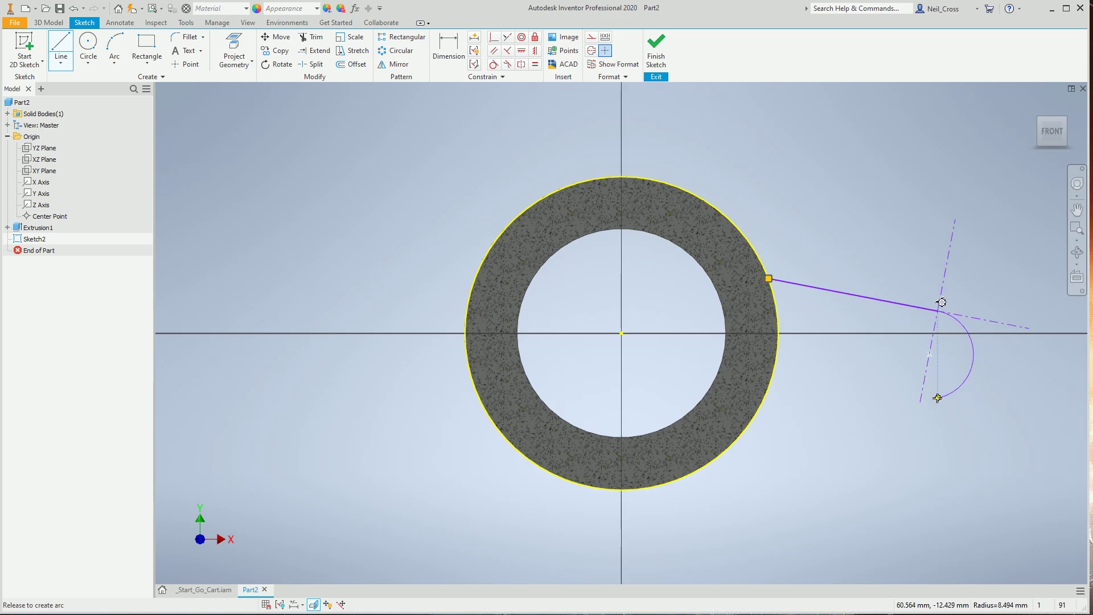
pyautogui.moveTo(938, 398); pyautogui.dragTo(939, 386)
pyautogui.moveTo(938, 386); pyautogui.dragTo(938, 371)
pyautogui.moveTo(939, 371); pyautogui.dragTo(938, 371)
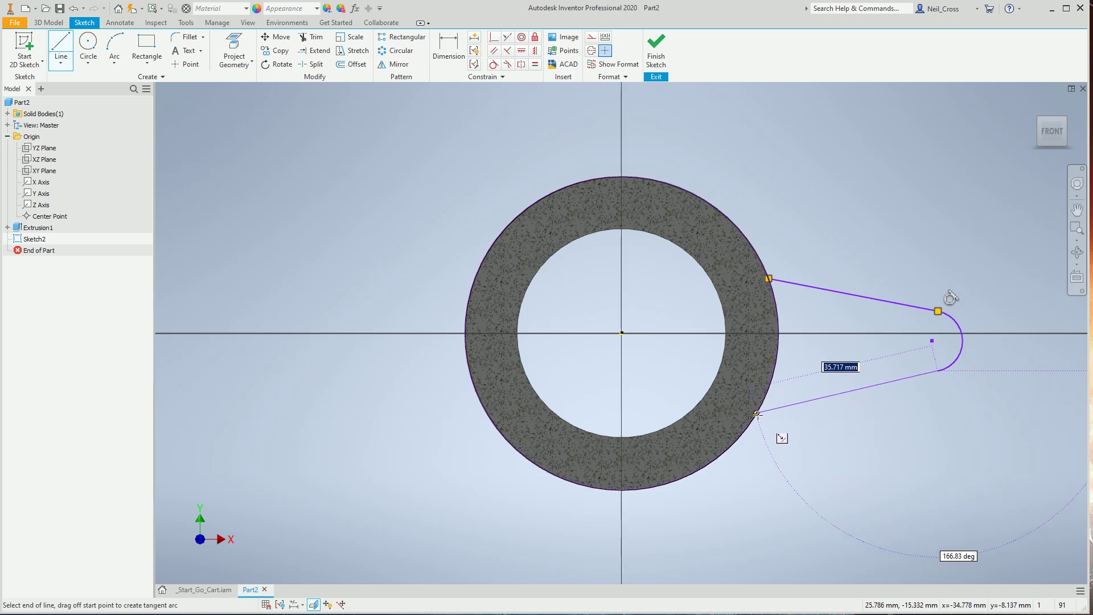
pyautogui.click(753, 419)
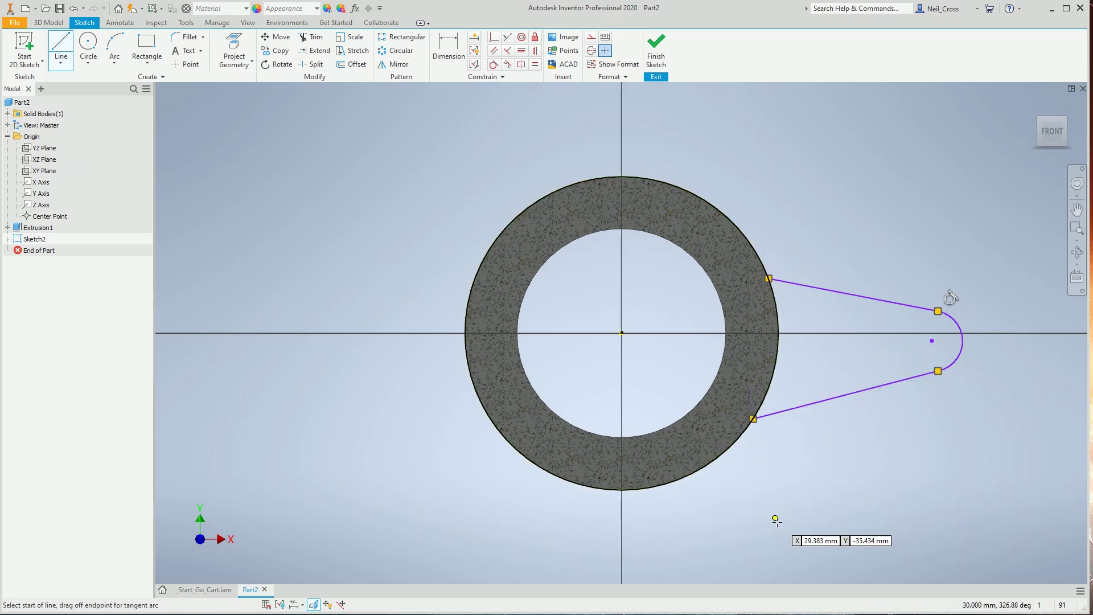
pyautogui.rightClick(795, 452)
pyautogui.click(841, 455)
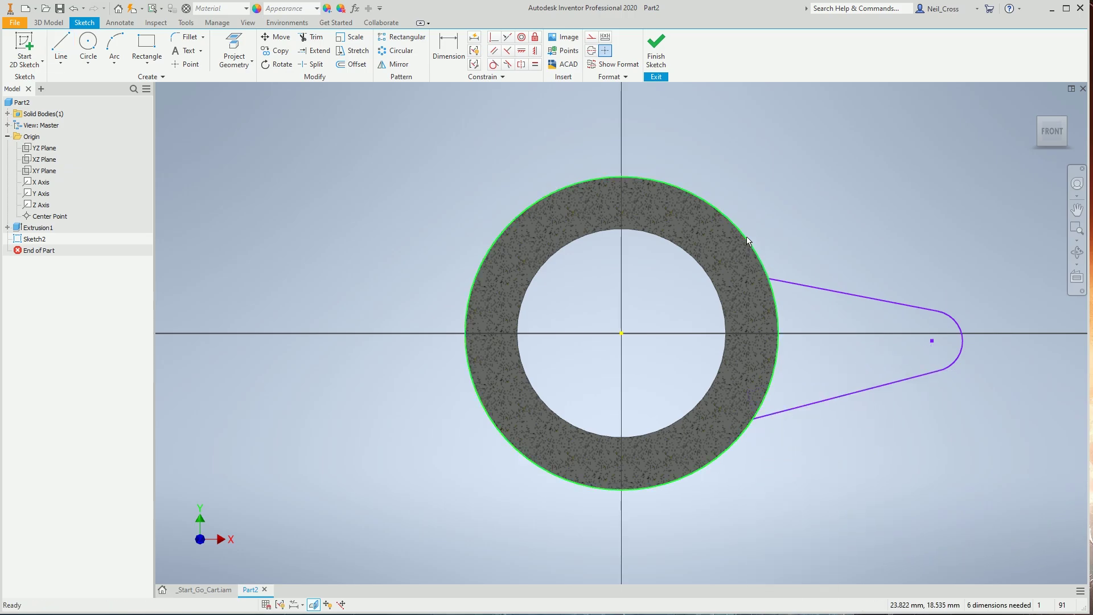
# Examine up close where the lug's two lines meet the ring's outer edge
pyautogui.scroll(-8, 765, 267)
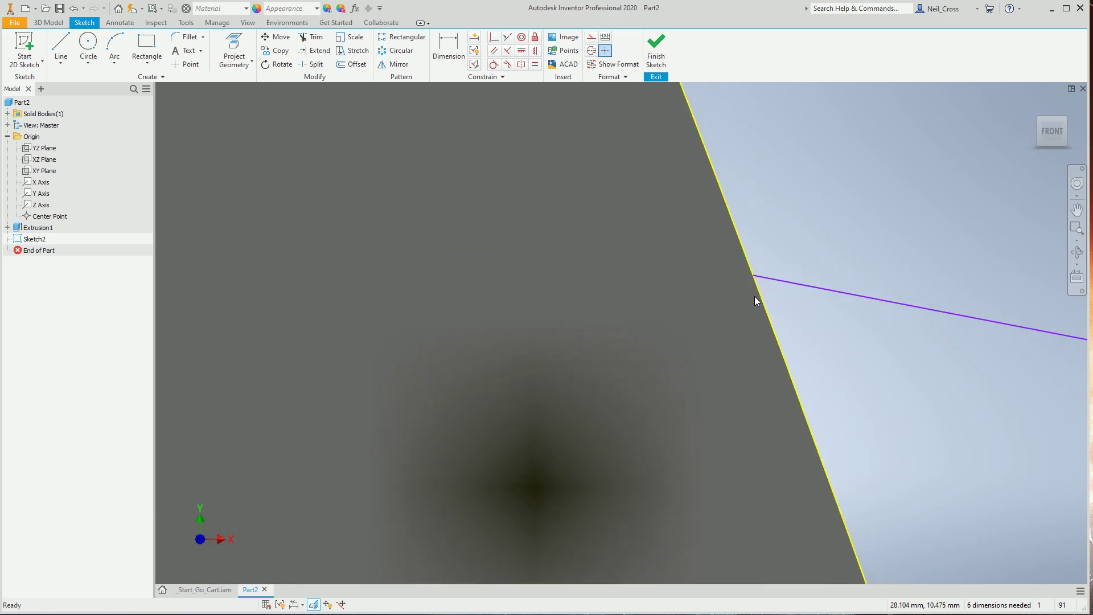
pyautogui.moveTo(756, 280)
pyautogui.mouseDown()
pyautogui.moveTo(825, 268)
pyautogui.moveTo(763, 289)
pyautogui.moveTo(848, 264)
pyautogui.moveTo(837, 233)
pyautogui.mouseUp()
pyautogui.scroll(-6, 792, 391)
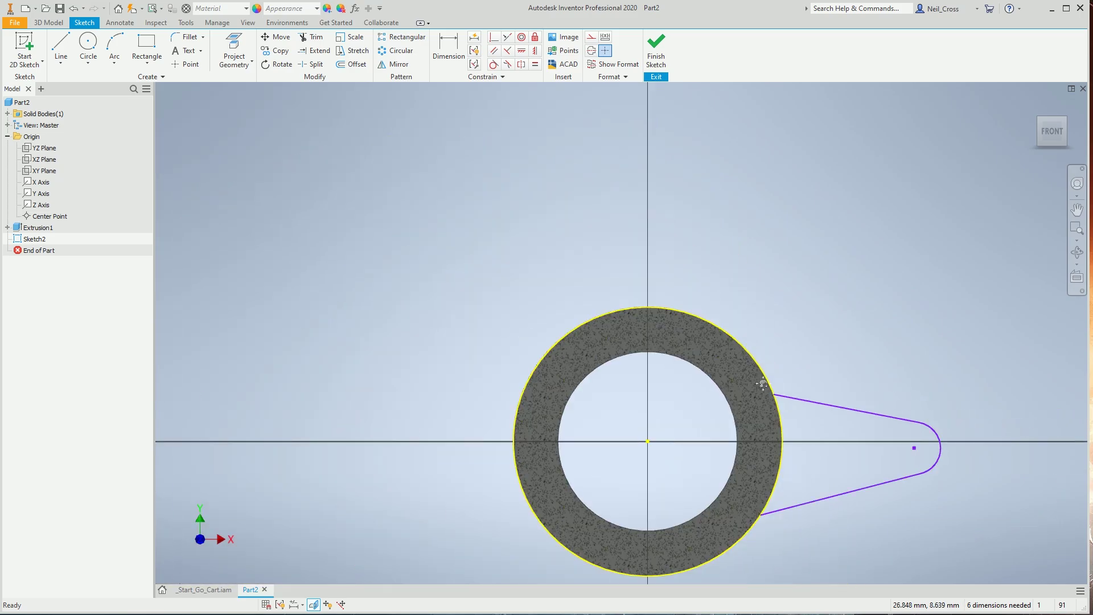
pyautogui.scroll(6, 722, 361)
pyautogui.moveTo(839, 416); pyautogui.dragTo(559, 310, button='middle')
pyautogui.scroll(5, 746, 302)
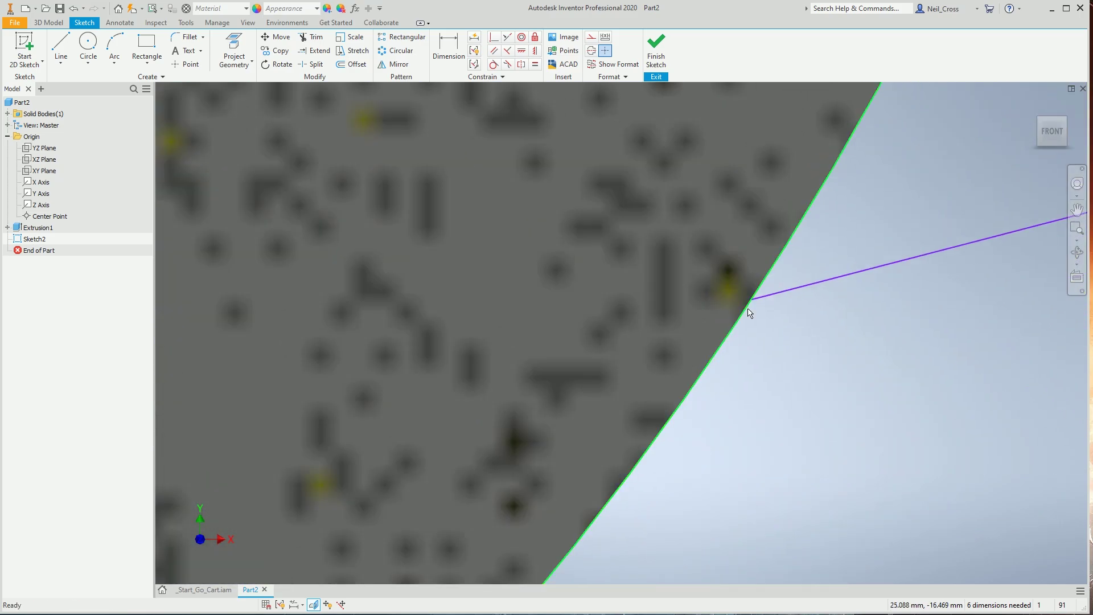
pyautogui.moveTo(716, 287)
pyautogui.mouseDown()
pyautogui.moveTo(805, 300)
pyautogui.moveTo(715, 300)
pyautogui.moveTo(903, 264)
pyautogui.moveTo(807, 344)
pyautogui.moveTo(729, 297)
pyautogui.moveTo(951, 305)
pyautogui.moveTo(604, 540)
pyautogui.moveTo(842, 224)
pyautogui.moveTo(744, 305)
pyautogui.moveTo(757, 393)
pyautogui.mouseUp()
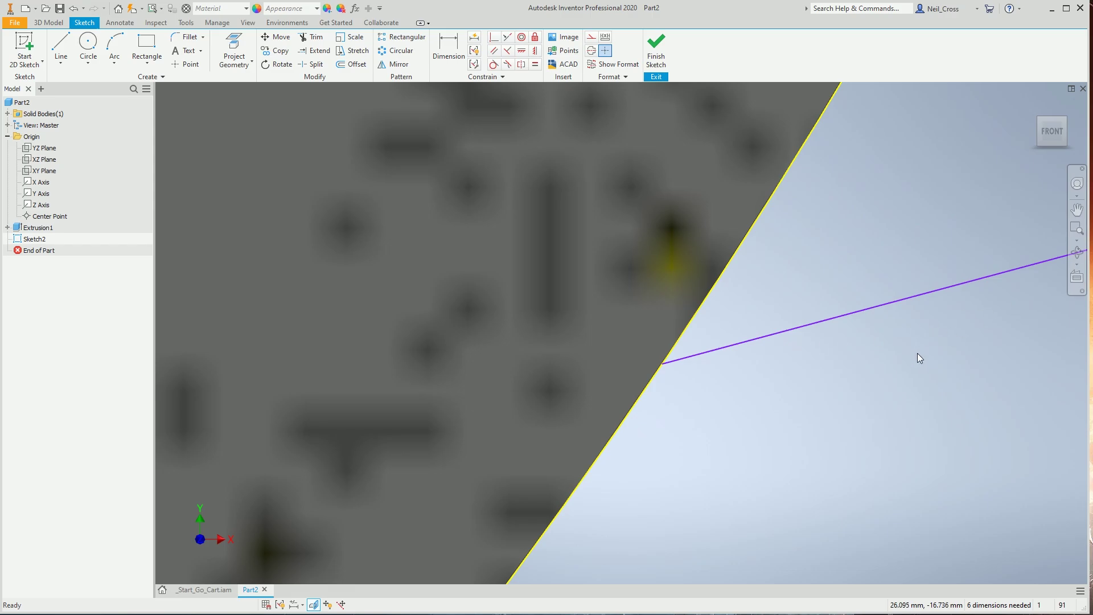
# Try to constrain the lower lug line's inner endpoint coincident with the ring's outer edge
pyautogui.scroll(4, 924, 348)
pyautogui.scroll(-5, 950, 339)
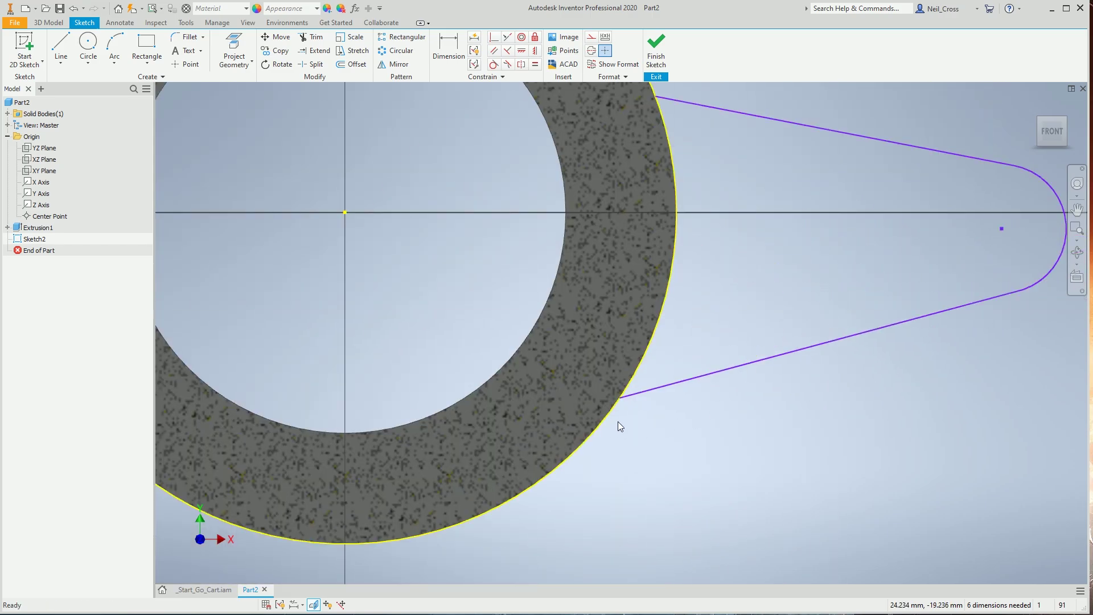
pyautogui.scroll(-5, 620, 426)
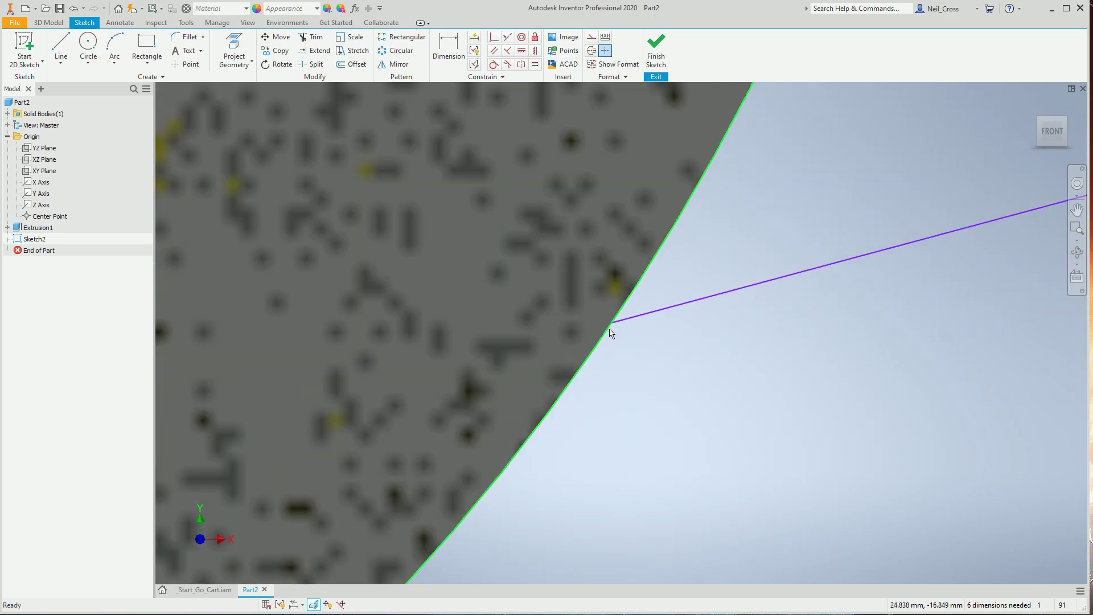
pyautogui.click(593, 346)
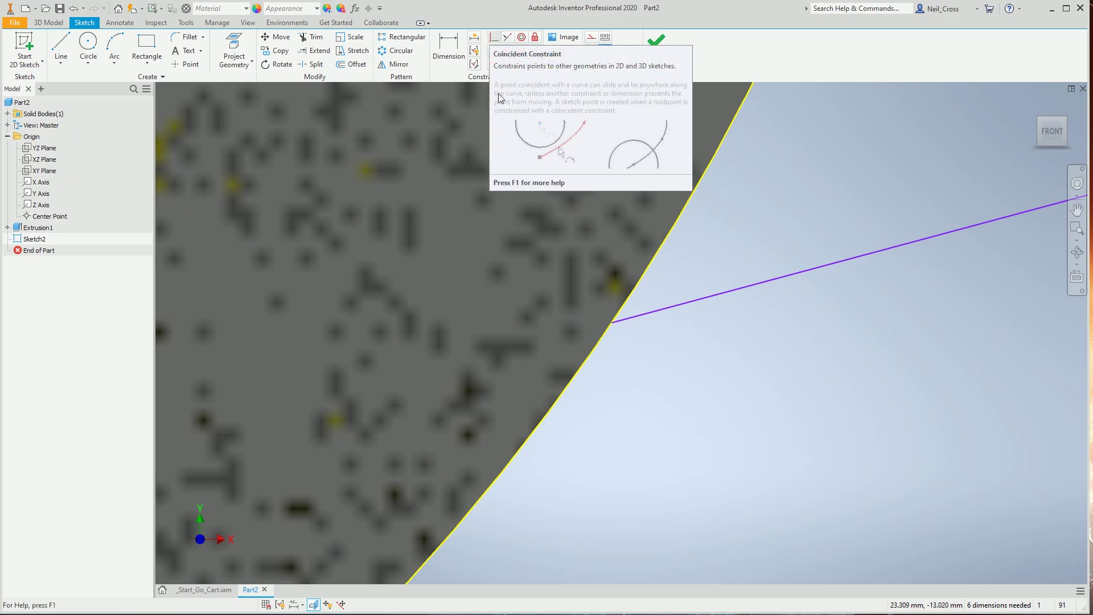
pyautogui.click(494, 37)
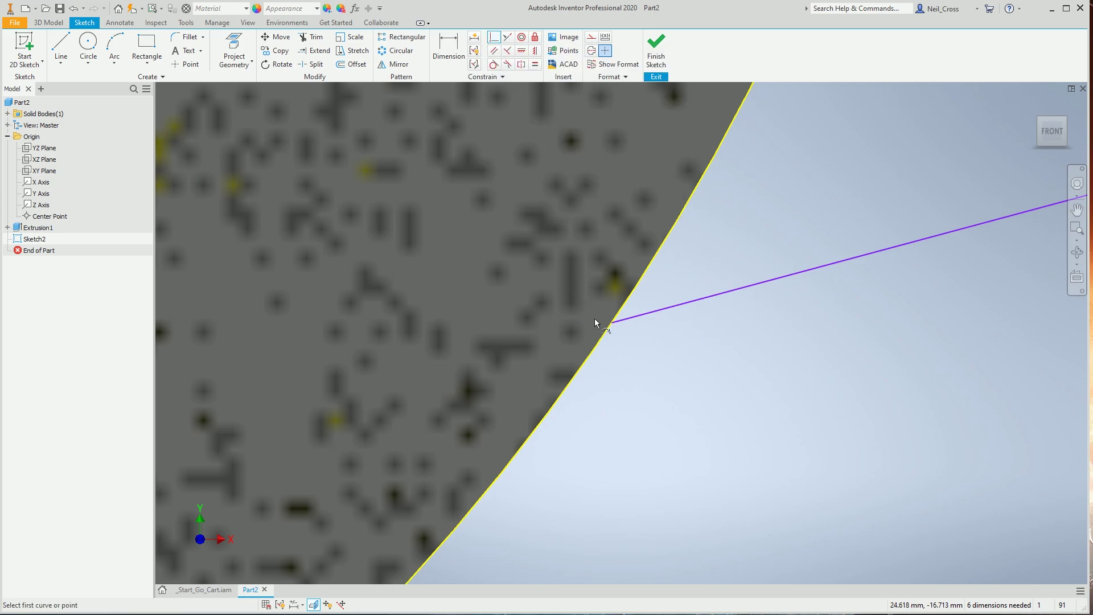
pyautogui.click(614, 324)
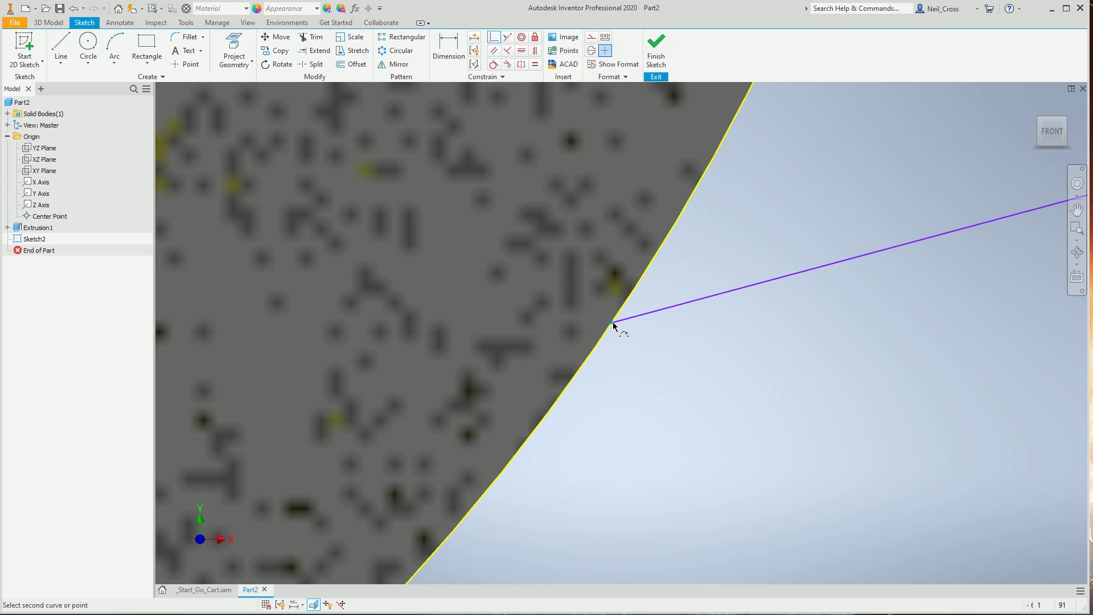
pyautogui.click(645, 273)
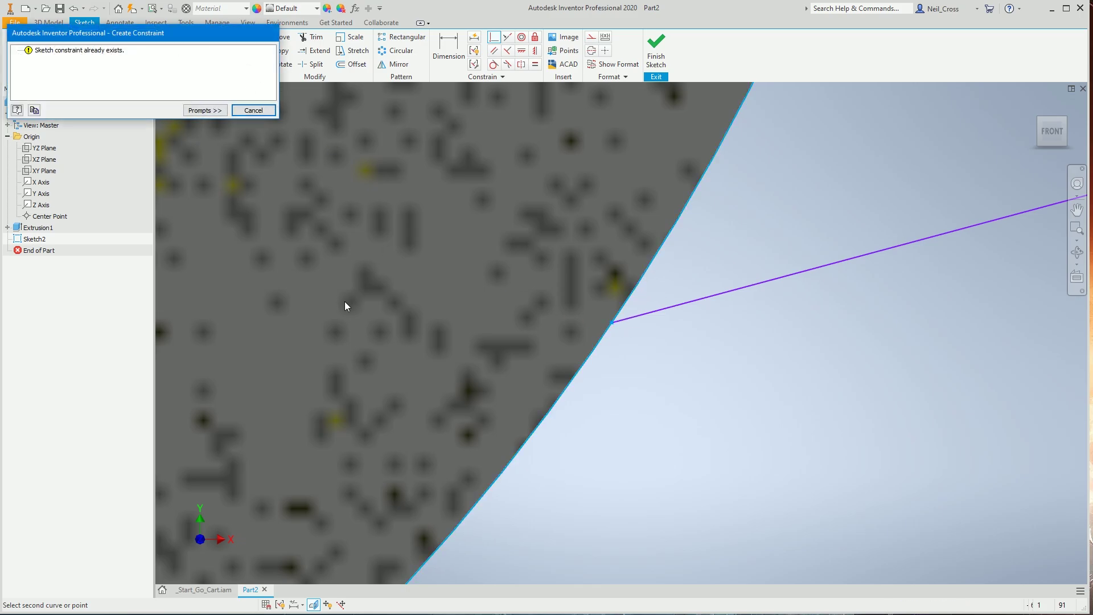
pyautogui.press('Escape')
# Reshape the lug outline freehand by moving the end arc's lower endpoint and centre
pyautogui.scroll(-8, 601, 432)
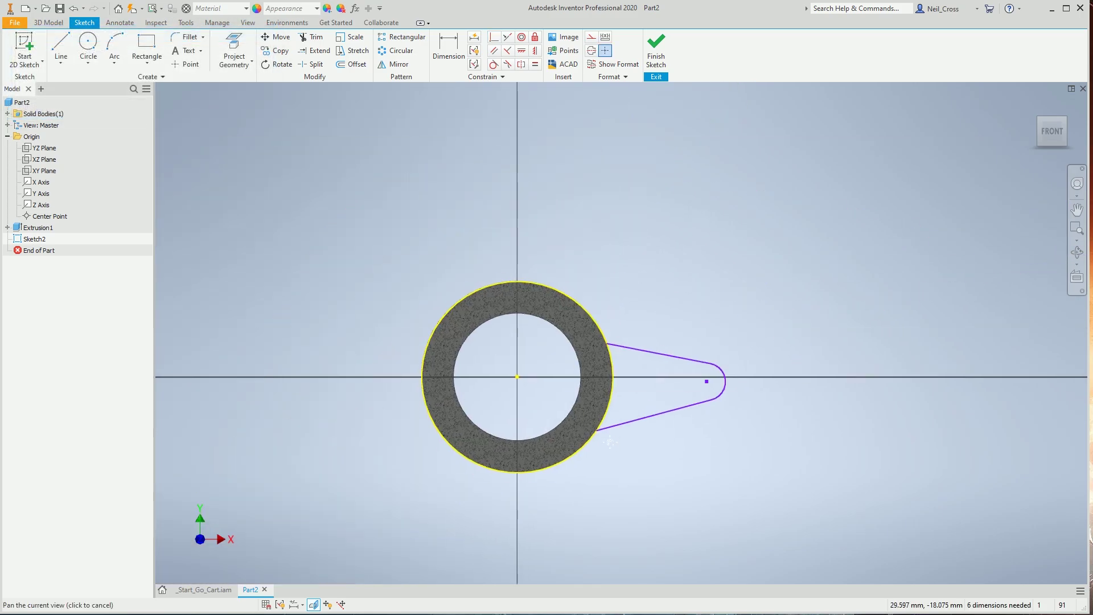
pyautogui.moveTo(628, 430); pyautogui.dragTo(559, 383, button='middle')
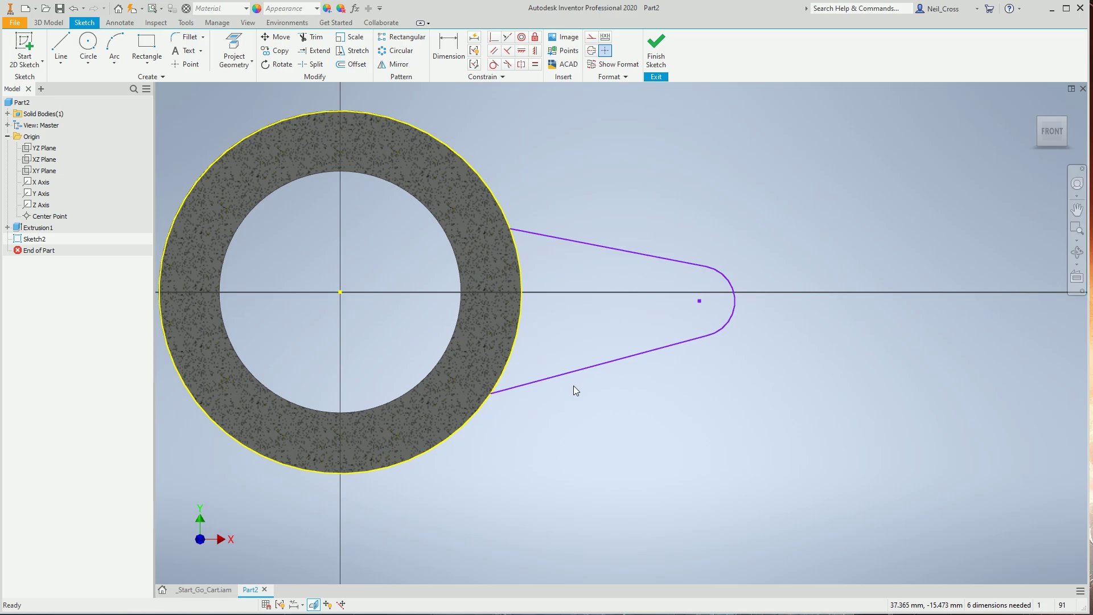
pyautogui.scroll(3, 701, 345)
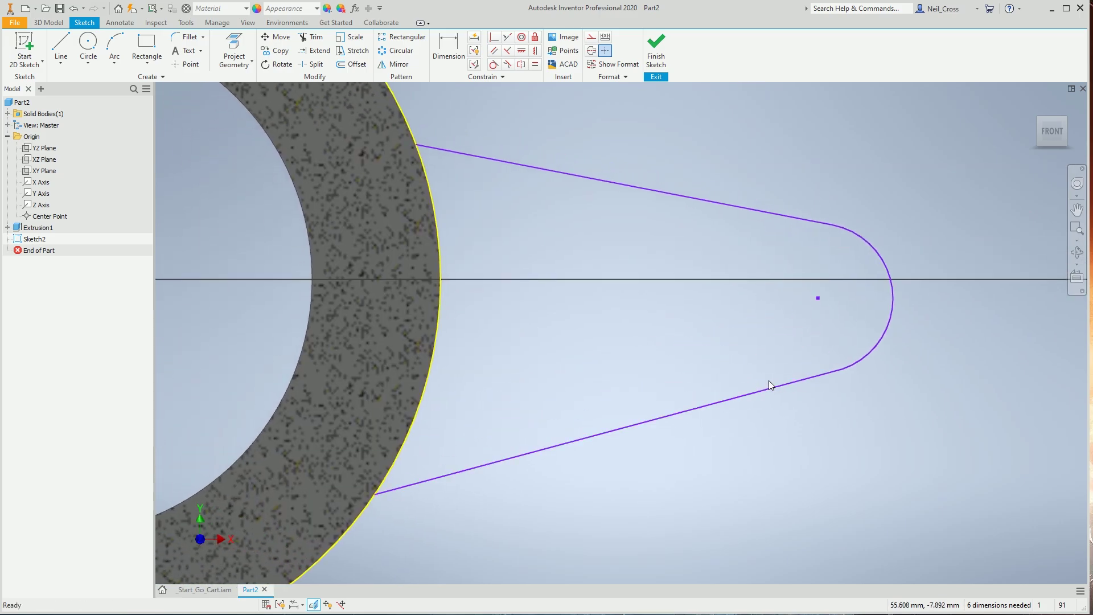
pyautogui.moveTo(834, 372); pyautogui.dragTo(771, 337)
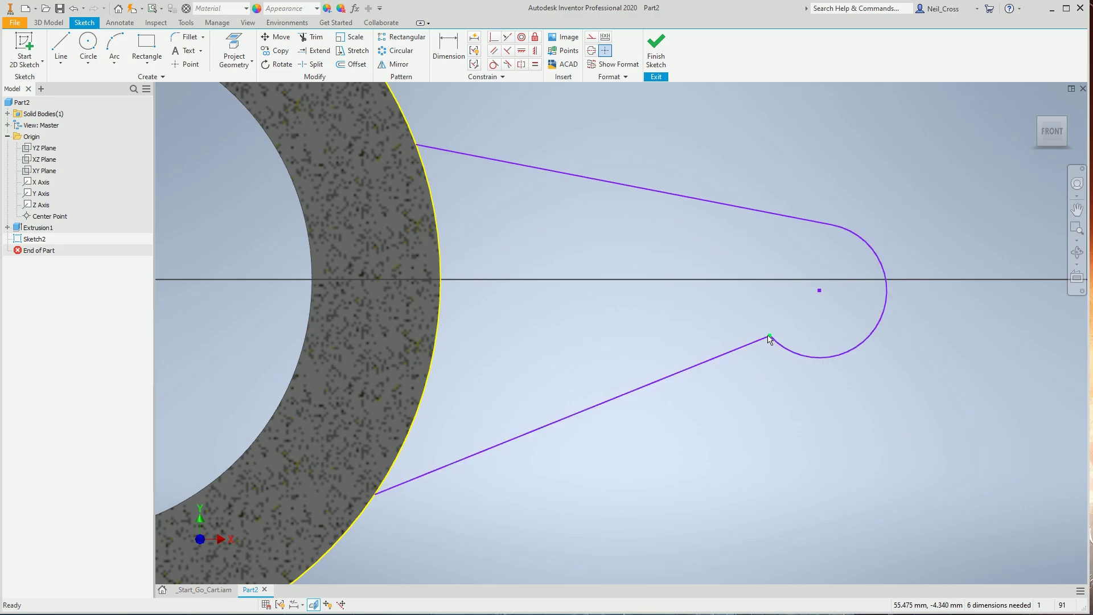
pyautogui.moveTo(769, 336); pyautogui.dragTo(789, 411)
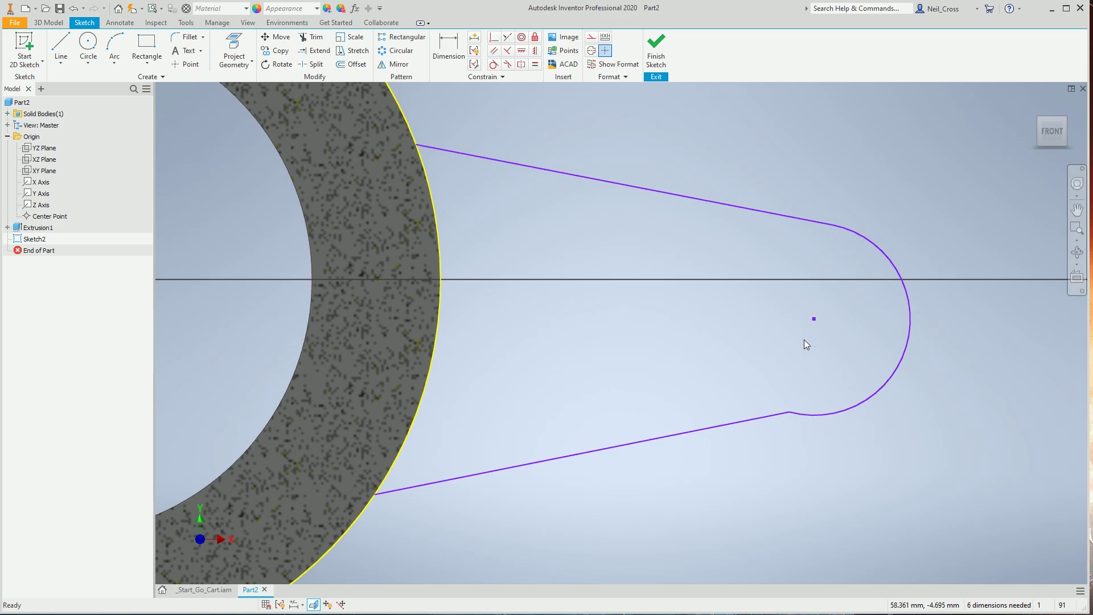
pyautogui.scroll(5, 805, 342)
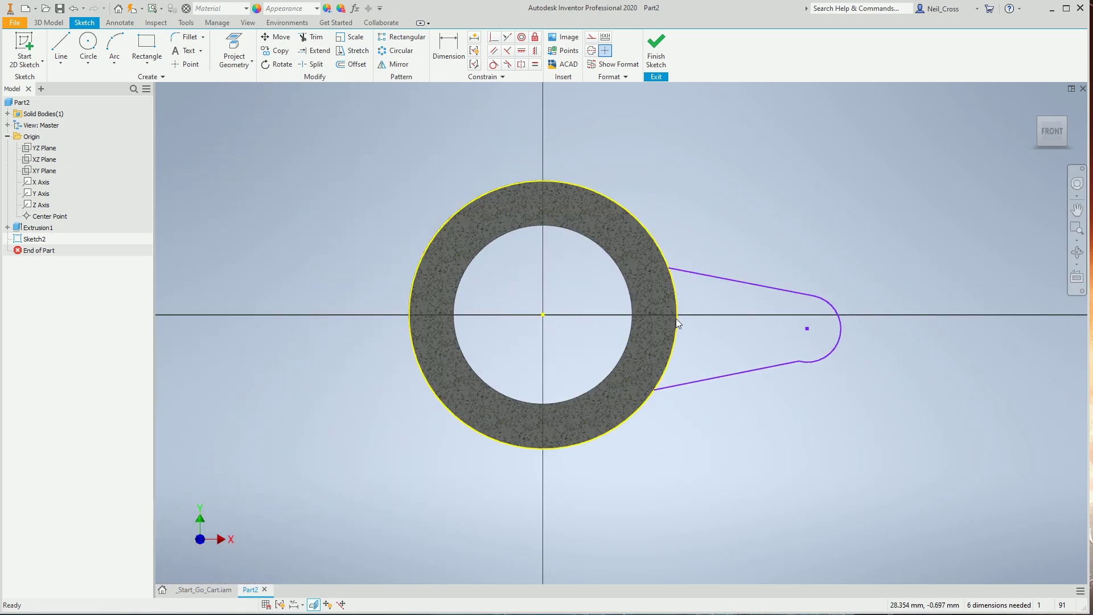
pyautogui.moveTo(808, 330); pyautogui.dragTo(797, 364)
pyautogui.scroll(-3, 769, 330)
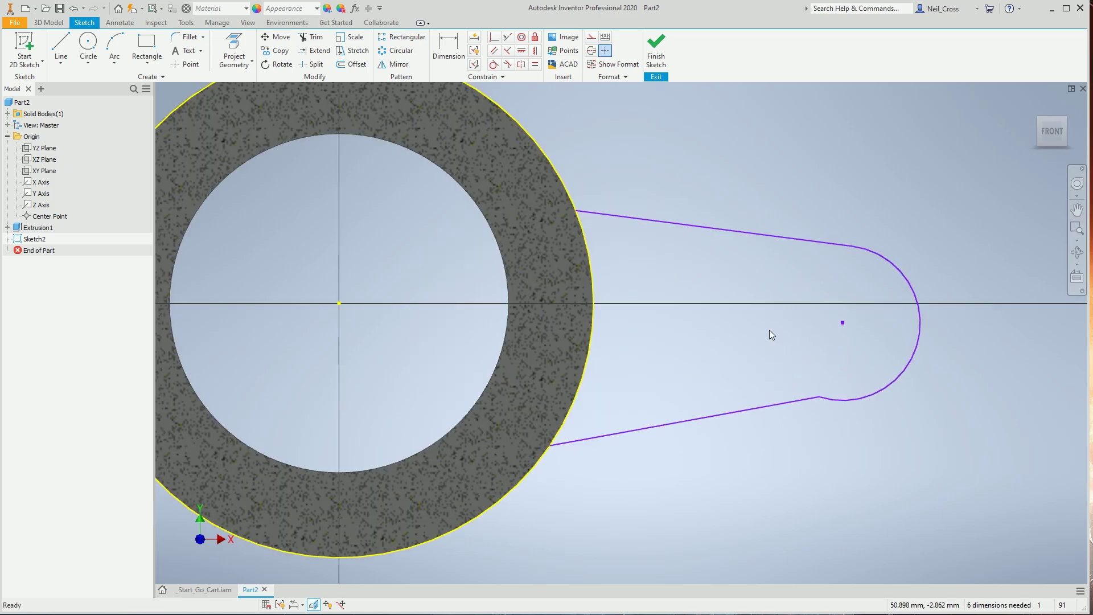
pyautogui.scroll(2, 770, 330)
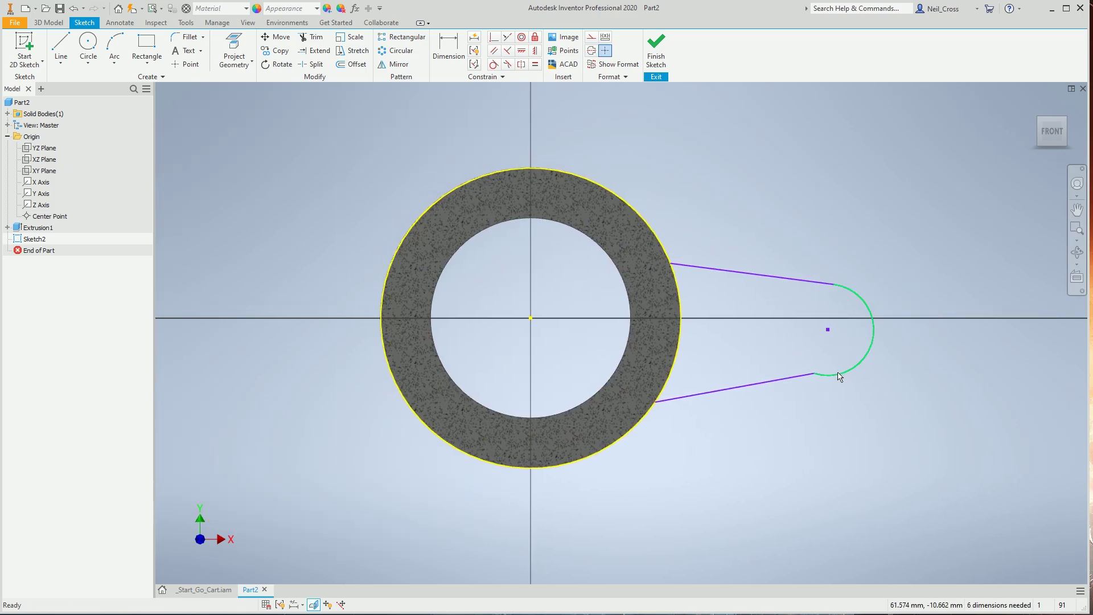
# Draw a horizontal construction line from the ring's centre point to beyond the lug's end arc
pyautogui.click(61, 46)
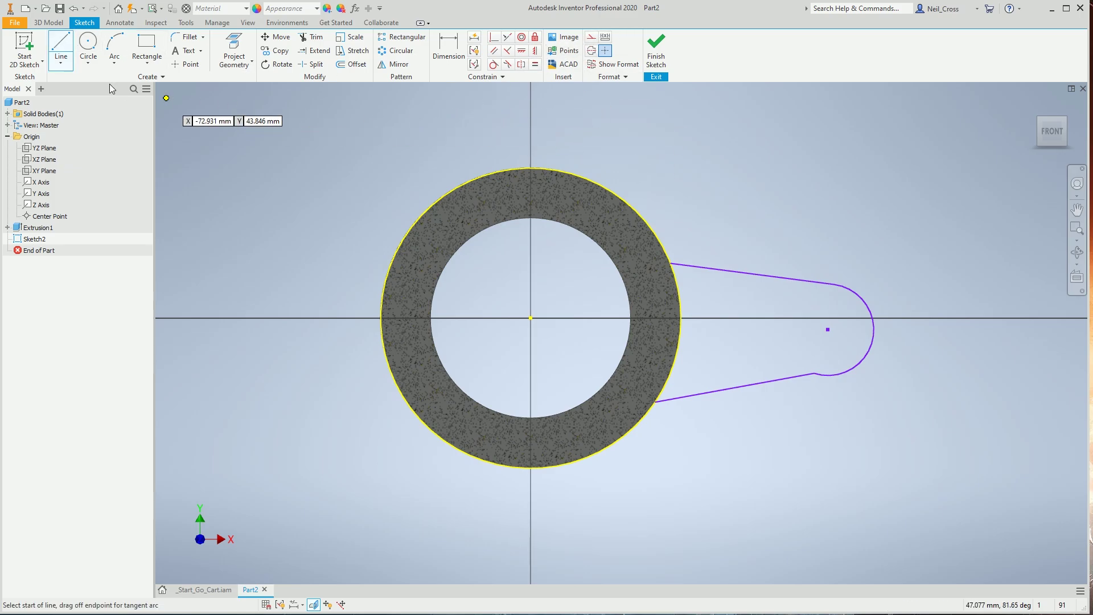
pyautogui.click(592, 38)
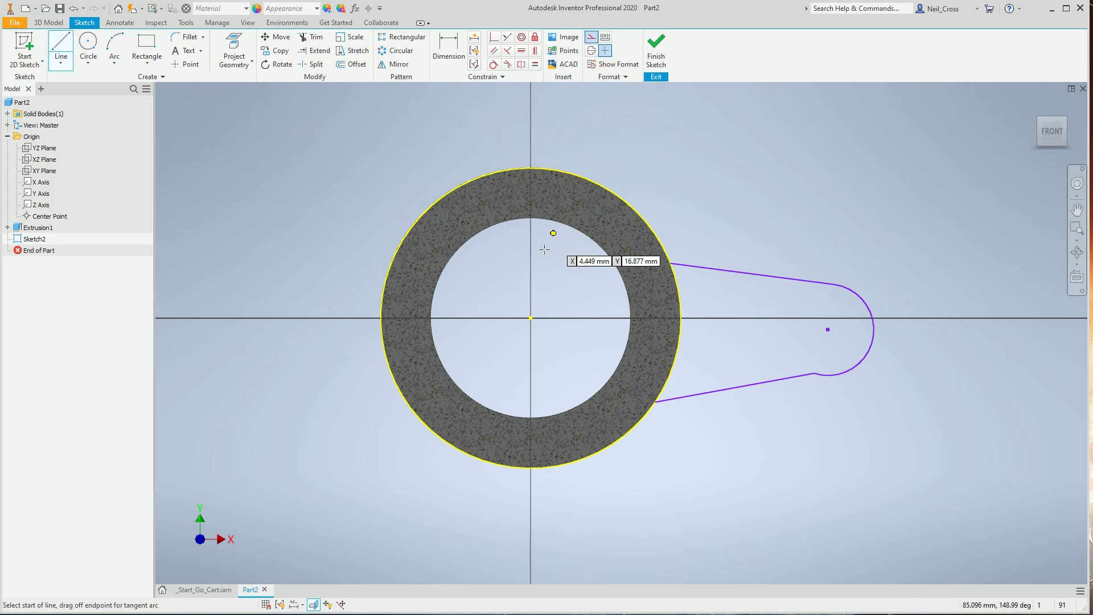
pyautogui.click(531, 318)
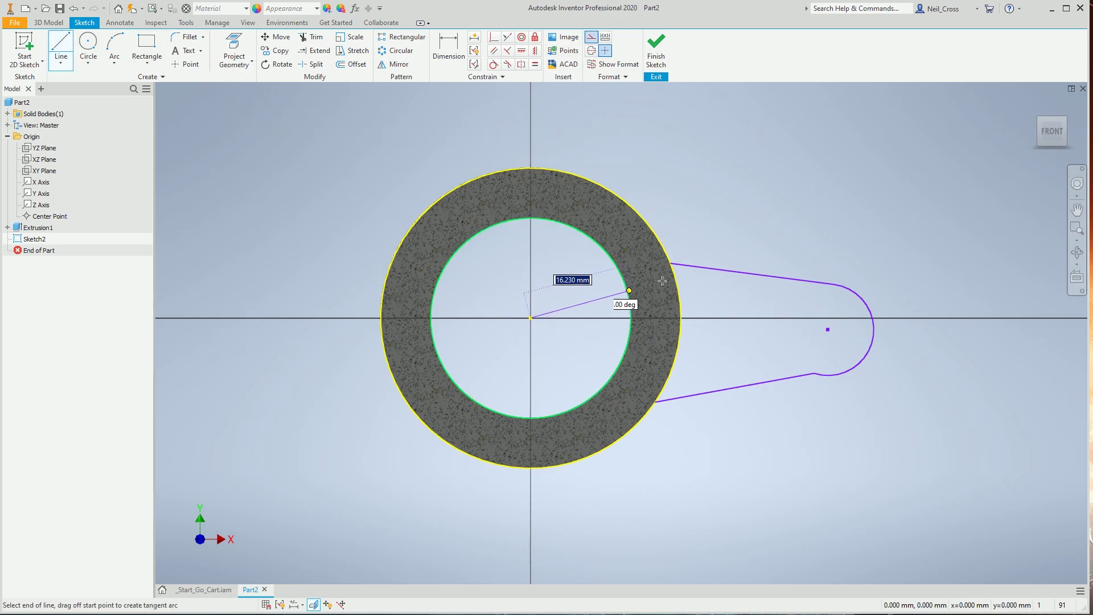
pyautogui.click(997, 318)
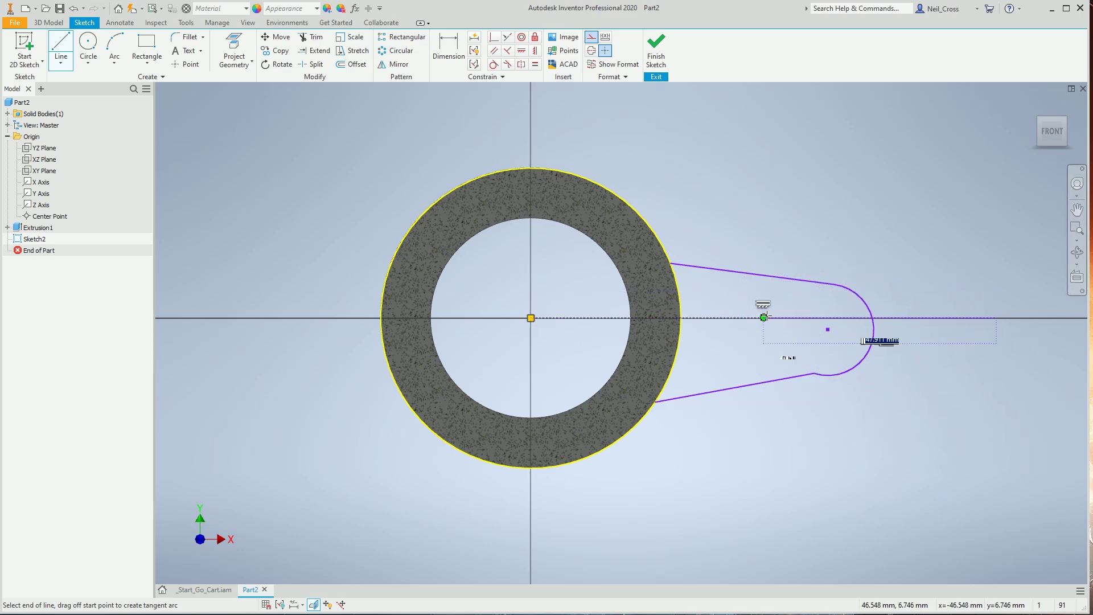
pyautogui.press('Escape')
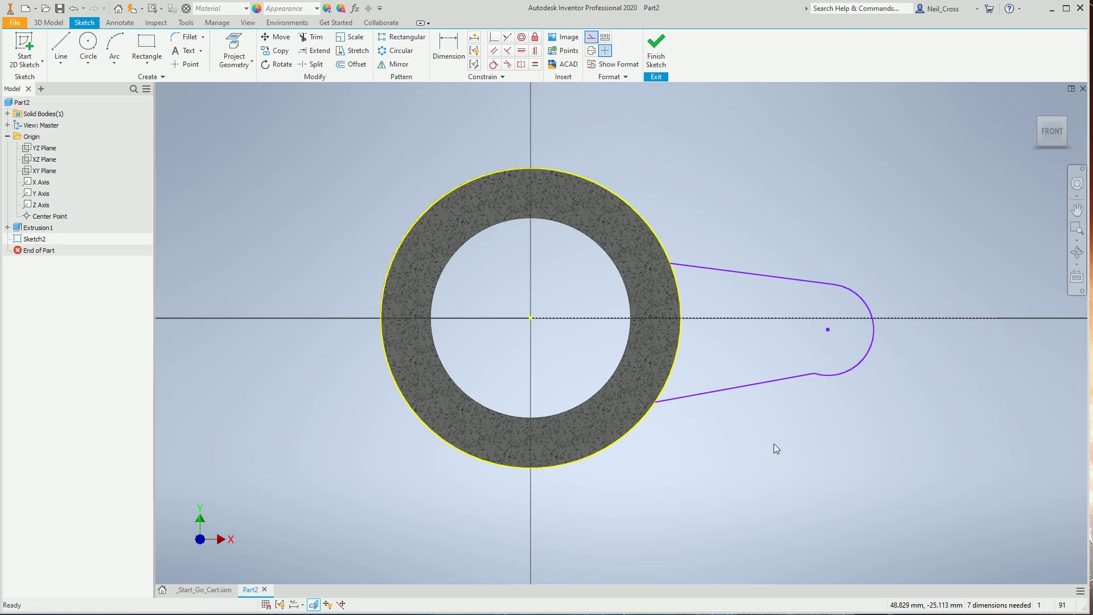
# Constrain the end arc's centre onto the construction line and make the arc tangent to the lower lug line
pyautogui.click(493, 40)
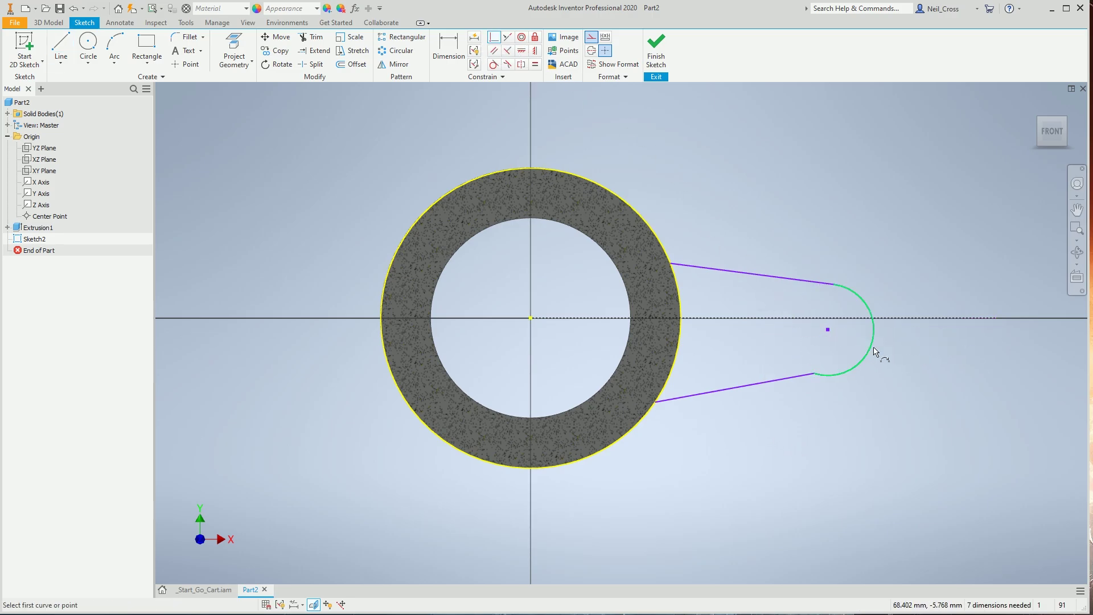
pyautogui.click(828, 328)
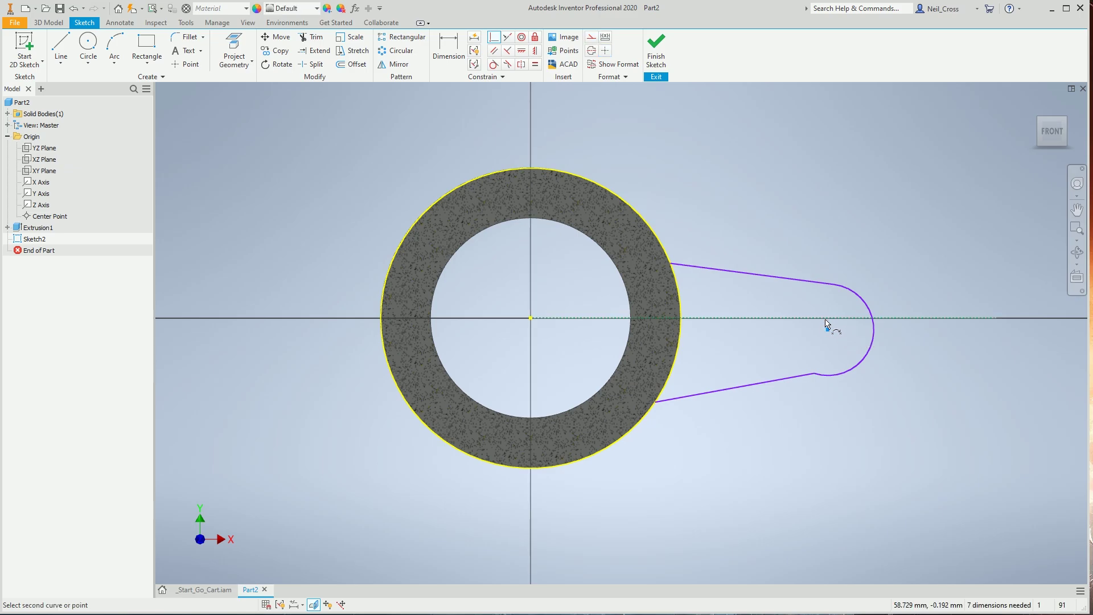
pyautogui.click(828, 327)
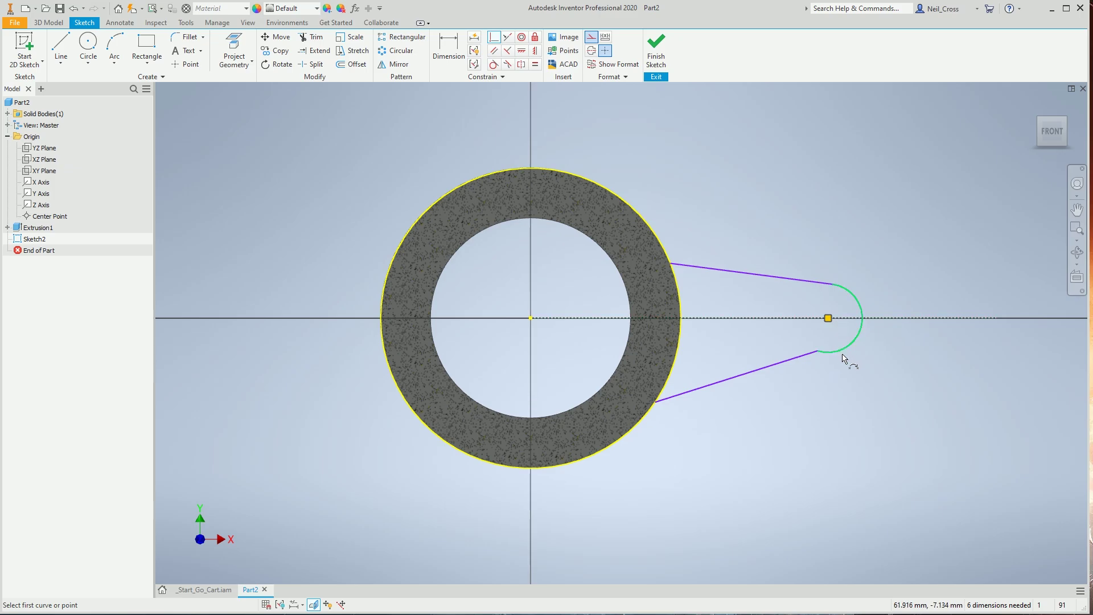
pyautogui.click(494, 65)
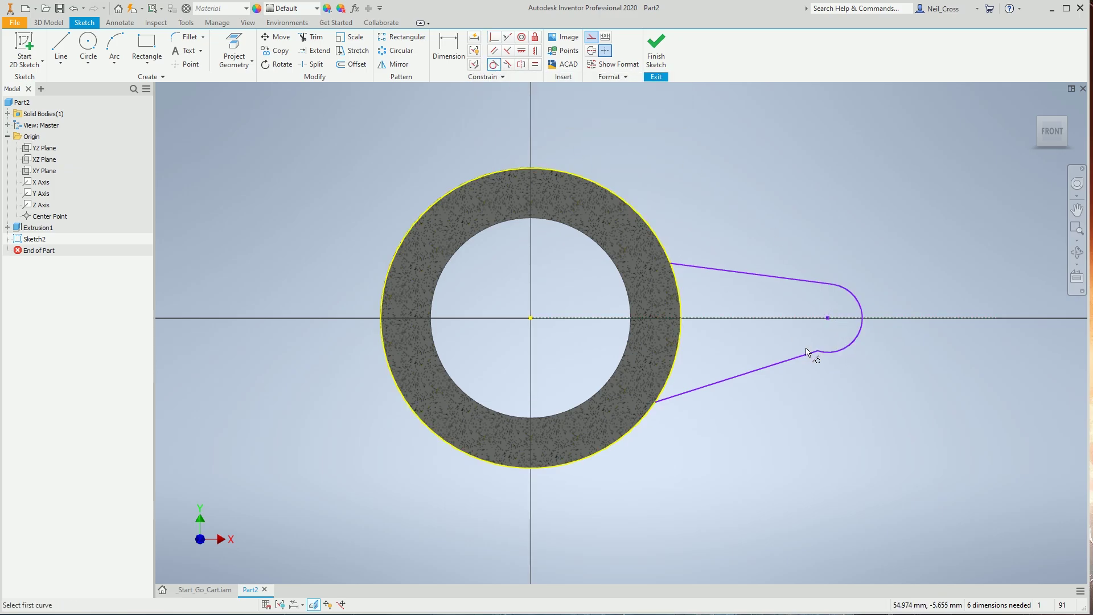
pyautogui.click(827, 357)
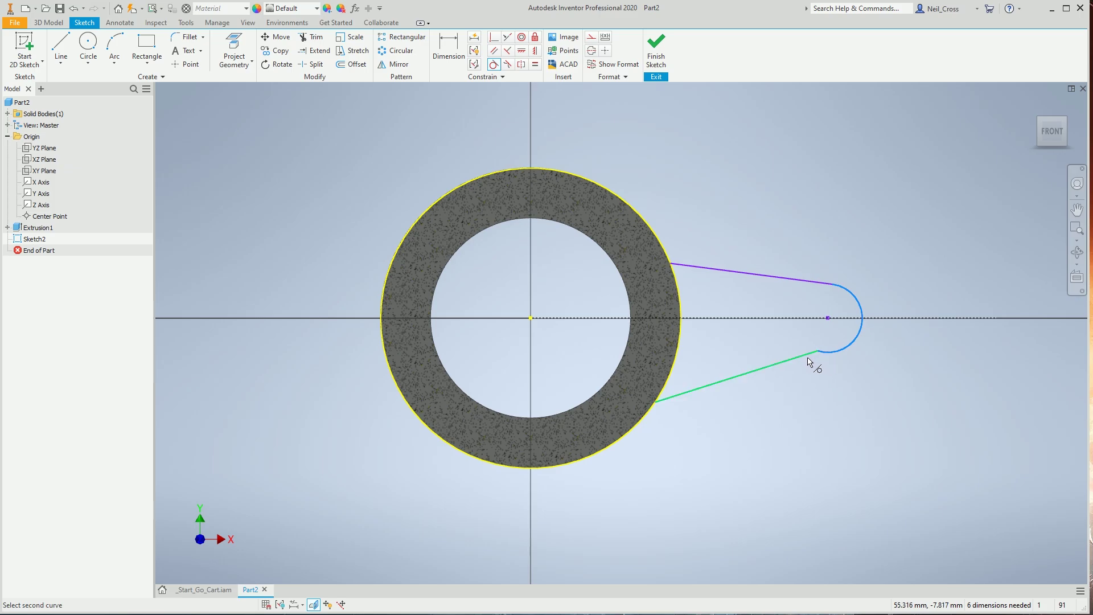
pyautogui.click(812, 365)
# Make the two lug lines symmetric about the construction line and slide the upper line's end along the ring's edge to narrow the lug
pyautogui.scroll(3, 849, 378)
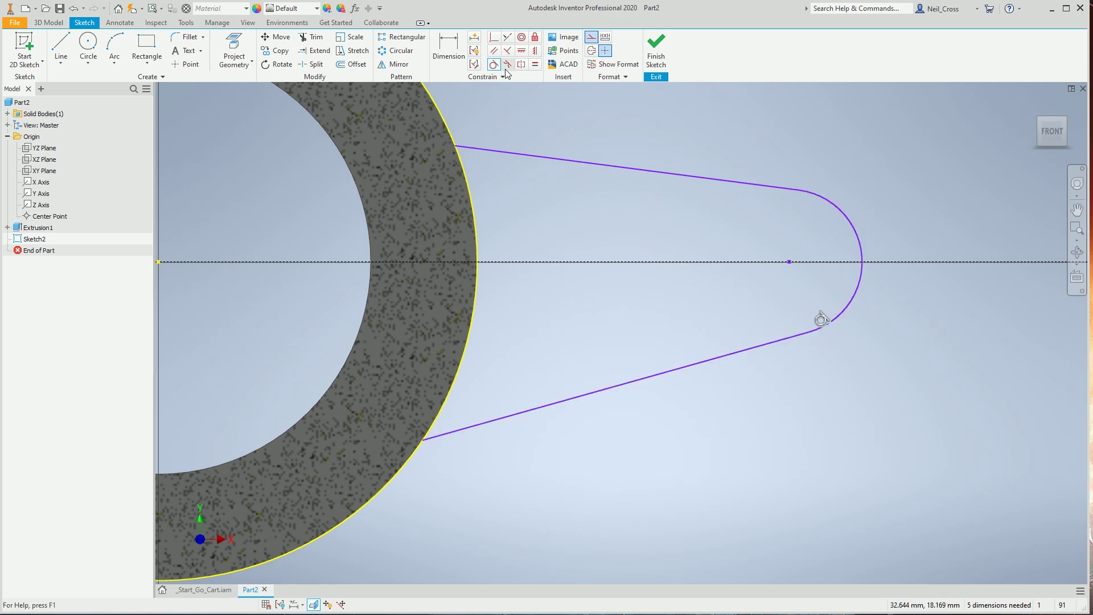
pyautogui.click(522, 65)
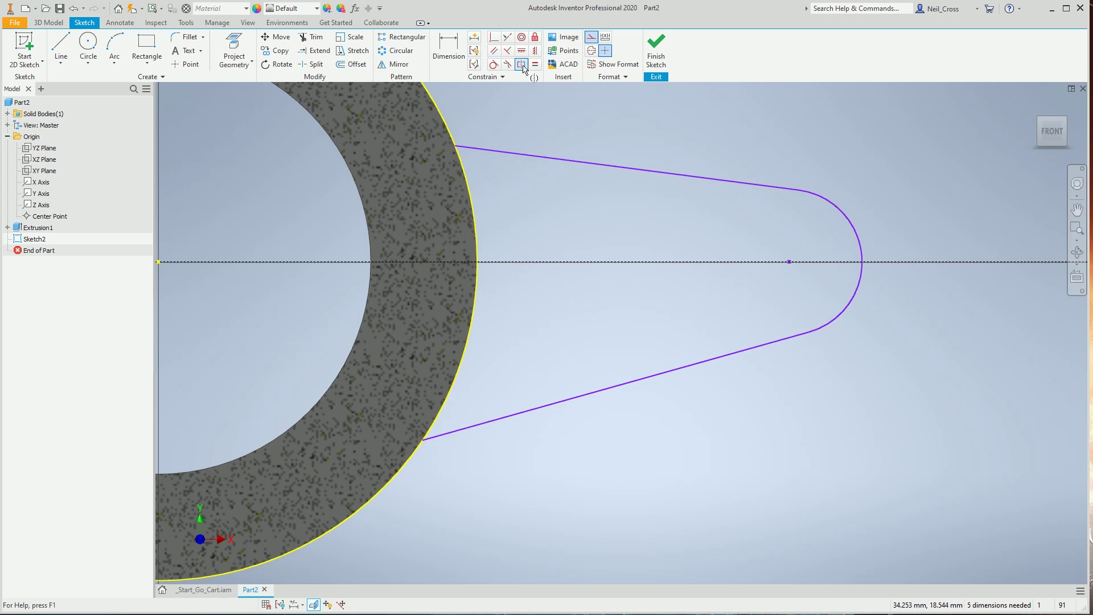
pyautogui.click(629, 171)
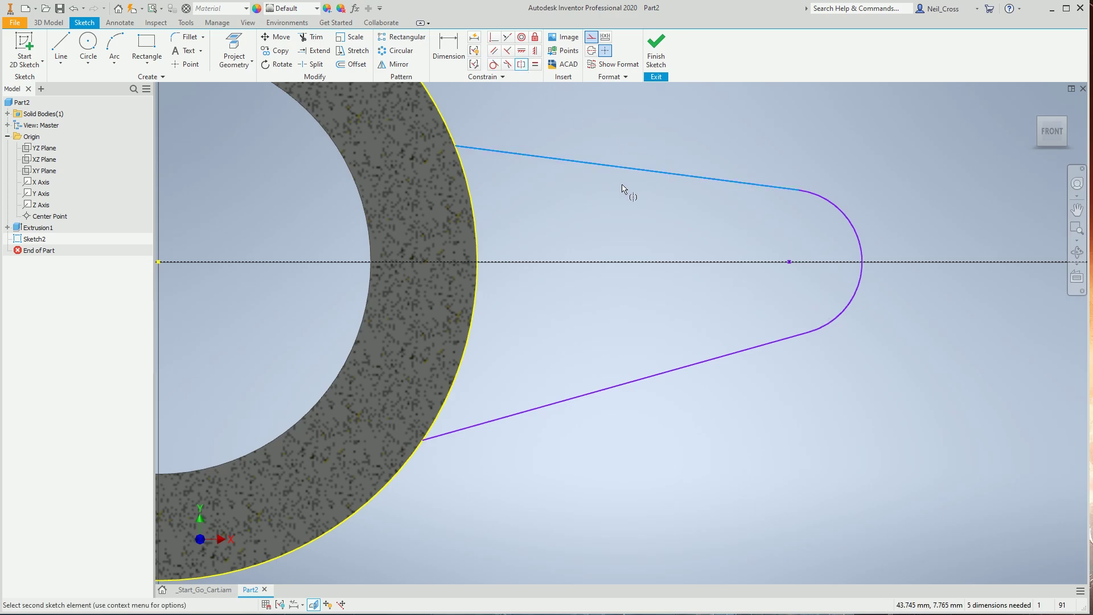
pyautogui.click(624, 385)
pyautogui.click(635, 263)
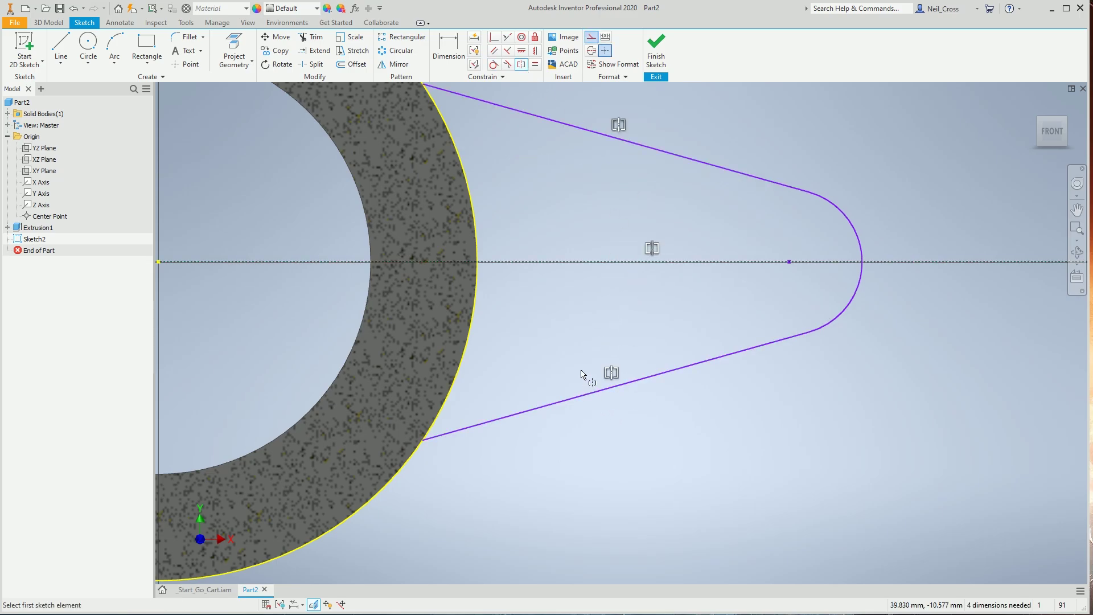
pyautogui.moveTo(470, 153); pyautogui.dragTo(547, 225, button='middle')
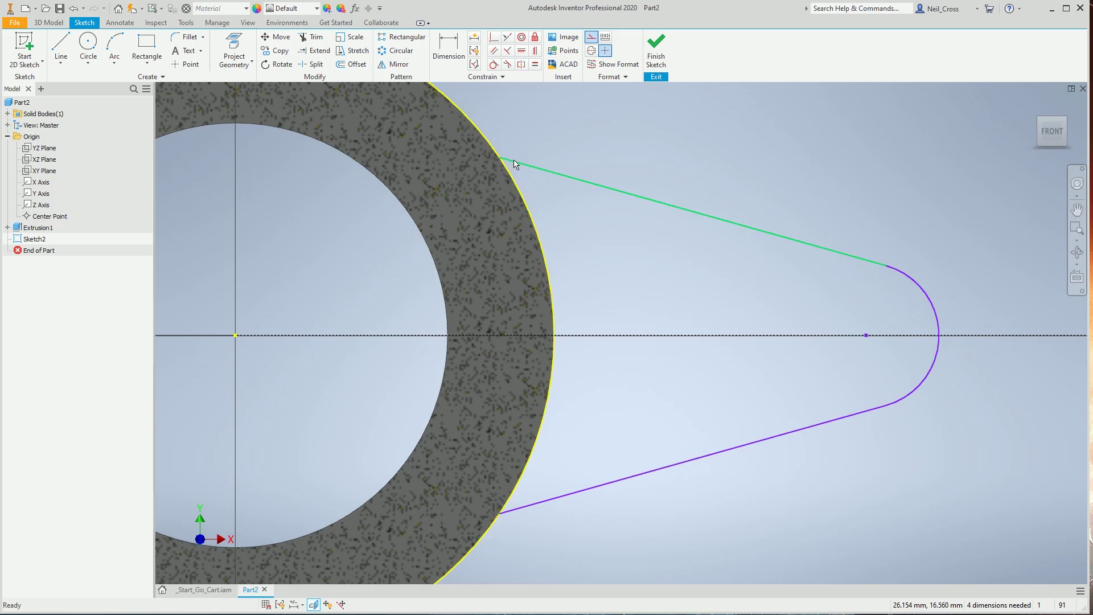
pyautogui.moveTo(499, 160)
pyautogui.mouseDown()
pyautogui.moveTo(504, 167)
pyautogui.moveTo(464, 108)
pyautogui.moveTo(545, 241)
pyautogui.moveTo(530, 189)
pyautogui.moveTo(521, 195)
pyautogui.mouseUp()
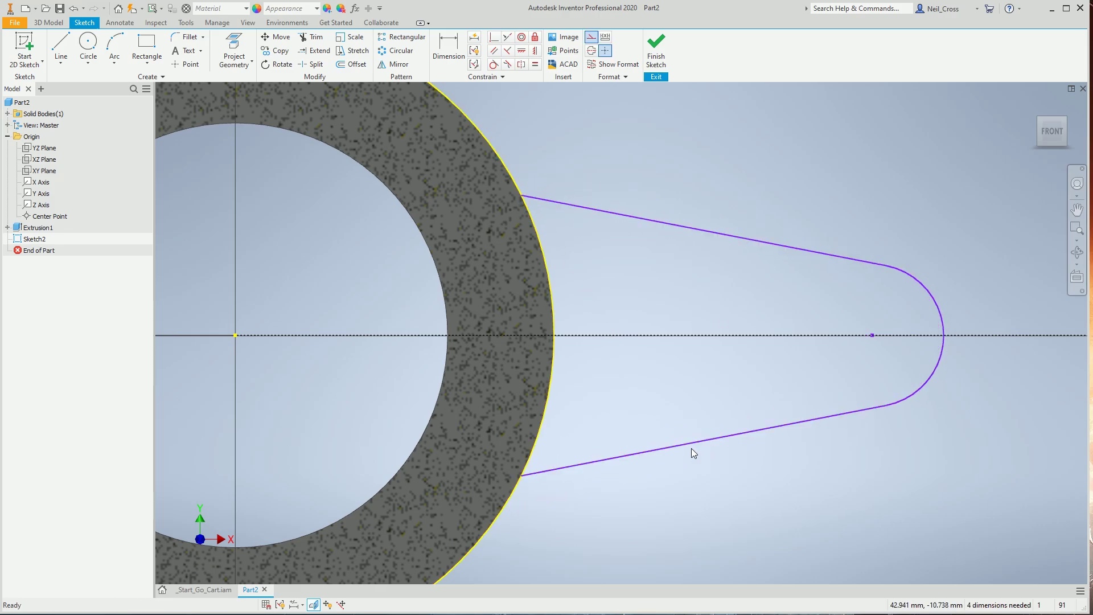
# Dimension the lug's end arc with a radius of 6 mm
pyautogui.click(444, 57)
pyautogui.click(930, 300)
pyautogui.click(971, 274)
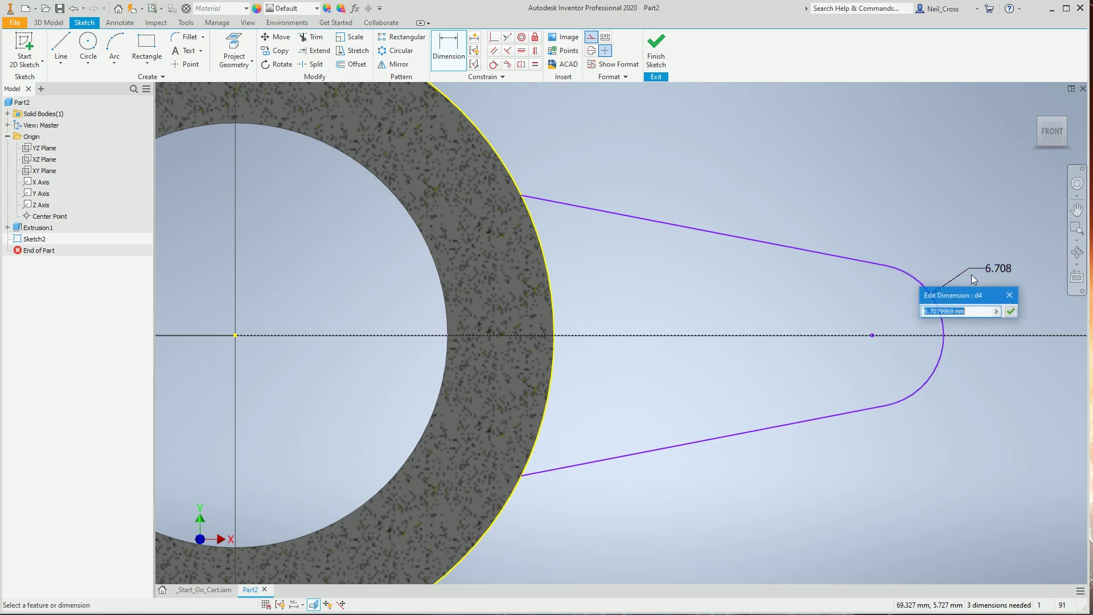
pyautogui.write('6')
pyautogui.press('Return')
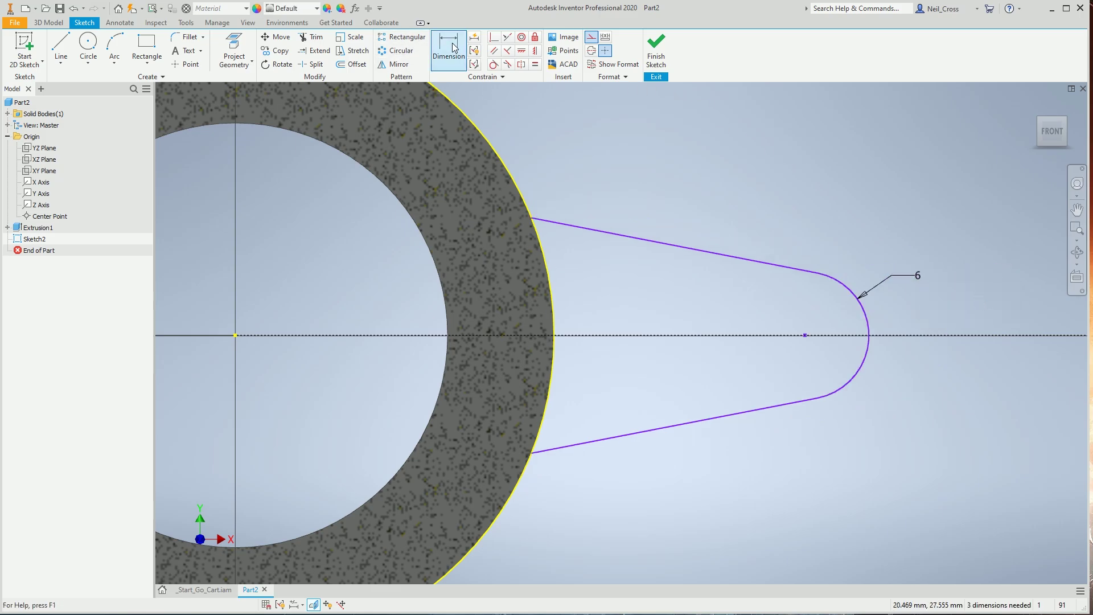
# Dimension the angle between the two lug lines and set it to 20 degrees
pyautogui.click(723, 266)
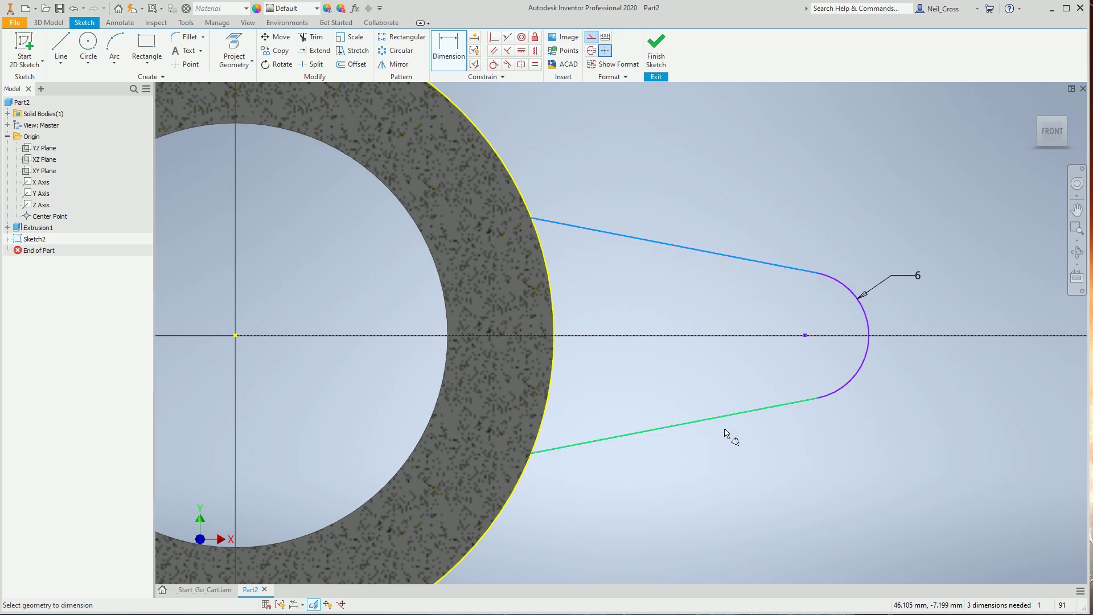
pyautogui.click(718, 418)
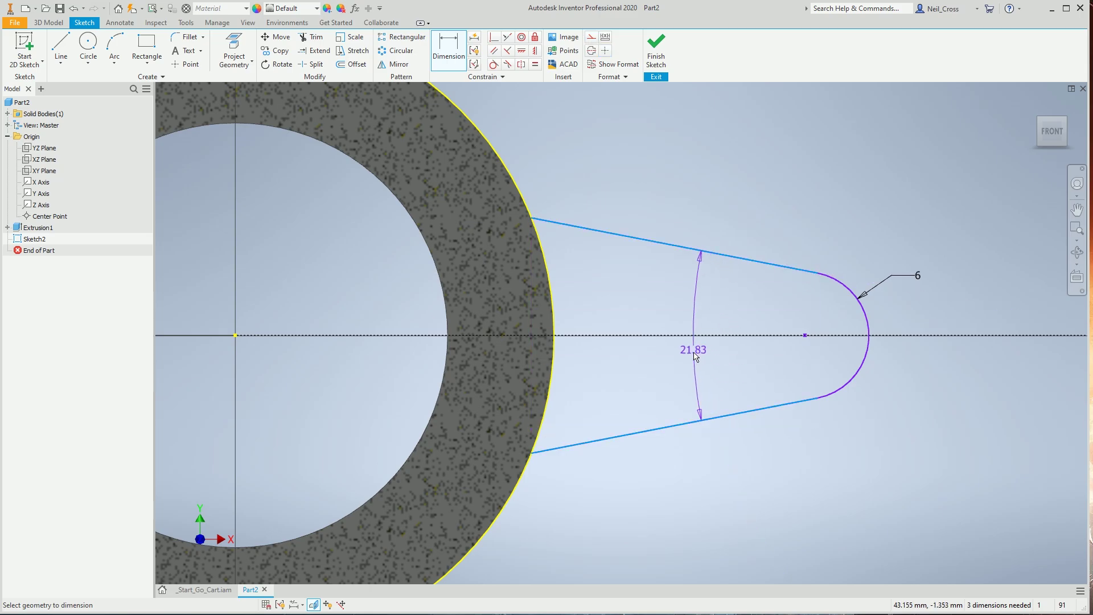
pyautogui.click(695, 366)
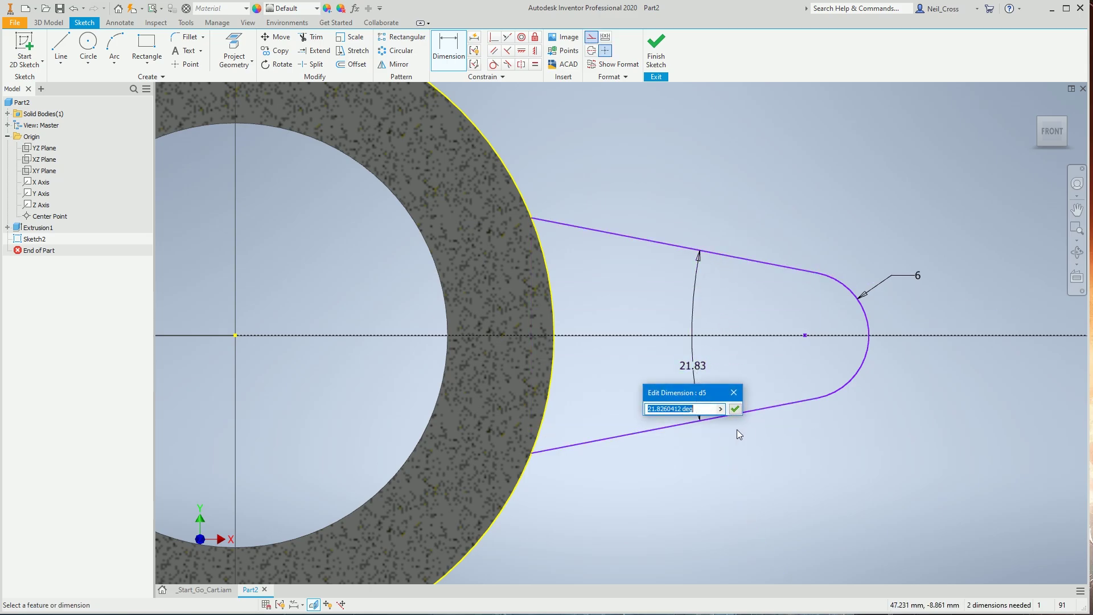
pyautogui.write('20')
pyautogui.press('Return')
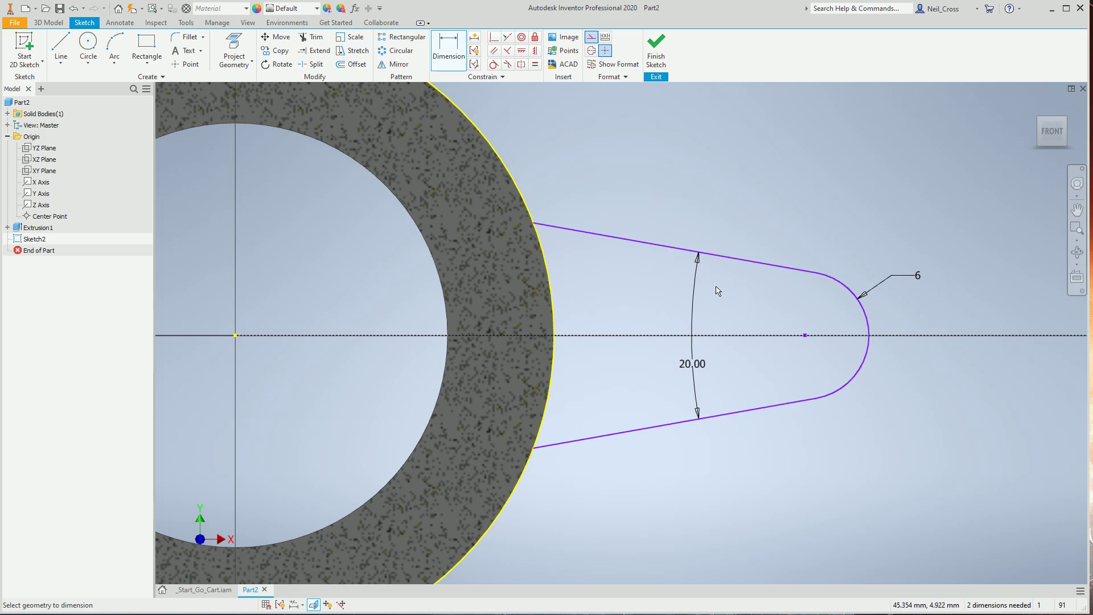
pyautogui.scroll(-3, 683, 403)
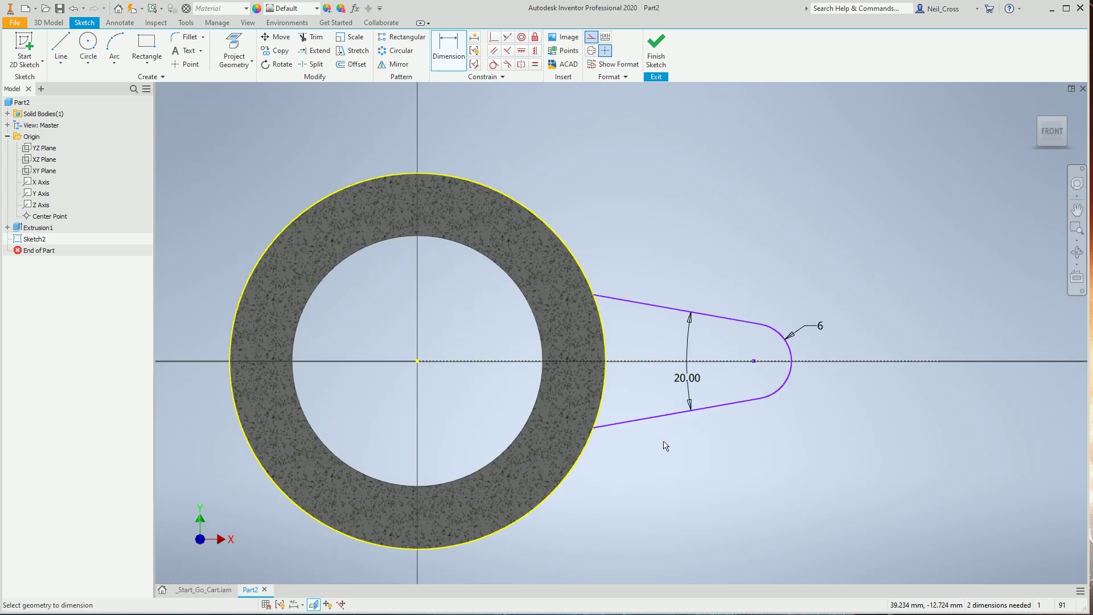
pyautogui.press('Escape')
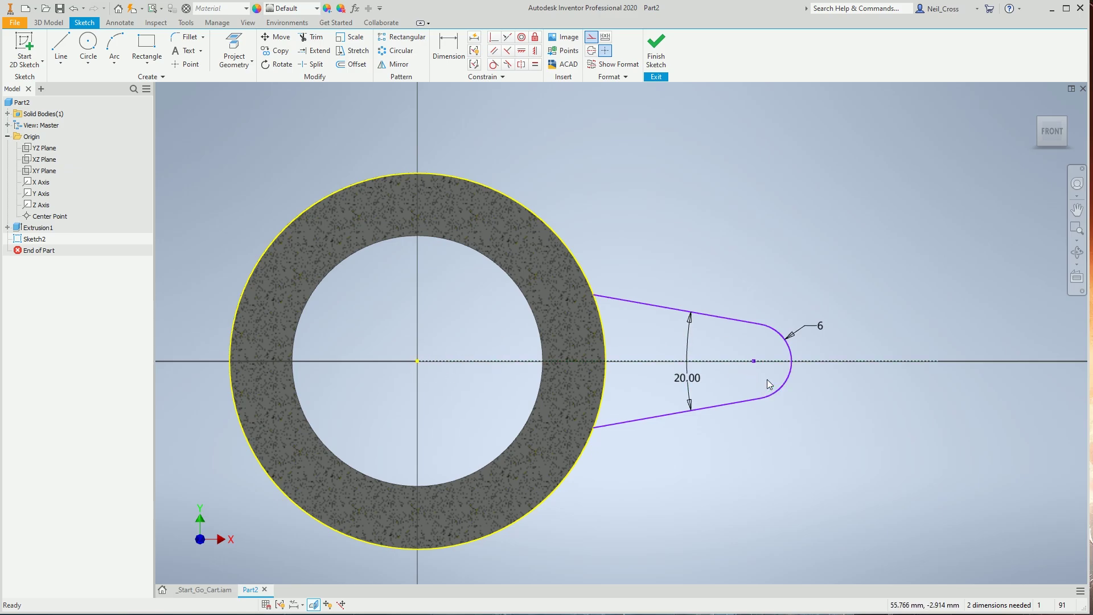
# Test the lug's remaining freedom by pulling its arc centre along the construction line, and finish the sketch
pyautogui.moveTo(755, 362); pyautogui.dragTo(712, 345)
pyautogui.press('Escape')
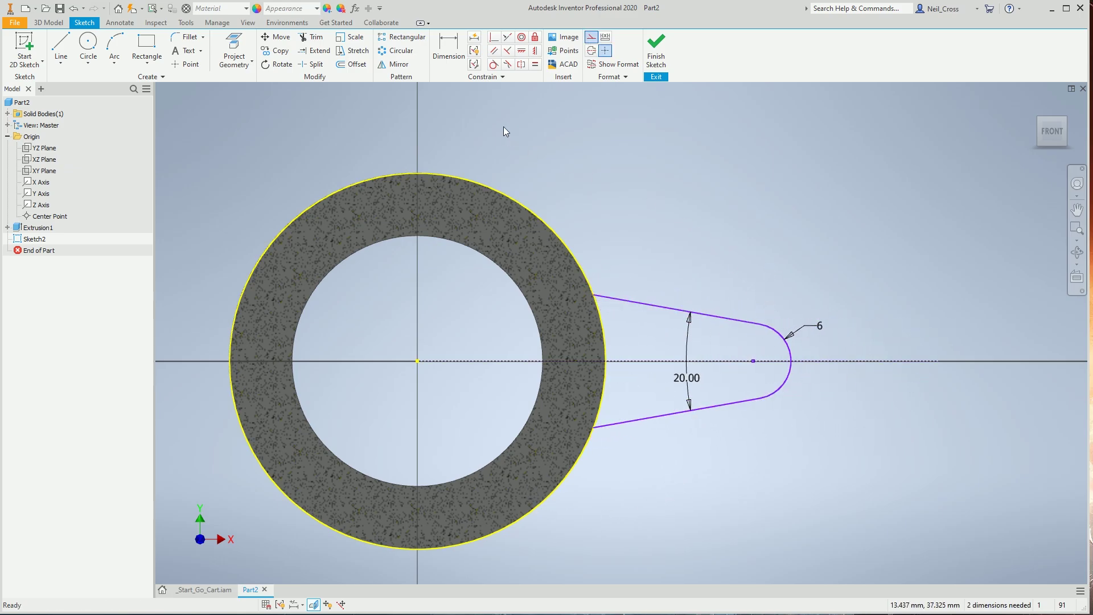
pyautogui.click(655, 48)
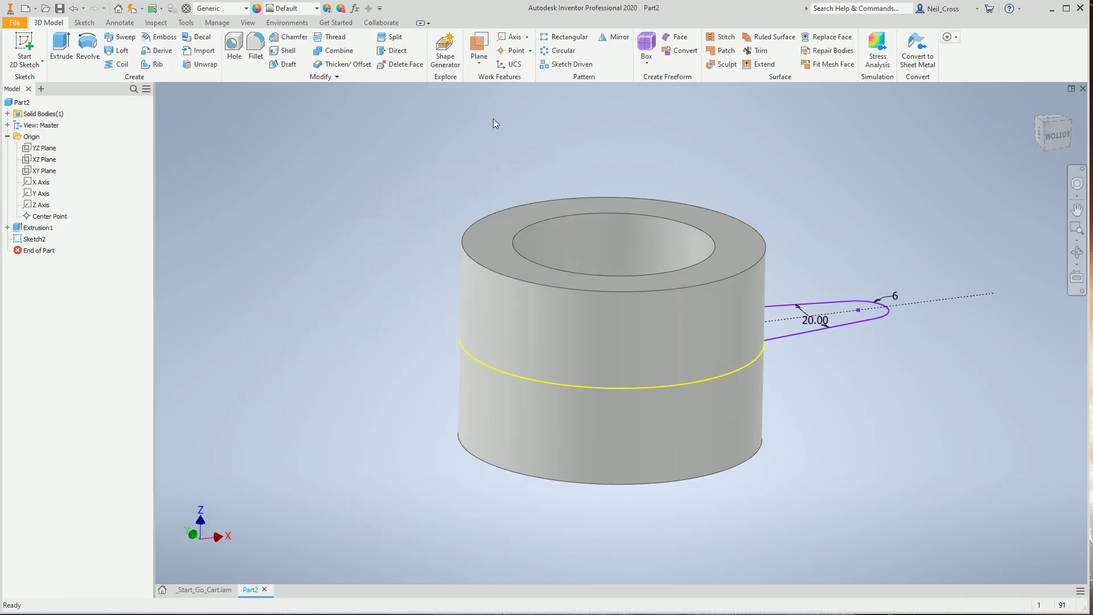
# Extrude the lug profile 12 mm symmetrically about its sketch plane, joined to the ring
pyautogui.click(64, 58)
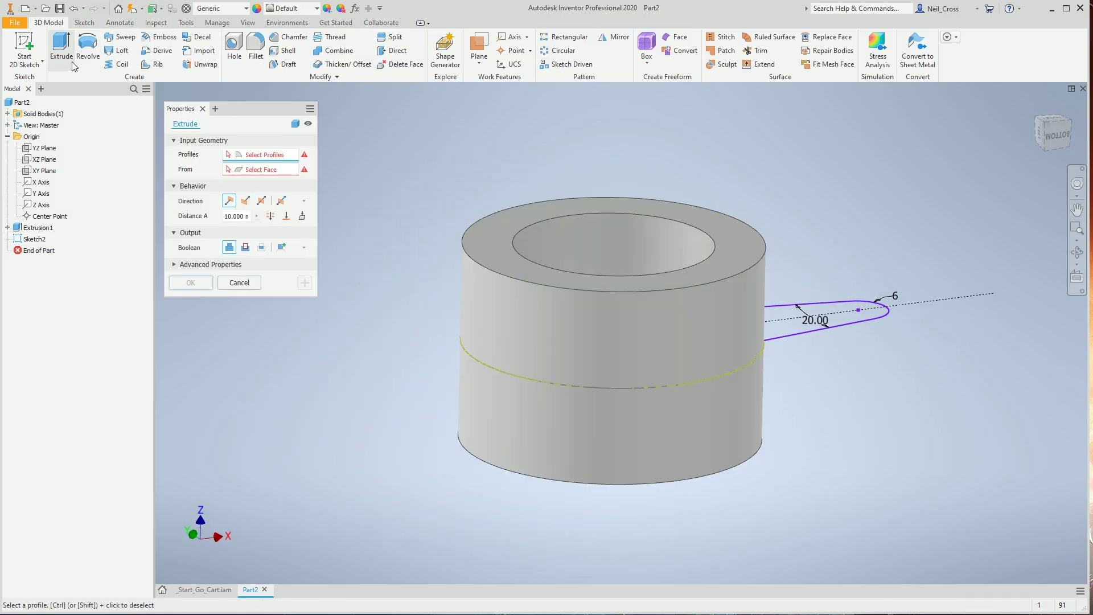
pyautogui.click(844, 319)
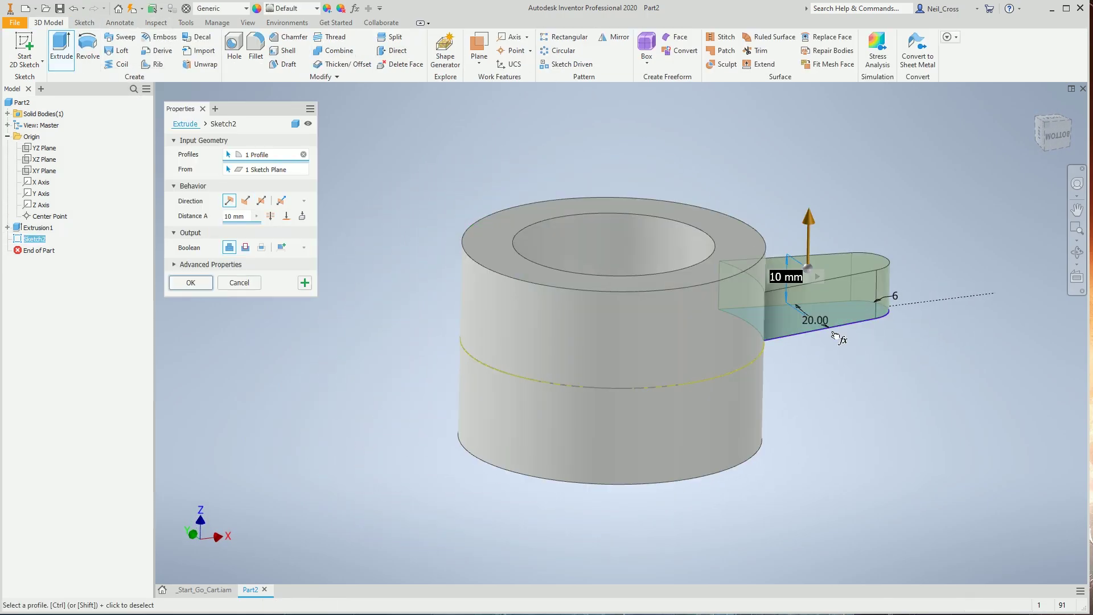
pyautogui.press('F4')
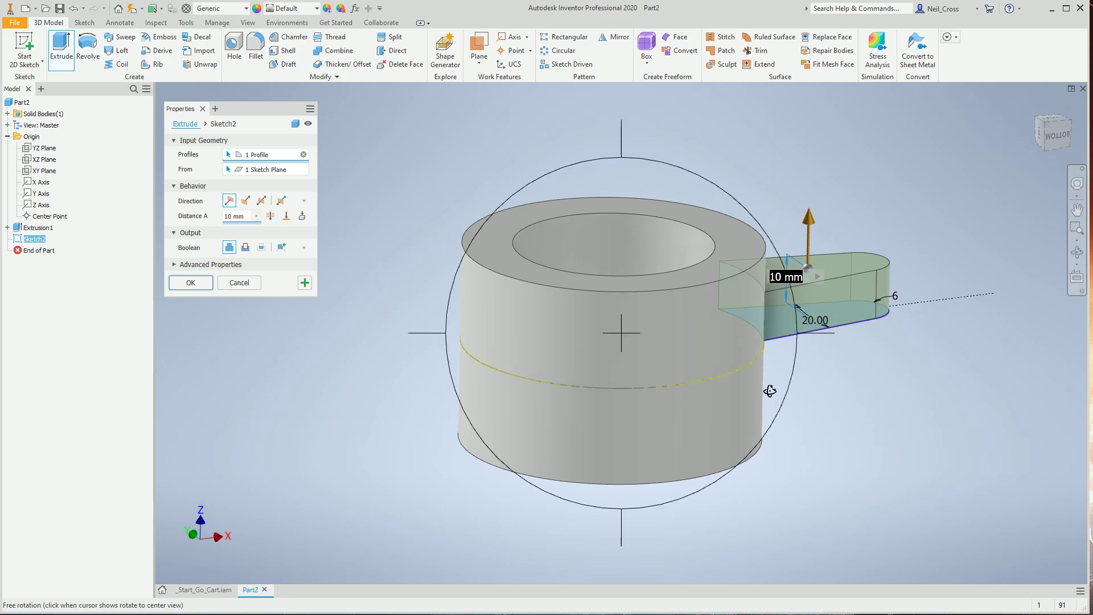
pyautogui.press('F4')
pyautogui.moveTo(699, 355); pyautogui.dragTo(535, 471)
pyautogui.press('Escape')
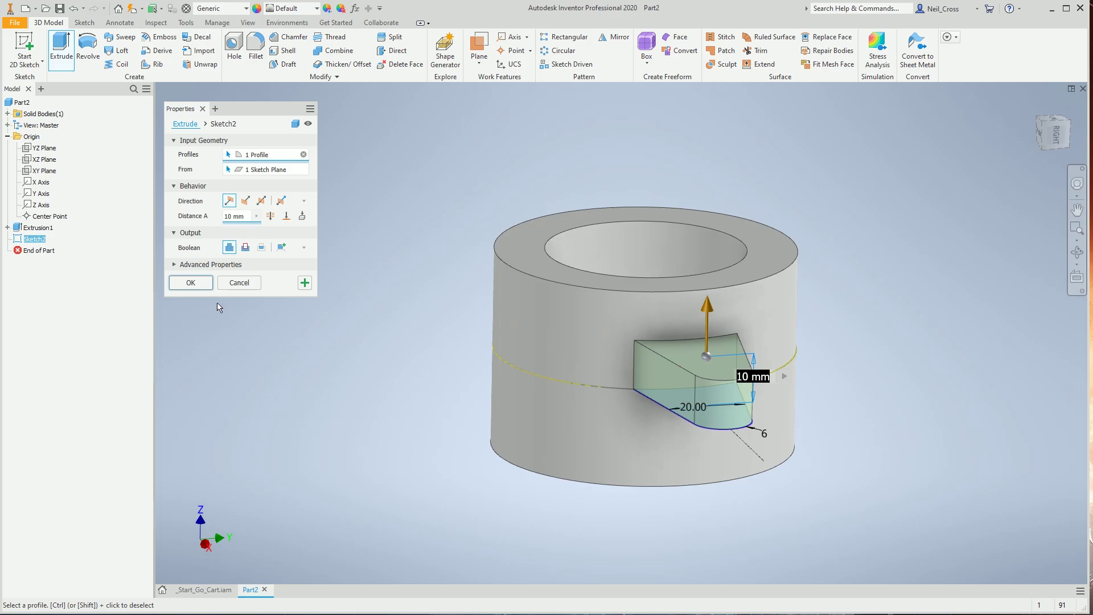
pyautogui.click(227, 216)
pyautogui.write('12')
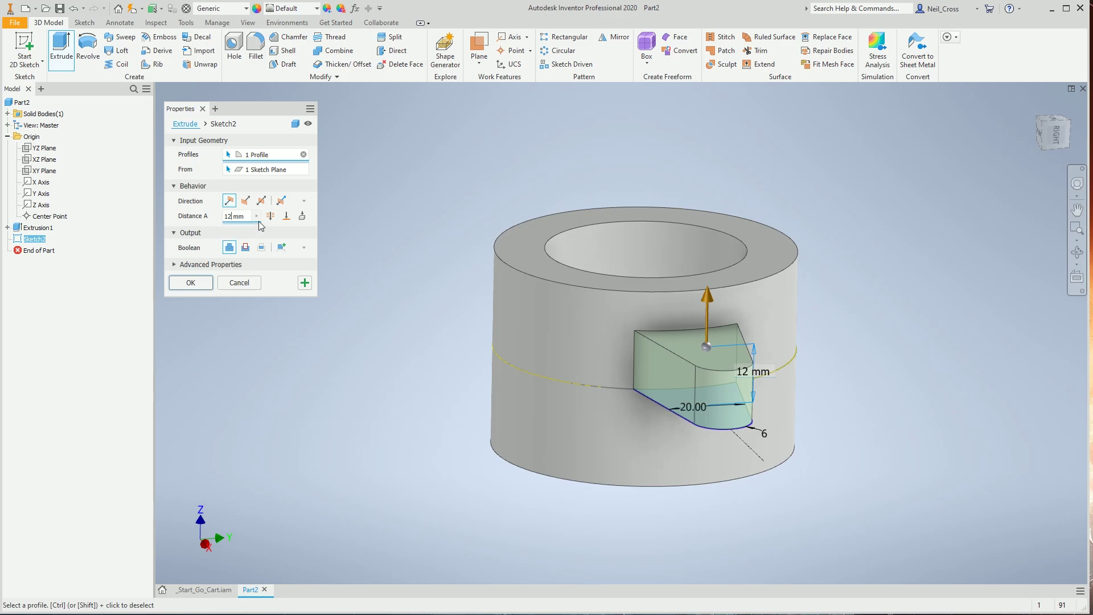
pyautogui.click(262, 200)
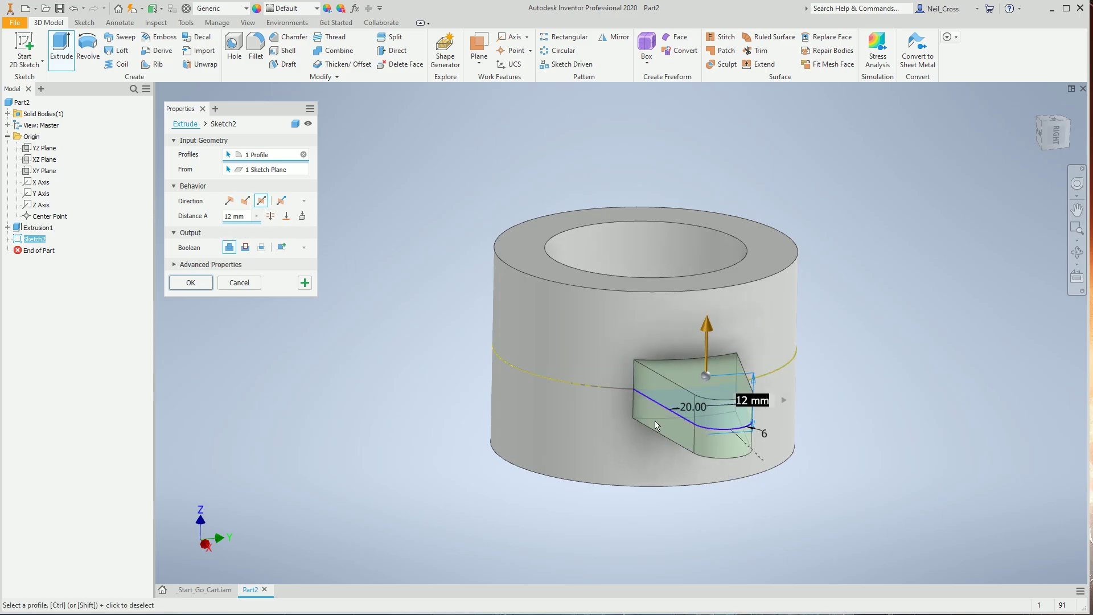
pyautogui.keyDown('shift'); pyautogui.moveTo(637, 449); pyautogui.dragTo(797, 428, button='middle'); pyautogui.keyUp('shift')
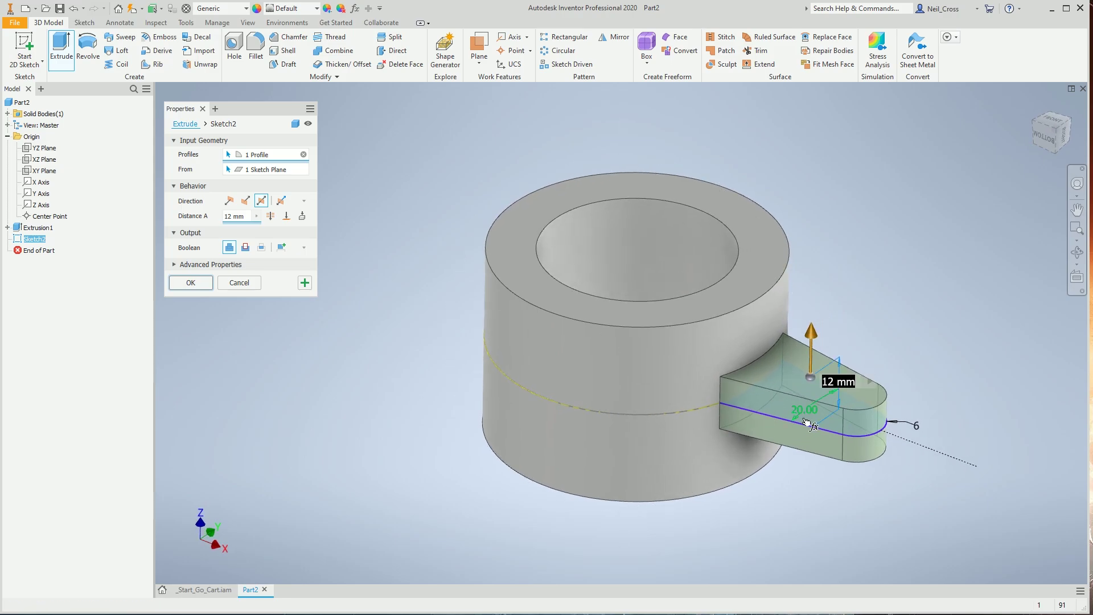
pyautogui.click(190, 283)
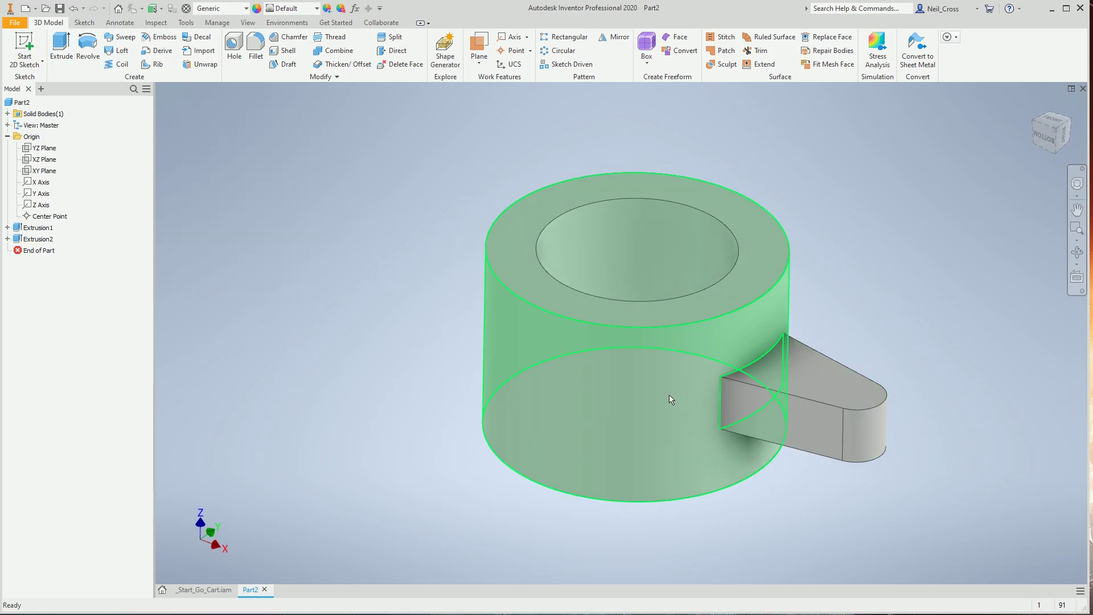
pyautogui.keyDown('shift'); pyautogui.moveTo(683, 410); pyautogui.dragTo(740, 399, button='middle'); pyautogui.keyUp('shift')
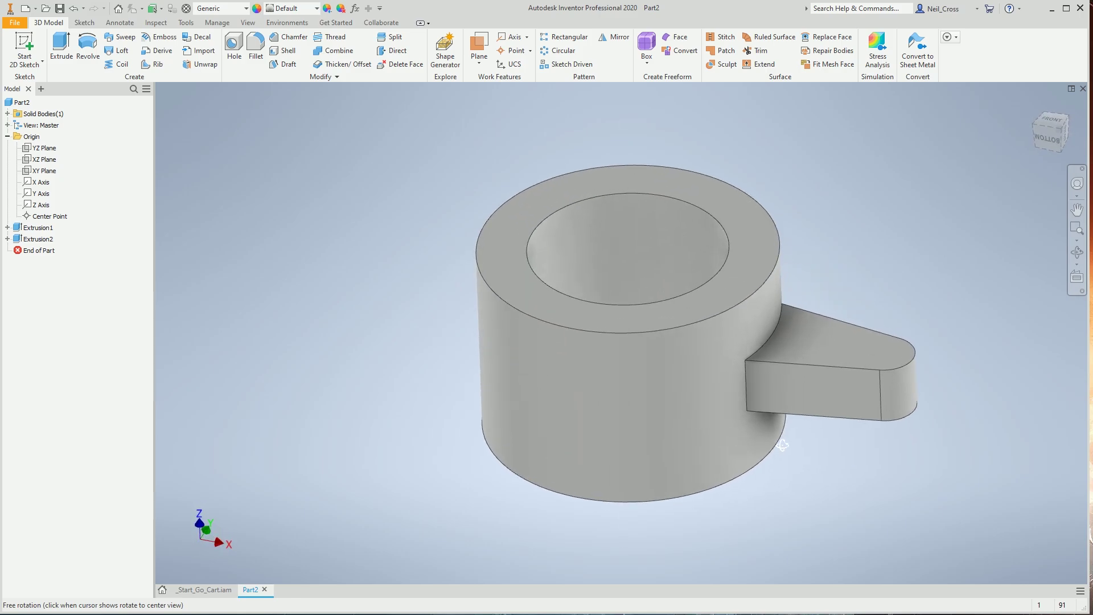
# Examine the repeated holes in the rear sprocket of the _Start_Go_Cart assembly and return to Part2
pyautogui.click(201, 590)
pyautogui.scroll(-5, 668, 413)
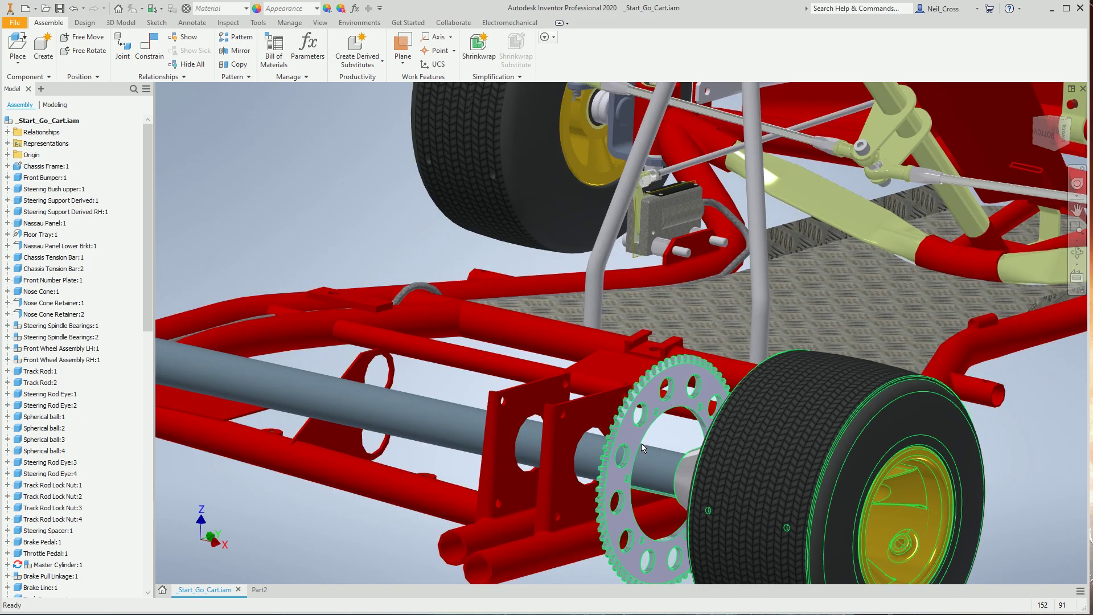
pyautogui.scroll(-5, 642, 447)
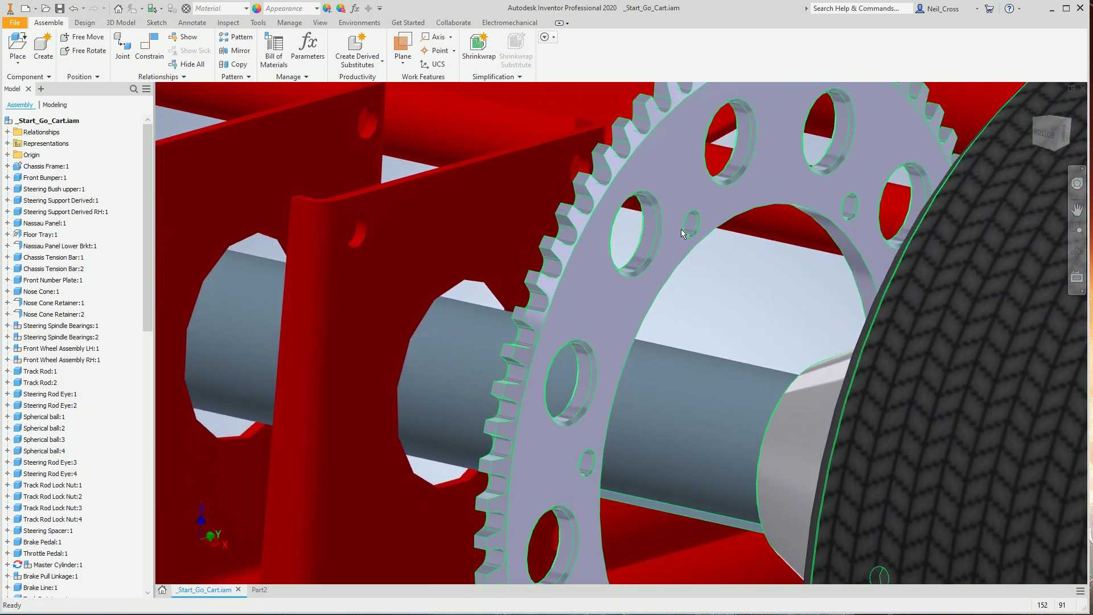
pyautogui.scroll(5, 709, 281)
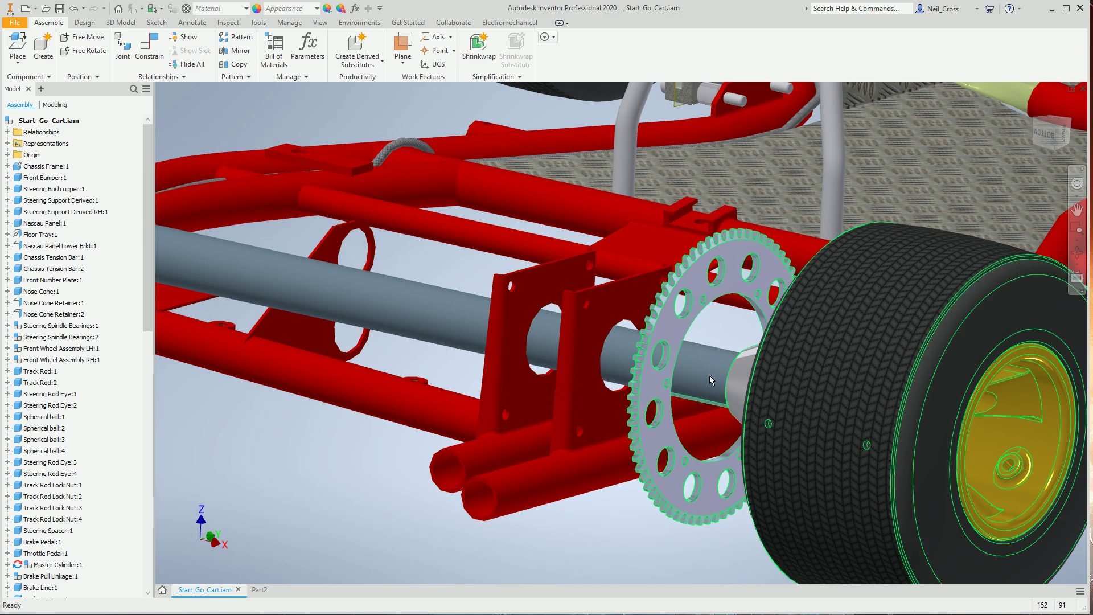
pyautogui.click(259, 590)
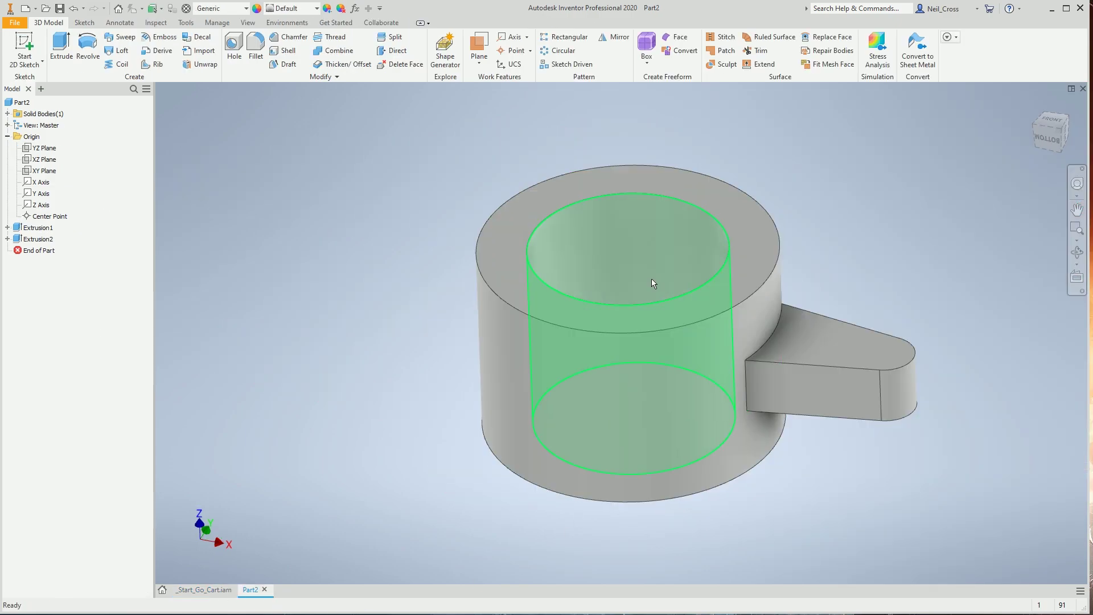
# Create a circular pattern of the lug about the ring's bore axis with 6 occurrences over 360 degrees
pyautogui.click(559, 51)
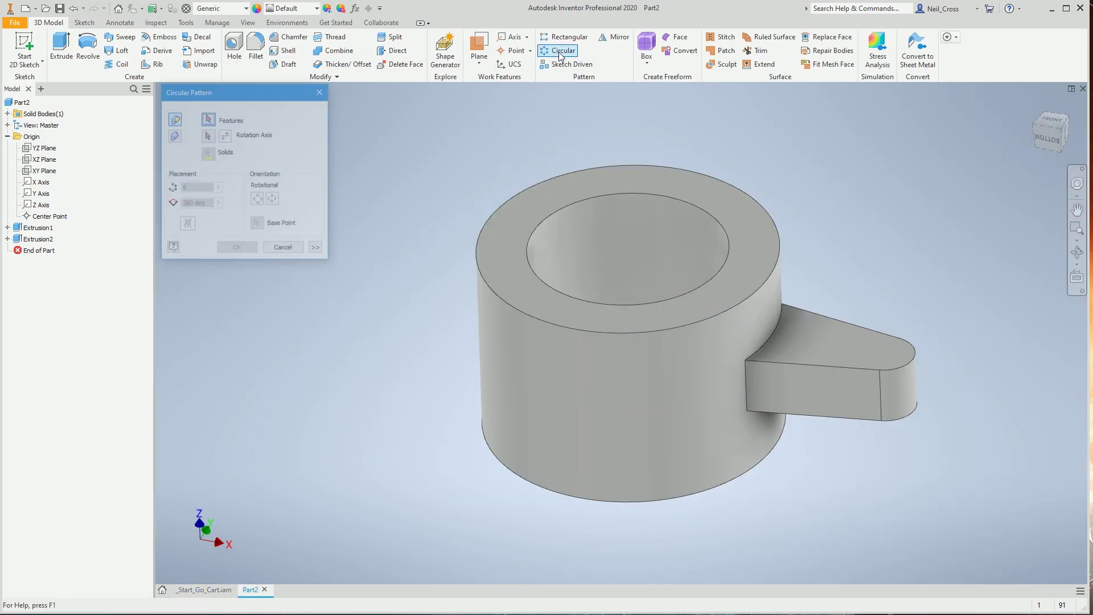
pyautogui.click(846, 392)
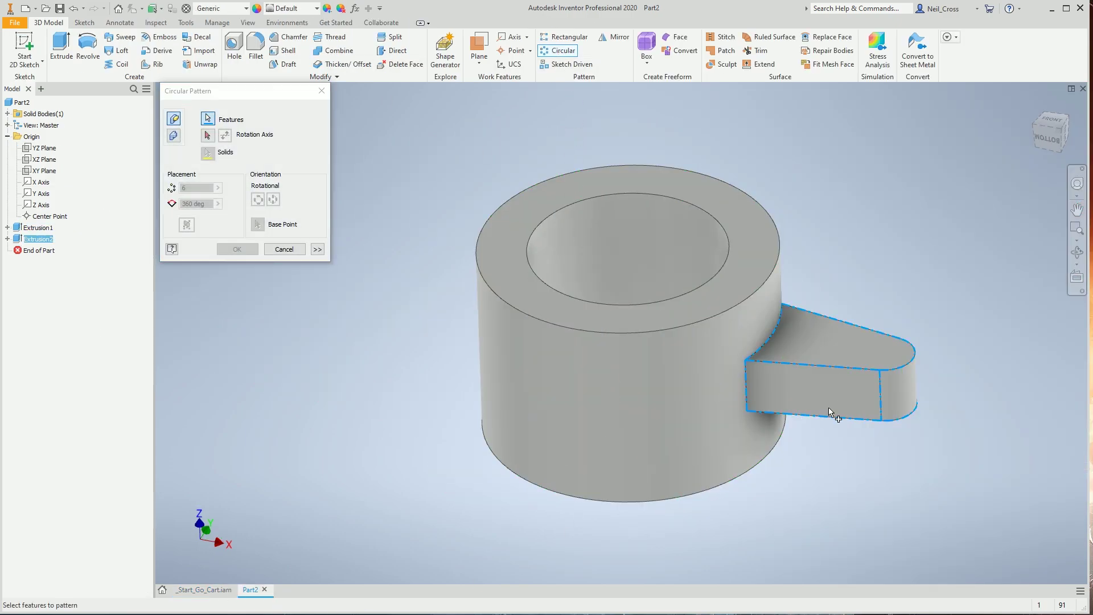
pyautogui.click(206, 135)
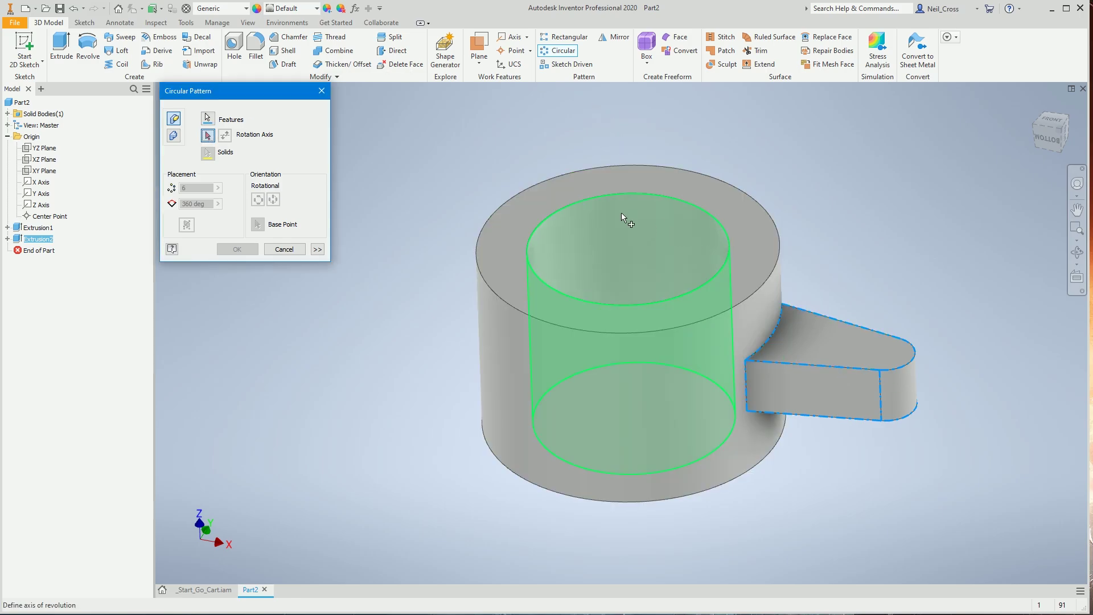
pyautogui.click(622, 235)
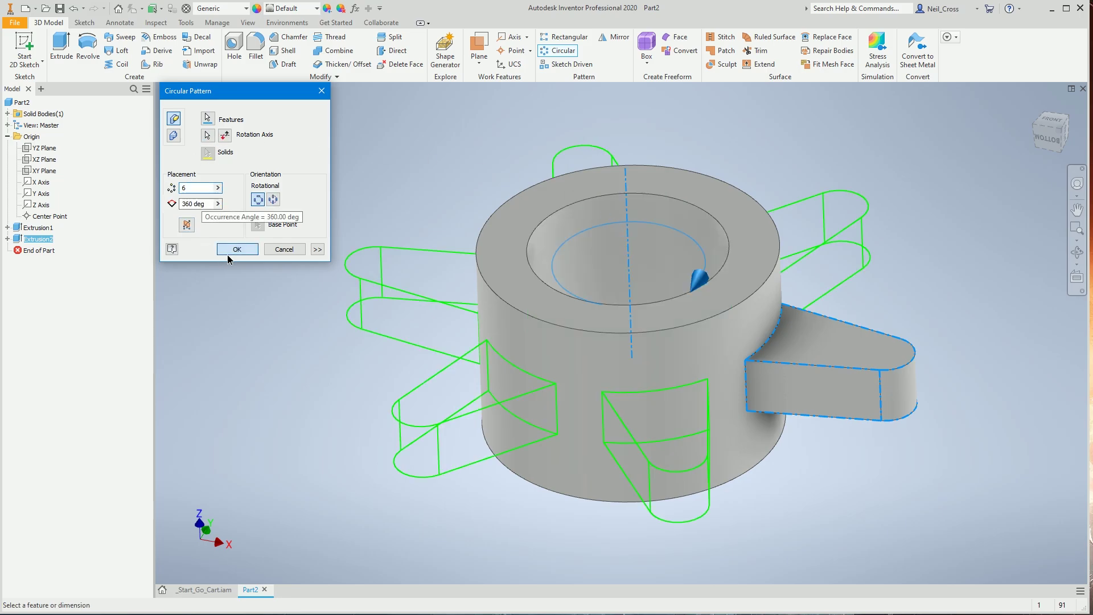
pyautogui.click(227, 254)
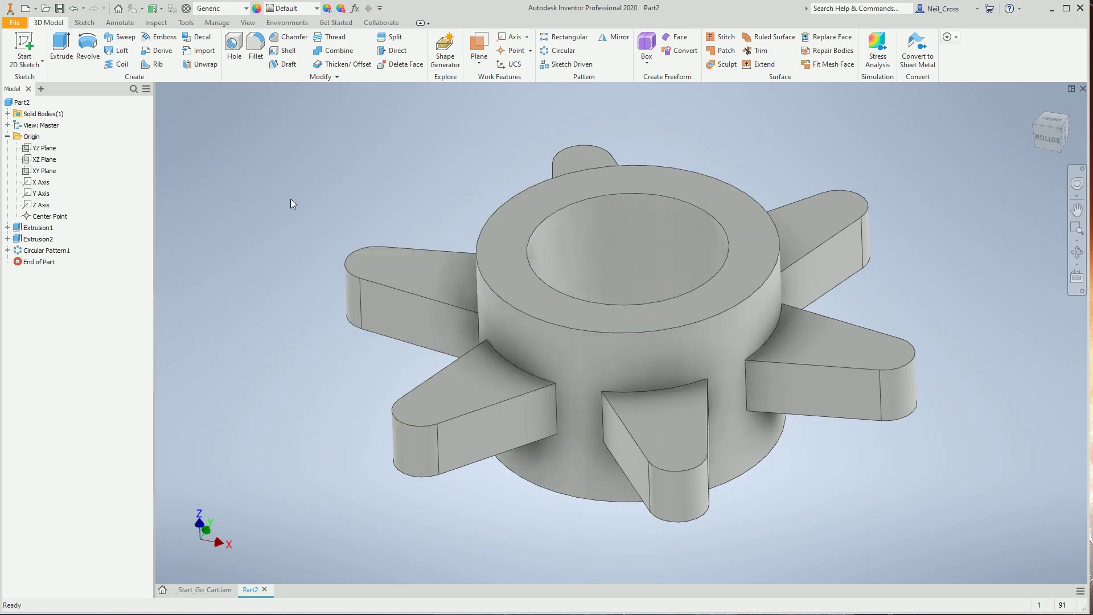
# Try 2 mm fillets on one lug's upper and lower edges and the ring's outer top edge, and clear the selection
pyautogui.click(256, 46)
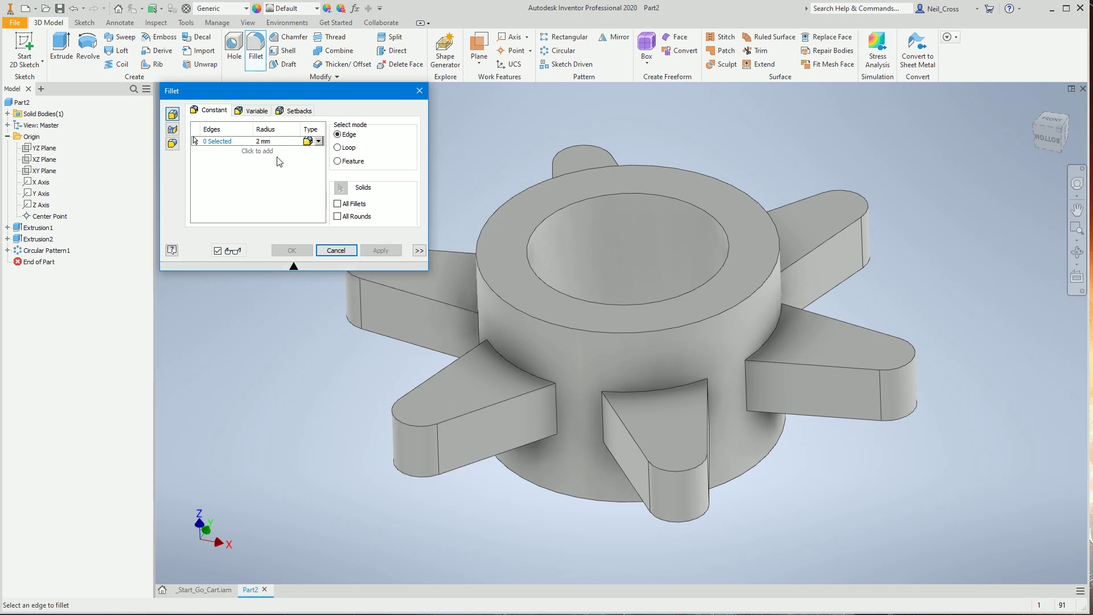
pyautogui.click(498, 403)
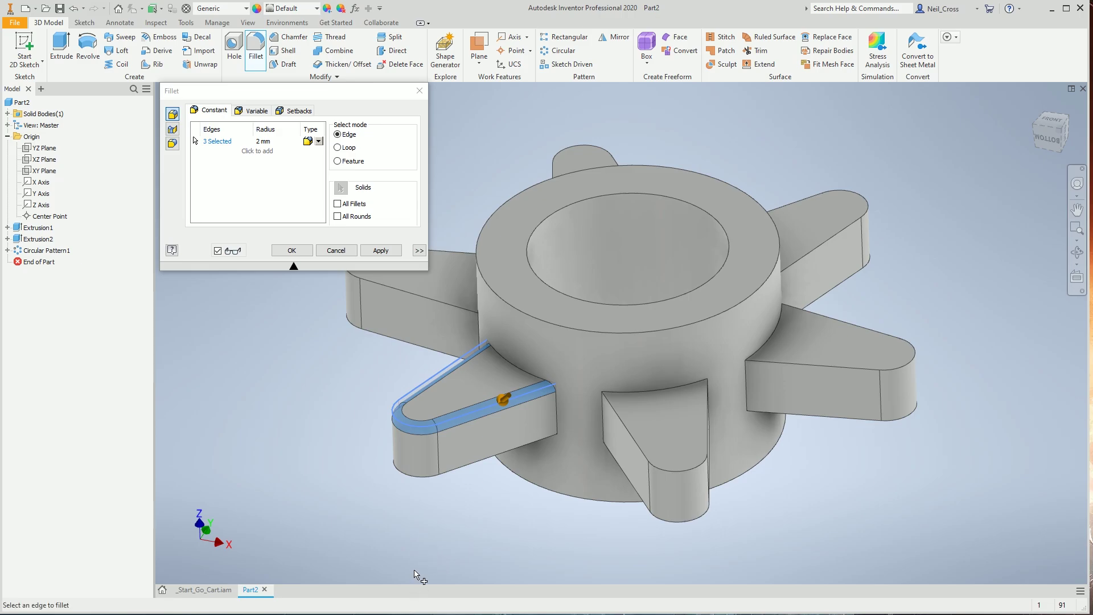
pyautogui.scroll(-3, 491, 410)
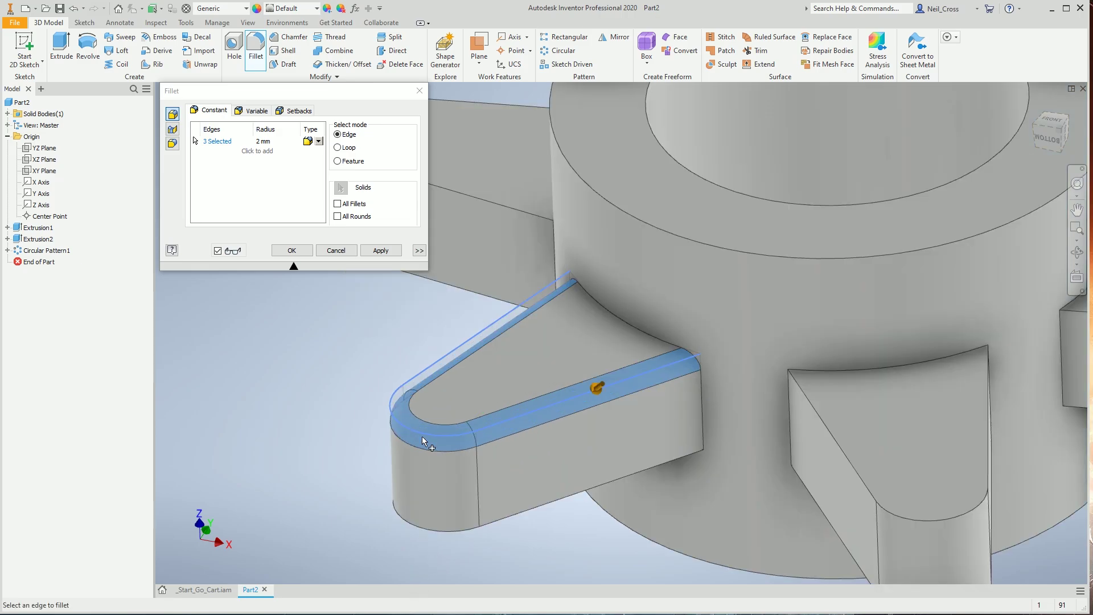
pyautogui.click(427, 534)
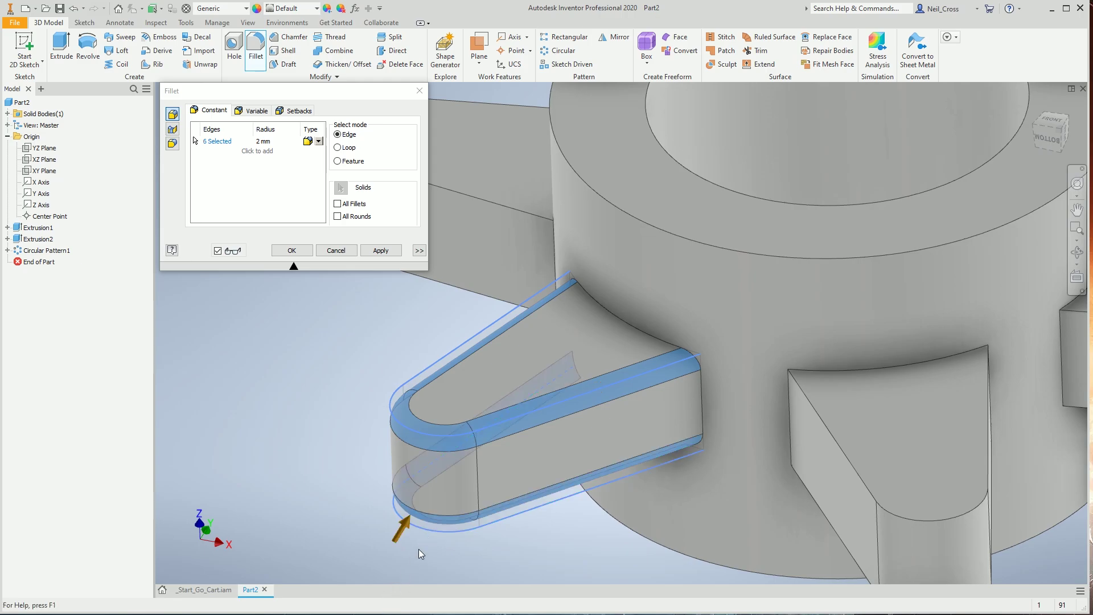
pyautogui.click(702, 244)
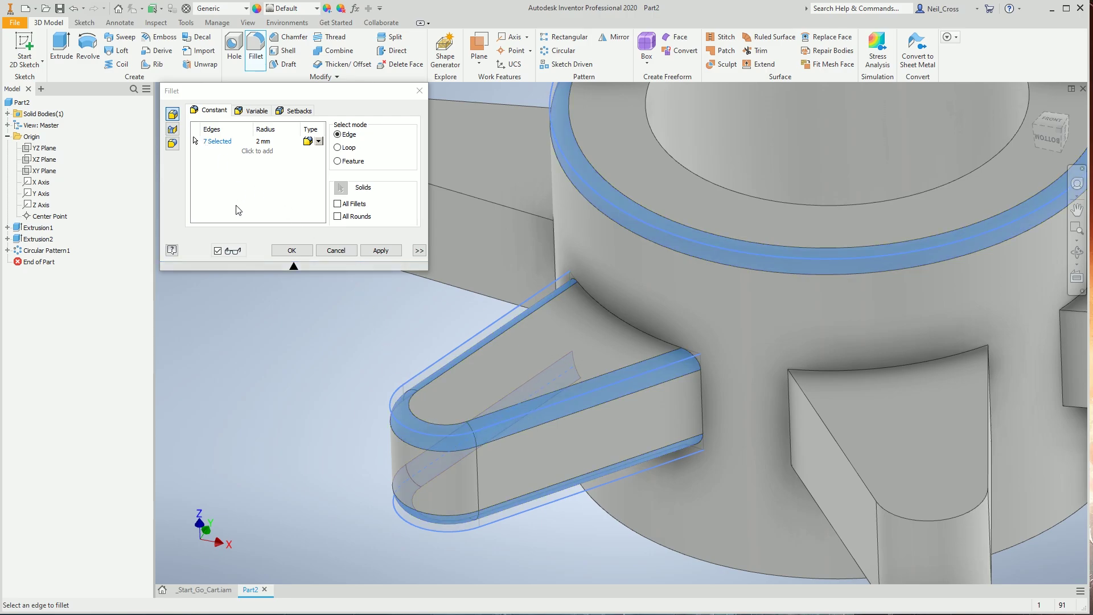
pyautogui.click(202, 142)
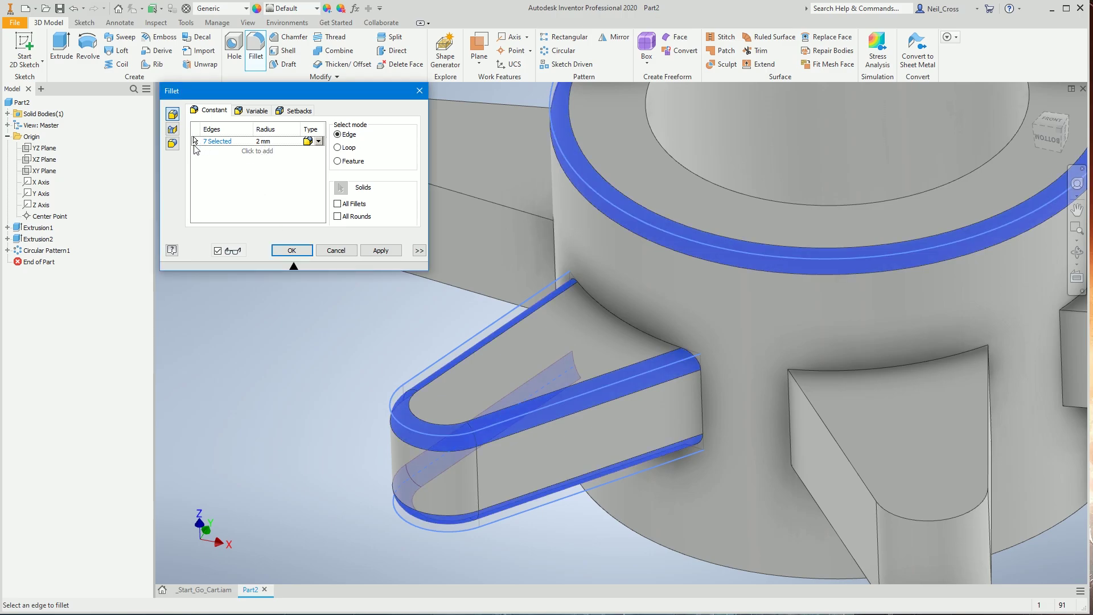
pyautogui.press('Delete')
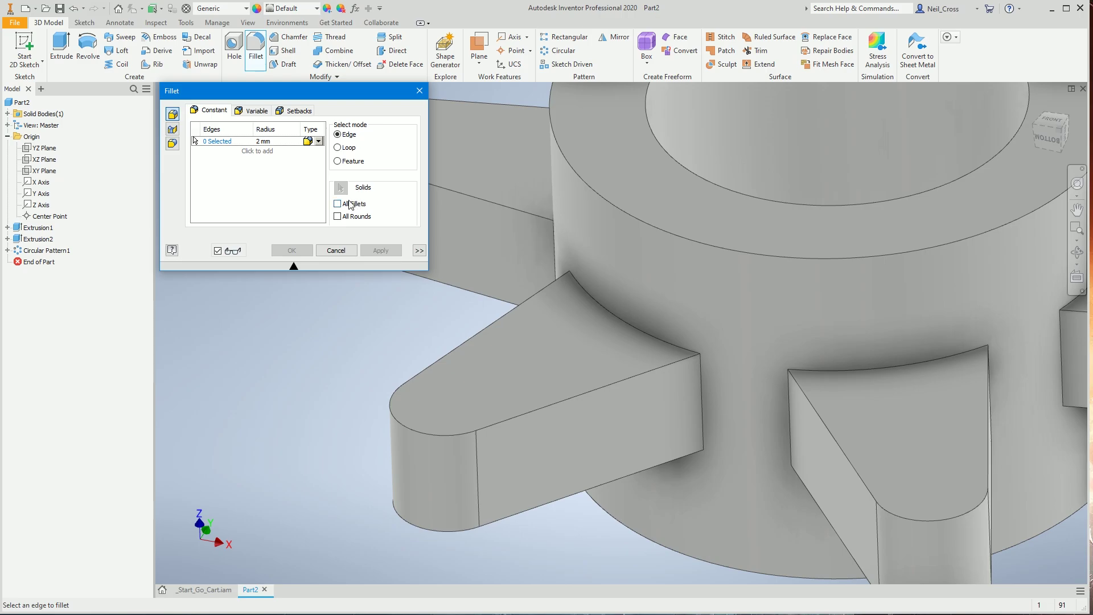
# Fillet the whole part using All Fillets at 2 mm and All Rounds at 1 mm
pyautogui.click(262, 140)
pyautogui.write('1')
pyautogui.click(338, 204)
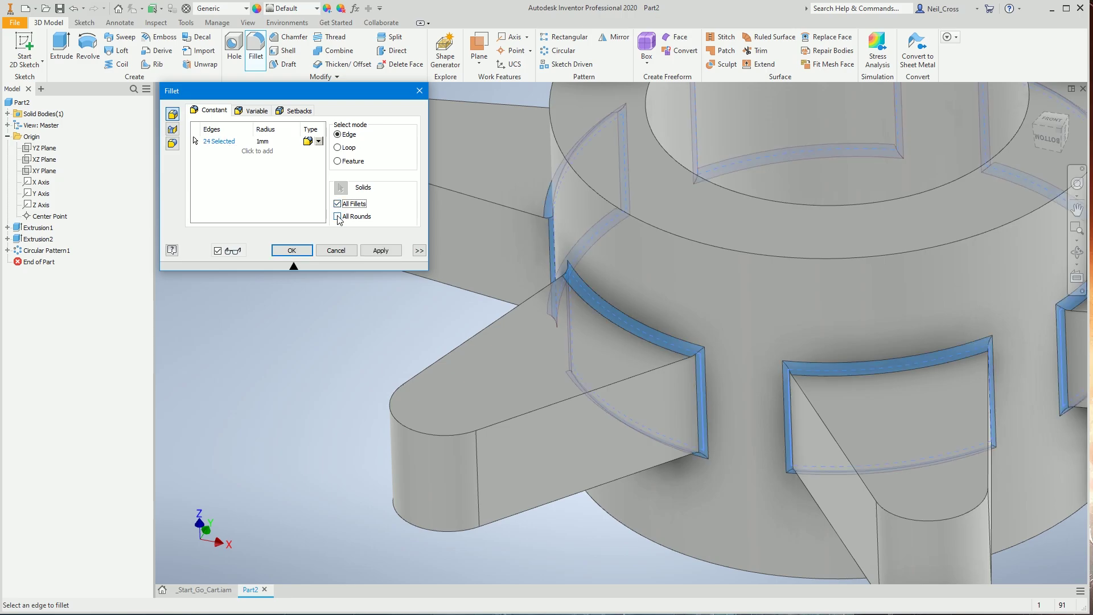
pyautogui.click(337, 216)
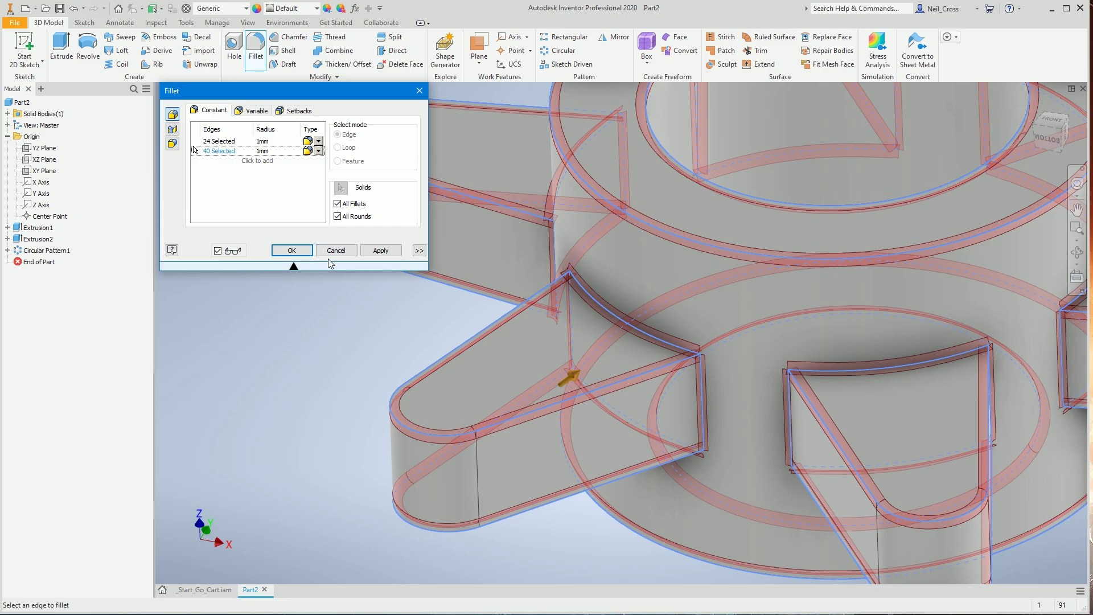
pyautogui.click(260, 141)
pyautogui.write('2')
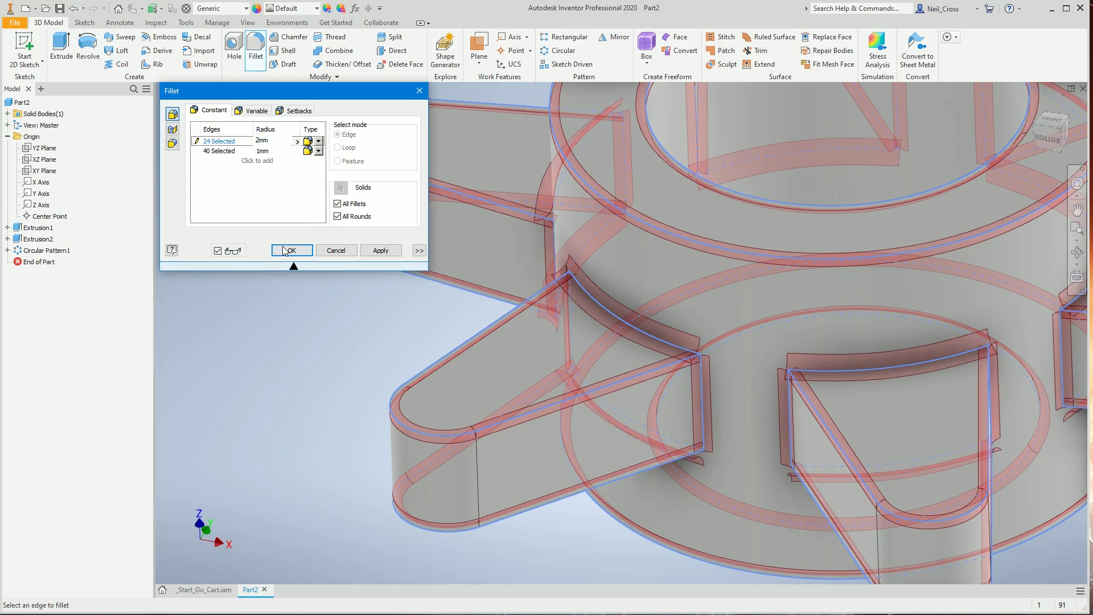
pyautogui.click(288, 255)
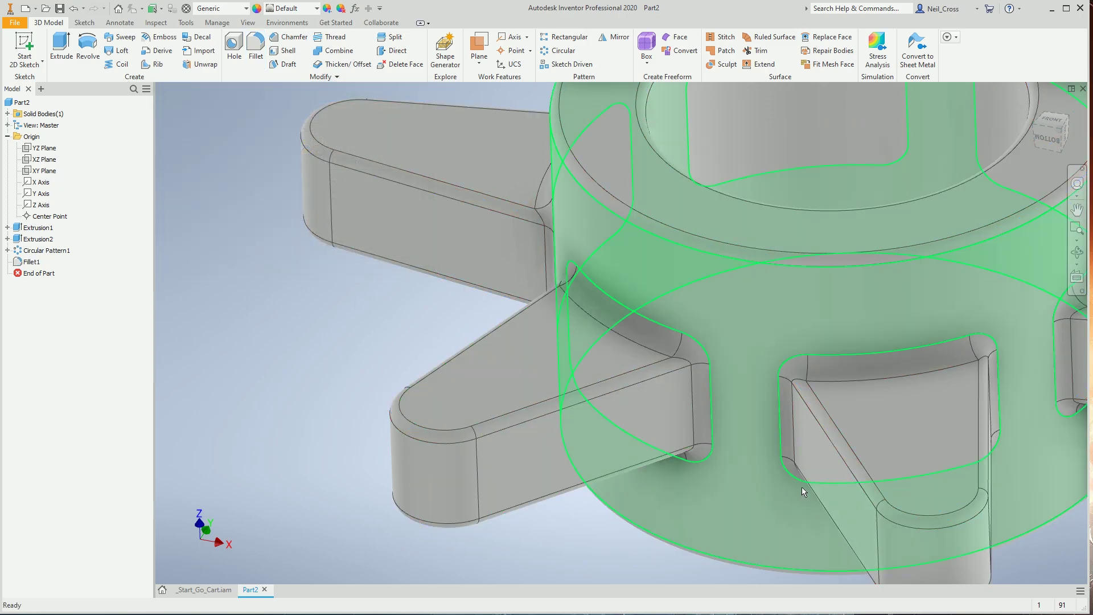
# Edit the fillet feature and set the radius of its inside fillets, where the lugs meet the ring, to 3 mm
pyautogui.scroll(-5, 801, 484)
pyautogui.scroll(1, 741, 455)
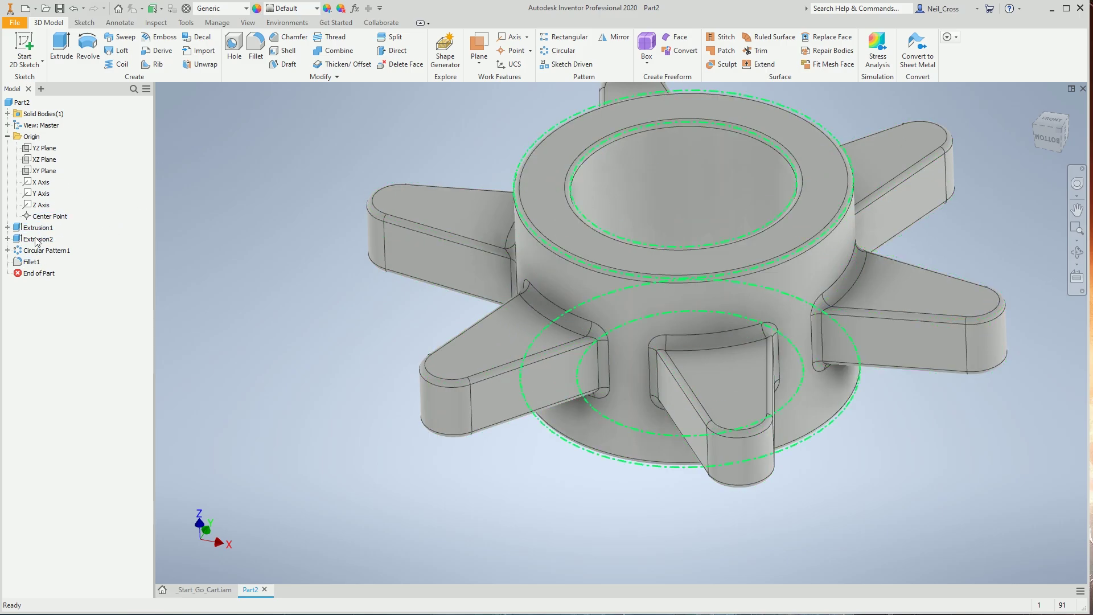
pyautogui.click(26, 261)
pyautogui.rightClick(28, 263)
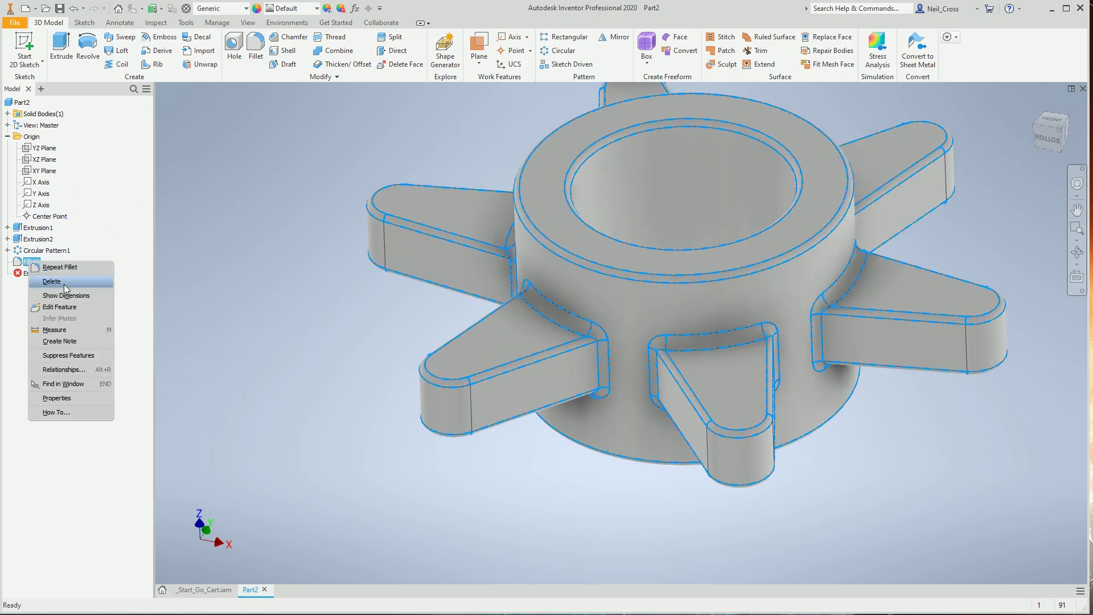
pyautogui.click(70, 313)
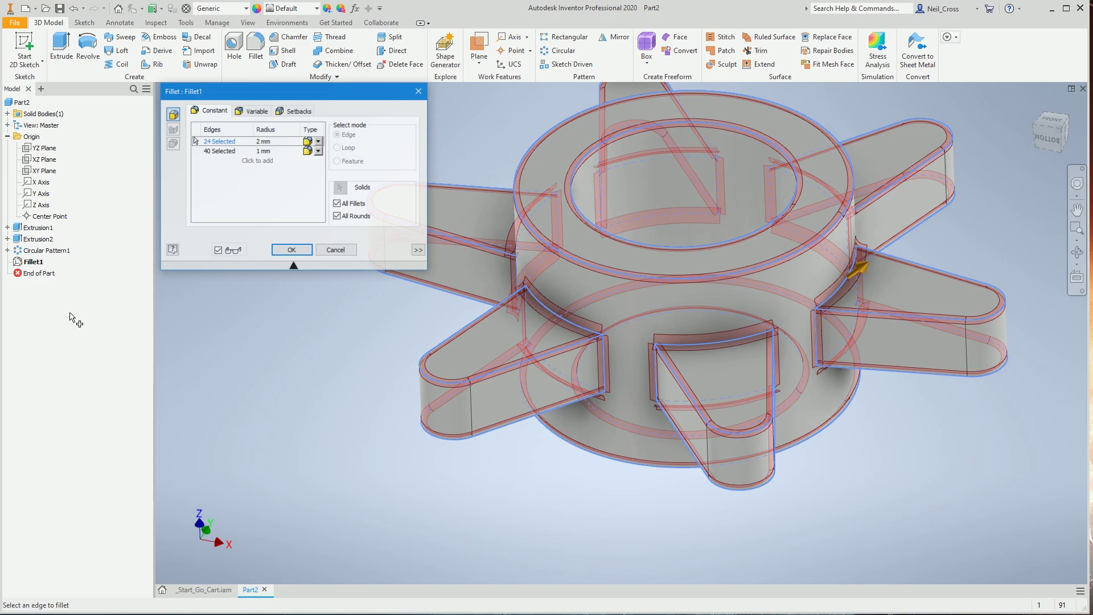
pyautogui.click(263, 141)
pyautogui.write('3')
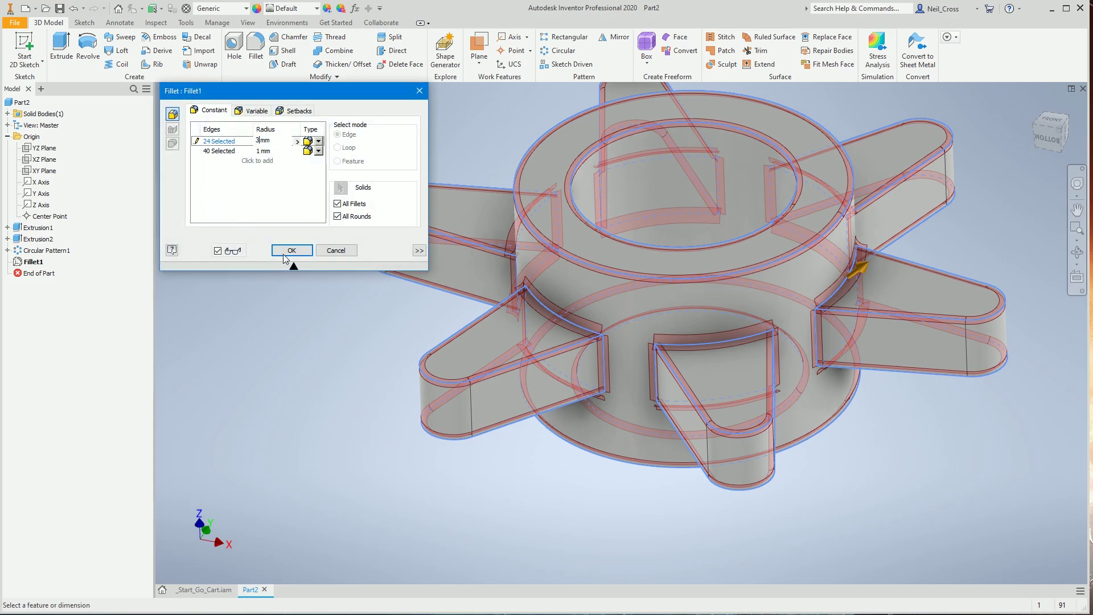
pyautogui.click(296, 251)
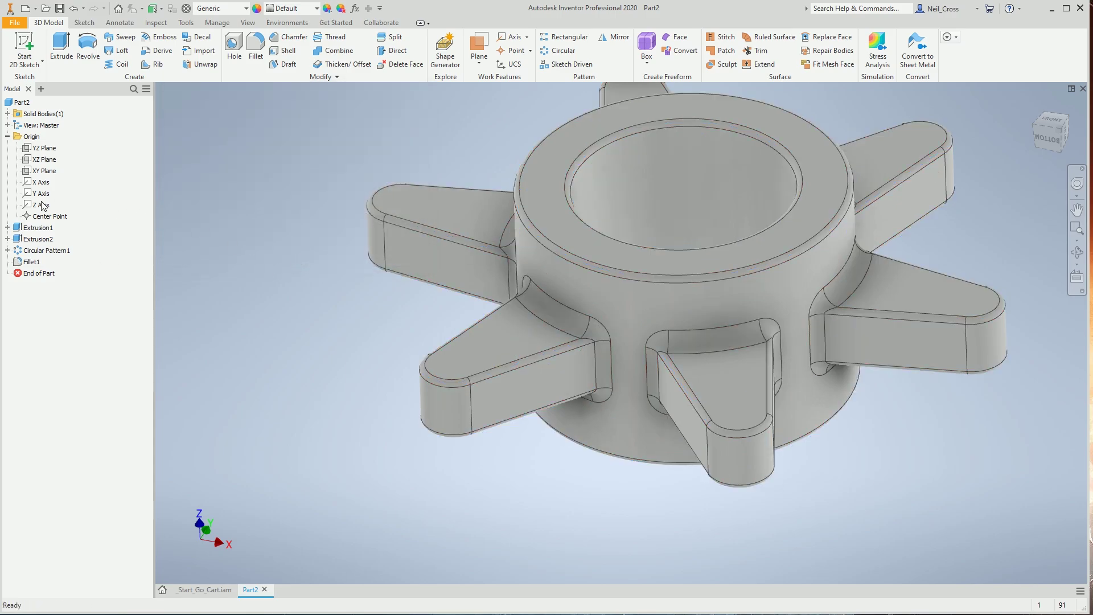
pyautogui.rightClick(32, 240)
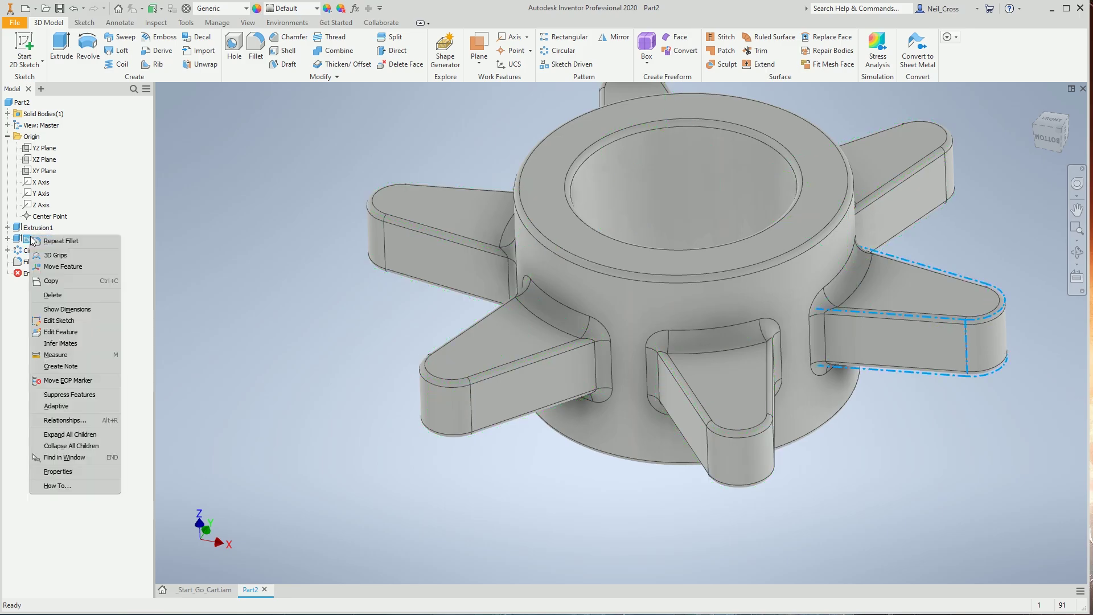
pyautogui.click(64, 336)
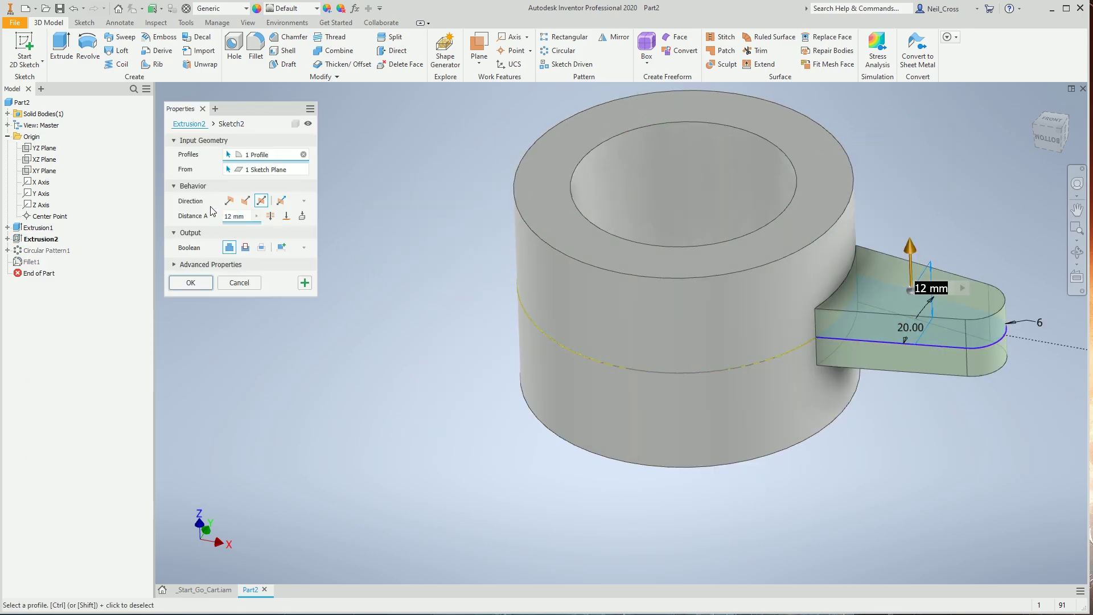
pyautogui.click(239, 283)
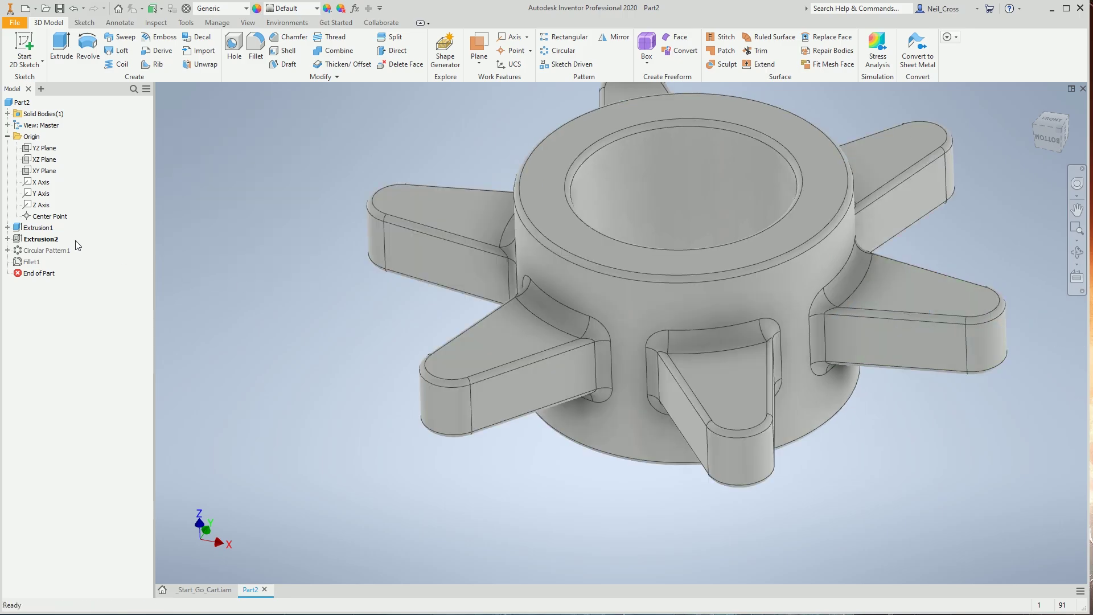
# Edit the lug's sketch, move the tip arc's centre outward to lengthen the lug, and finish the sketch
pyautogui.click(7, 239)
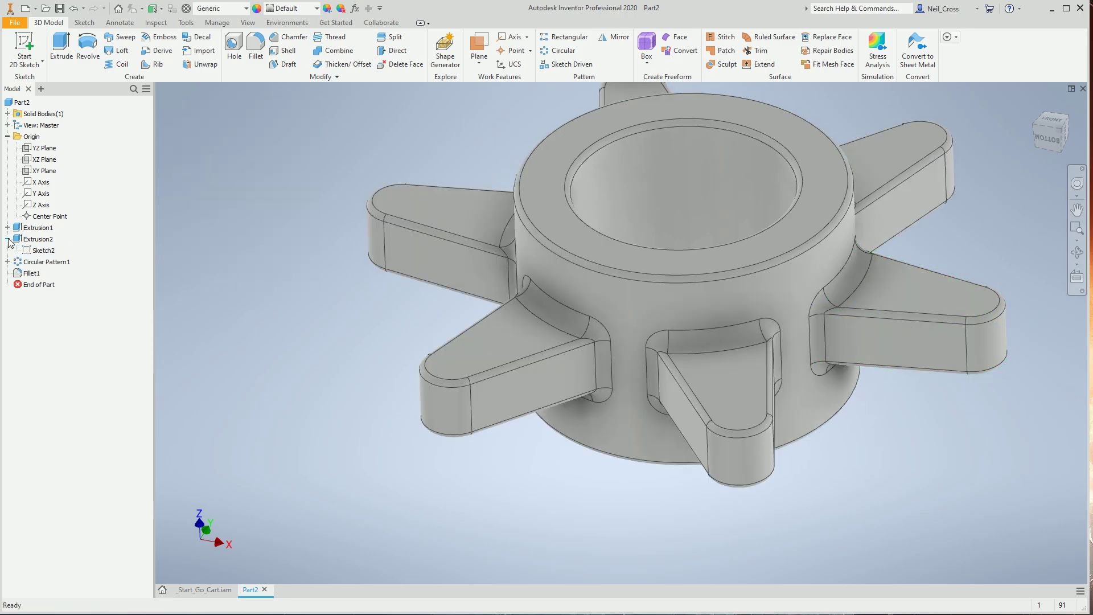
pyautogui.rightClick(46, 254)
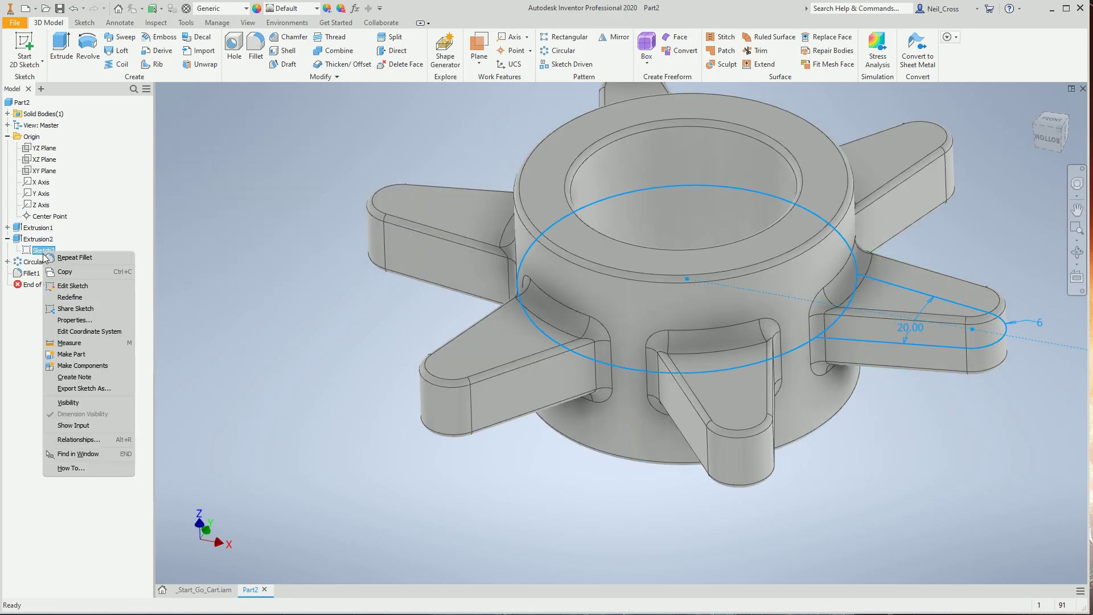
pyautogui.click(68, 289)
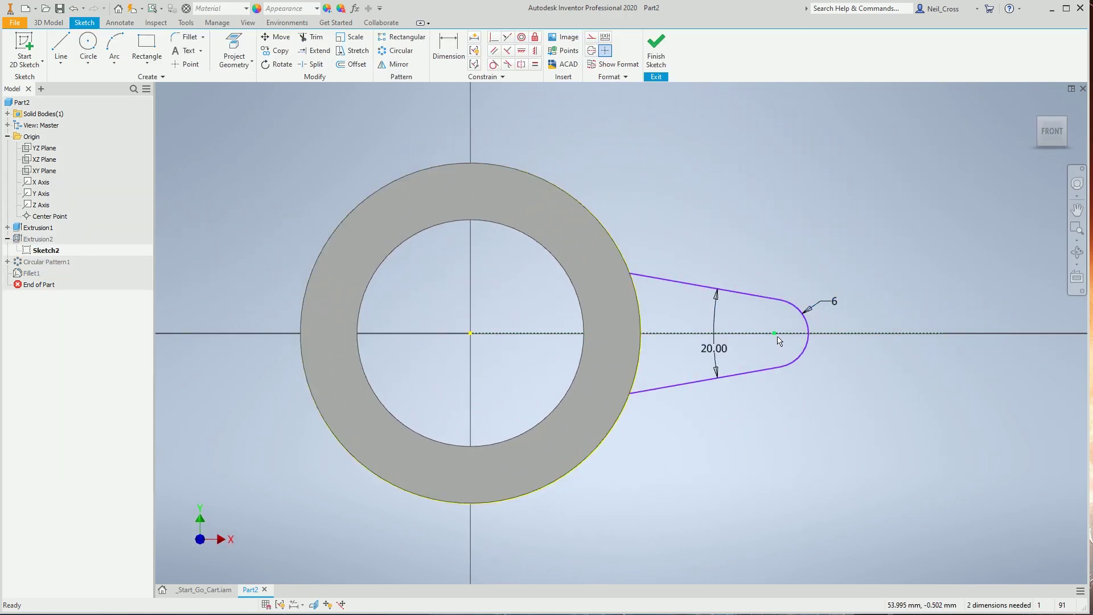
pyautogui.moveTo(779, 338); pyautogui.dragTo(843, 345)
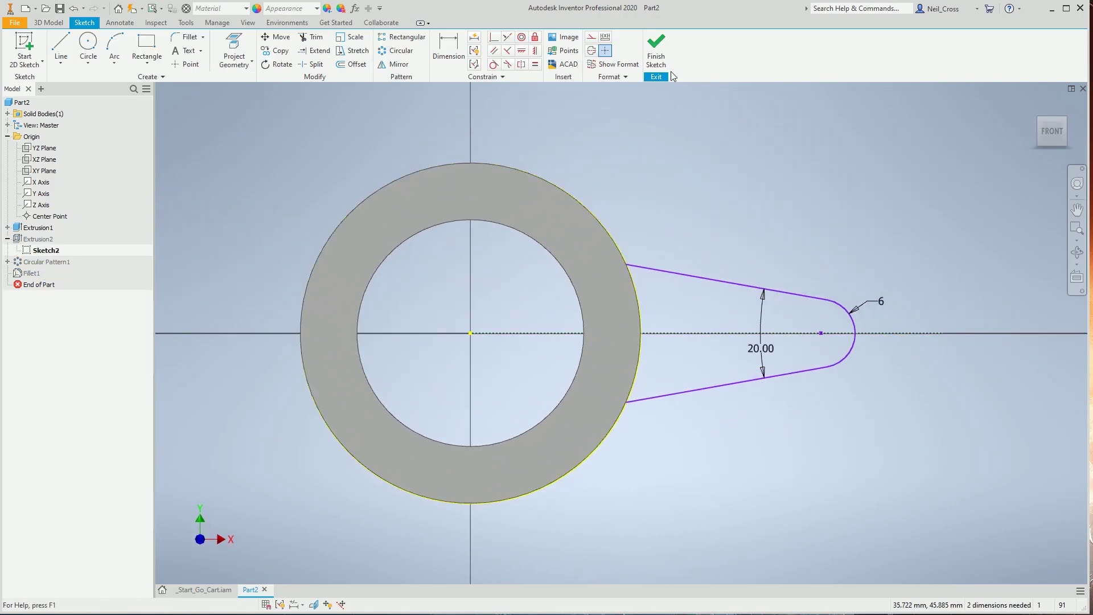
pyautogui.click(658, 57)
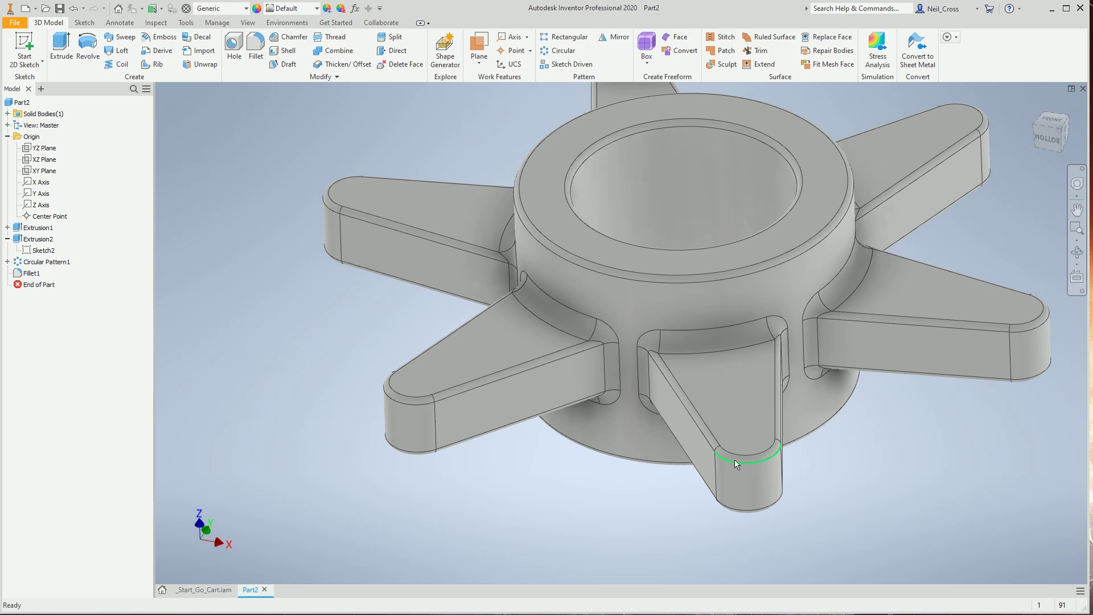
pyautogui.scroll(-3, 735, 459)
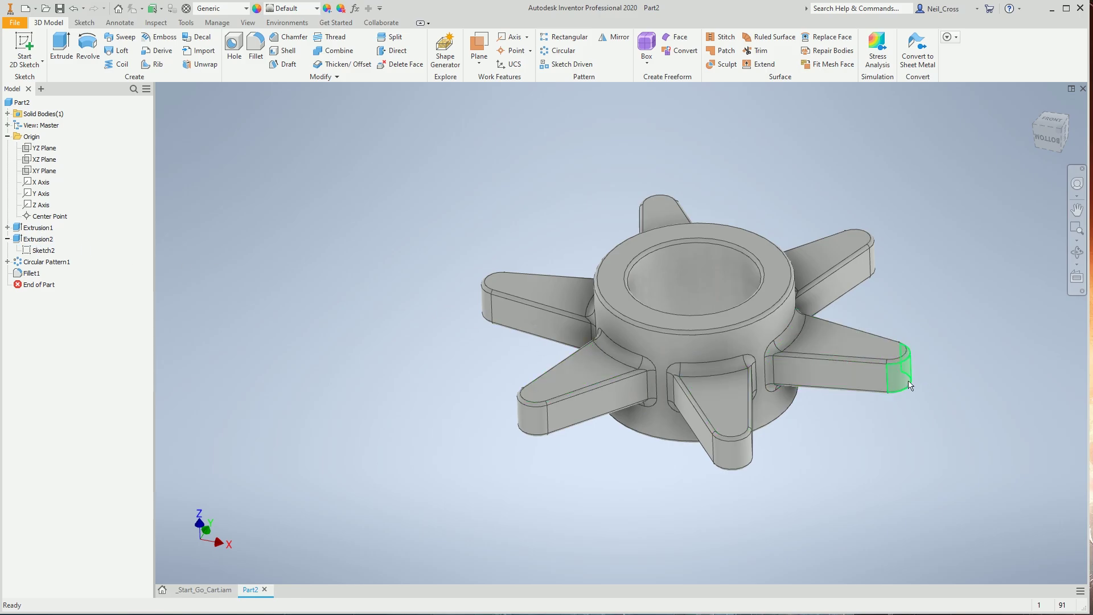
# Add an M6x1 ISO Metric threaded hole, class 6H and through all, concentric with one lug's rounded end, and inspect its thread
pyautogui.scroll(5, 911, 370)
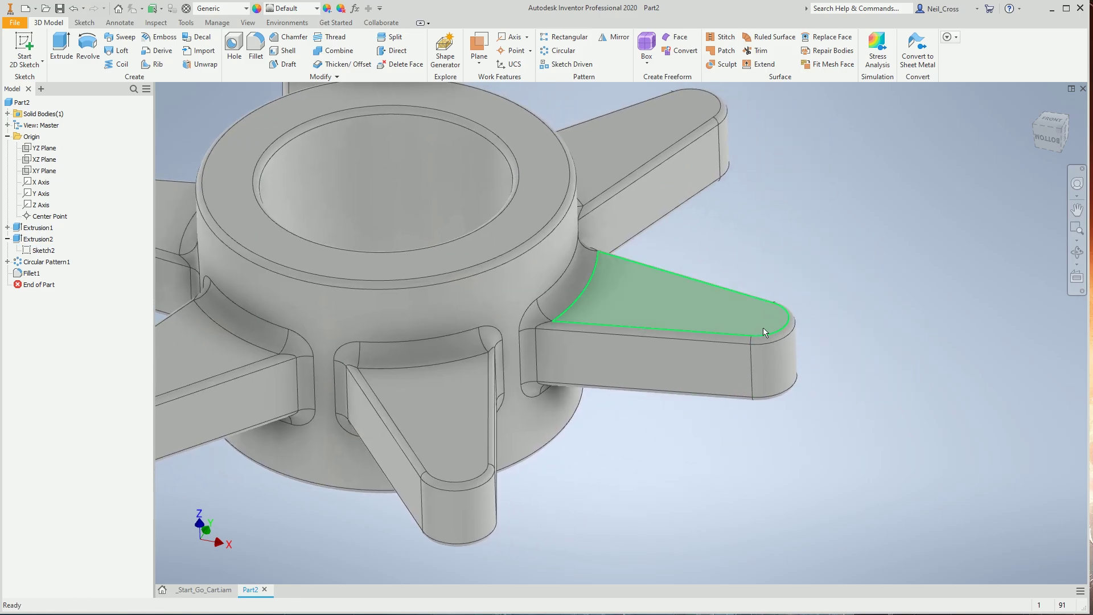
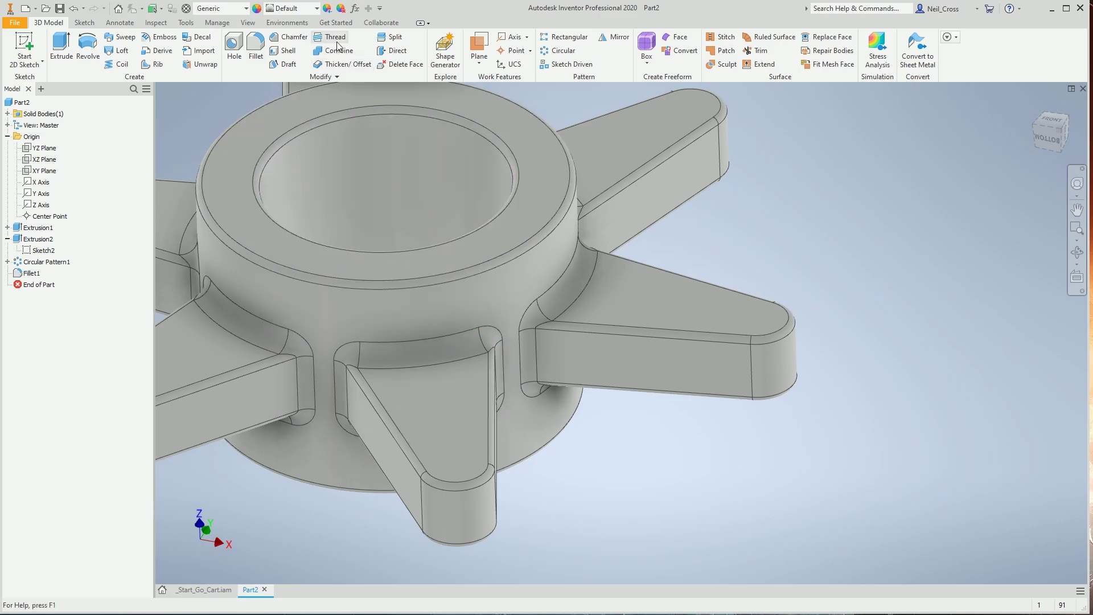
pyautogui.click(235, 67)
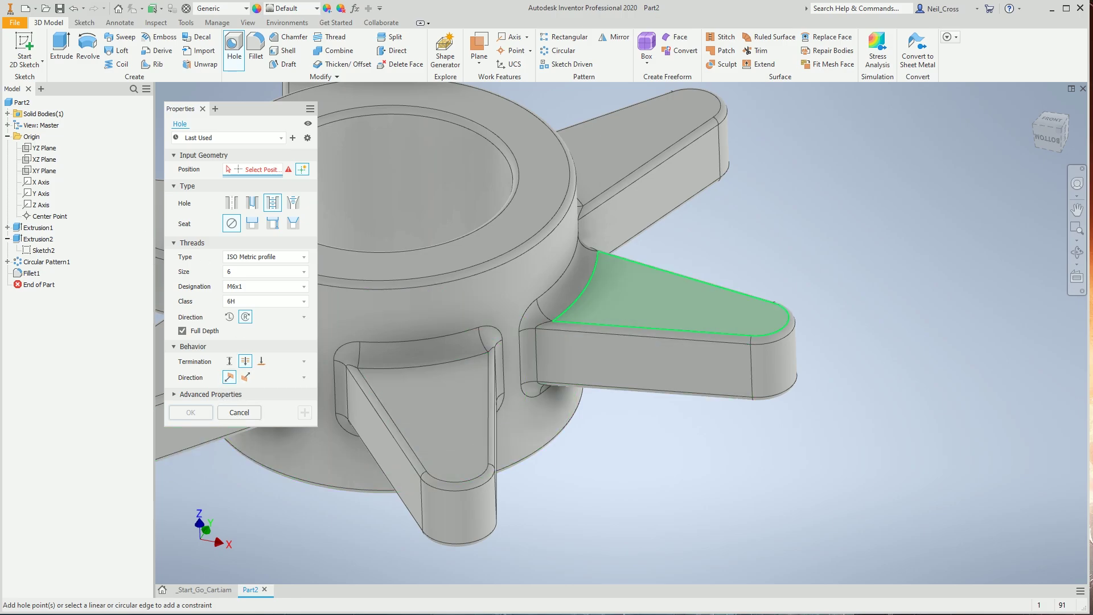
pyautogui.click(757, 317)
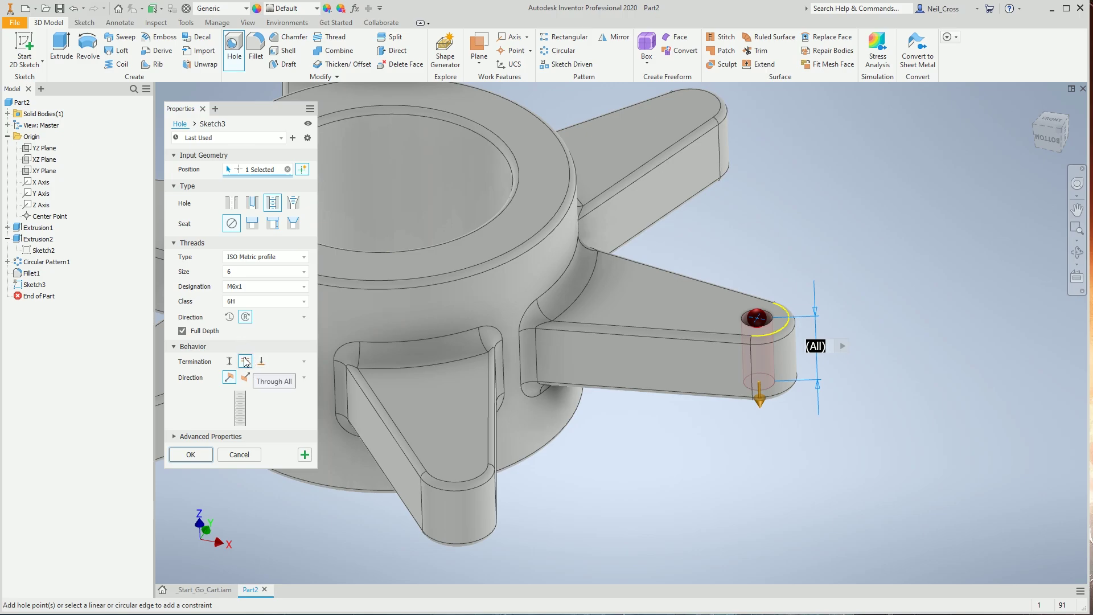
pyautogui.click(183, 459)
pyautogui.scroll(5, 752, 339)
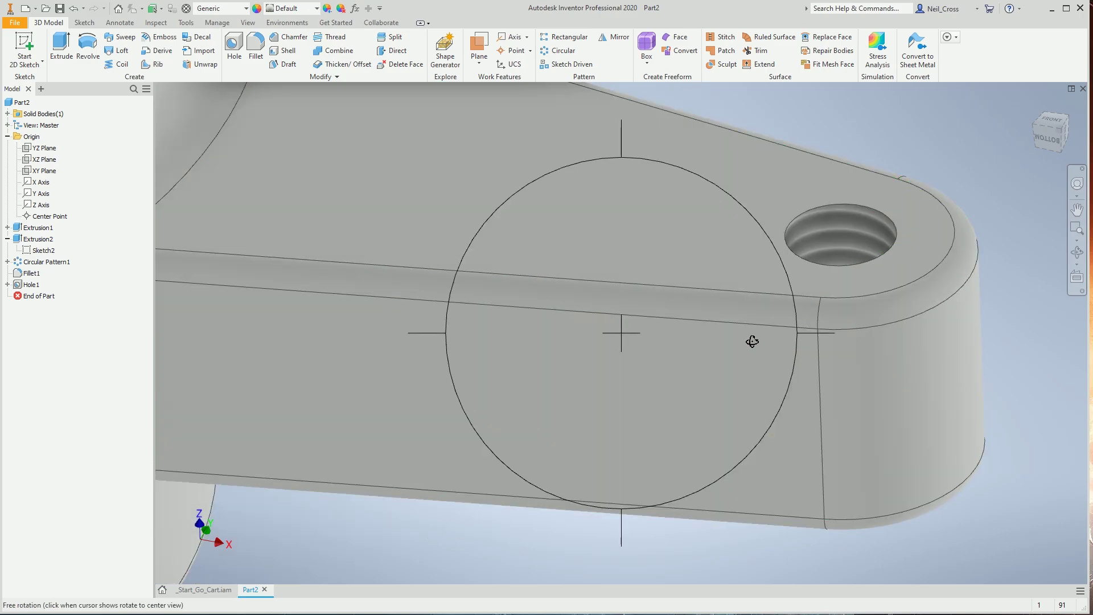
pyautogui.keyDown('shift'); pyautogui.moveTo(753, 342); pyautogui.dragTo(727, 245, button='middle'); pyautogui.keyUp('shift')
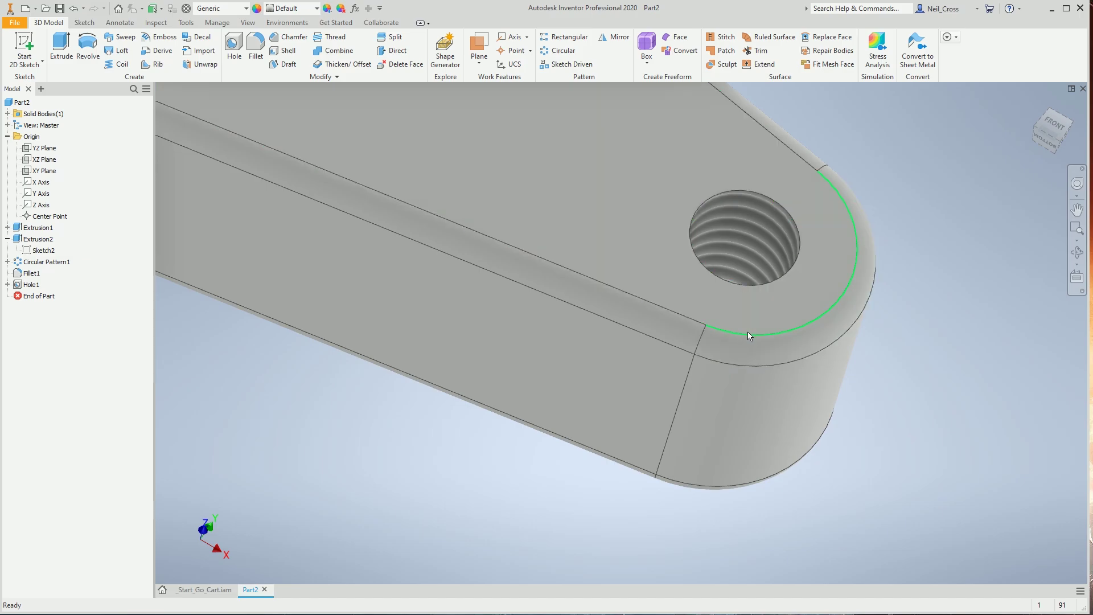
pyautogui.scroll(-3, 632, 264)
pyautogui.scroll(-3, 632, 265)
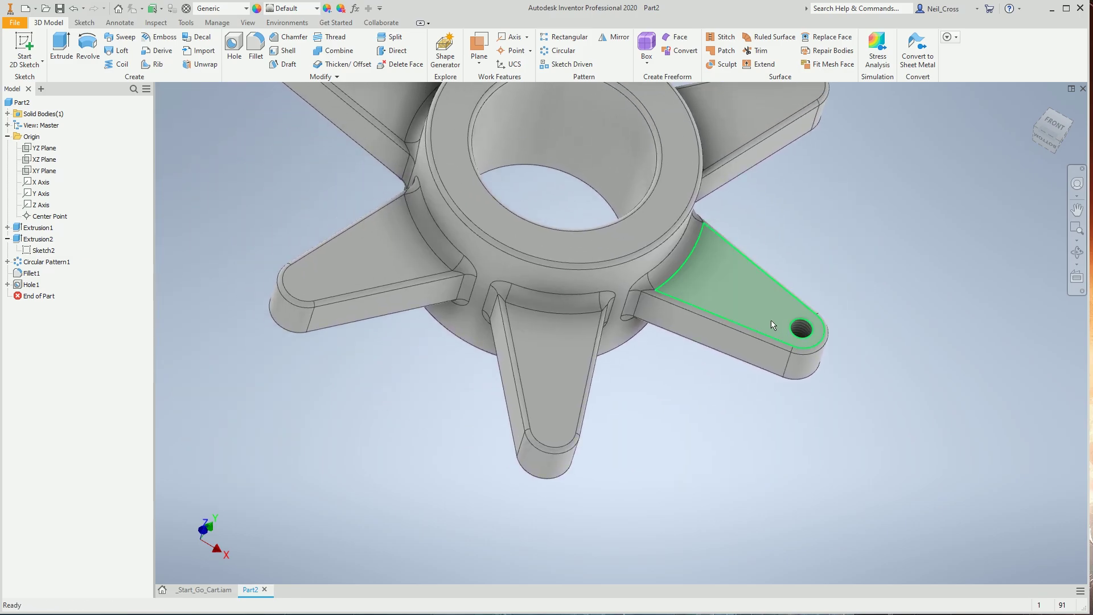
pyautogui.keyDown('shift'); pyautogui.moveTo(771, 320); pyautogui.dragTo(631, 224, button='middle'); pyautogui.keyUp('shift')
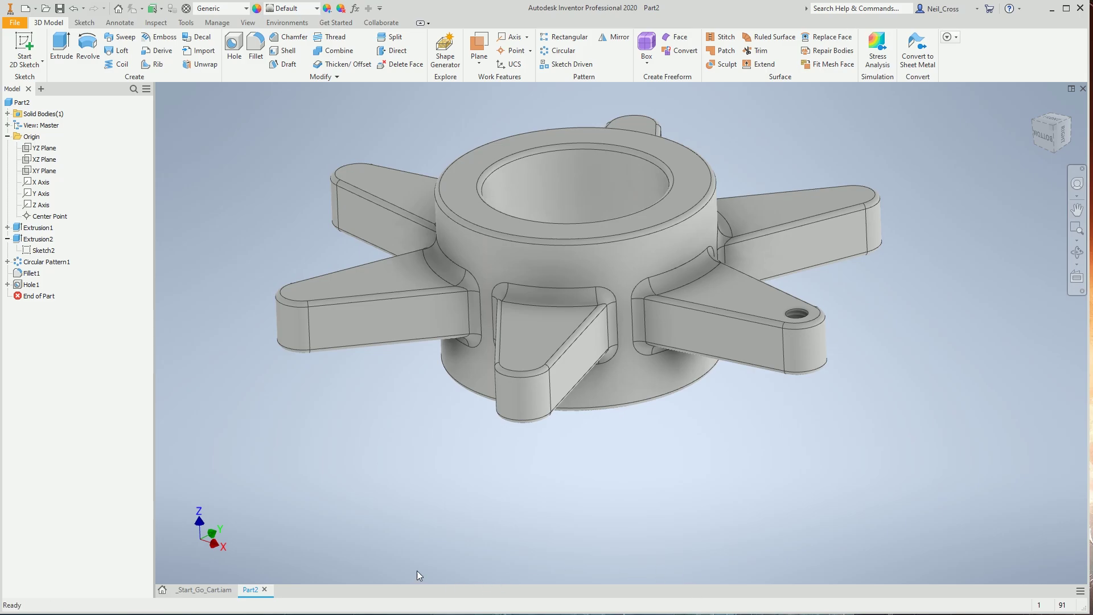
# Edit the lugs' circular pattern to set its count as the named parameter NoOfLegs=6, and check it in the parameters table
pyautogui.rightClick(50, 261)
pyautogui.click(84, 307)
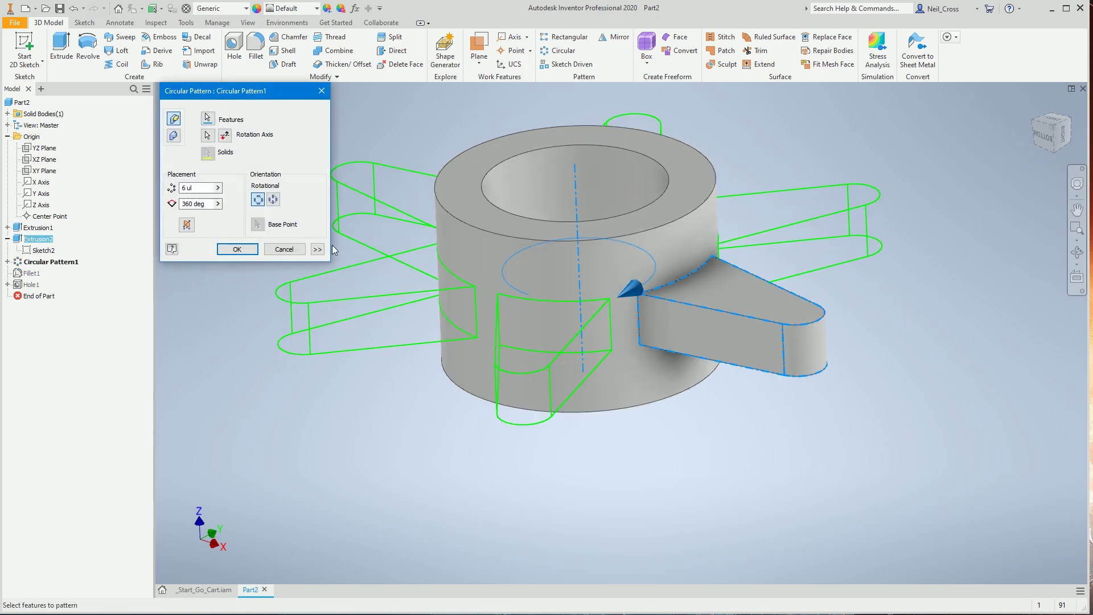
pyautogui.doubleClick(184, 188)
pyautogui.write('56')
pyautogui.press('BackSpace')
pyautogui.press('BackSpace')
pyautogui.press('BackSpace')
pyautogui.press('BackSpace')
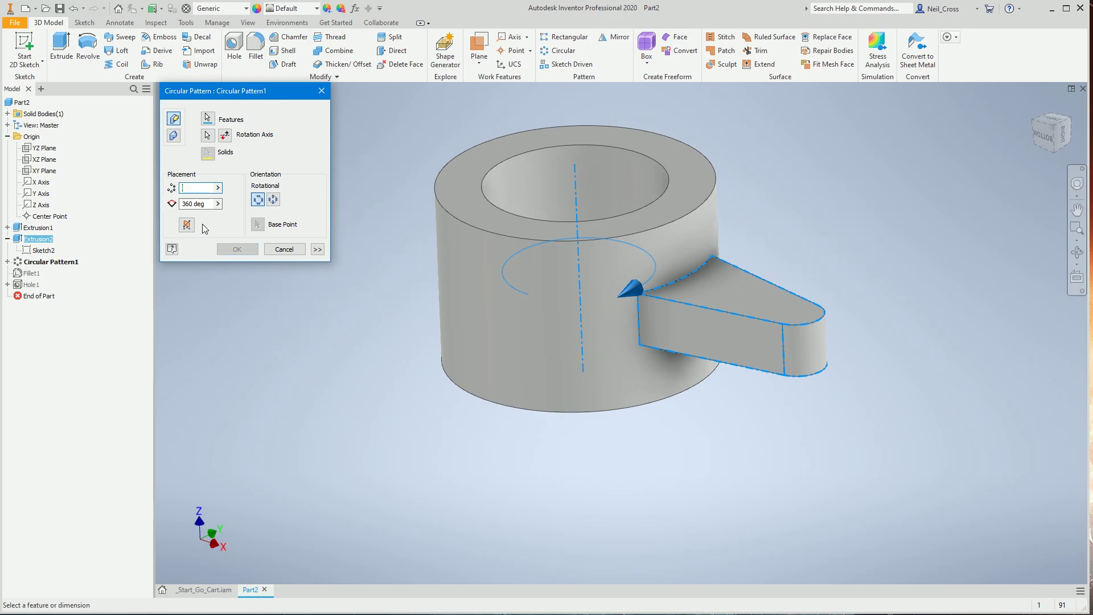
pyautogui.write('NoOf')
pyautogui.write('Leg')
pyautogui.write('s')
pyautogui.write('=6')
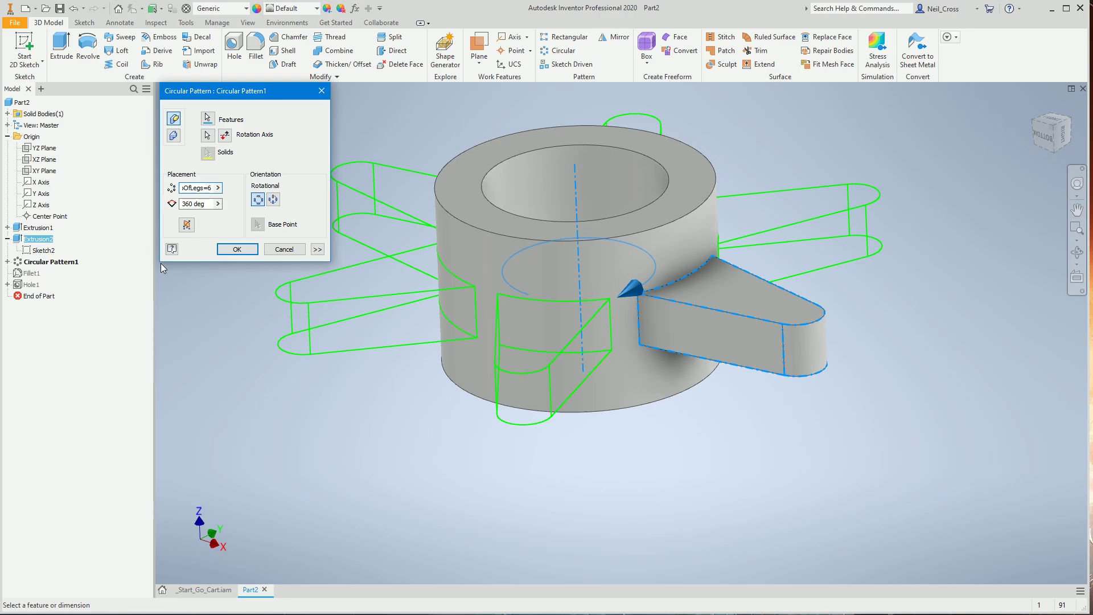
pyautogui.click(237, 249)
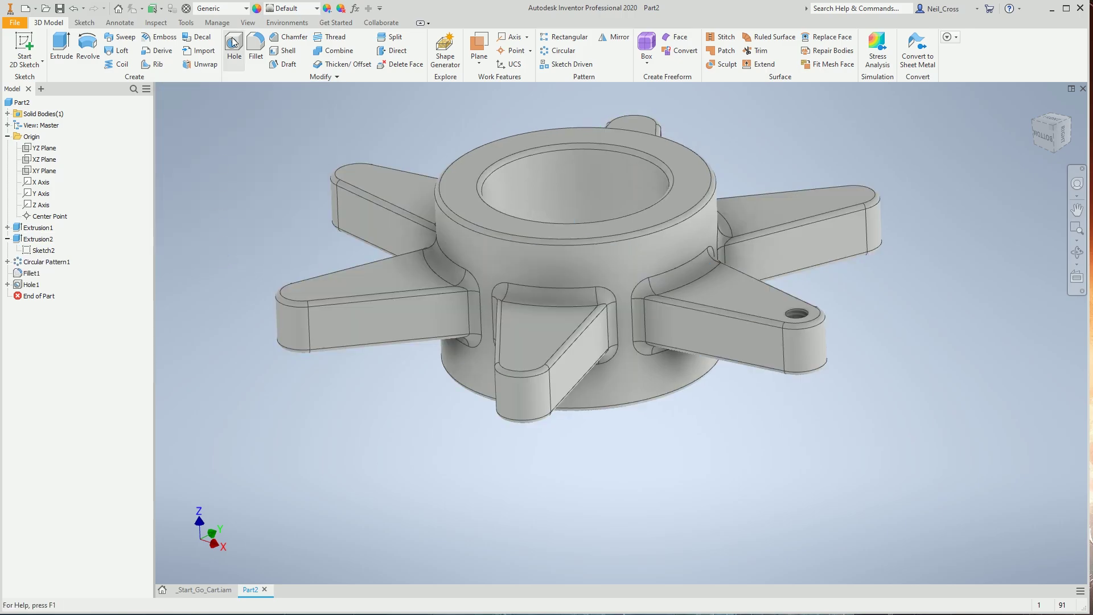
pyautogui.click(354, 8)
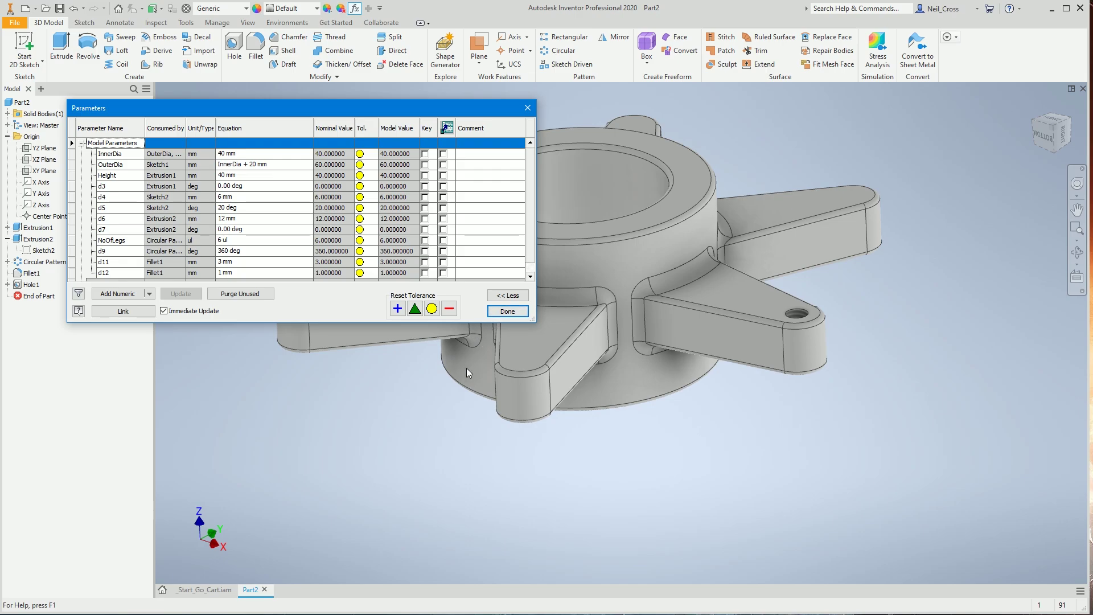
pyautogui.click(504, 315)
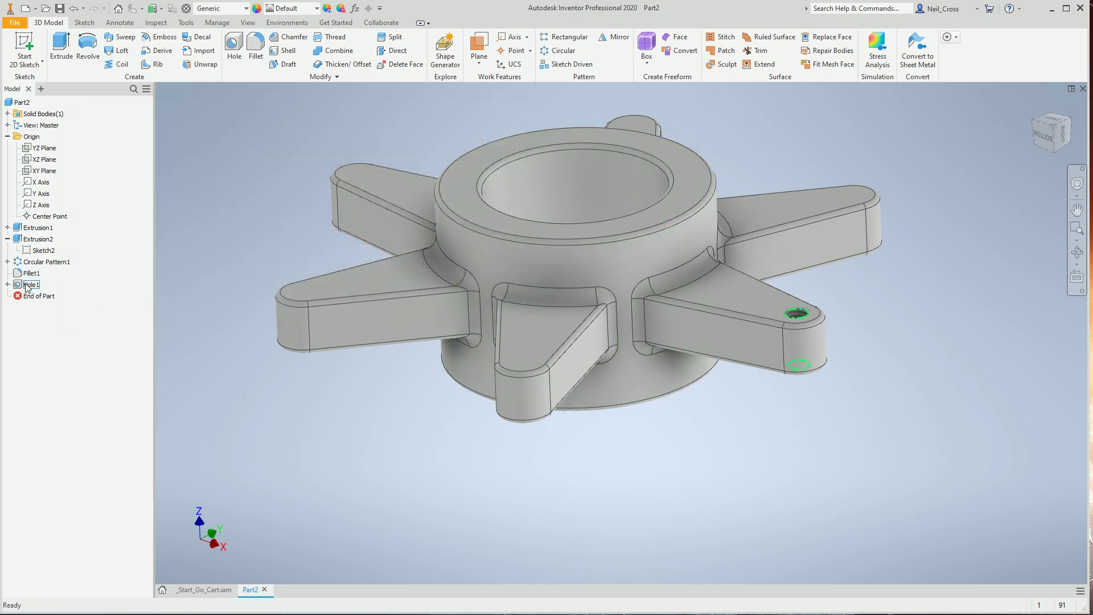
# Circular-pattern the threaded hole feature around the ring bore's axis over 360 deg, with the count linked to the NoOfLegs parameter
pyautogui.click(555, 54)
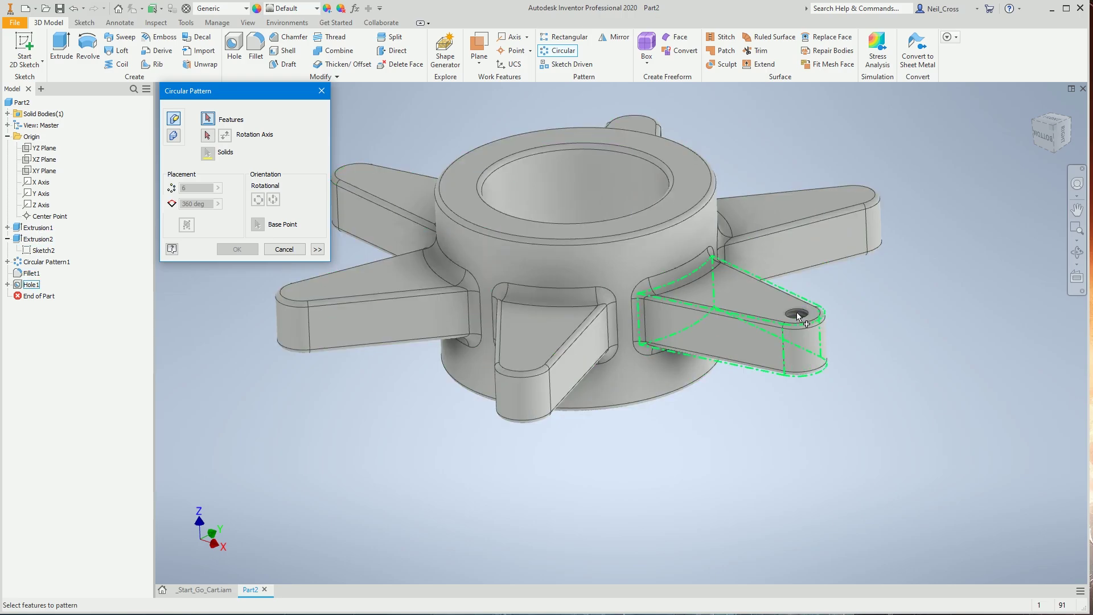
pyautogui.click(31, 284)
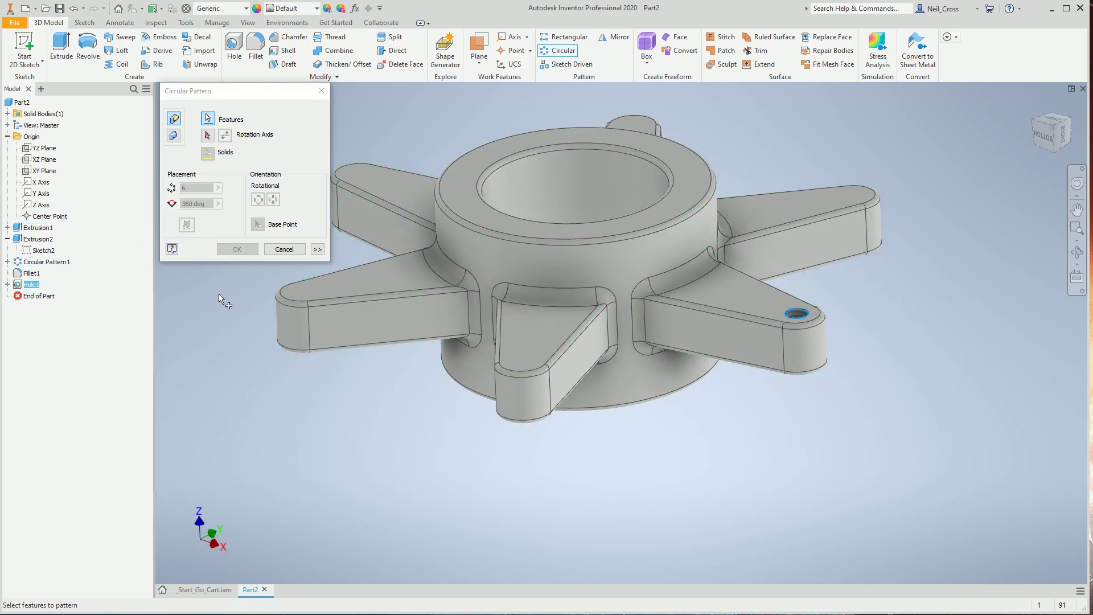
pyautogui.click(207, 136)
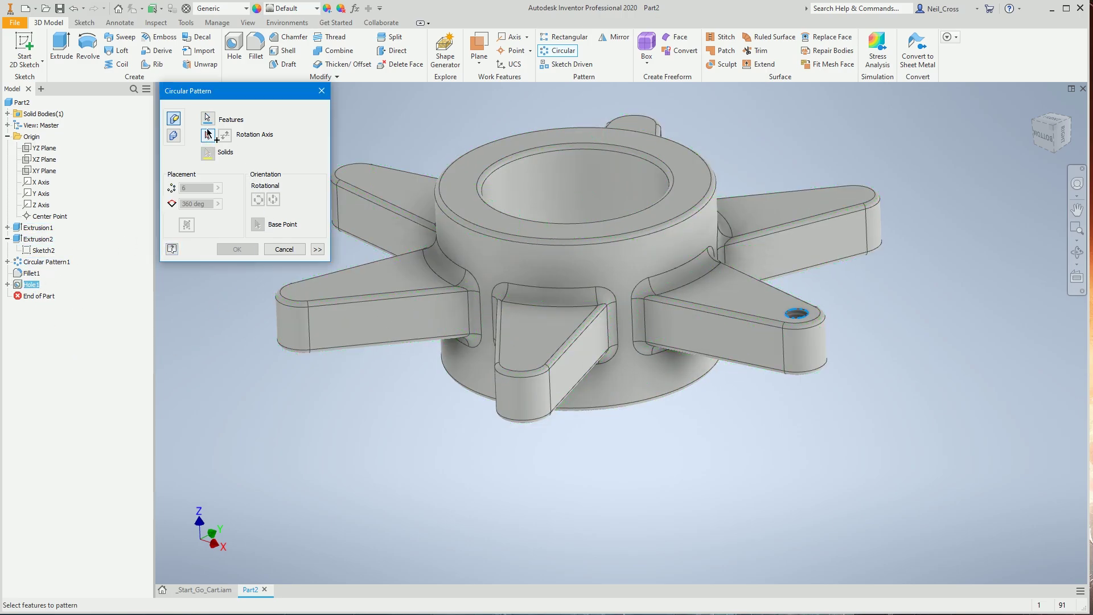
pyautogui.click(611, 188)
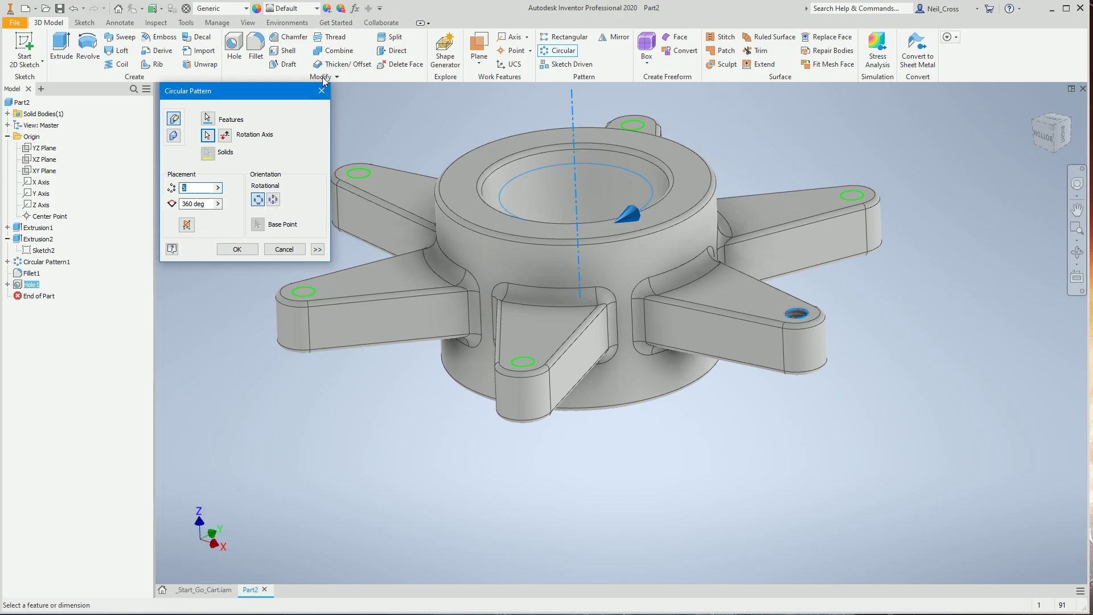
pyautogui.click(218, 188)
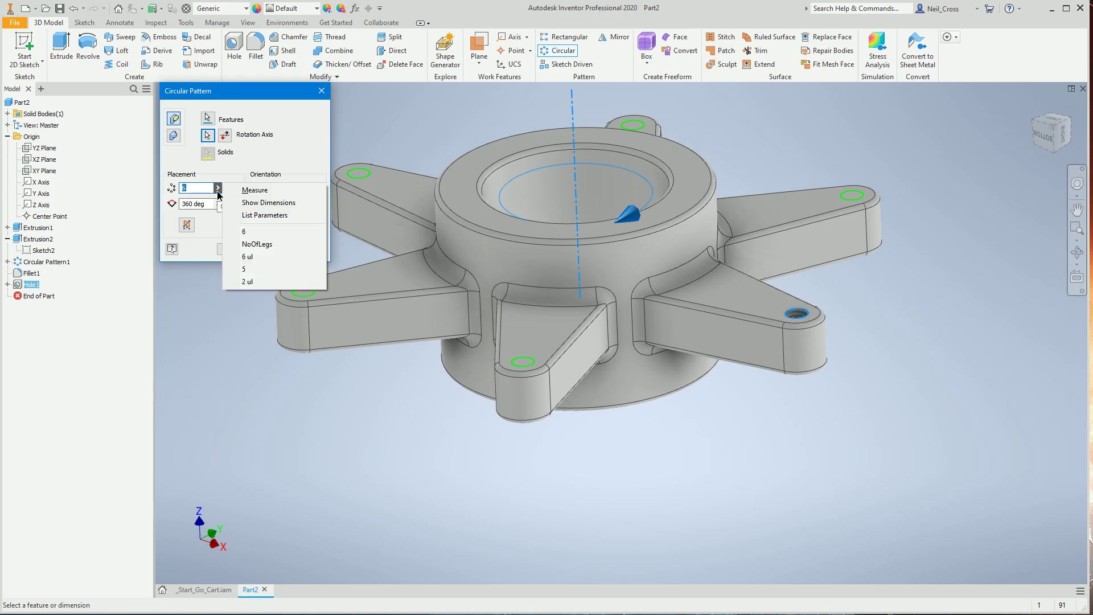
pyautogui.click(278, 216)
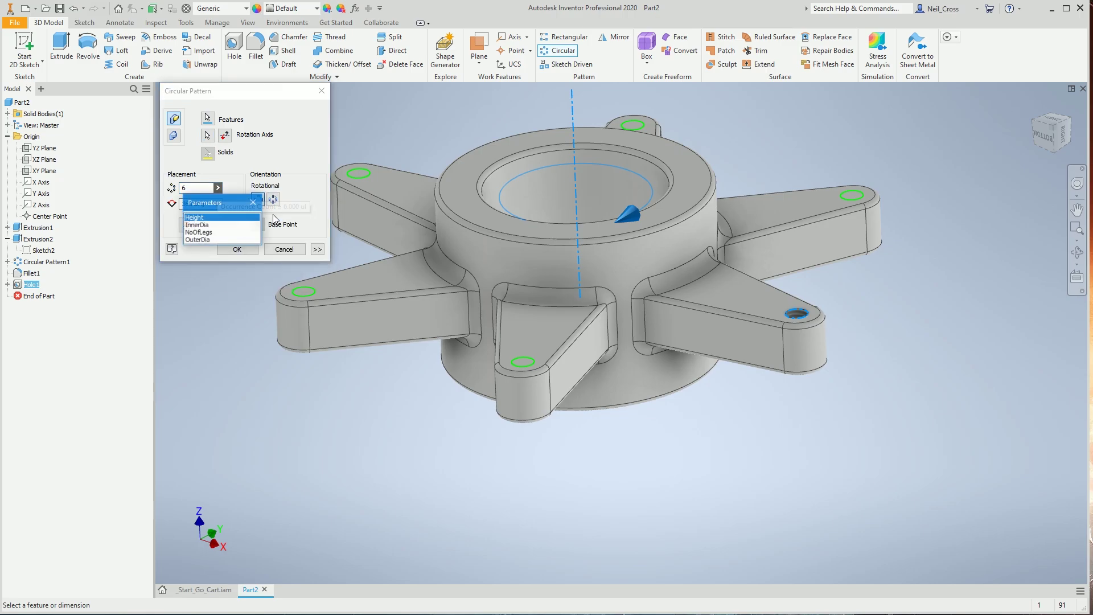
pyautogui.click(199, 233)
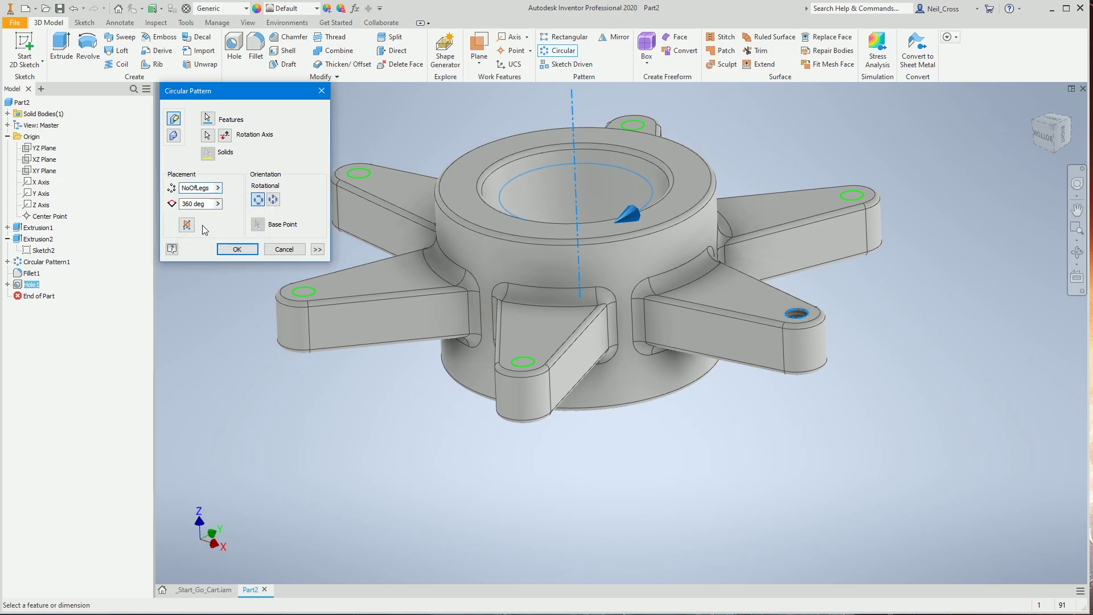
pyautogui.click(236, 250)
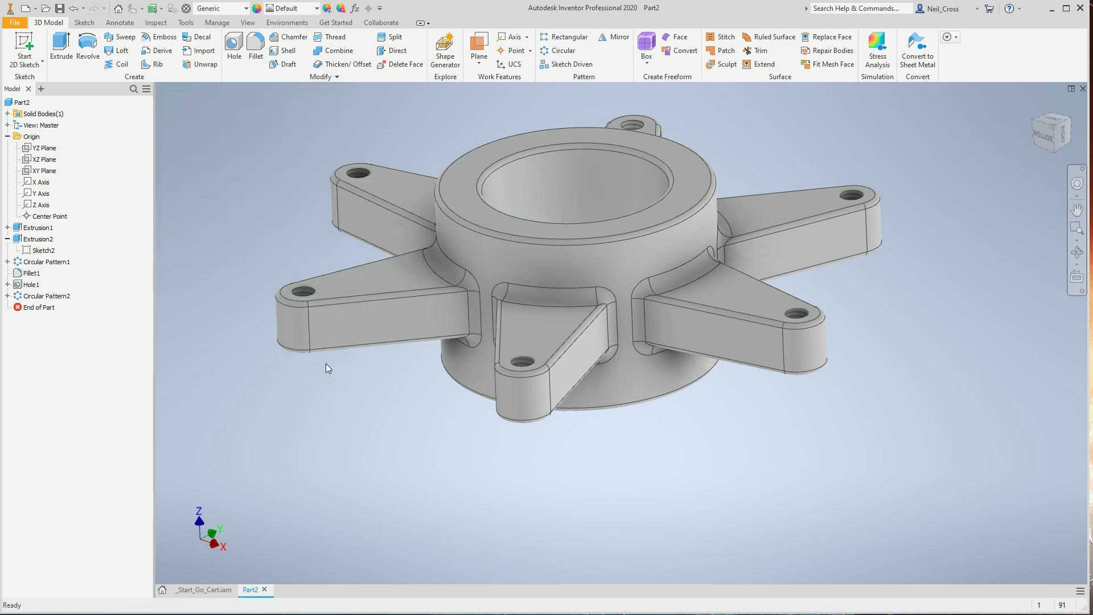
# Edit the lugs' circular pattern and set its count to 4 to test the linked hole pattern
pyautogui.doubleClick(49, 262)
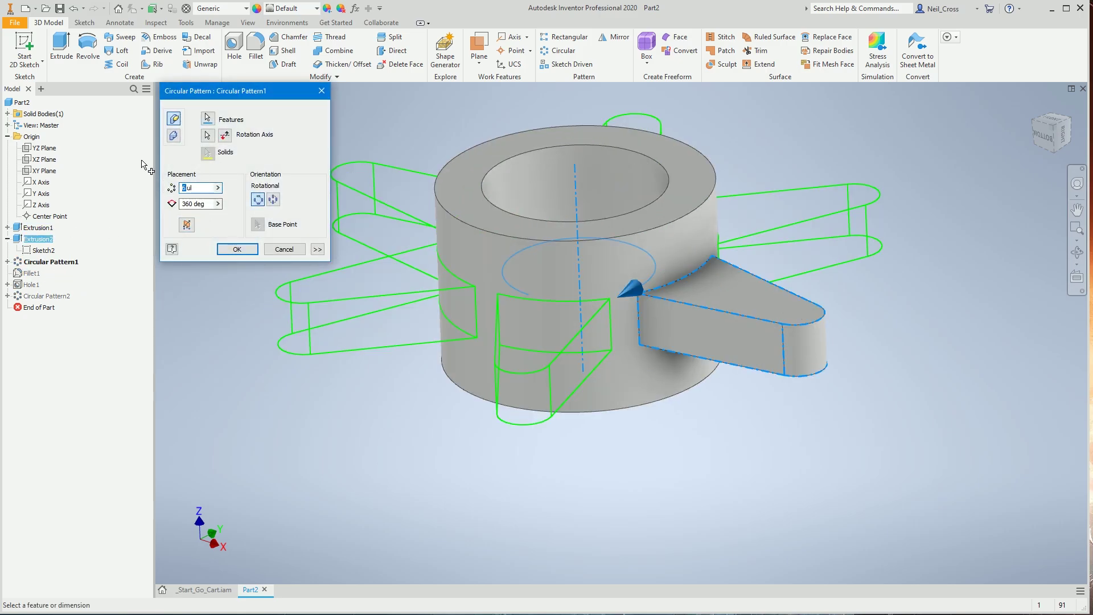
pyautogui.write('4')
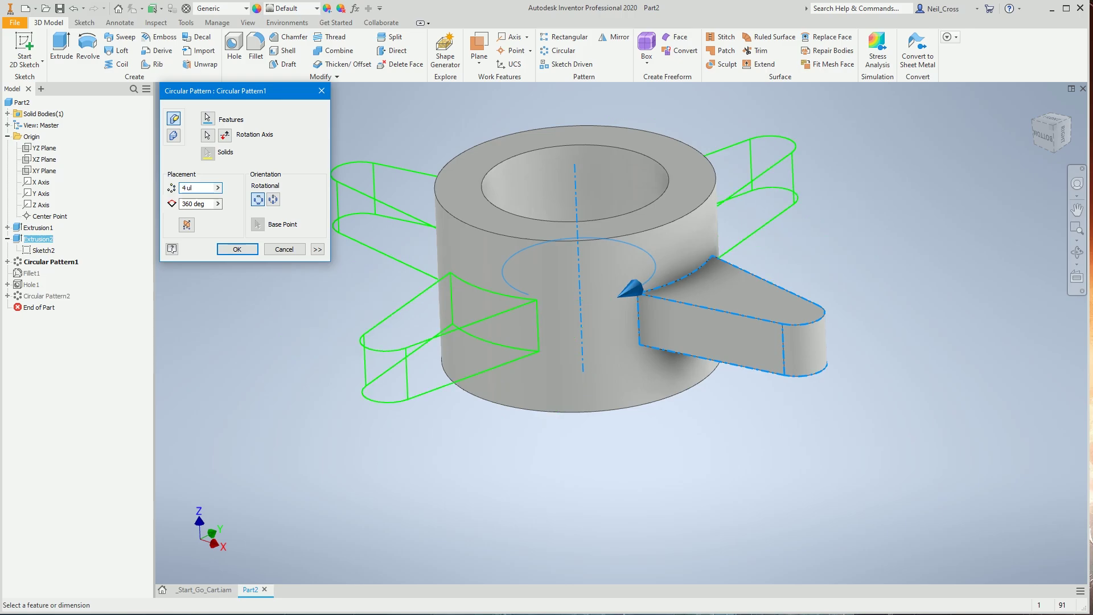
pyautogui.press('Return')
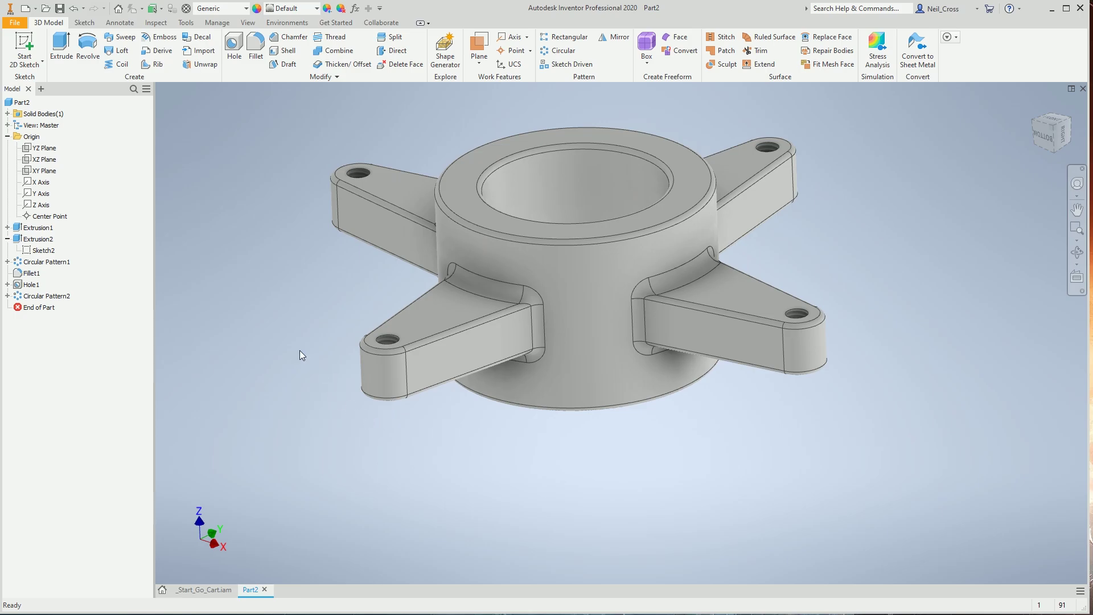
# Edit the lugs' circular pattern to set its count to 6, and inspect the lugs and holes
pyautogui.doubleClick(45, 261)
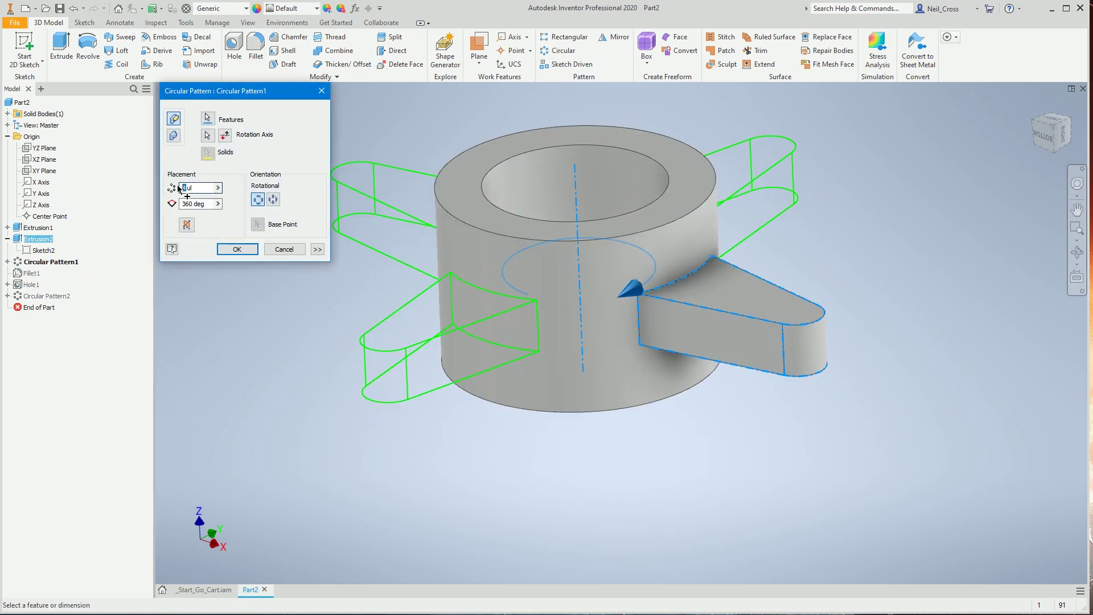
pyautogui.write('6')
pyautogui.press('Return')
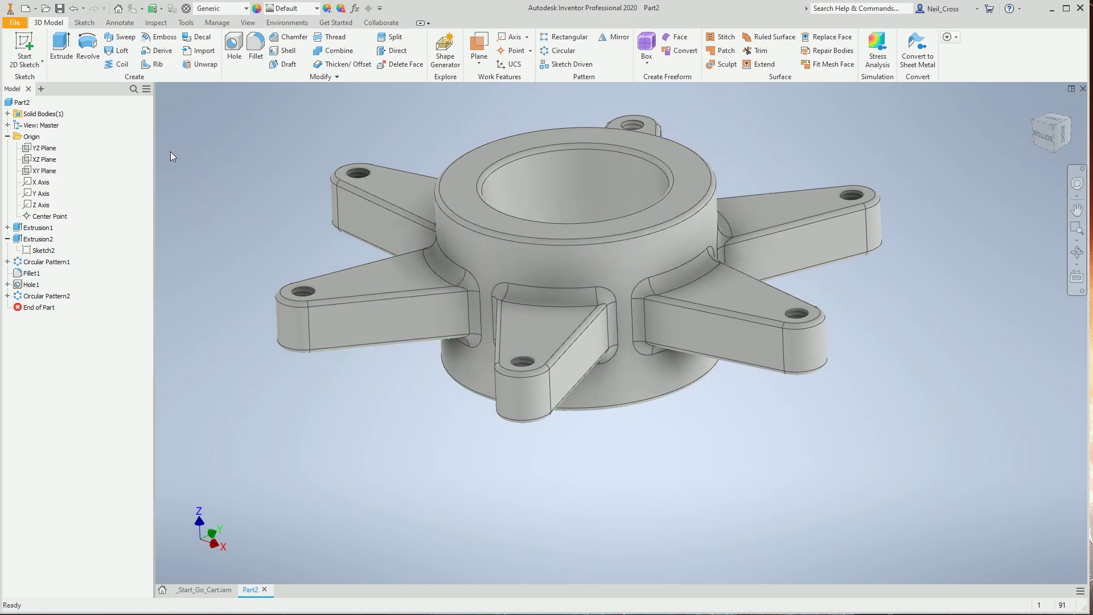
pyautogui.keyDown('shift'); pyautogui.moveTo(488, 332); pyautogui.dragTo(595, 296, button='middle'); pyautogui.keyUp('shift')
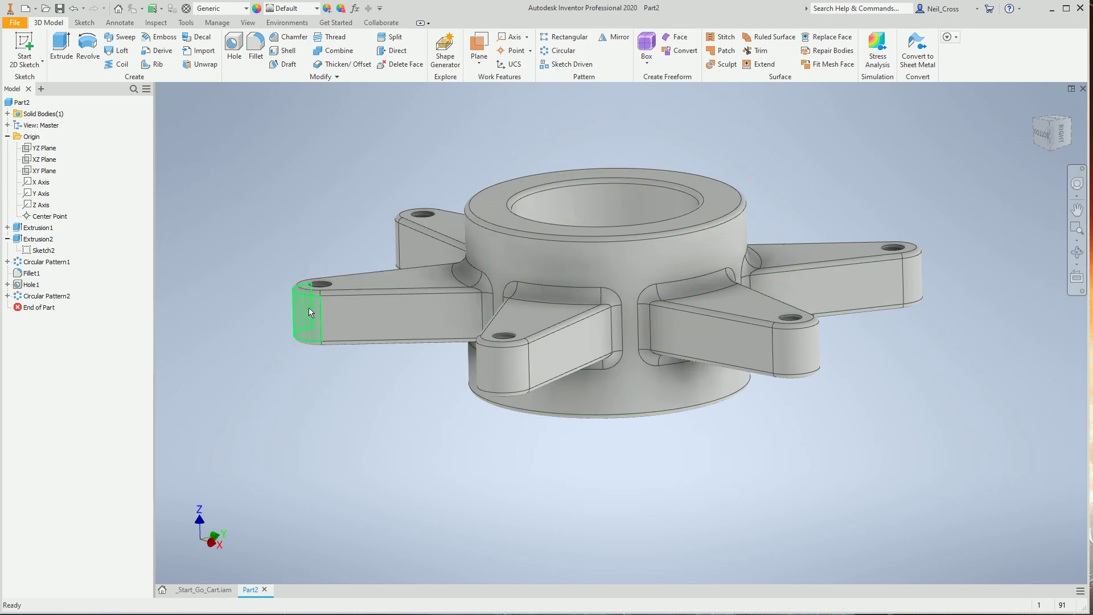
# Start a 2D sketch on the XZ plane, slice the graphics there and look straight at the section
pyautogui.click(28, 50)
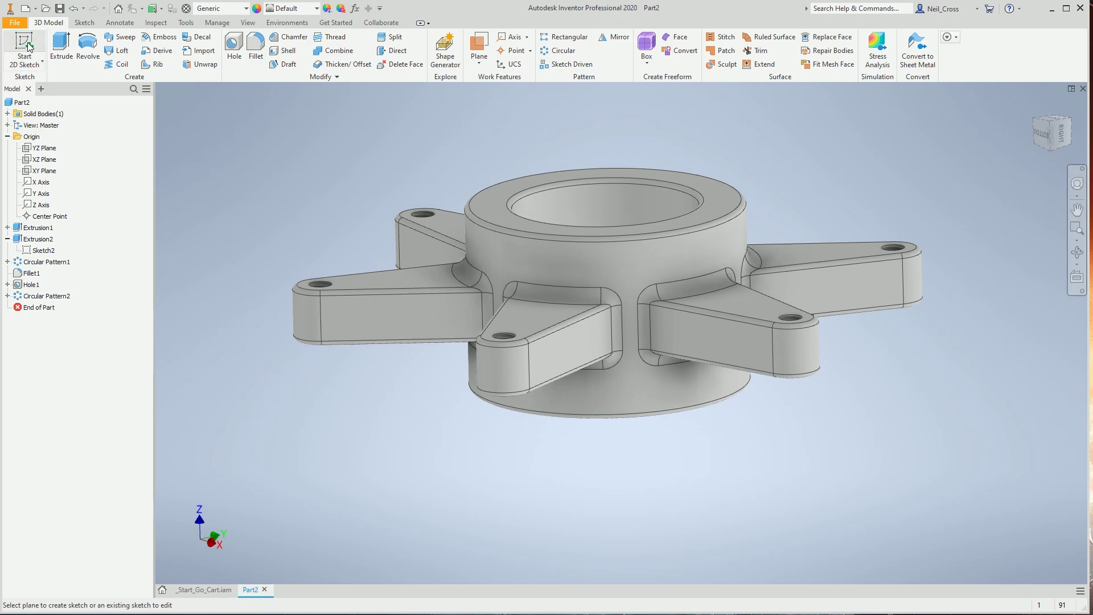
pyautogui.click(44, 160)
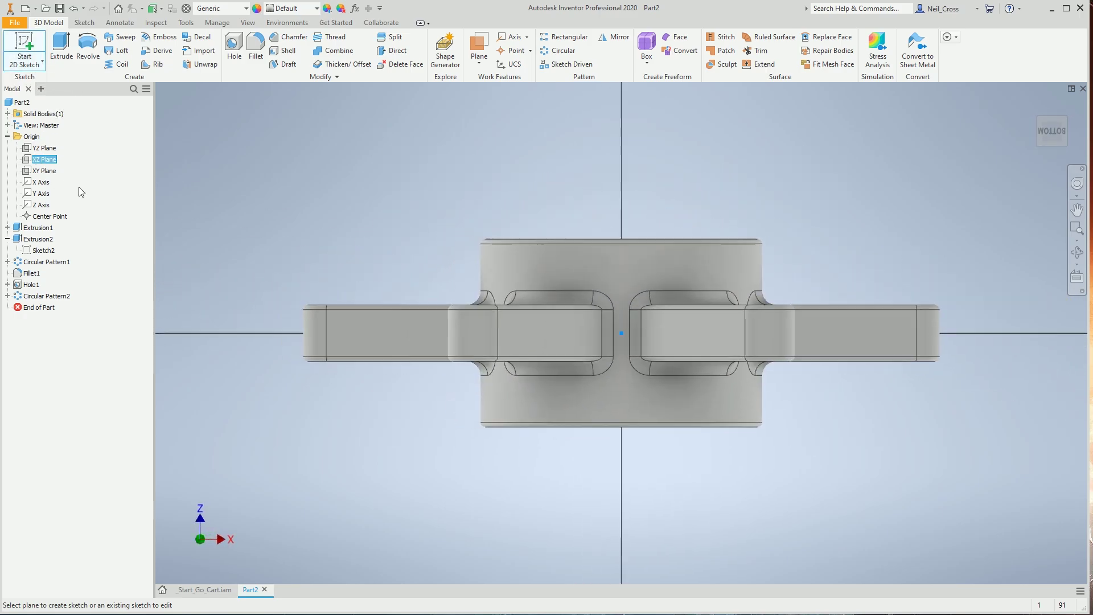
pyautogui.moveTo(501, 285)
pyautogui.keyDown('shift'); pyautogui.mouseDown(button='middle')
pyautogui.moveTo(522, 289)
pyautogui.moveTo(456, 325)
pyautogui.moveTo(527, 310)
pyautogui.mouseUp(button='middle'); pyautogui.keyUp('shift')
pyautogui.keyDown('shift'); pyautogui.moveTo(687, 418); pyautogui.dragTo(621, 360, button='middle'); pyautogui.keyUp('shift')
pyautogui.press('F7')
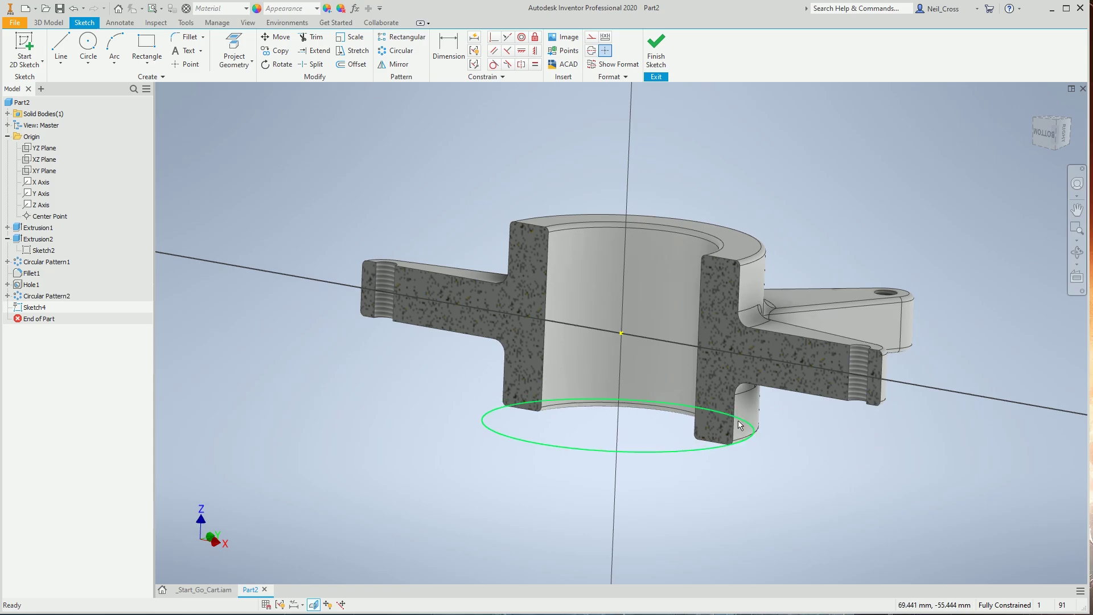
pyautogui.moveTo(626, 433); pyautogui.dragTo(636, 385, button='middle')
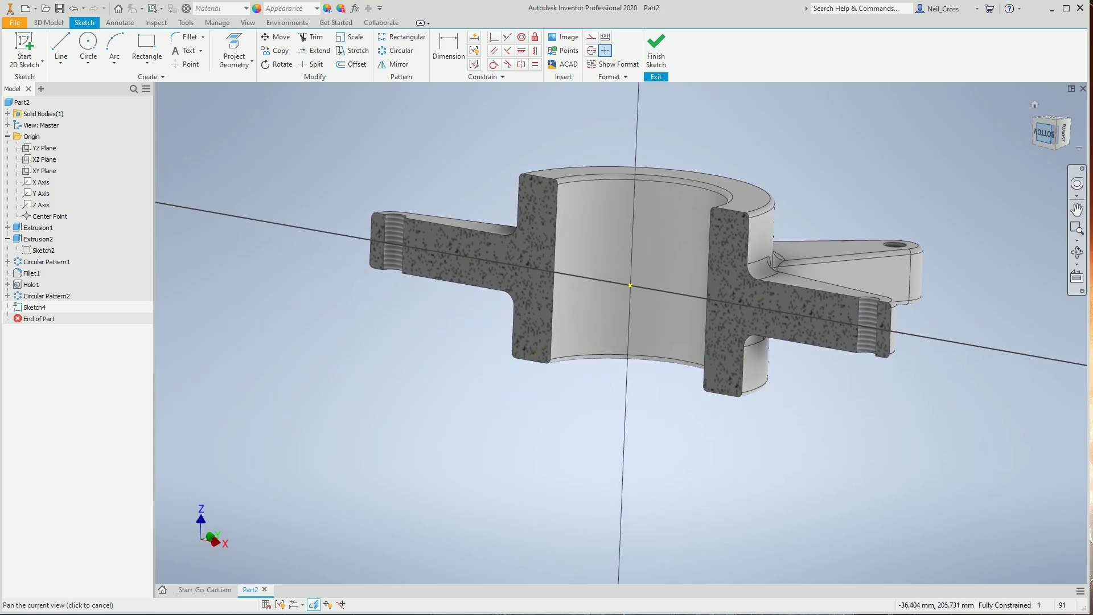
pyautogui.click(1044, 134)
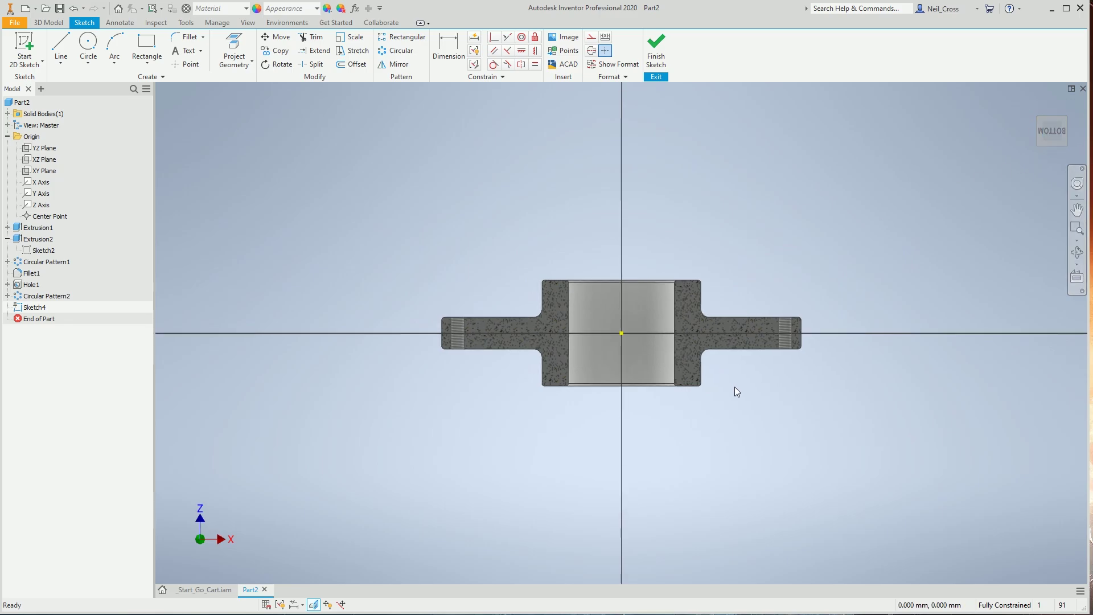
# Project the outer end edge and the lower edge of the arm on the positive X side into the sketch
pyautogui.scroll(-6, 781, 342)
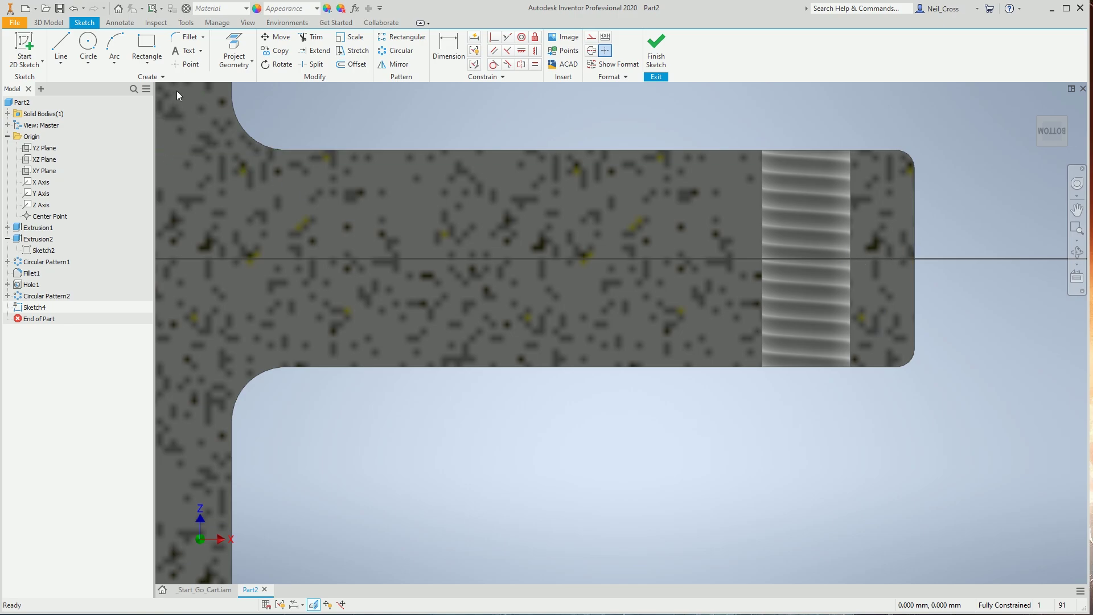
pyautogui.click(233, 47)
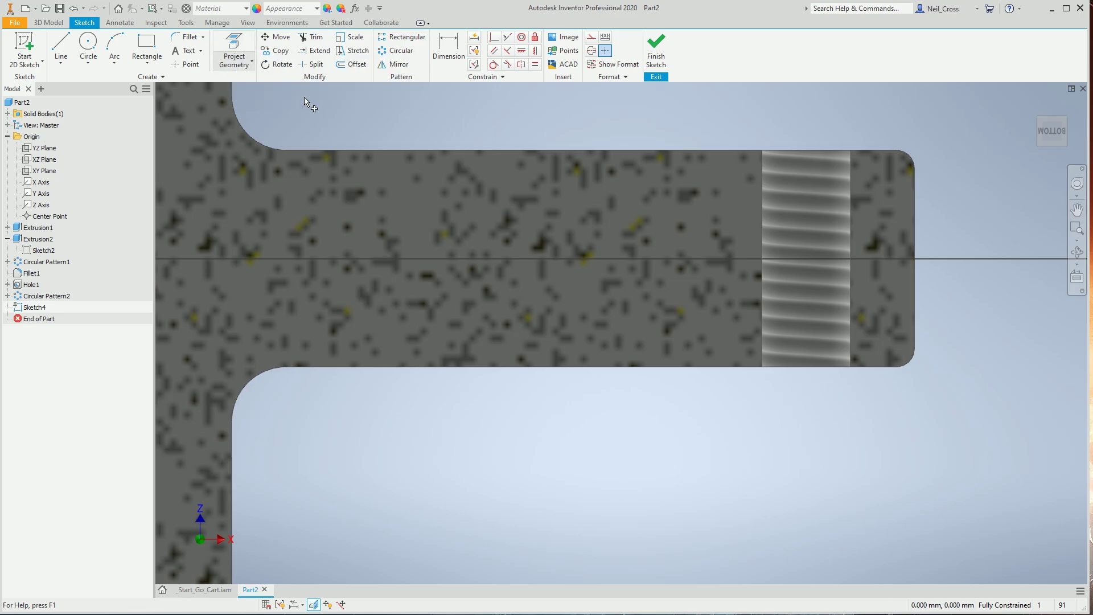
pyautogui.click(920, 237)
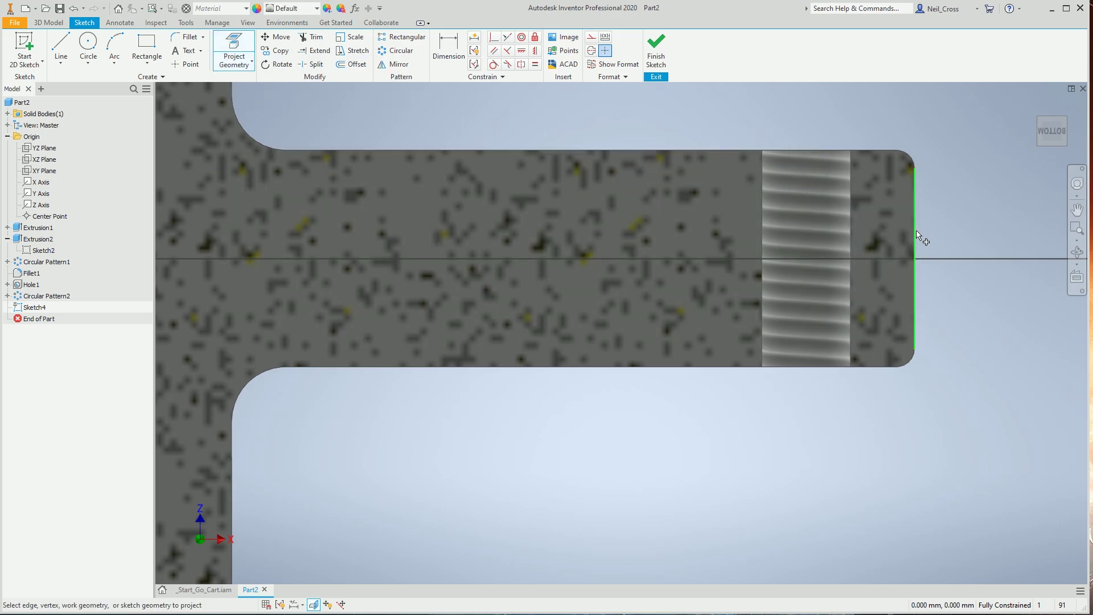
pyautogui.click(627, 369)
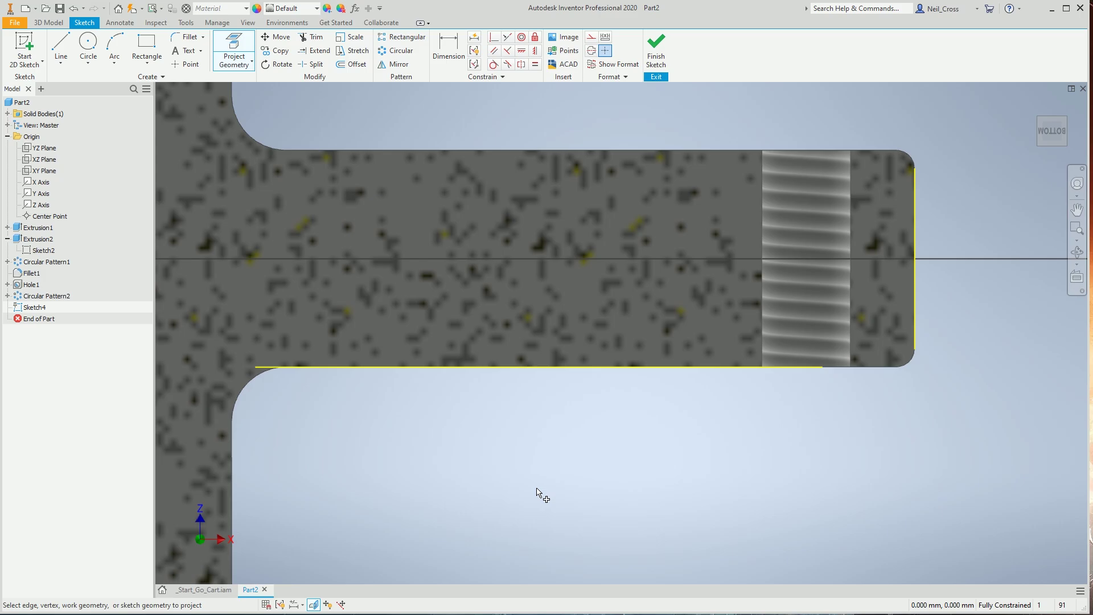
pyautogui.rightClick(453, 418)
pyautogui.click(515, 418)
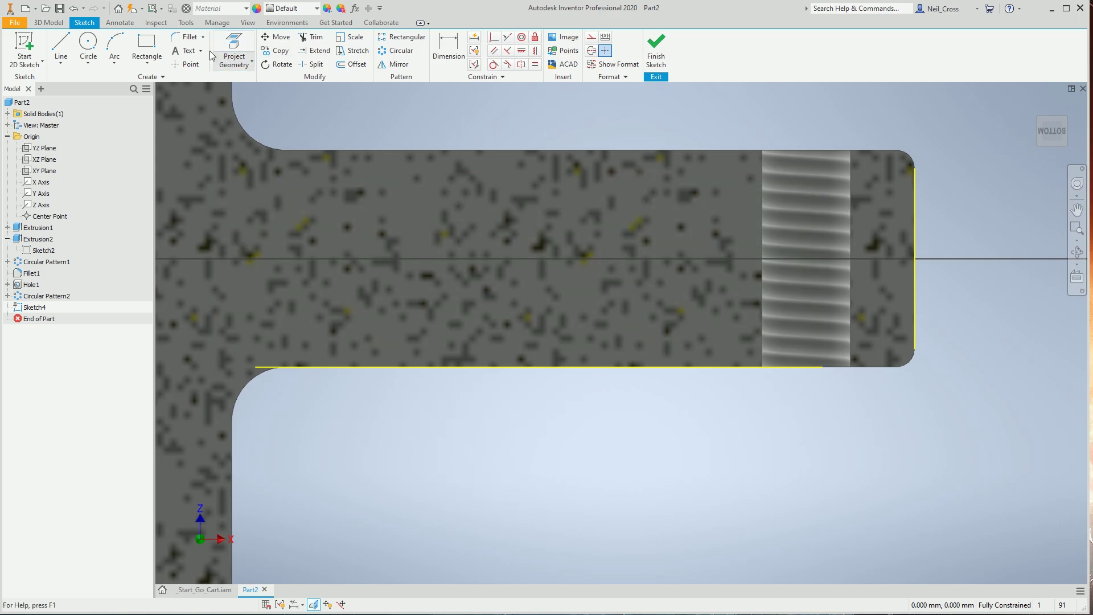
# Sketch a two-point rectangle about 19.8 by 5.5 mm over the arm tip's lower outer corner, snapped to the projected edges
pyautogui.click(148, 61)
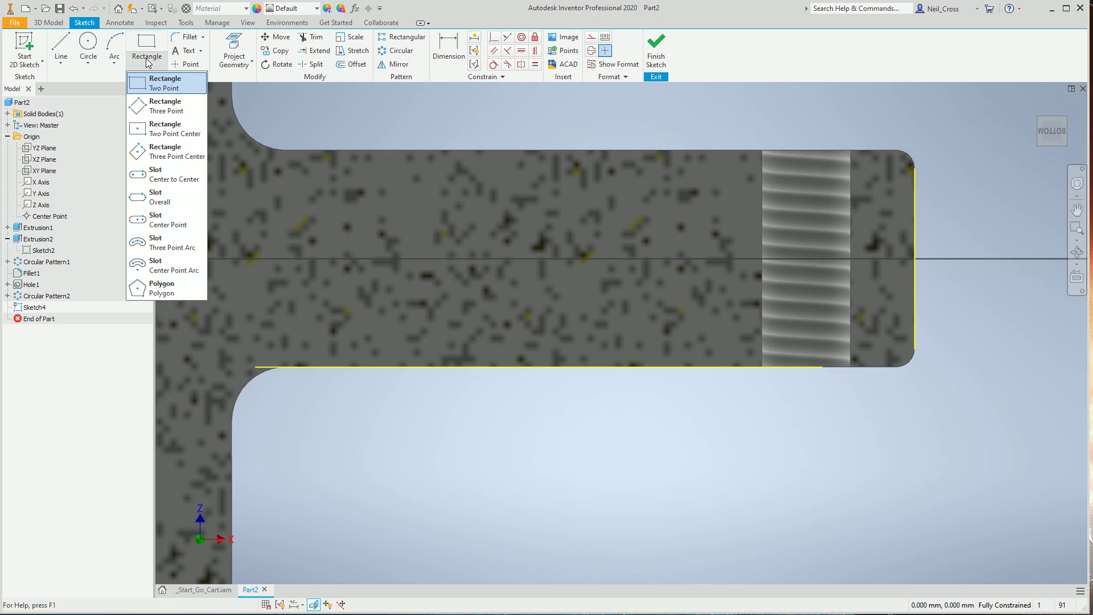
pyautogui.click(174, 88)
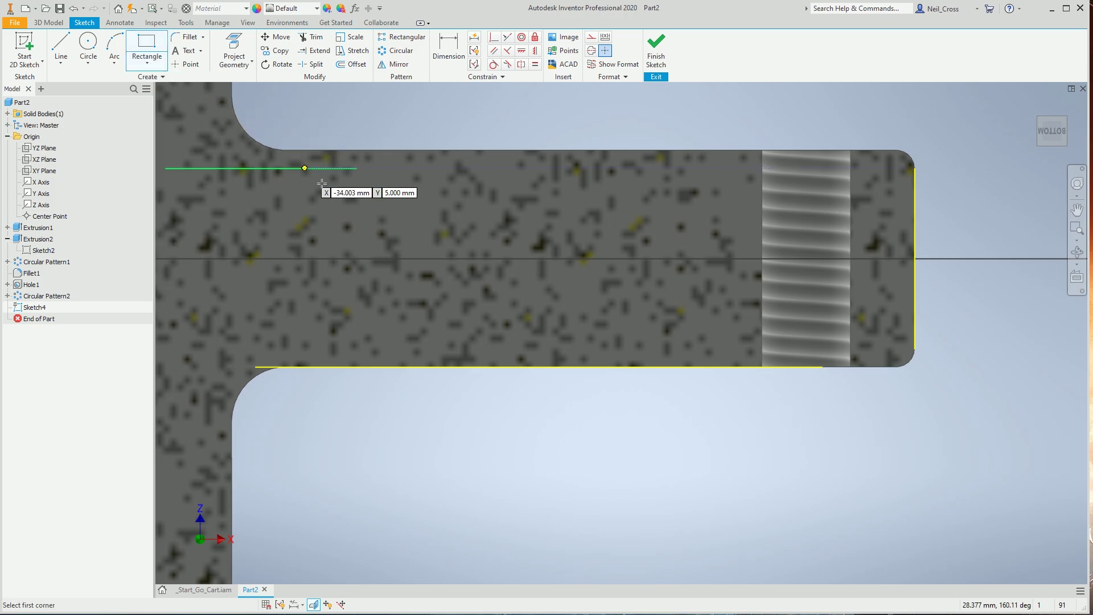
pyautogui.click(600, 367)
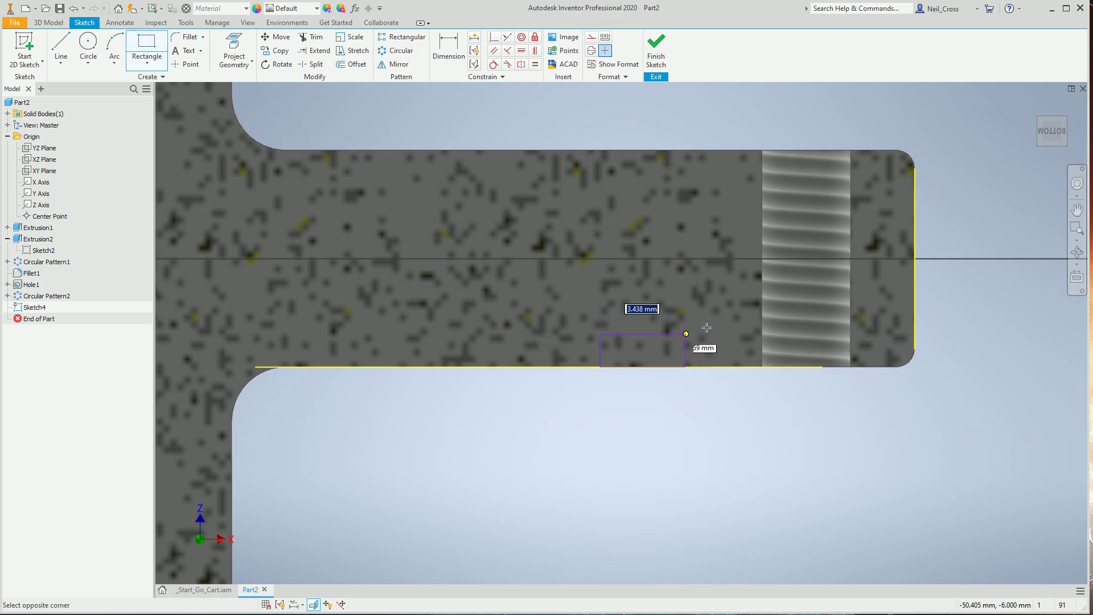
pyautogui.click(914, 281)
pyautogui.rightClick(670, 204)
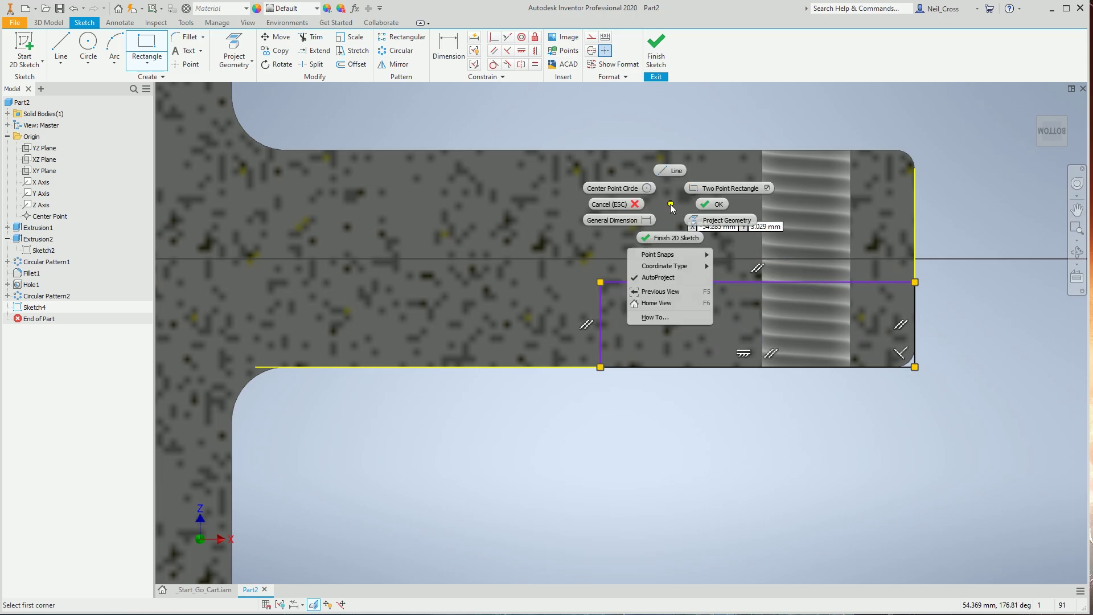
pyautogui.click(712, 206)
pyautogui.moveTo(601, 281); pyautogui.dragTo(558, 268)
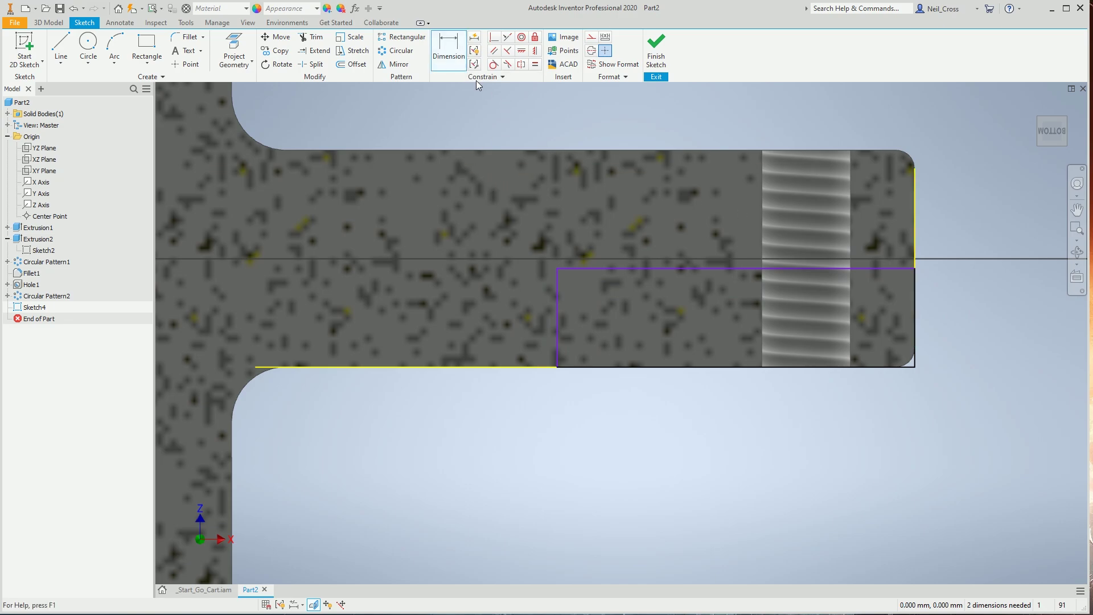
# Dimension the rectangle's horizontal length as 13 mm
pyautogui.click(650, 267)
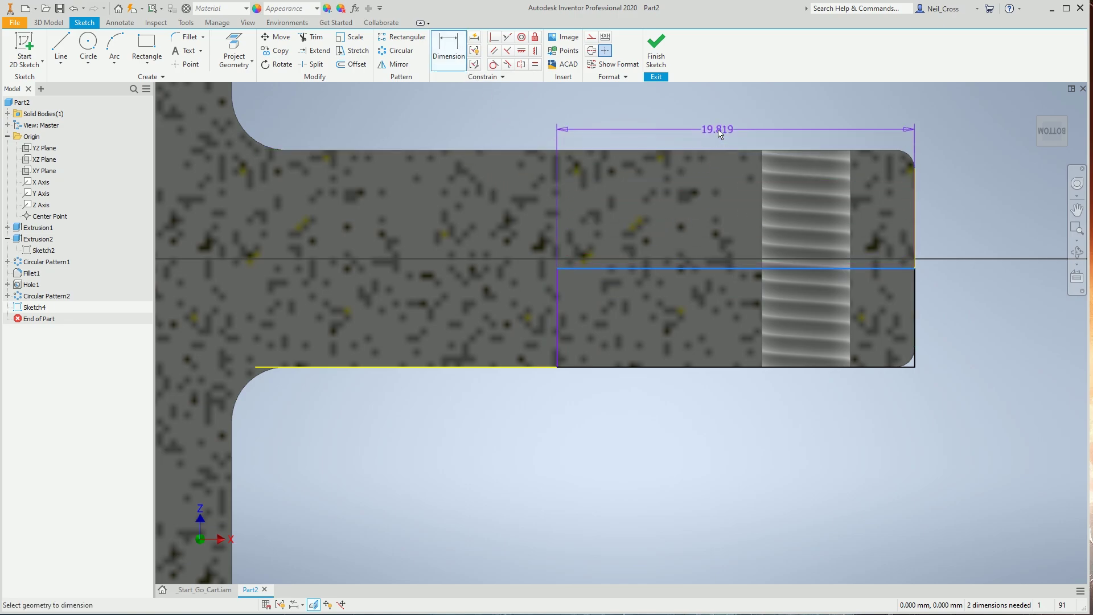
pyautogui.click(719, 133)
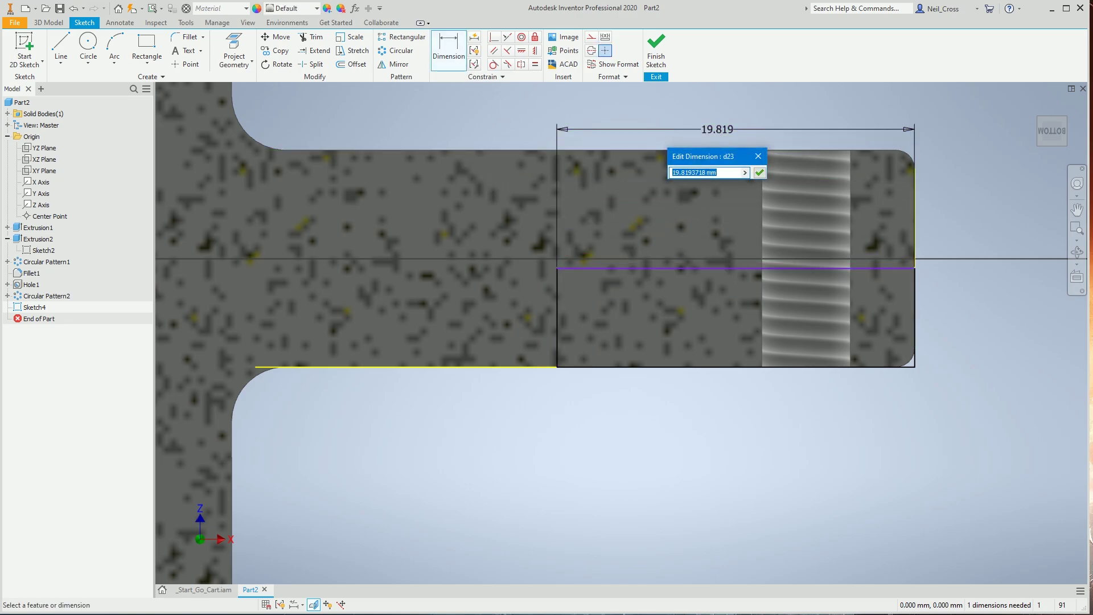
pyautogui.write('12')
pyautogui.press('BackSpace')
pyautogui.write('3')
pyautogui.press('Return')
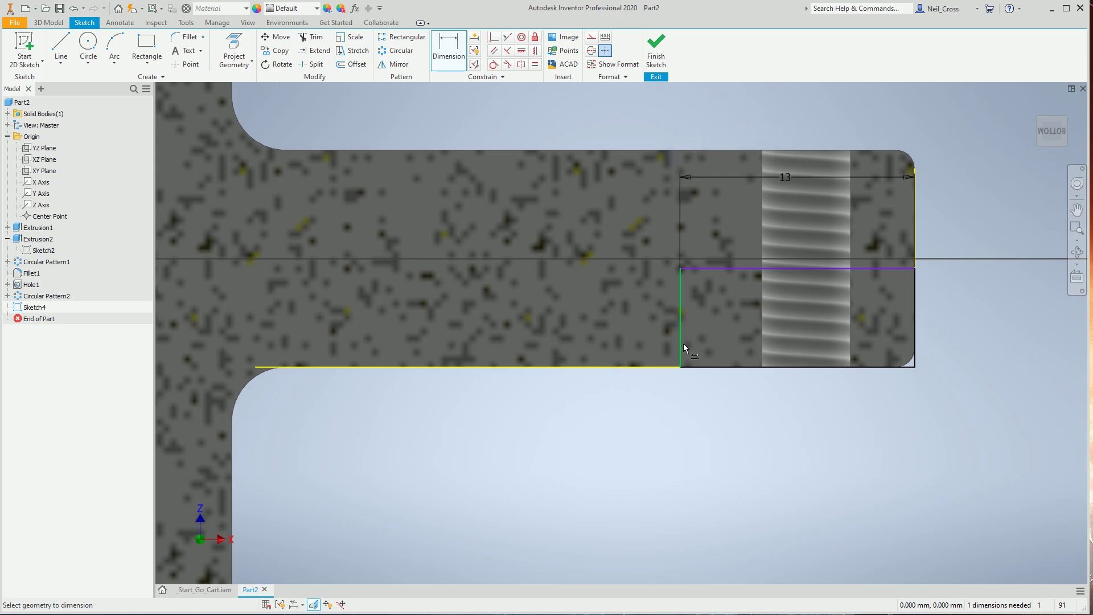
# Dimension the rectangle's height as 5 mm and finish the sketch
pyautogui.click(622, 368)
pyautogui.click(598, 442)
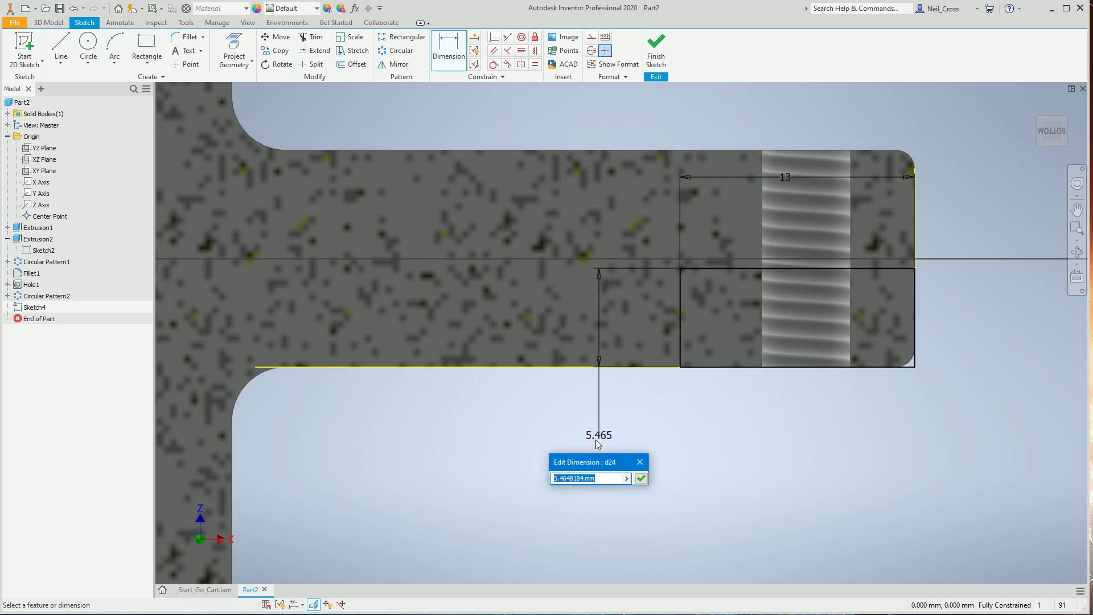
pyautogui.write('5')
pyautogui.press('Return')
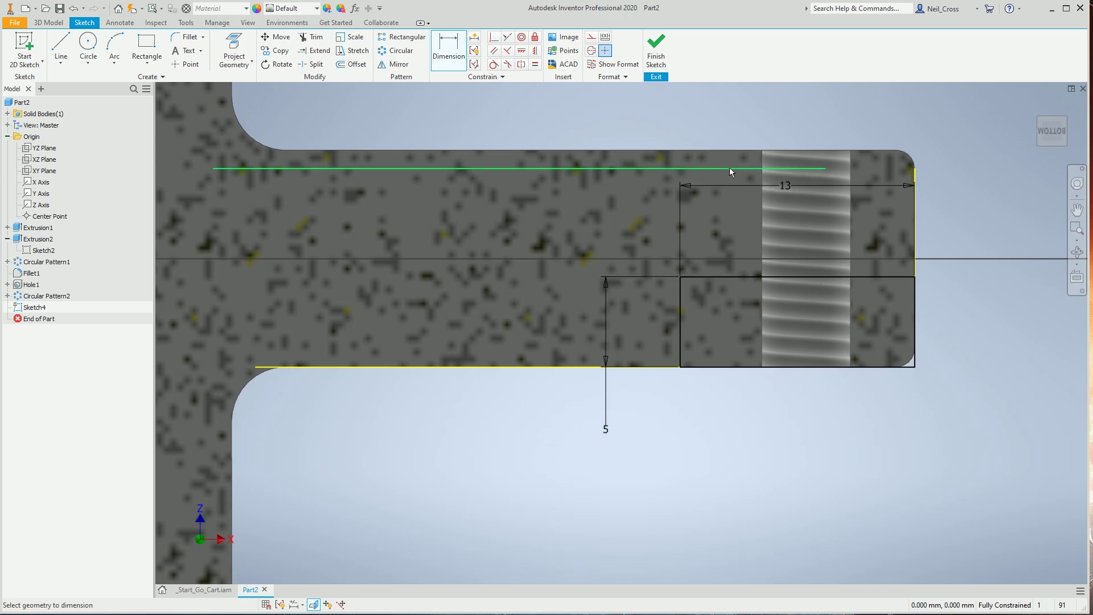
pyautogui.scroll(-5, 719, 313)
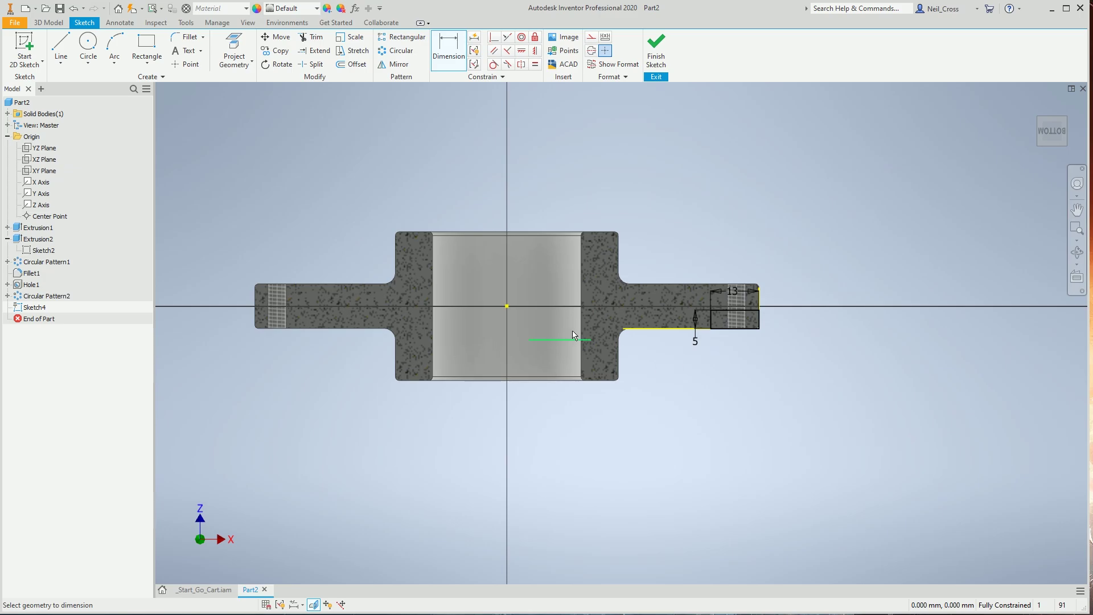
pyautogui.click(665, 77)
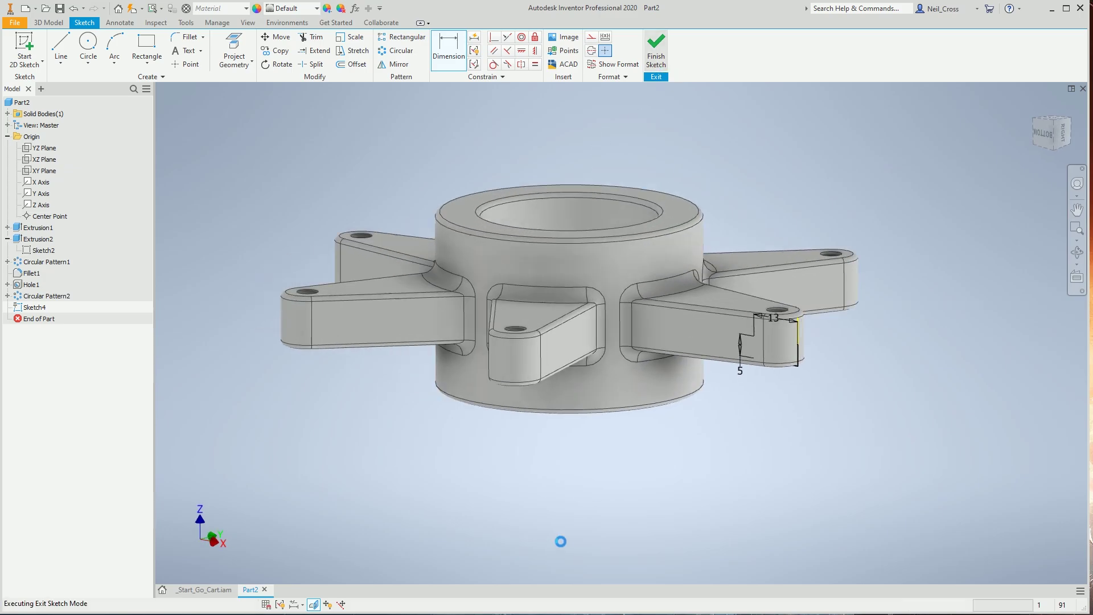
# Revolve the rectangle a full 360 degrees around the Z axis as a cut, stepping the undersides of all arm tips
pyautogui.scroll(5, 793, 366)
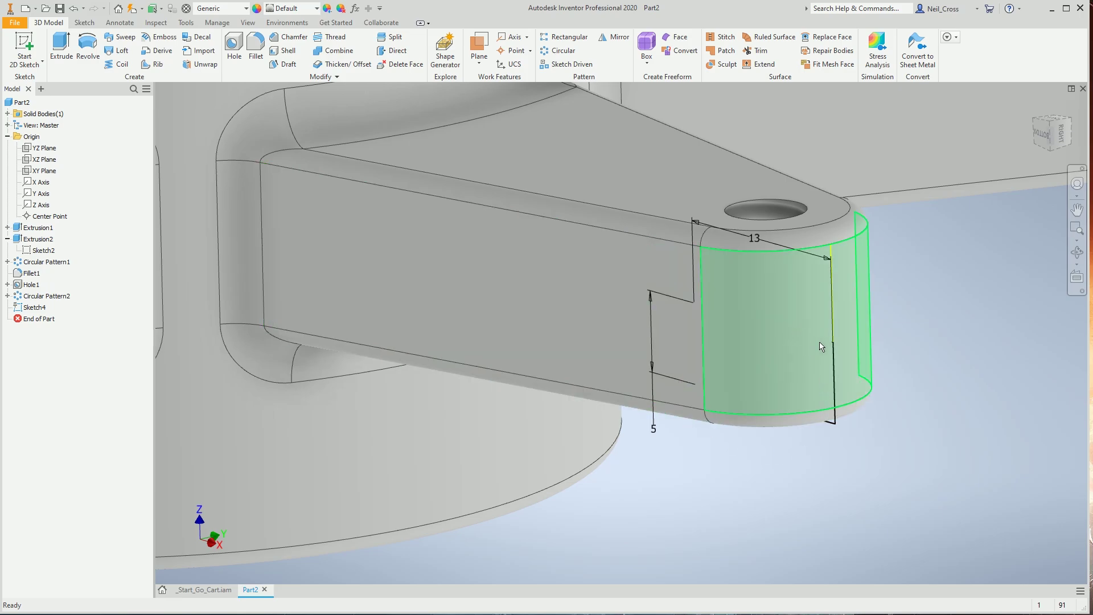
pyautogui.click(833, 354)
pyautogui.scroll(-3, 630, 388)
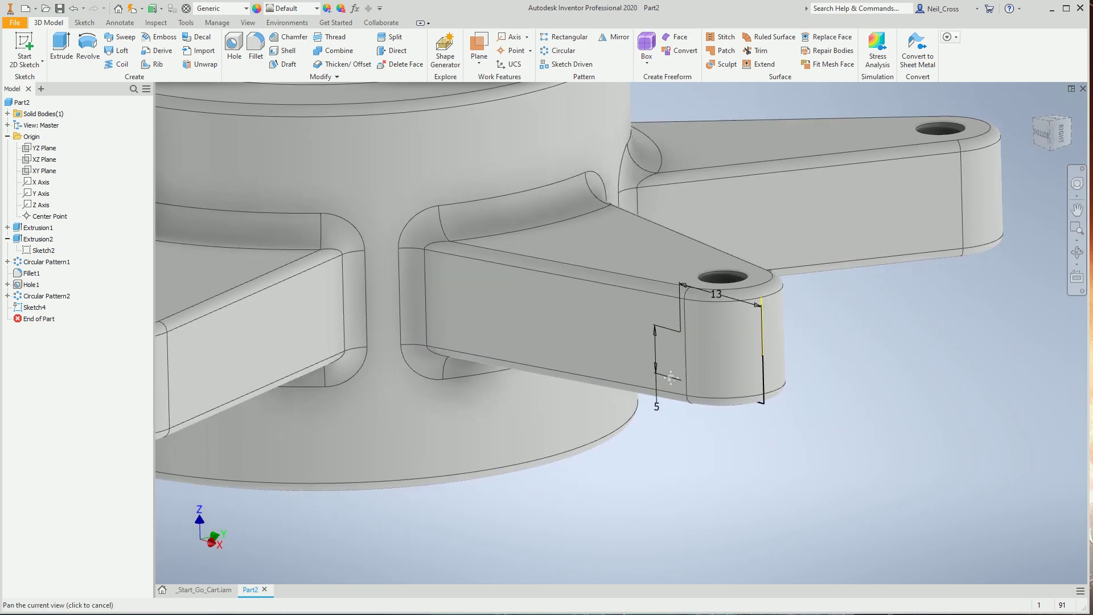
pyautogui.scroll(2, 453, 229)
pyautogui.click(88, 48)
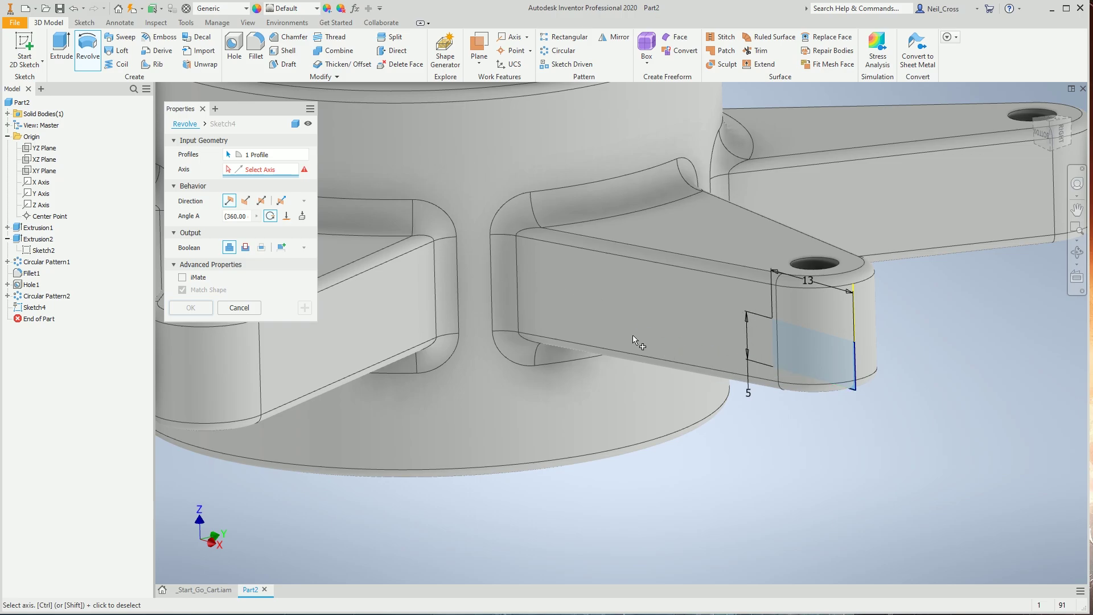
pyautogui.scroll(5, 709, 346)
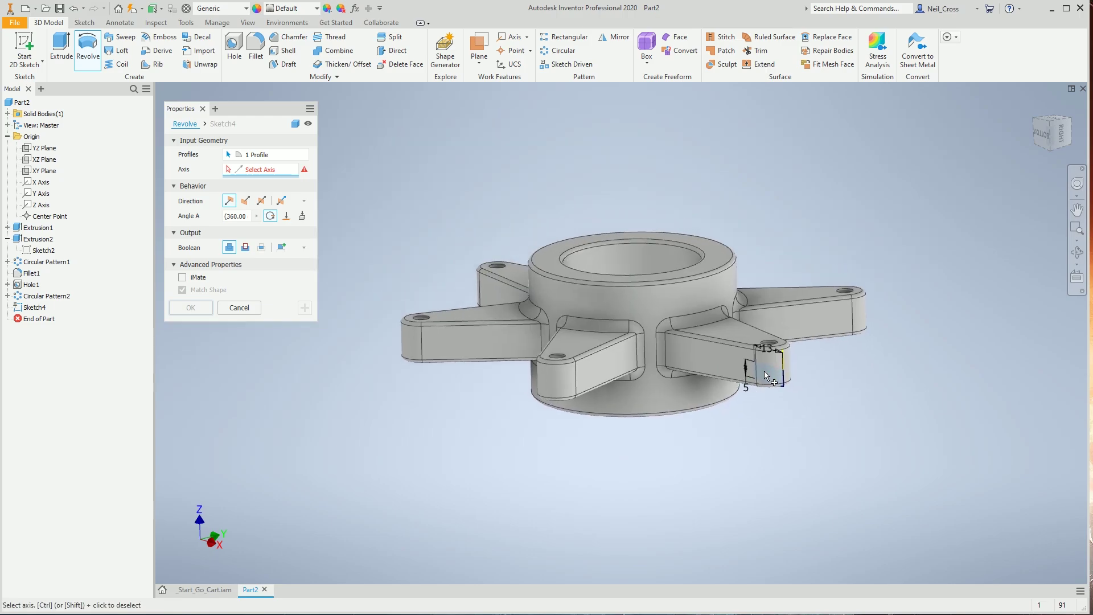
pyautogui.scroll(-3, 767, 390)
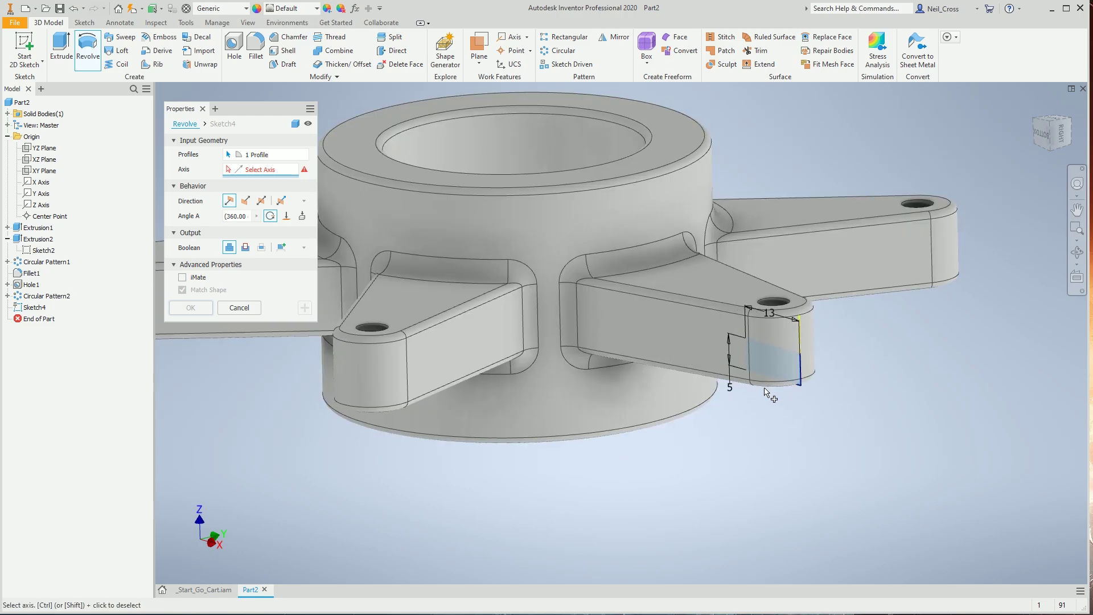
pyautogui.scroll(3, 765, 389)
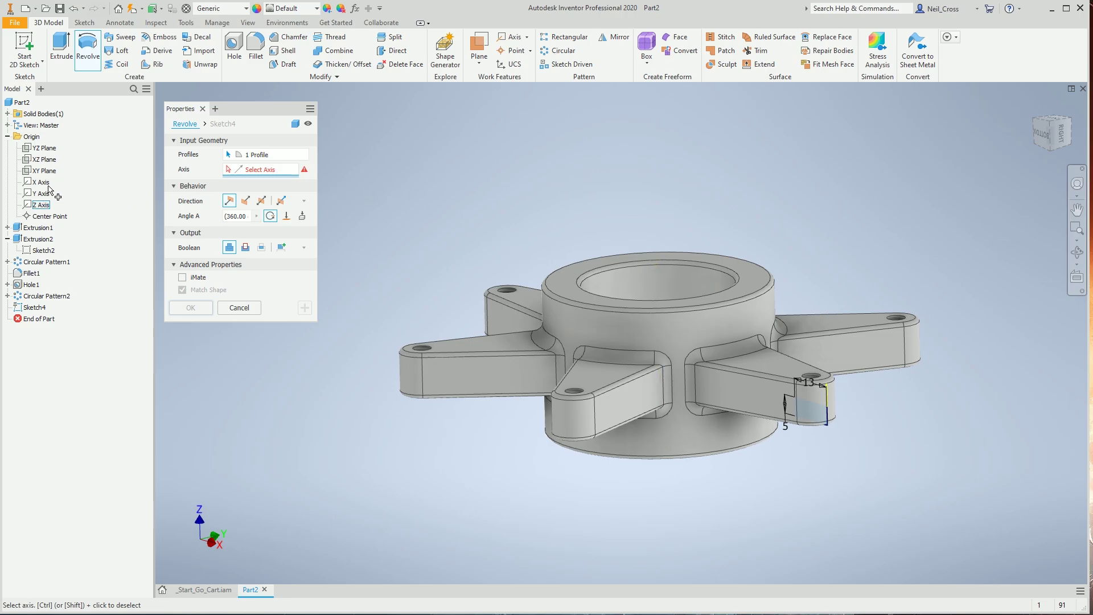
pyautogui.click(41, 205)
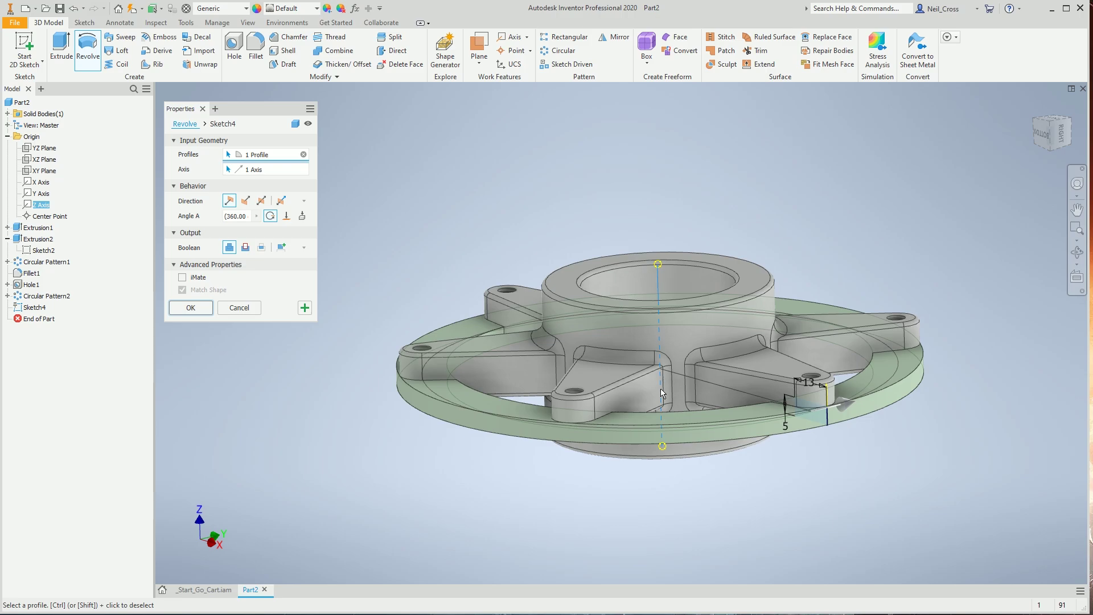
pyautogui.click(245, 247)
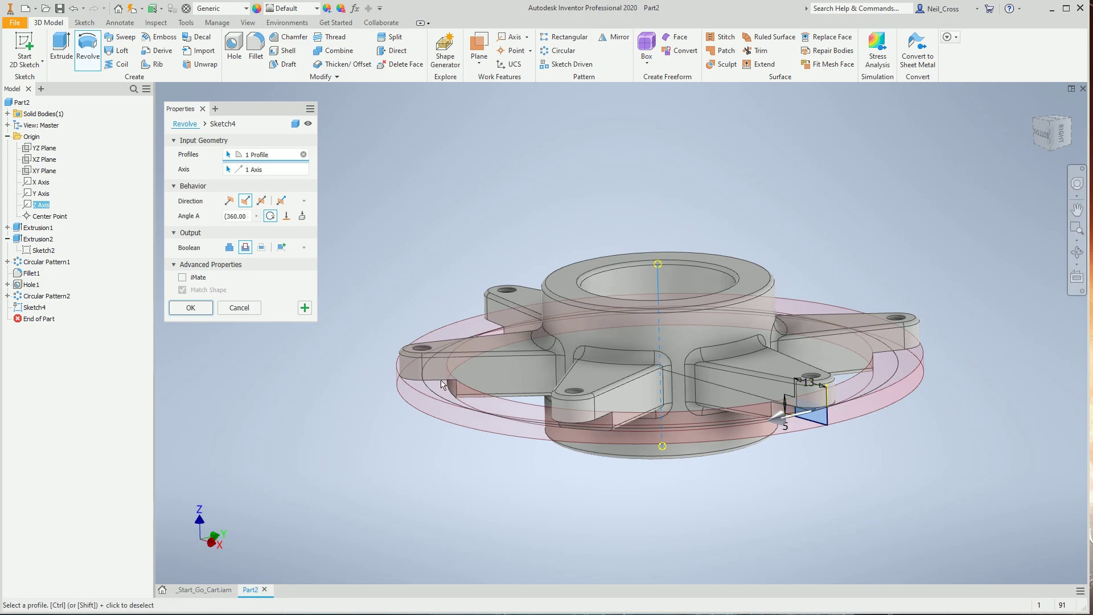
pyautogui.click(186, 310)
pyautogui.keyDown('shift'); pyautogui.moveTo(559, 466); pyautogui.dragTo(782, 386, button='middle'); pyautogui.keyUp('shift')
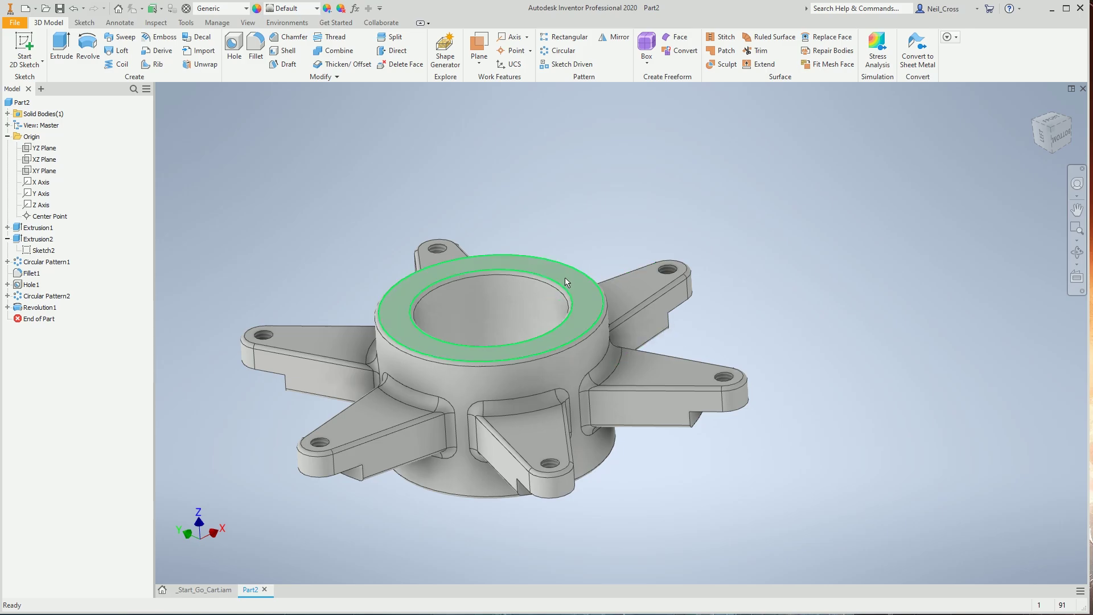
# Assign the Stainless Steel material to the part
pyautogui.click(238, 9)
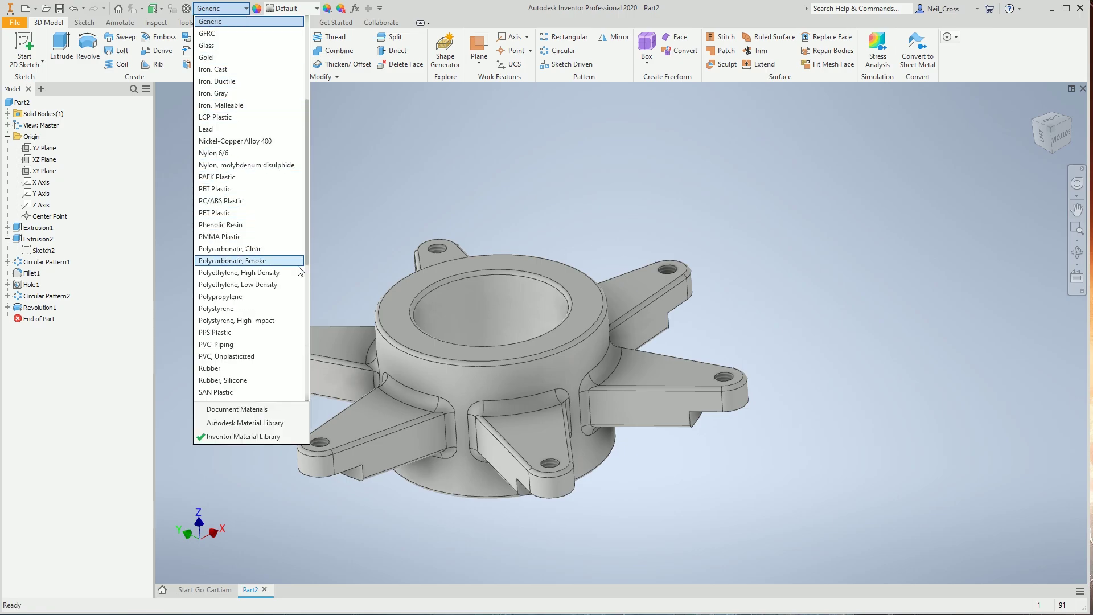
pyautogui.moveTo(305, 254); pyautogui.dragTo(322, 288)
pyautogui.click(230, 333)
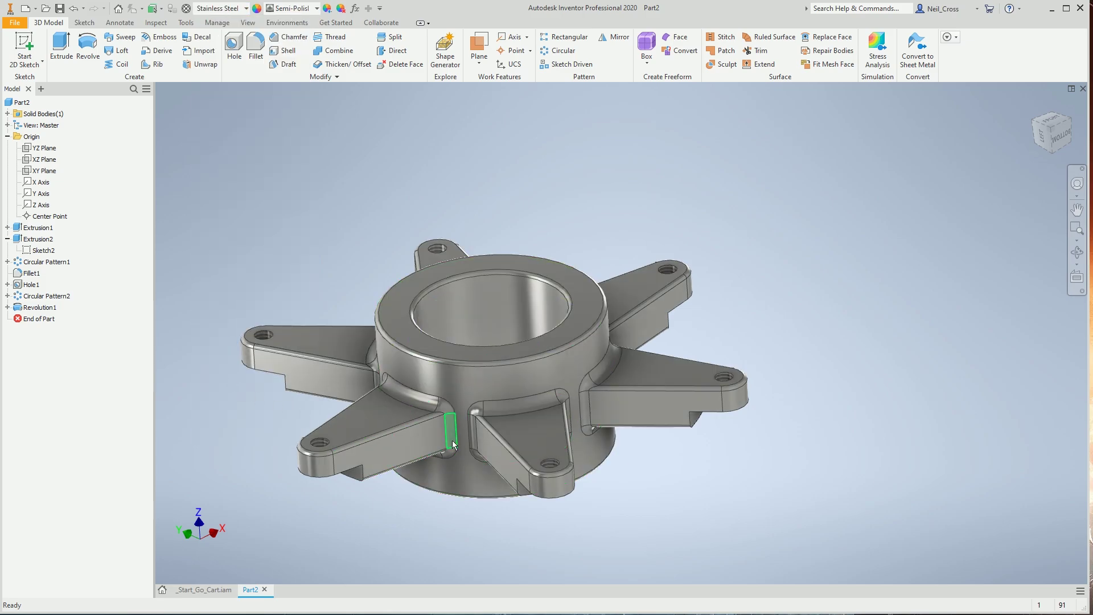
pyautogui.scroll(-5, 449, 435)
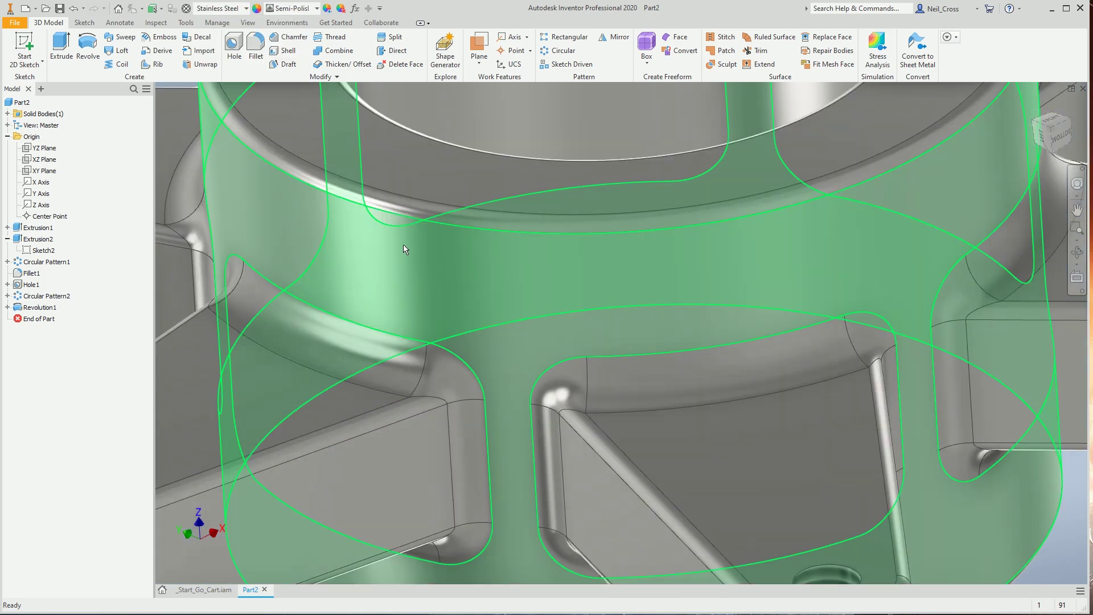
pyautogui.scroll(5, 654, 401)
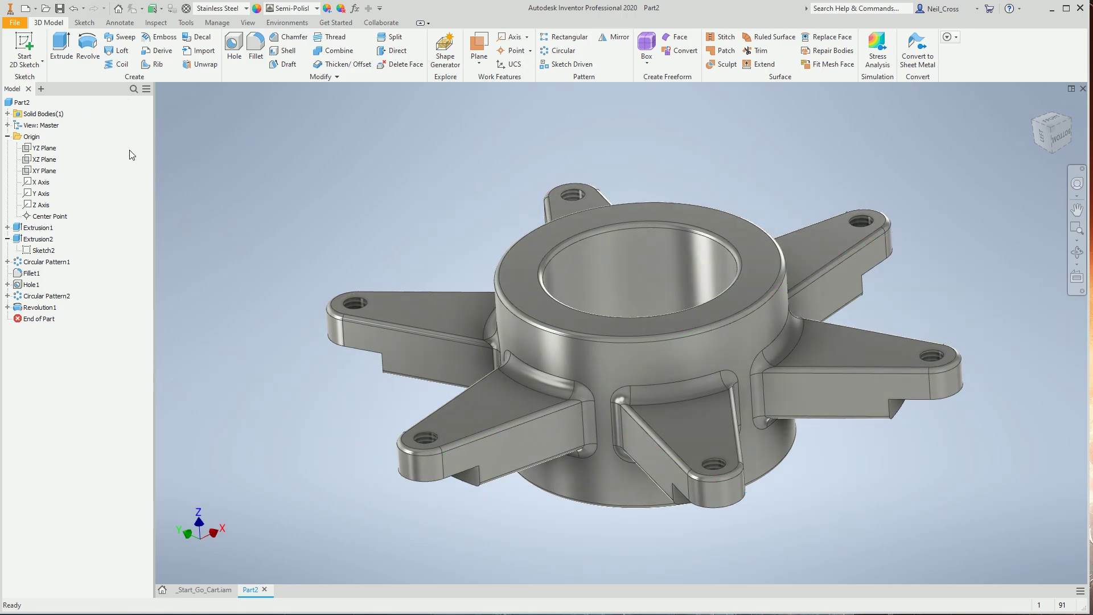
pyautogui.click(13, 24)
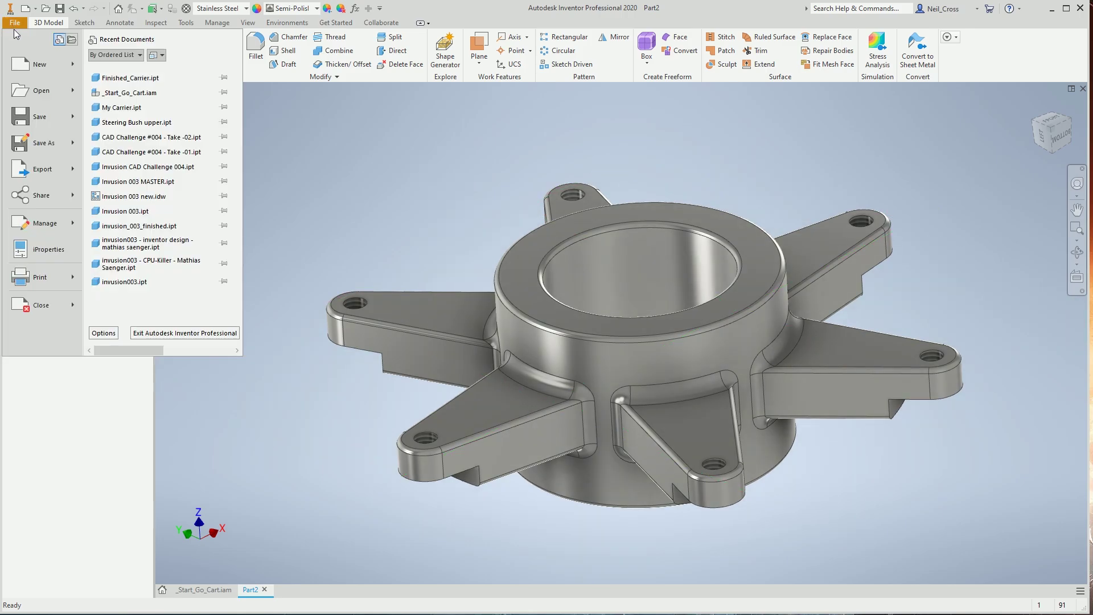
pyautogui.click(40, 254)
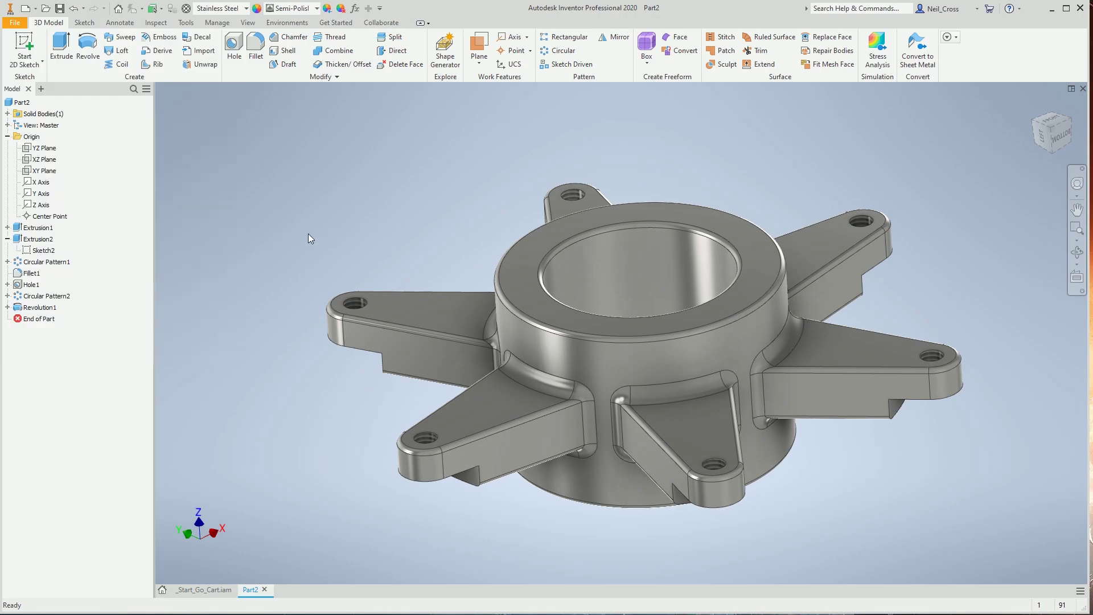
pyautogui.rightClick(18, 103)
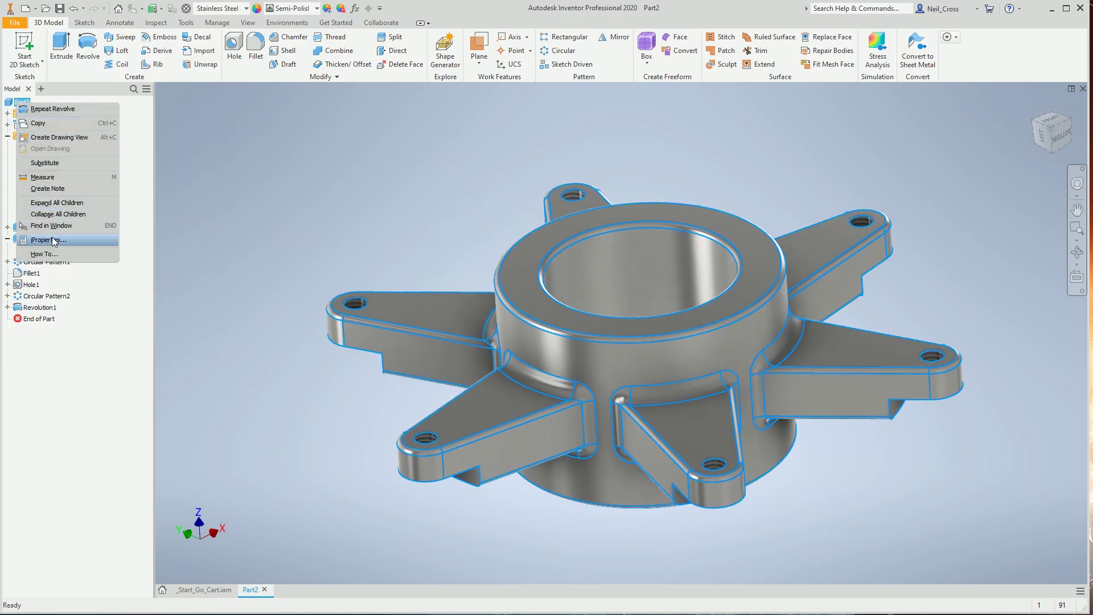
pyautogui.click(239, 326)
# Open the part's iProperties, update the physical properties and check the mass, area and volume
pyautogui.rightClick(254, 592)
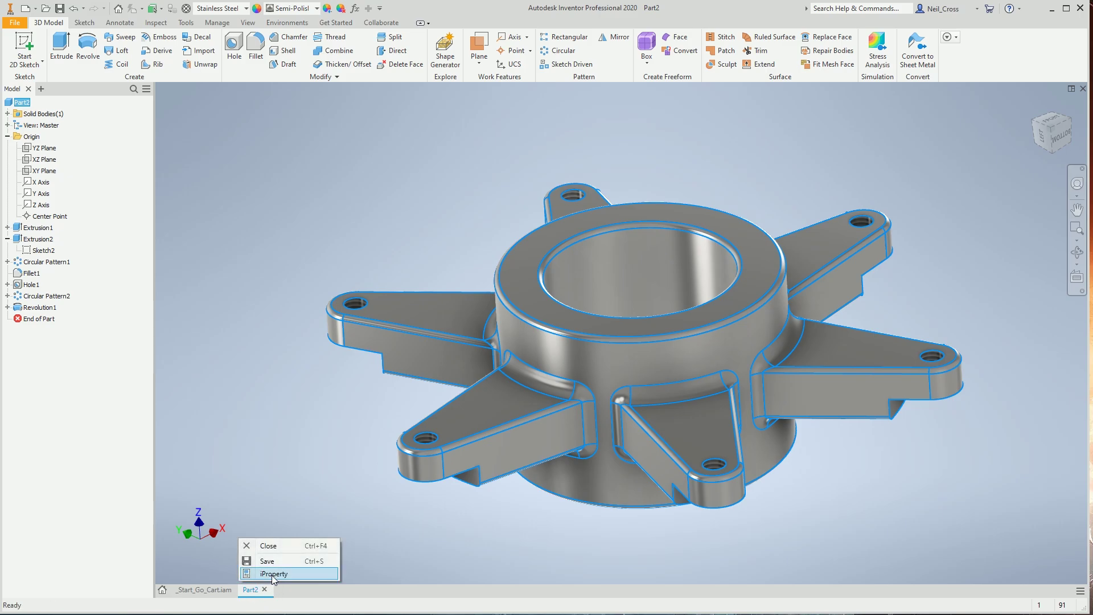
pyautogui.click(276, 573)
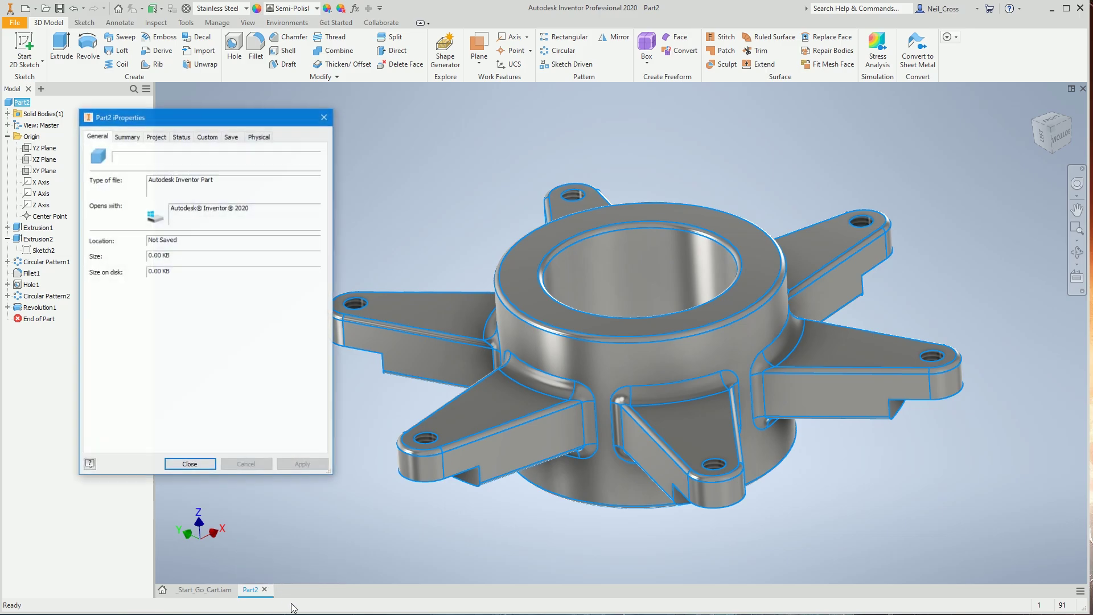
pyautogui.moveTo(170, 124); pyautogui.dragTo(292, 100)
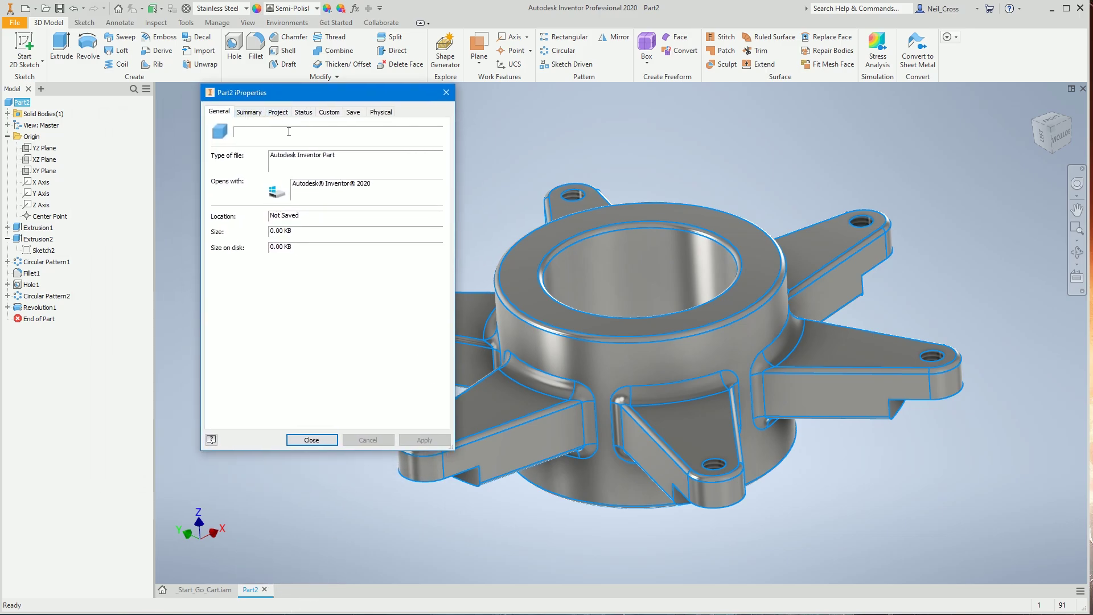
pyautogui.click(381, 112)
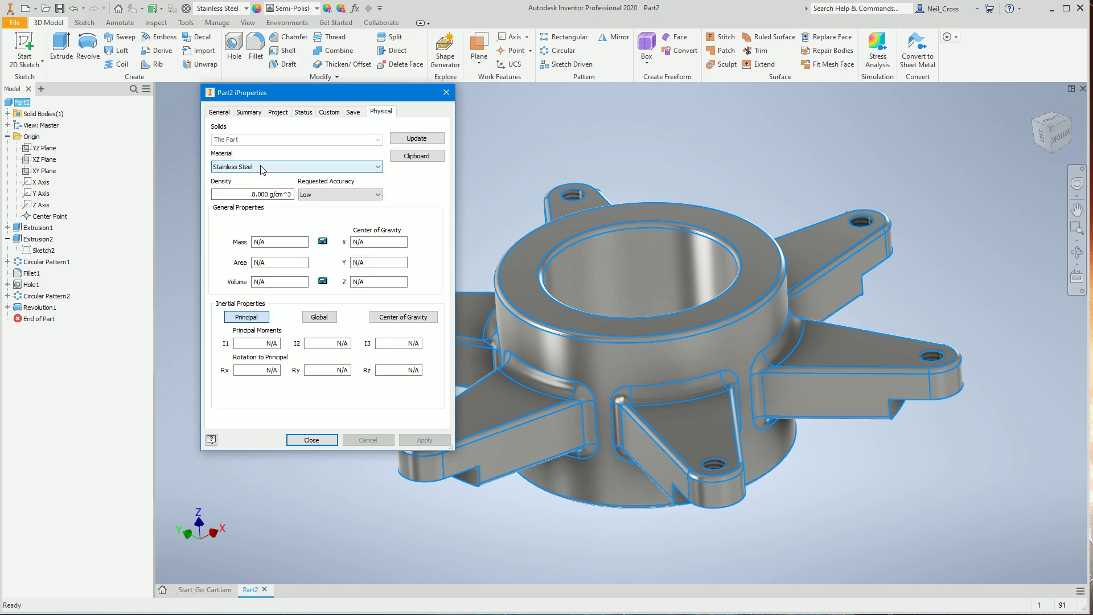
pyautogui.click(416, 139)
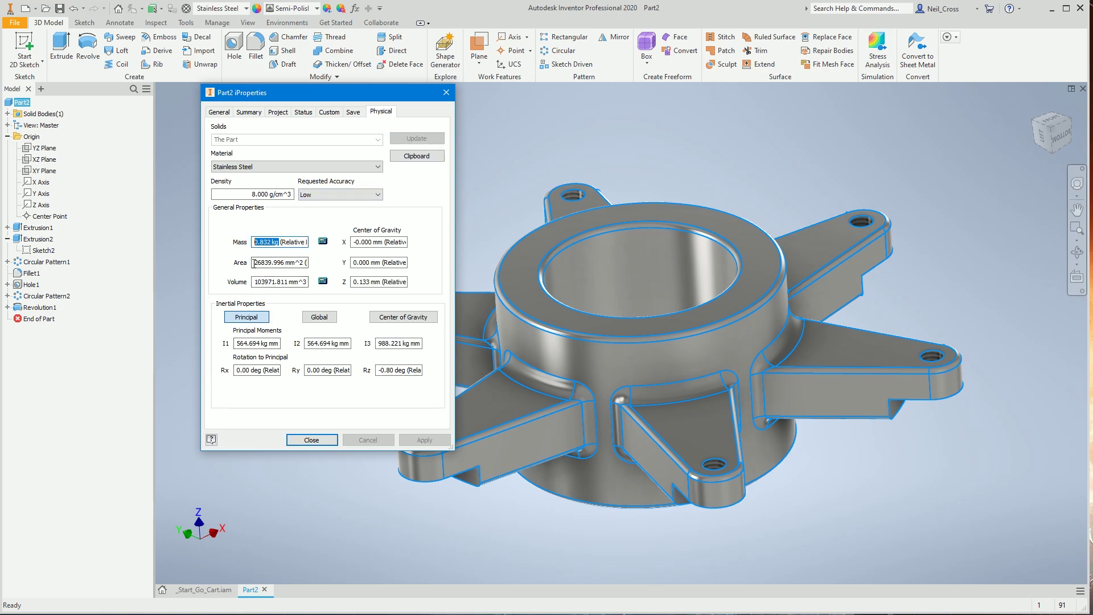
pyautogui.moveTo(254, 262); pyautogui.dragTo(291, 282)
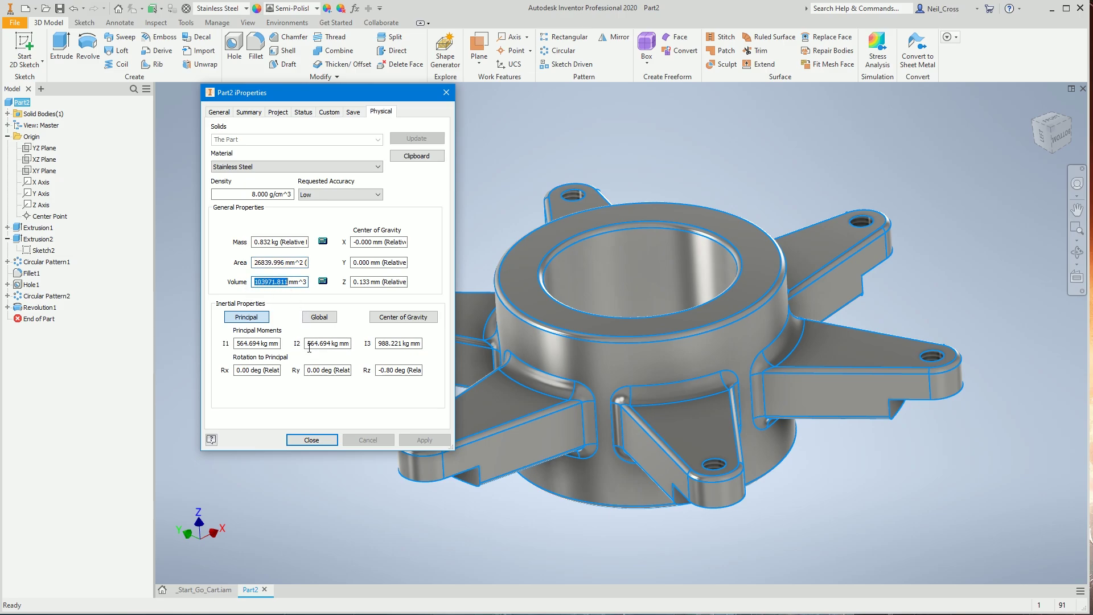
# Set the part number to PT-12345 and the description to Rear Axle Carrier in the project properties, and close the iProperties
pyautogui.click(278, 112)
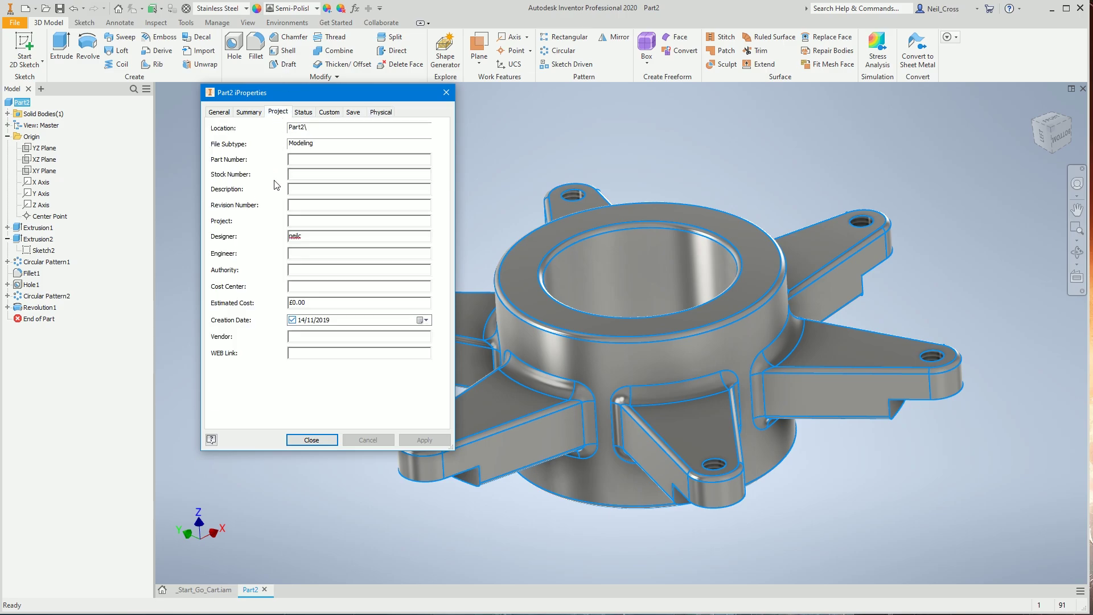
pyautogui.click(314, 160)
pyautogui.write('PT-12345')
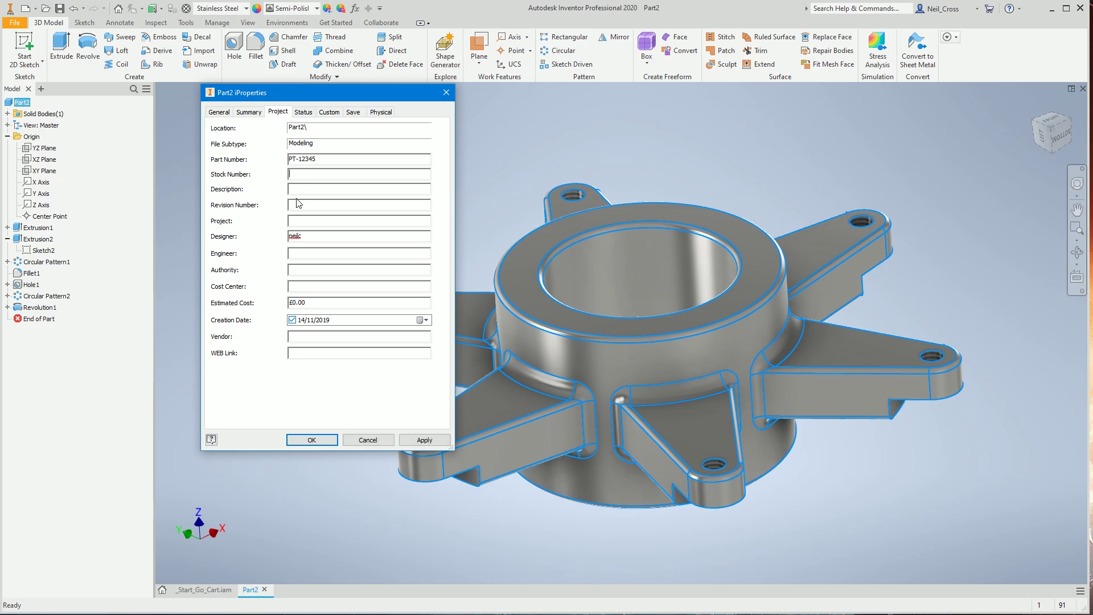
pyautogui.click(300, 190)
pyautogui.write('Rear Axle Carrier')
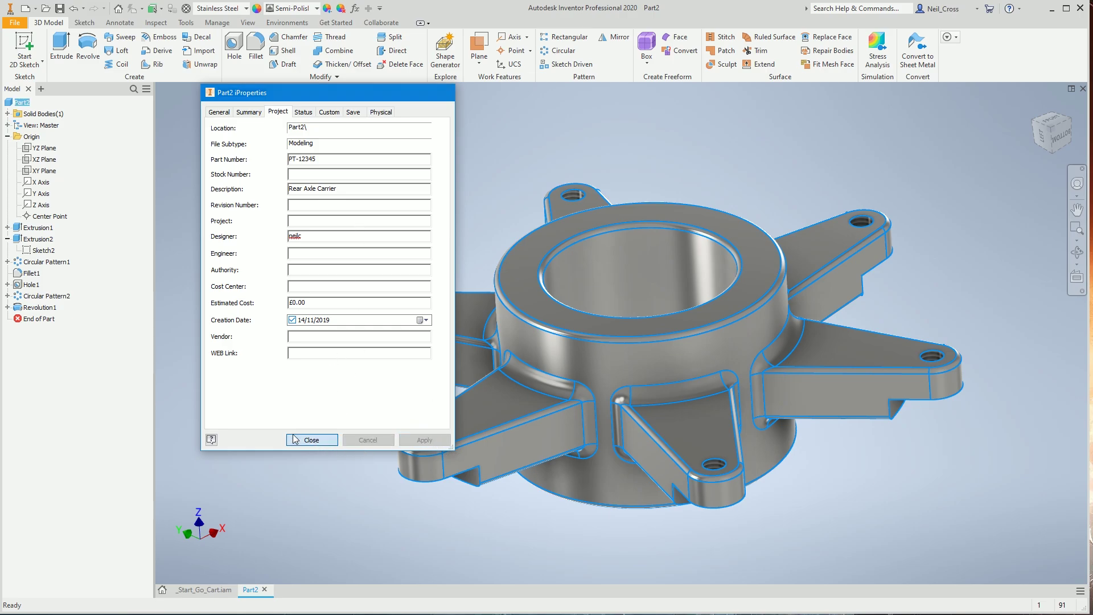
pyautogui.click(312, 440)
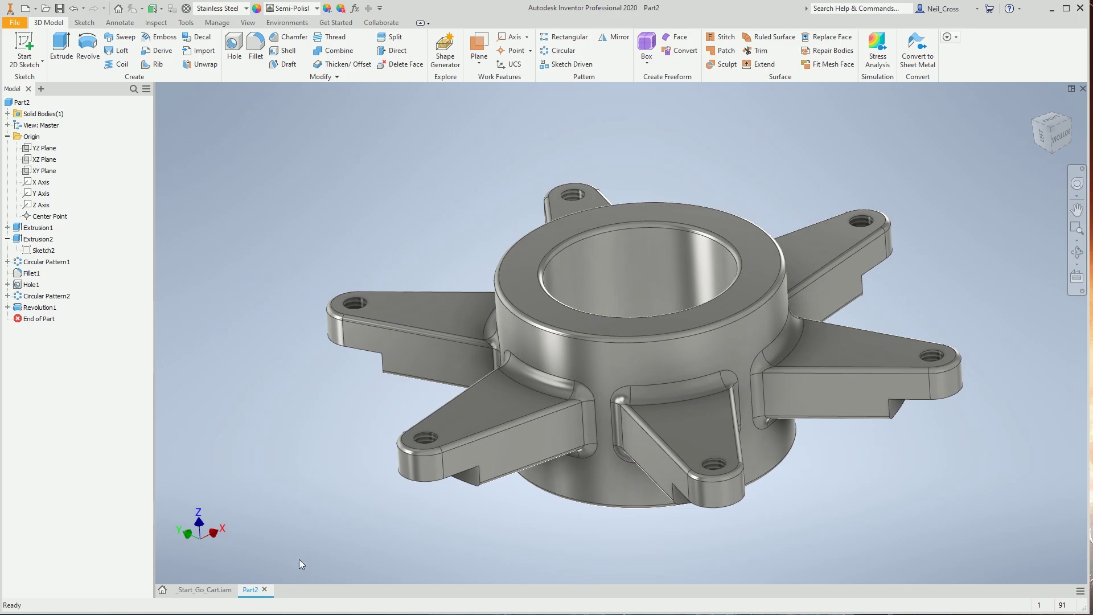
# Start saving the part in the project's Parts folder with the file name My Carrier
pyautogui.click(59, 8)
pyautogui.doubleClick(506, 291)
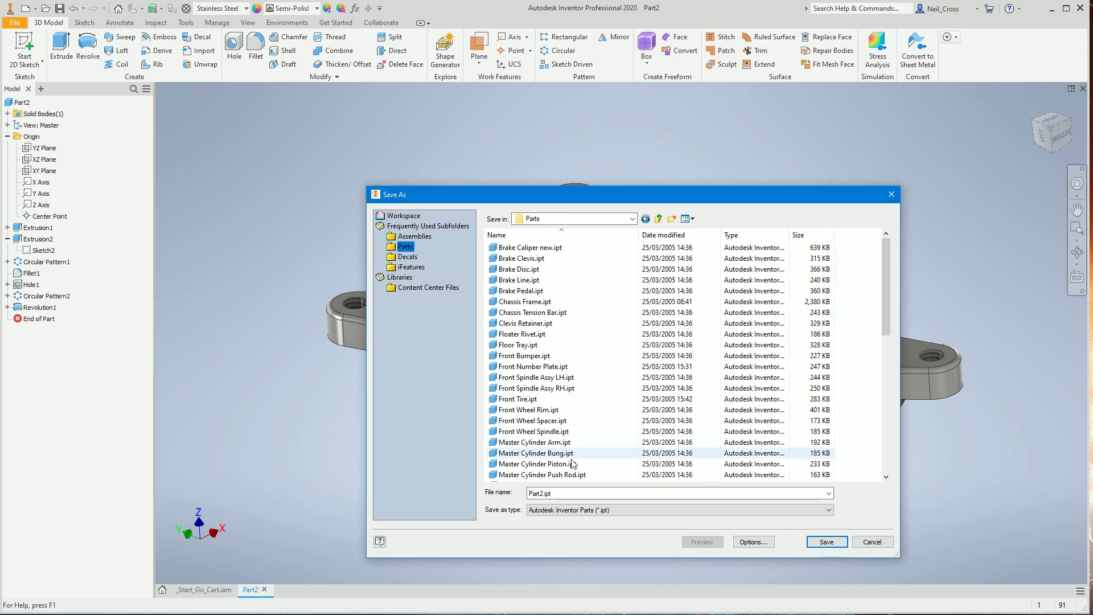
pyautogui.write('My C')
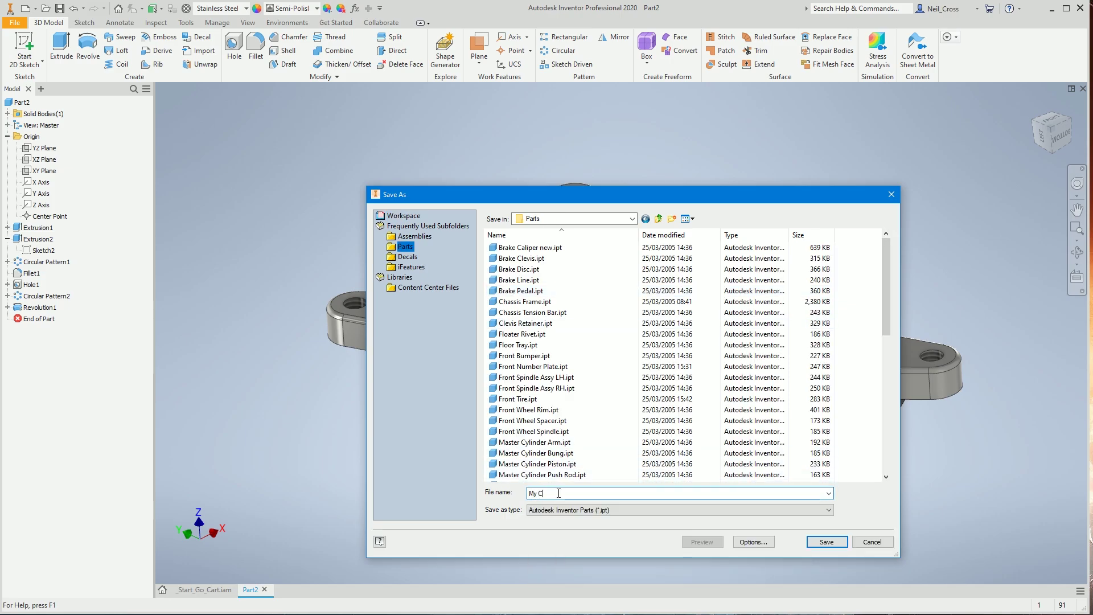
pyautogui.write('arrier')
# Try PT-12345 as the file name for the part
pyautogui.hotkey('ctrl', 'a')
pyautogui.write('P')
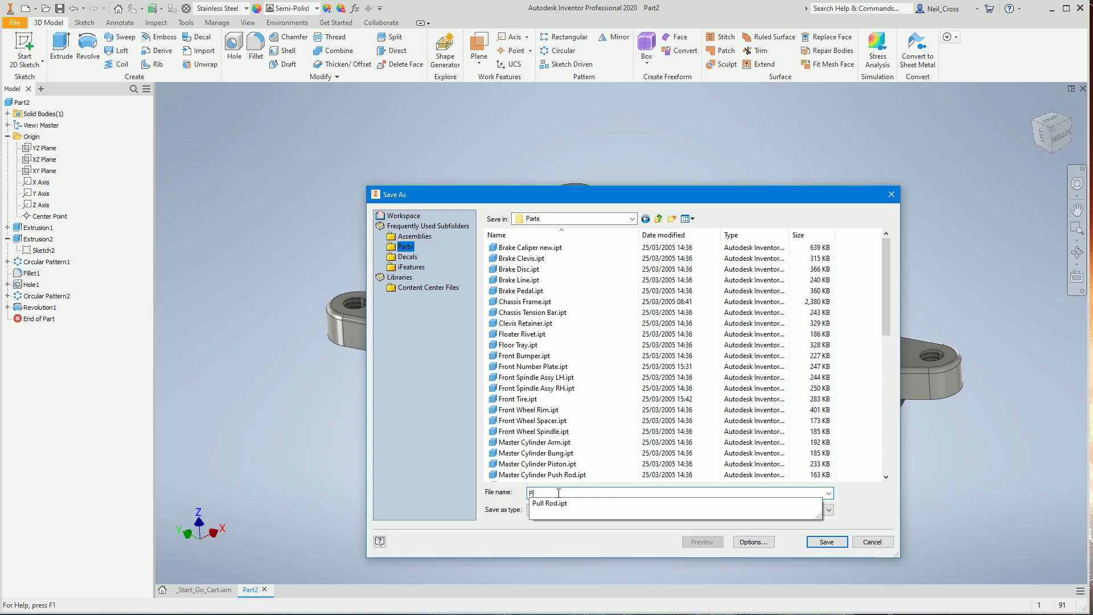
pyautogui.write('T-12345')
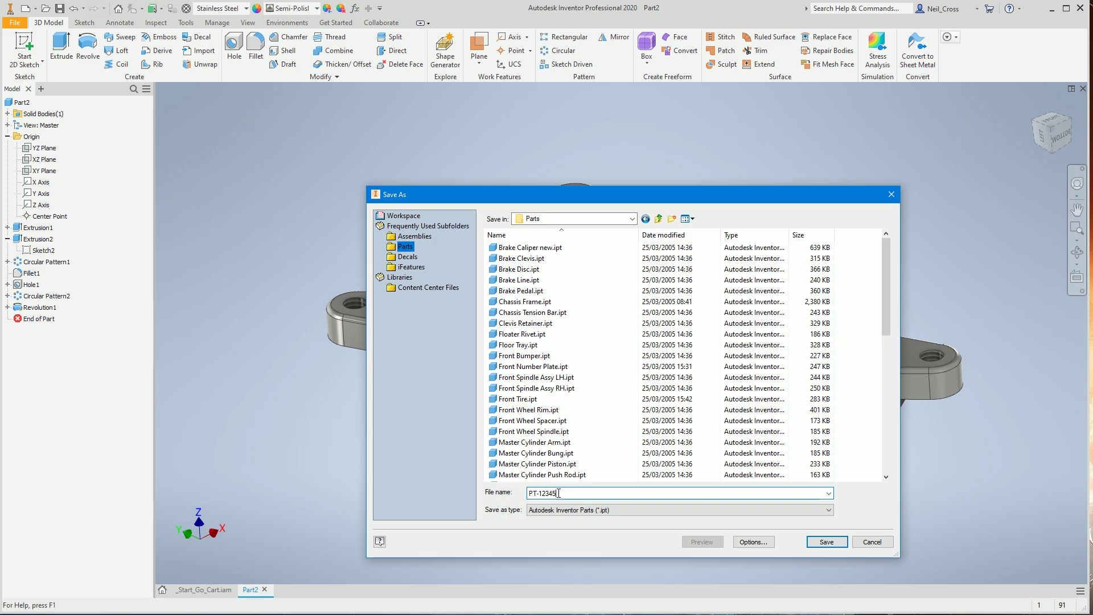
# Set the file name to My Carrier and save the part
pyautogui.hotkey('ctrl', 'a')
pyautogui.write('M')
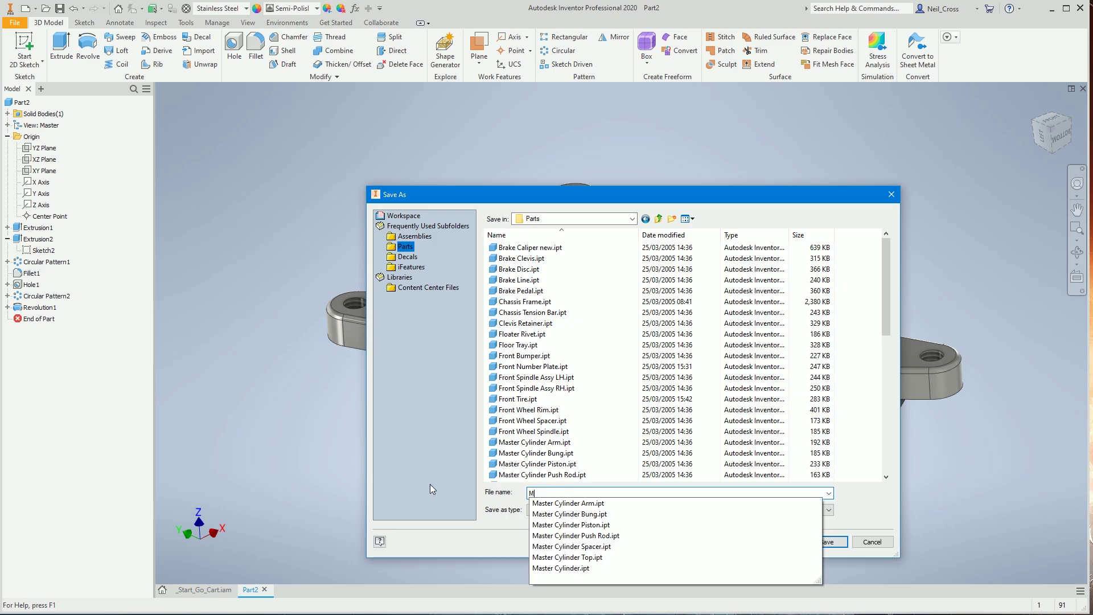
pyautogui.write('y Carrier')
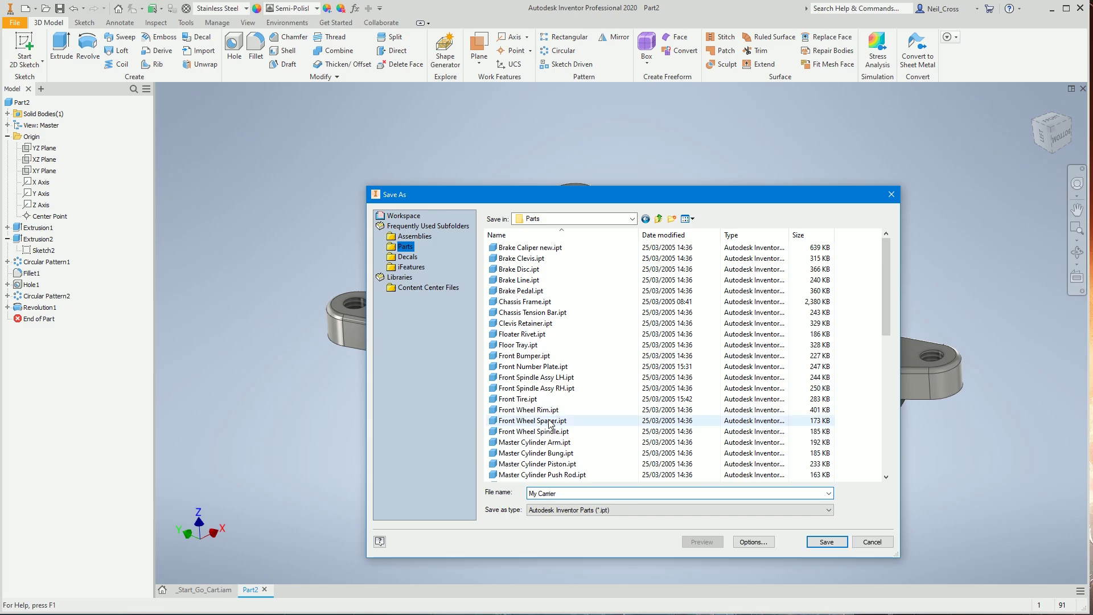
pyautogui.click(826, 541)
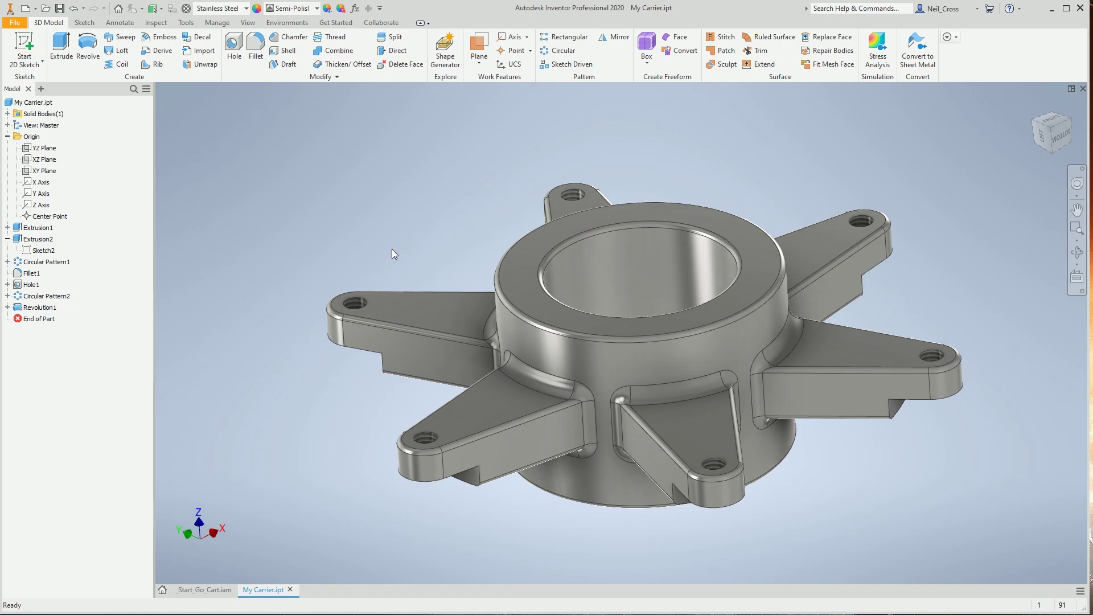
# Switch to the _Start_Go_Cart assembly and bring the whole rear axle into view
pyautogui.click(215, 592)
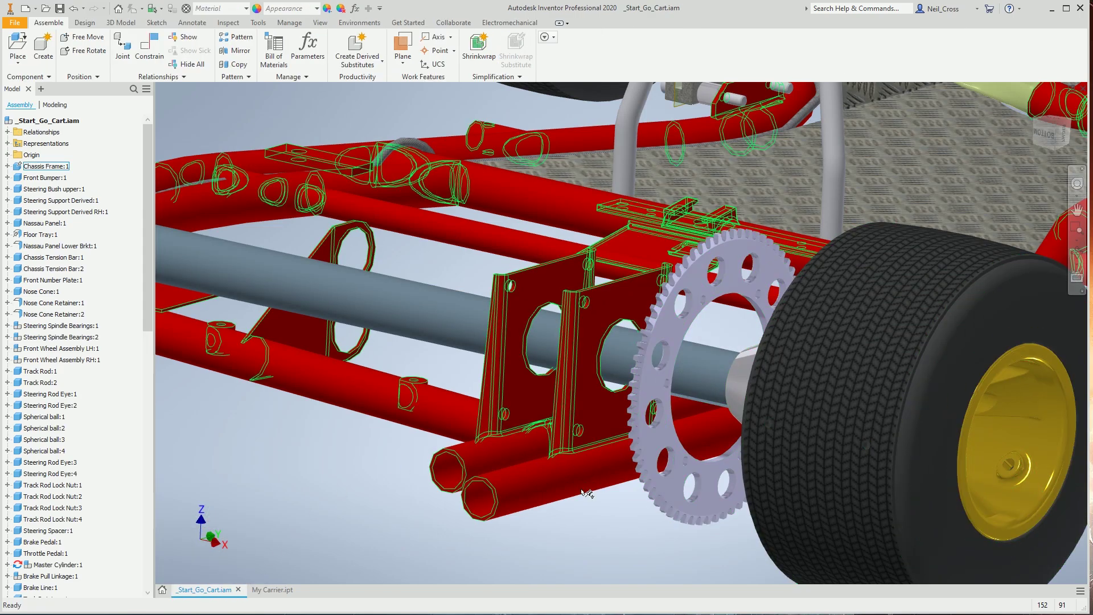
pyautogui.scroll(-5, 587, 493)
pyautogui.keyDown('shift'); pyautogui.moveTo(586, 493); pyautogui.dragTo(677, 484, button='middle'); pyautogui.keyUp('shift')
pyautogui.scroll(3, 676, 485)
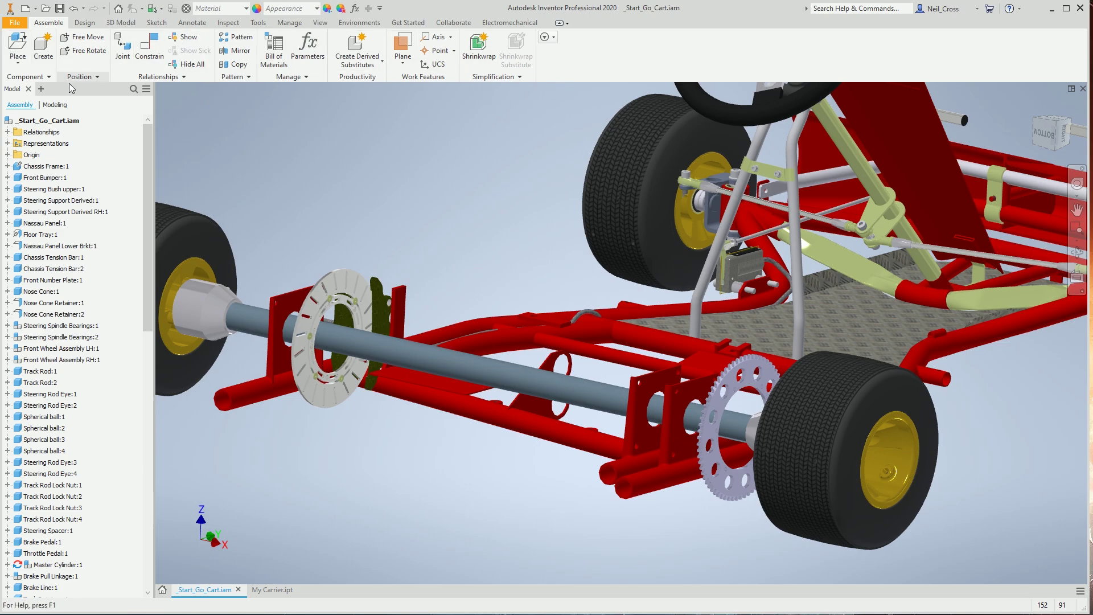
pyautogui.click(266, 592)
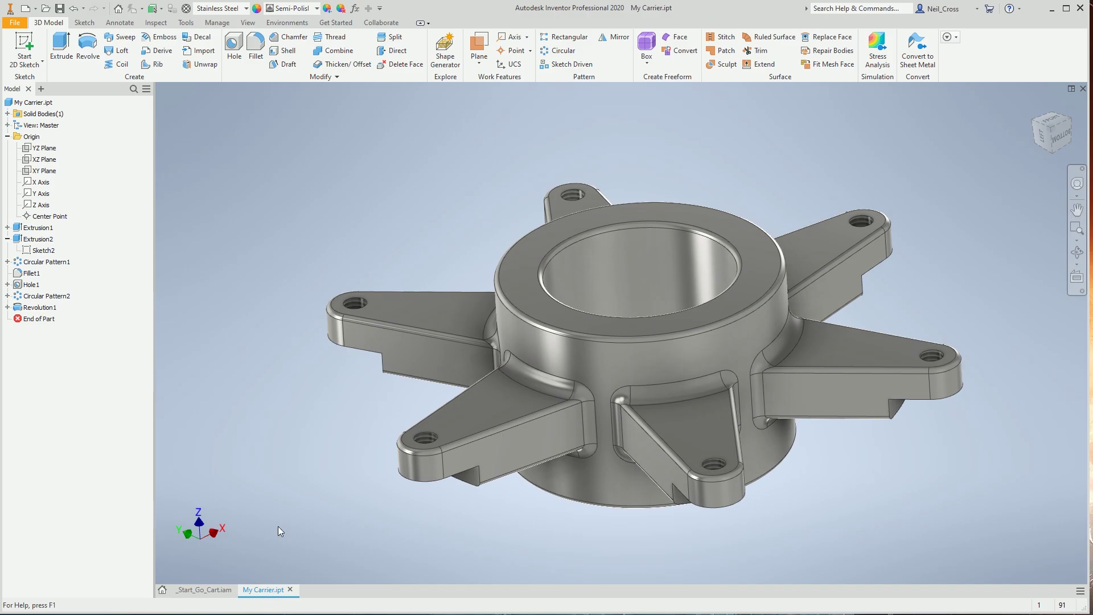
pyautogui.click(217, 587)
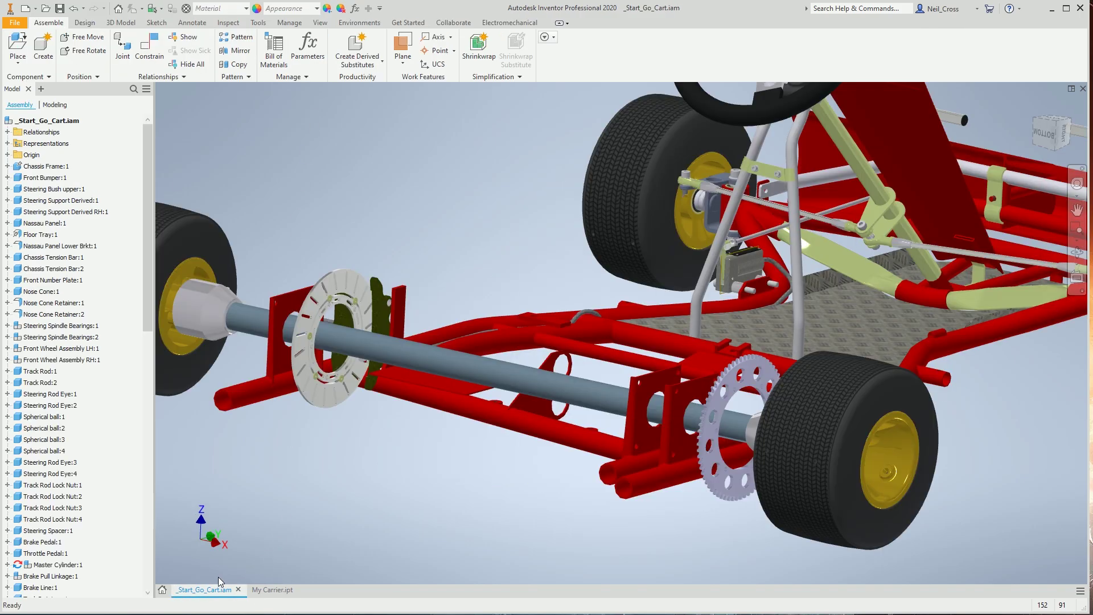
# Place one instance of My Carrier.ipt from the Parts folder into the assembly, in the free space above the rear axle
pyautogui.click(19, 61)
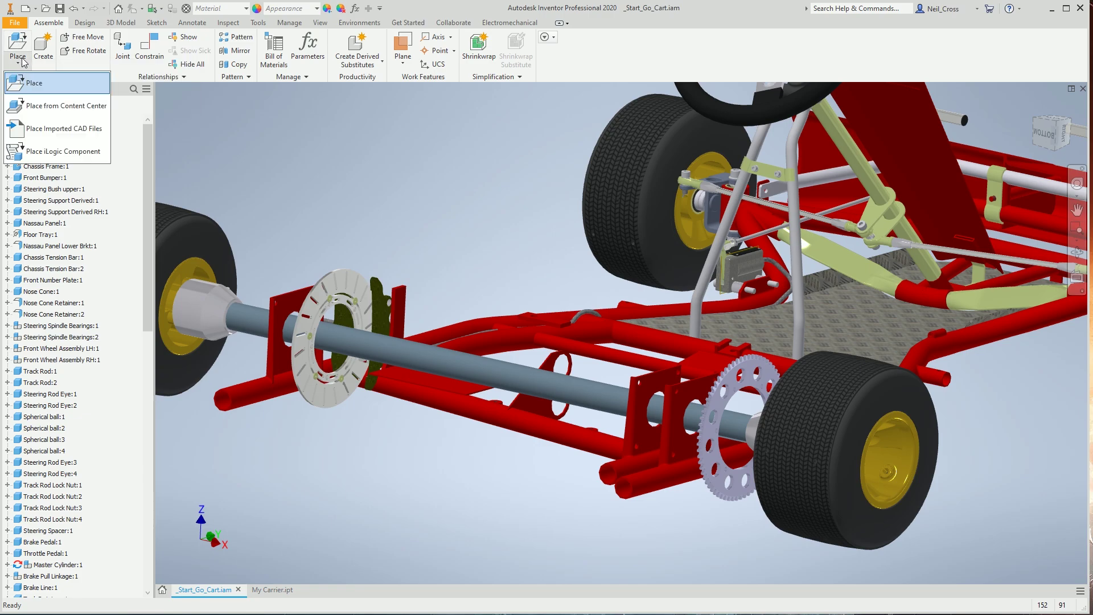
pyautogui.click(53, 89)
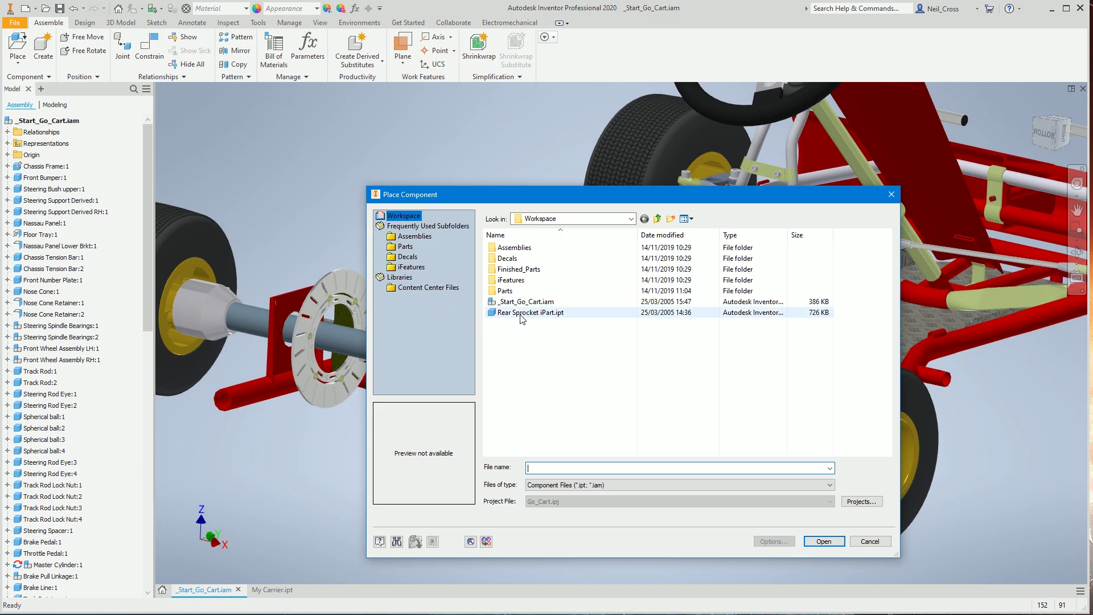
pyautogui.doubleClick(504, 292)
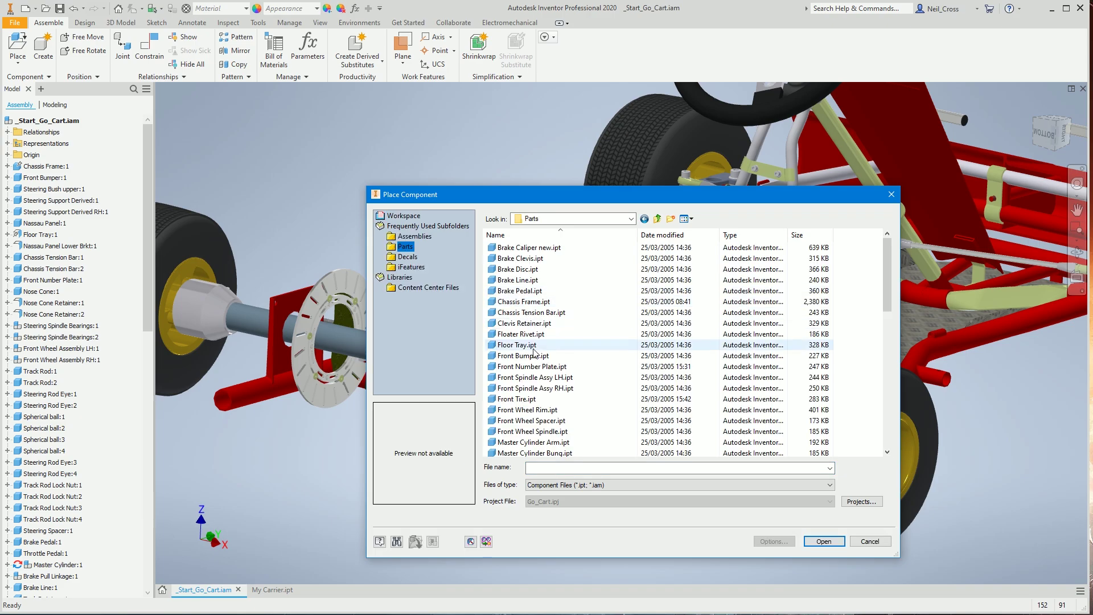
pyautogui.scroll(-4, 506, 307)
pyautogui.click(517, 390)
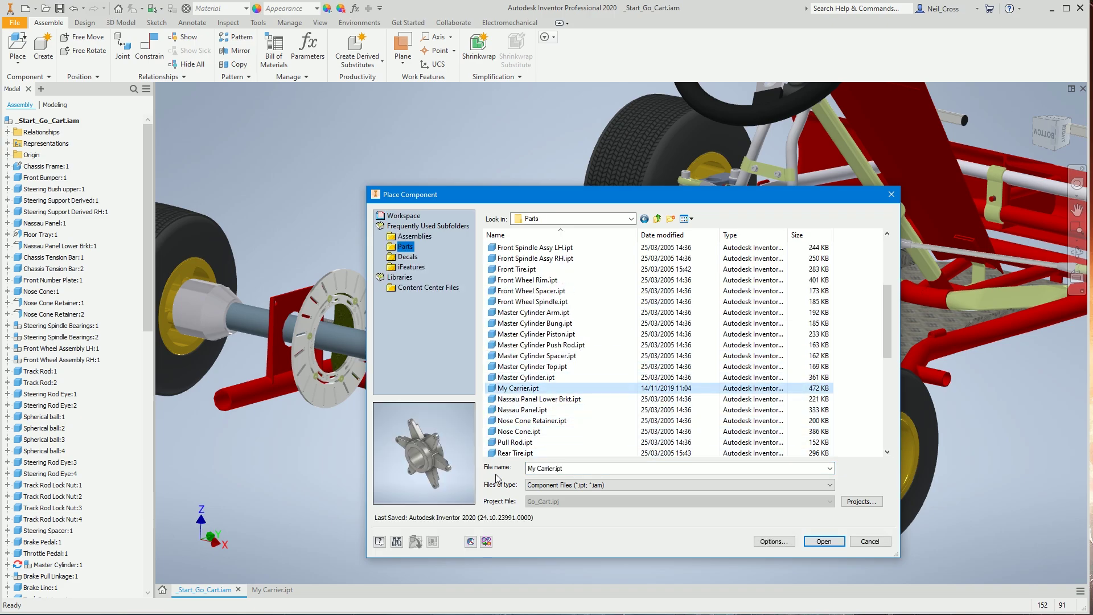
pyautogui.click(824, 541)
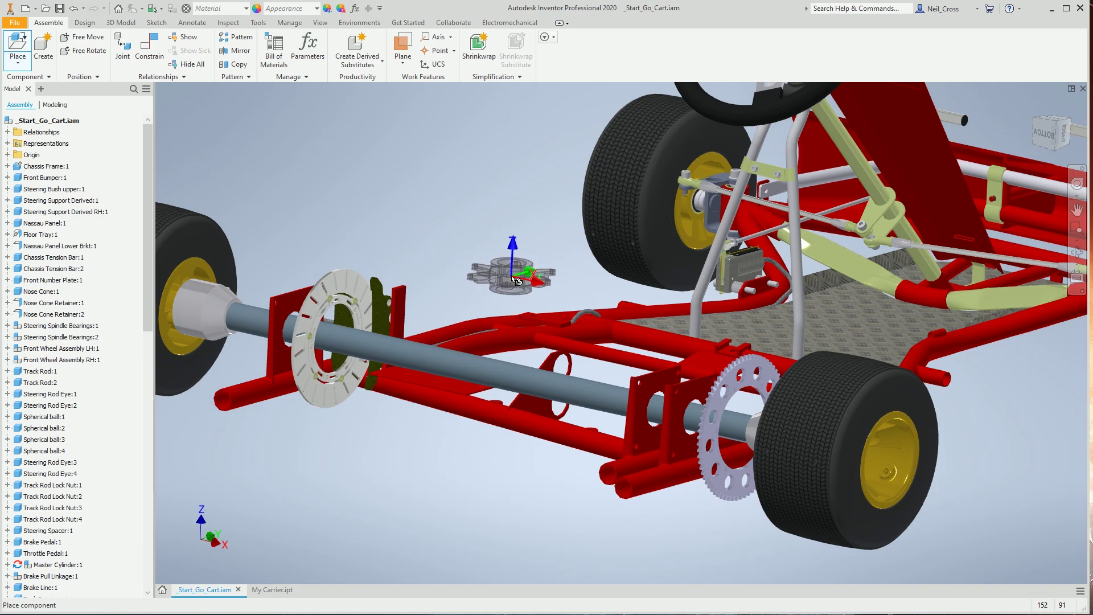
pyautogui.click(516, 279)
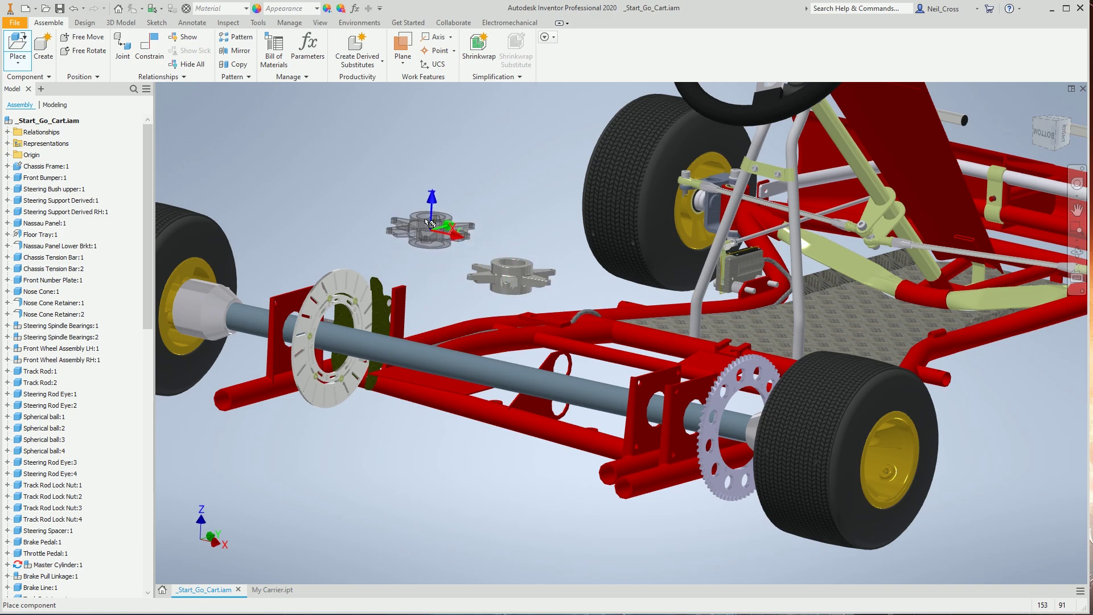
pyautogui.rightClick(396, 189)
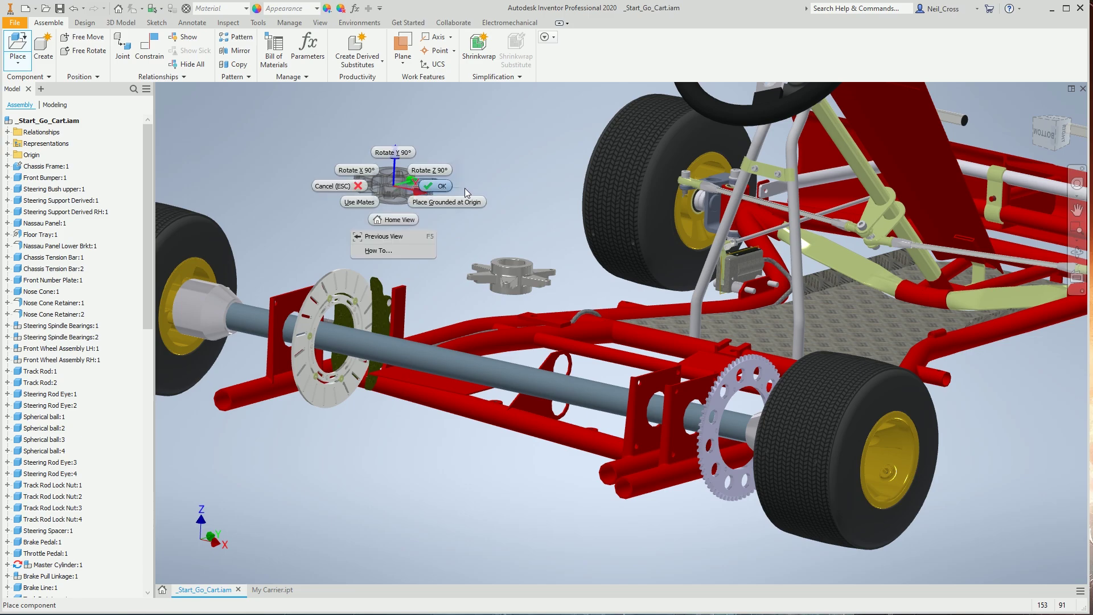
pyautogui.click(439, 200)
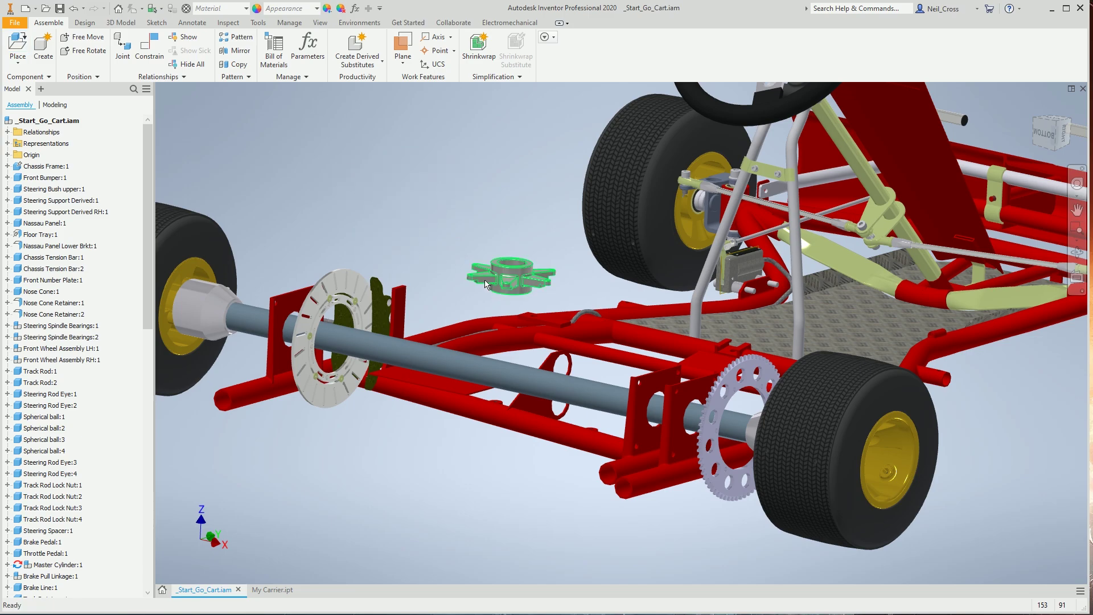
# Shift the unconstrained carrier slightly in the space above the rear axle and leave it selected
pyautogui.moveTo(486, 283); pyautogui.dragTo(508, 271)
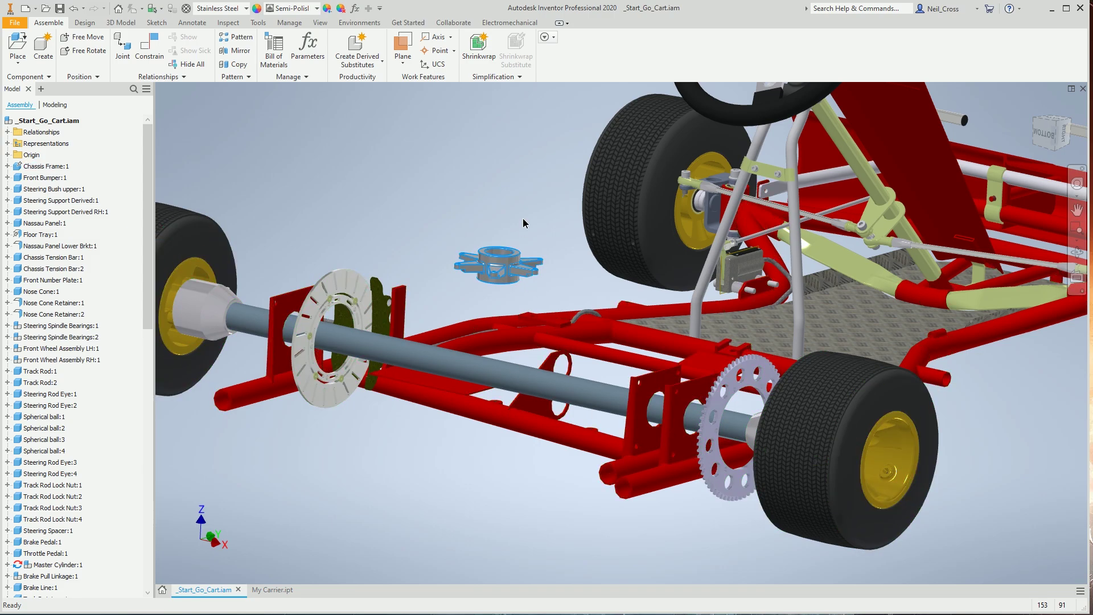
pyautogui.scroll(5, 508, 277)
pyautogui.scroll(-5, 509, 286)
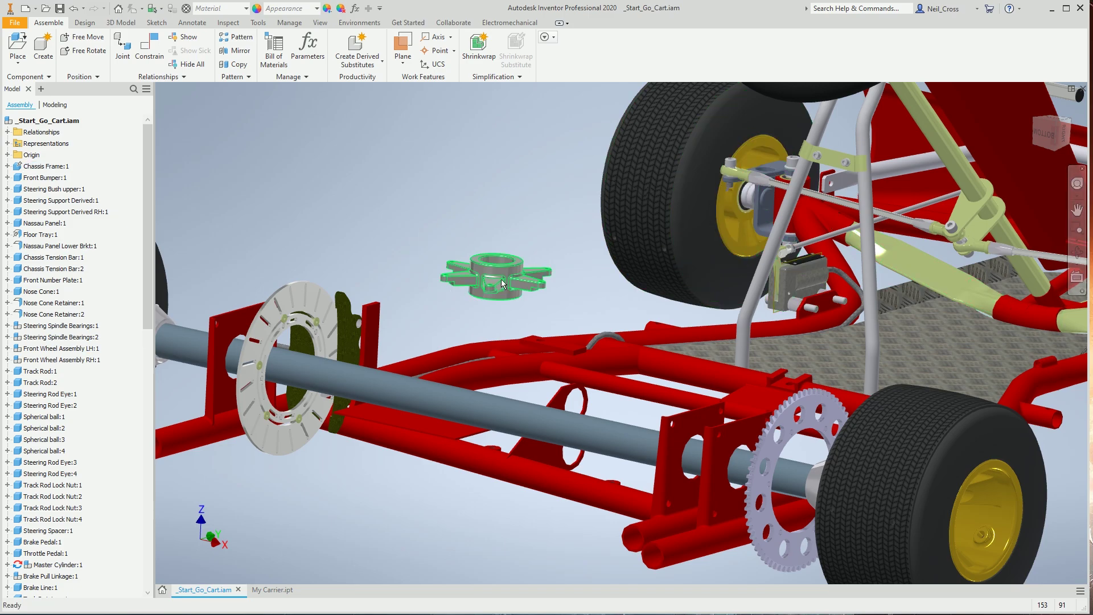
pyautogui.click(588, 425)
pyautogui.click(494, 229)
pyautogui.click(501, 281)
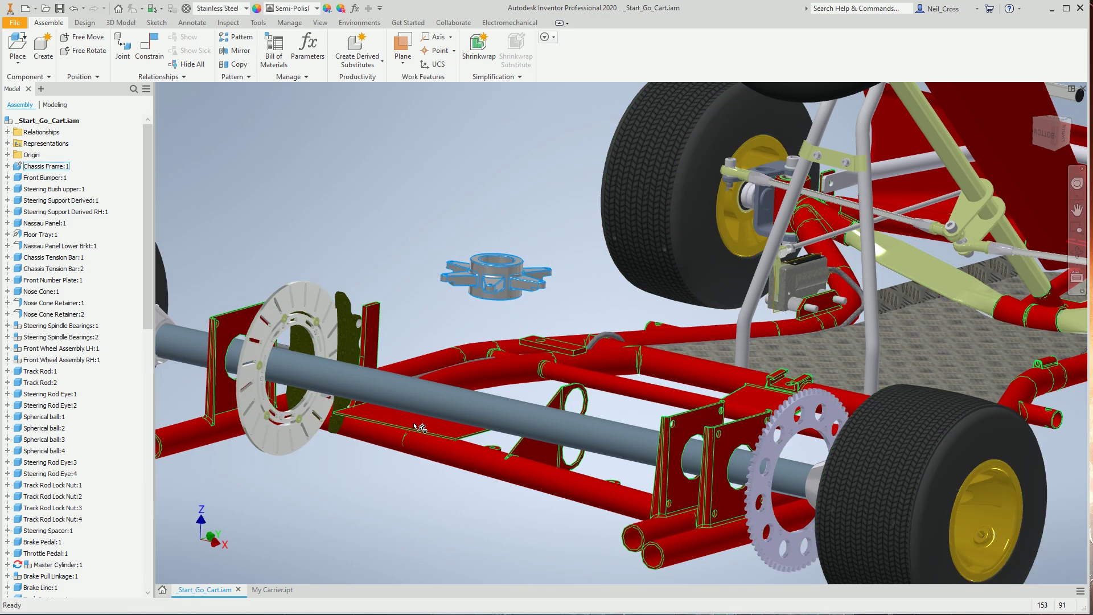
# Freely rotate the carrier above the rear axle so that its bore points roughly along the axle
pyautogui.press('g')
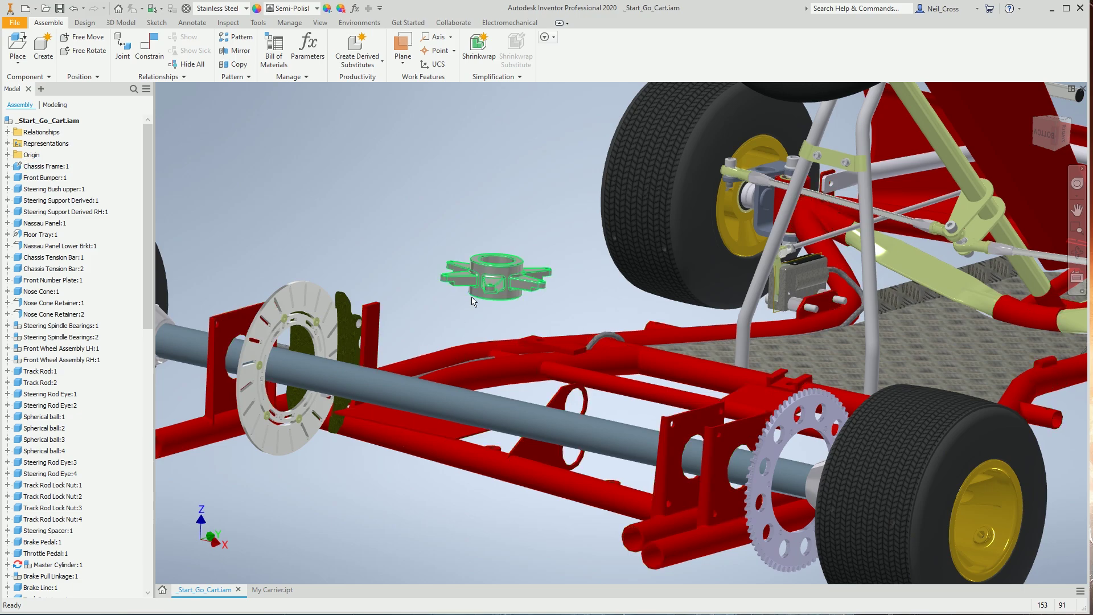
pyautogui.click(509, 286)
pyautogui.moveTo(515, 299); pyautogui.dragTo(572, 191)
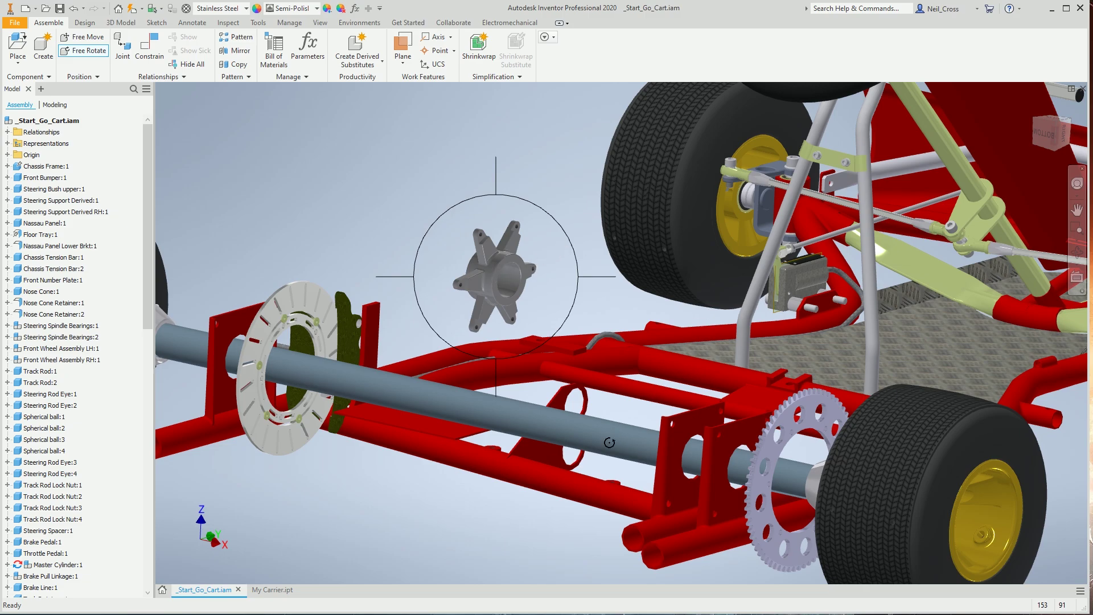
pyautogui.moveTo(521, 275)
pyautogui.mouseDown()
pyautogui.moveTo(533, 271)
pyautogui.moveTo(529, 279)
pyautogui.mouseUp()
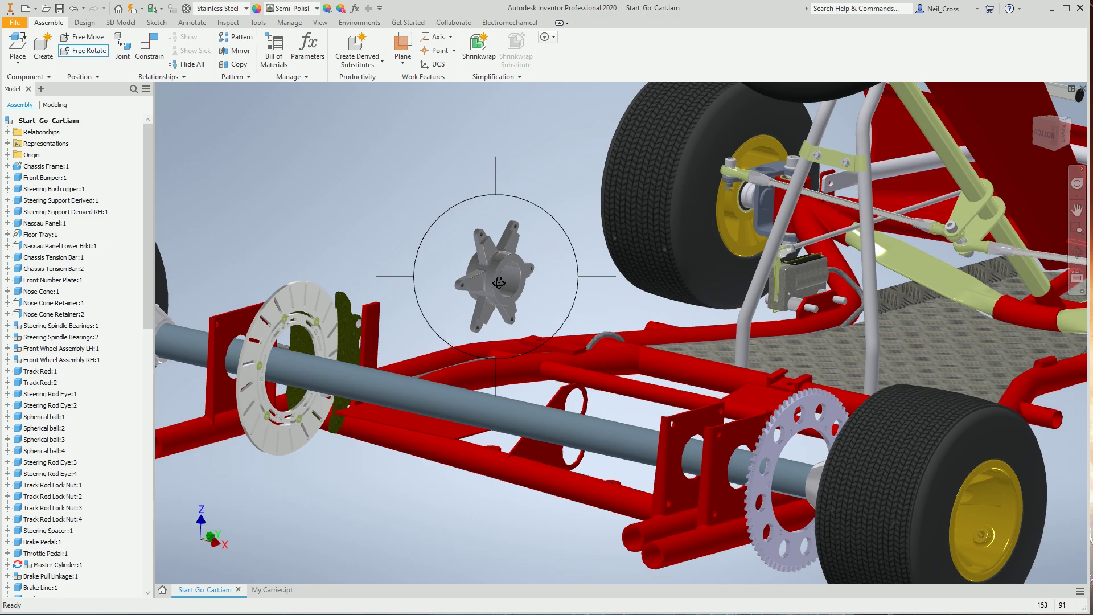
pyautogui.rightClick(464, 328)
pyautogui.click(474, 352)
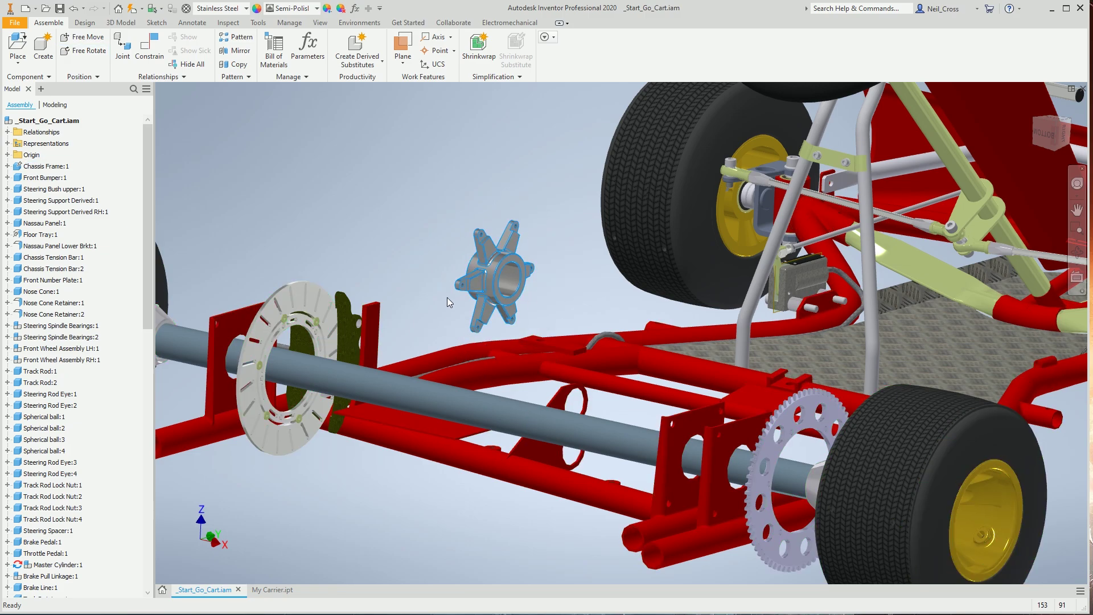
pyautogui.click(393, 184)
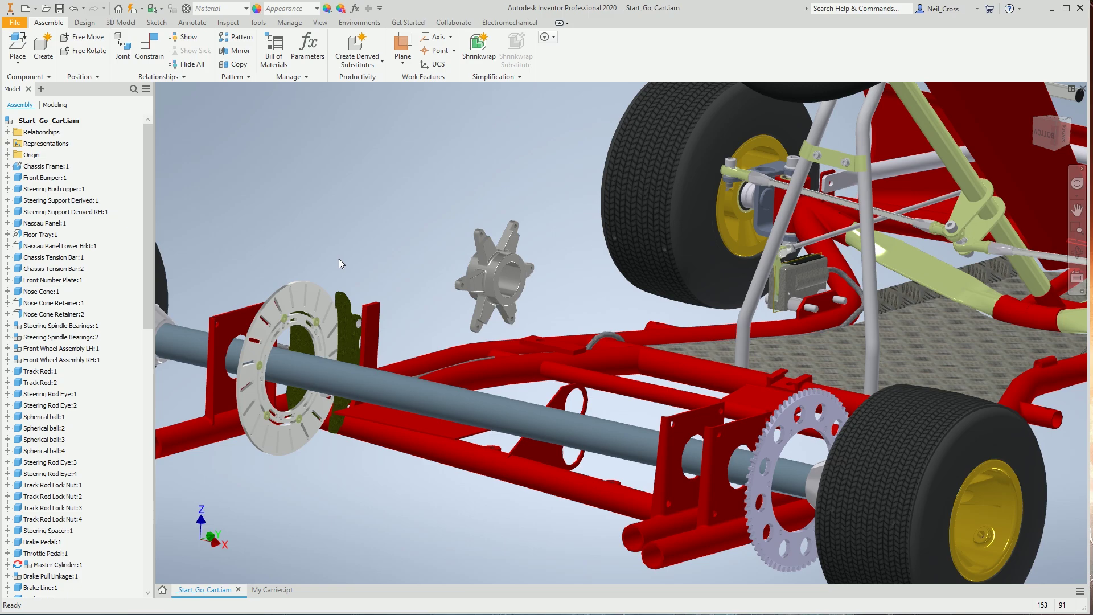
# Mate the carrier's bore axis to the rear axle's centreline with a 0 mm offset
pyautogui.click(151, 54)
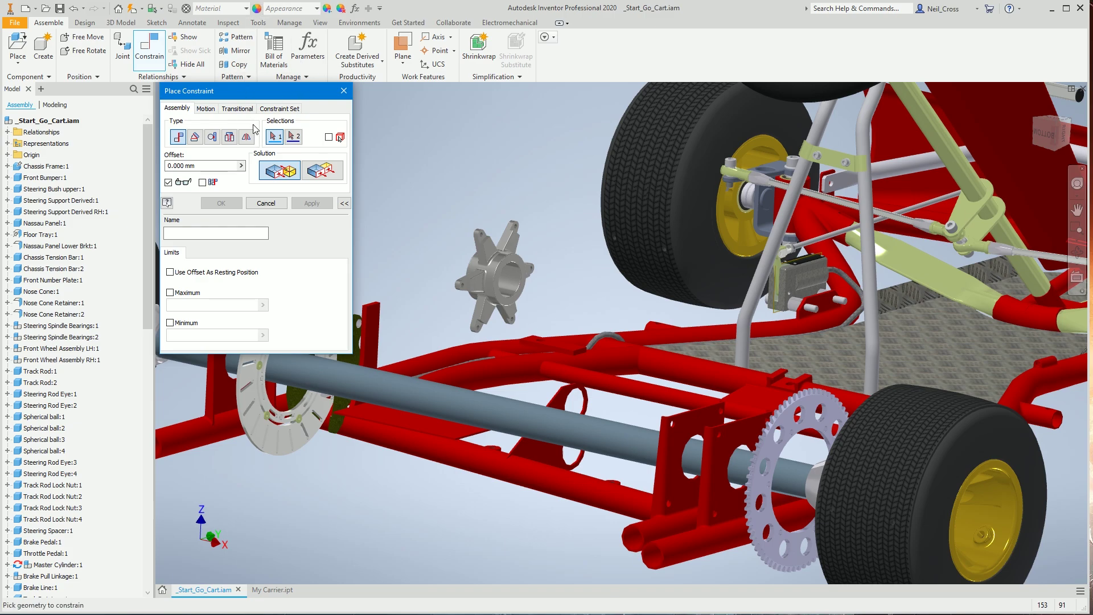
pyautogui.click(507, 290)
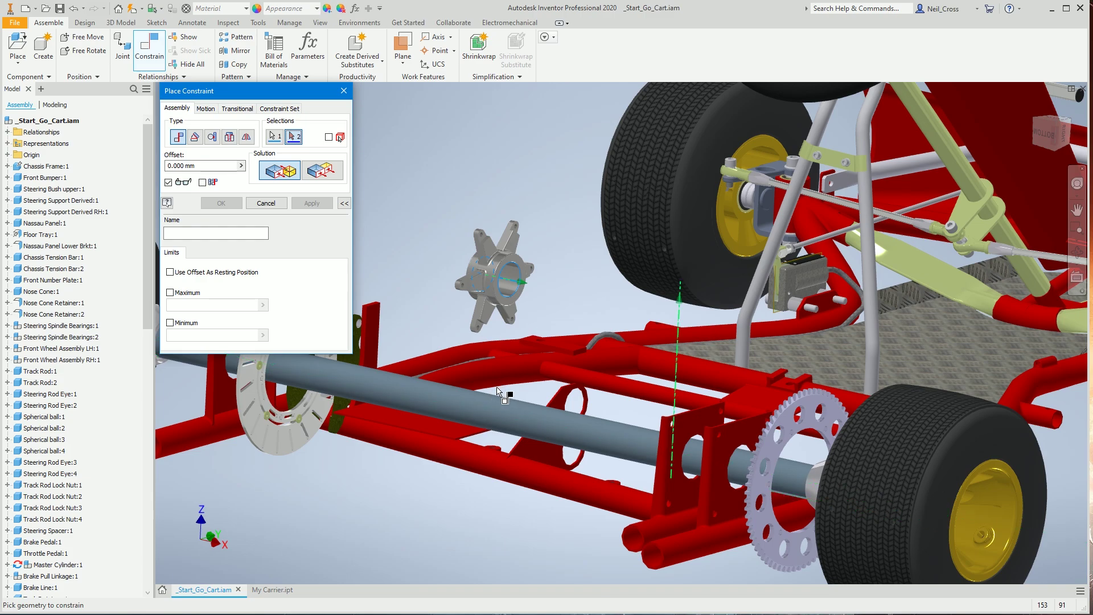
pyautogui.click(490, 407)
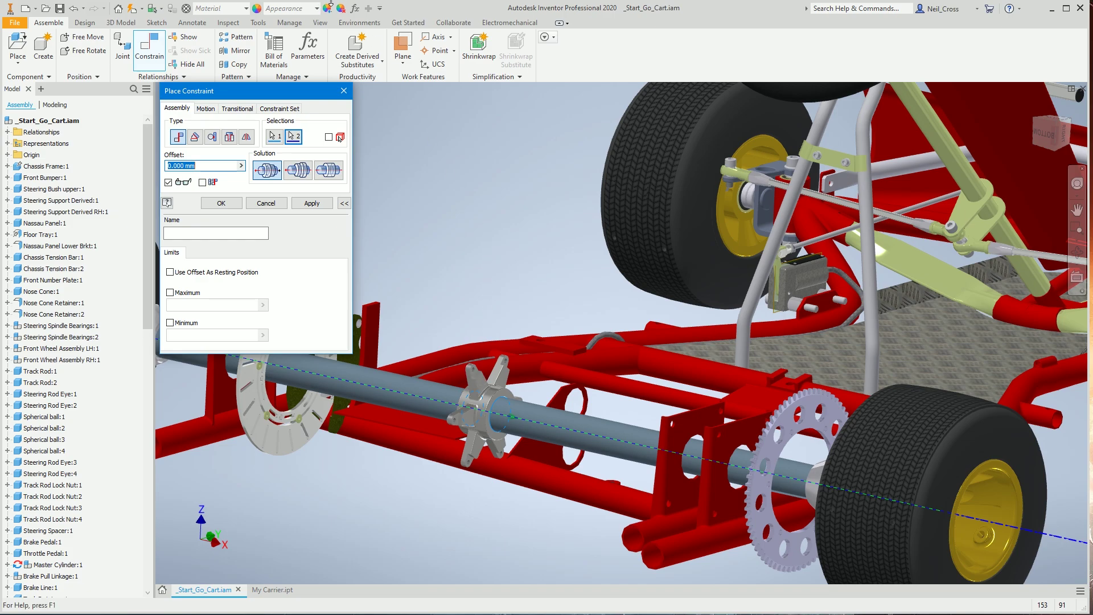
pyautogui.click(312, 206)
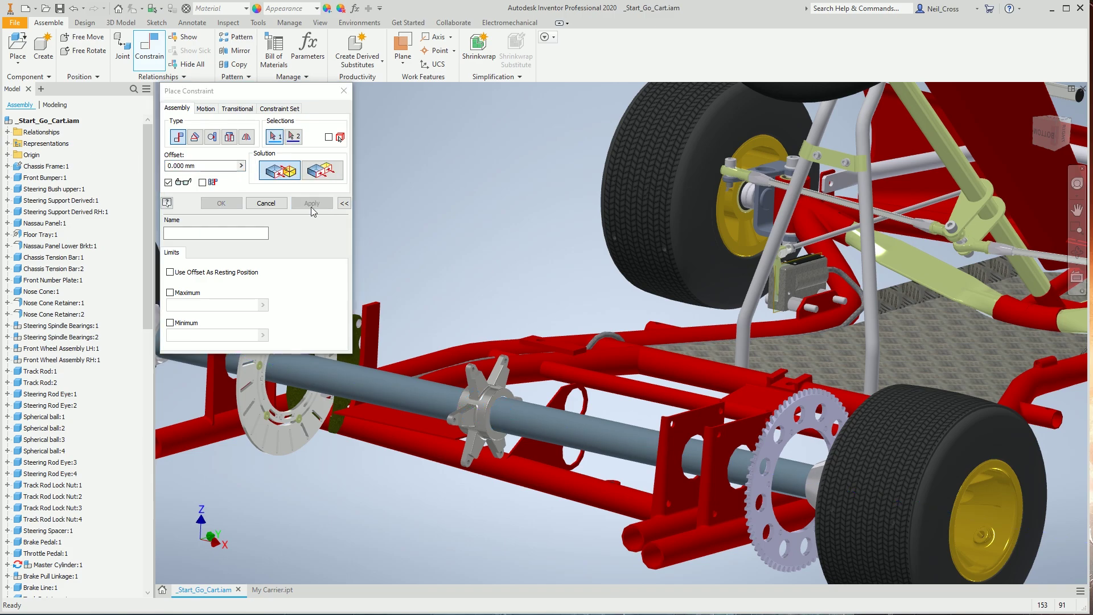
pyautogui.click(266, 203)
# Slide the carrier along the axle into the gap between the outer bearing bracket and the sprocket
pyautogui.moveTo(471, 422); pyautogui.dragTo(789, 456)
pyautogui.keyDown('shift'); pyautogui.moveTo(743, 488); pyautogui.dragTo(768, 380, button='middle'); pyautogui.keyUp('shift')
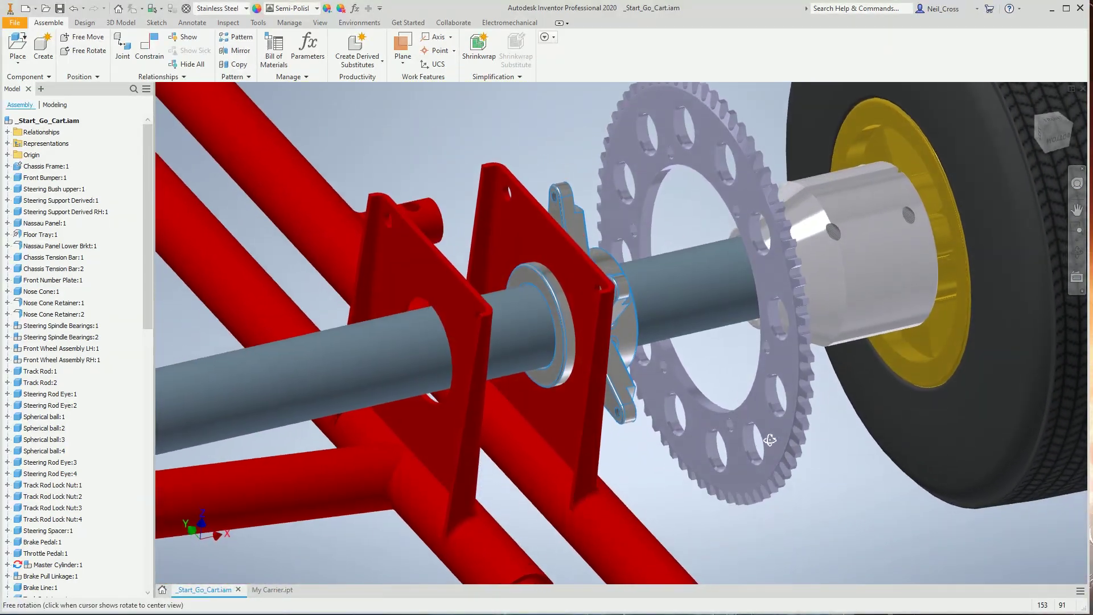
pyautogui.scroll(-4, 640, 416)
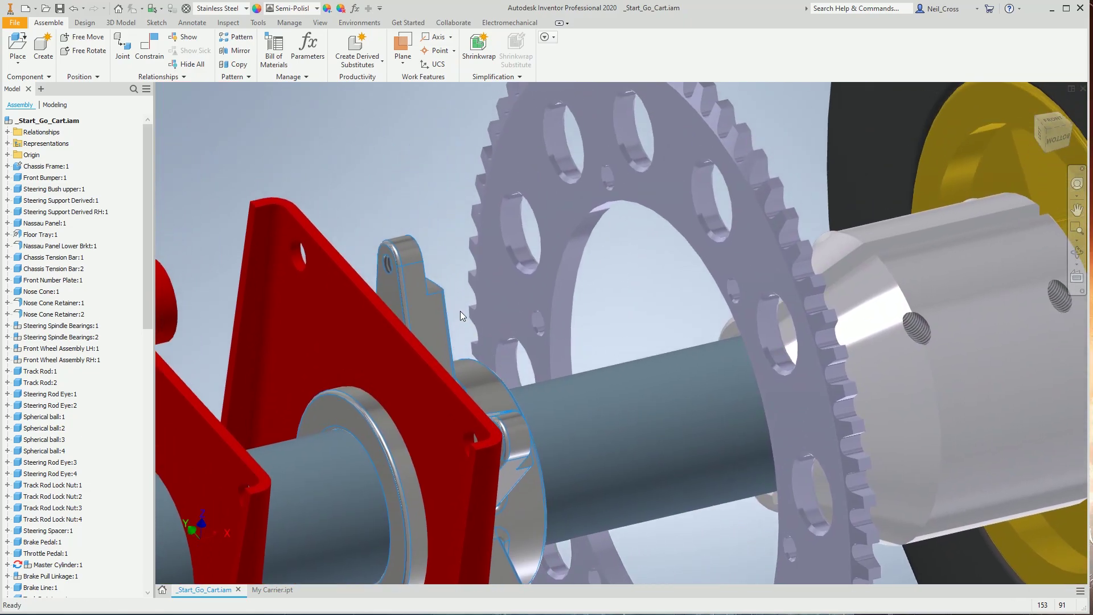
pyautogui.moveTo(432, 299); pyautogui.dragTo(482, 289)
pyautogui.press('F4')
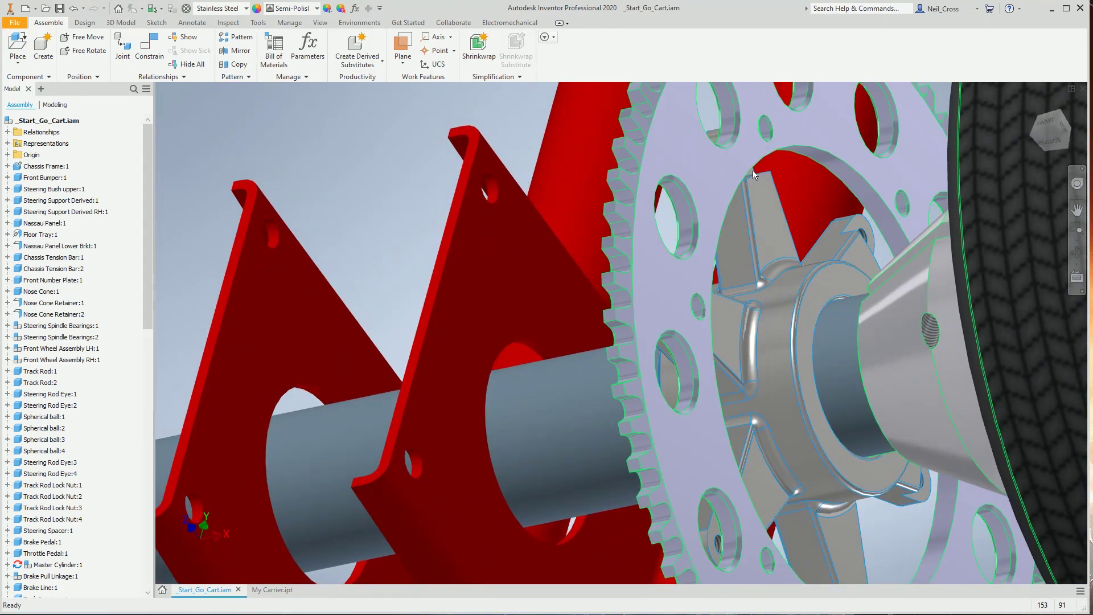
pyautogui.press('F4')
pyautogui.moveTo(741, 177); pyautogui.dragTo(552, 311)
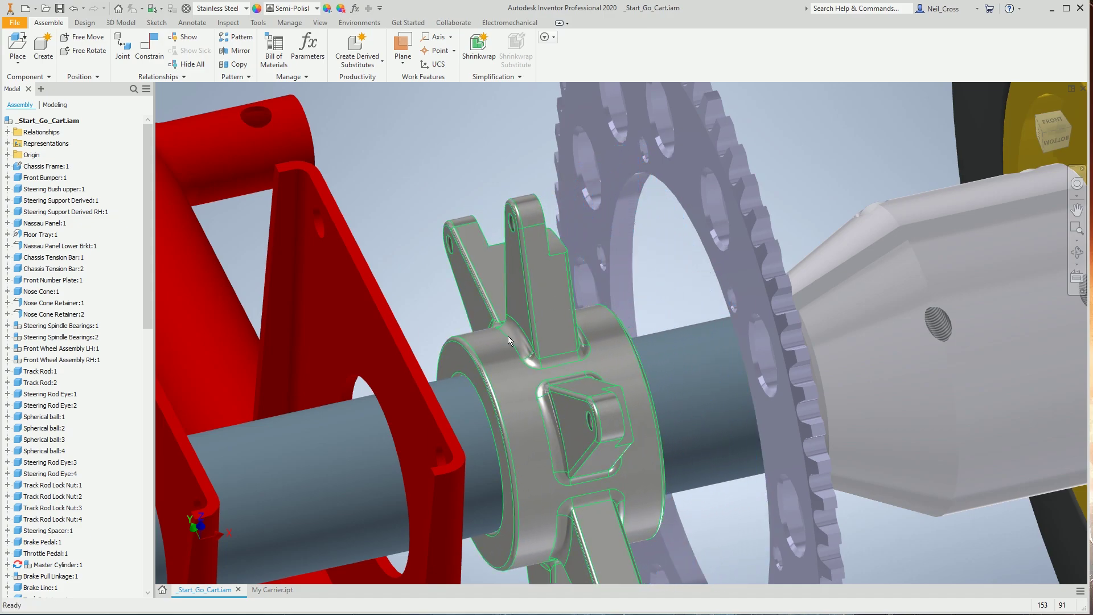
# Mate the stepped flat face beside a carrier arm's hole to the sprocket's inner face with a 0 mm offset
pyautogui.click(150, 45)
pyautogui.keyDown('shift'); pyautogui.moveTo(615, 345); pyautogui.dragTo(520, 322, button='middle'); pyautogui.keyUp('shift')
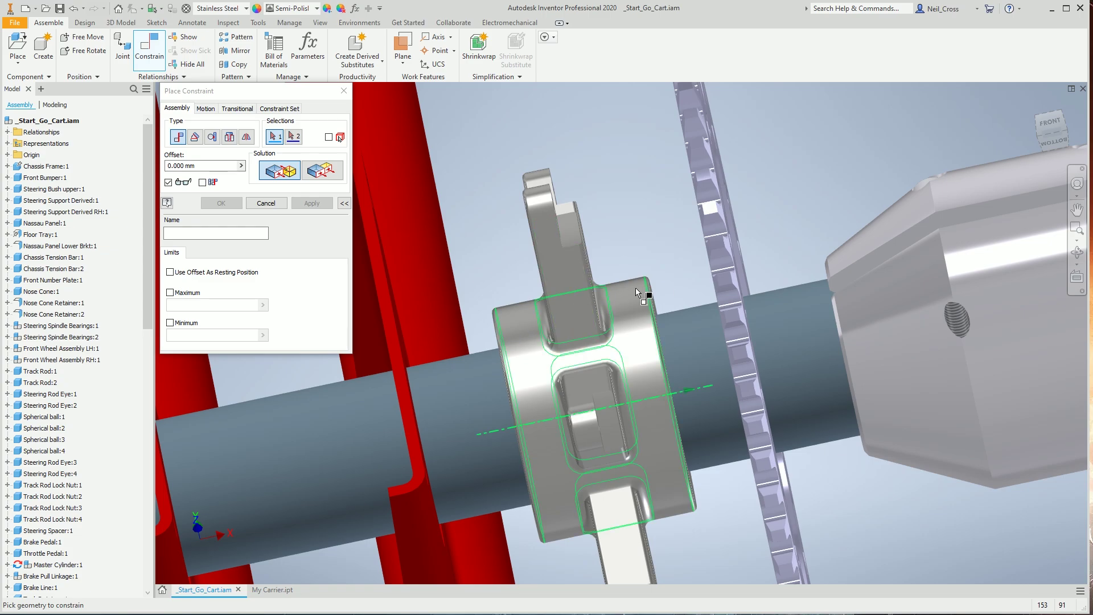
pyautogui.keyDown('shift'); pyautogui.moveTo(654, 341); pyautogui.dragTo(570, 352, button='middle'); pyautogui.keyUp('shift')
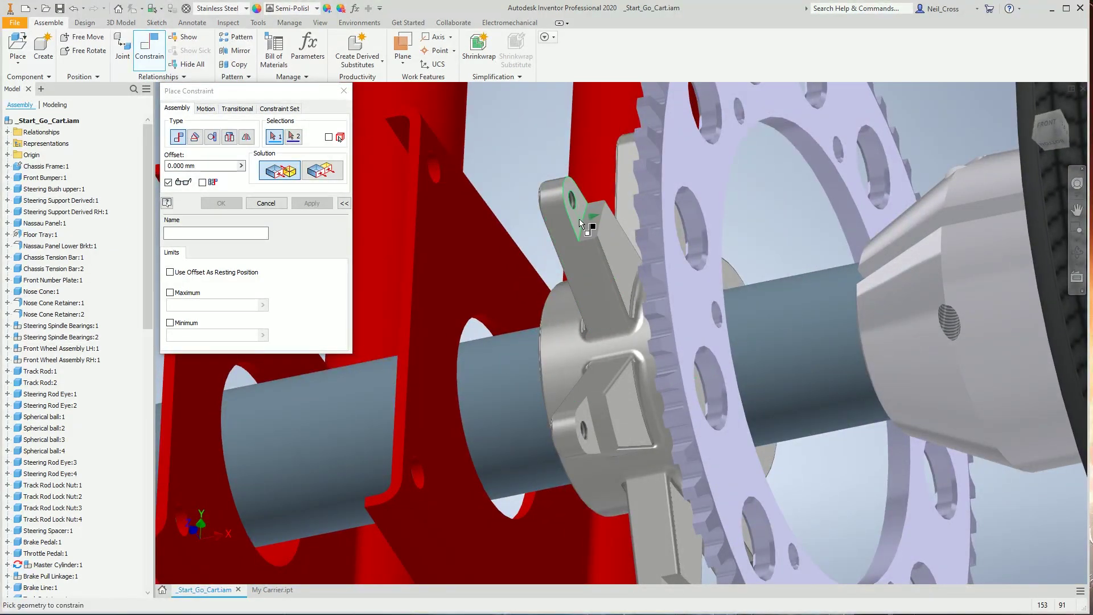
pyautogui.scroll(4, 576, 217)
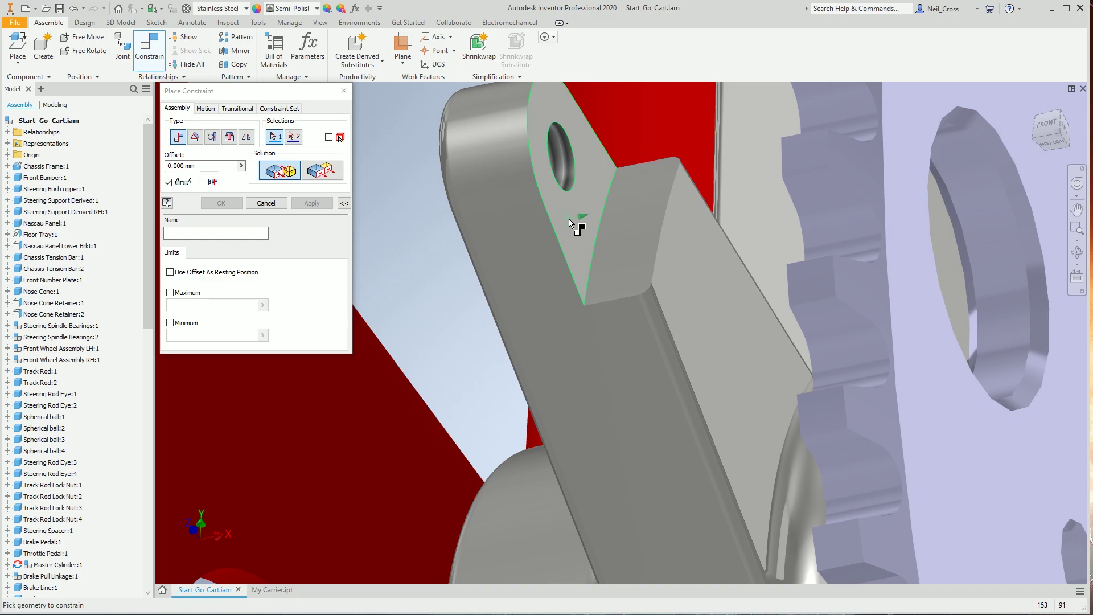
pyautogui.click(569, 219)
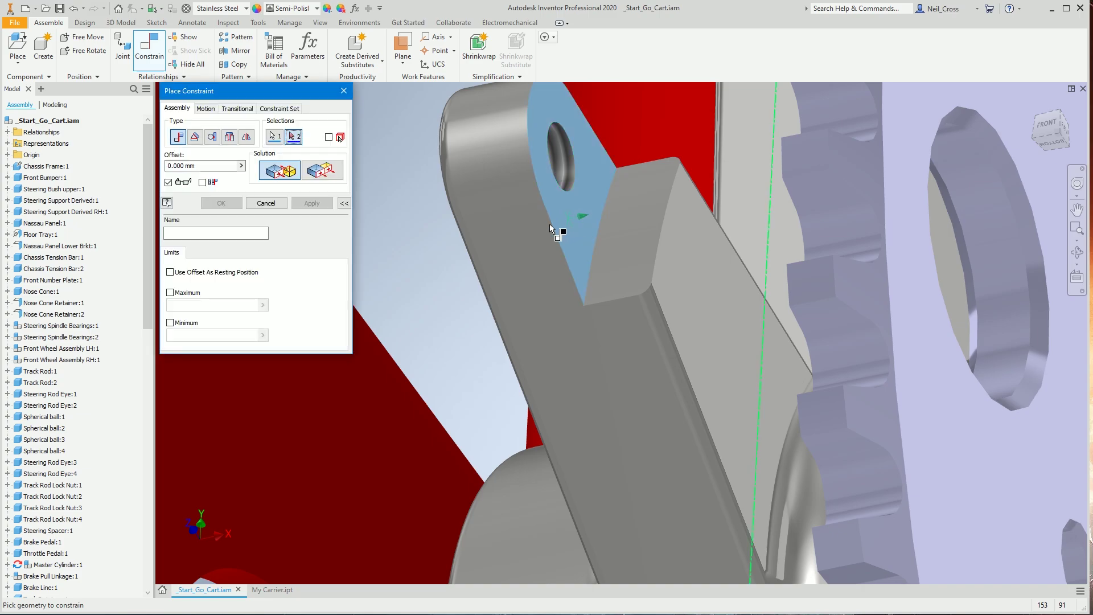
pyautogui.press('F4')
pyautogui.moveTo(593, 298); pyautogui.dragTo(809, 260)
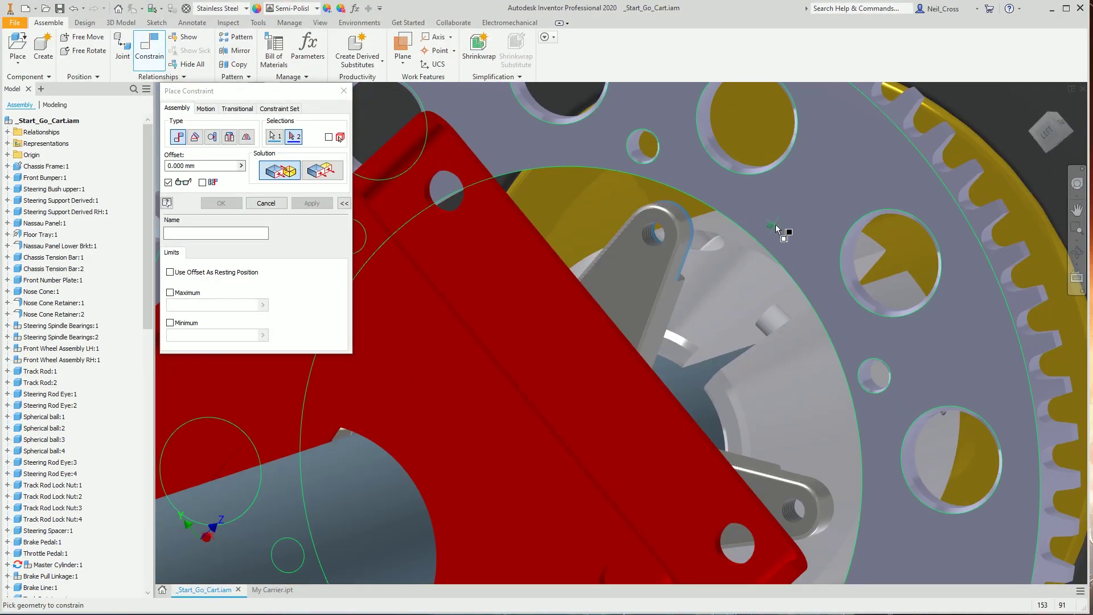
pyautogui.click(776, 224)
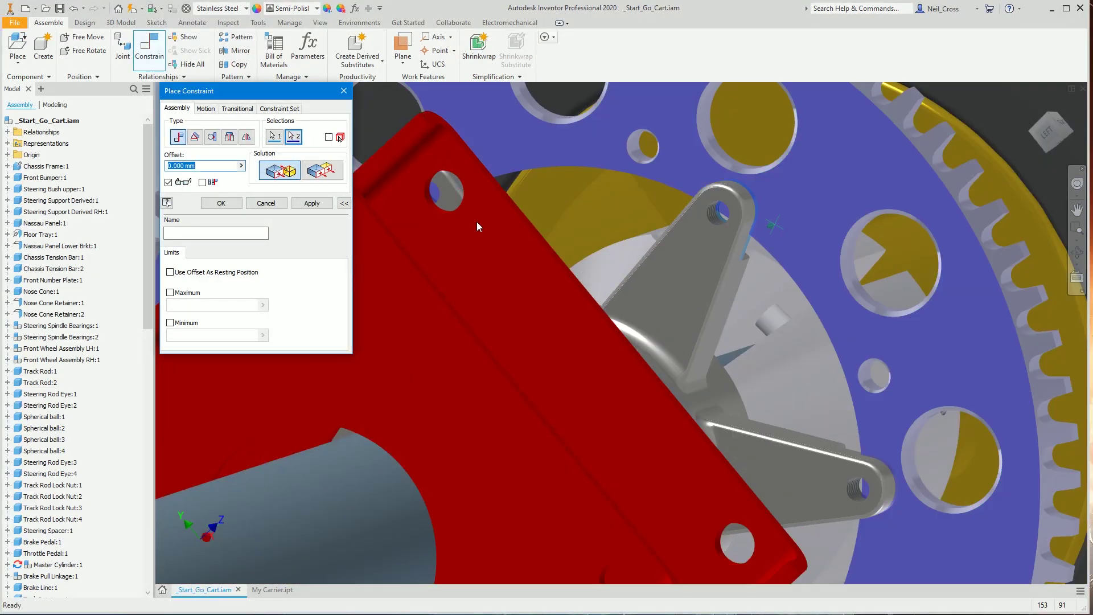
pyautogui.click(312, 203)
pyautogui.press('Escape')
# Turn the carrier around the axle to check its remaining freedom of movement against the sprocket
pyautogui.scroll(-3, 562, 264)
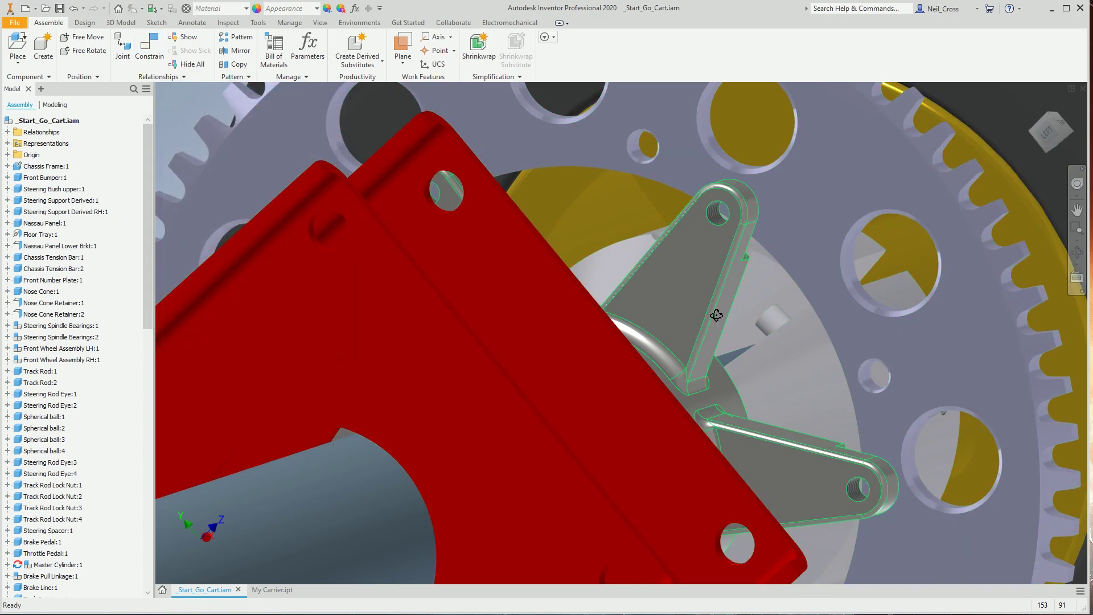
pyautogui.keyDown('shift'); pyautogui.moveTo(563, 263); pyautogui.dragTo(731, 323, button='middle'); pyautogui.keyUp('shift')
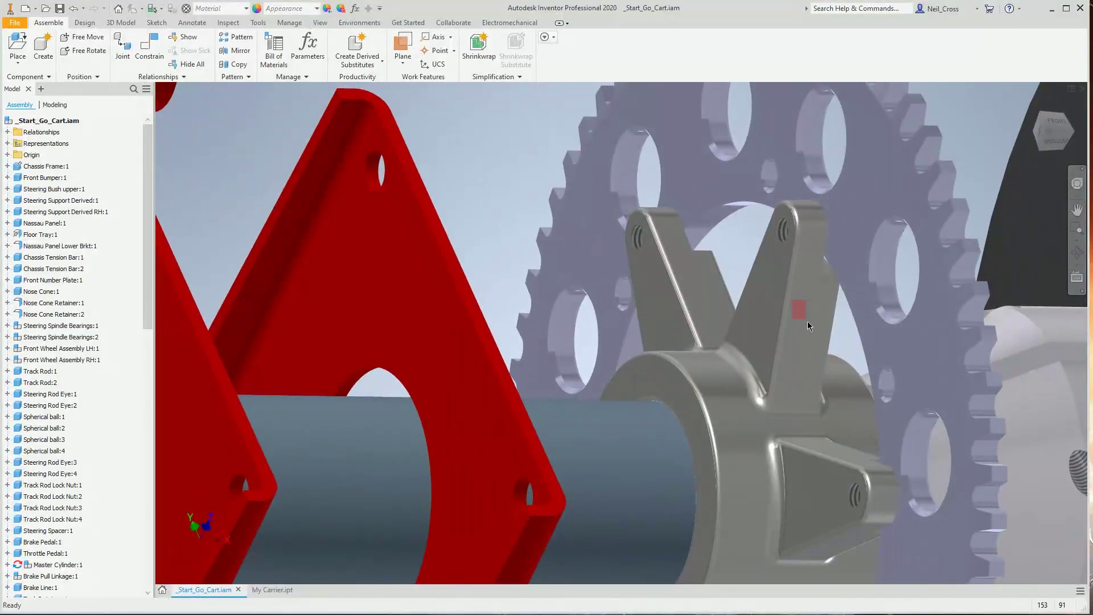
pyautogui.moveTo(781, 322); pyautogui.dragTo(680, 469)
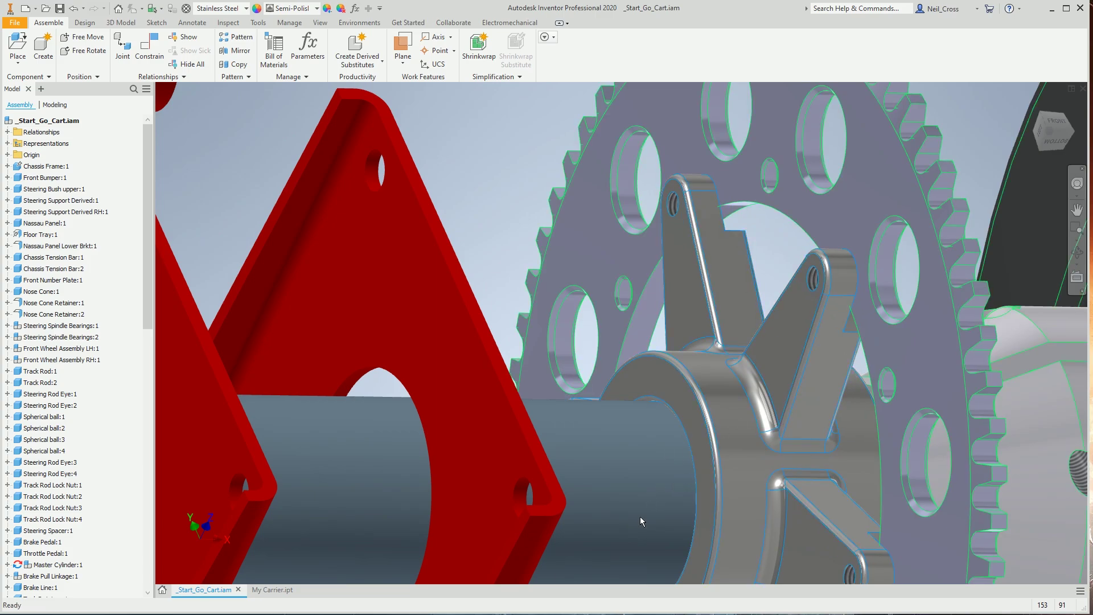
pyautogui.click(780, 362)
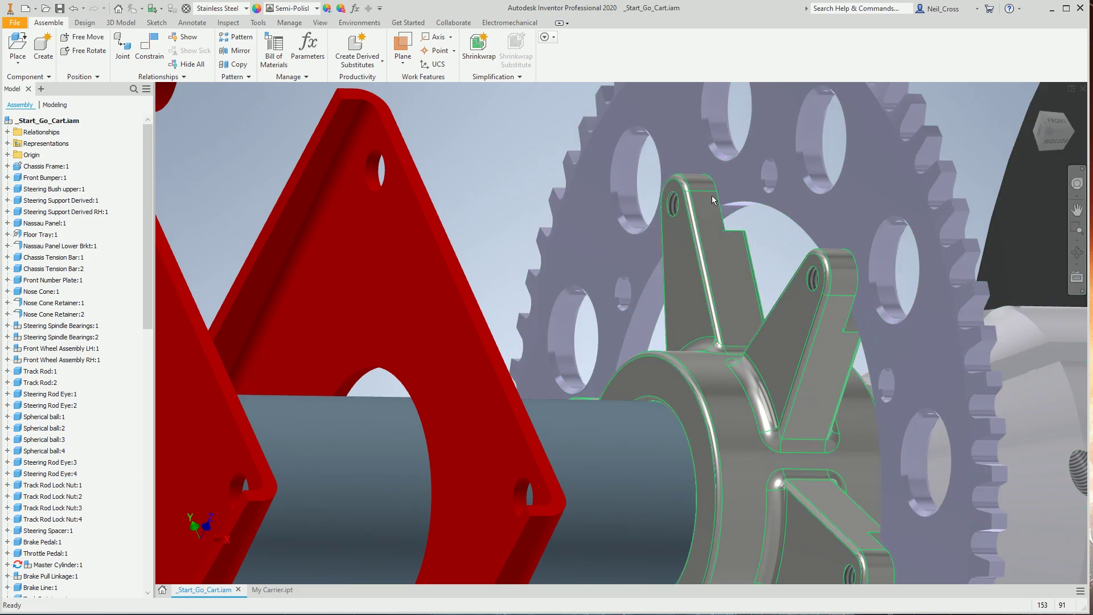
pyautogui.moveTo(829, 299); pyautogui.dragTo(777, 382)
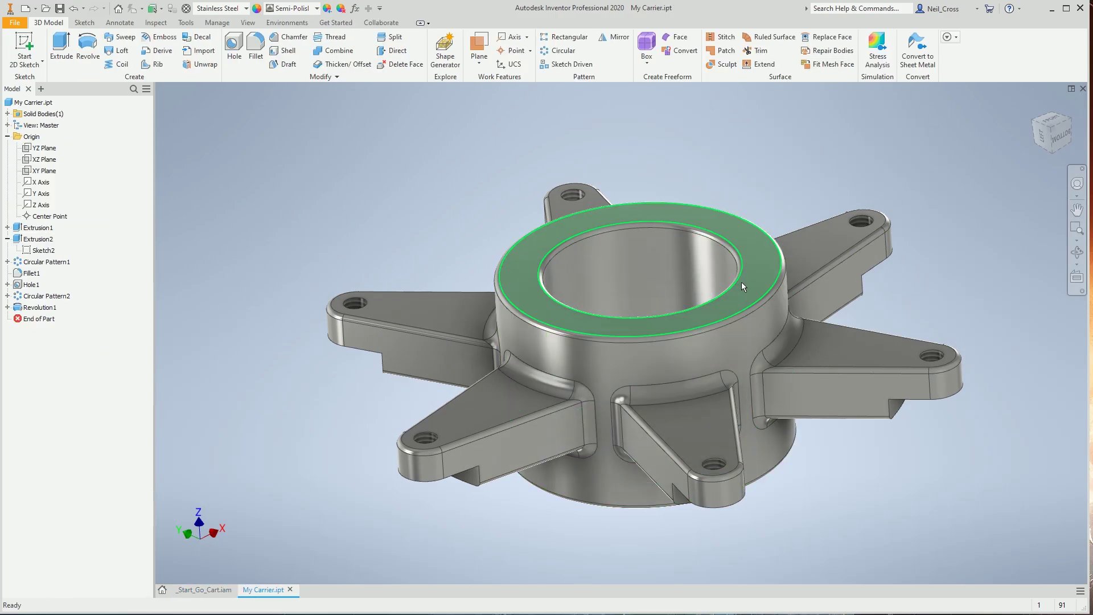
# Return to the _Start_Go_Cart assembly and turn the carrier back and forth around the axle
pyautogui.click(204, 590)
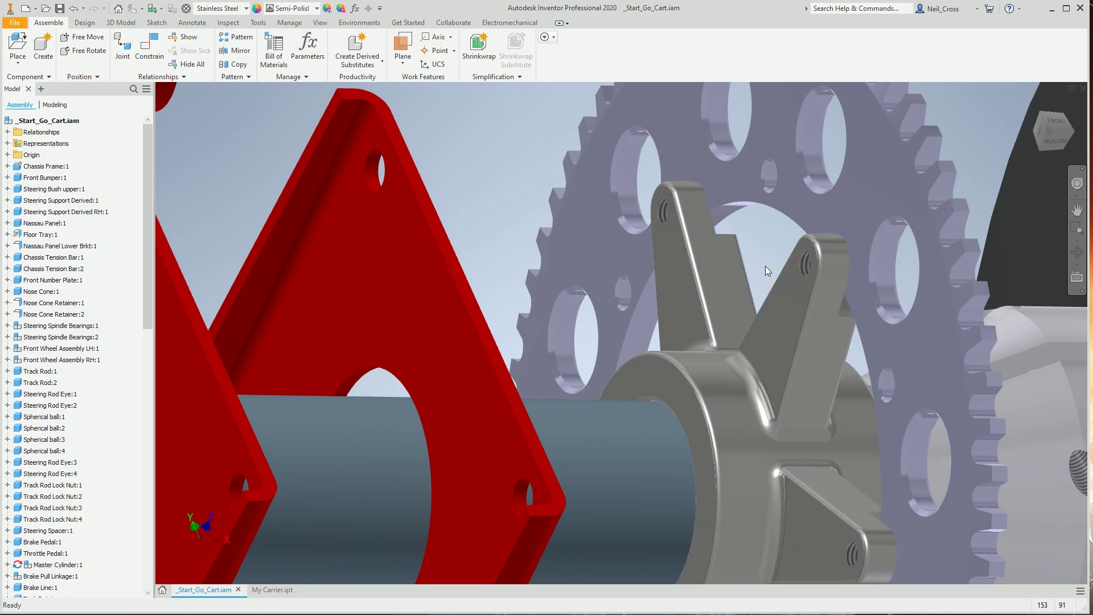
pyautogui.moveTo(798, 302); pyautogui.dragTo(727, 168)
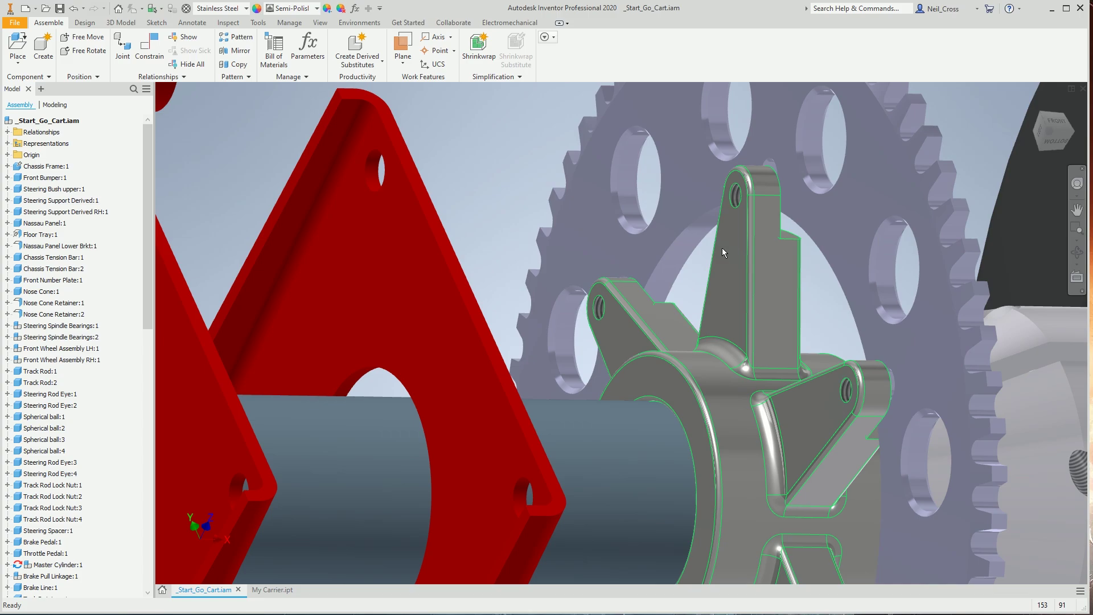
pyautogui.moveTo(722, 248); pyautogui.dragTo(778, 257)
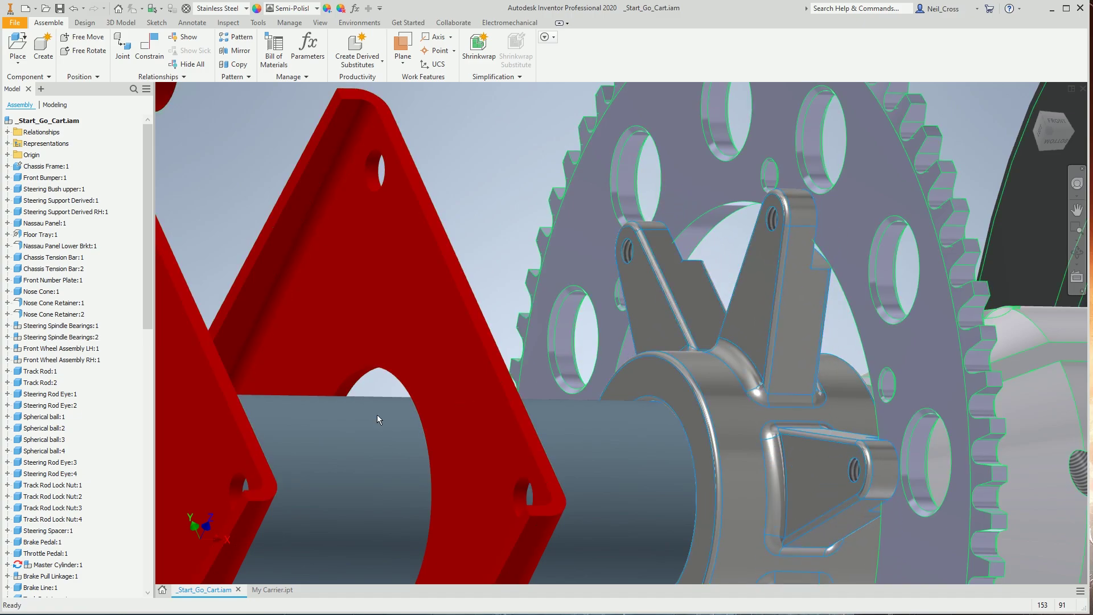
# Close the separate My Carrier.ipt document and open the carrier for in-place editing within the assembly
pyautogui.click(277, 591)
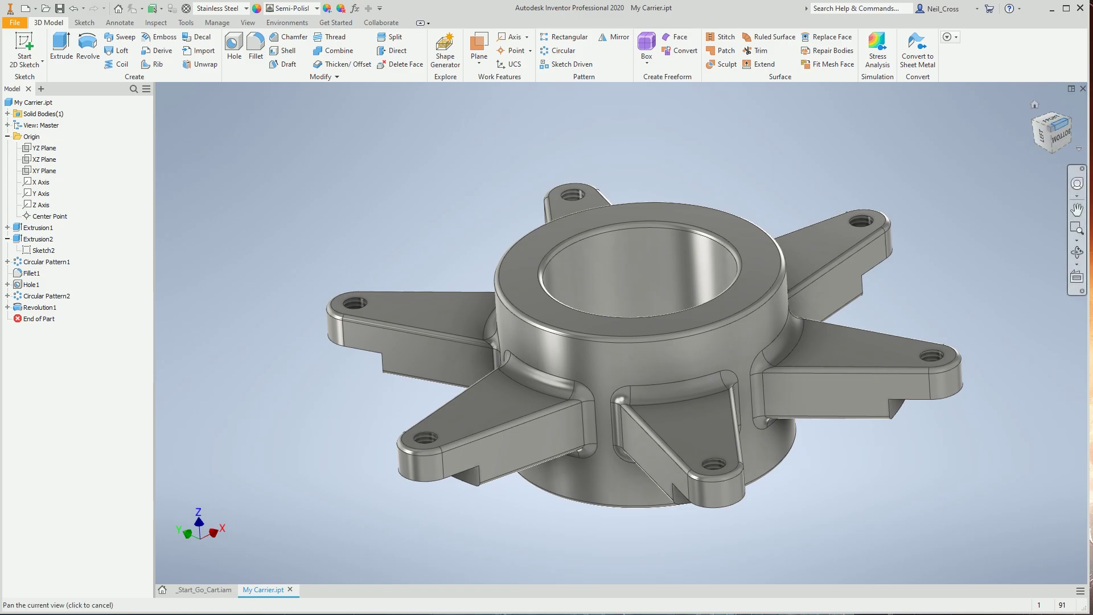
pyautogui.click(1083, 88)
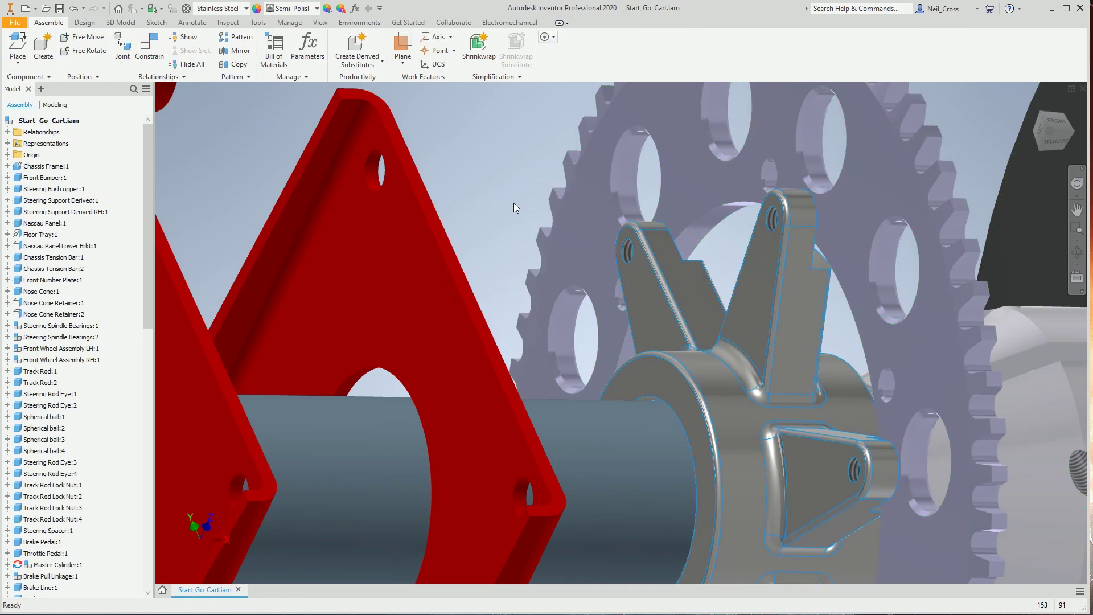
pyautogui.doubleClick(774, 334)
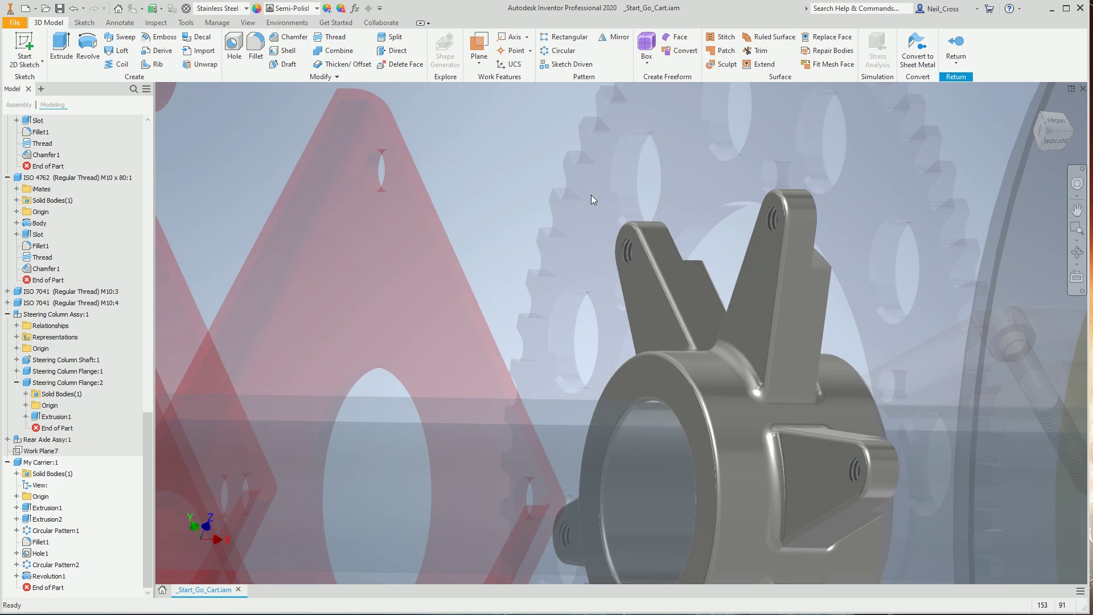
# Examine the carrier's arms and arm extrusion against the sprocket, and return to the _Start_Go_Cart assembly
pyautogui.scroll(-10, 575, 223)
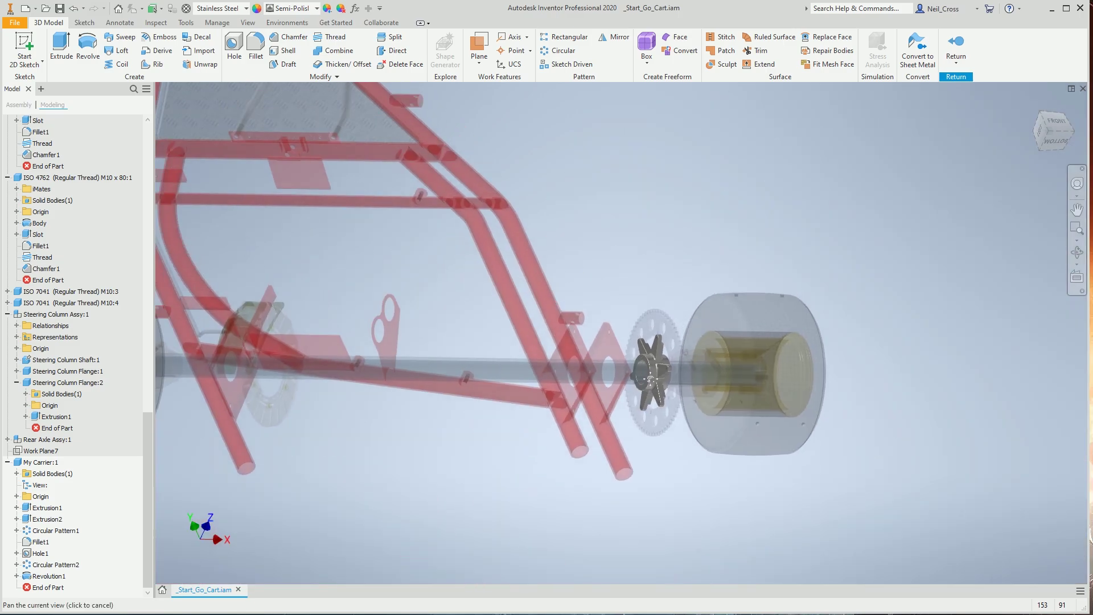
pyautogui.scroll(3, 703, 405)
pyautogui.scroll(6, 703, 406)
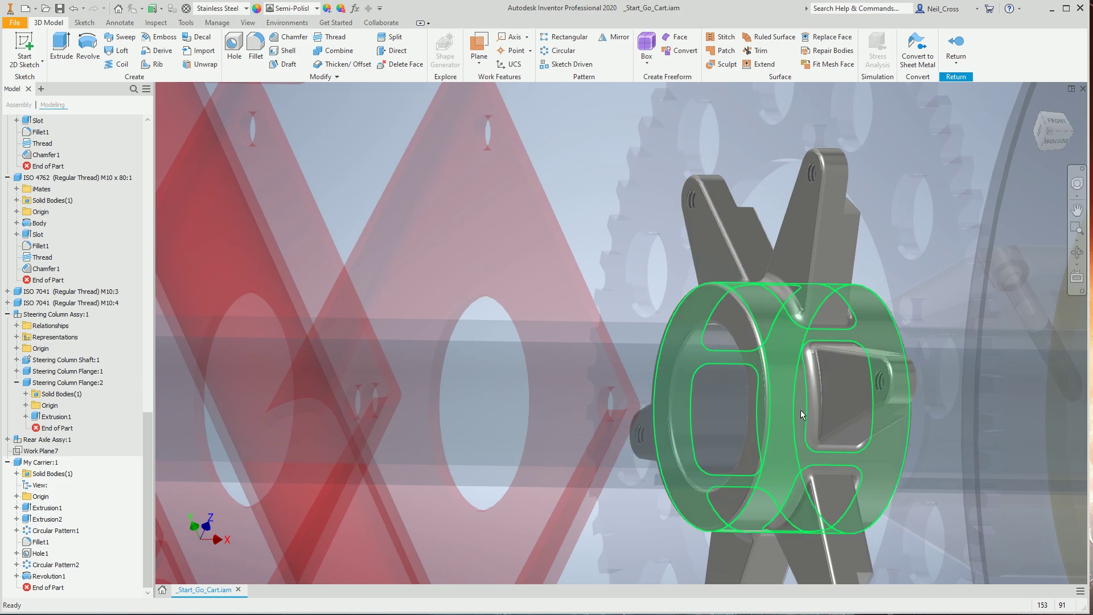
pyautogui.scroll(3, 760, 446)
pyautogui.moveTo(761, 446); pyautogui.dragTo(740, 383, button='middle')
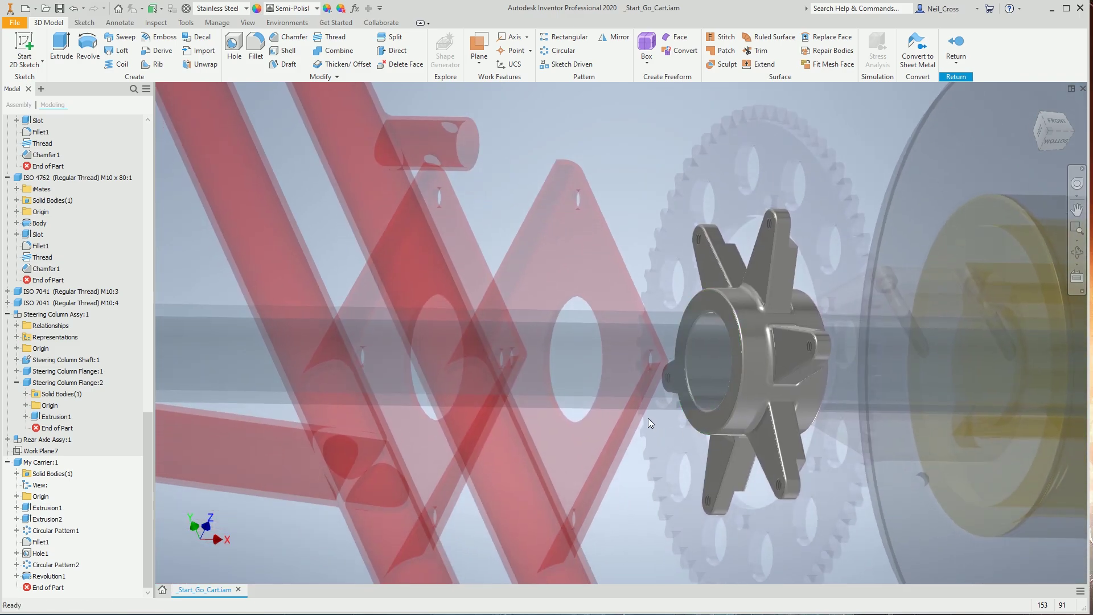
pyautogui.keyDown('shift'); pyautogui.moveTo(637, 399); pyautogui.dragTo(852, 322, button='middle'); pyautogui.keyUp('shift')
pyautogui.scroll(-4, 507, 357)
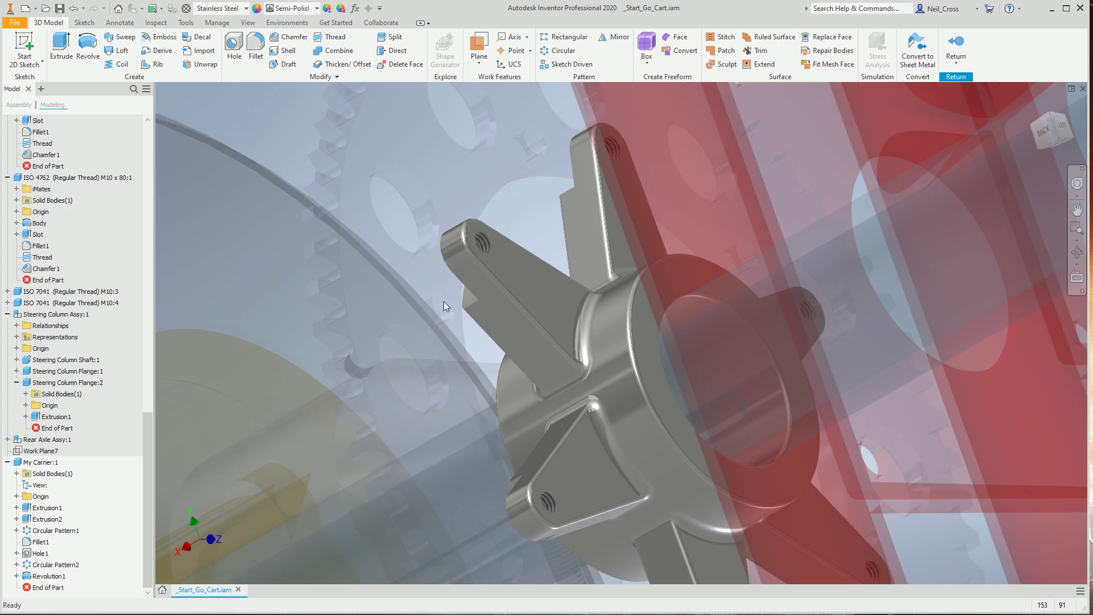
pyautogui.click(48, 521)
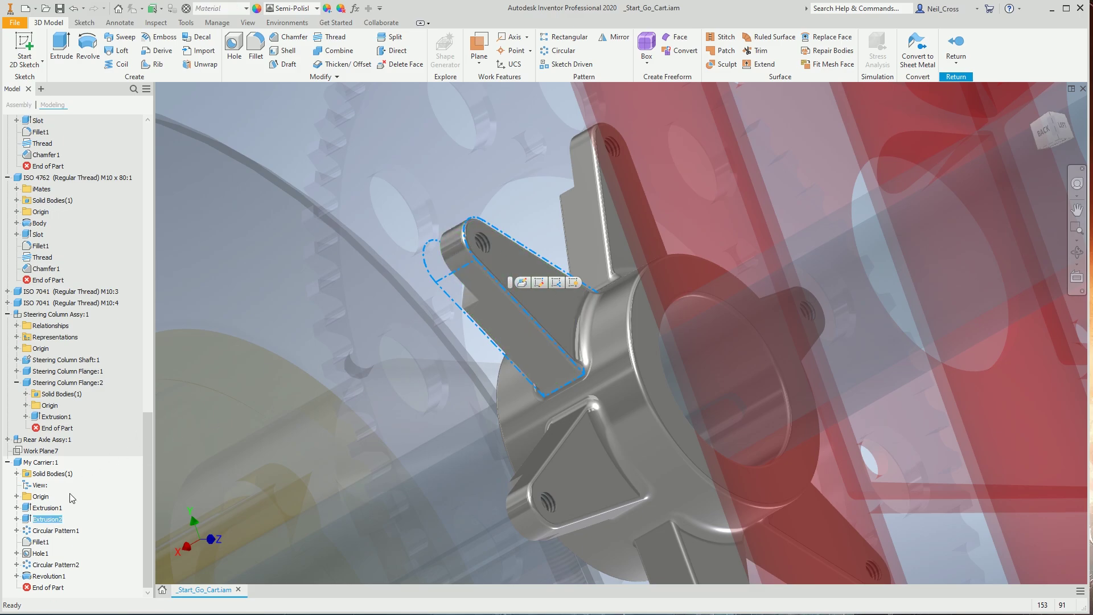
pyautogui.click(956, 46)
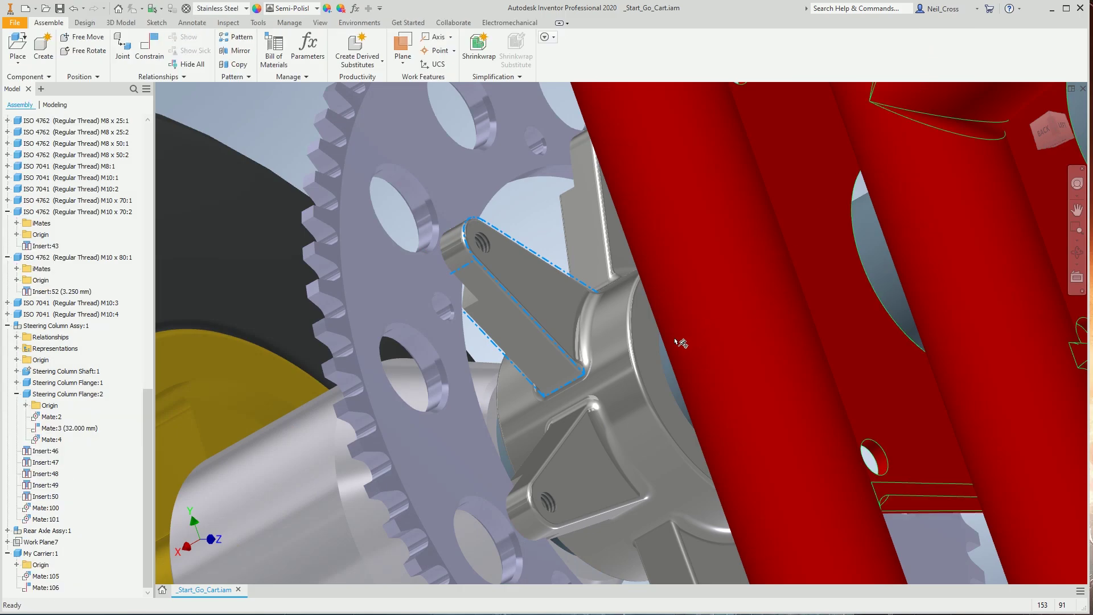
pyautogui.click(500, 221)
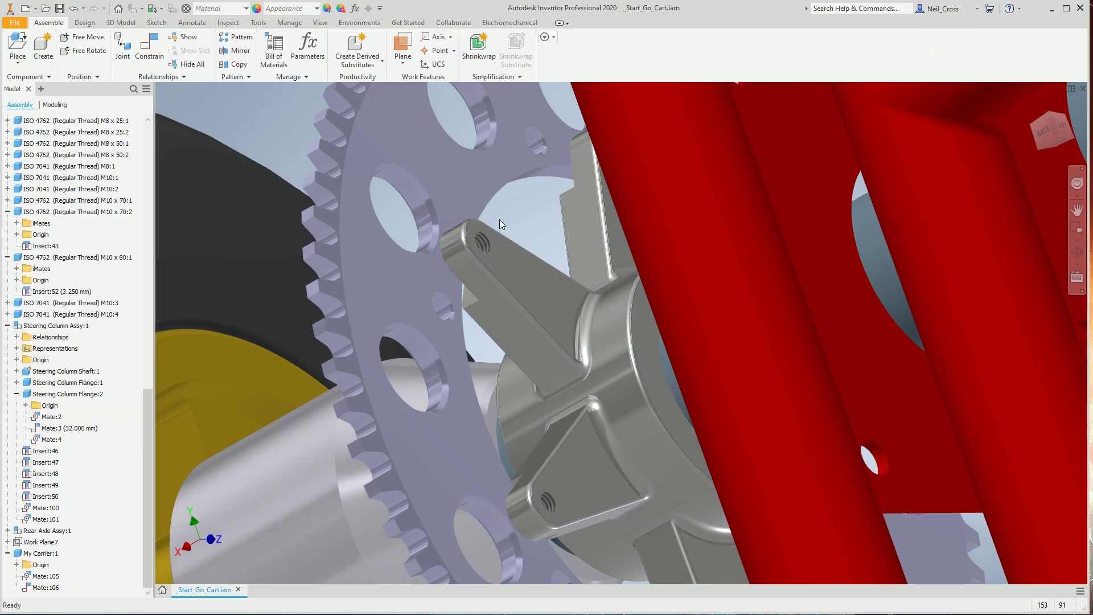
# Try to mate the axis of the carrier arm's rounded end to the sprocket's small bolt hole with a 0 mm offset
pyautogui.click(149, 47)
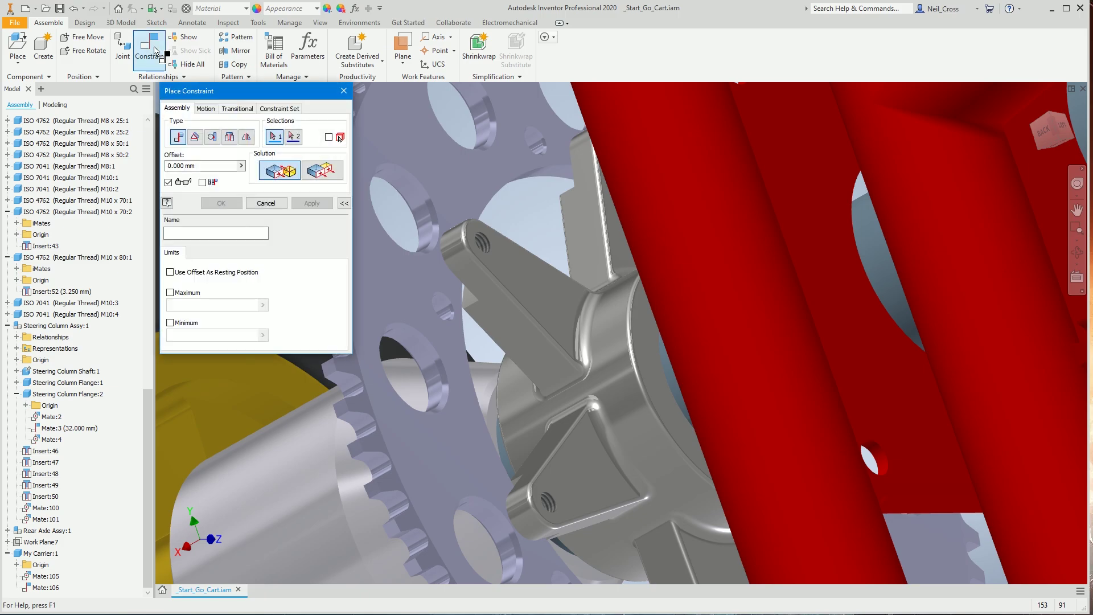
pyautogui.click(450, 248)
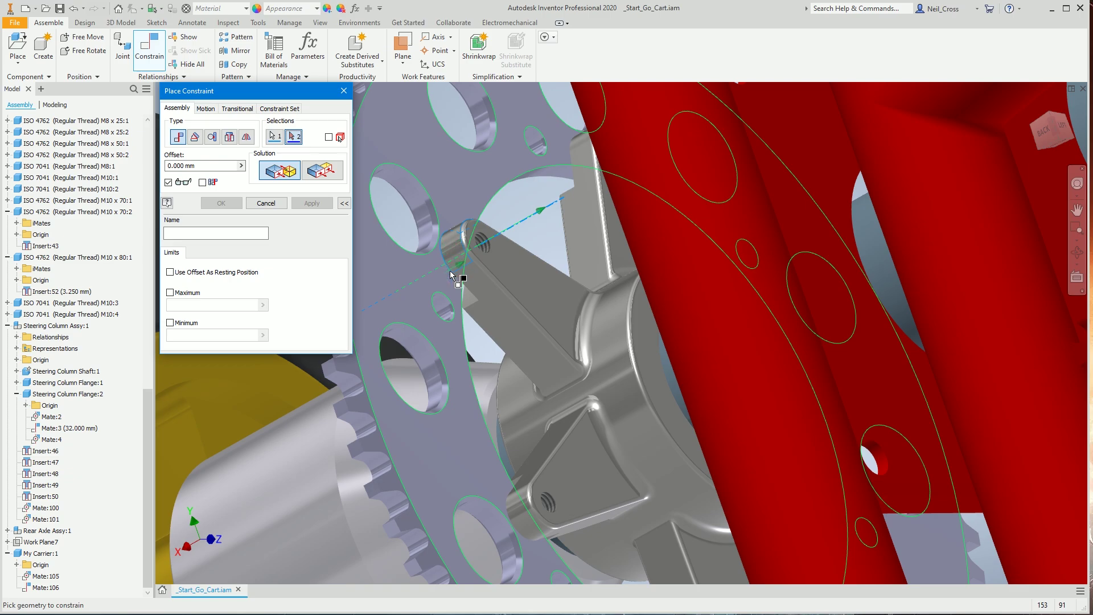
pyautogui.click(442, 309)
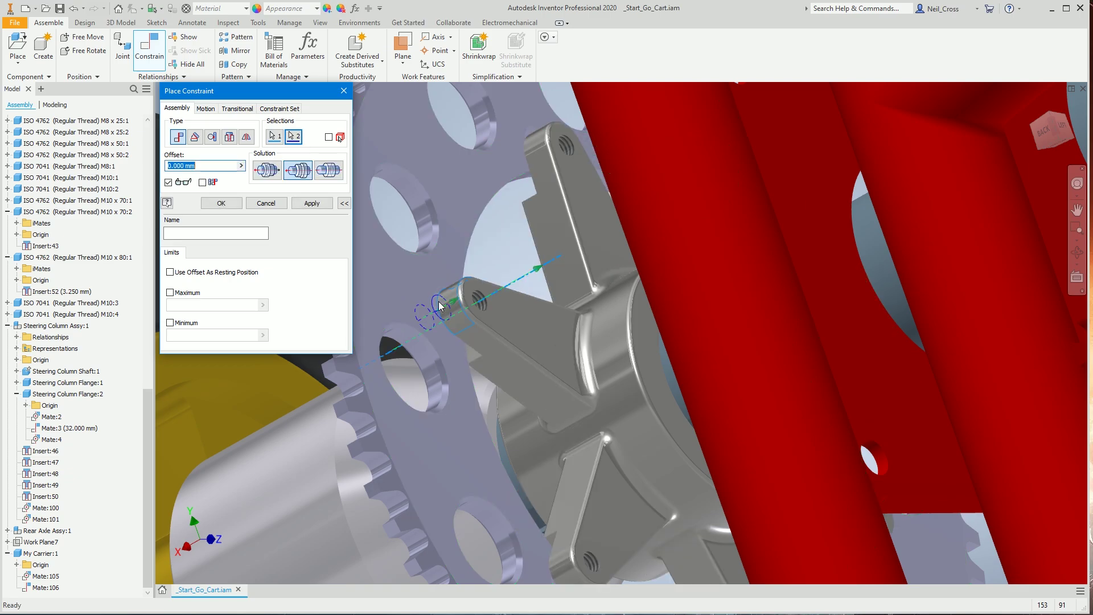
pyautogui.click(313, 204)
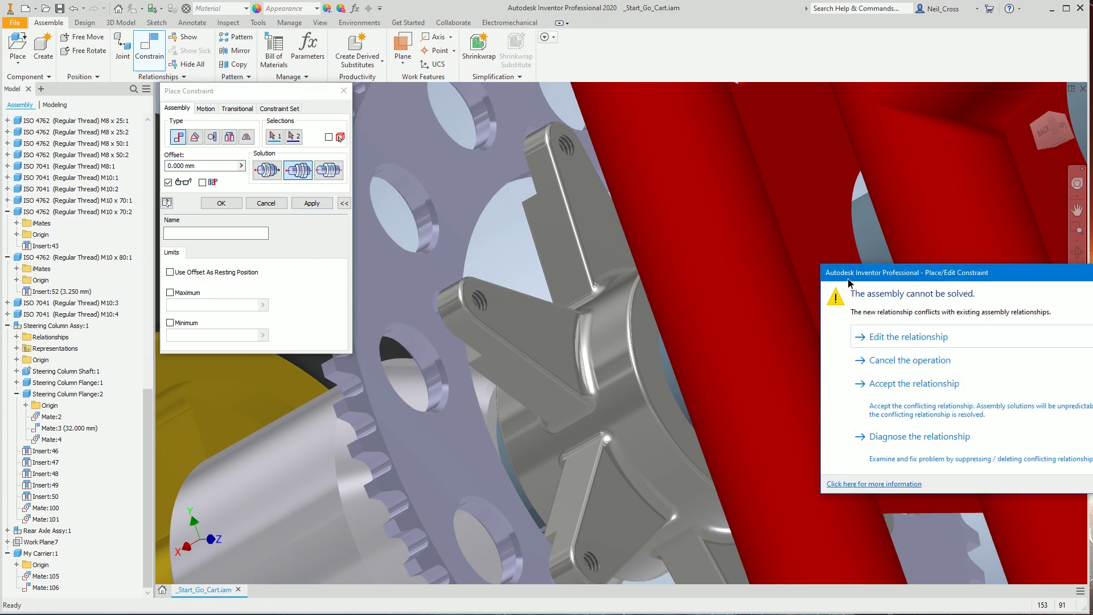
pyautogui.moveTo(850, 278); pyautogui.dragTo(122, 131)
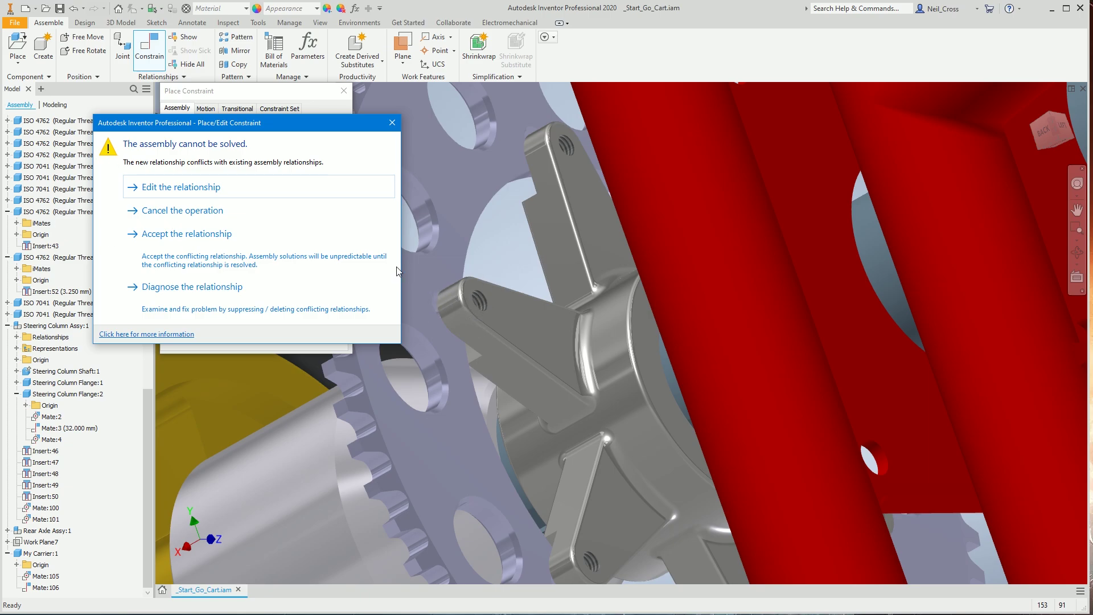
pyautogui.click(393, 123)
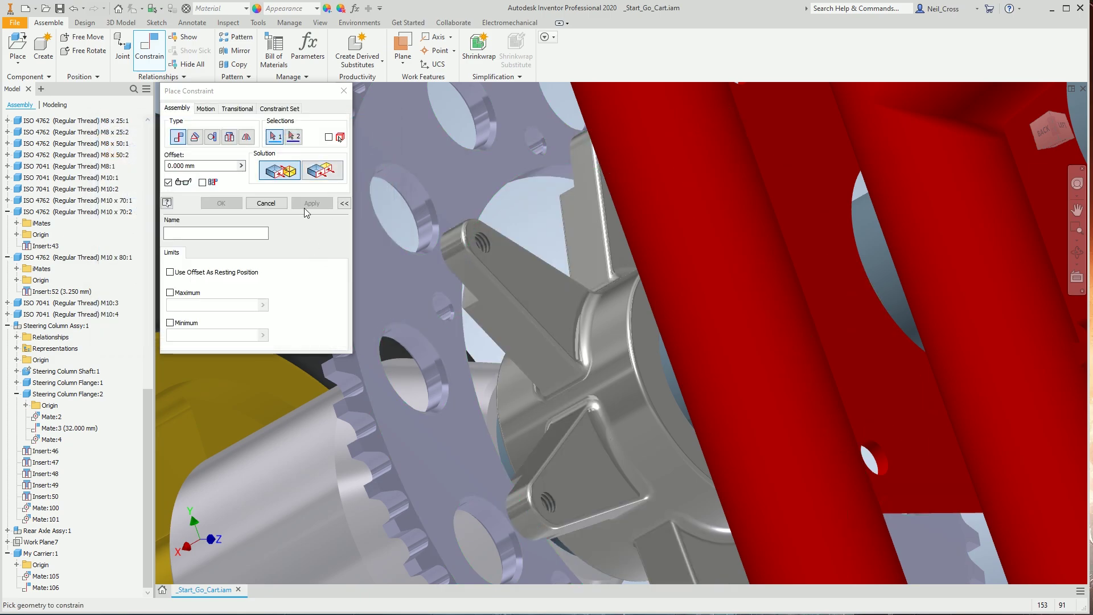
pyautogui.click(343, 91)
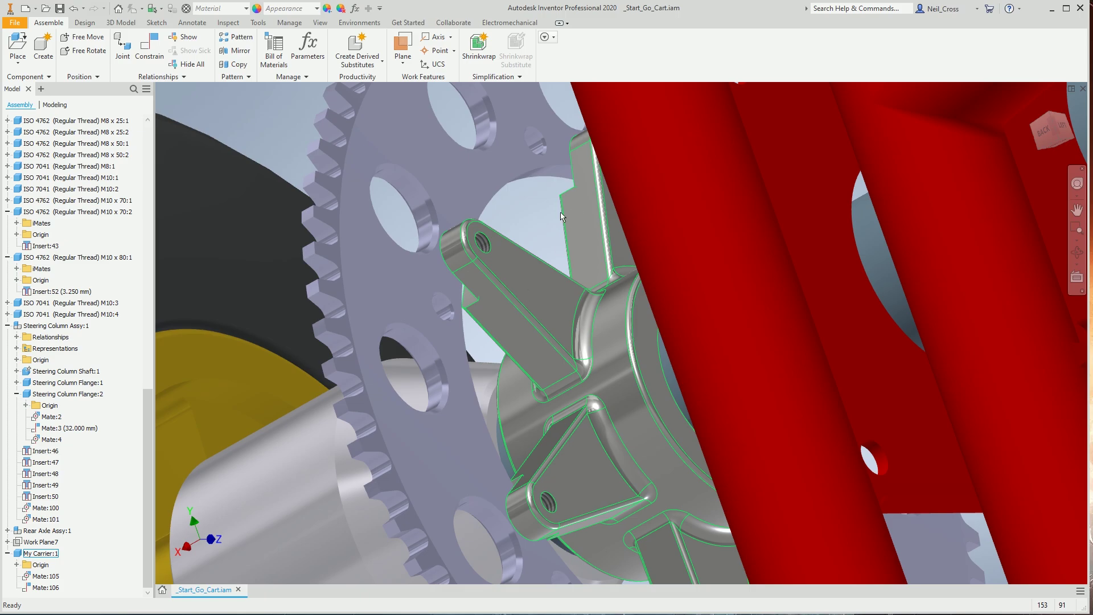
# Open the carrier for in-place editing and select its arm extrusion, Extrusion2
pyautogui.doubleClick(521, 337)
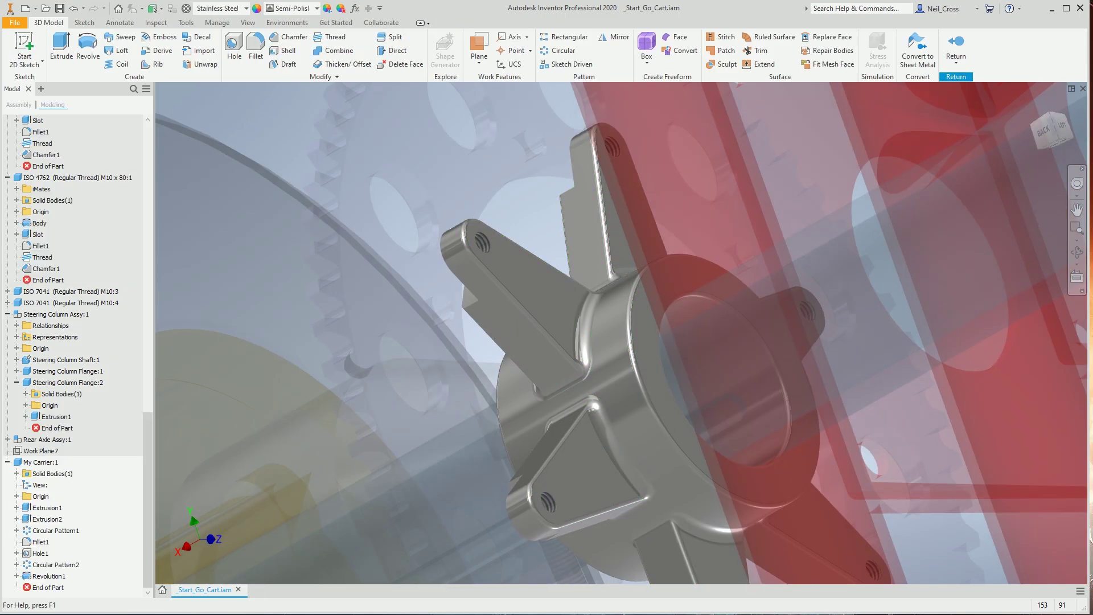
pyautogui.rightClick(48, 519)
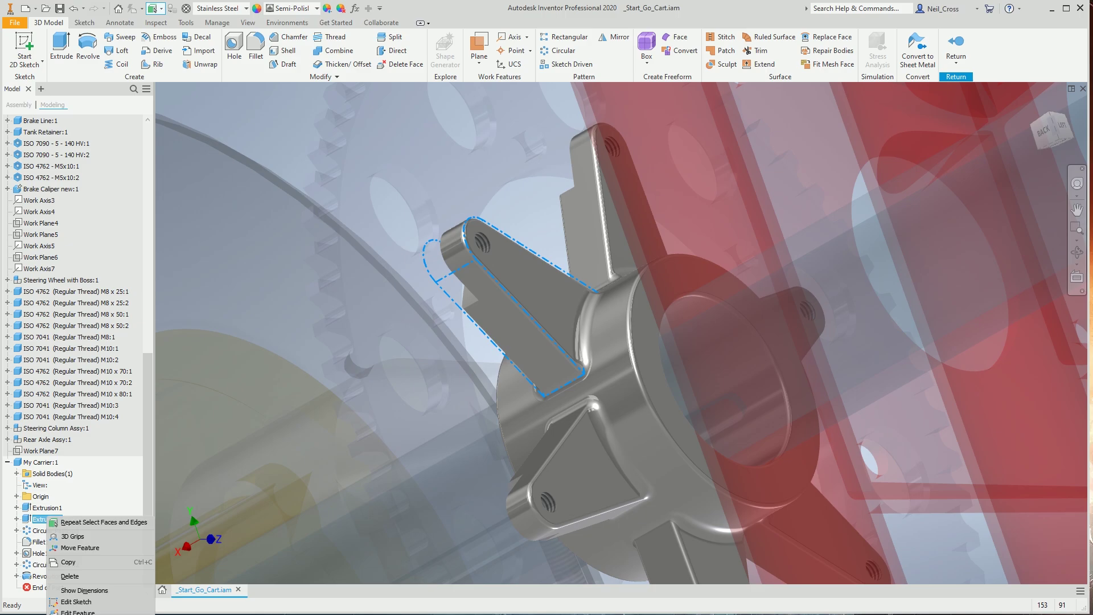
pyautogui.click(152, 469)
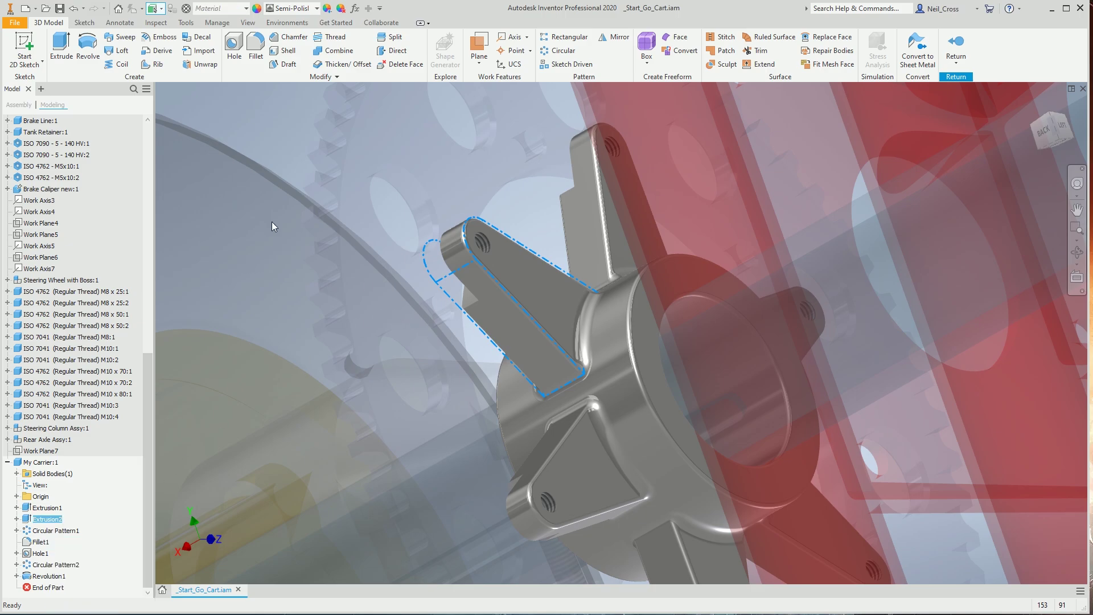
# Select individual faces of the carrier arm using the faces-and-edges selection filter
pyautogui.click(262, 117)
pyautogui.rightClick(307, 131)
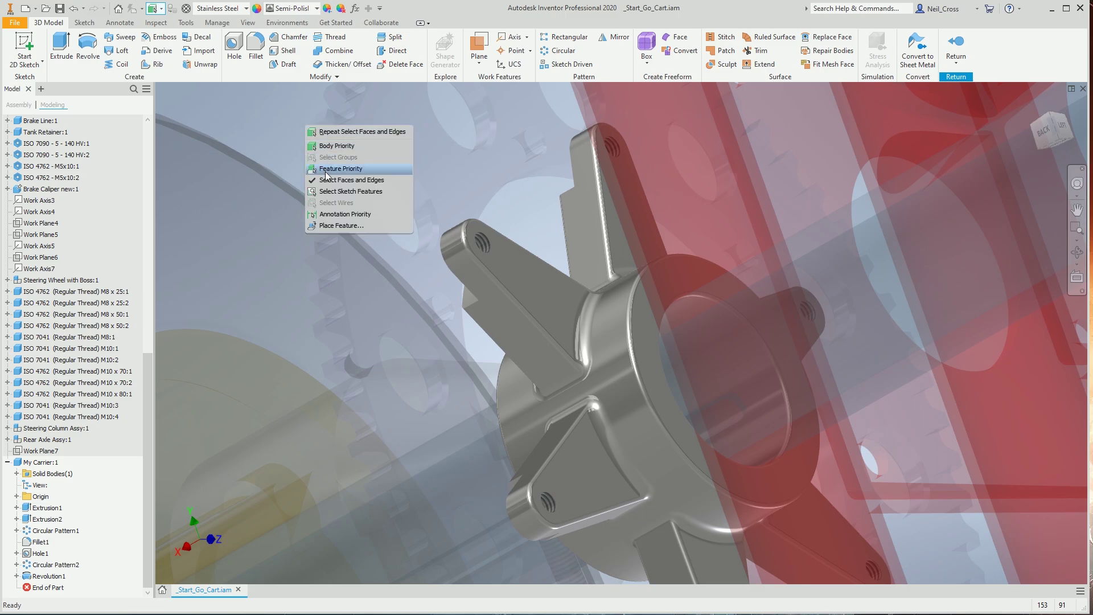
pyautogui.click(504, 321)
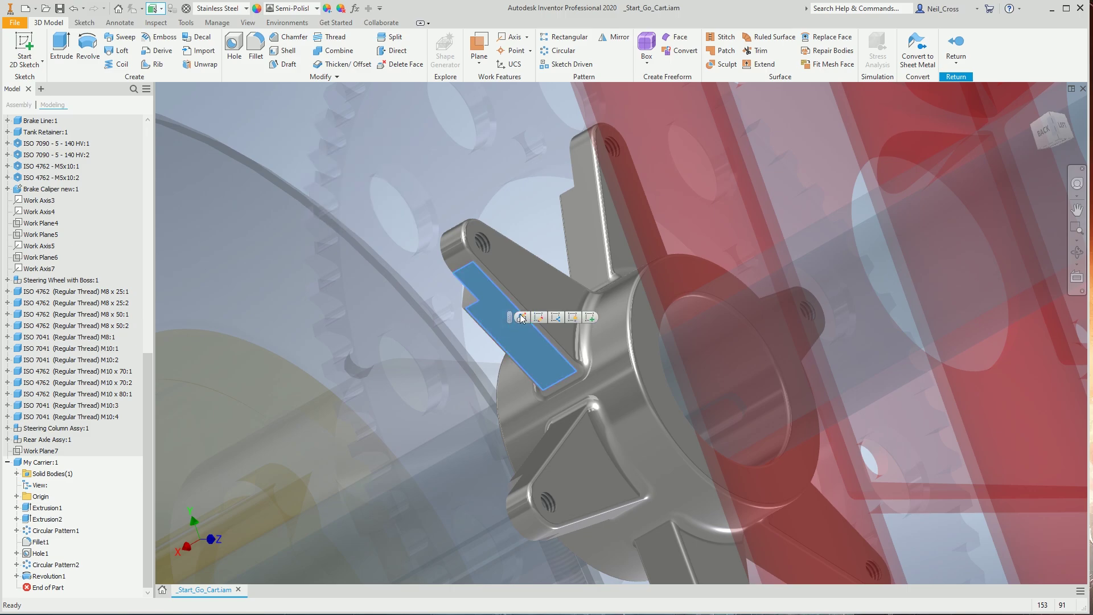
pyautogui.click(469, 271)
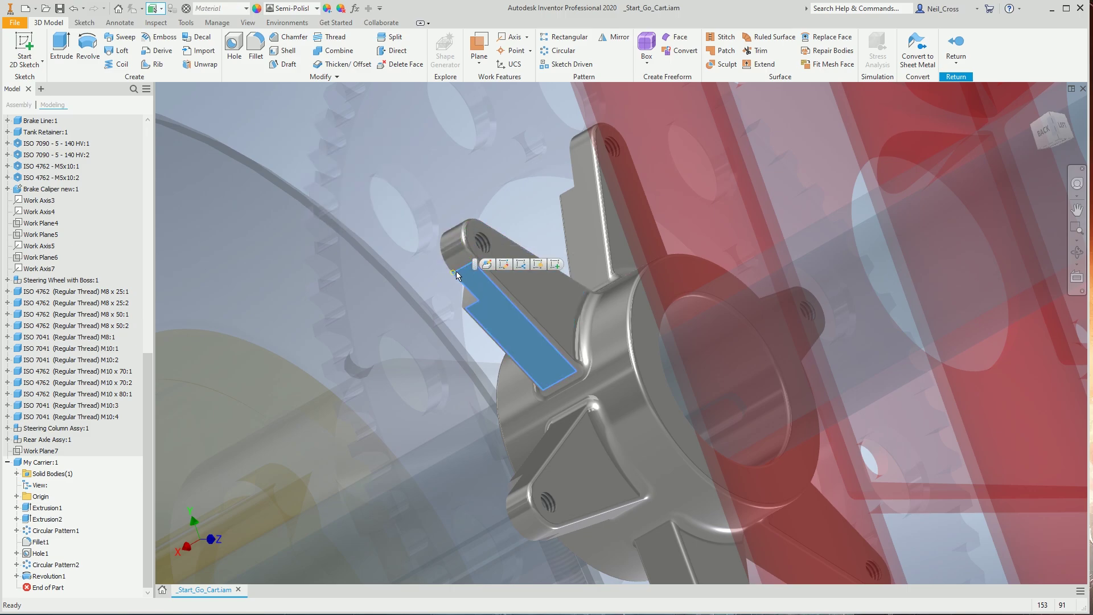
pyautogui.click(428, 244)
pyautogui.click(459, 250)
pyautogui.click(288, 145)
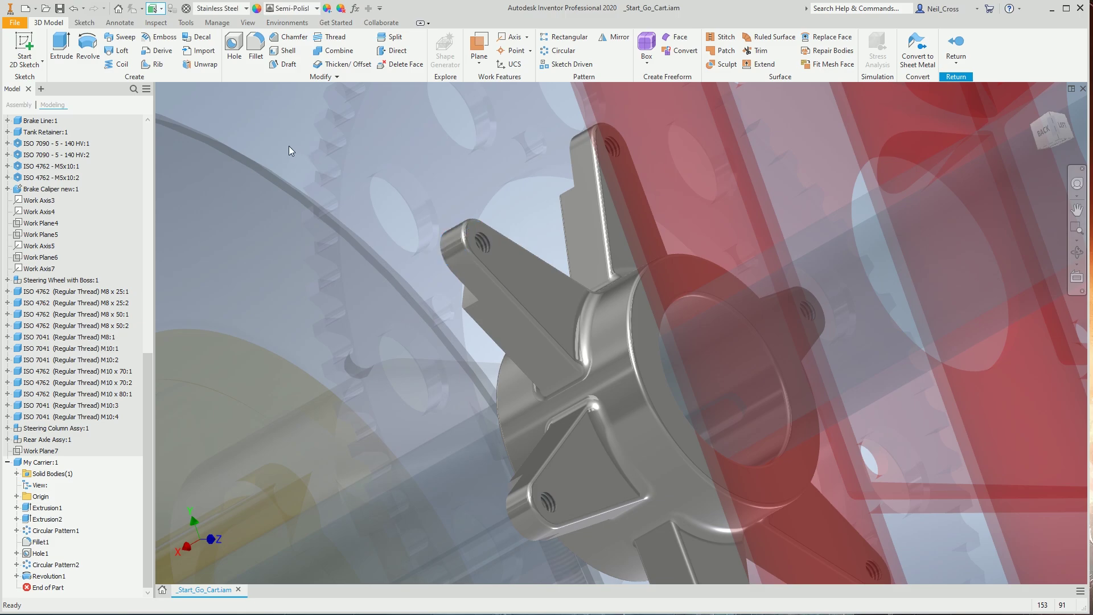
# Switch selection to Feature Priority, make the carrier's arm extrusion adaptive, and return to the assembly
pyautogui.keyDown('shift'); pyautogui.rightClick(262, 137); pyautogui.keyUp('shift')
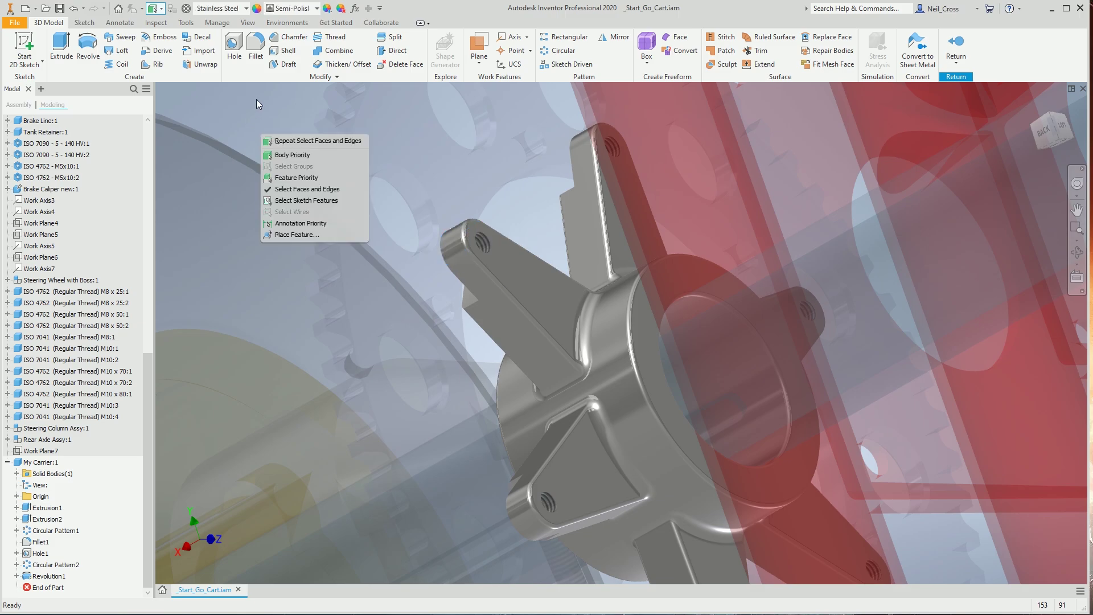
pyautogui.click(295, 178)
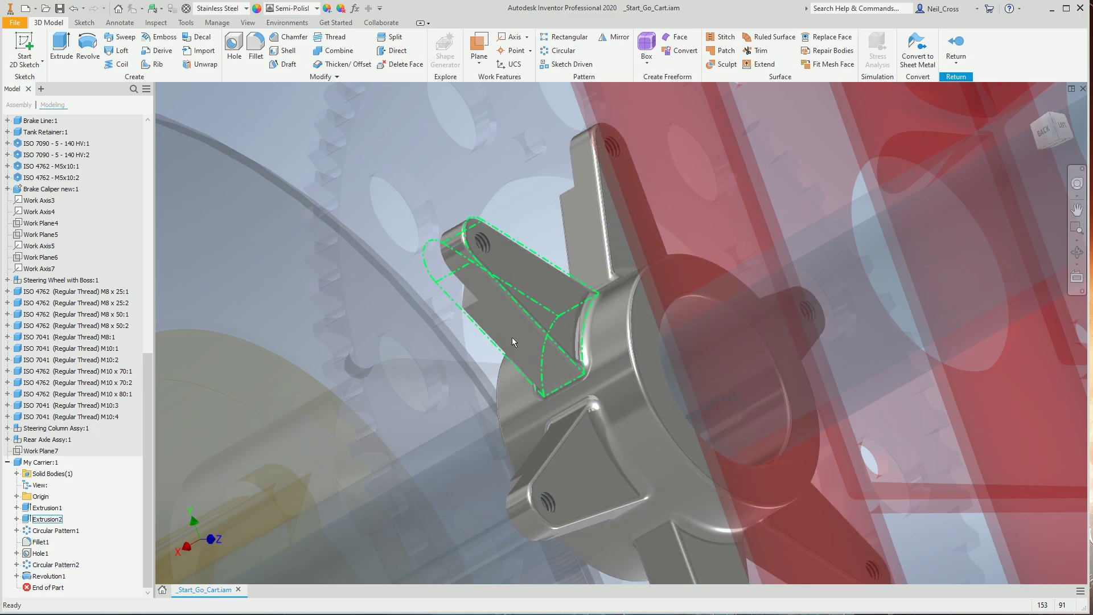
pyautogui.rightClick(530, 264)
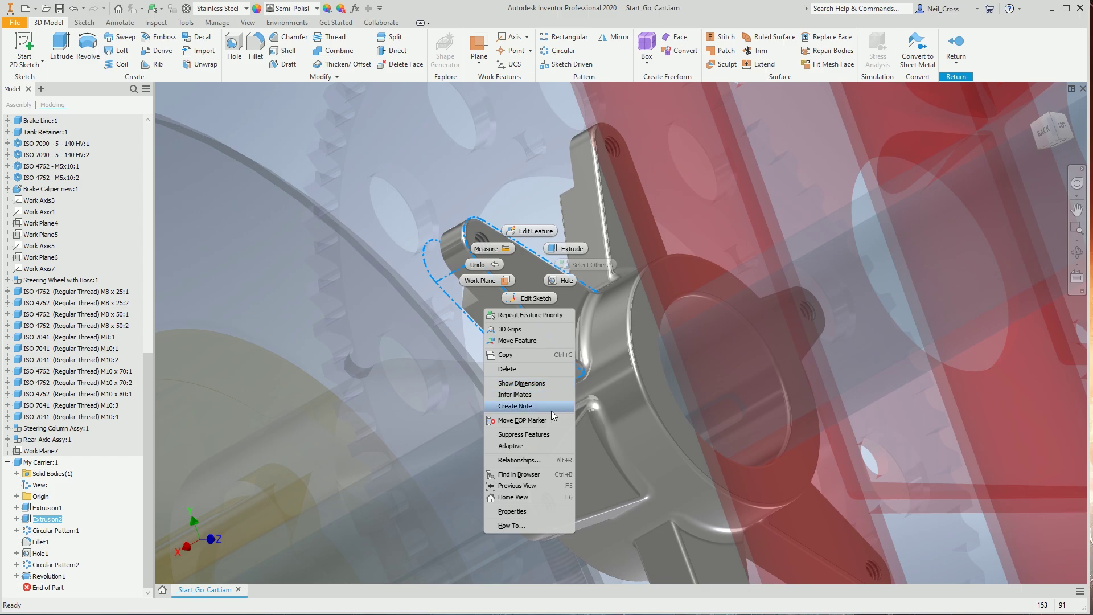
pyautogui.click(507, 446)
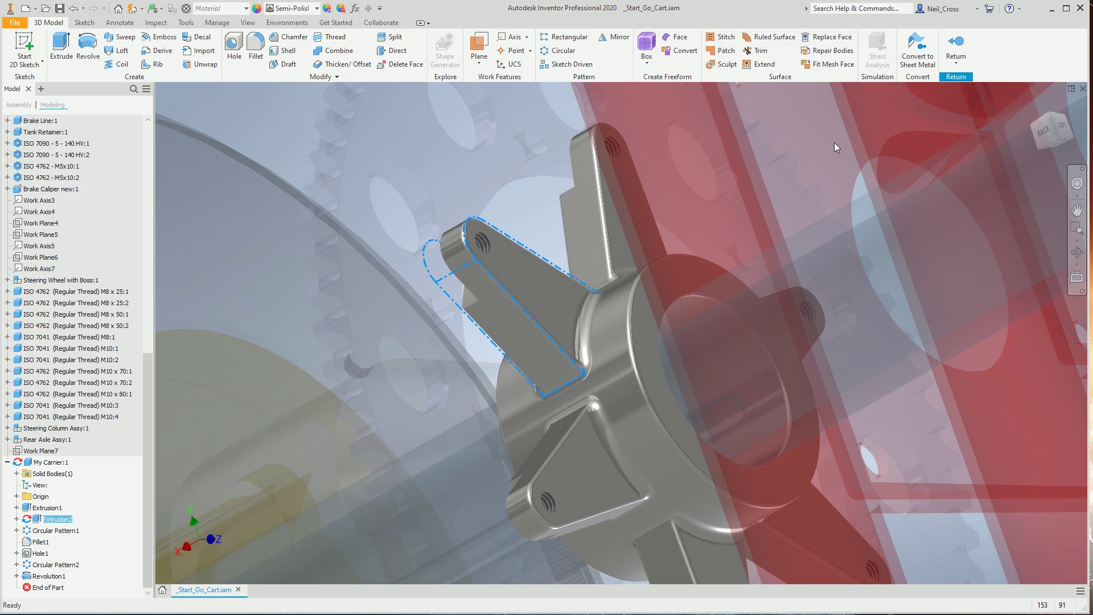
pyautogui.click(956, 45)
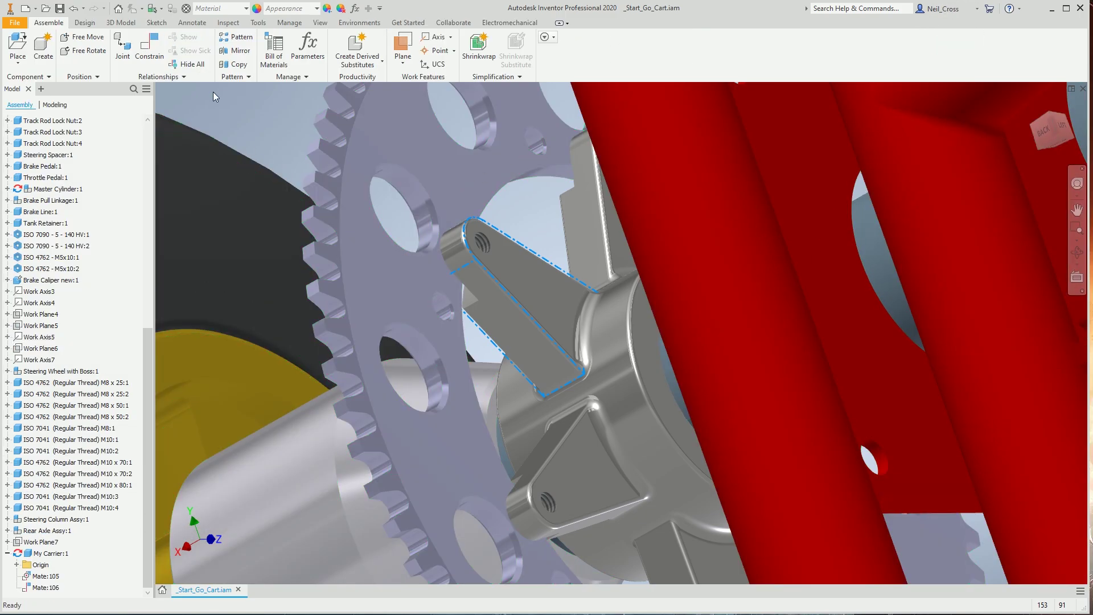
# Retry mating the adaptive arm's rounded-end axis to the sprocket's small bolt hole with a 0 mm offset
pyautogui.click(161, 56)
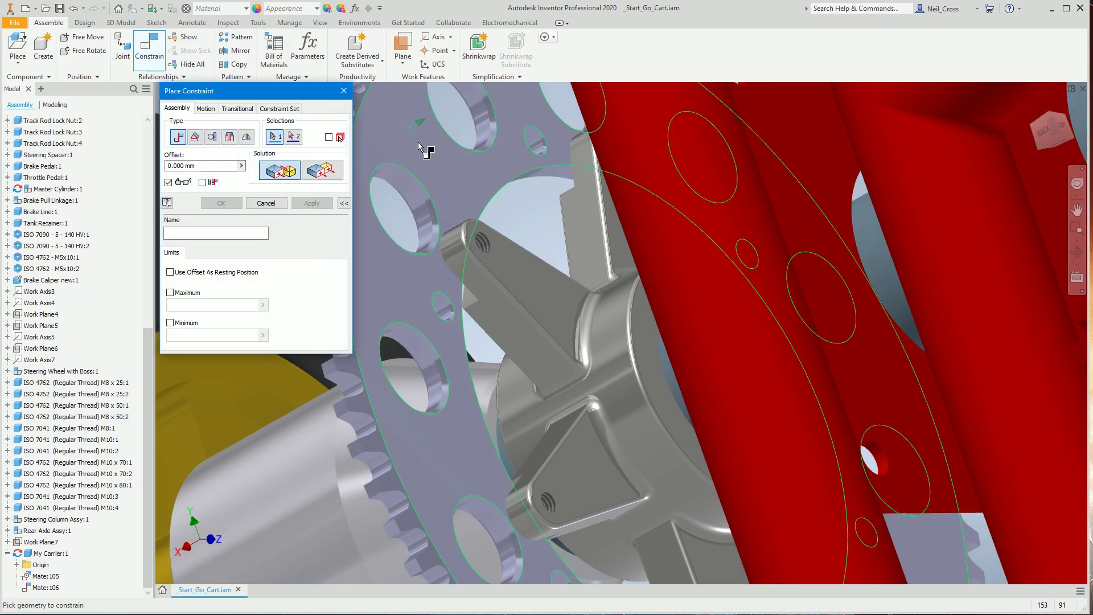
pyautogui.click(448, 246)
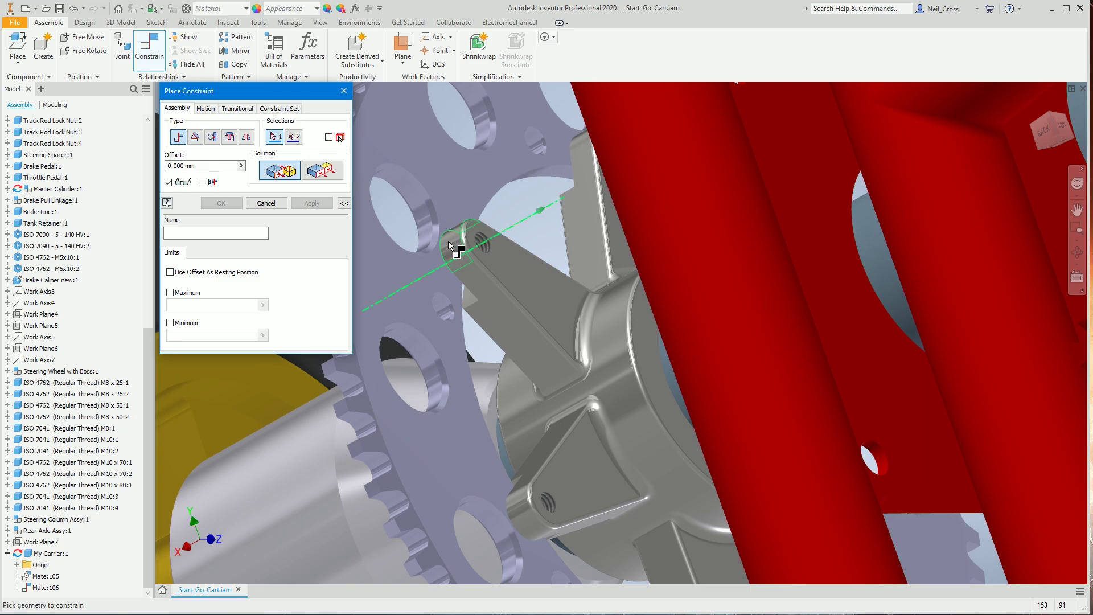
pyautogui.click(445, 313)
pyautogui.click(312, 203)
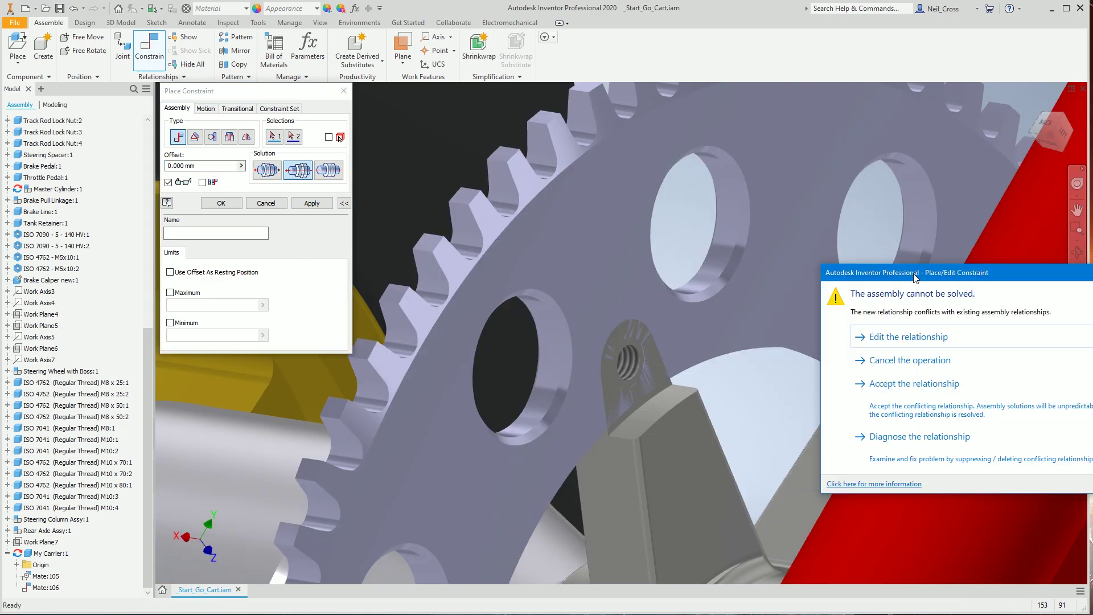
pyautogui.moveTo(918, 274); pyautogui.dragTo(788, 165)
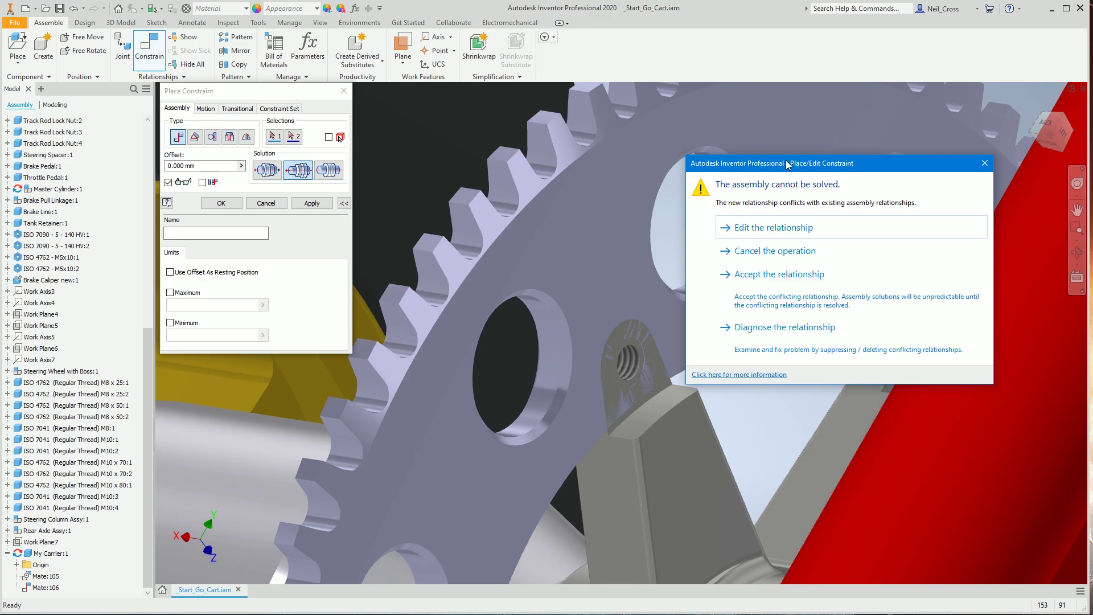
pyautogui.click(744, 254)
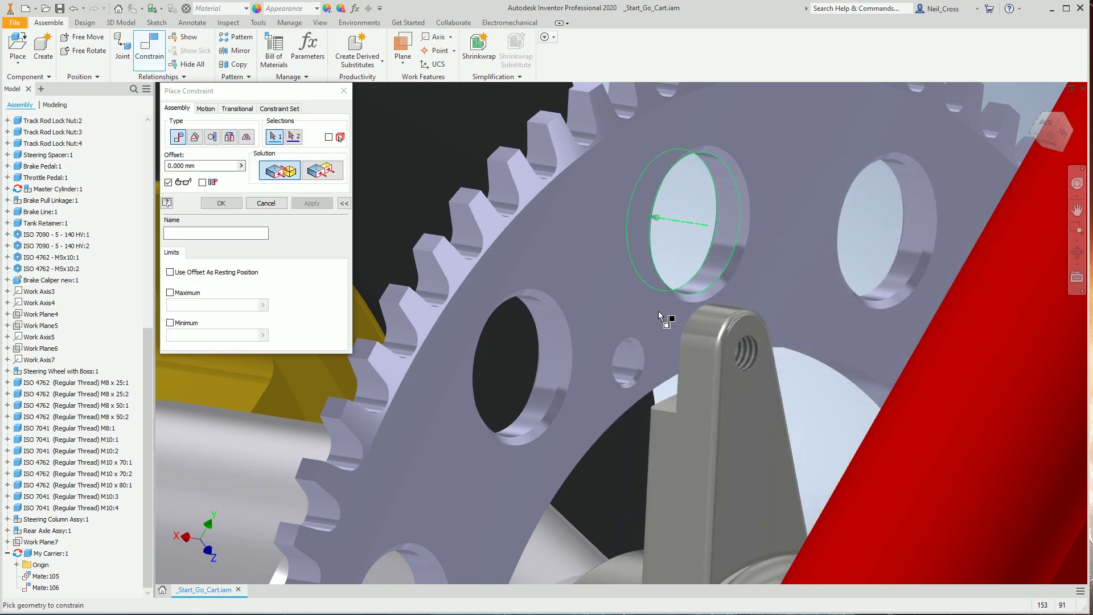
pyautogui.scroll(3, 576, 364)
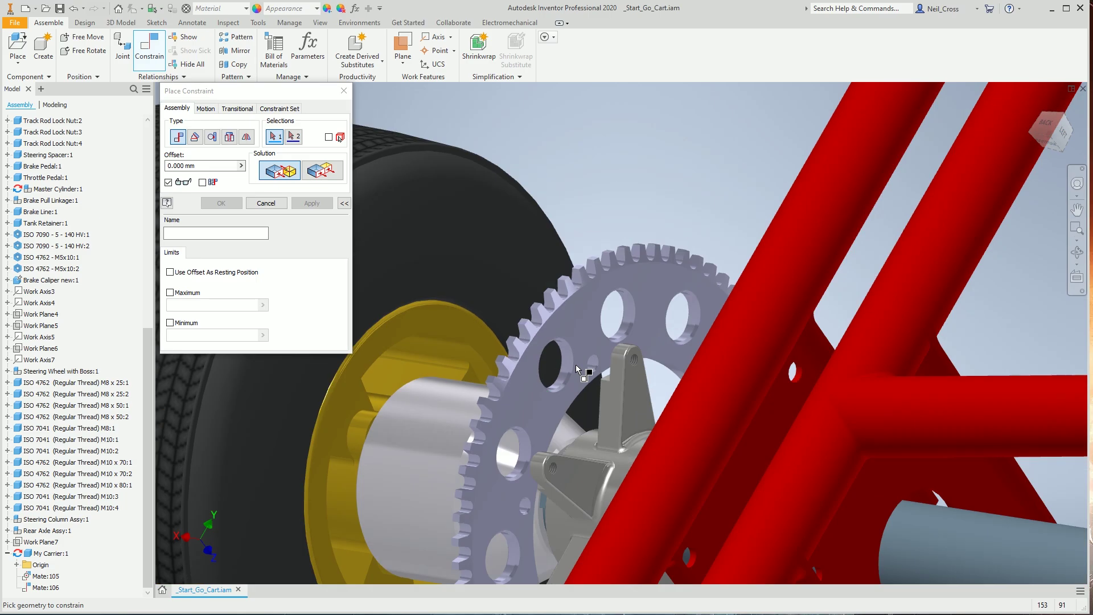
pyautogui.click(276, 205)
# Set the carrier's axle mate, Mate:105, to the undirected solution and turn the carrier slightly about the axle
pyautogui.keyDown('shift'); pyautogui.moveTo(592, 401); pyautogui.dragTo(630, 354, button='middle'); pyautogui.keyUp('shift')
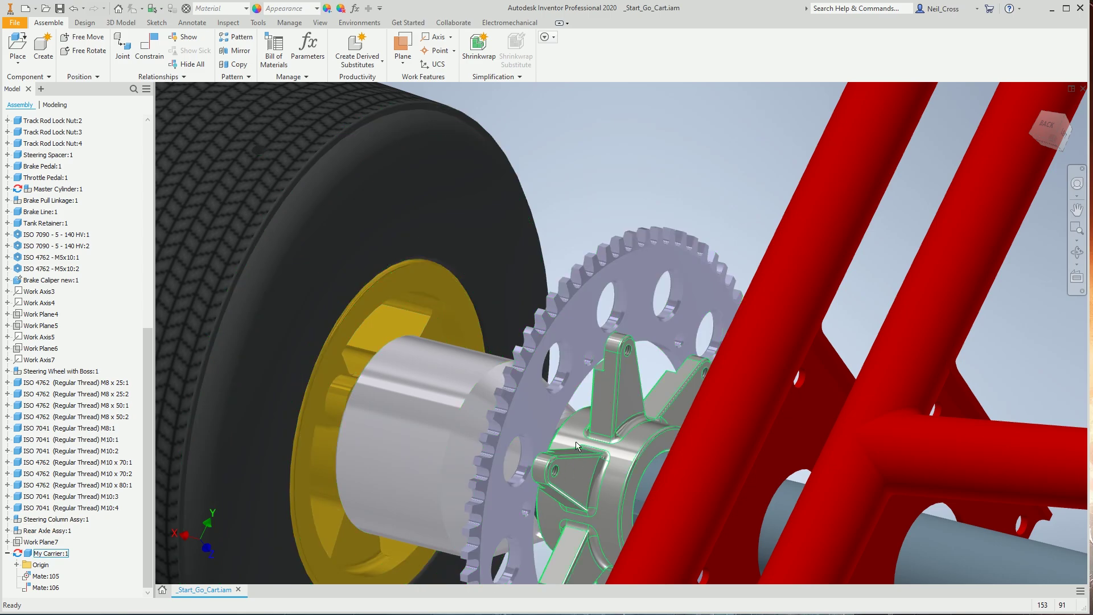
pyautogui.rightClick(55, 578)
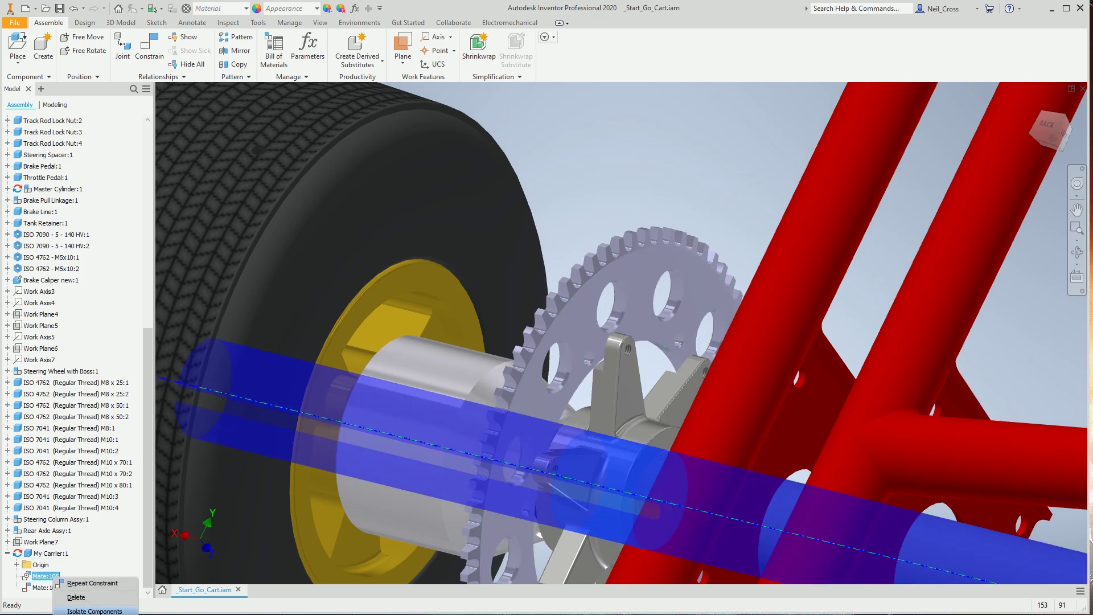
pyautogui.click(86, 614)
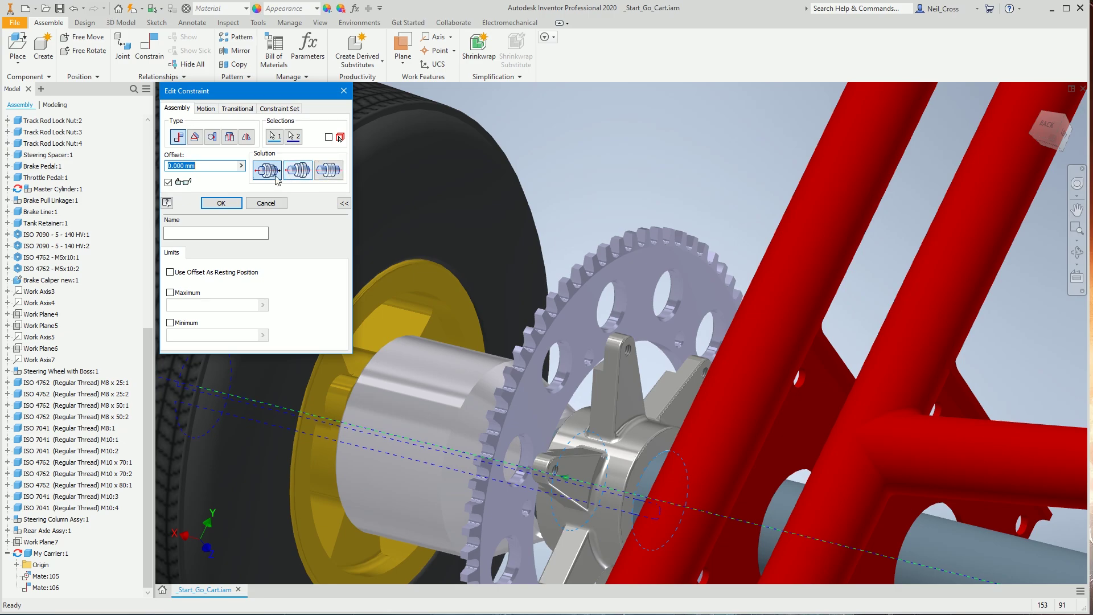
pyautogui.click(330, 173)
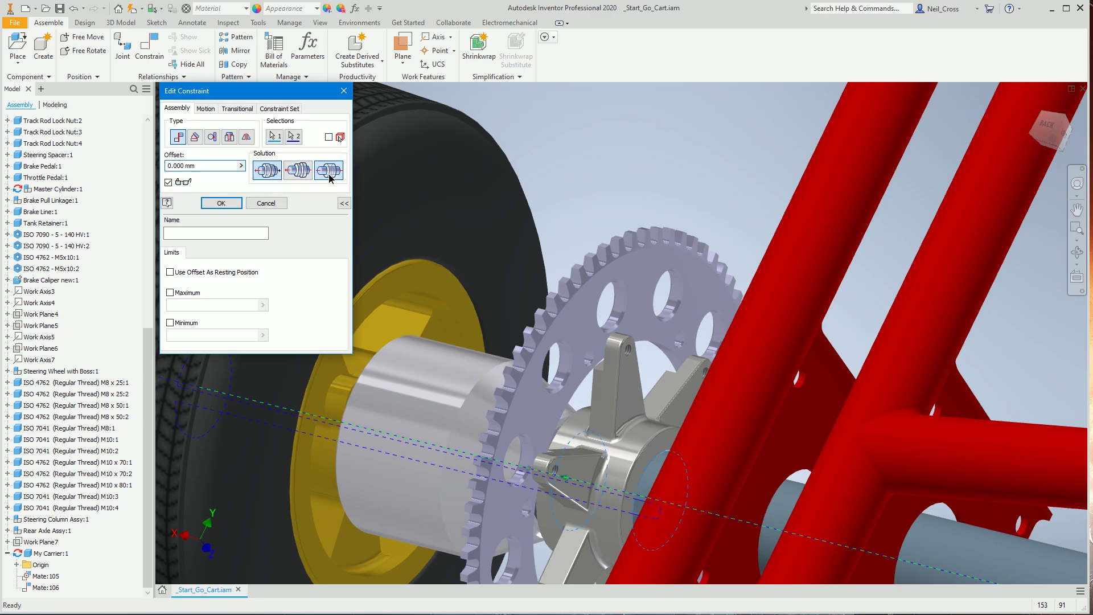
pyautogui.click(219, 204)
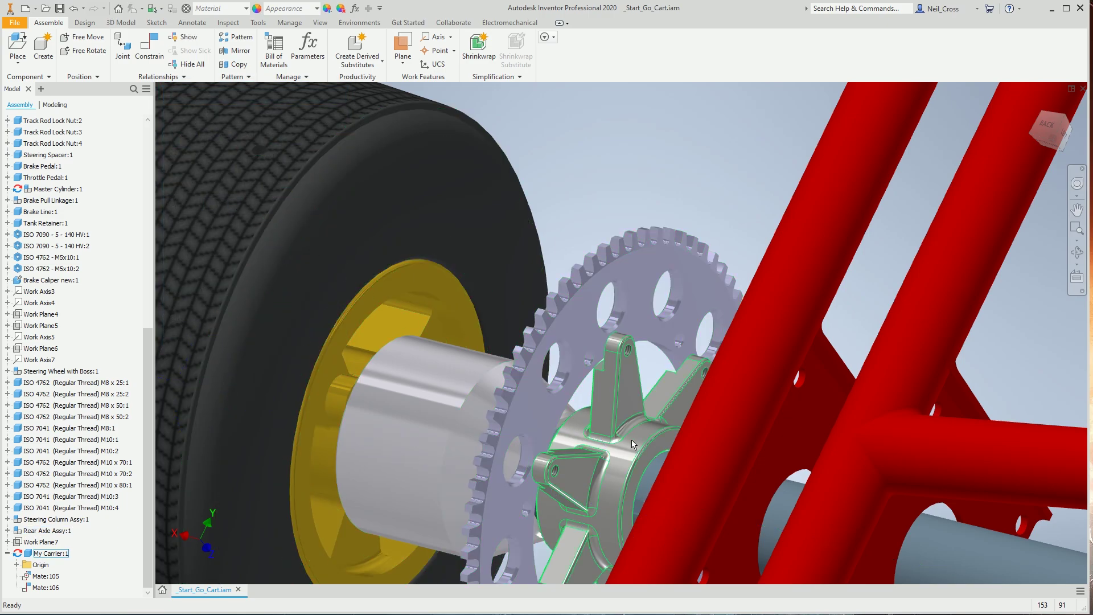
pyautogui.moveTo(634, 444); pyautogui.dragTo(627, 430)
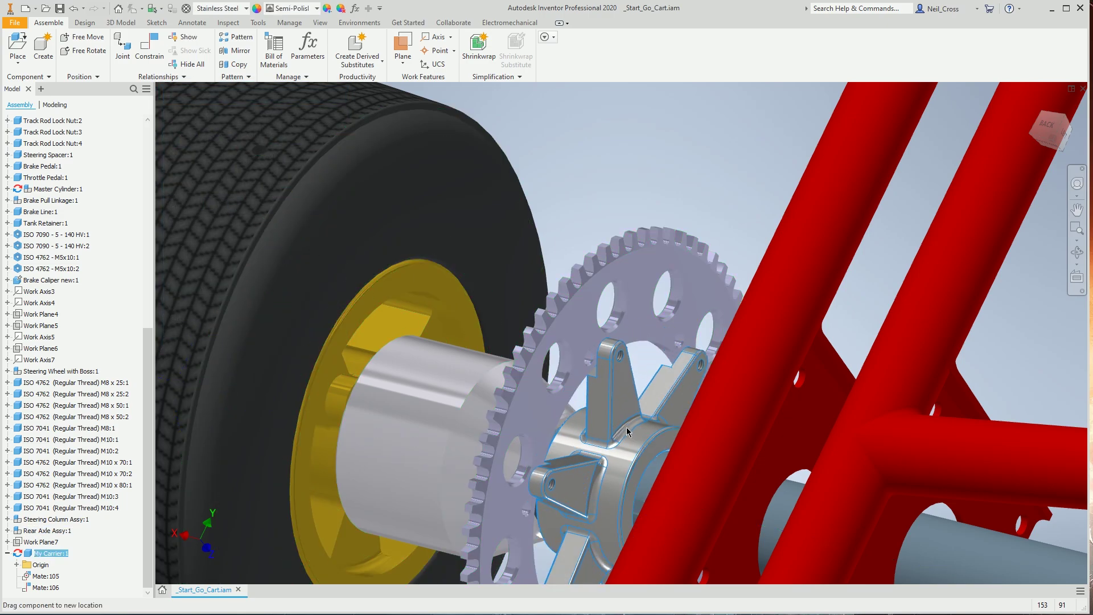
# Mate the axis of the upper carrier arm's rounded end to the nearby small sprocket bolt hole with a 0 mm offset
pyautogui.click(534, 163)
pyautogui.scroll(5, 609, 384)
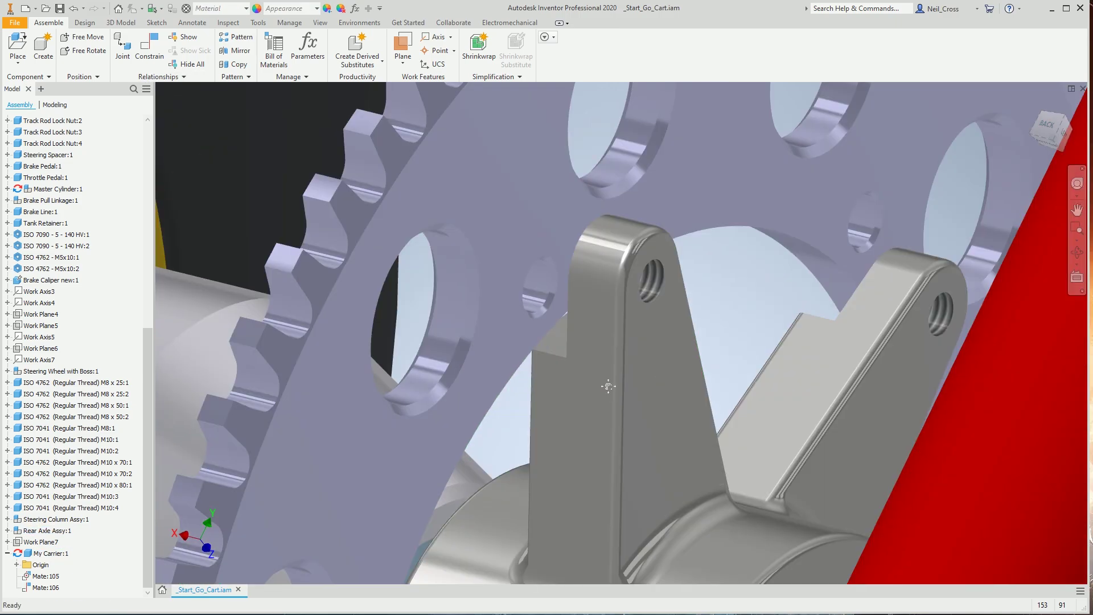
pyautogui.moveTo(608, 386); pyautogui.dragTo(704, 370, button='middle')
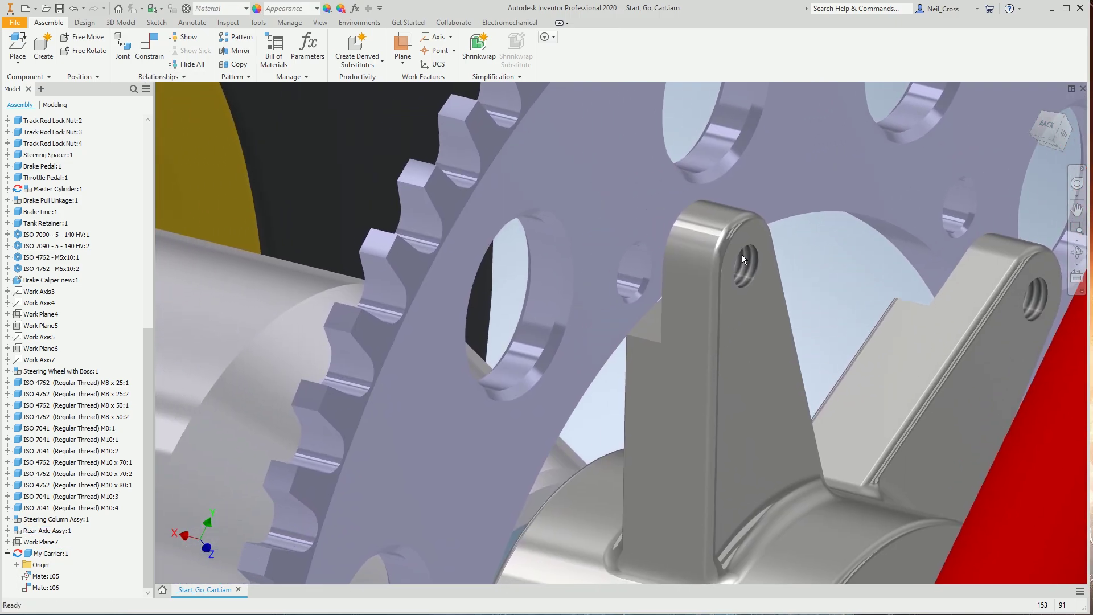
pyautogui.click(146, 53)
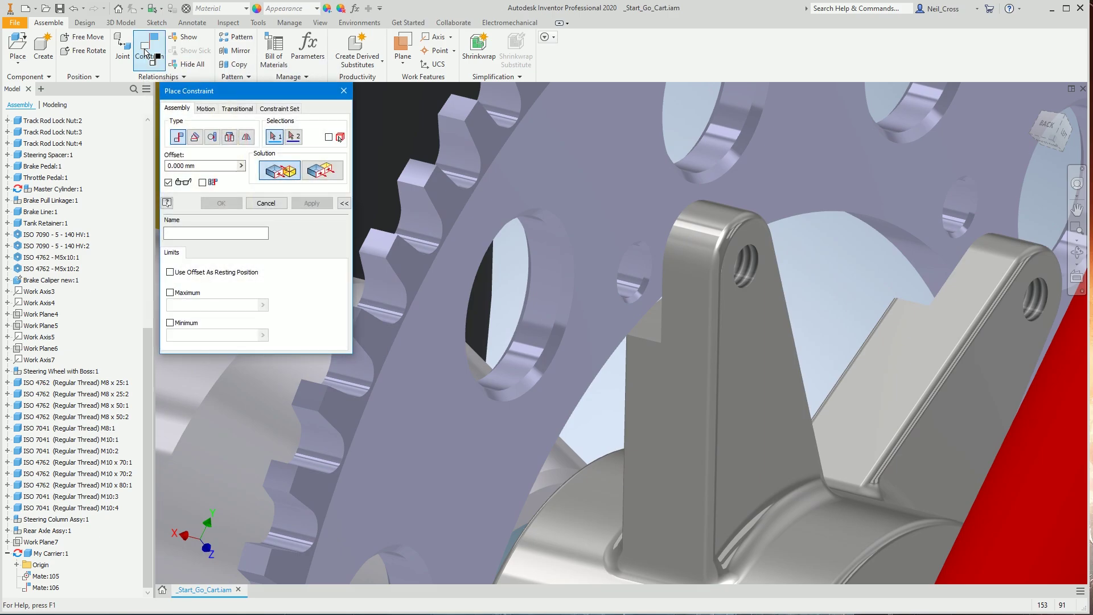
pyautogui.click(702, 230)
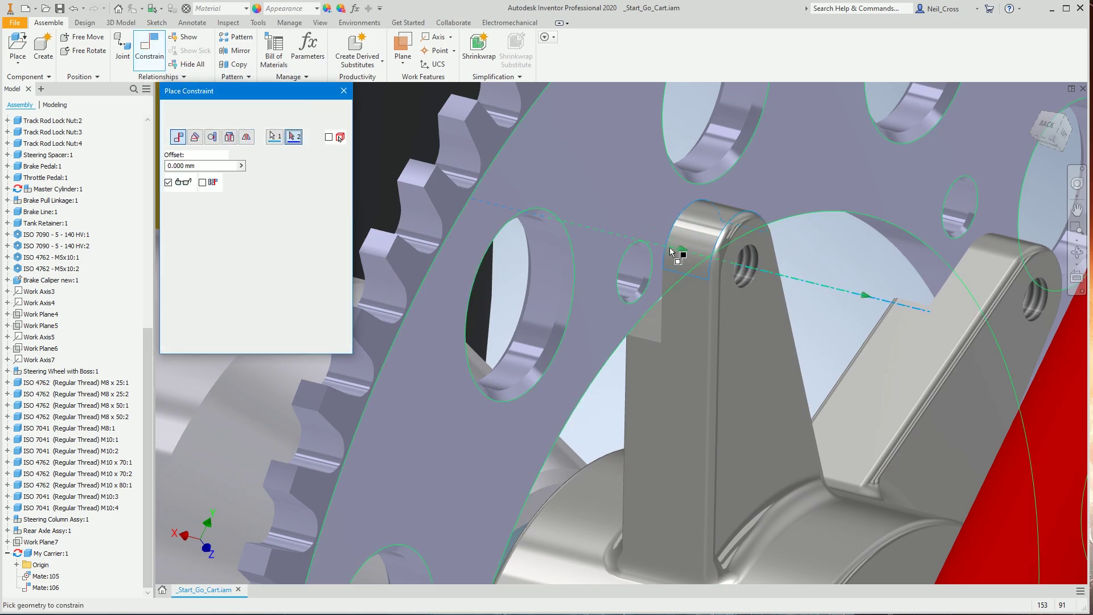
pyautogui.click(630, 264)
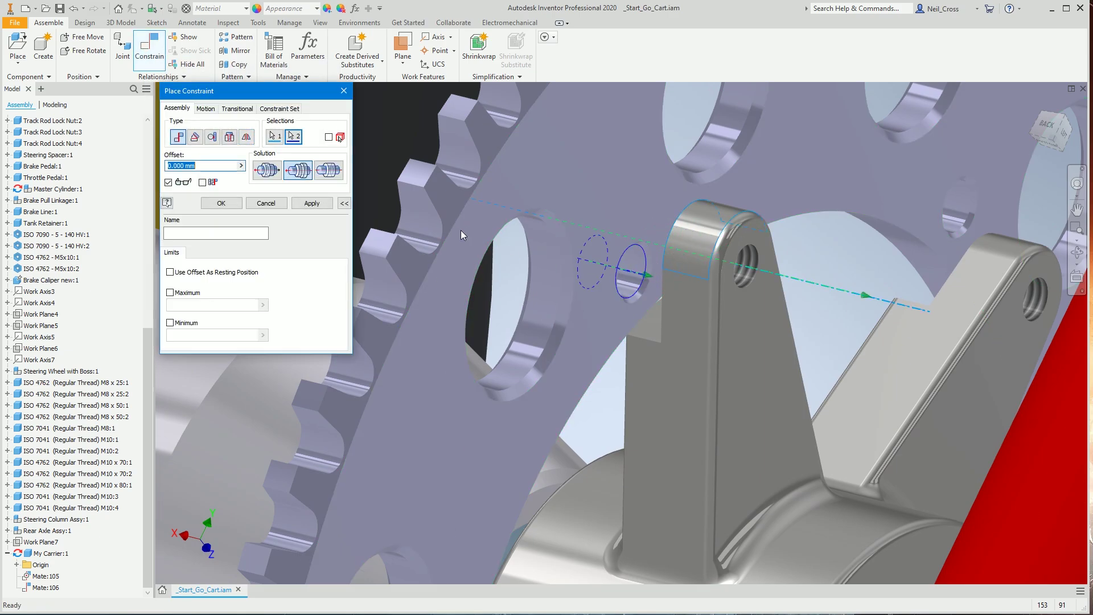
pyautogui.click(312, 204)
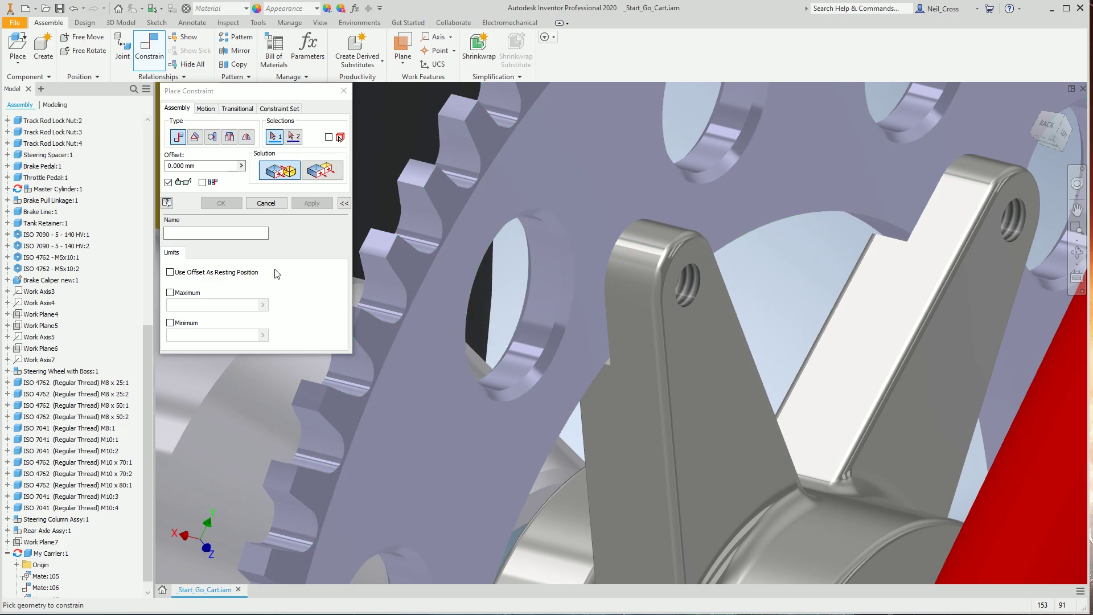
pyautogui.click(257, 205)
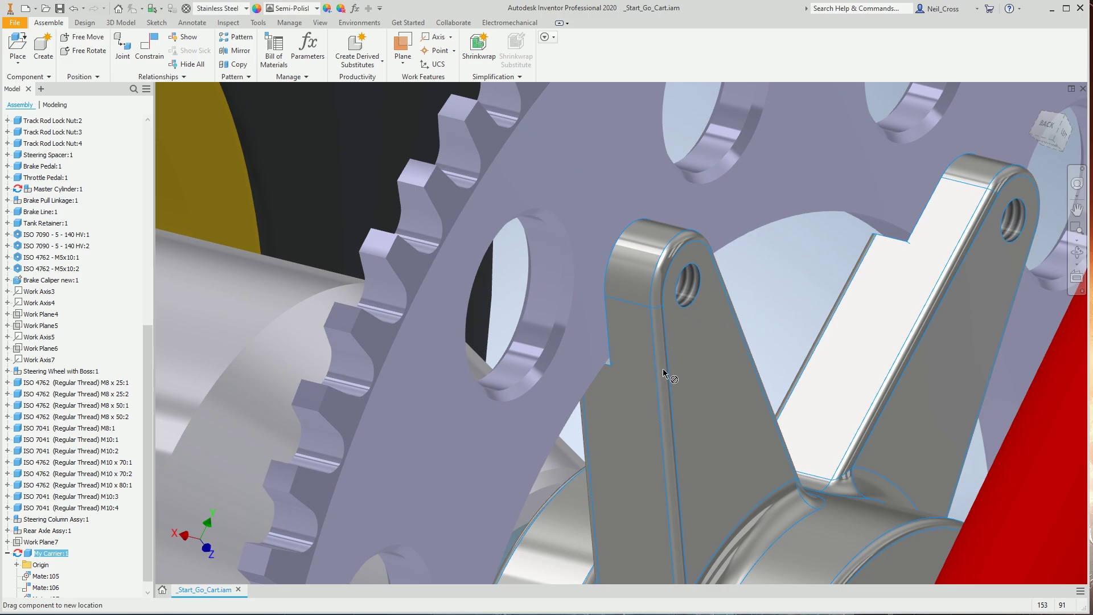
# Examine how the adapted carrier arms and their threaded holes line up with the sprocket's bolt holes from both sides
pyautogui.press('F4')
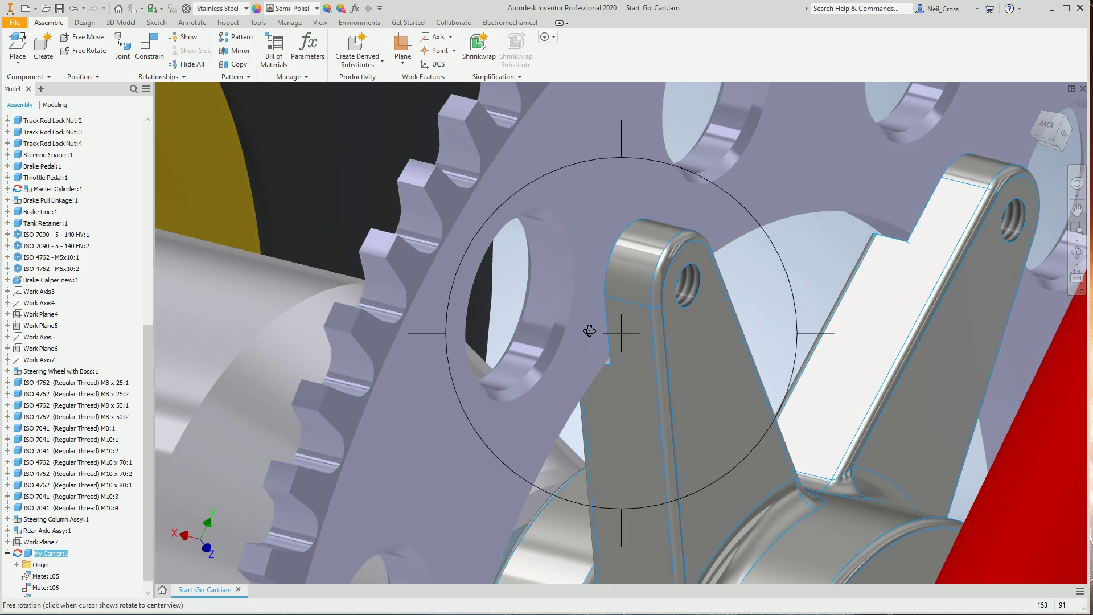
pyautogui.moveTo(572, 317); pyautogui.dragTo(854, 398)
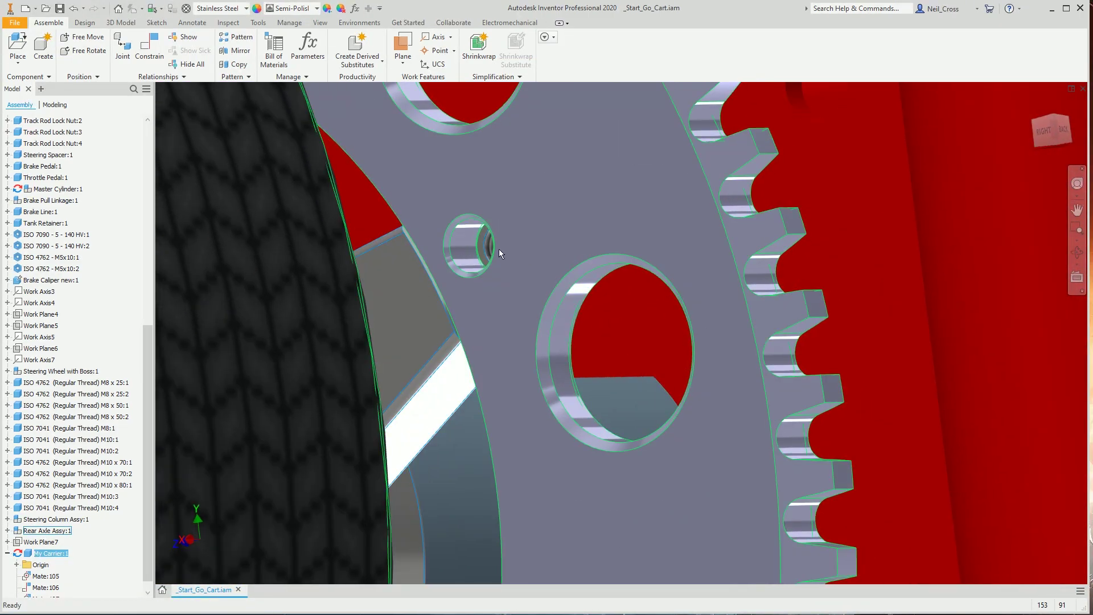
pyautogui.press('F4')
pyautogui.moveTo(676, 322); pyautogui.dragTo(542, 371)
pyautogui.press('F2')
pyautogui.scroll(3, 550, 366)
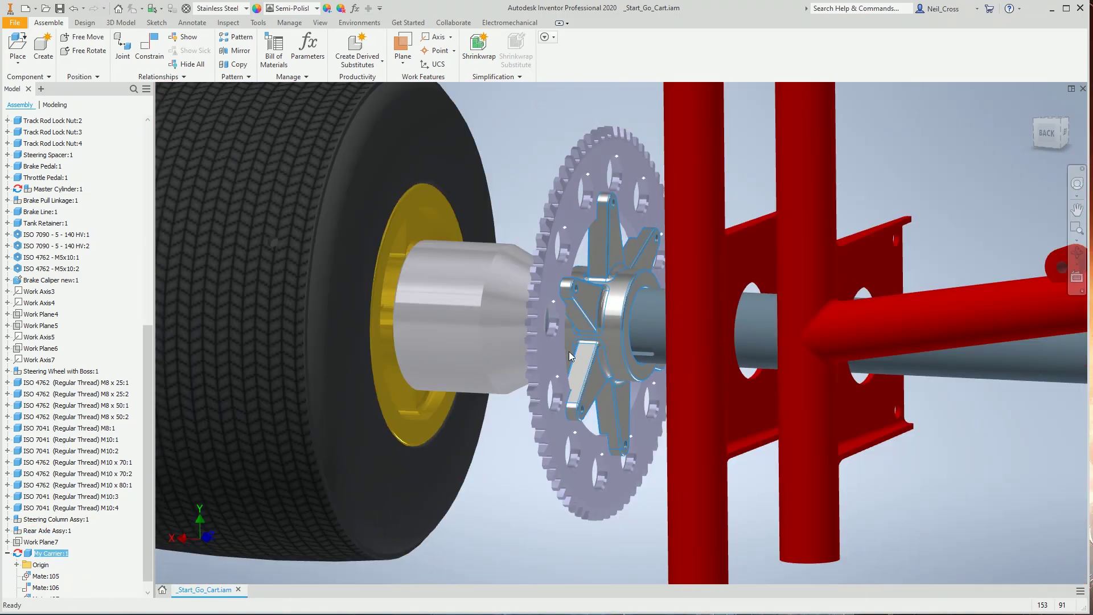
pyautogui.scroll(-6, 566, 287)
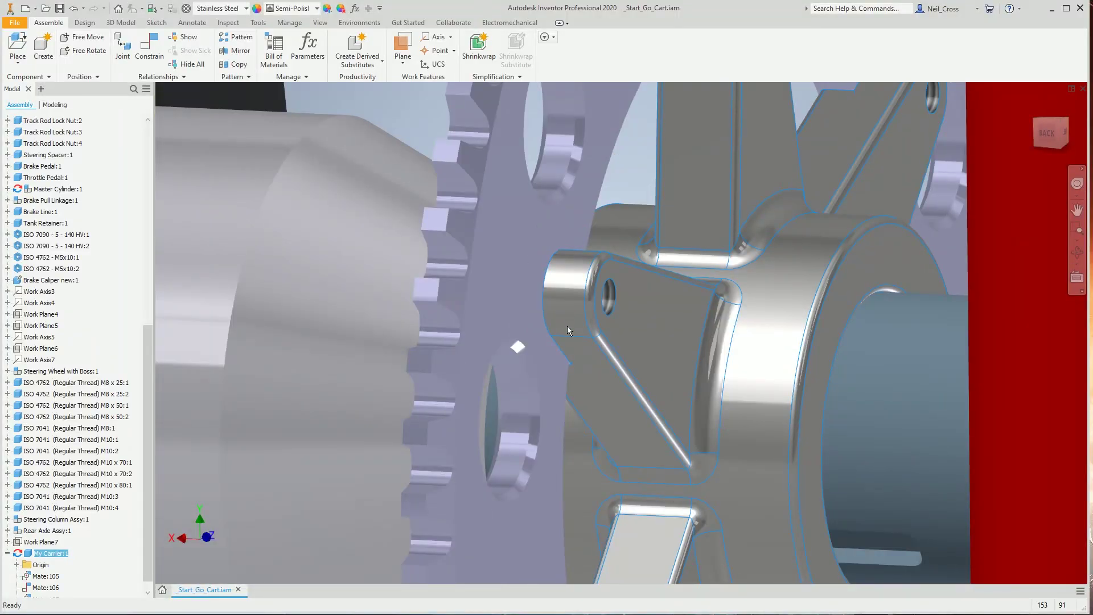
pyautogui.keyDown('shift'); pyautogui.moveTo(567, 326); pyautogui.dragTo(617, 346, button='middle'); pyautogui.keyUp('shift')
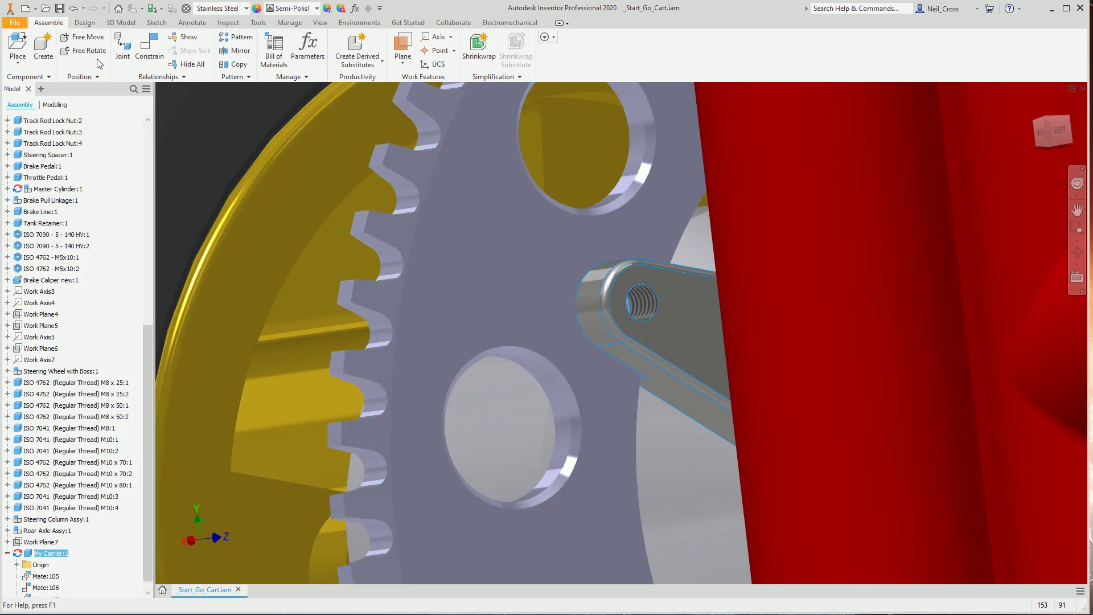
# Start a bolted connection, looking over its strength calculation settings, and use Concentric placement
pyautogui.click(84, 26)
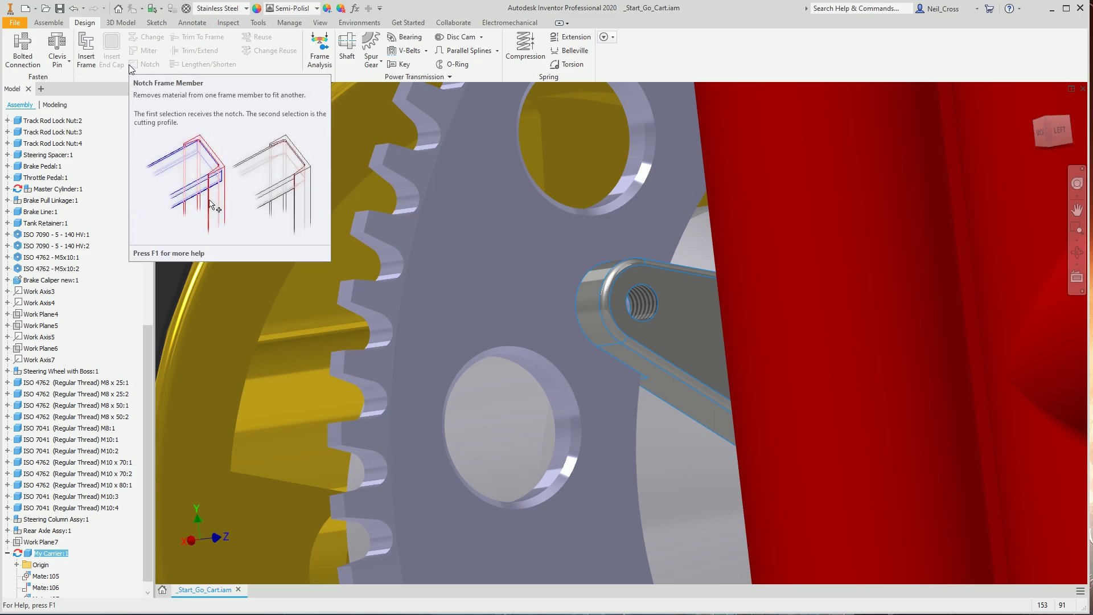
pyautogui.click(19, 57)
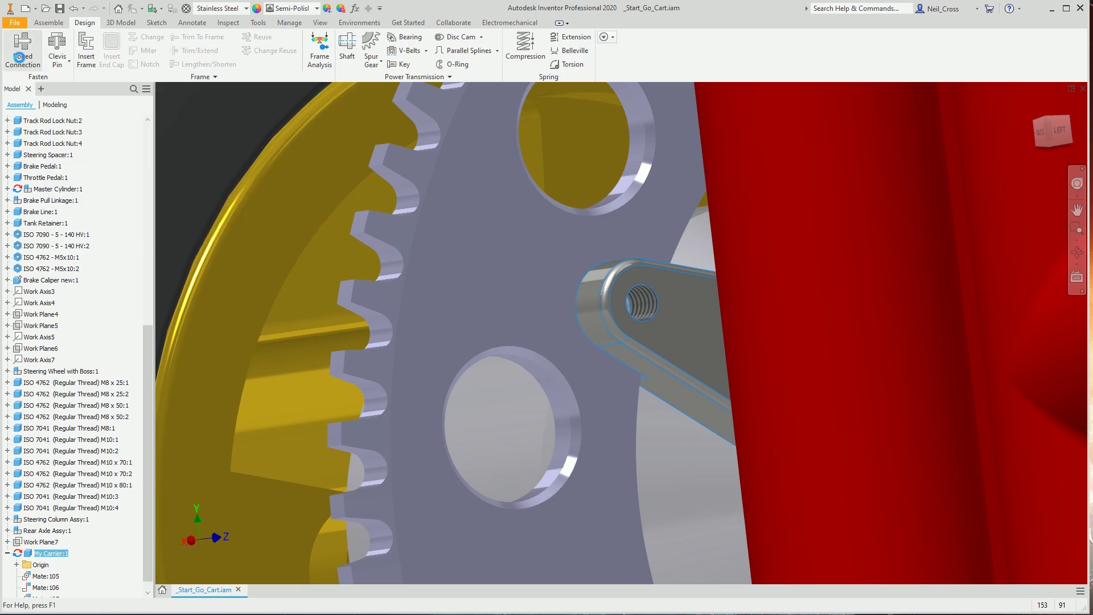
pyautogui.moveTo(488, 210); pyautogui.dragTo(270, 129)
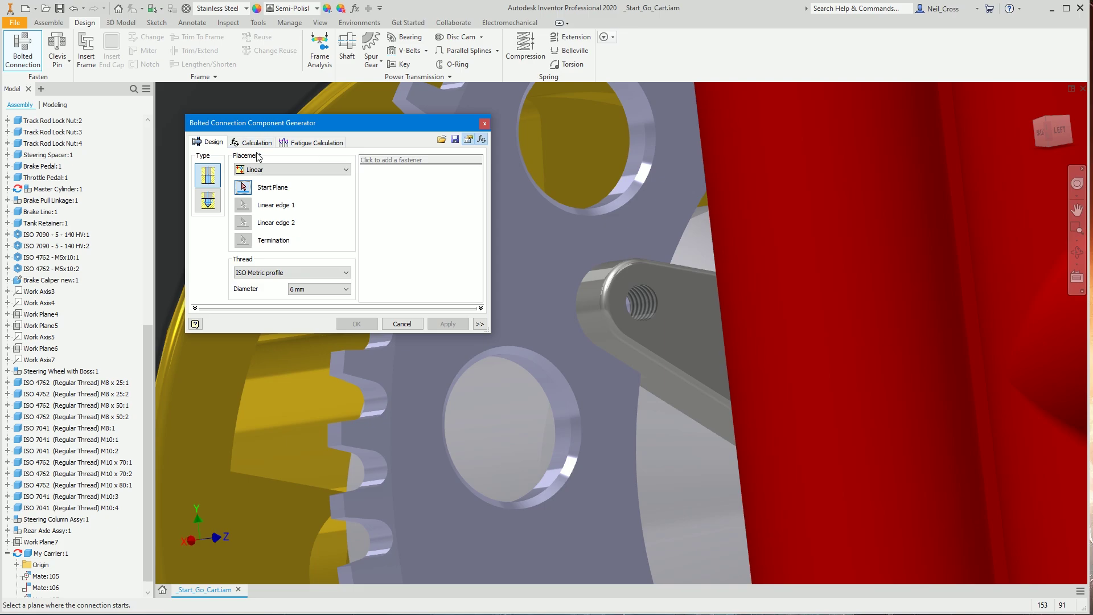
pyautogui.click(255, 143)
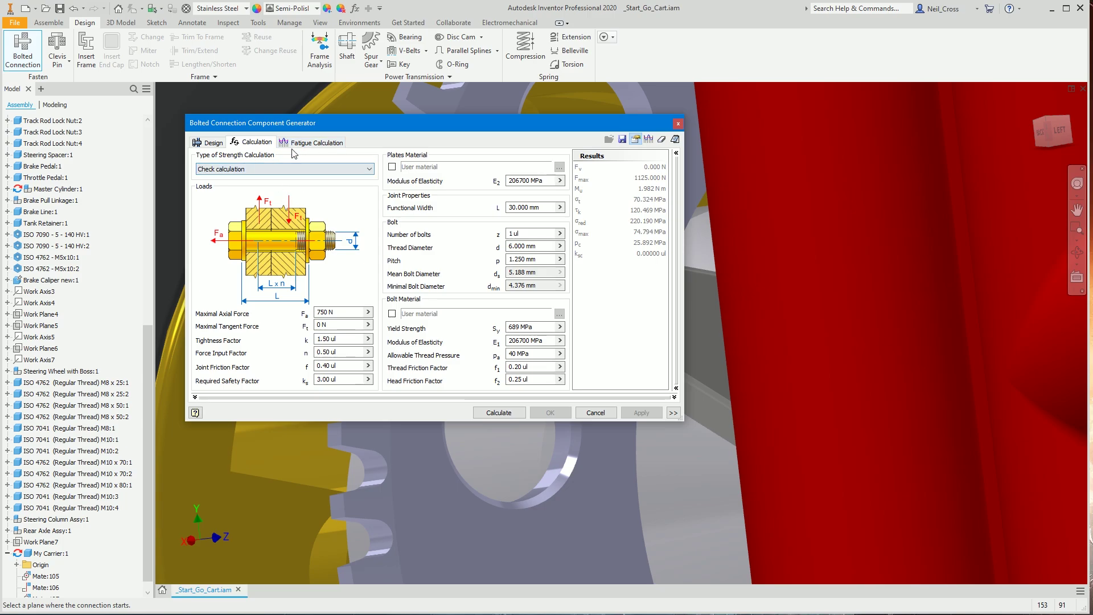
pyautogui.click(210, 143)
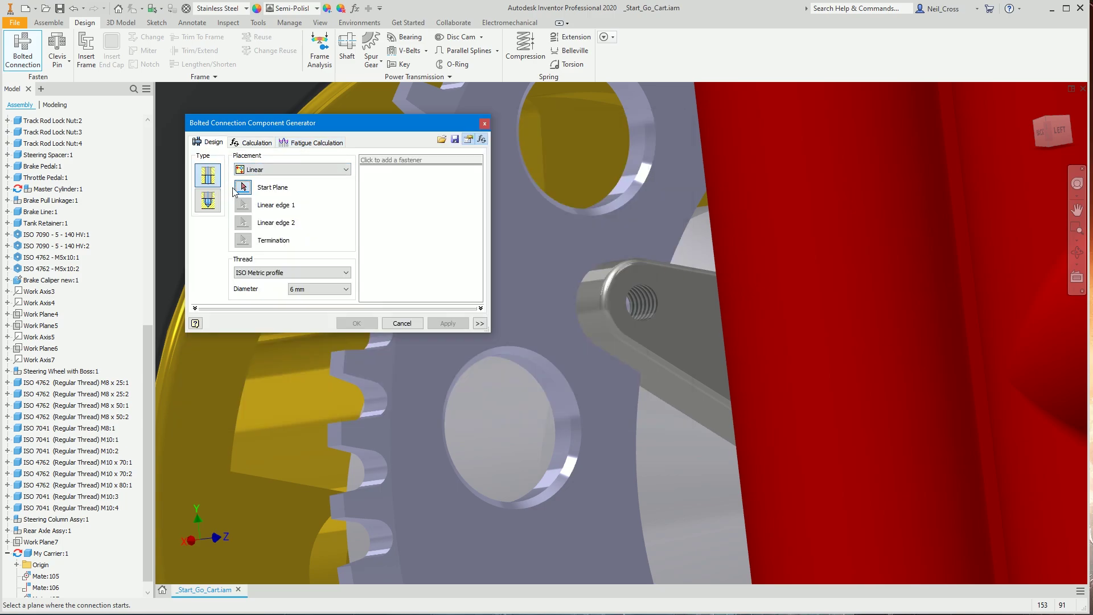
pyautogui.click(271, 169)
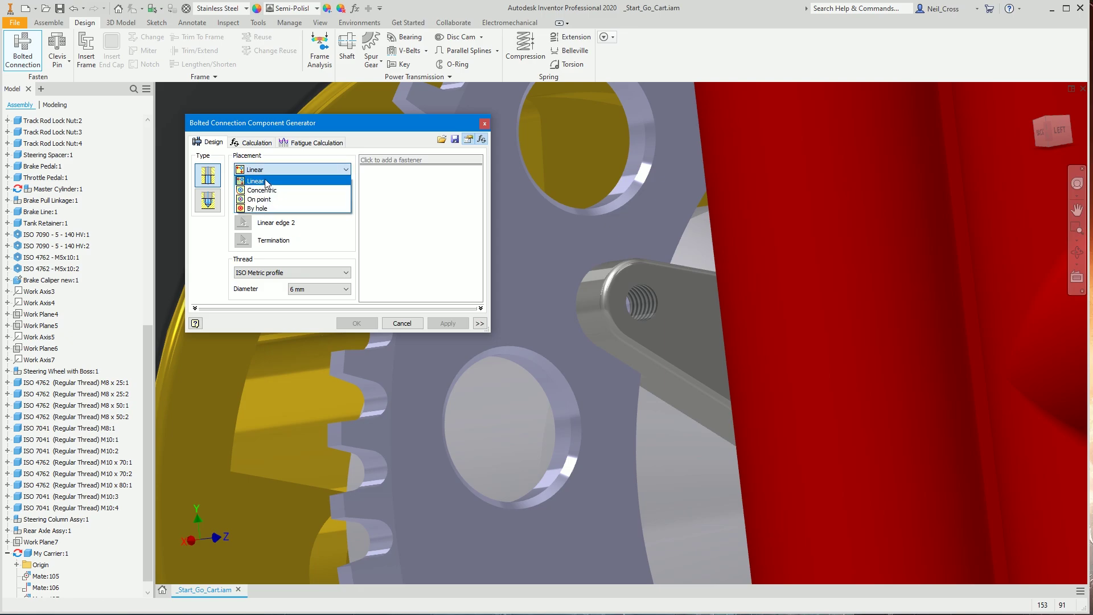
pyautogui.click(268, 191)
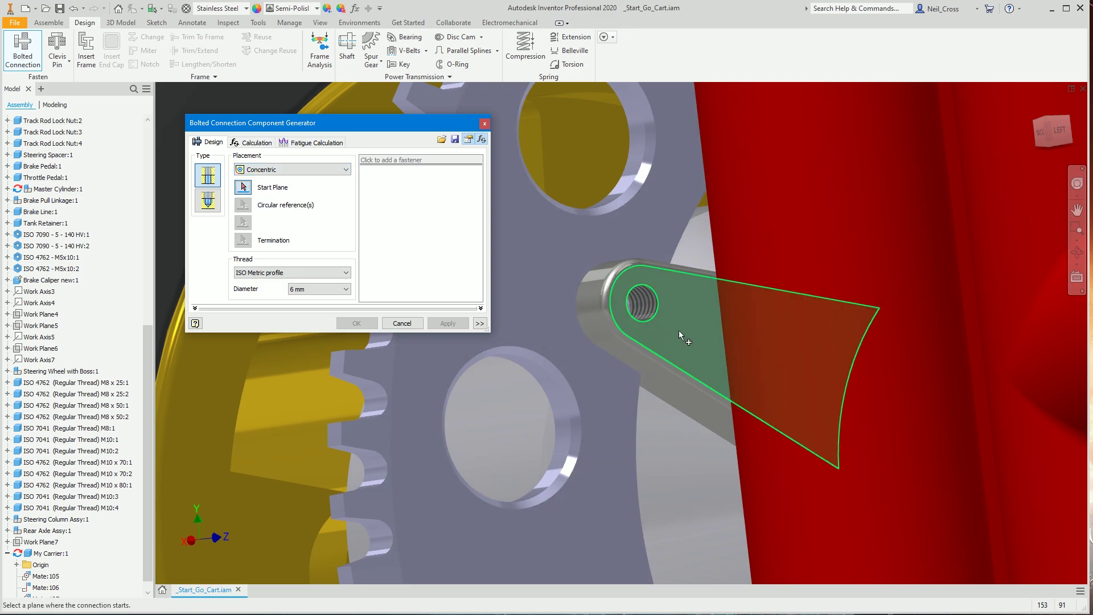
# Define the bolted connection from the carrier arm's face, concentric with its threaded hole, and terminate it on the sprocket face
pyautogui.moveTo(674, 332)
pyautogui.keyDown('shift'); pyautogui.mouseDown(button='middle')
pyautogui.moveTo(751, 335)
pyautogui.moveTo(676, 334)
pyautogui.mouseUp(button='middle'); pyautogui.keyUp('shift')
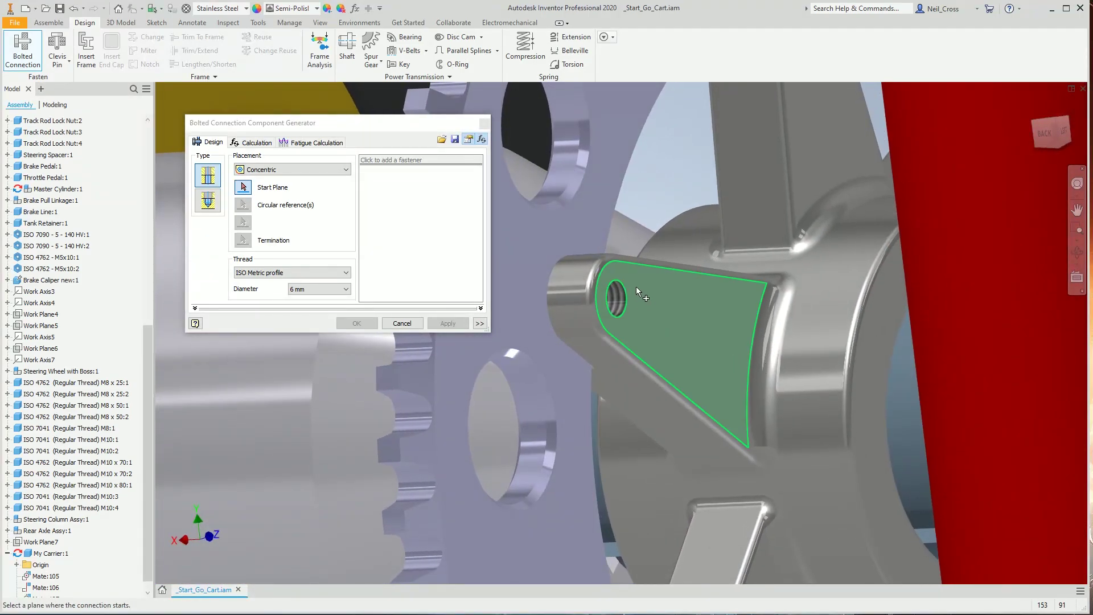
pyautogui.click(652, 324)
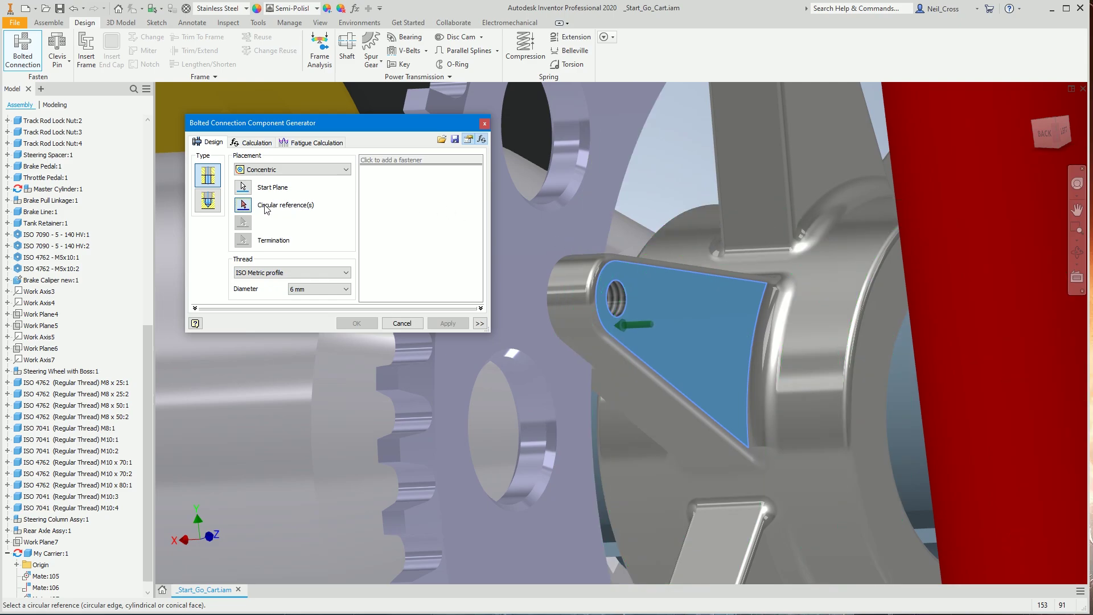
pyautogui.click(615, 296)
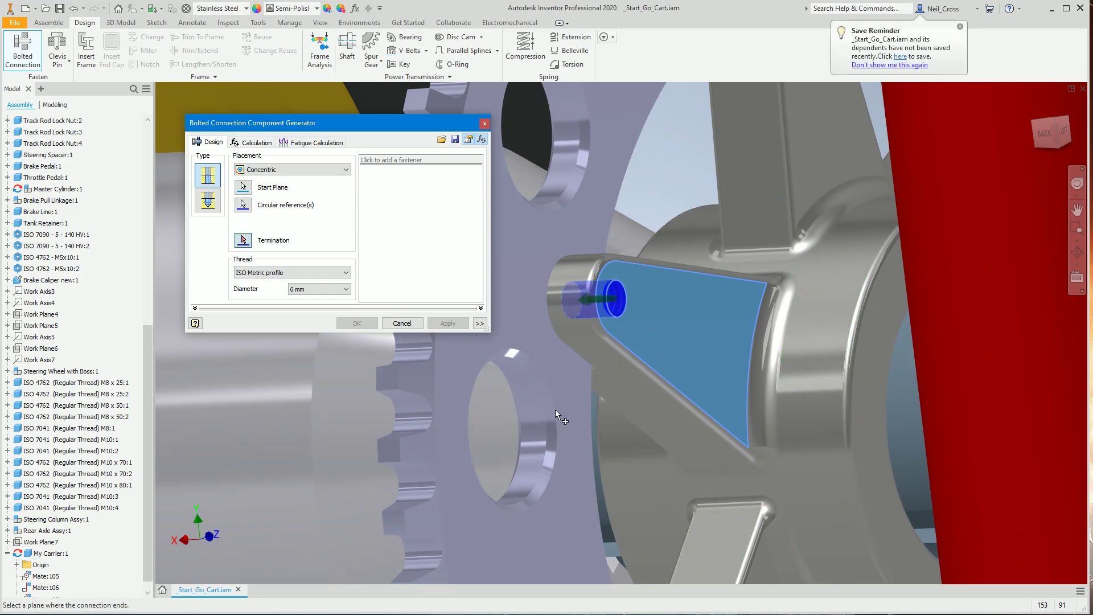
pyautogui.press('F4')
pyautogui.moveTo(521, 335); pyautogui.dragTo(416, 399)
pyautogui.click(616, 338)
pyautogui.press('F4')
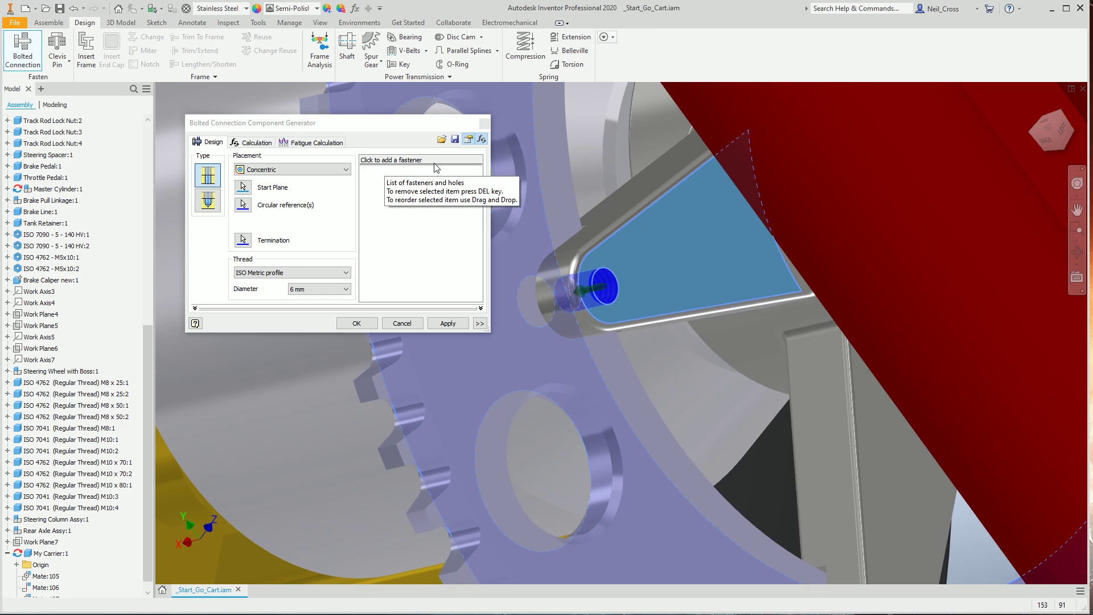
# Browse the available bolts for the connection's first fastener and filter them to the ISO standard
pyautogui.click(408, 160)
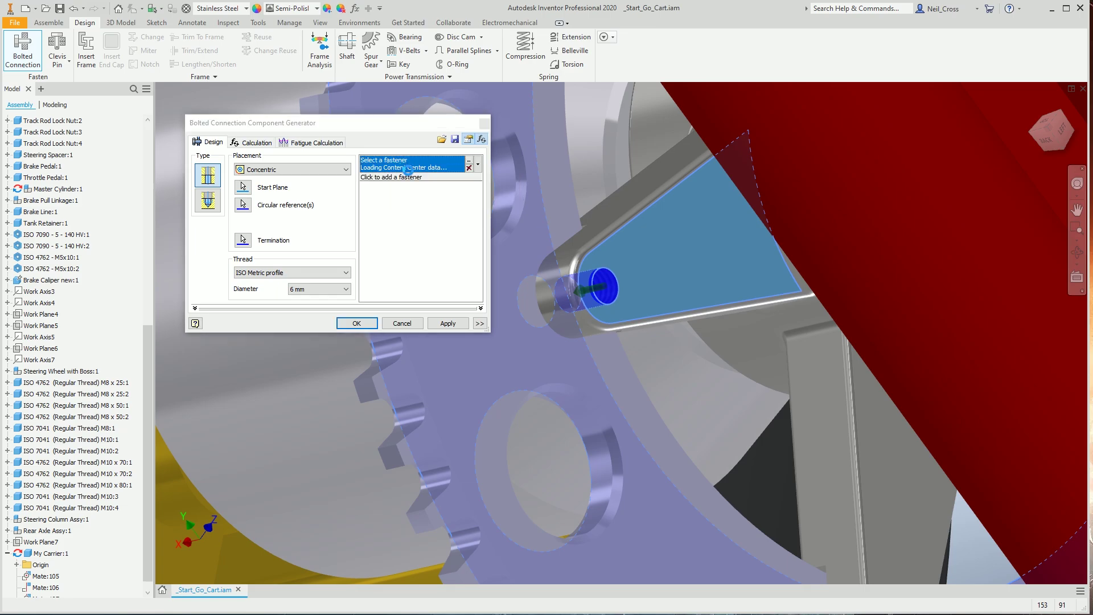
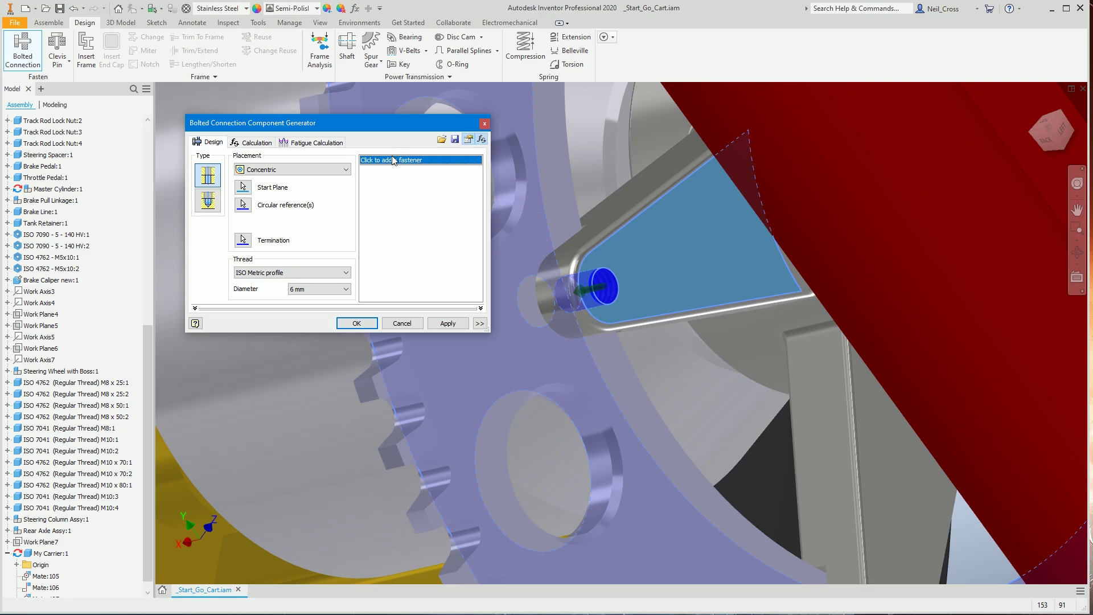
pyautogui.click(399, 161)
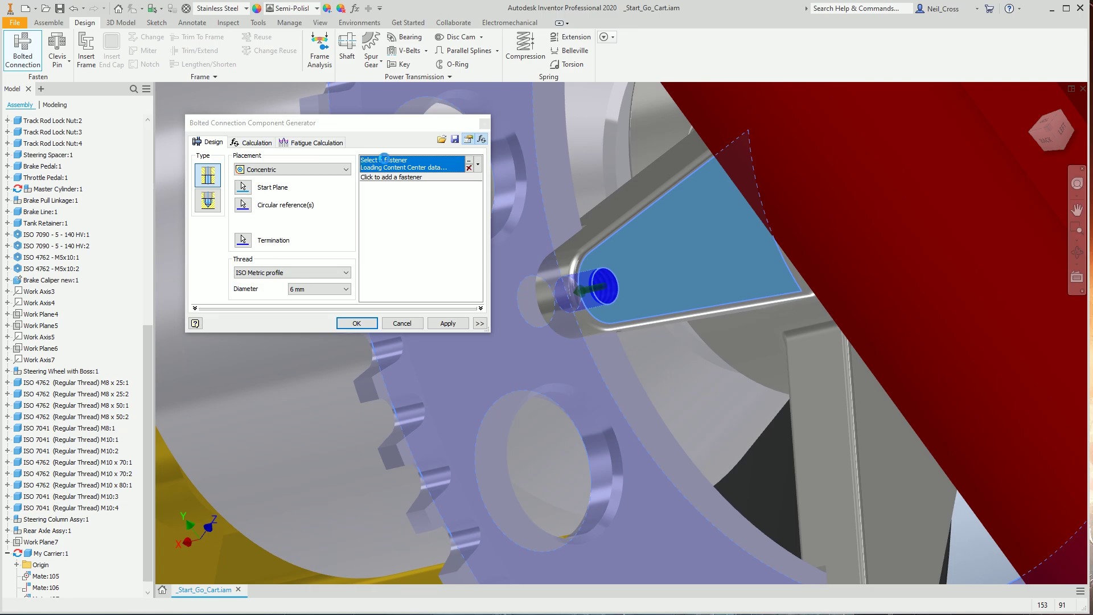
pyautogui.click(383, 191)
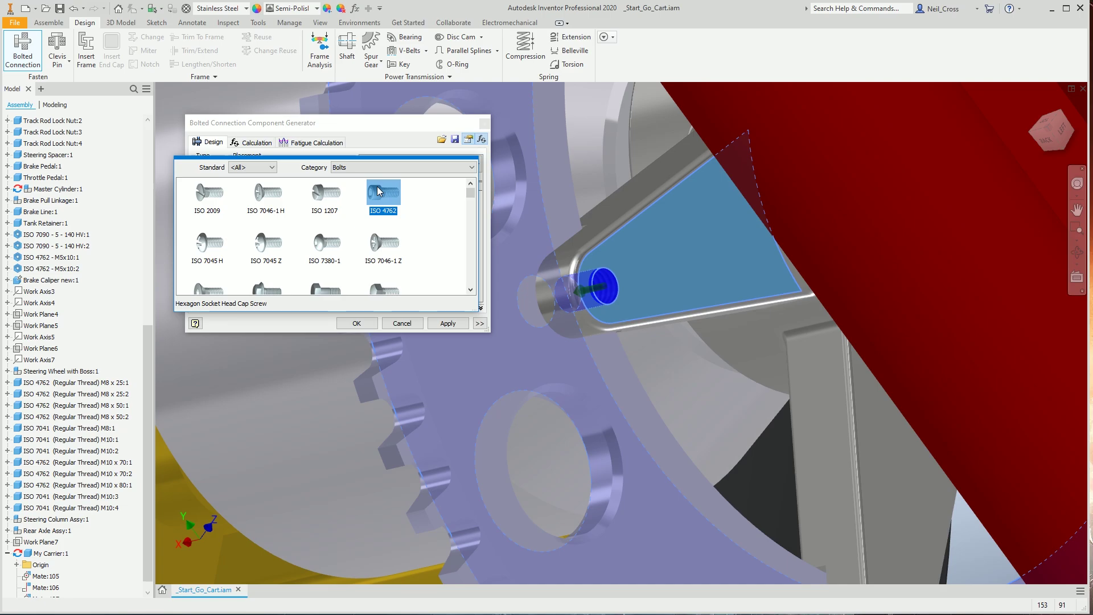
pyautogui.moveTo(471, 194); pyautogui.dragTo(470, 231)
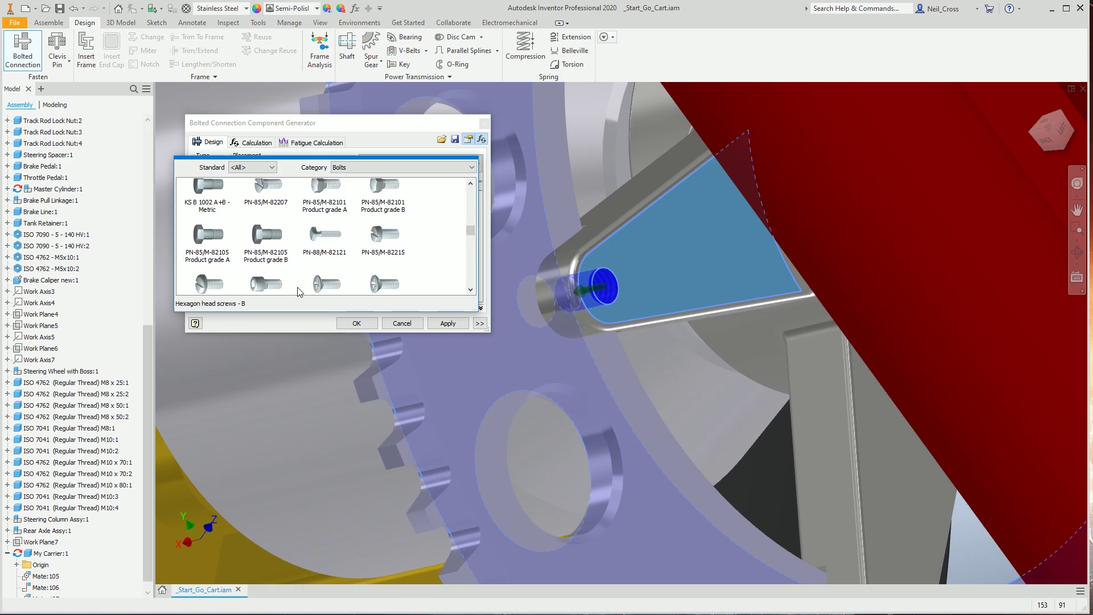
pyautogui.click(335, 216)
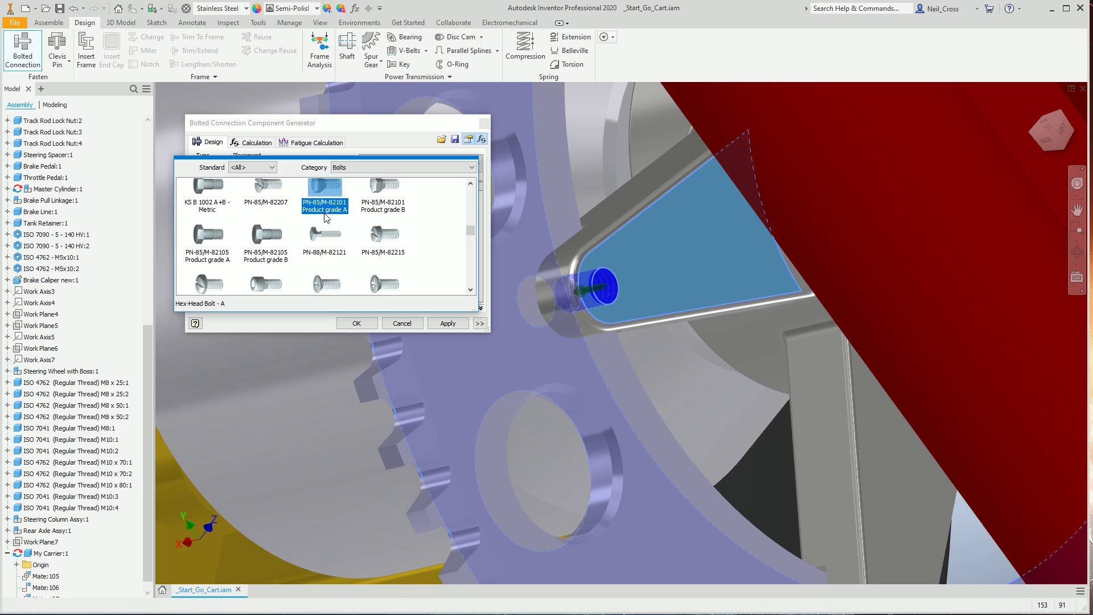
pyautogui.click(257, 167)
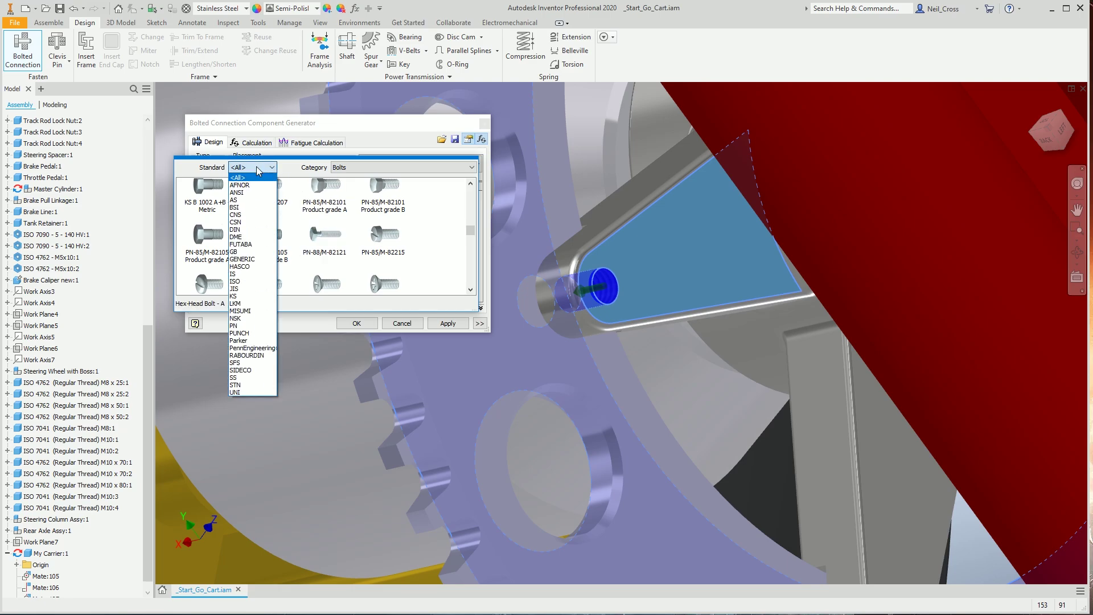
pyautogui.click(242, 281)
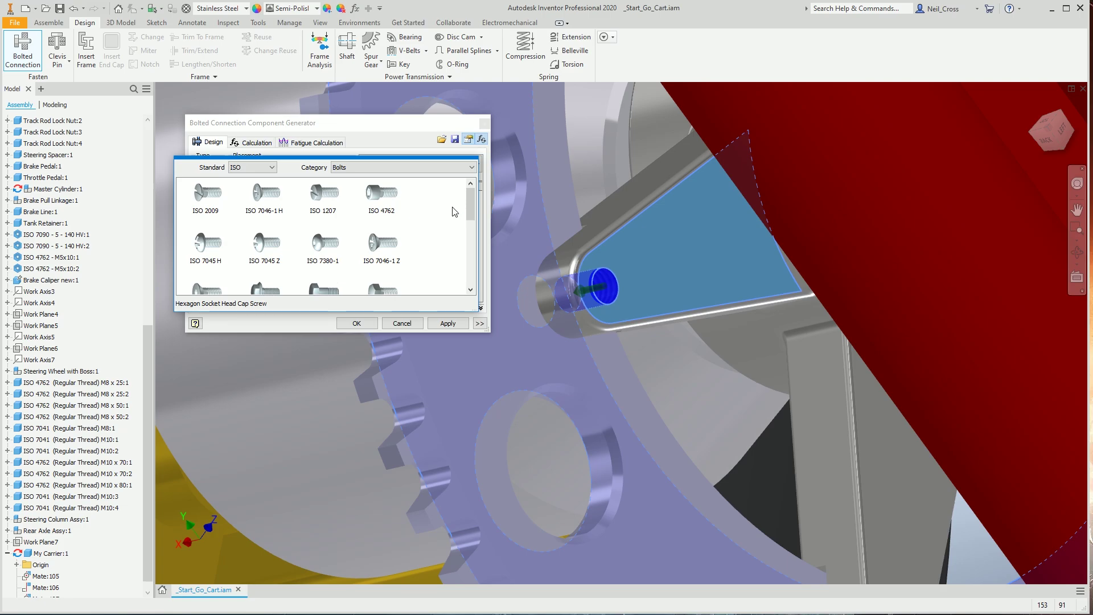
# Narrow the bolts to Socket Head Bolts and add the ISO 4762 hexagon socket head cap screw
pyautogui.click(422, 167)
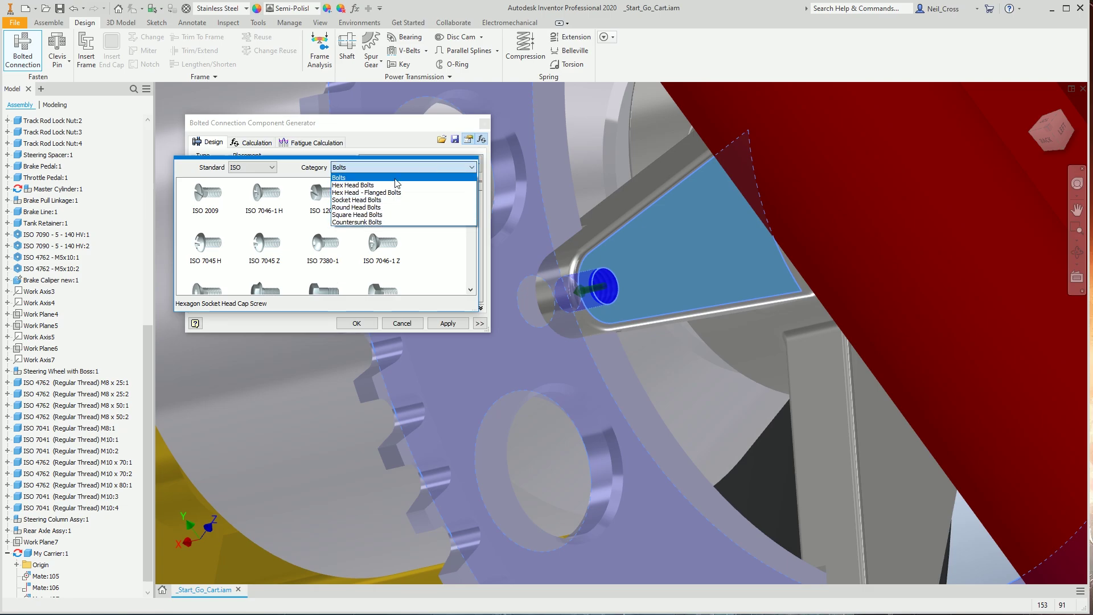
pyautogui.click(400, 200)
pyautogui.click(392, 214)
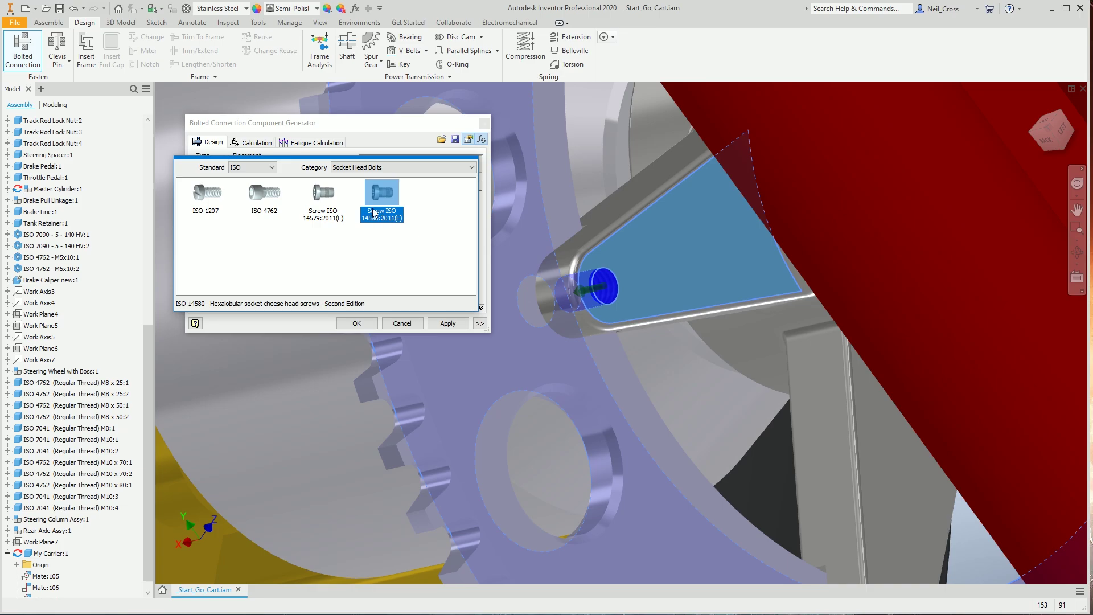
pyautogui.click(247, 194)
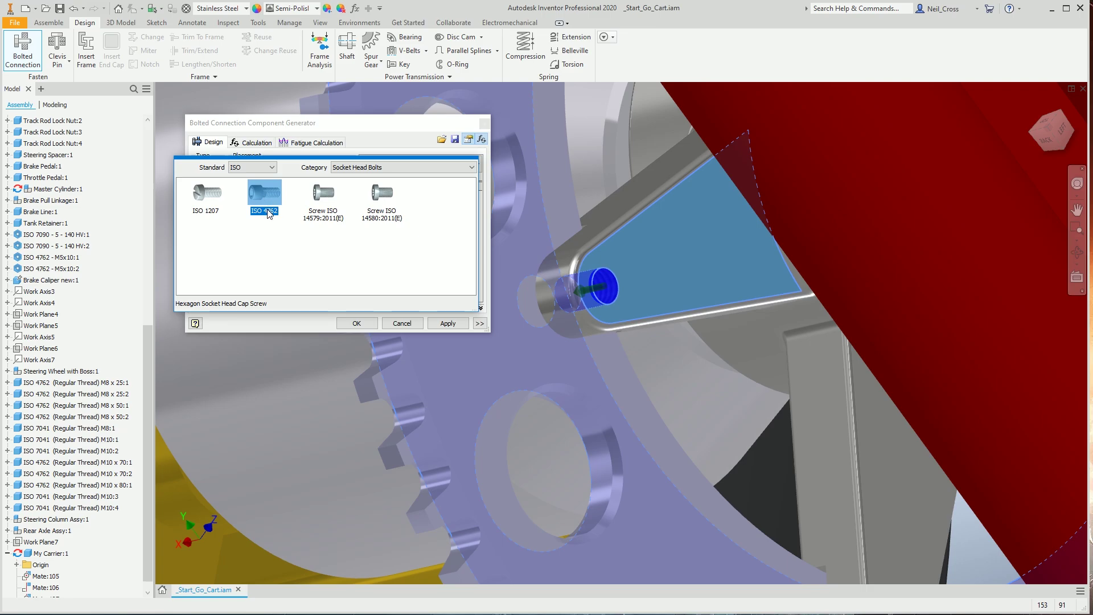
pyautogui.click(266, 239)
pyautogui.click(264, 202)
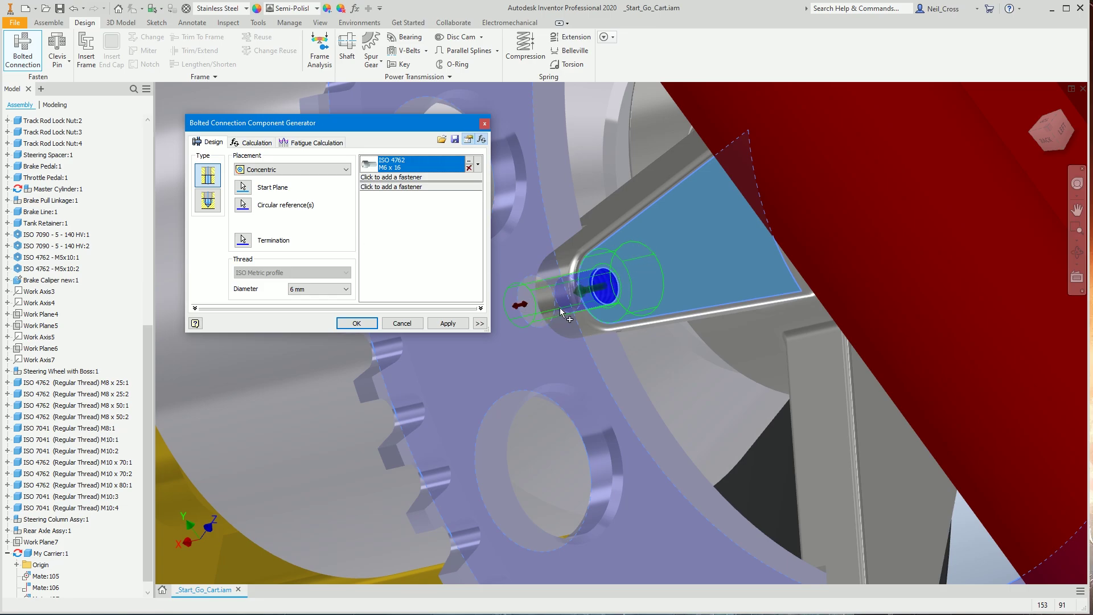
# Add an ISO 7089 plain washer beneath the cap screw's head
pyautogui.keyDown('shift'); pyautogui.moveTo(527, 307); pyautogui.dragTo(714, 285, button='middle'); pyautogui.keyUp('shift')
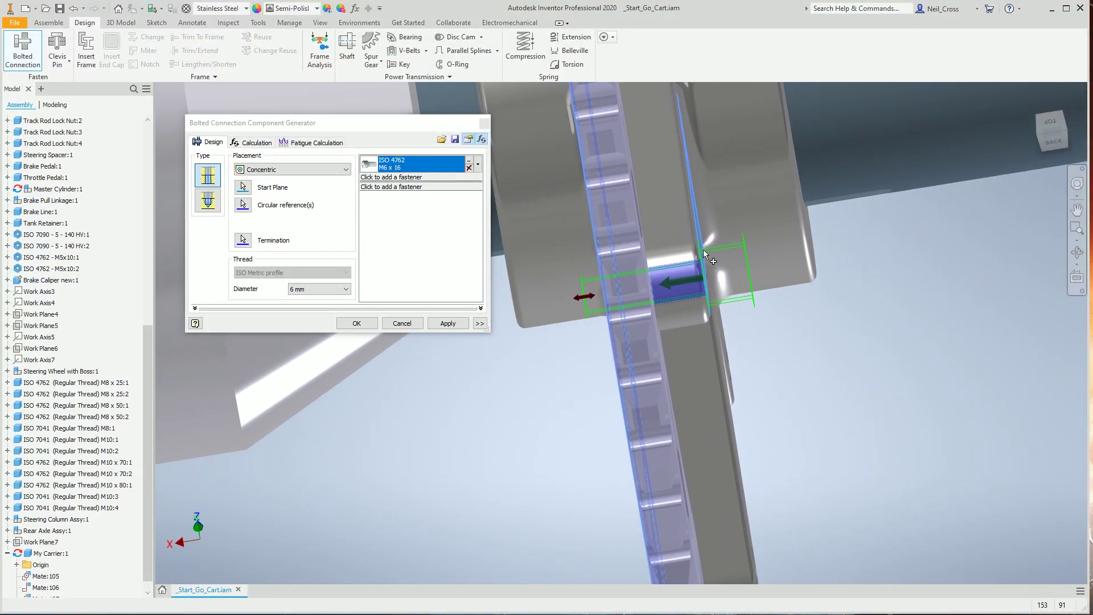
pyautogui.keyDown('shift'); pyautogui.moveTo(668, 288); pyautogui.dragTo(619, 294, button='middle'); pyautogui.keyUp('shift')
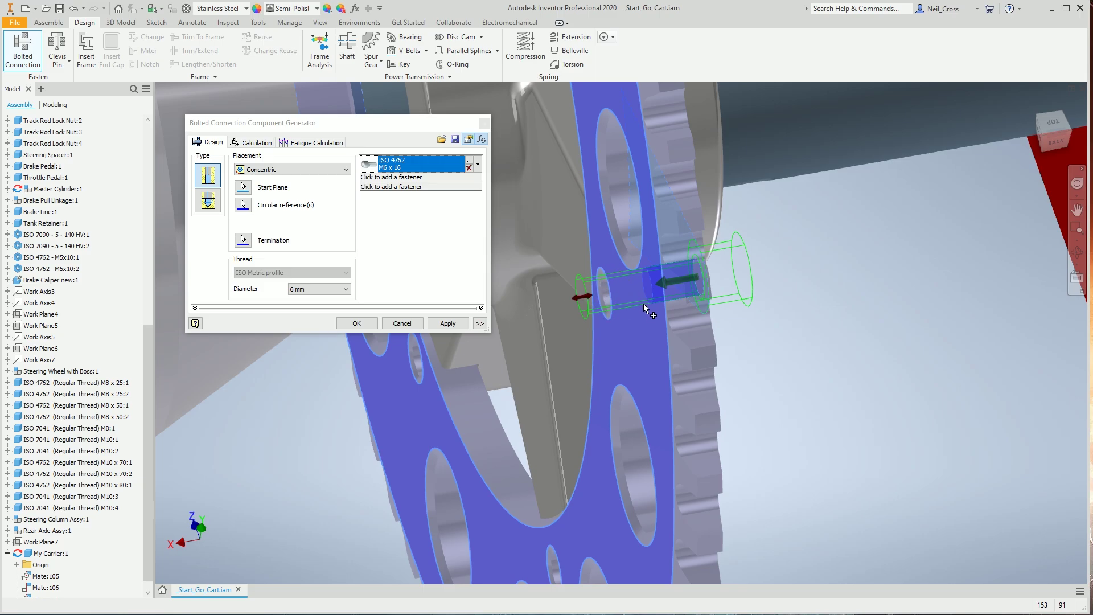
pyautogui.keyDown('shift'); pyautogui.moveTo(644, 305); pyautogui.dragTo(632, 333, button='middle'); pyautogui.keyUp('shift')
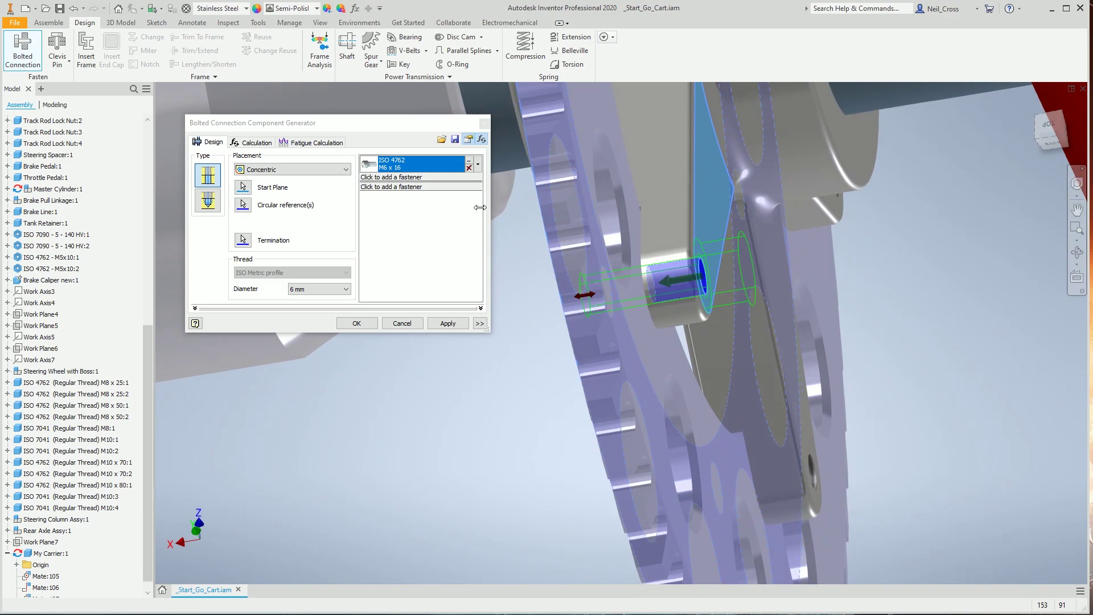
pyautogui.click(377, 177)
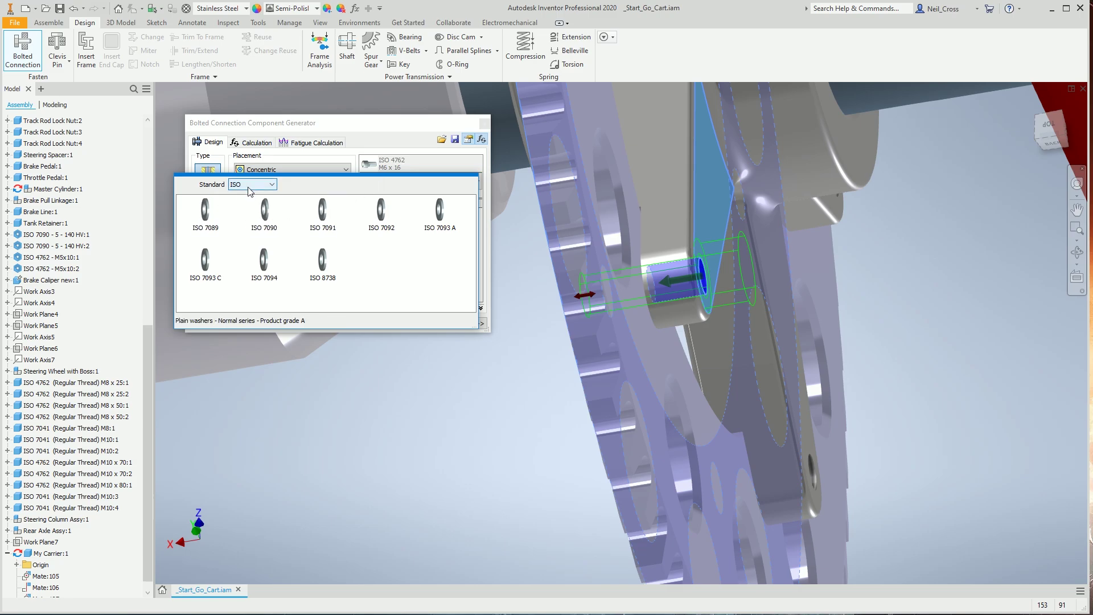
pyautogui.click(337, 199)
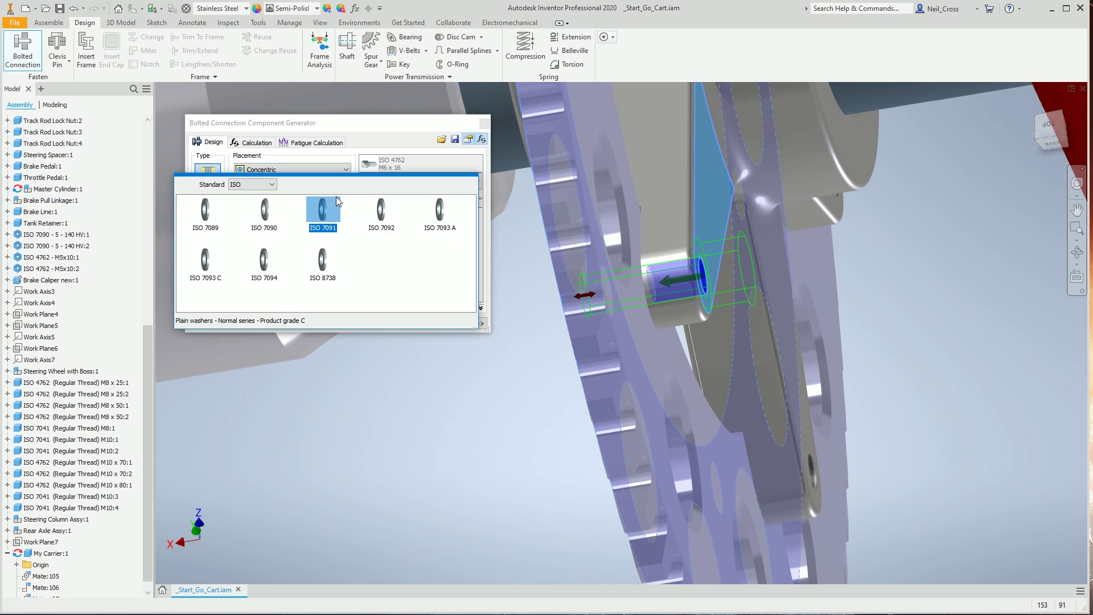
pyautogui.click(213, 223)
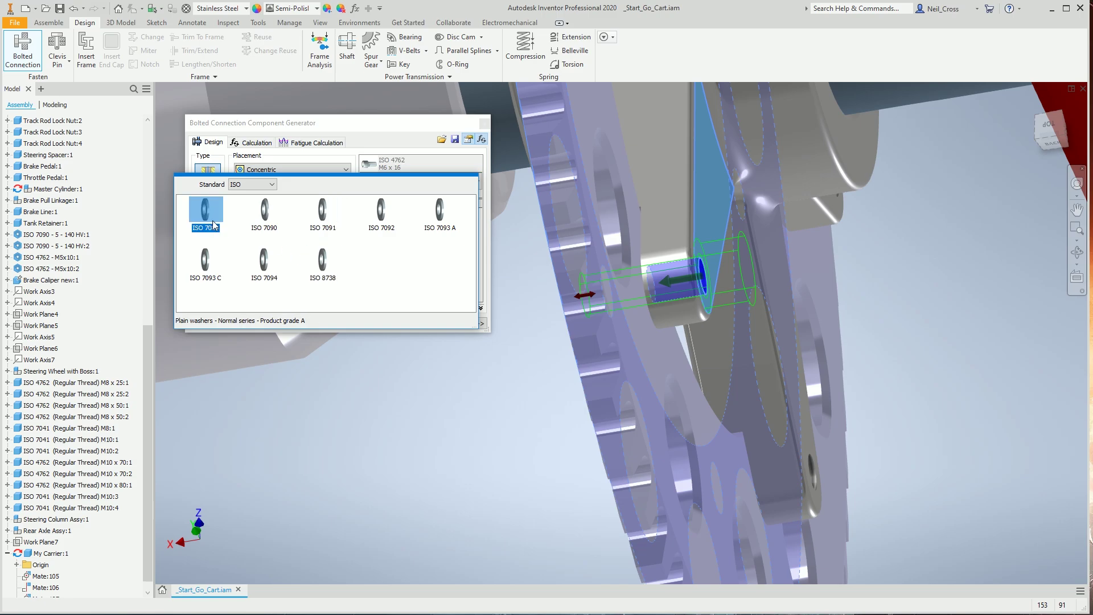
pyautogui.doubleClick(213, 224)
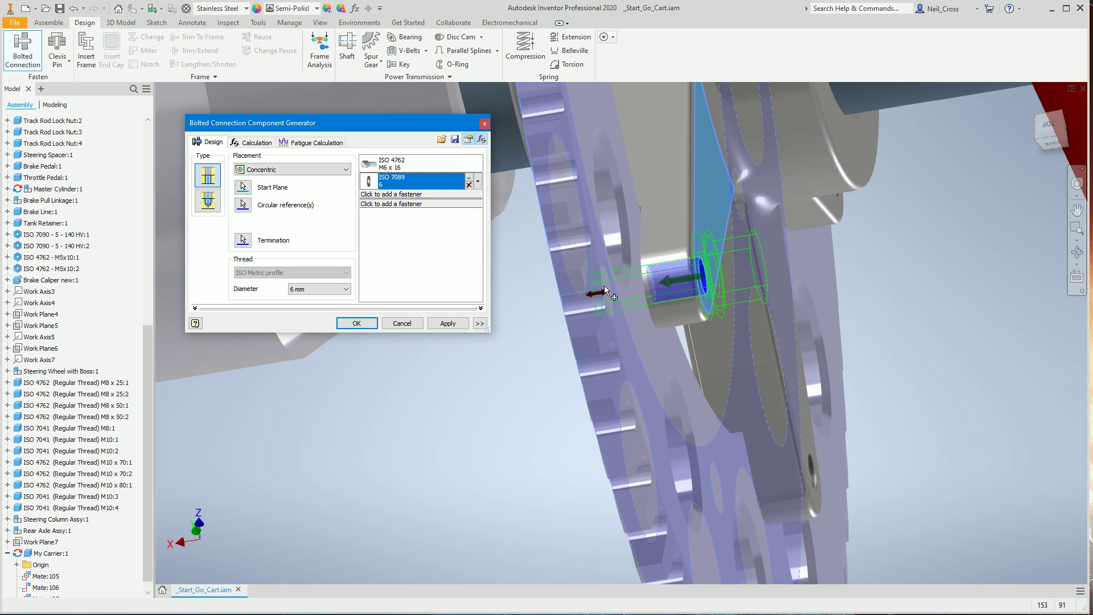
# Add an ISO 7089 washer and an ISO 4033 nut at the sprocket end of the bolted connection
pyautogui.click(391, 204)
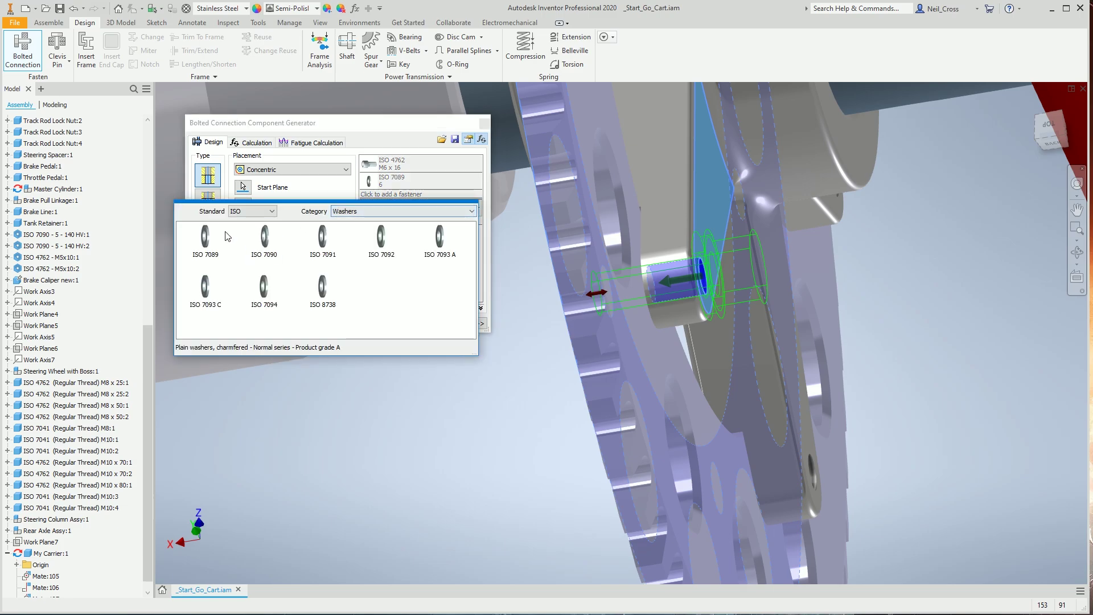
pyautogui.click(205, 238)
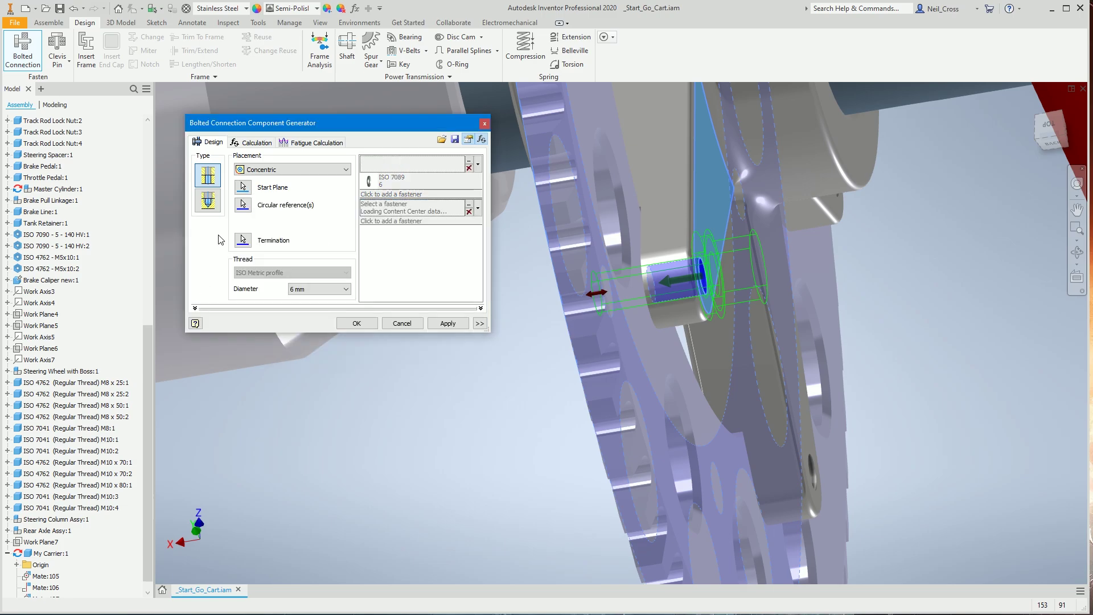
pyautogui.click(390, 221)
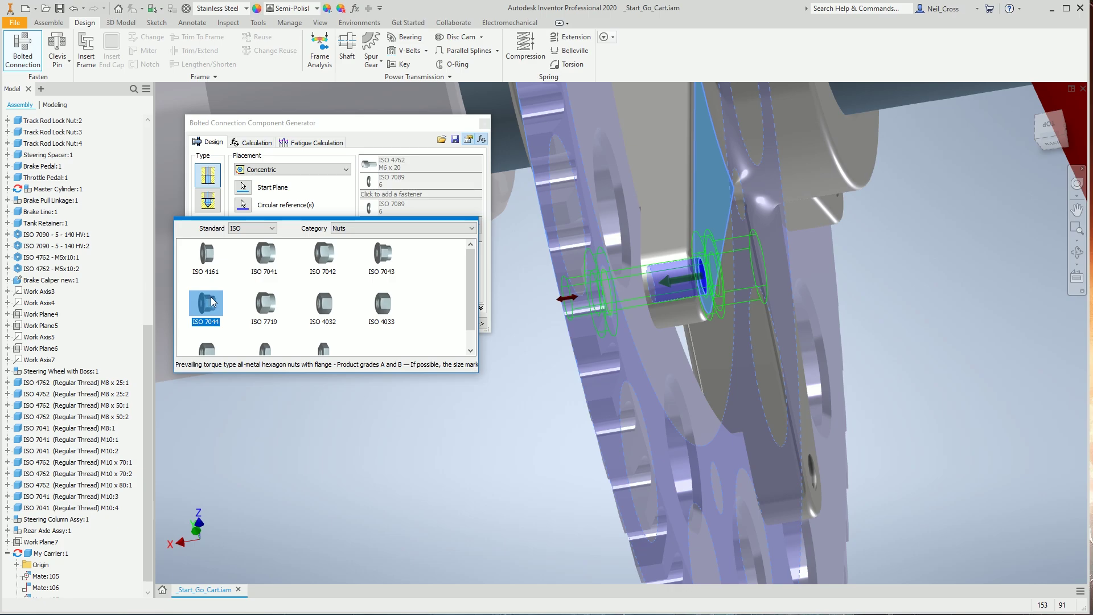
pyautogui.click(380, 308)
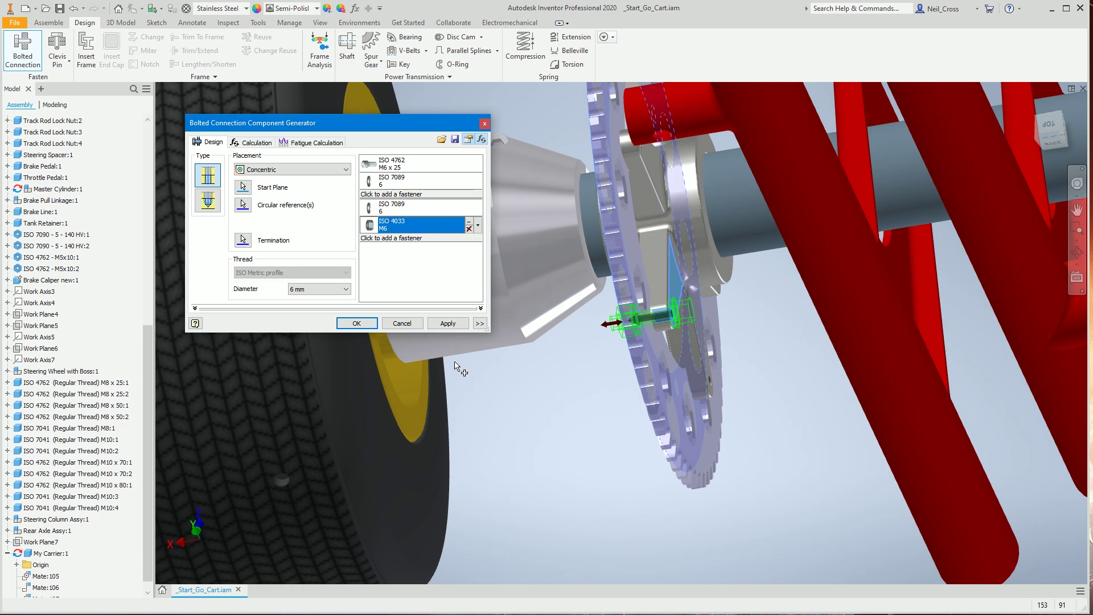
# Save the fastener set to the templates library as "Go Kart Template Cap Head" and generate the bolted connection
pyautogui.click(480, 323)
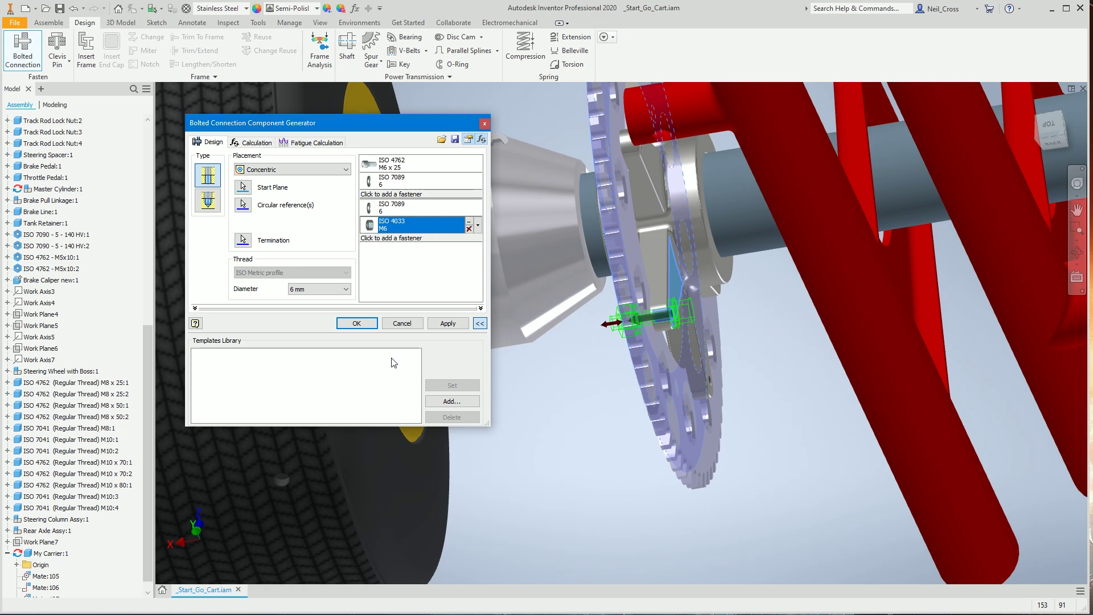
pyautogui.click(460, 402)
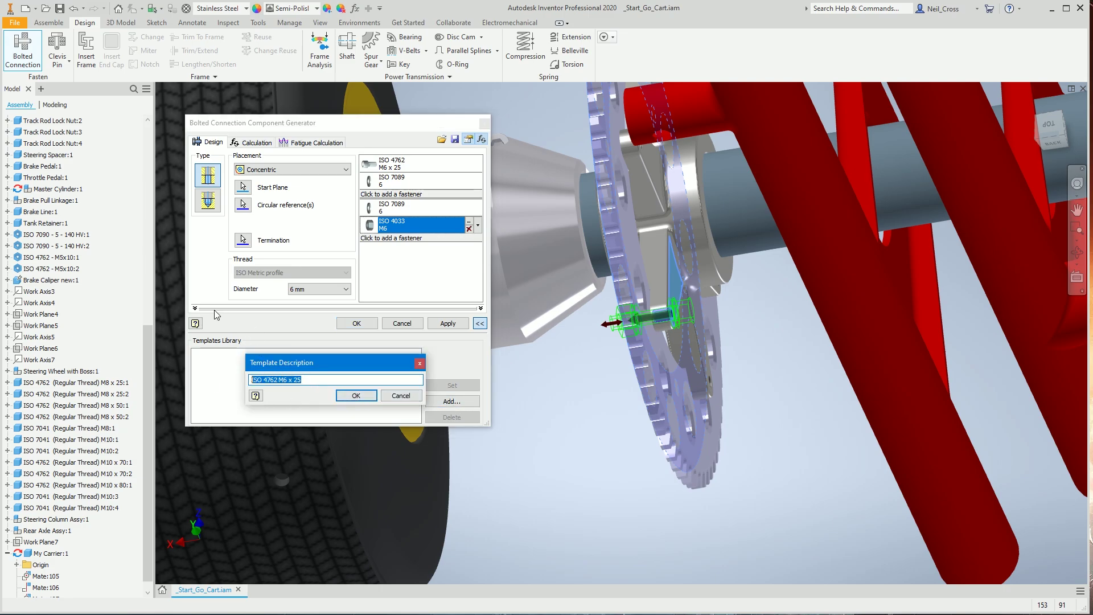
pyautogui.write('Go Kart Template Cap Head')
pyautogui.click(364, 396)
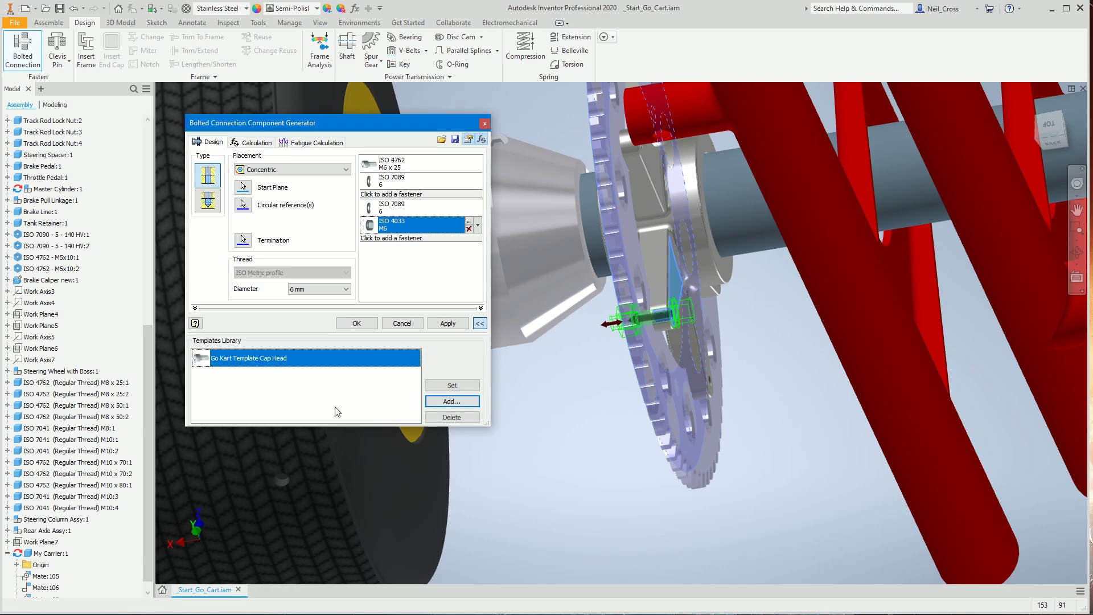
pyautogui.click(356, 323)
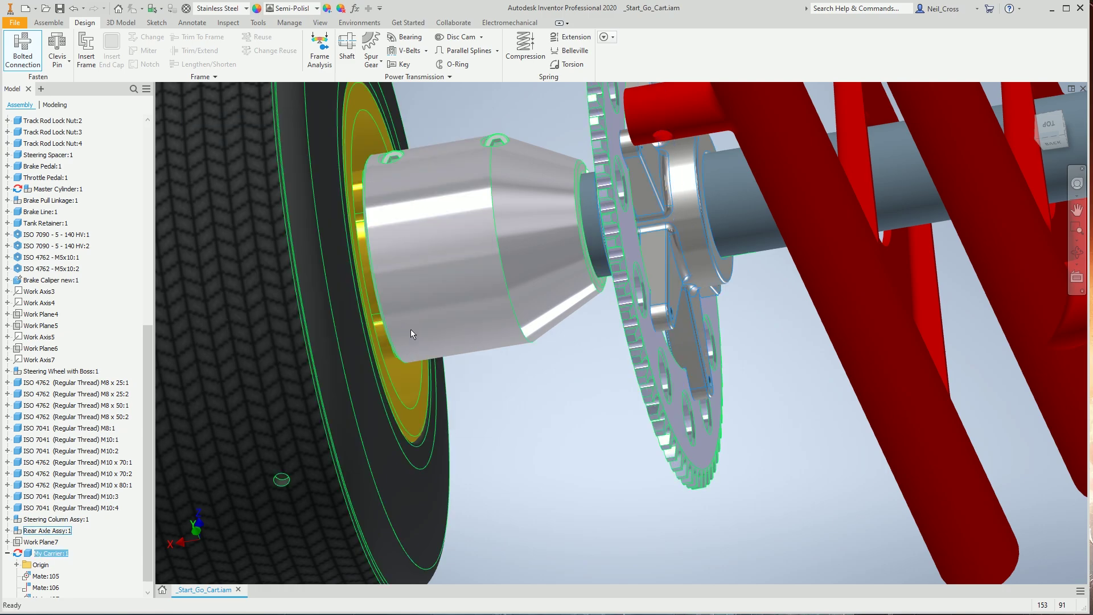
# Define another Concentric bolted connection from a carrier arm's face, using its threaded hole as circular reference and the sprocket face as termination
pyautogui.scroll(5, 606, 346)
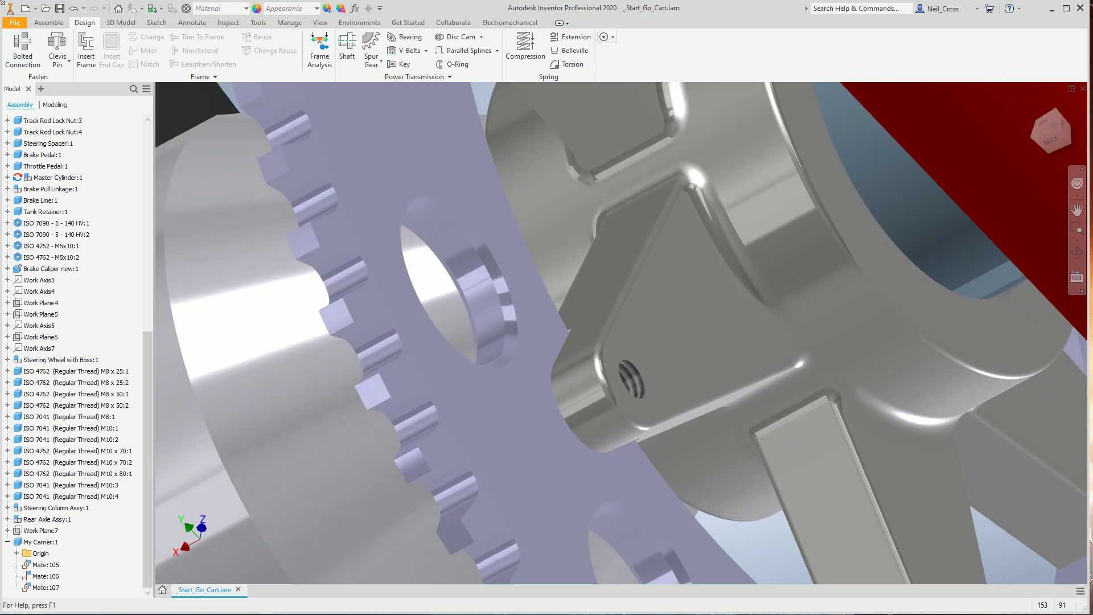
pyautogui.click(22, 41)
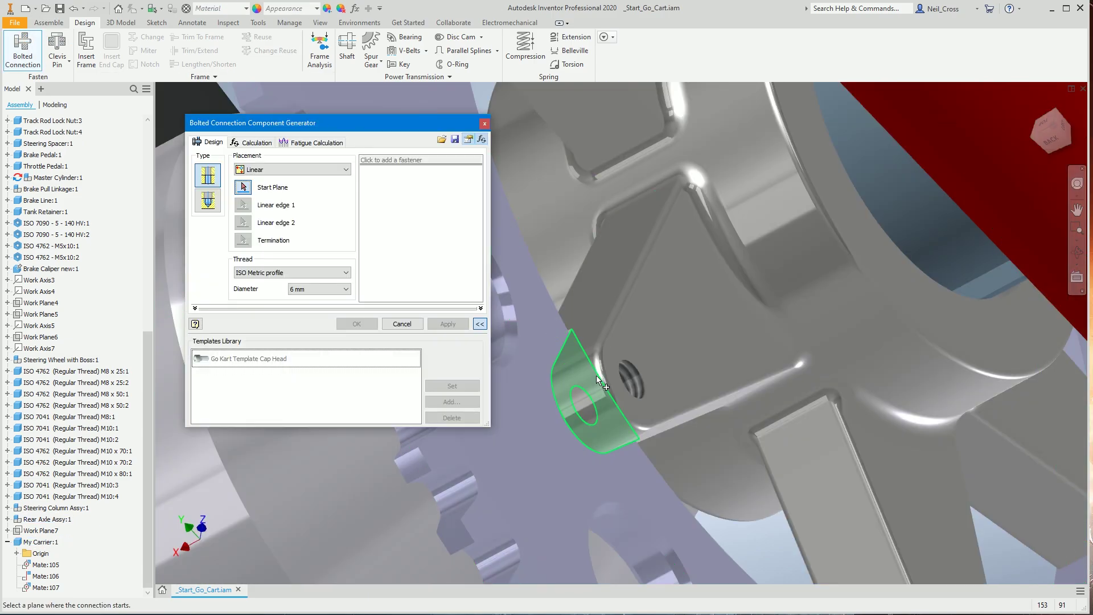
pyautogui.click(272, 168)
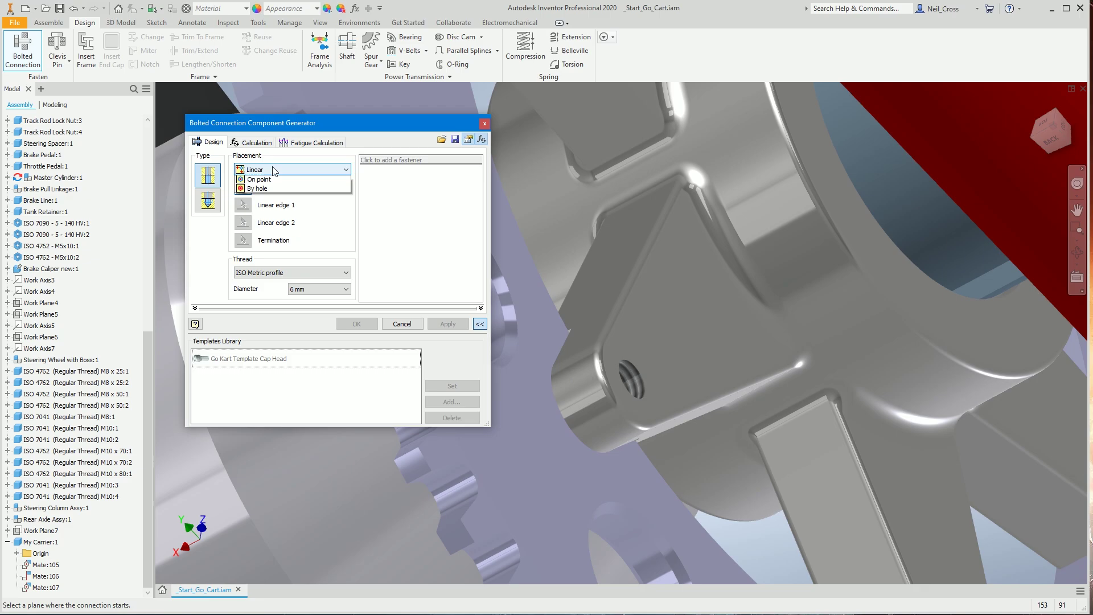
pyautogui.click(268, 190)
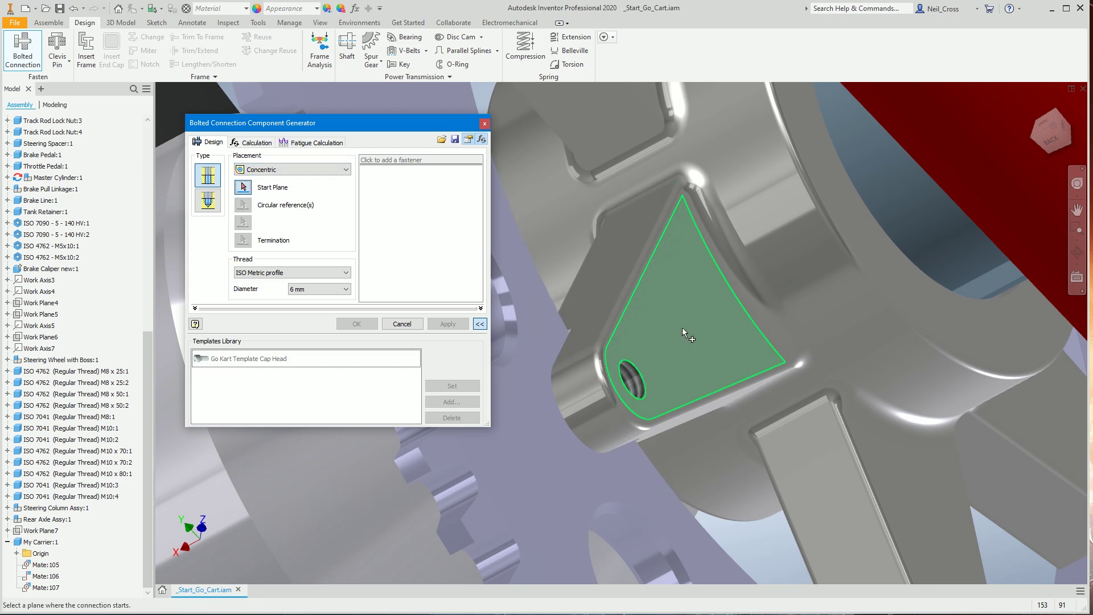
pyautogui.click(686, 355)
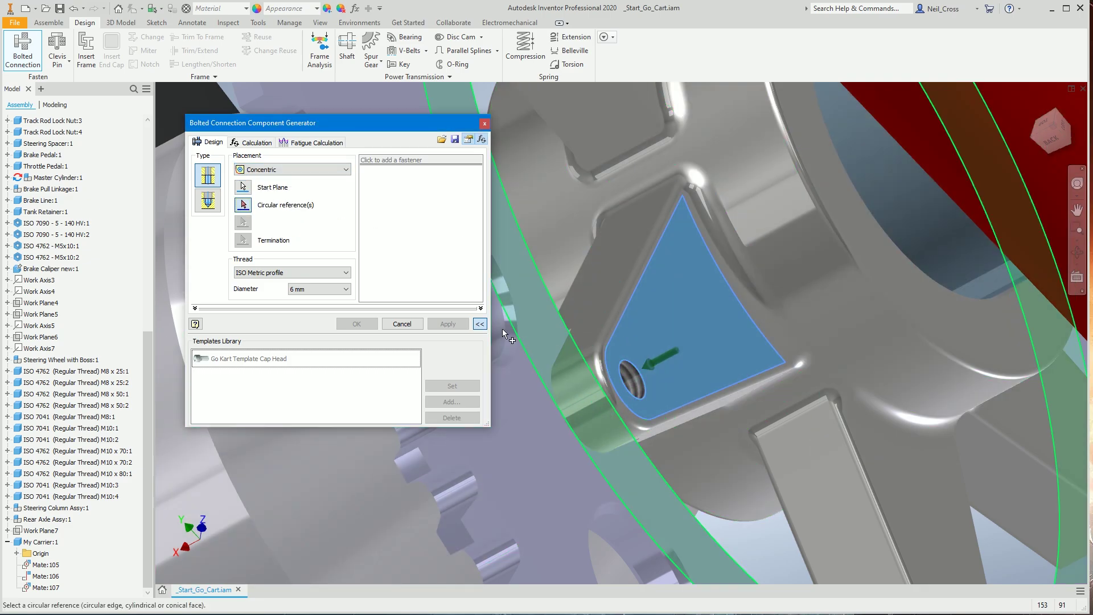
pyautogui.click(633, 363)
pyautogui.keyDown('shift'); pyautogui.moveTo(572, 446); pyautogui.dragTo(706, 379, button='middle'); pyautogui.keyUp('shift')
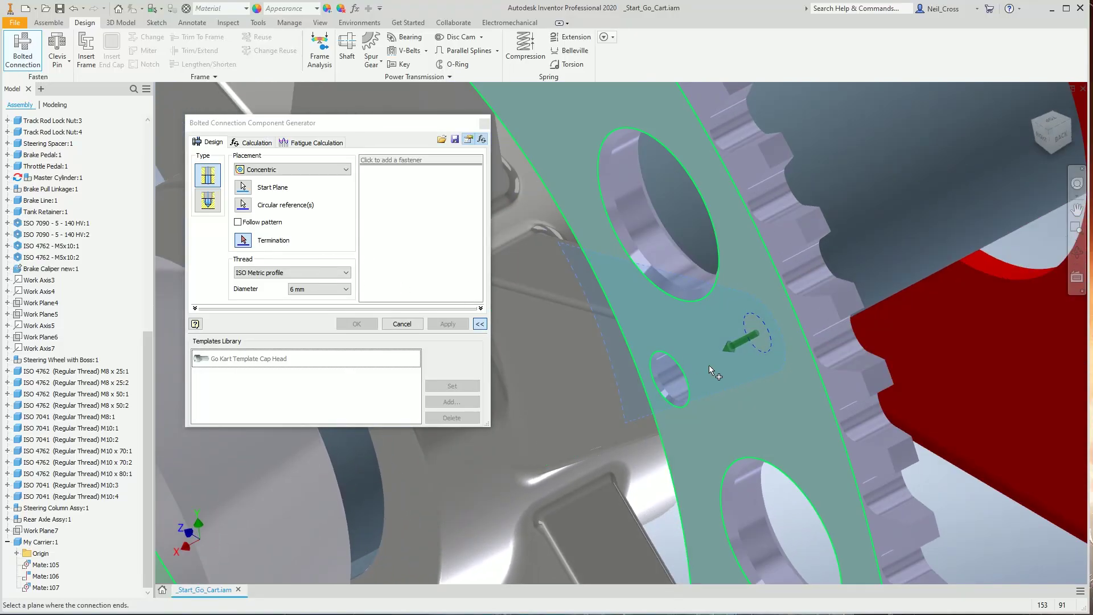
pyautogui.click(753, 304)
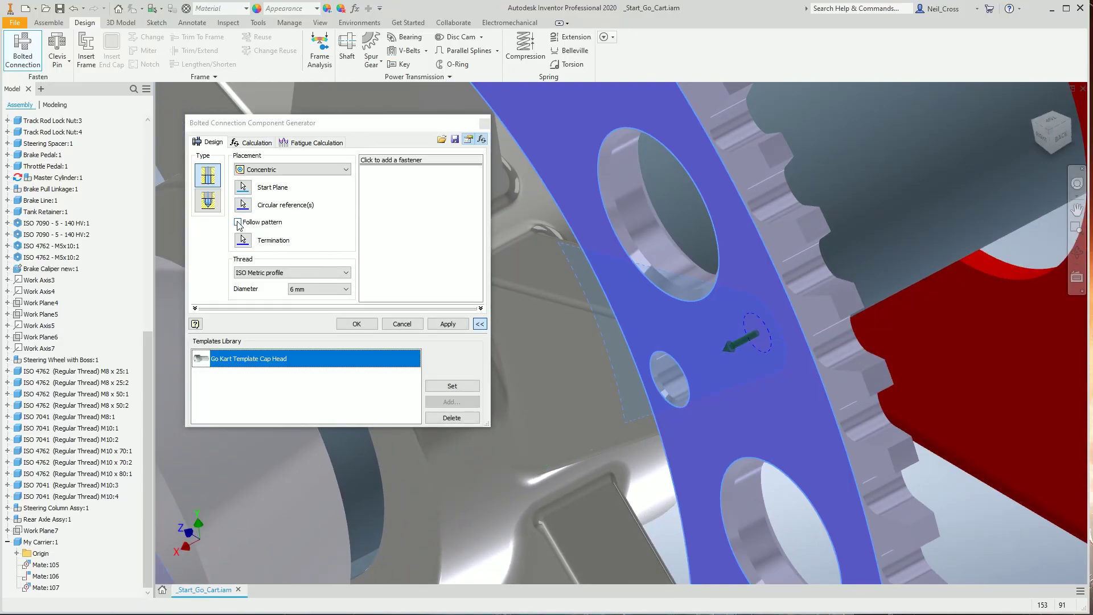
pyautogui.keyDown('shift'); pyautogui.moveTo(604, 398); pyautogui.dragTo(577, 363, button='middle'); pyautogui.keyUp('shift')
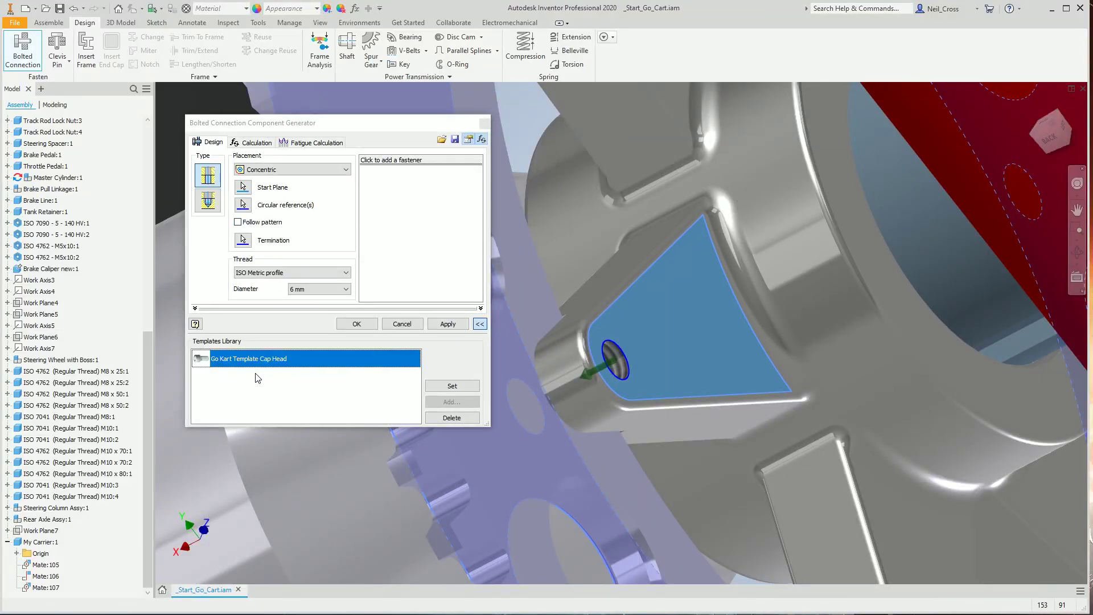
# Apply the "Go Kart Template Cap Head" fastener set, make it follow the hole pattern, and generate the bolted connections on the carrier arms
pyautogui.click(452, 386)
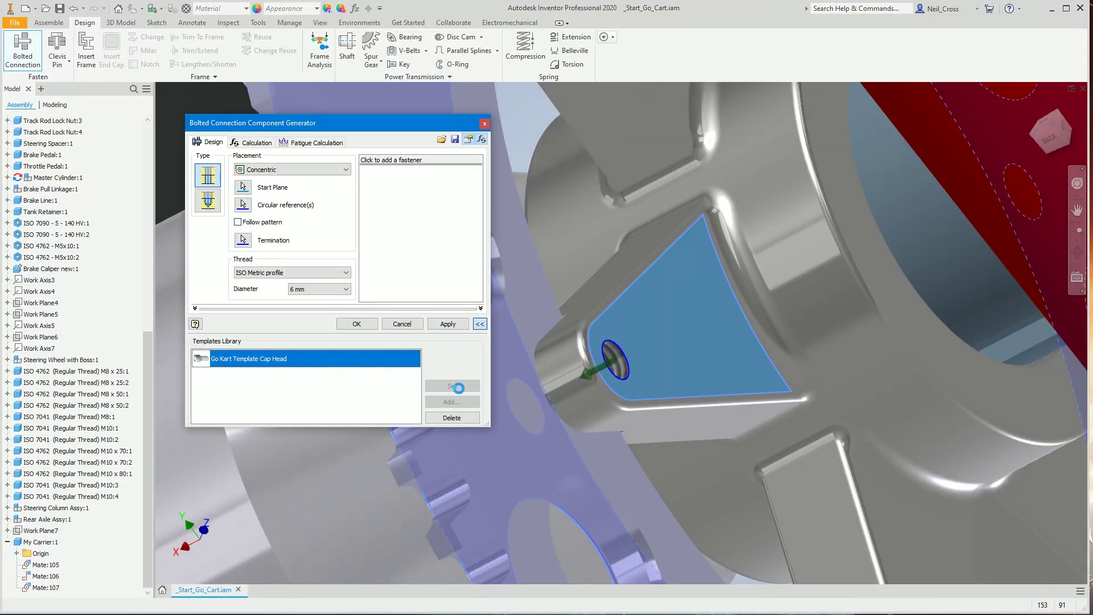
pyautogui.moveTo(718, 409); pyautogui.dragTo(749, 440, button='middle')
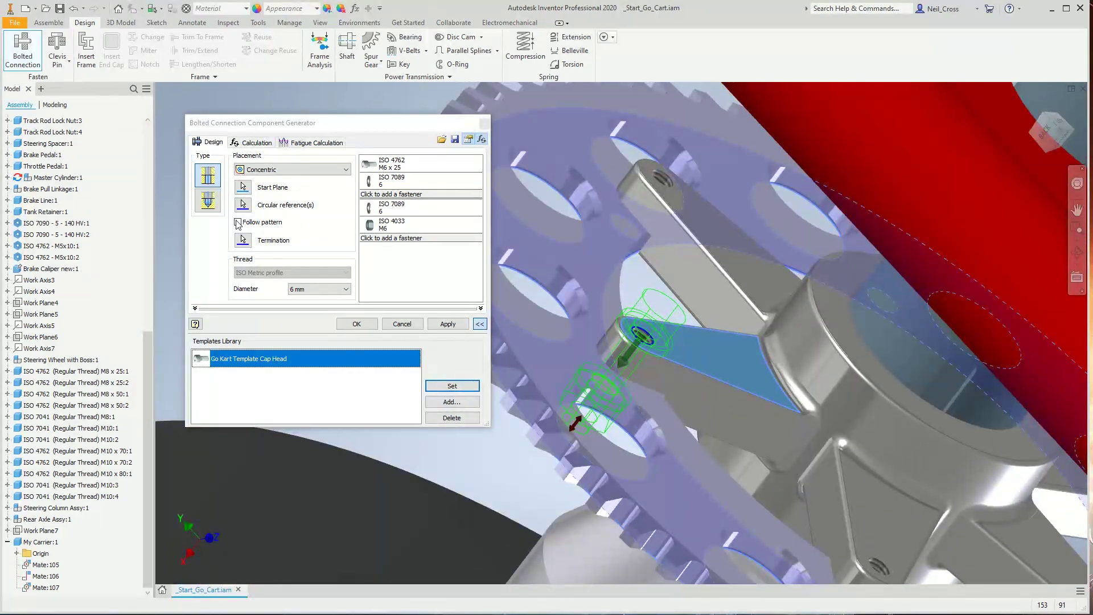
pyautogui.click(238, 222)
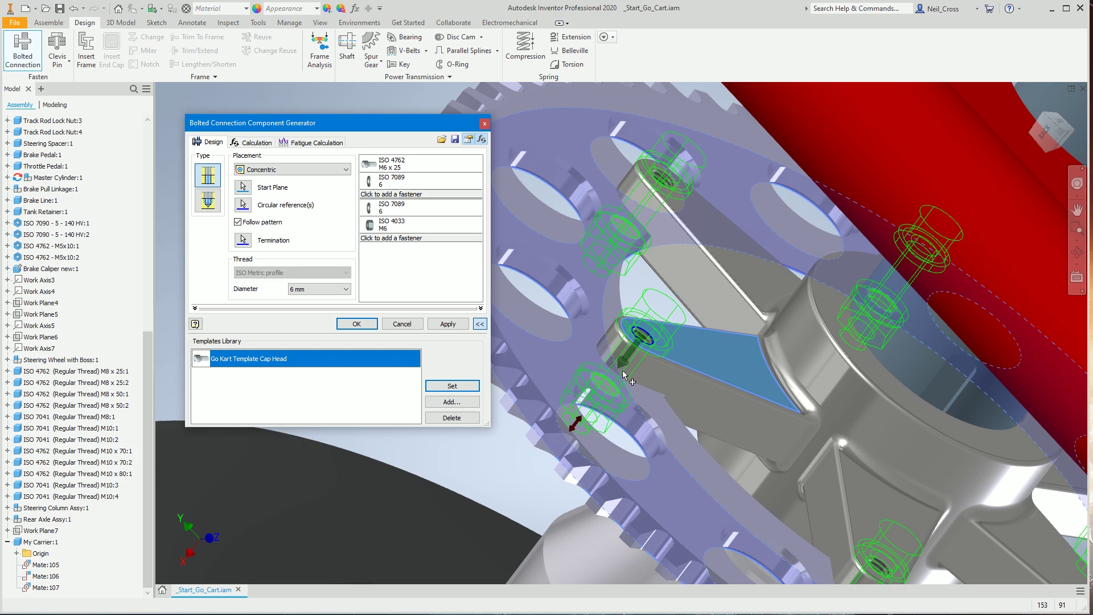
pyautogui.keyDown('shift'); pyautogui.moveTo(662, 255); pyautogui.dragTo(642, 338, button='middle'); pyautogui.keyUp('shift')
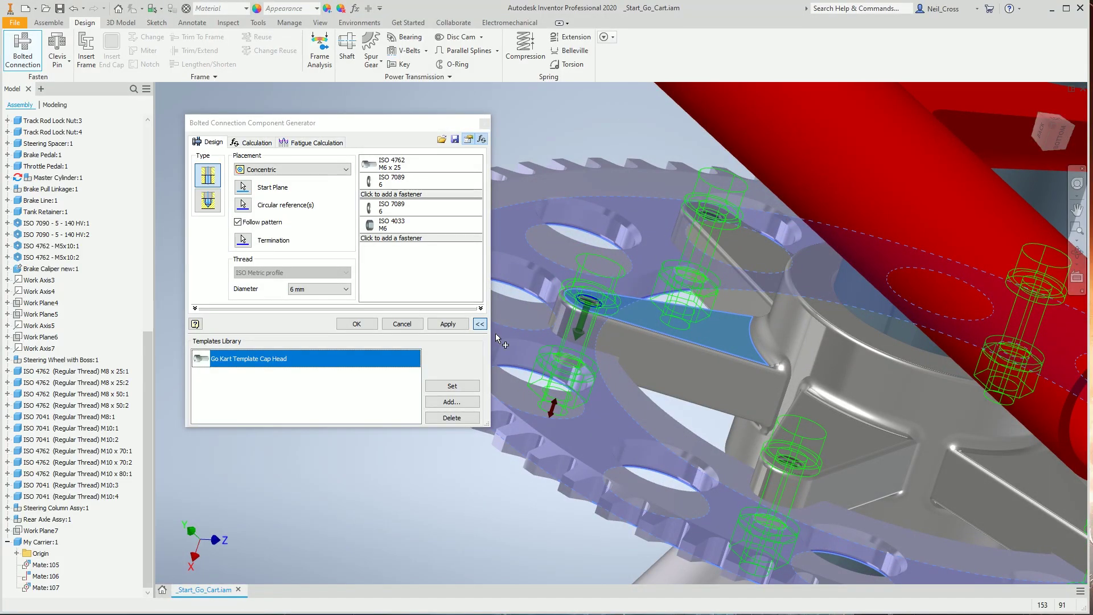
pyautogui.click(351, 324)
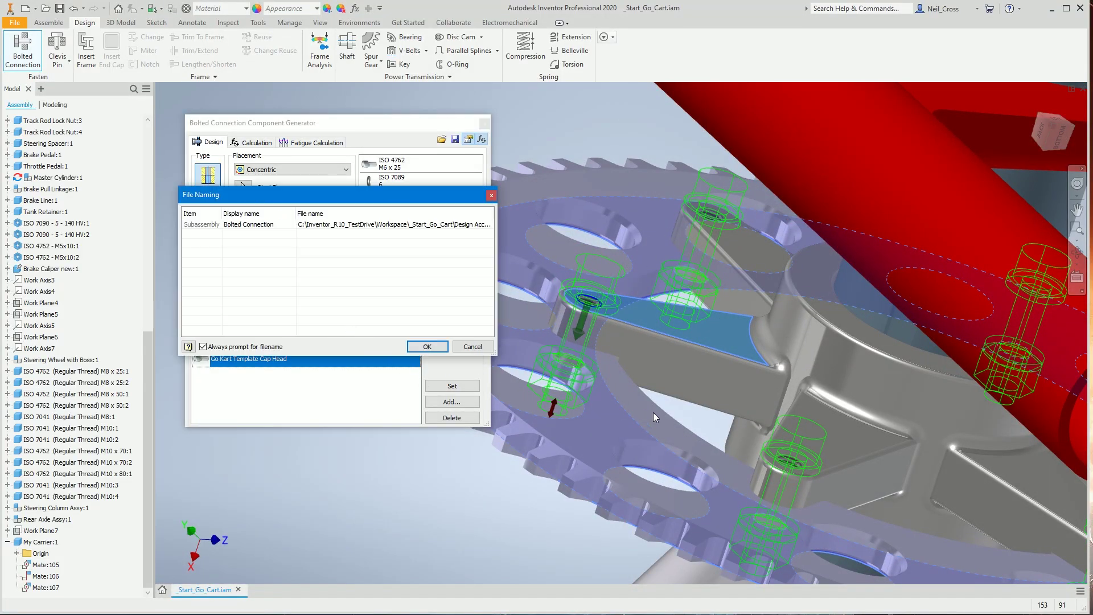
pyautogui.click(424, 346)
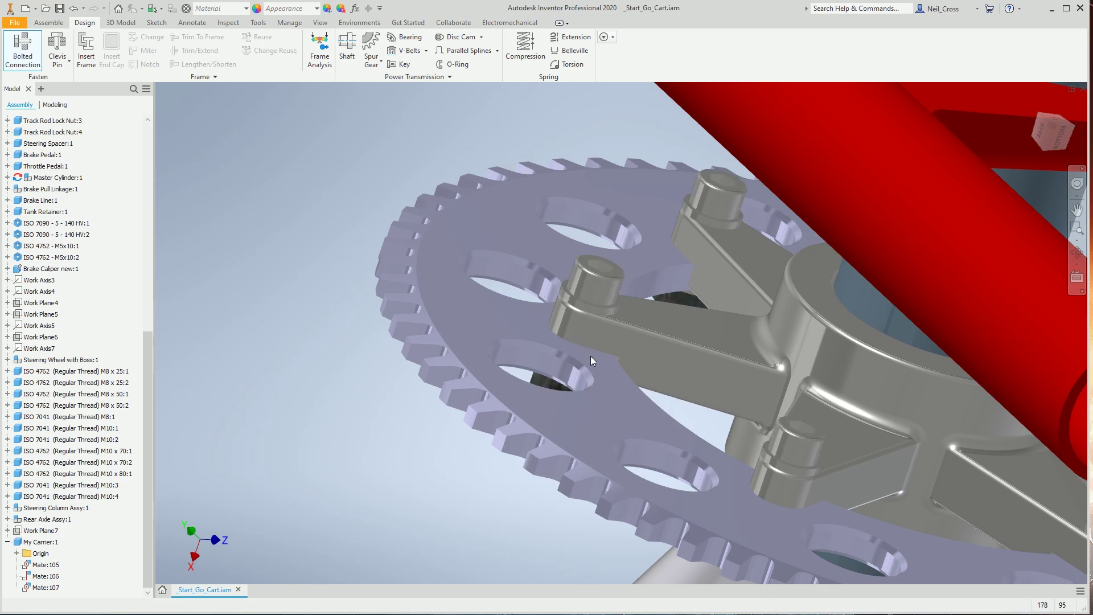
pyautogui.keyDown('shift'); pyautogui.moveTo(633, 383); pyautogui.dragTo(473, 518, button='middle'); pyautogui.keyUp('shift')
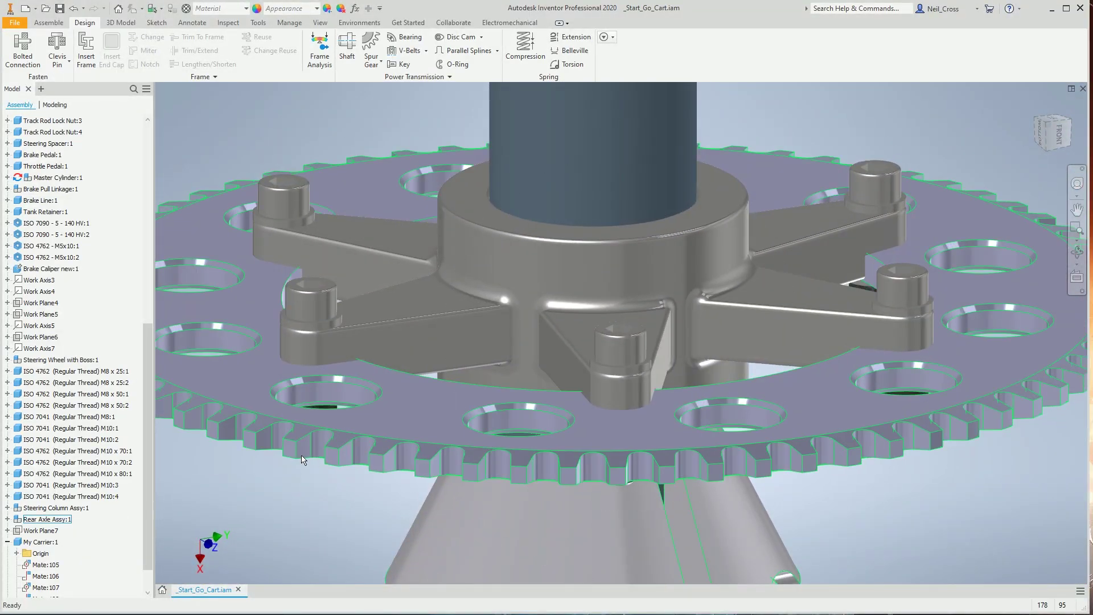
pyautogui.press('F4')
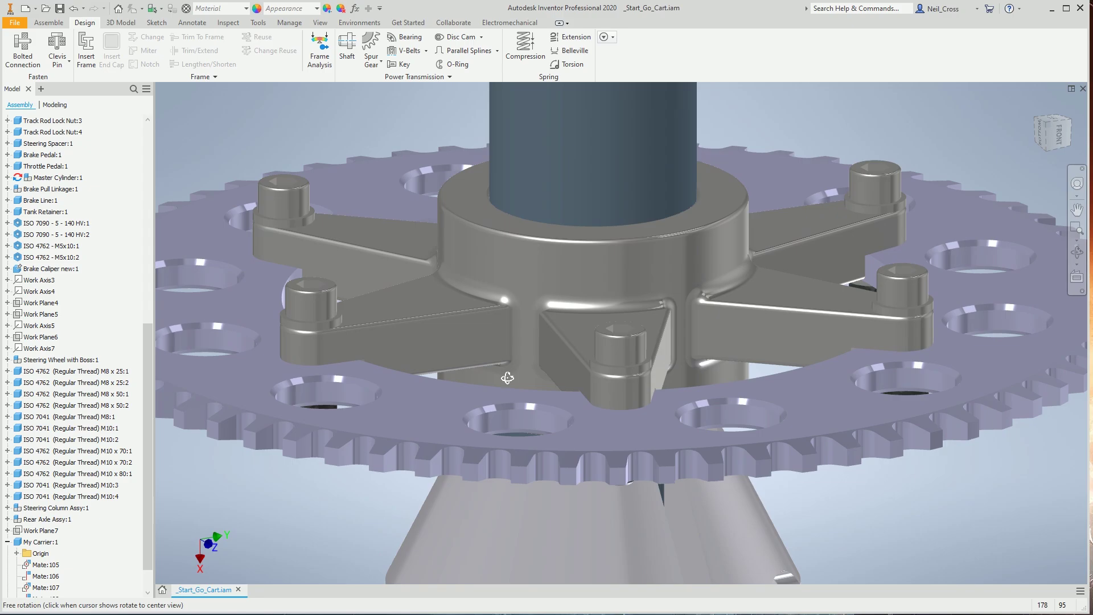
pyautogui.moveTo(503, 378); pyautogui.dragTo(477, 141)
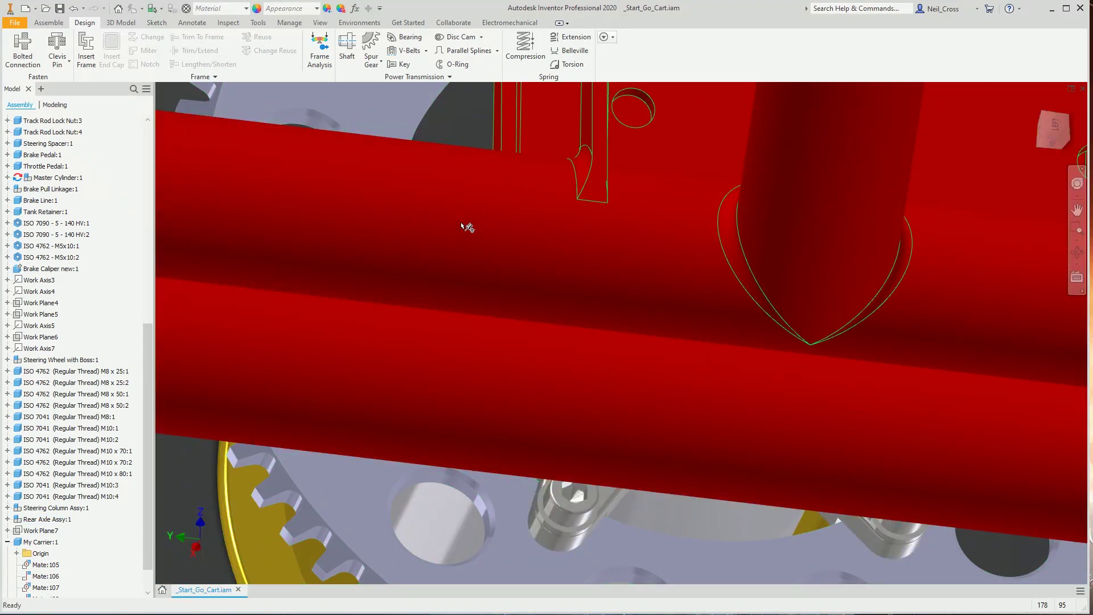
pyautogui.scroll(-4, 495, 230)
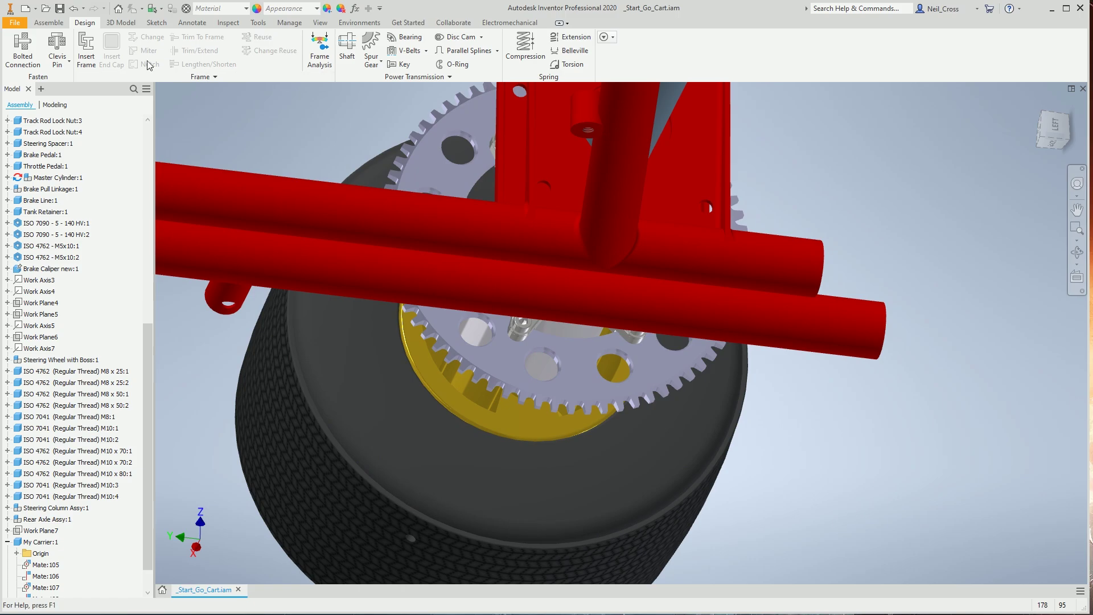
# Create a new drawing from the standard.dwg template
pyautogui.click(26, 9)
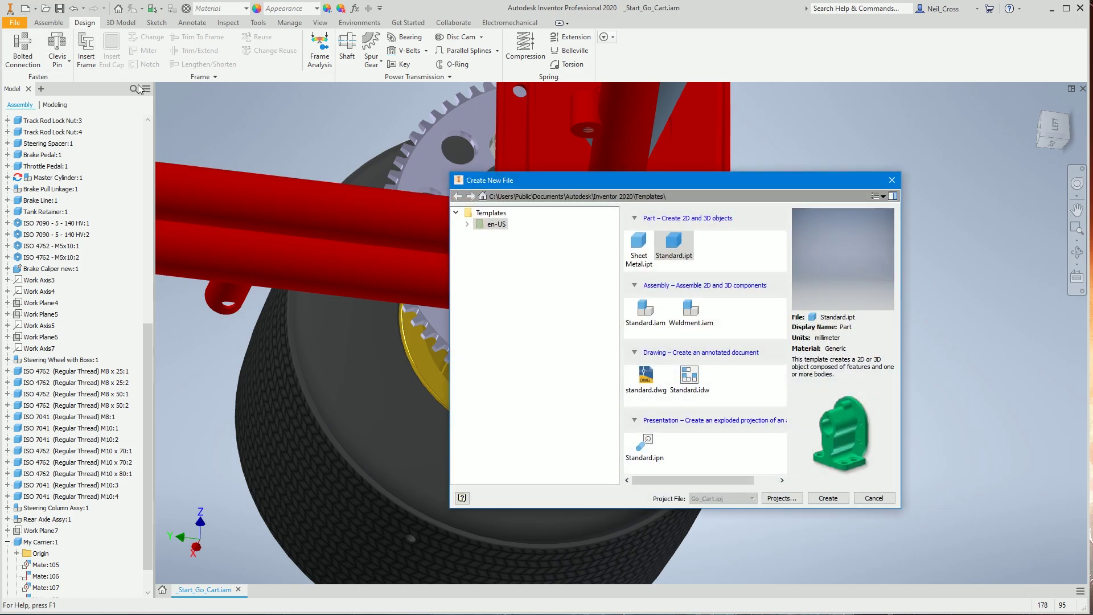
pyautogui.click(663, 393)
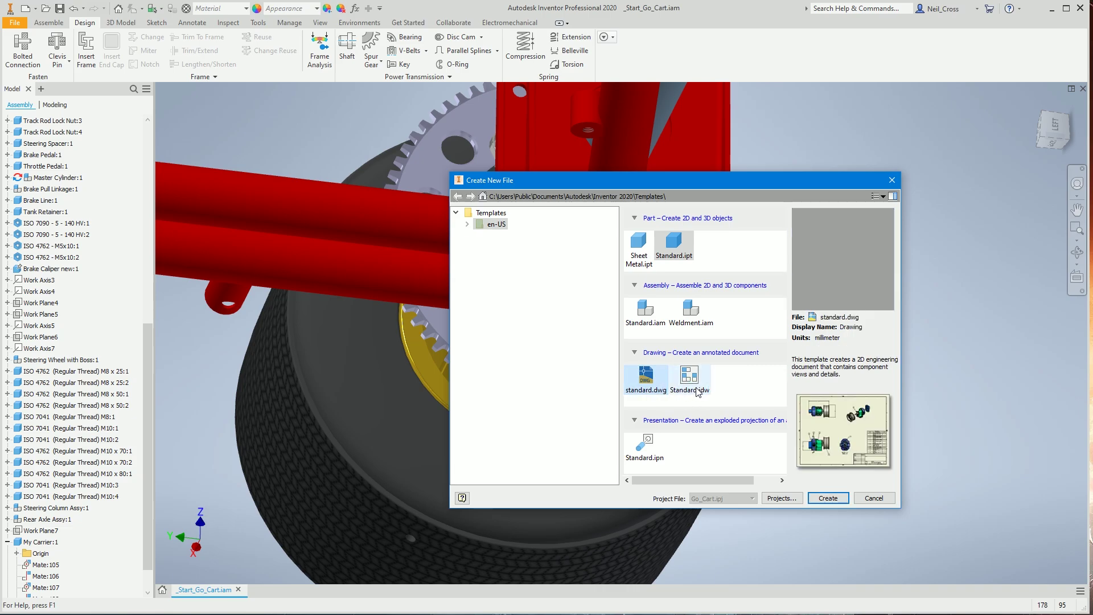
pyautogui.click(695, 393)
pyautogui.click(665, 387)
pyautogui.click(673, 390)
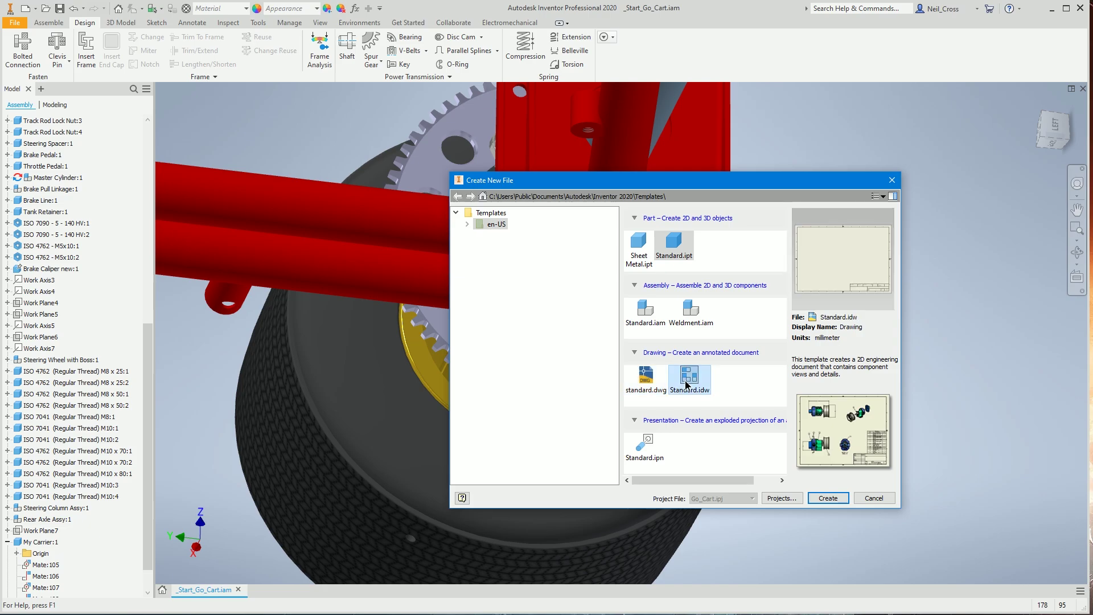
pyautogui.click(647, 385)
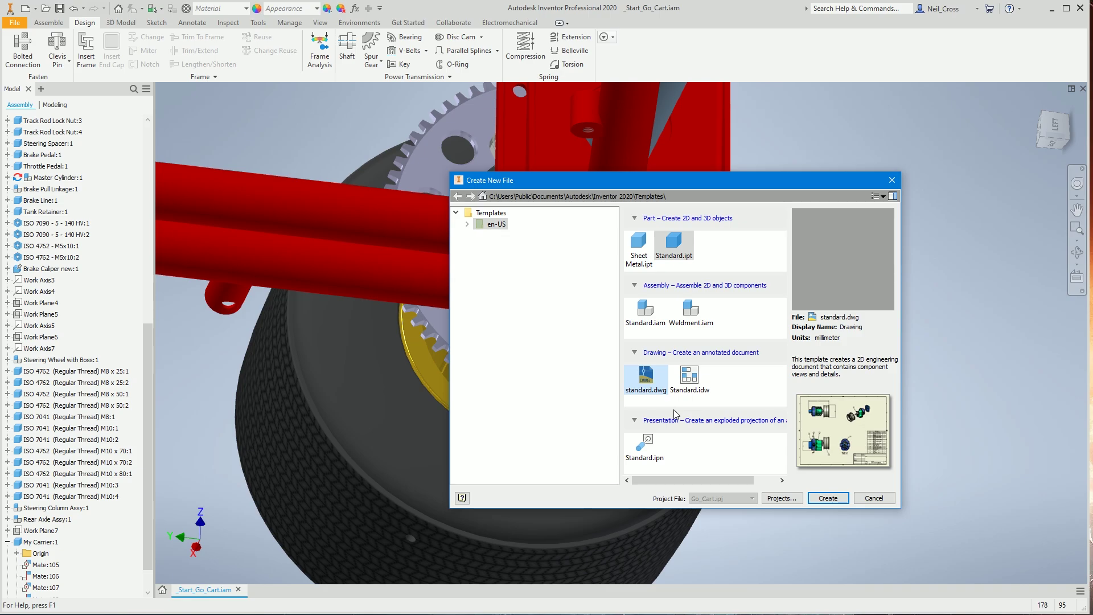
pyautogui.click(689, 382)
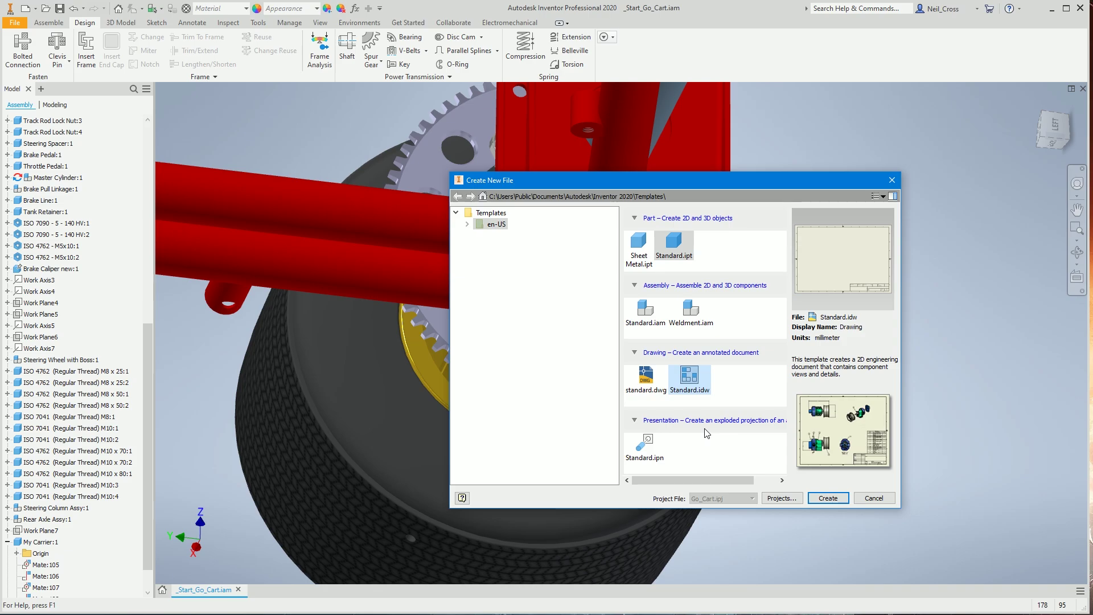
pyautogui.click(650, 387)
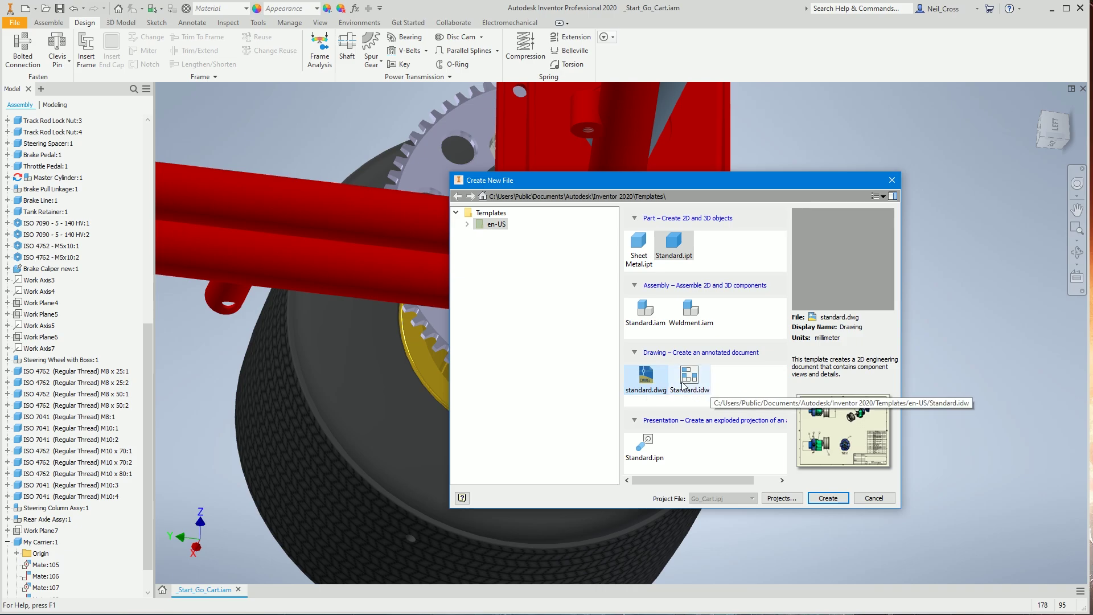
pyautogui.doubleClick(653, 385)
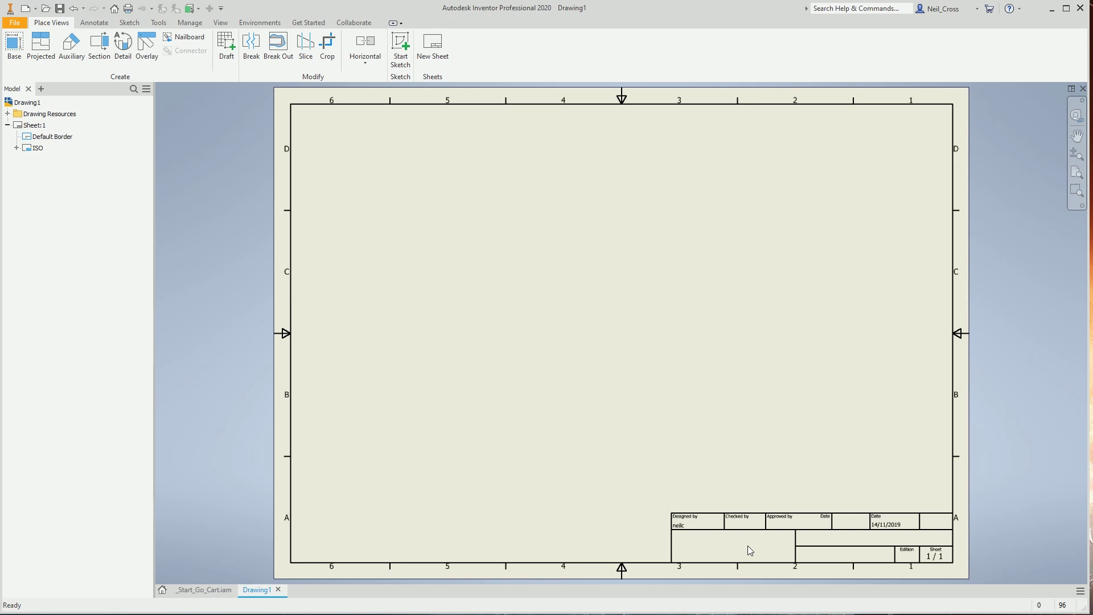
# Change the drawing sheet's size to A1
pyautogui.rightClick(35, 126)
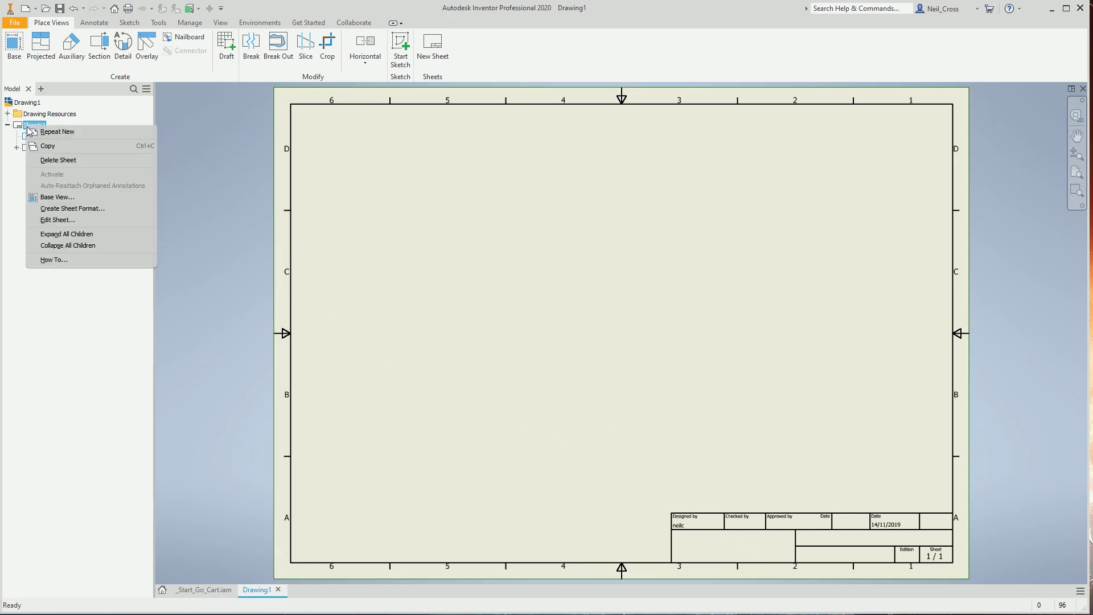
pyautogui.click(73, 220)
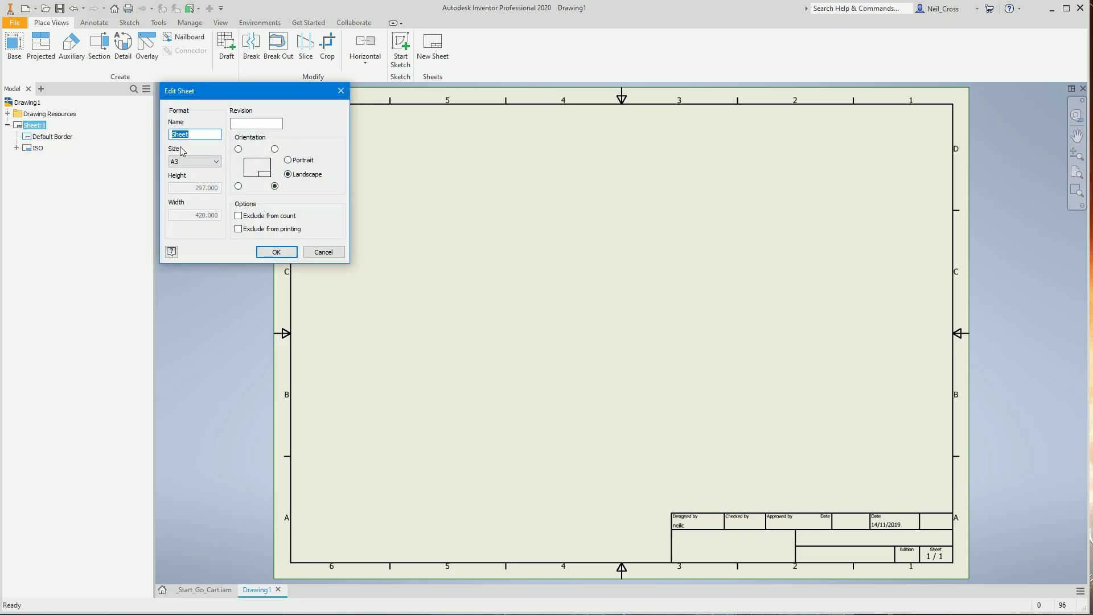
pyautogui.click(204, 161)
pyautogui.click(182, 246)
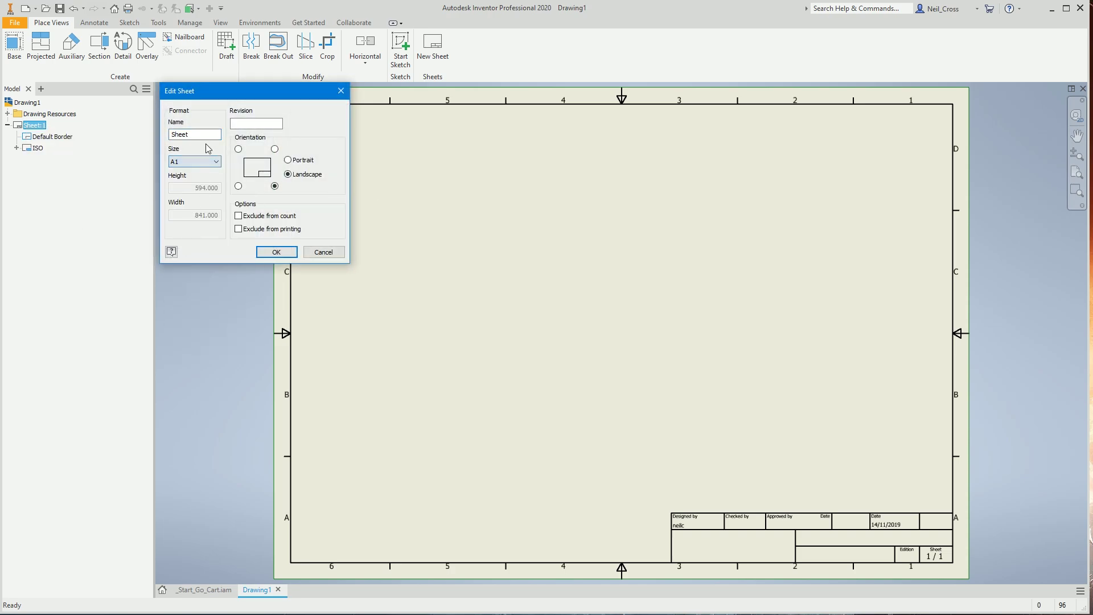
pyautogui.click(277, 249)
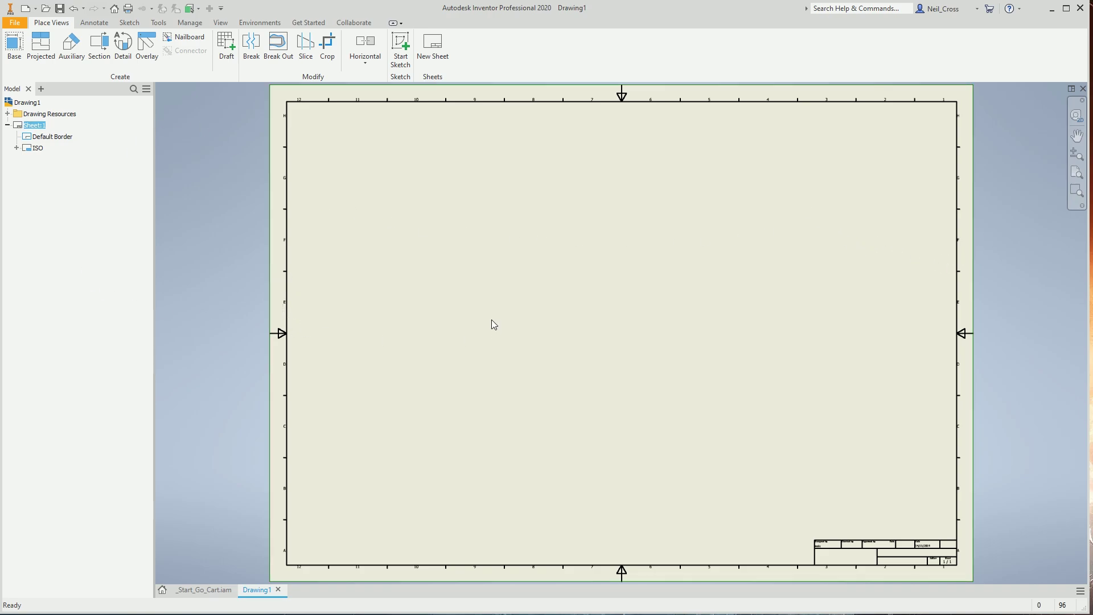
# Begin a base view of the _Start_Go_Cart.iam assembly and orient it to show the kart's right side with the wheels down
pyautogui.click(14, 46)
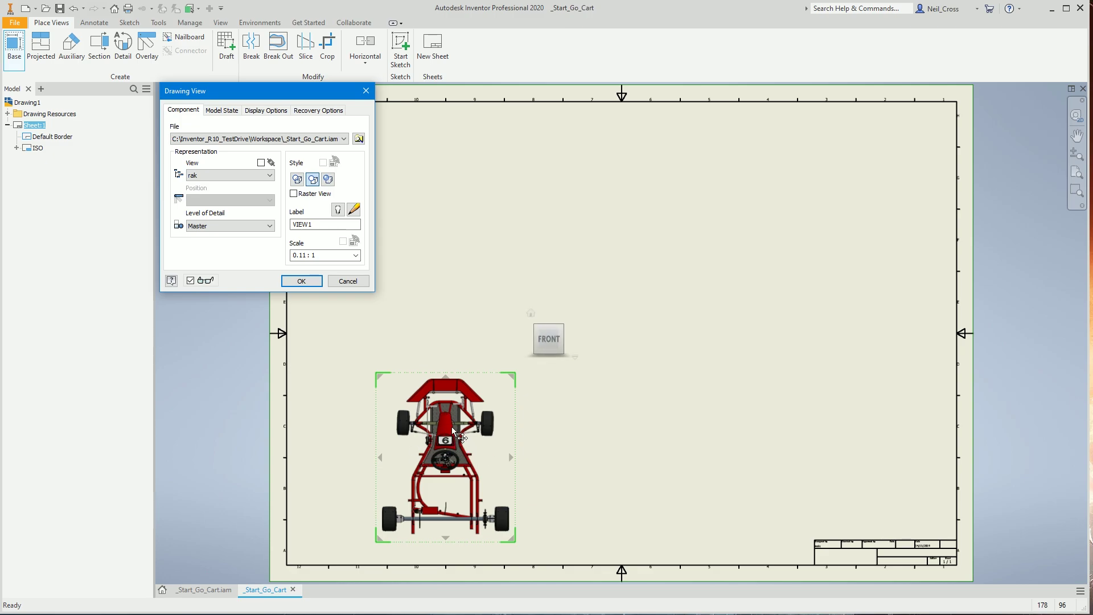
pyautogui.click(549, 352)
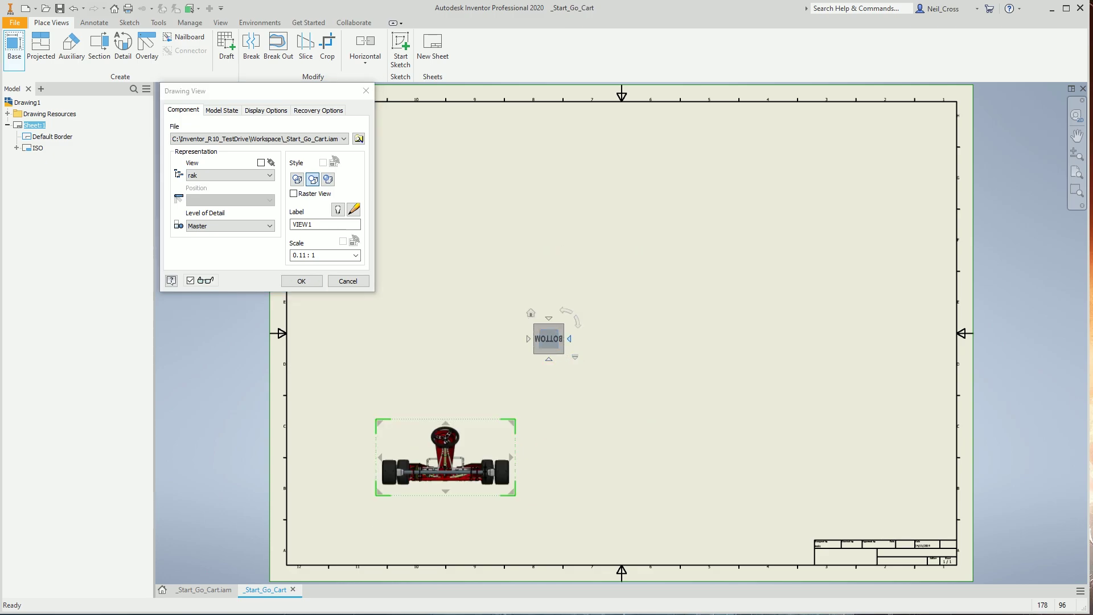
pyautogui.click(569, 339)
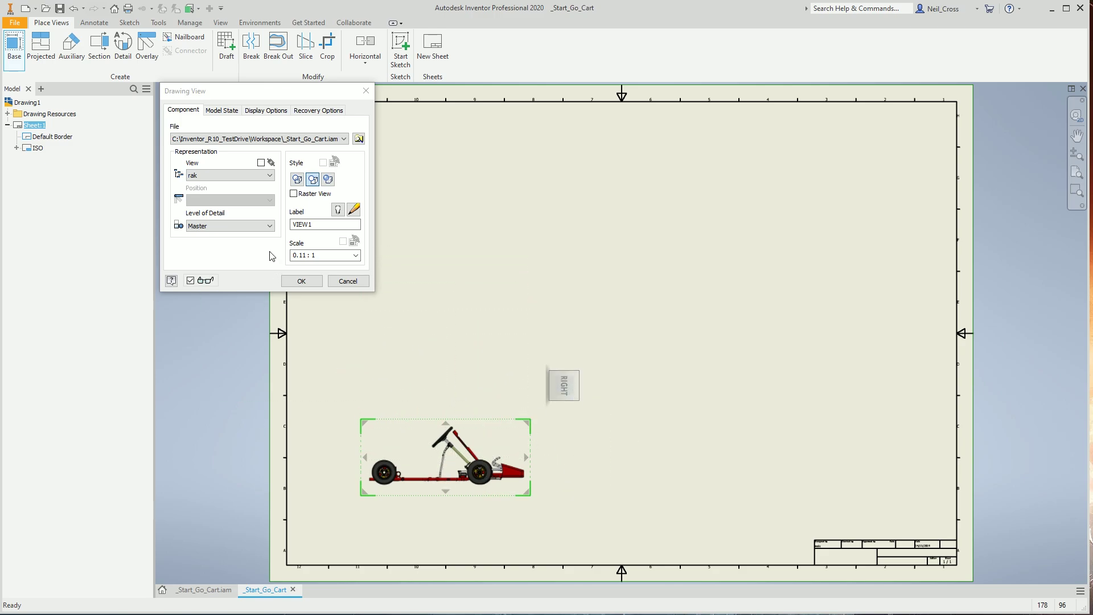
# Set the base view's scale to 1:5 and move the view to the upper-left area of the sheet
pyautogui.doubleClick(309, 255)
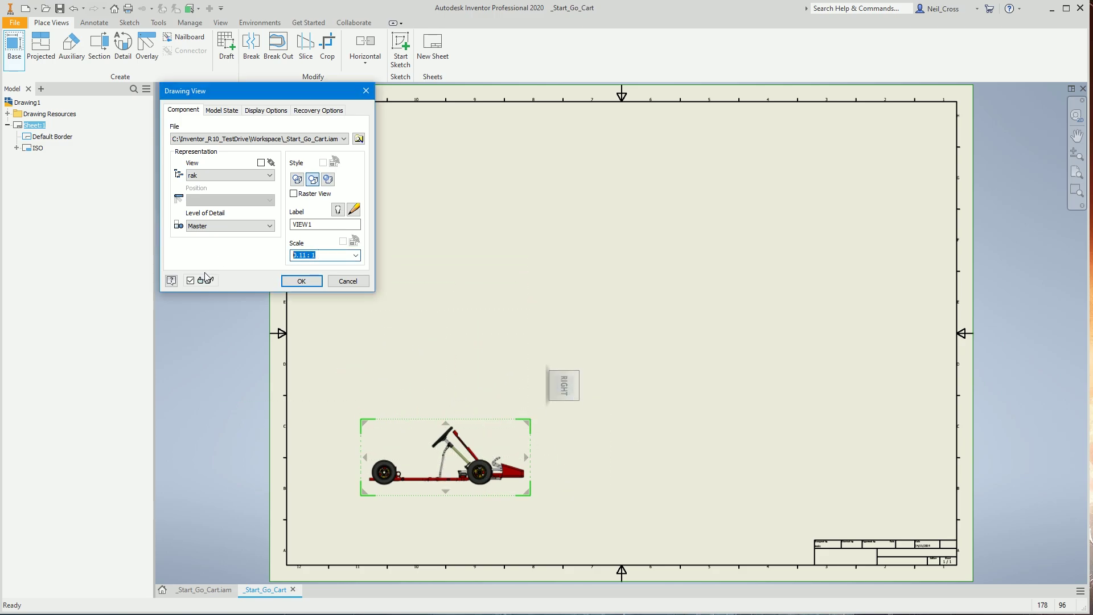
pyautogui.write('1:10')
pyautogui.press('BackSpace')
pyautogui.press('BackSpace')
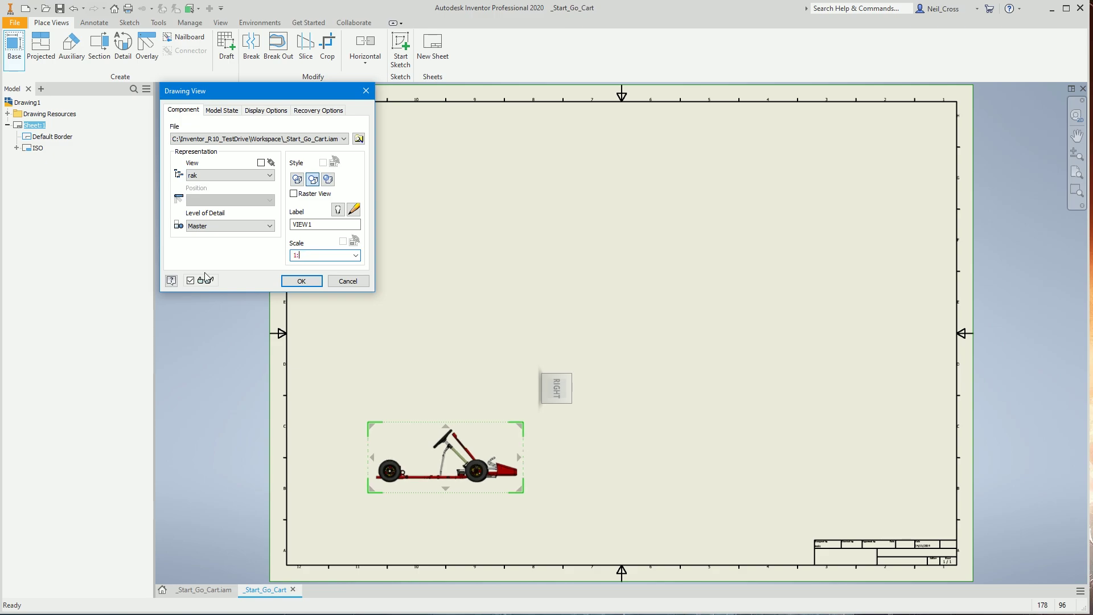
pyautogui.write('5')
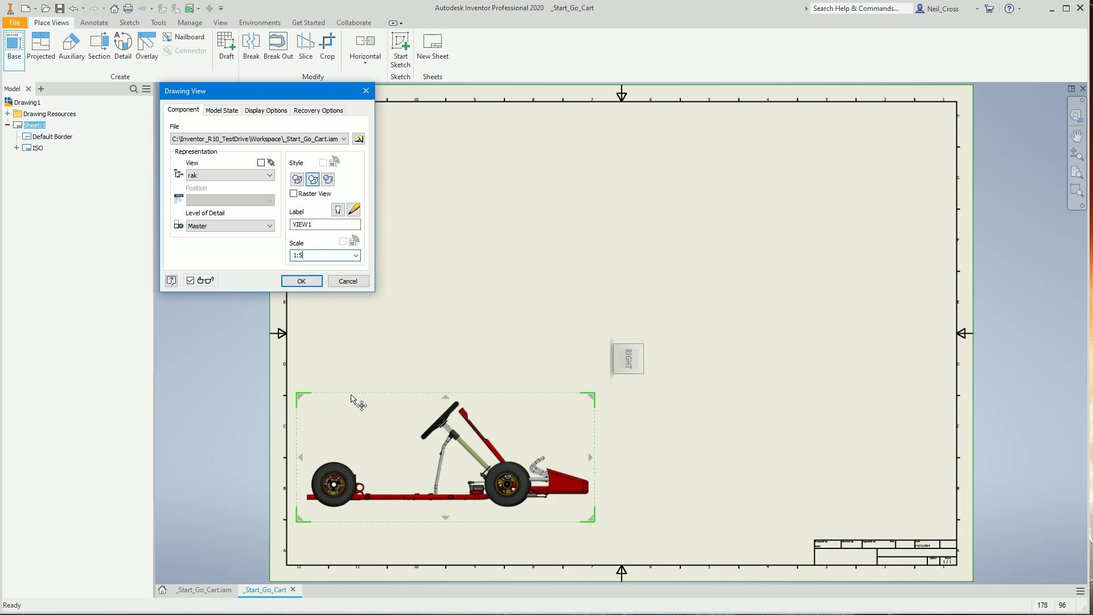
pyautogui.moveTo(356, 398); pyautogui.dragTo(429, 320)
pyautogui.moveTo(394, 149); pyautogui.dragTo(381, 141)
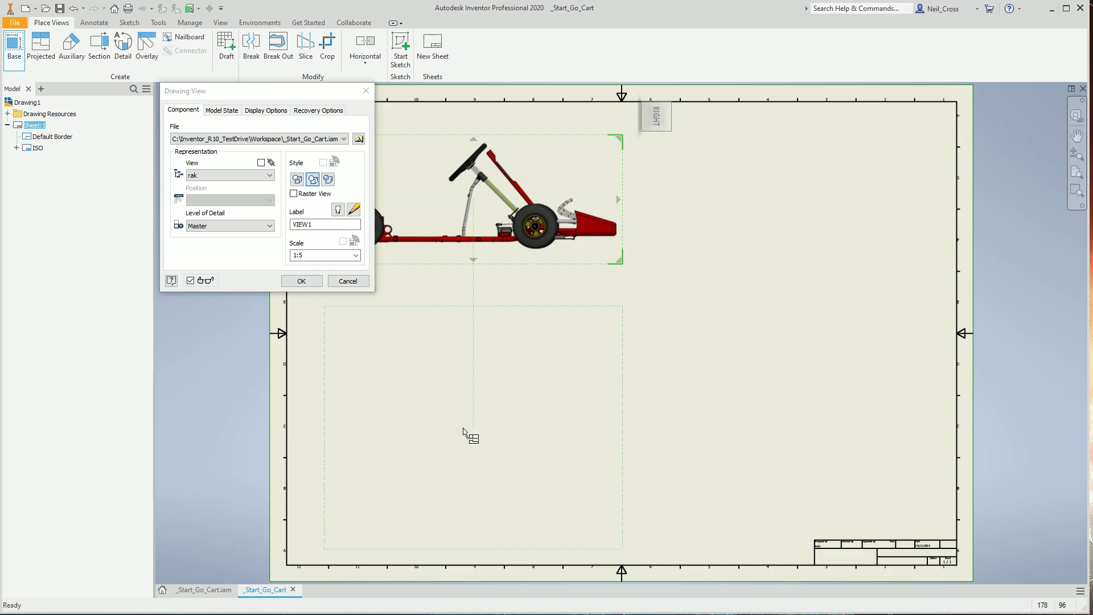
# Project a plan view below the side view and an end view to its right, and create all three views
pyautogui.click(470, 413)
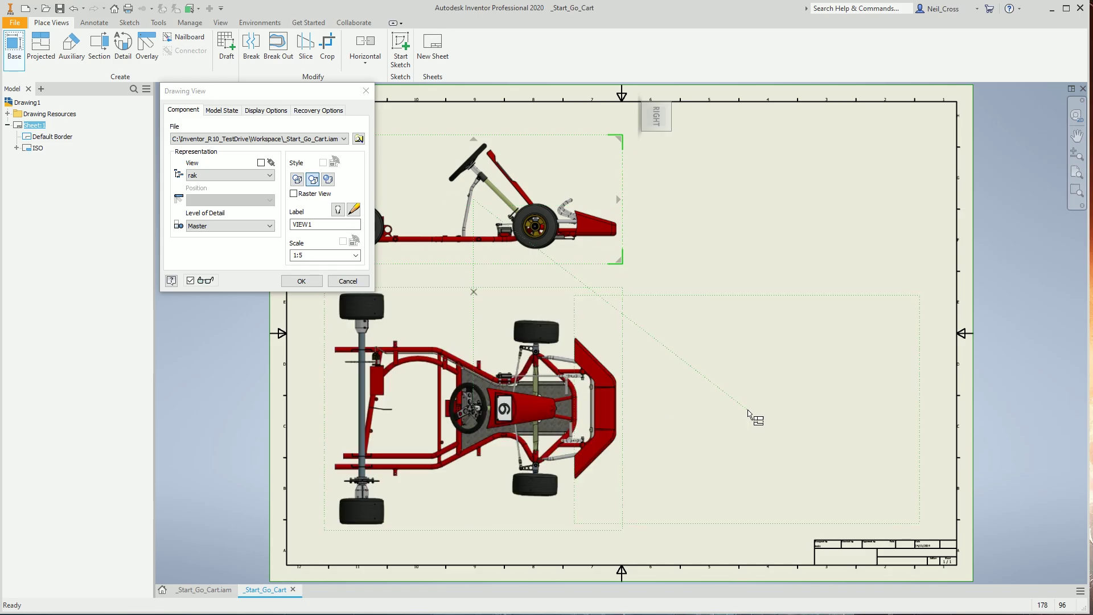
pyautogui.click(789, 186)
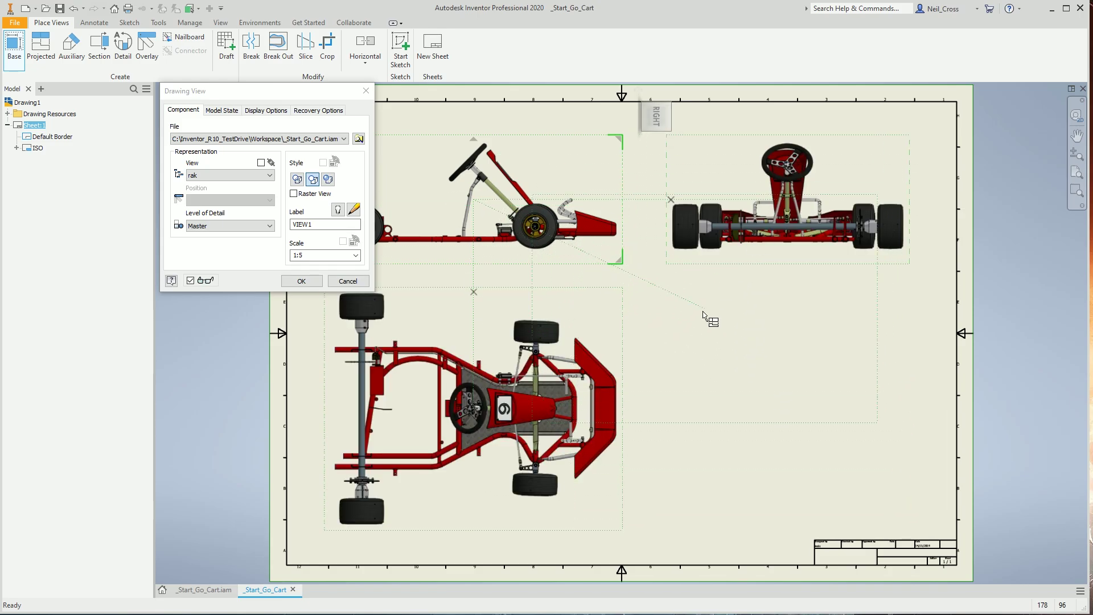
pyautogui.click(300, 281)
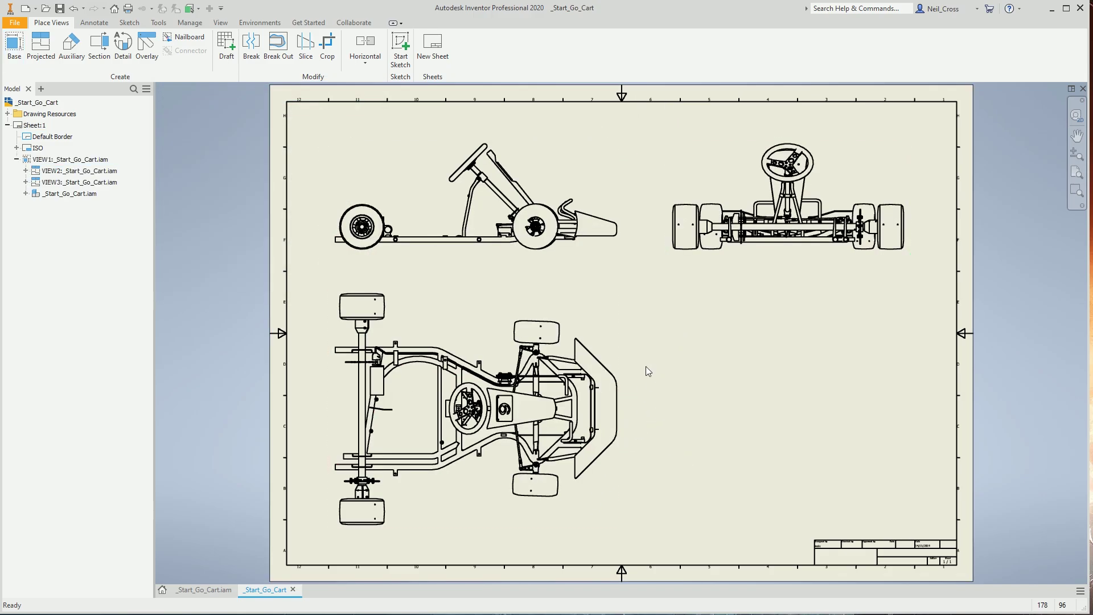
# Change the side view's display style to show hidden lines
pyautogui.scroll(-5, 513, 226)
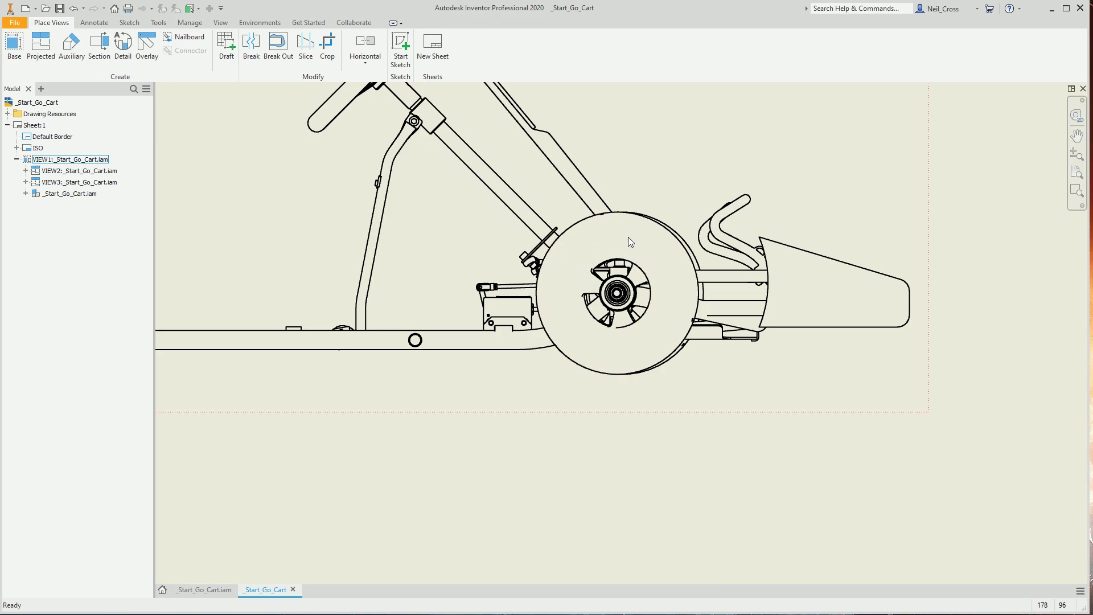
pyautogui.doubleClick(656, 414)
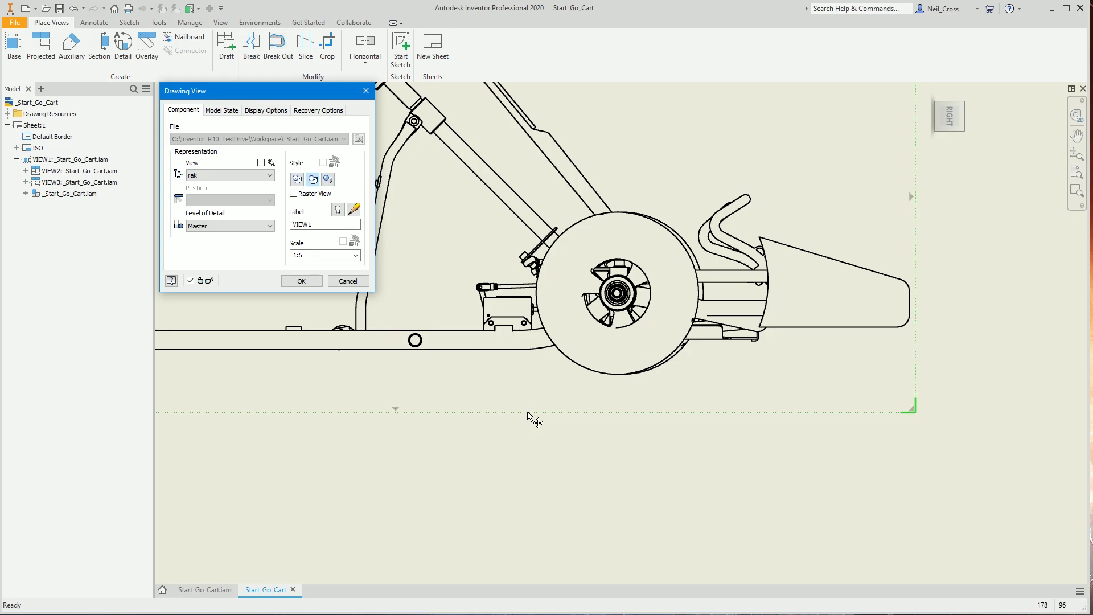
pyautogui.click(297, 179)
pyautogui.click(301, 281)
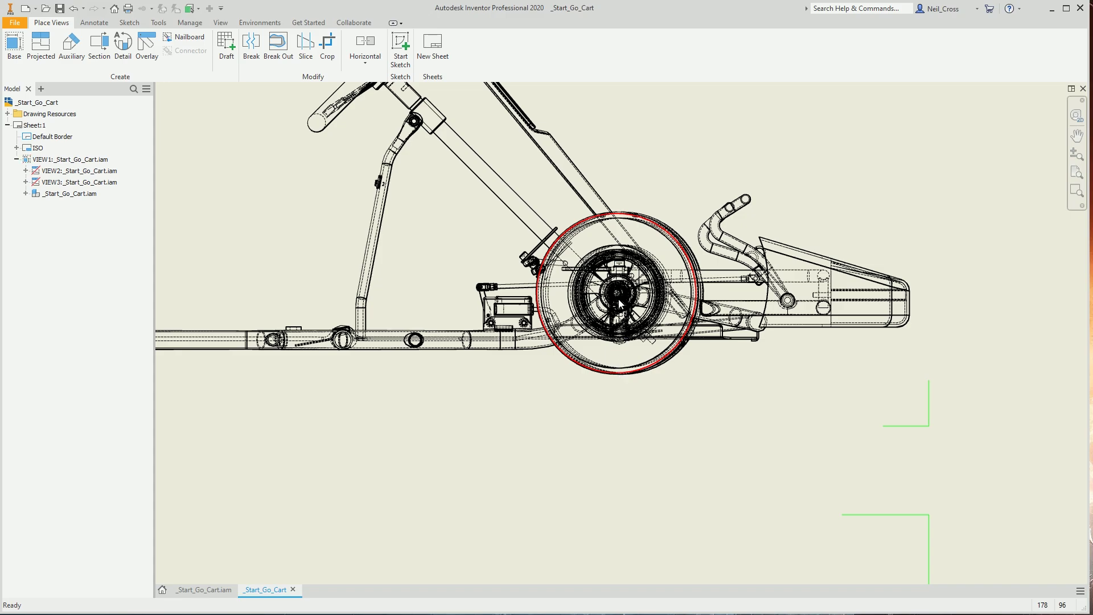
pyautogui.scroll(5, 620, 333)
pyautogui.scroll(-4, 615, 349)
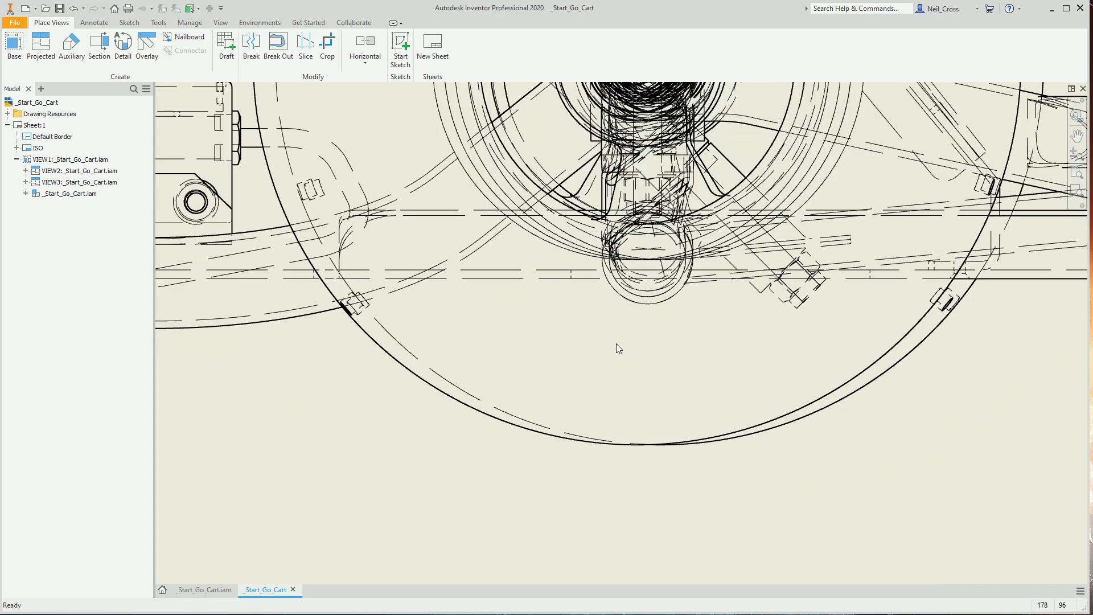
# Place a front base view of Parts\My Carrier.ipt at 1:1 scale in the sheet's empty area above the title block
pyautogui.scroll(-5, 541, 239)
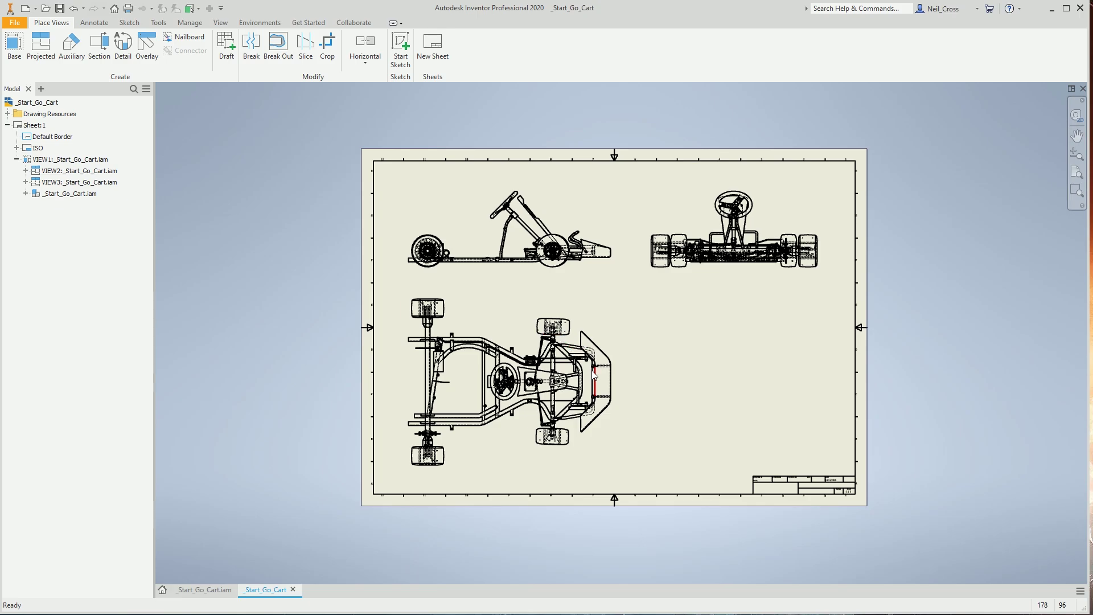
pyautogui.moveTo(594, 375); pyautogui.dragTo(518, 362, button='middle')
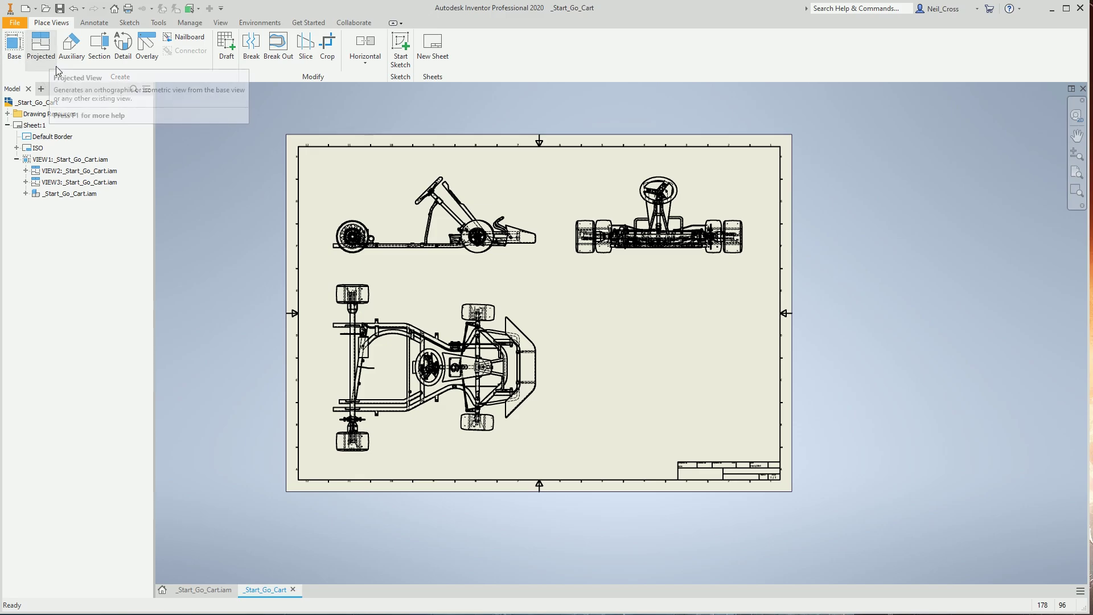
pyautogui.click(16, 48)
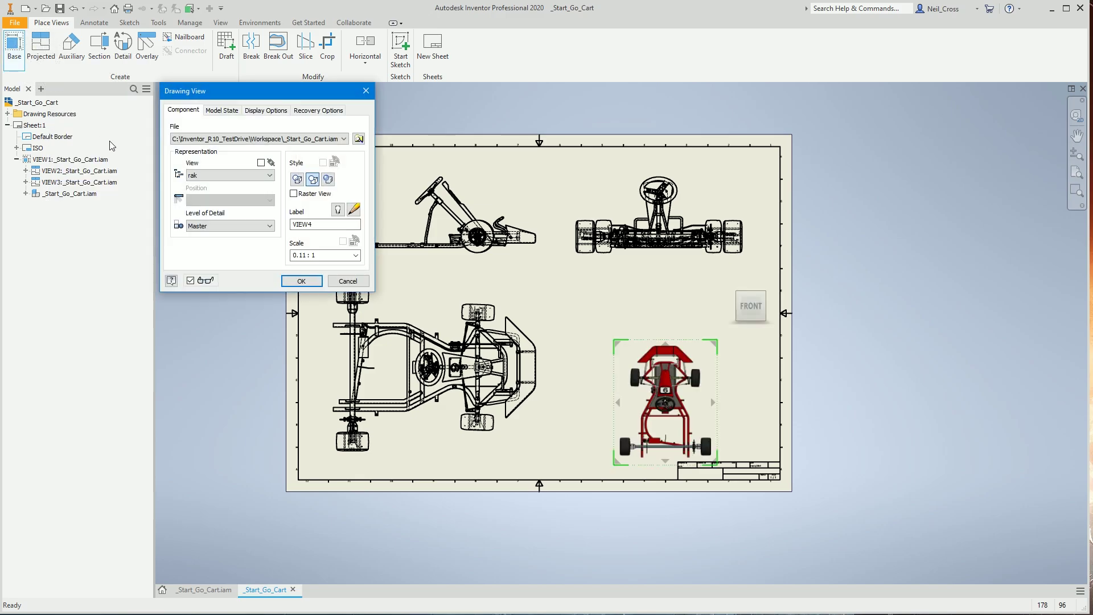
pyautogui.click(358, 139)
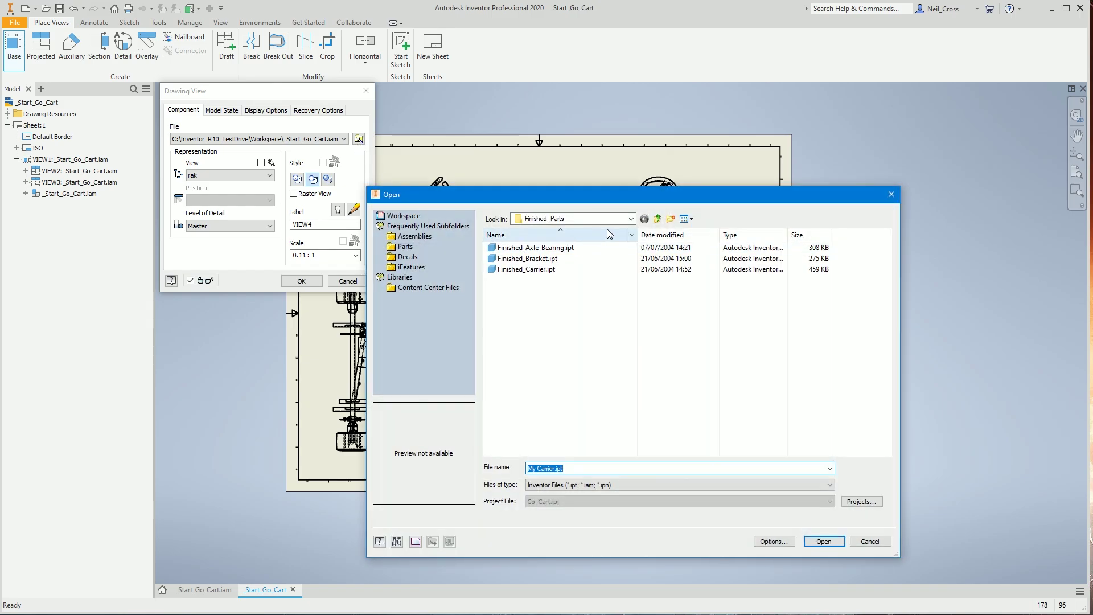
pyautogui.click(658, 219)
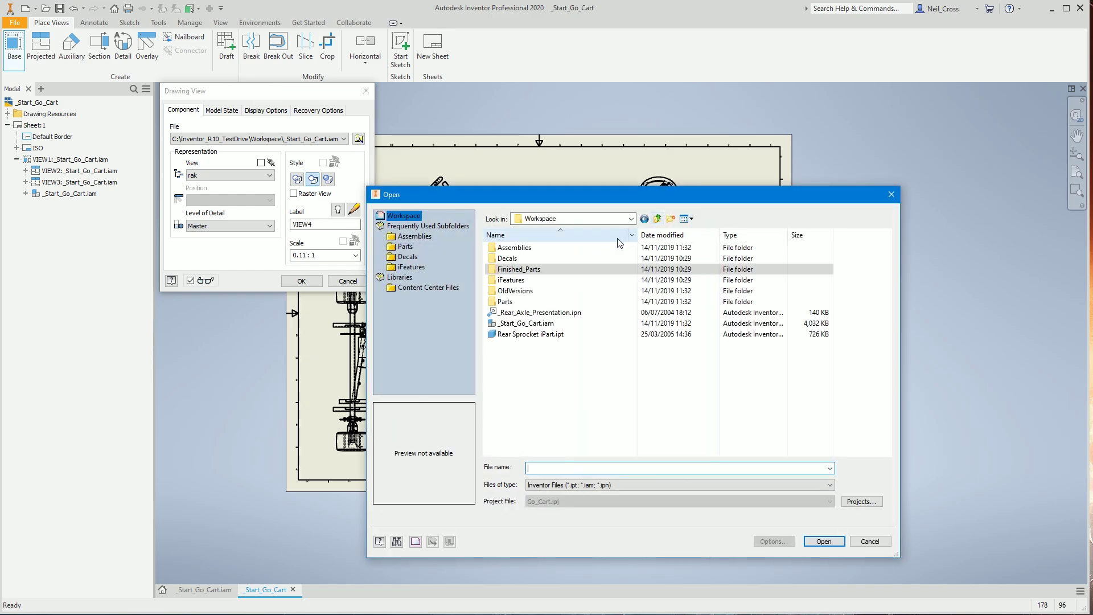
pyautogui.doubleClick(512, 302)
pyautogui.doubleClick(512, 345)
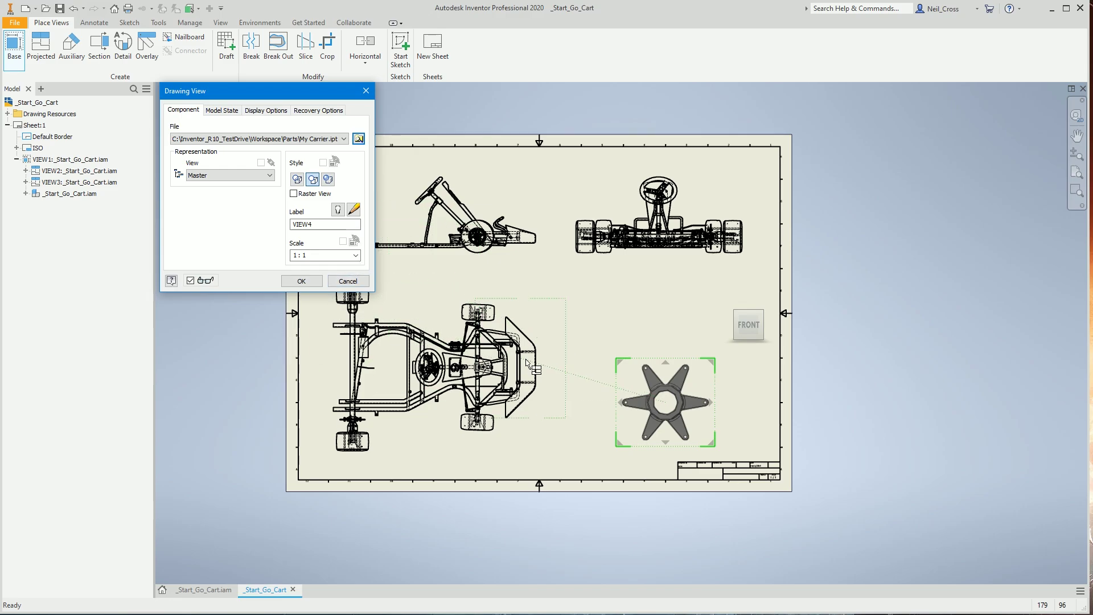
pyautogui.click(291, 281)
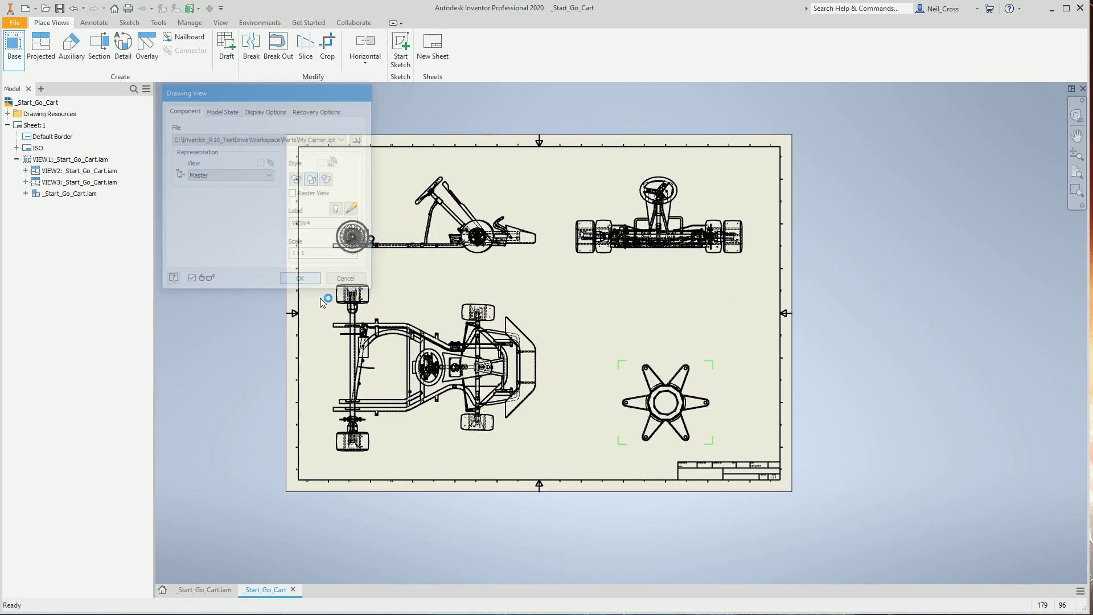
# Dimension the diameter of the carrier's central bore, placing the text outside the hub between the upper-right and right arms
pyautogui.press('End')
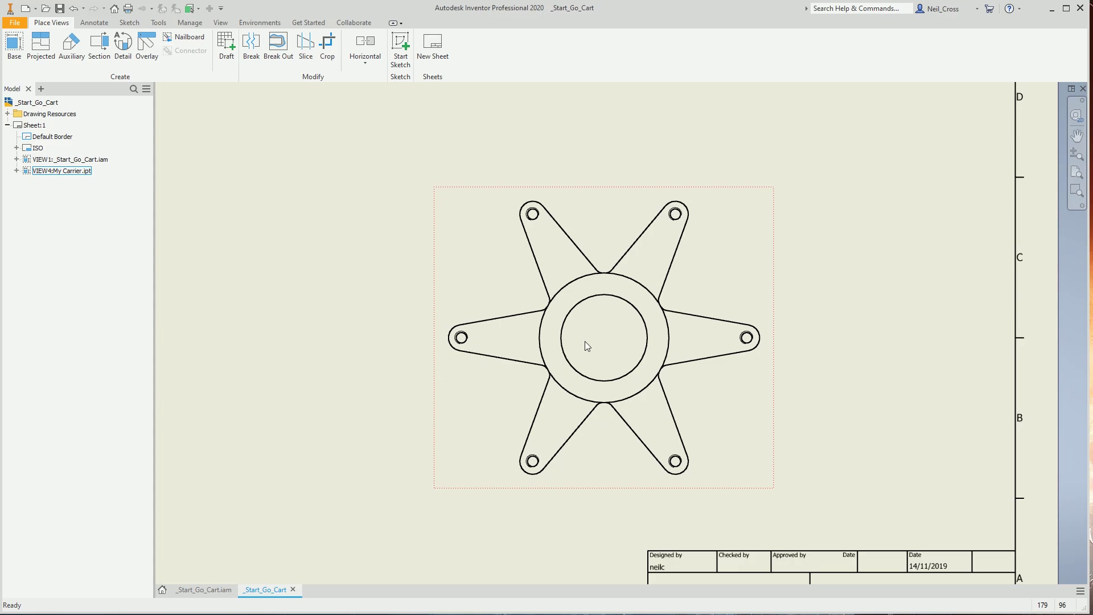
pyautogui.click(520, 294)
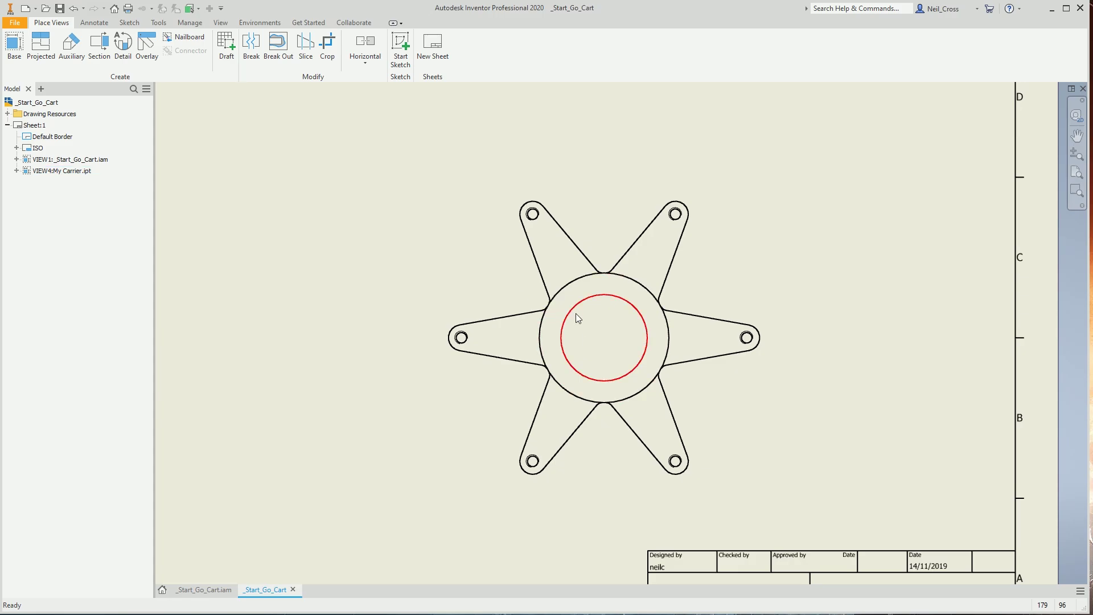
pyautogui.click(90, 24)
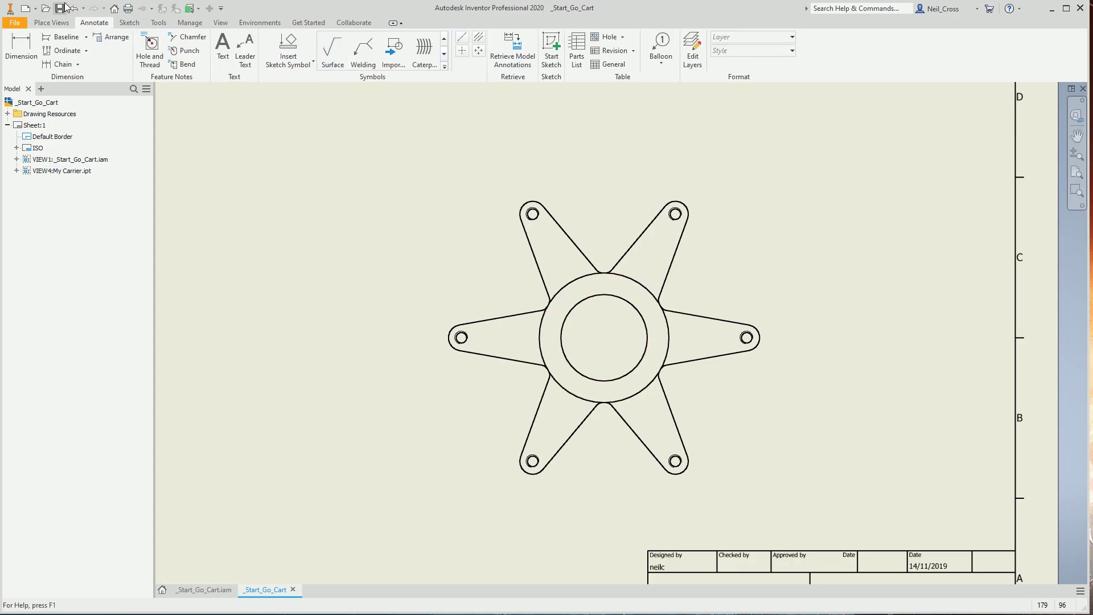
pyautogui.click(29, 55)
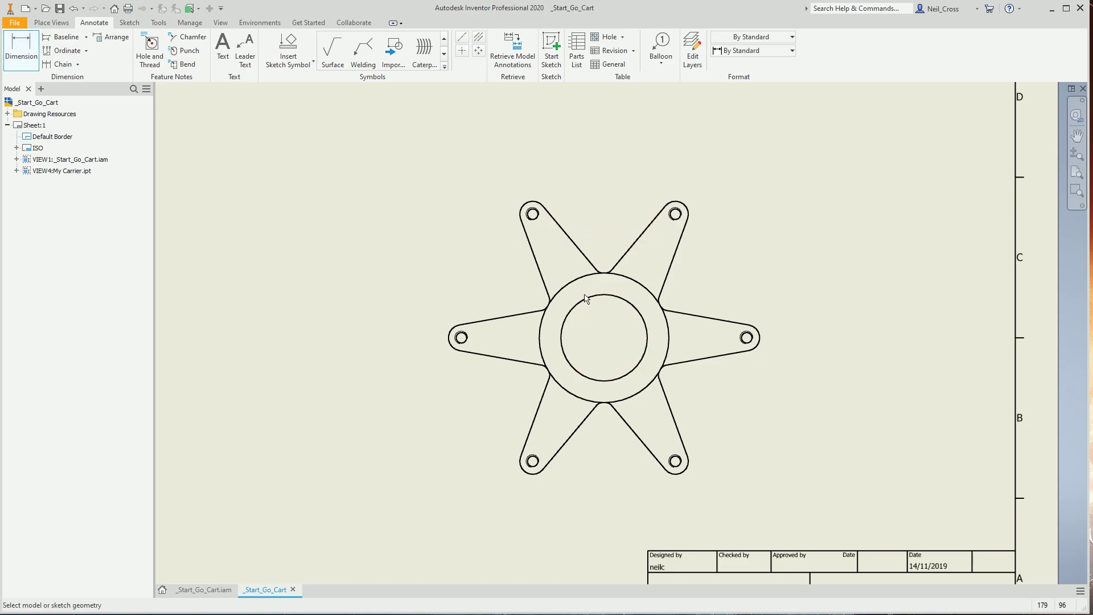
pyautogui.click(640, 312)
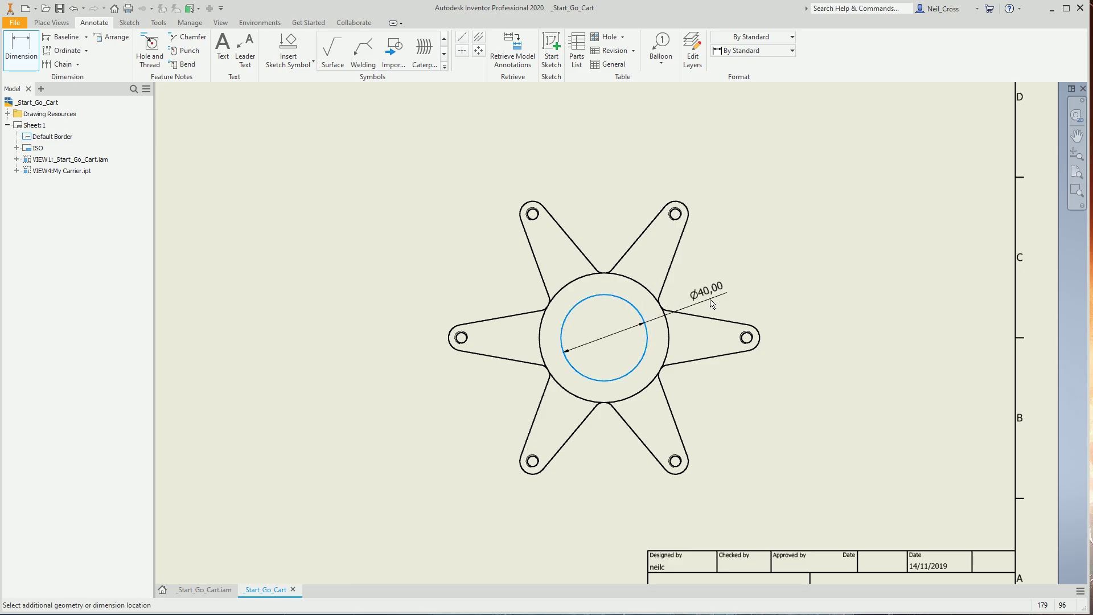
pyautogui.click(646, 286)
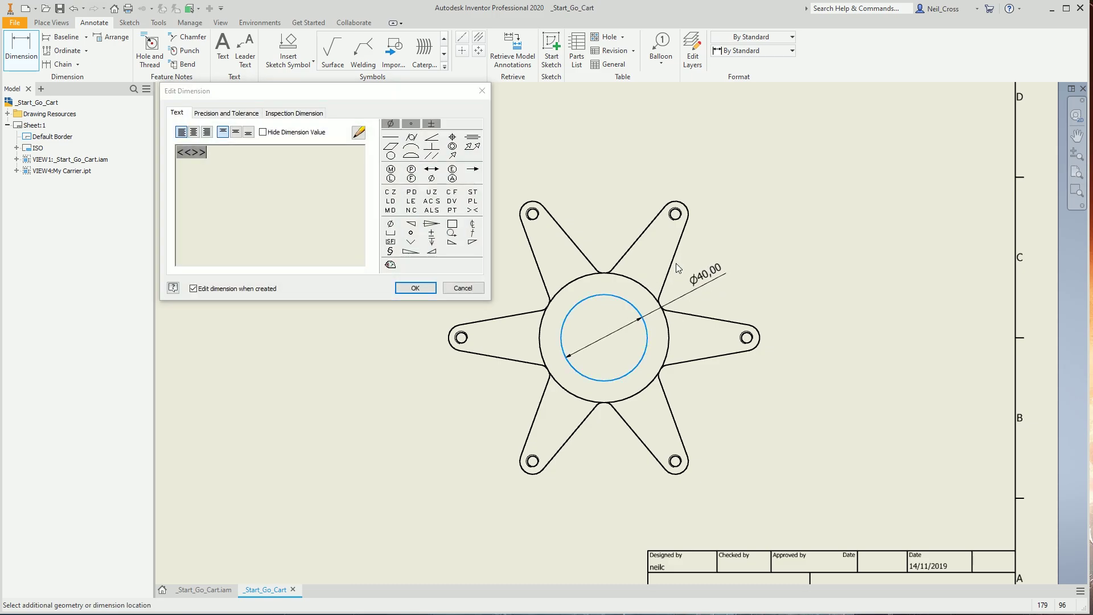
pyautogui.click(416, 288)
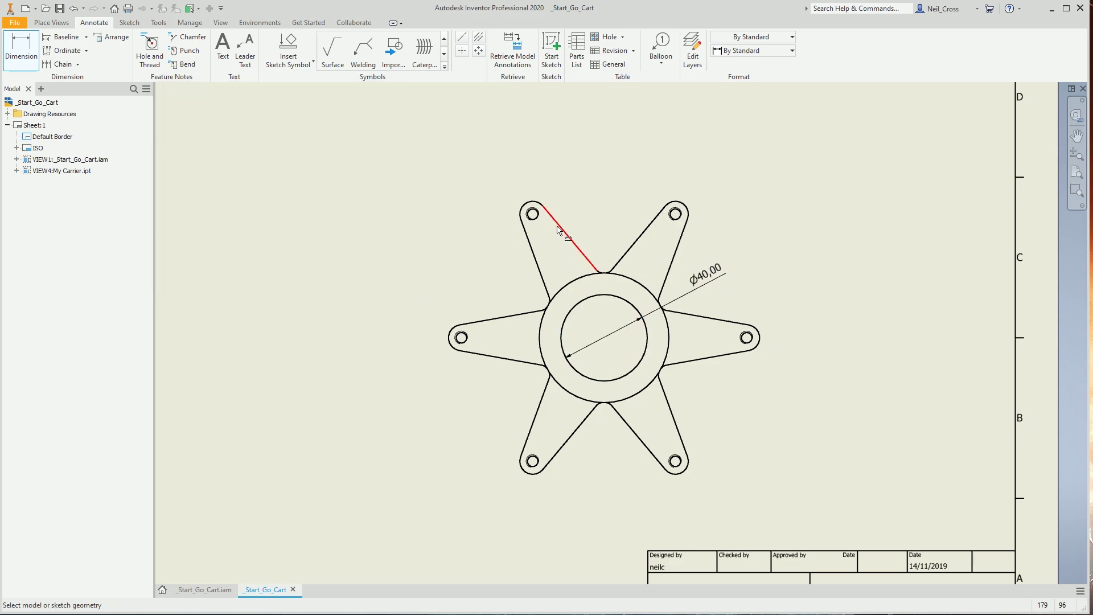
# Dimension the angle between the facing edges of the carrier's two upper arms and append TYP to its text
pyautogui.click(568, 242)
pyautogui.click(640, 238)
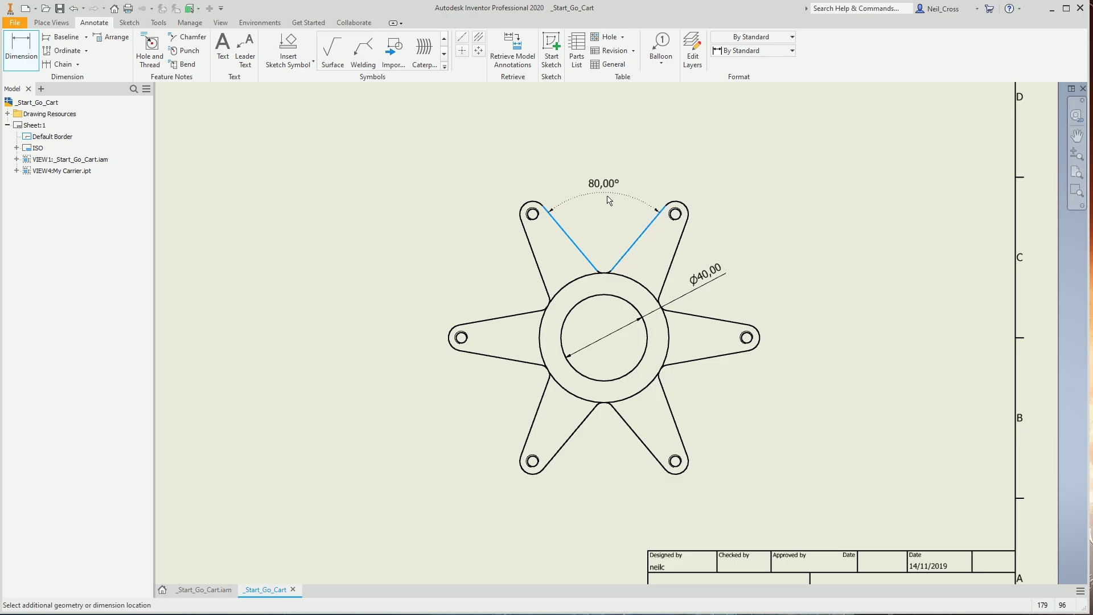
pyautogui.click(608, 198)
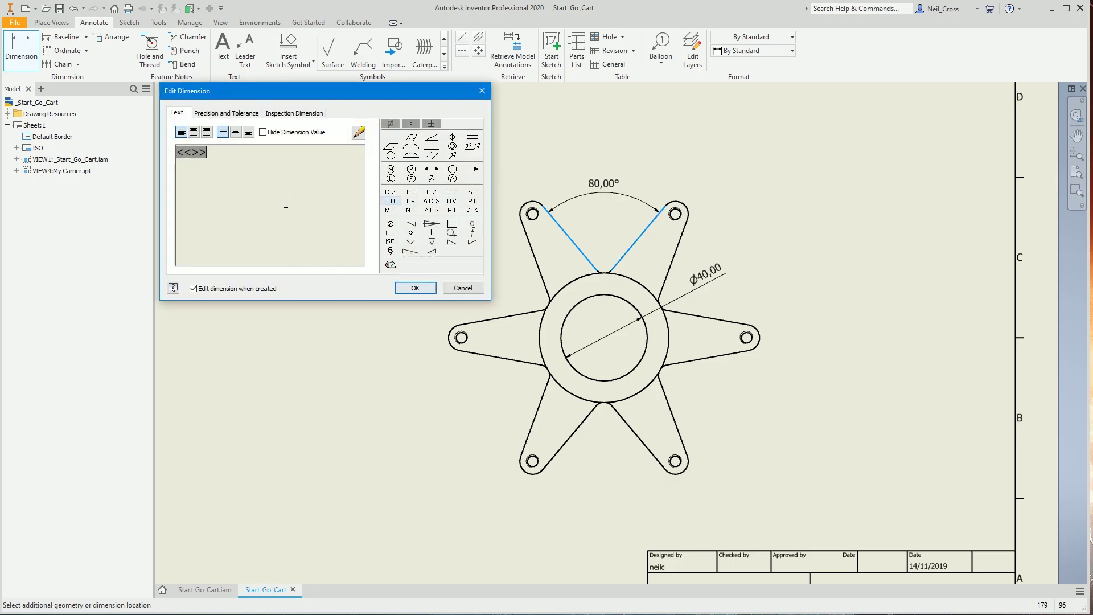
pyautogui.write('TYP')
pyautogui.click(432, 292)
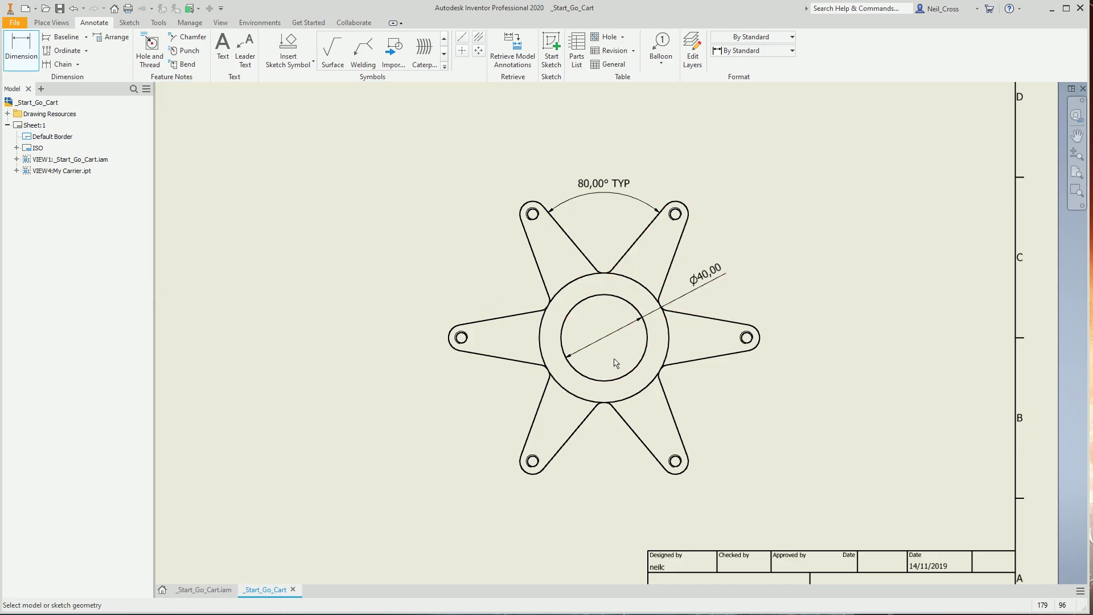
# Add a hole and thread note to the tapped hole in the carrier's left arm and review its note format
pyautogui.scroll(5, 458, 335)
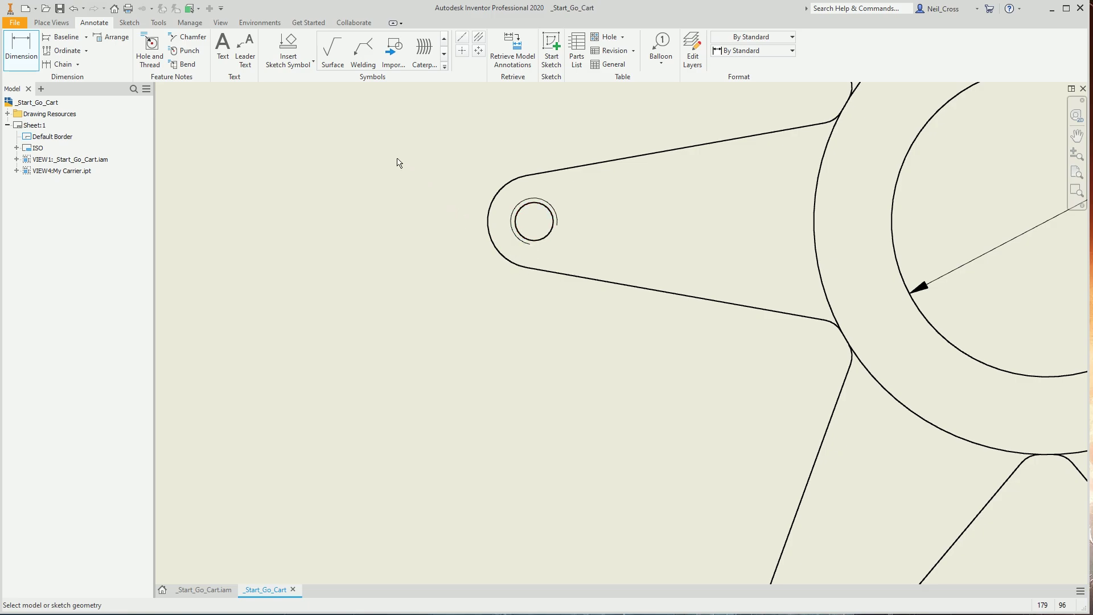
pyautogui.click(149, 50)
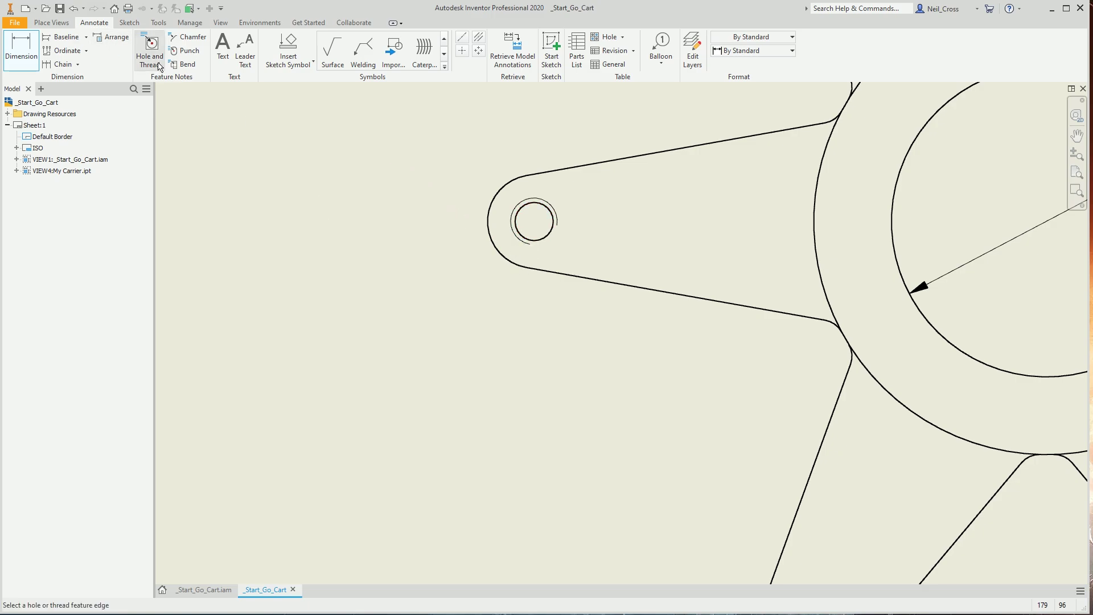
pyautogui.click(546, 240)
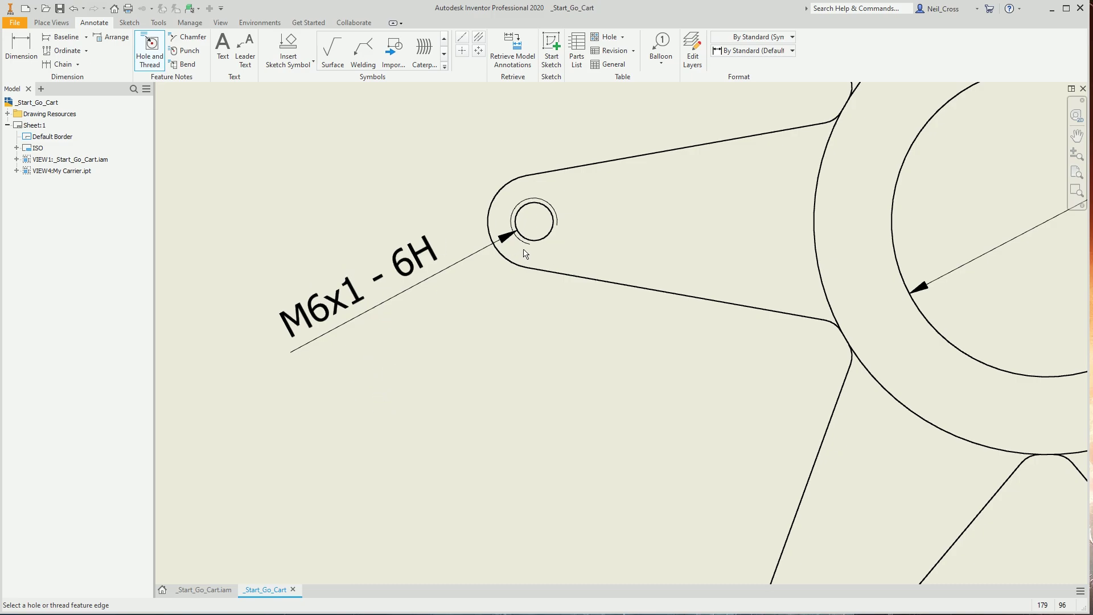
pyautogui.click(408, 279)
pyautogui.rightClick(422, 297)
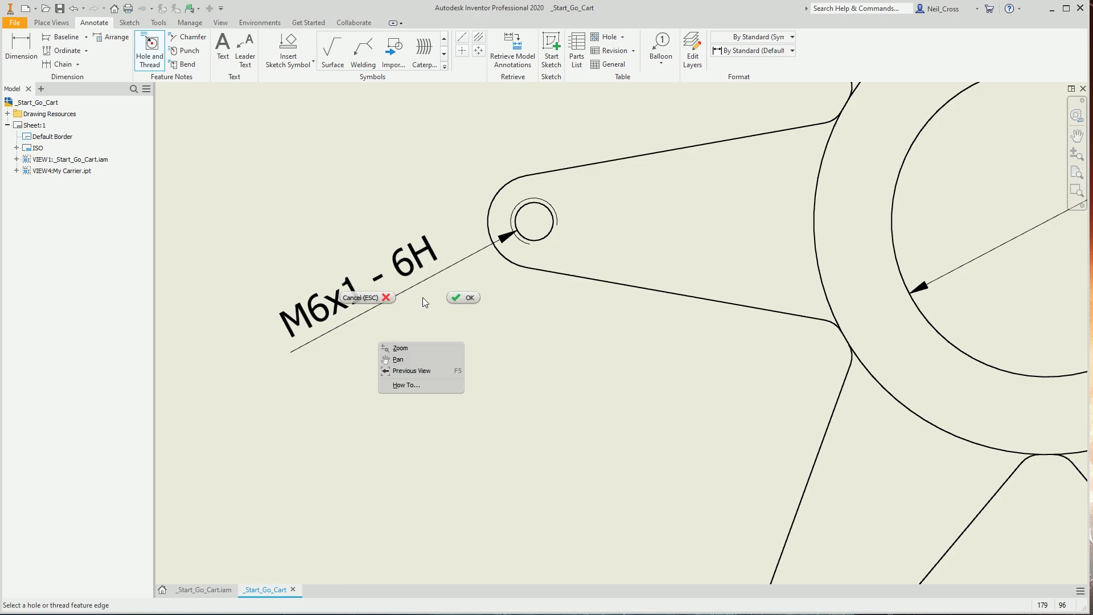
pyautogui.click(415, 286)
pyautogui.doubleClick(408, 285)
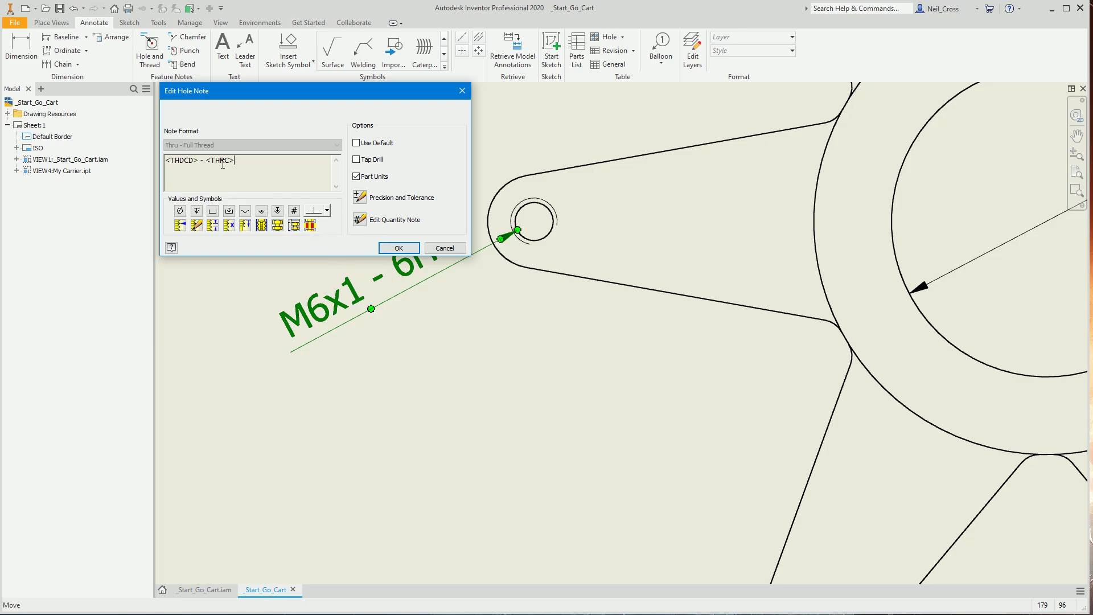
pyautogui.click(458, 251)
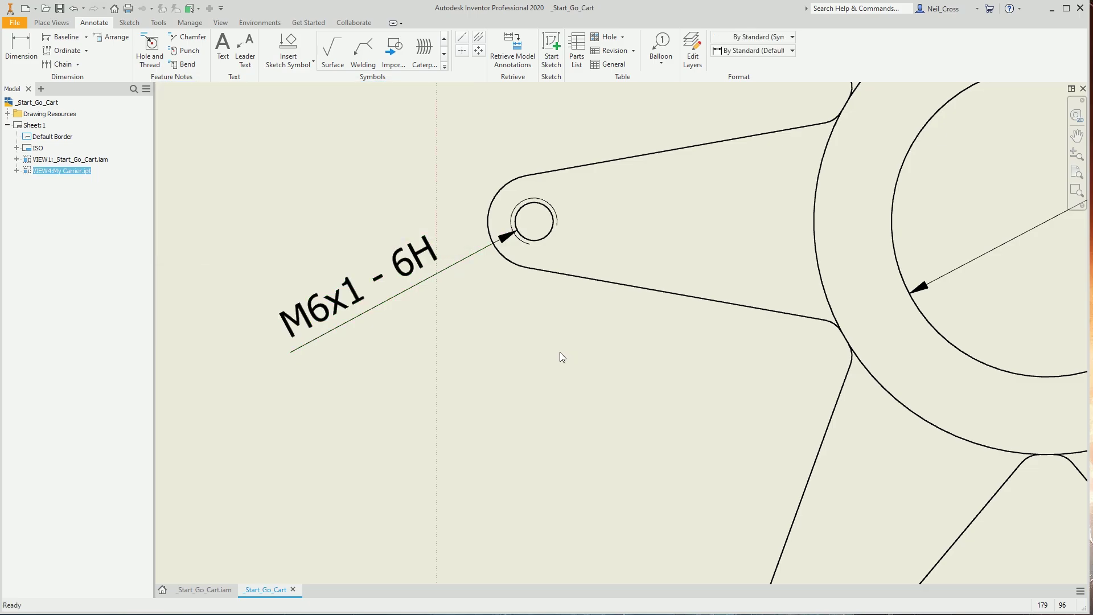
# Create circular detail view A of the carrier's lower-left arm end at 5:1 scale and place it beside the carrier view
pyautogui.scroll(5, 560, 352)
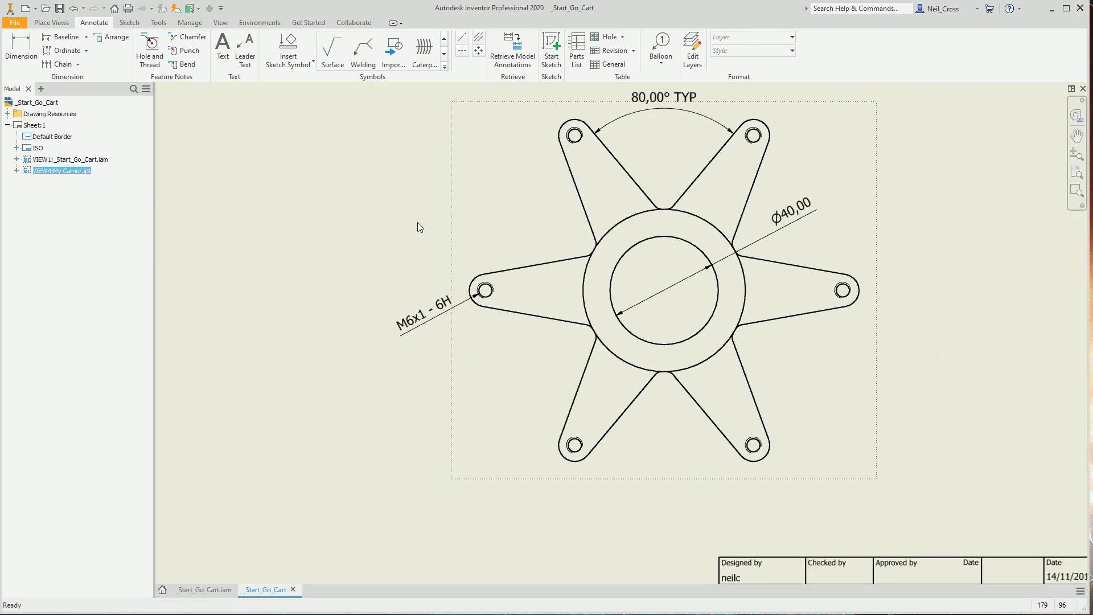
pyautogui.click(51, 23)
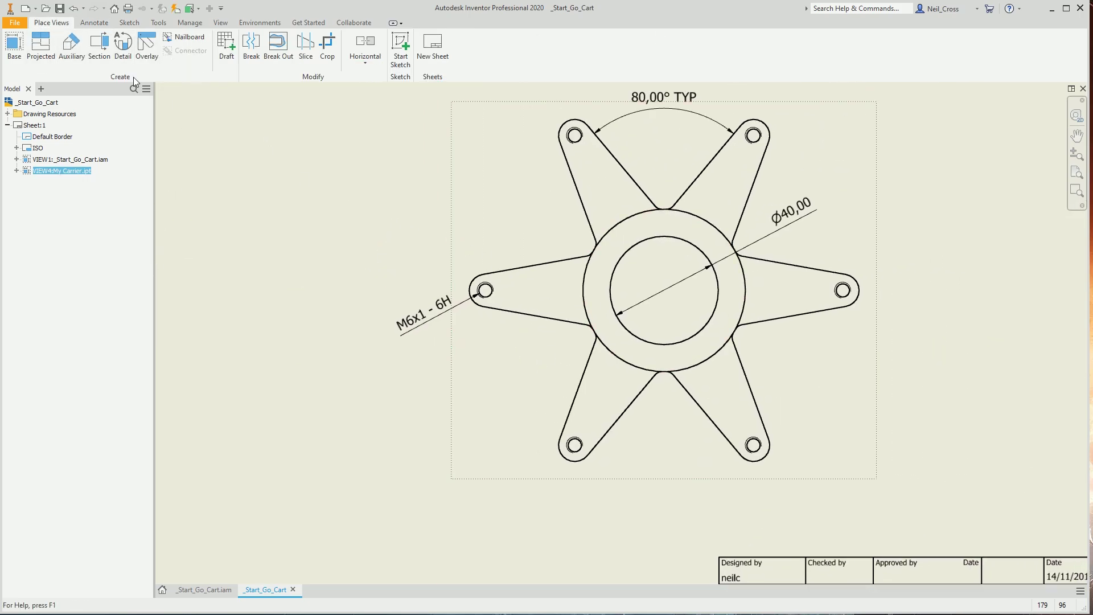
pyautogui.click(123, 46)
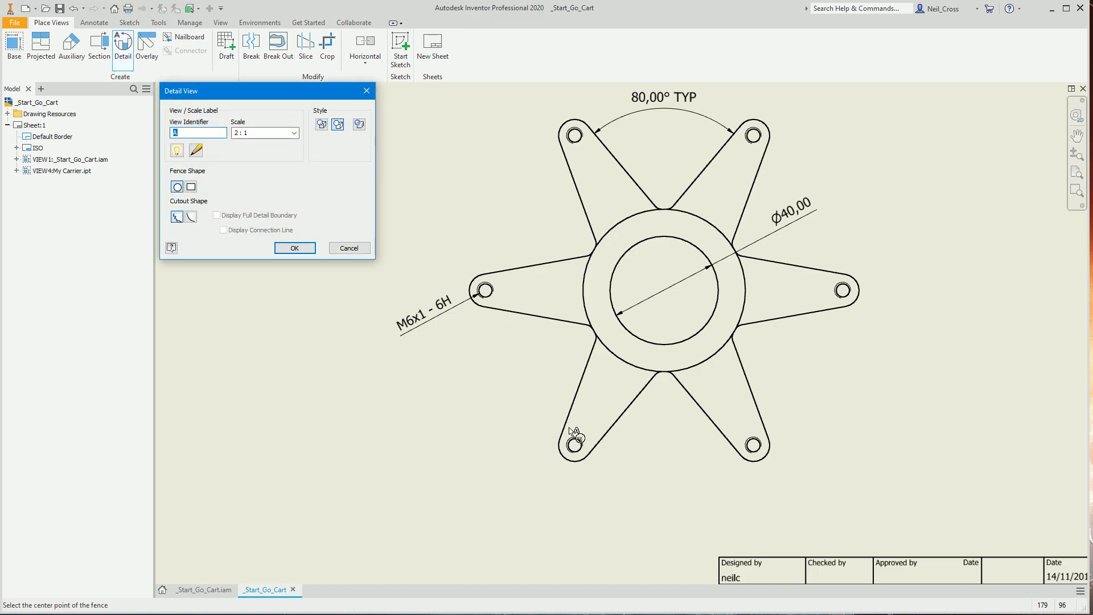
pyautogui.click(580, 448)
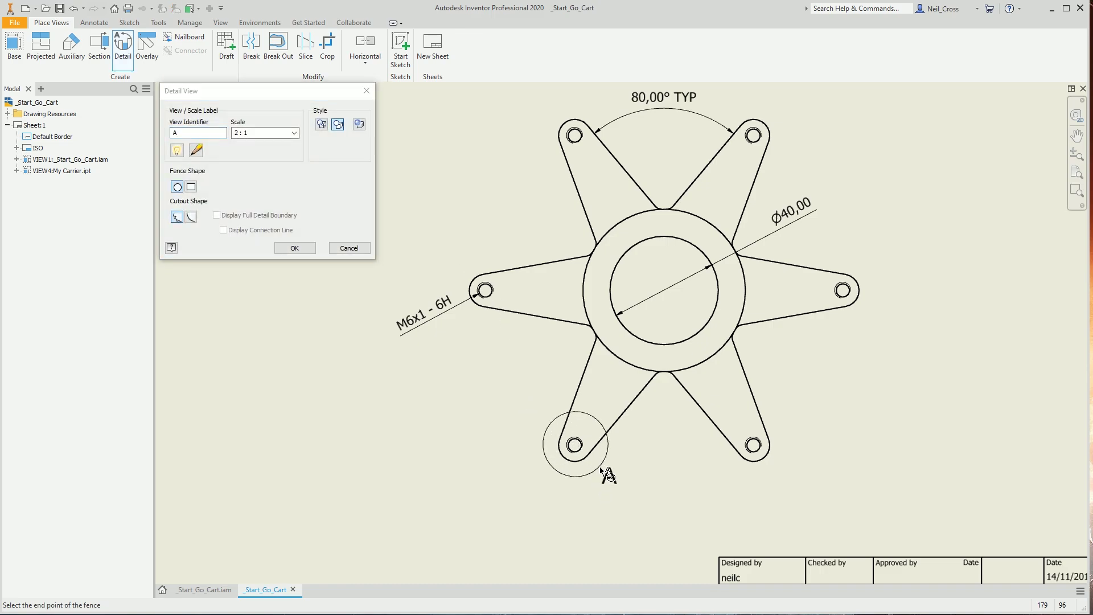
pyautogui.click(600, 466)
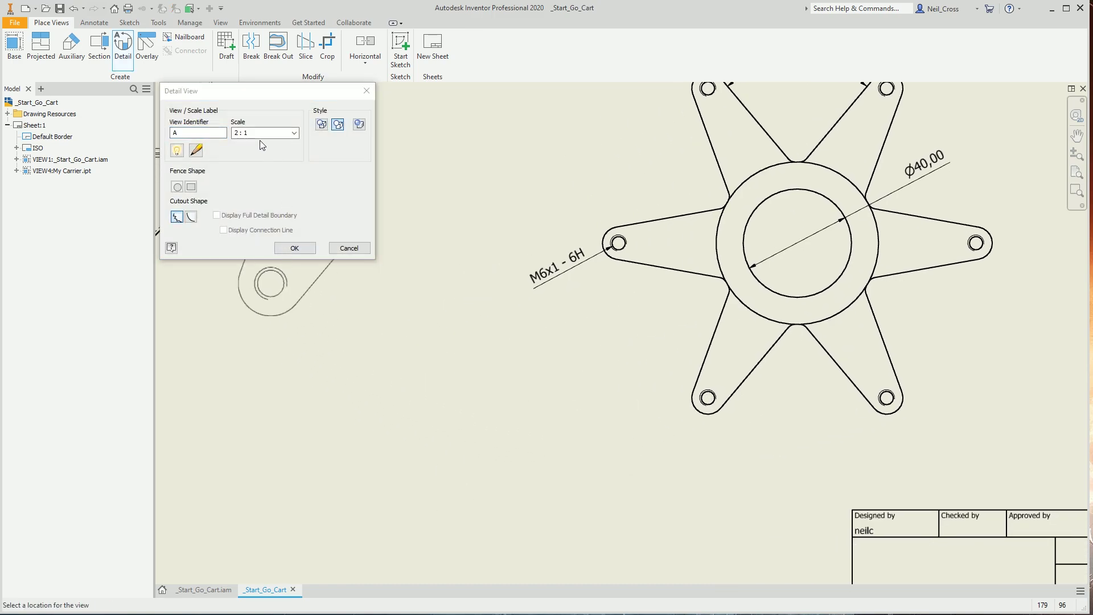
pyautogui.moveTo(240, 129); pyautogui.dragTo(230, 134)
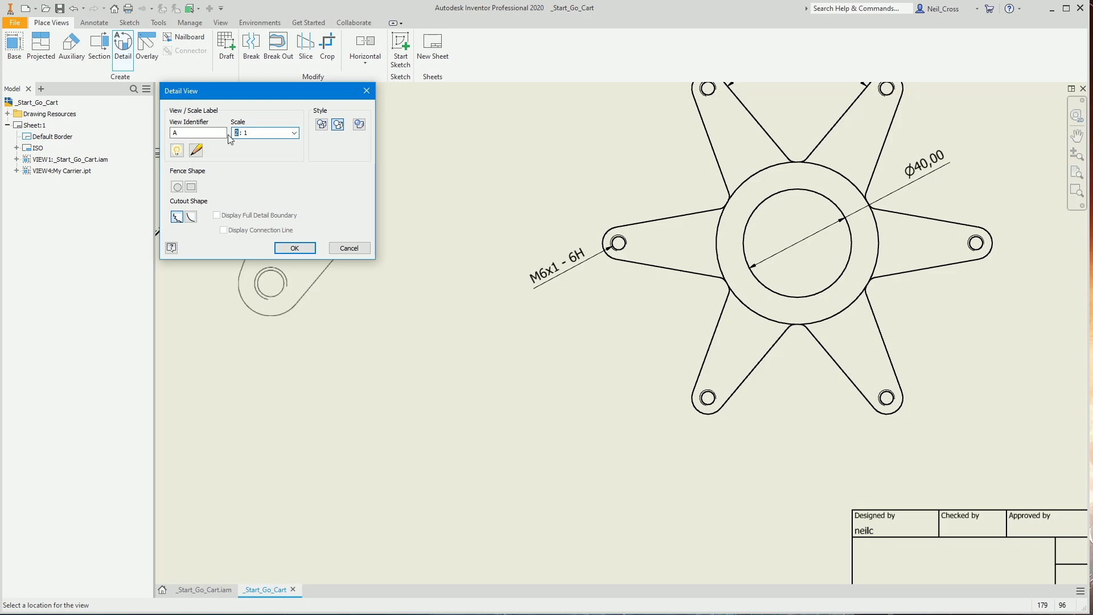
pyautogui.write('5')
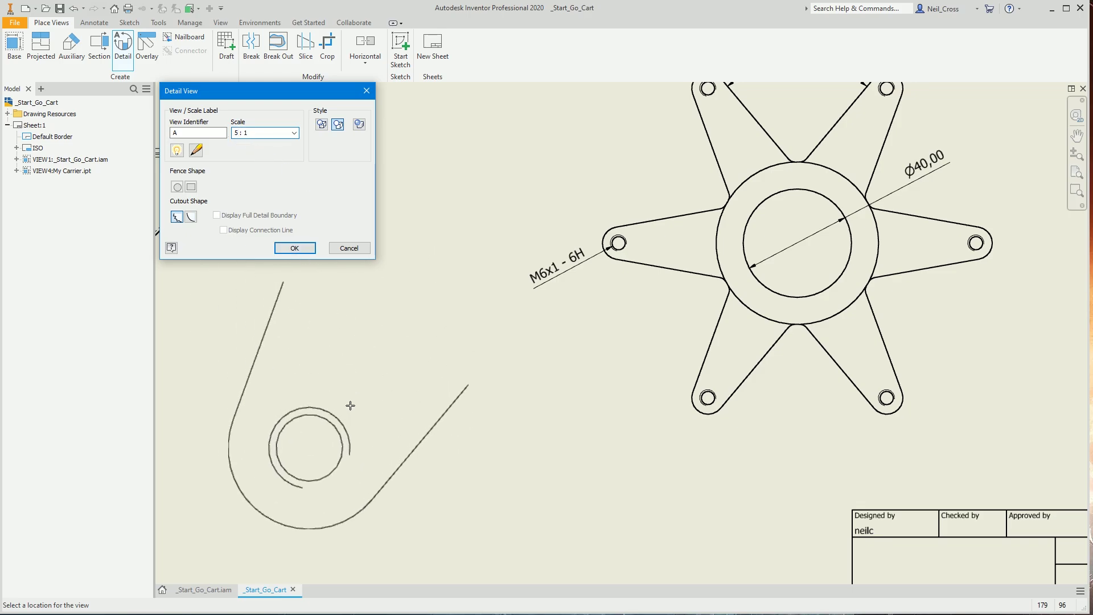
pyautogui.click(362, 425)
# Change the display style of detail view A to shaded
pyautogui.doubleClick(451, 411)
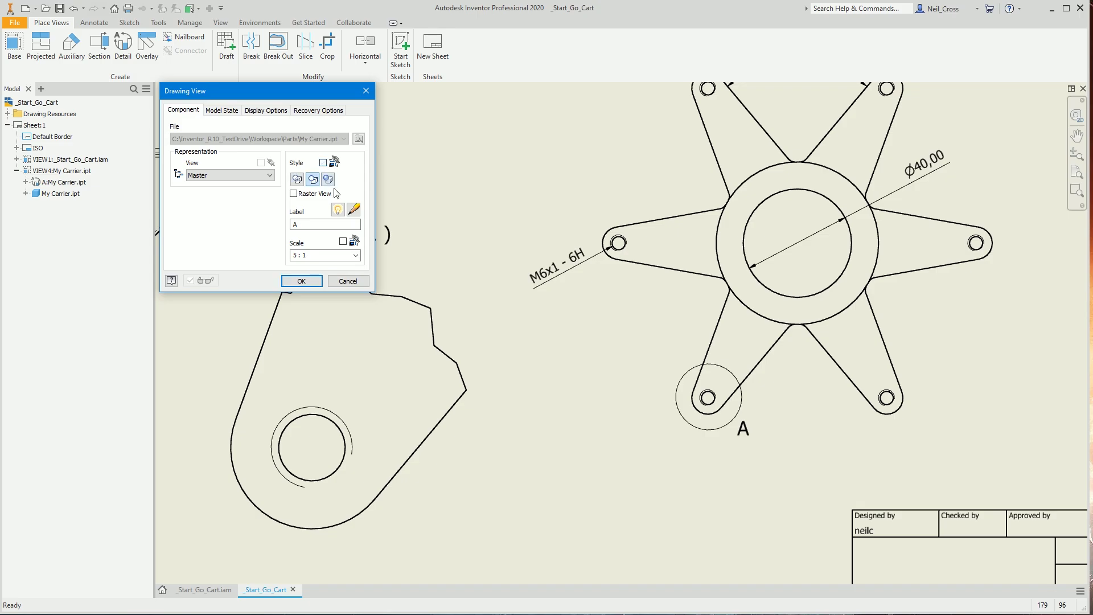
pyautogui.click(328, 179)
pyautogui.click(302, 280)
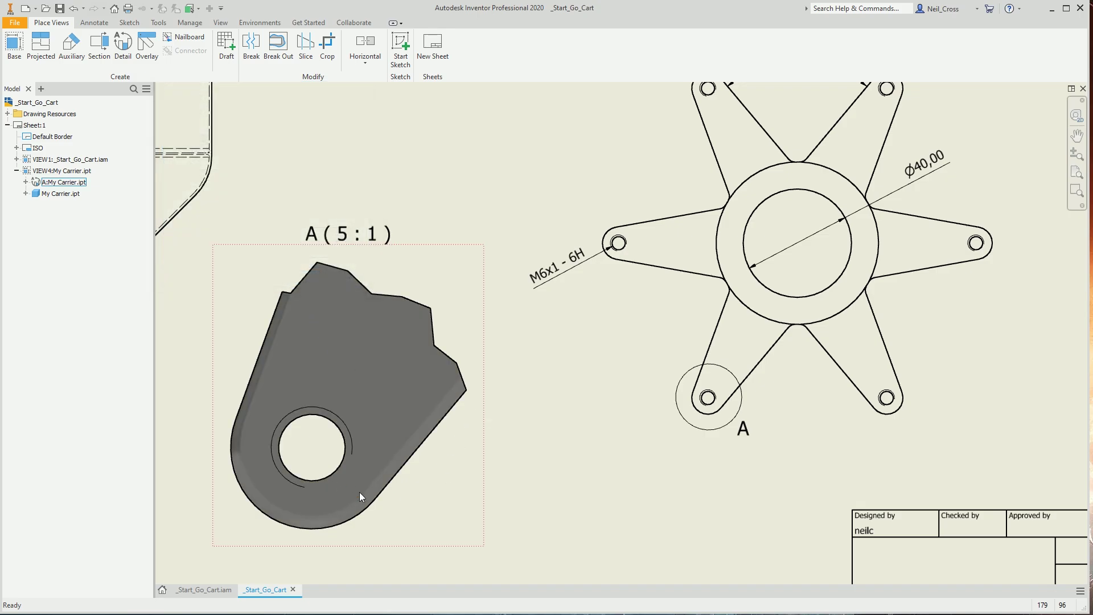
# Project an isometric view from the carrier's base view and place it above and to the left of that view
pyautogui.scroll(5, 467, 390)
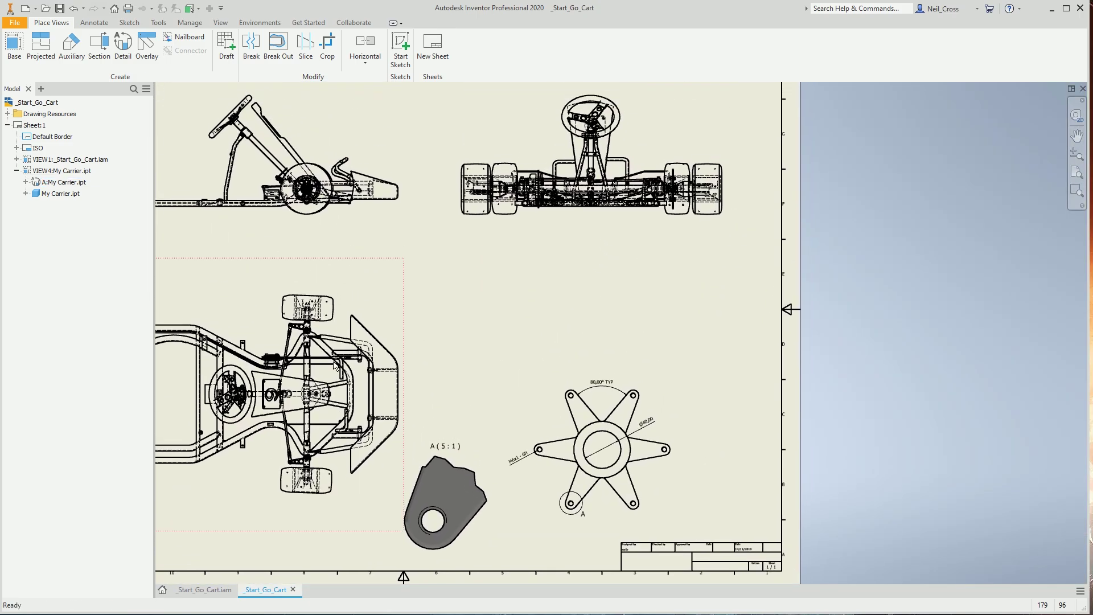
pyautogui.click(40, 48)
pyautogui.click(61, 171)
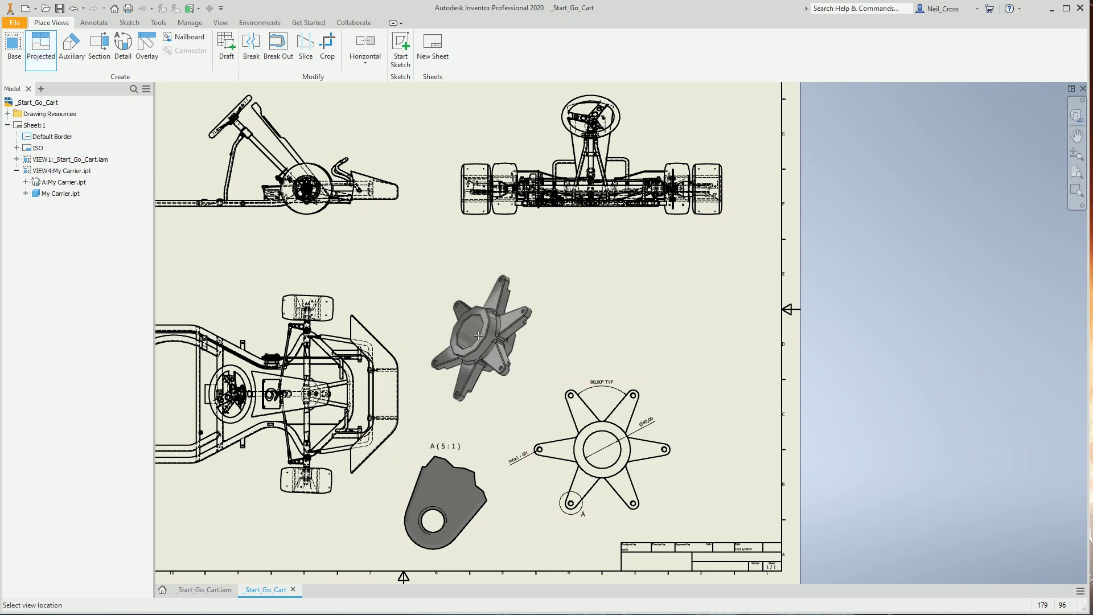
pyautogui.rightClick(511, 352)
pyautogui.click(450, 349)
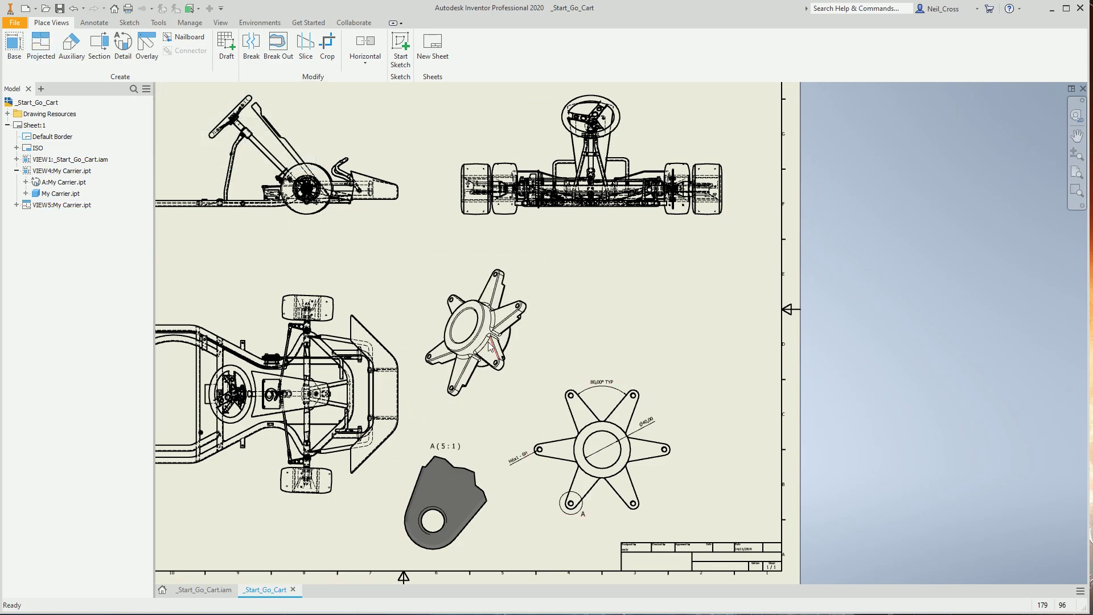
# Change the carrier's isometric view to shaded display and move it slightly upward on the sheet
pyautogui.doubleClick(526, 348)
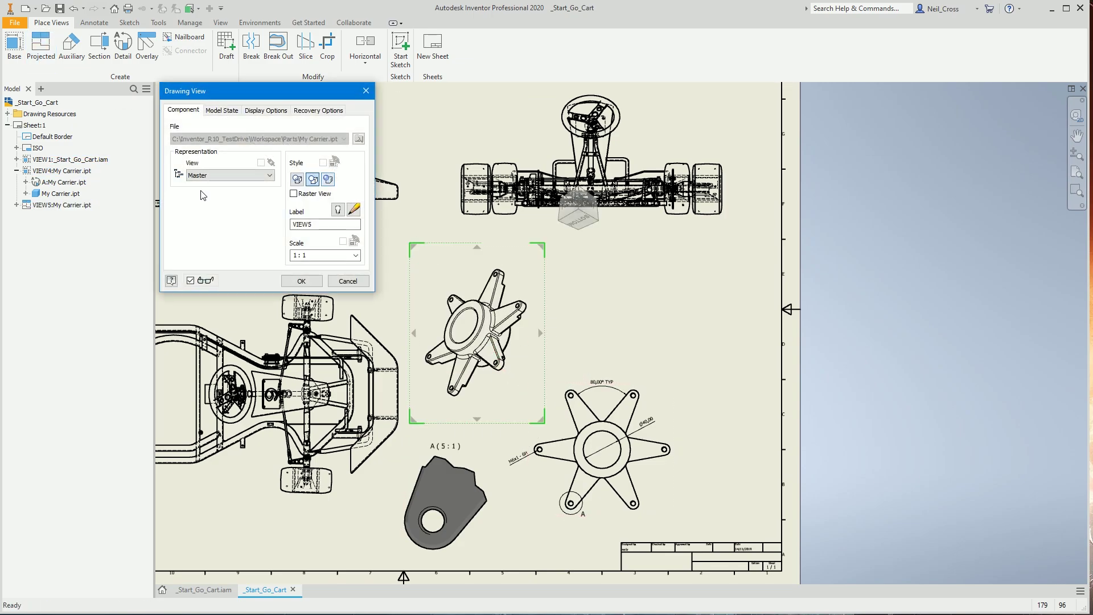
pyautogui.click(328, 180)
pyautogui.click(304, 281)
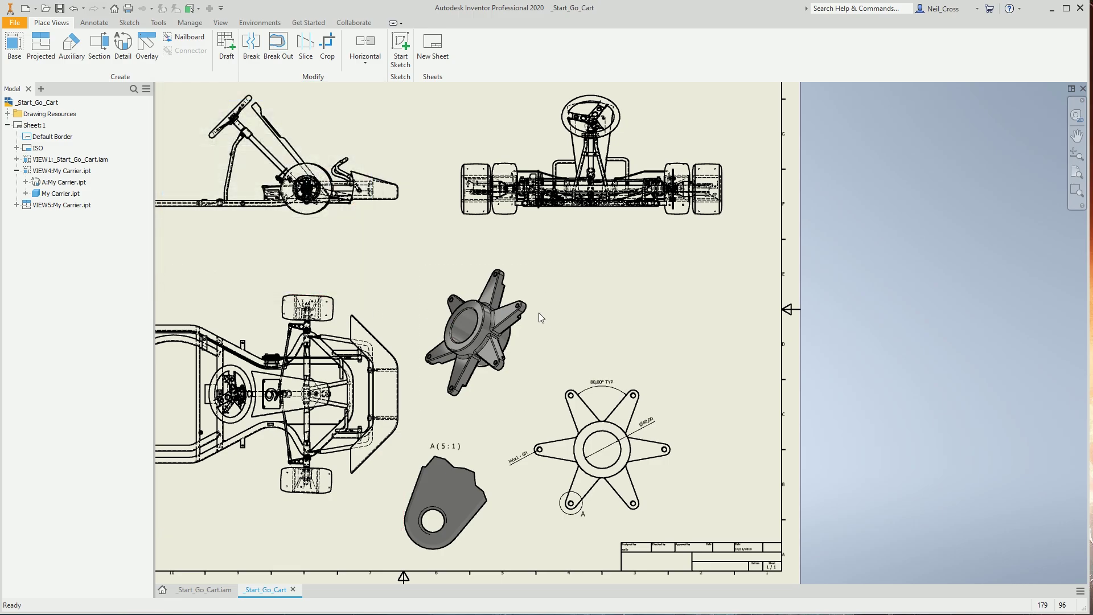
pyautogui.moveTo(528, 329); pyautogui.dragTo(527, 309)
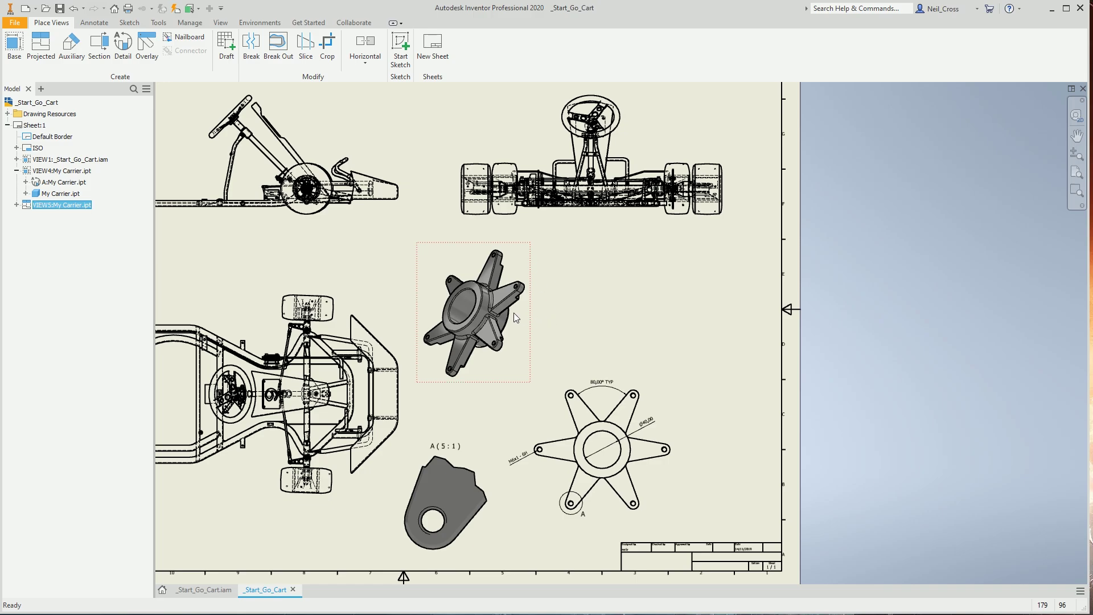
# Place a parts list of the carrier part in the empty area beside its isometric view and delete it again
pyautogui.press('Home')
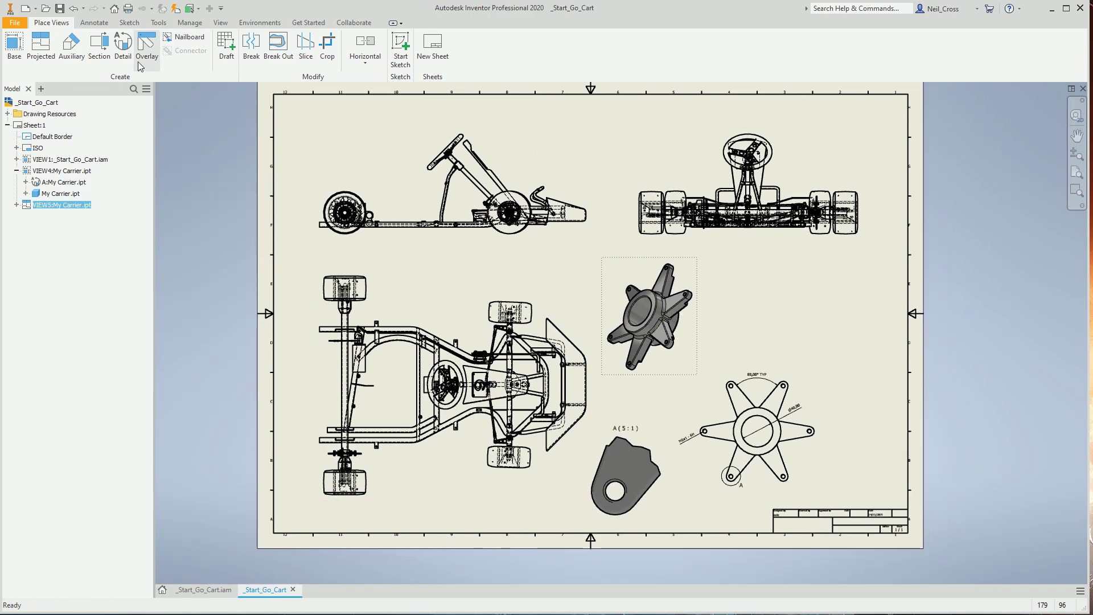
pyautogui.click(94, 22)
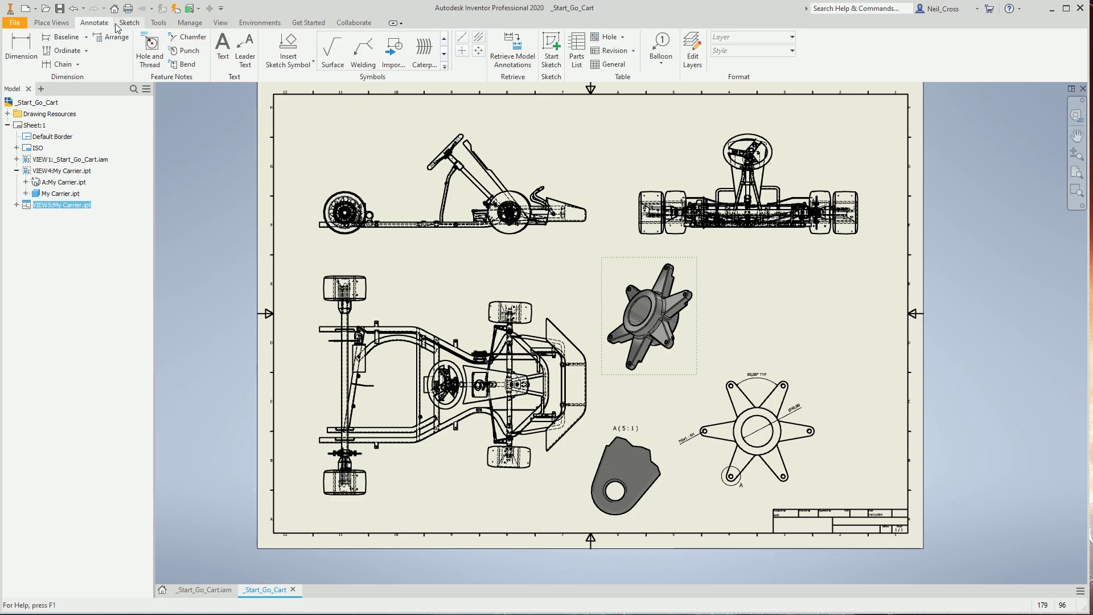
pyautogui.click(577, 52)
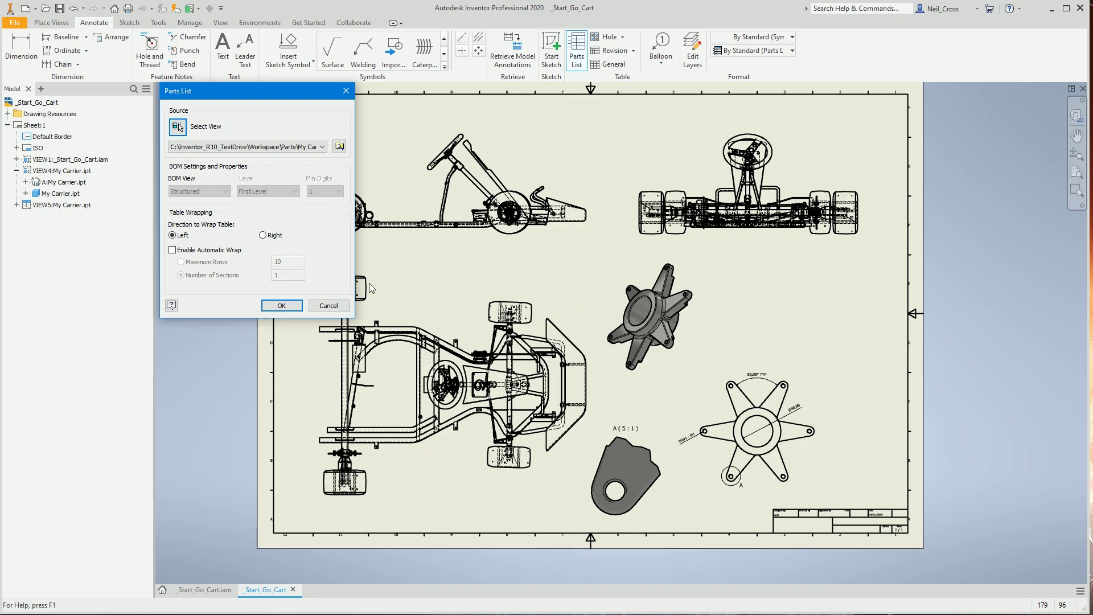
pyautogui.click(282, 306)
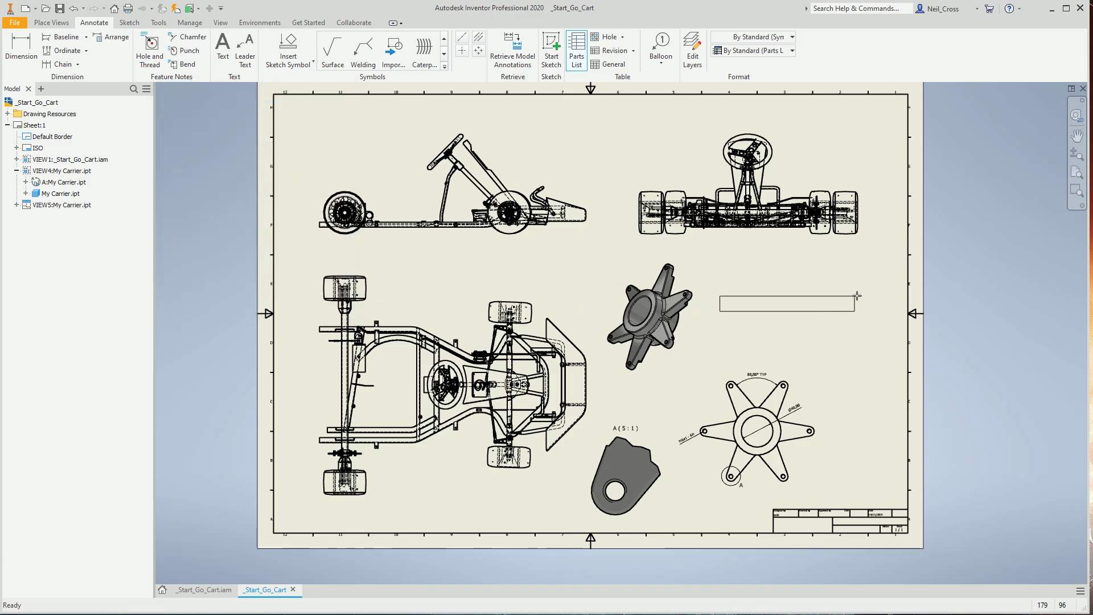
pyautogui.click(734, 282)
pyautogui.scroll(5, 799, 335)
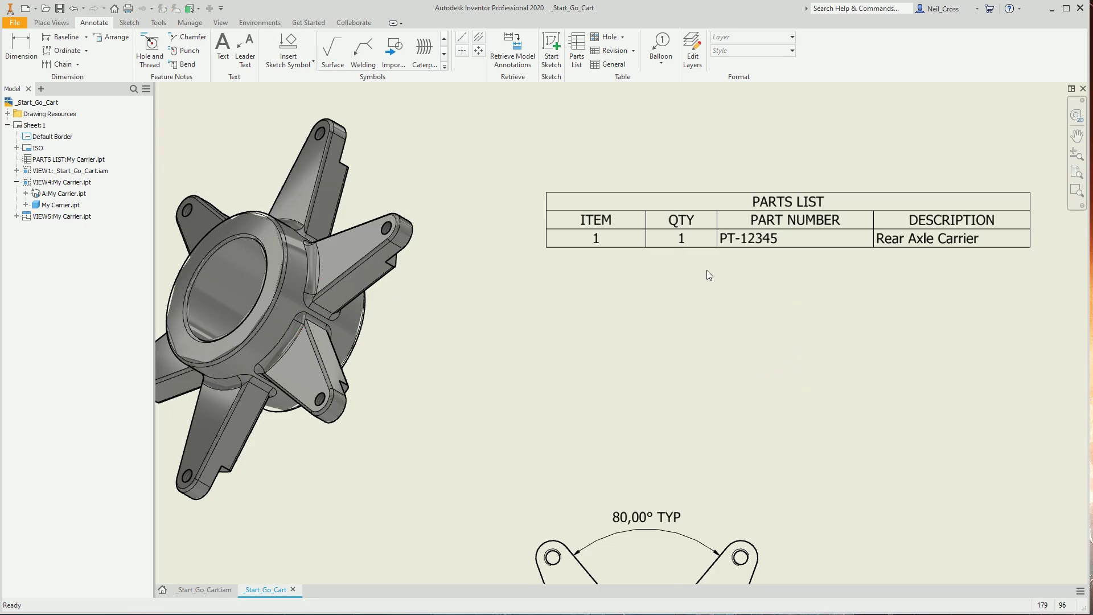
pyautogui.click(707, 248)
pyautogui.press('Delete')
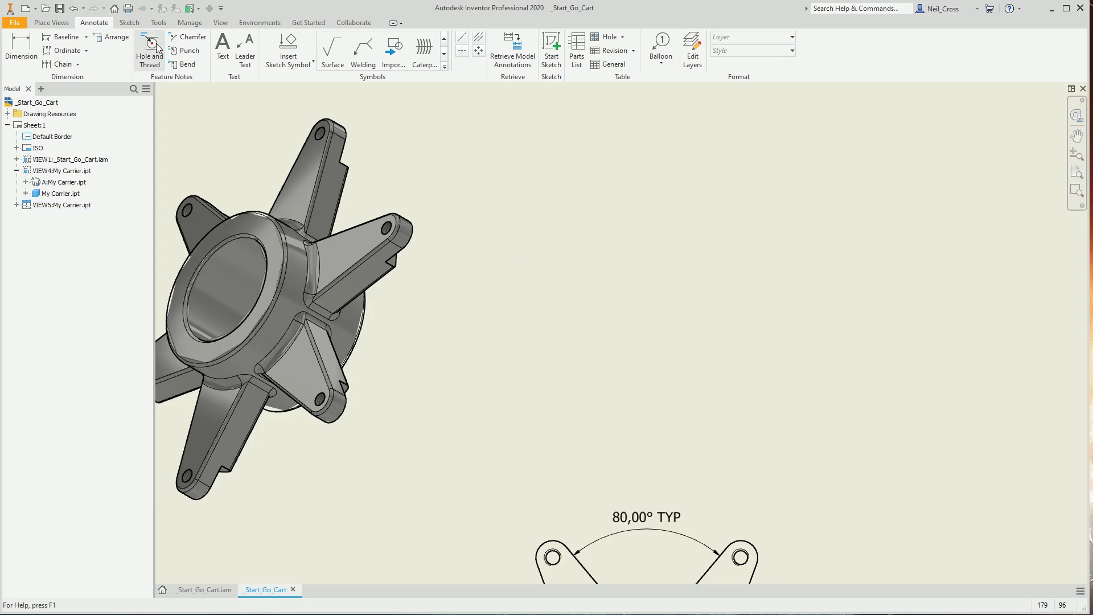
# Create a parts list from the go-kart assembly's side view and place it just outside the sheet's upper-right edge
pyautogui.scroll(-5, 505, 271)
pyautogui.scroll(2, 454, 242)
pyautogui.click(453, 160)
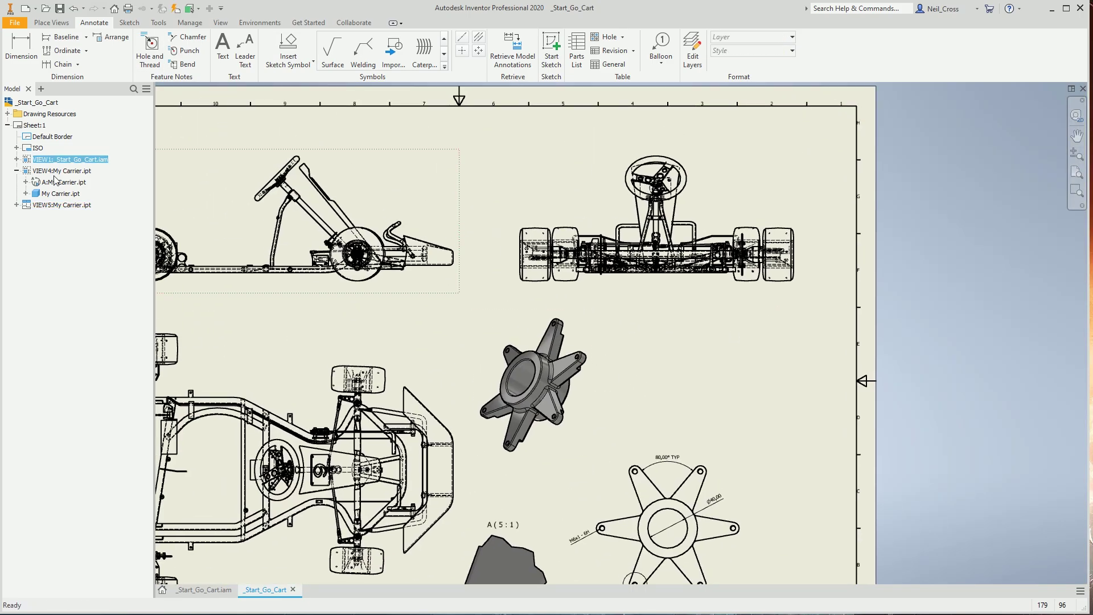
pyautogui.click(576, 51)
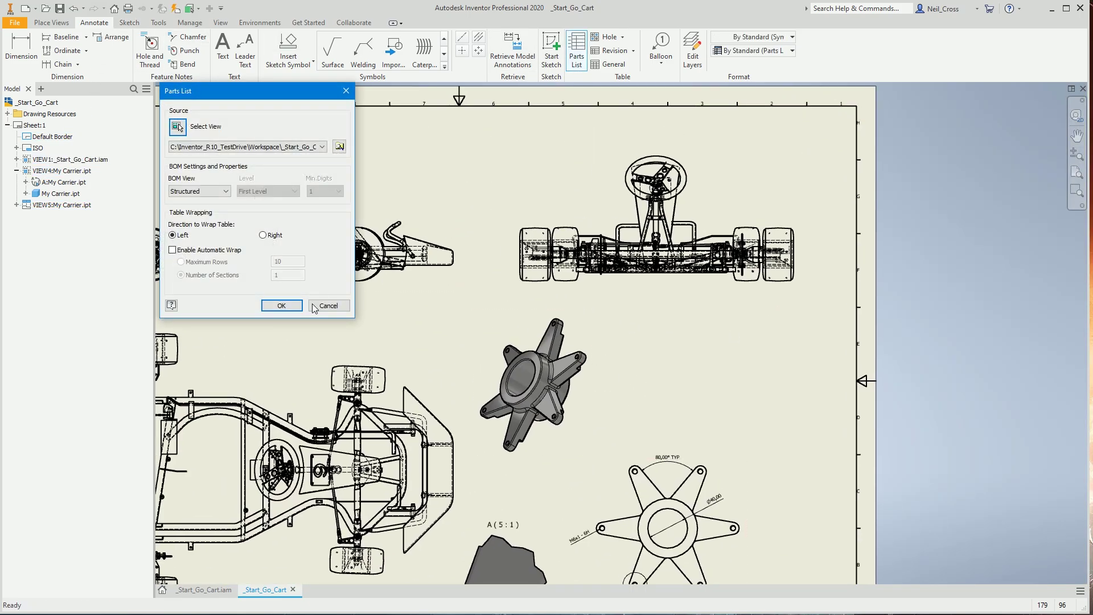
pyautogui.click(282, 305)
pyautogui.scroll(-3, 689, 338)
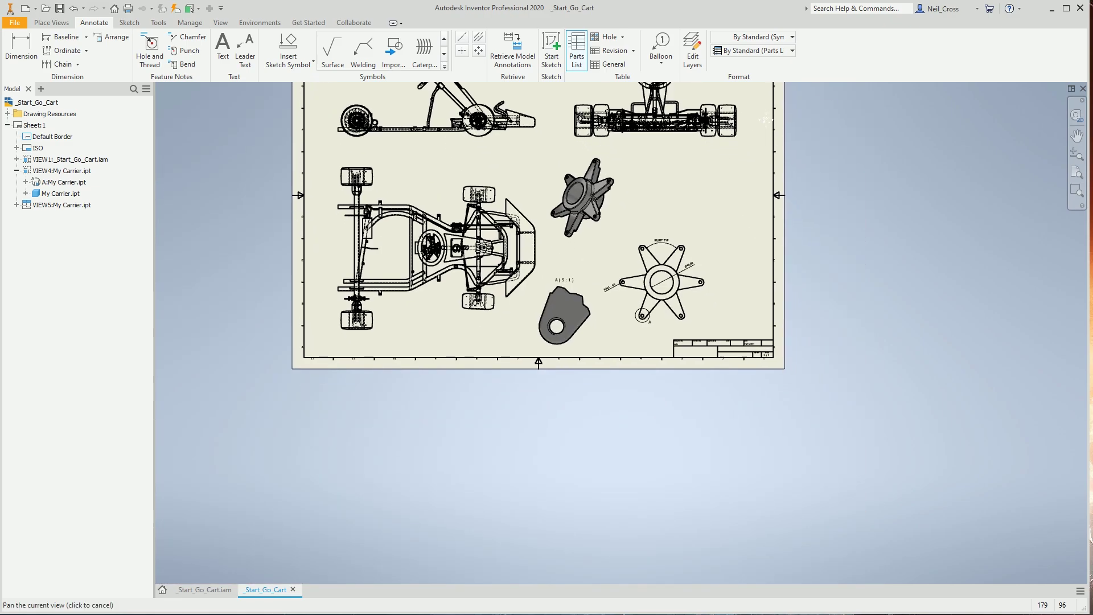
pyautogui.click(842, 175)
# Examine the item numbers, quantities, part numbers and descriptions in the go-kart assembly's parts list
pyautogui.click(780, 242)
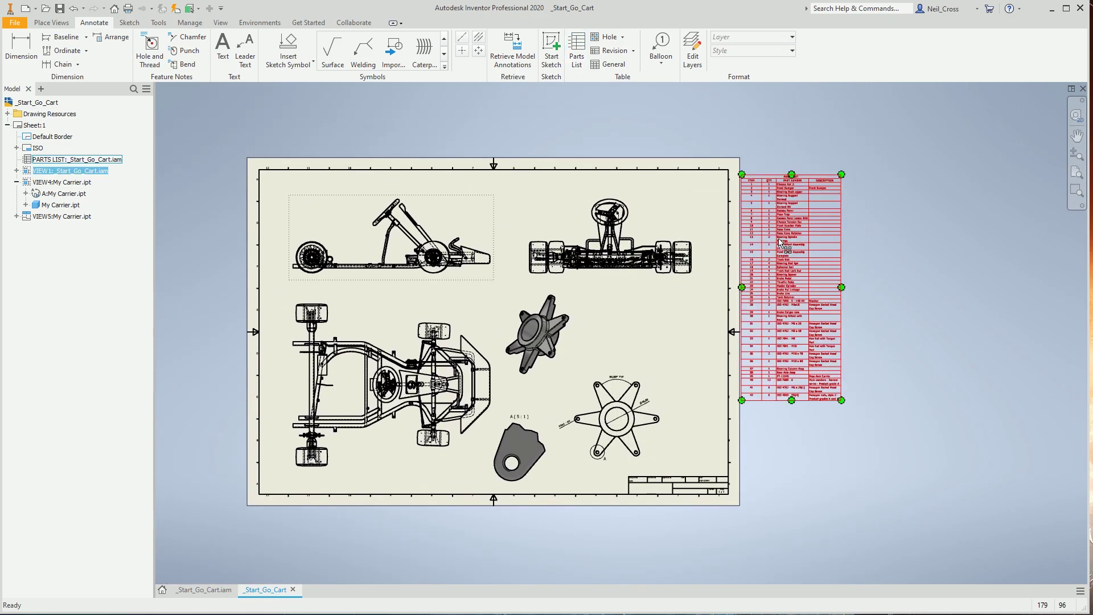
pyautogui.rightClick(781, 196)
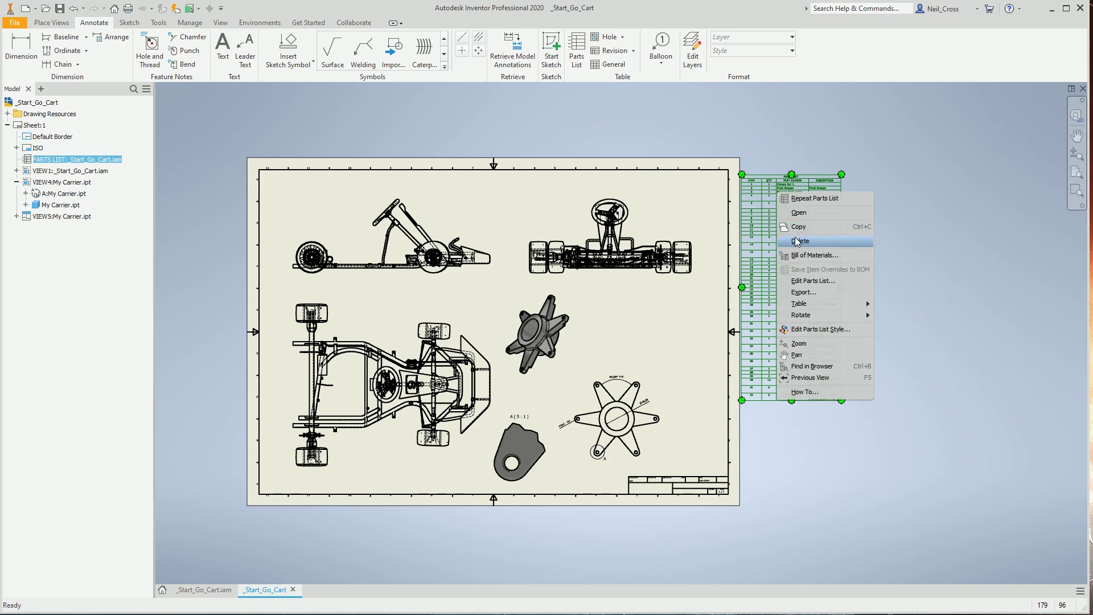
pyautogui.press('Escape')
pyautogui.scroll(3, 772, 188)
pyautogui.moveTo(771, 203); pyautogui.dragTo(690, 229)
pyautogui.press('Escape')
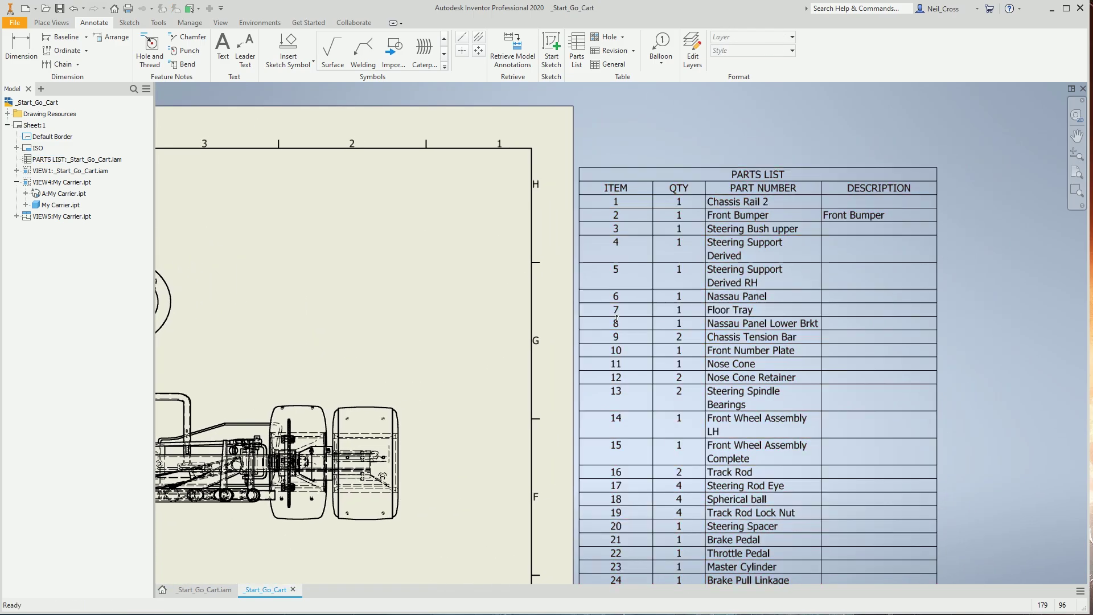